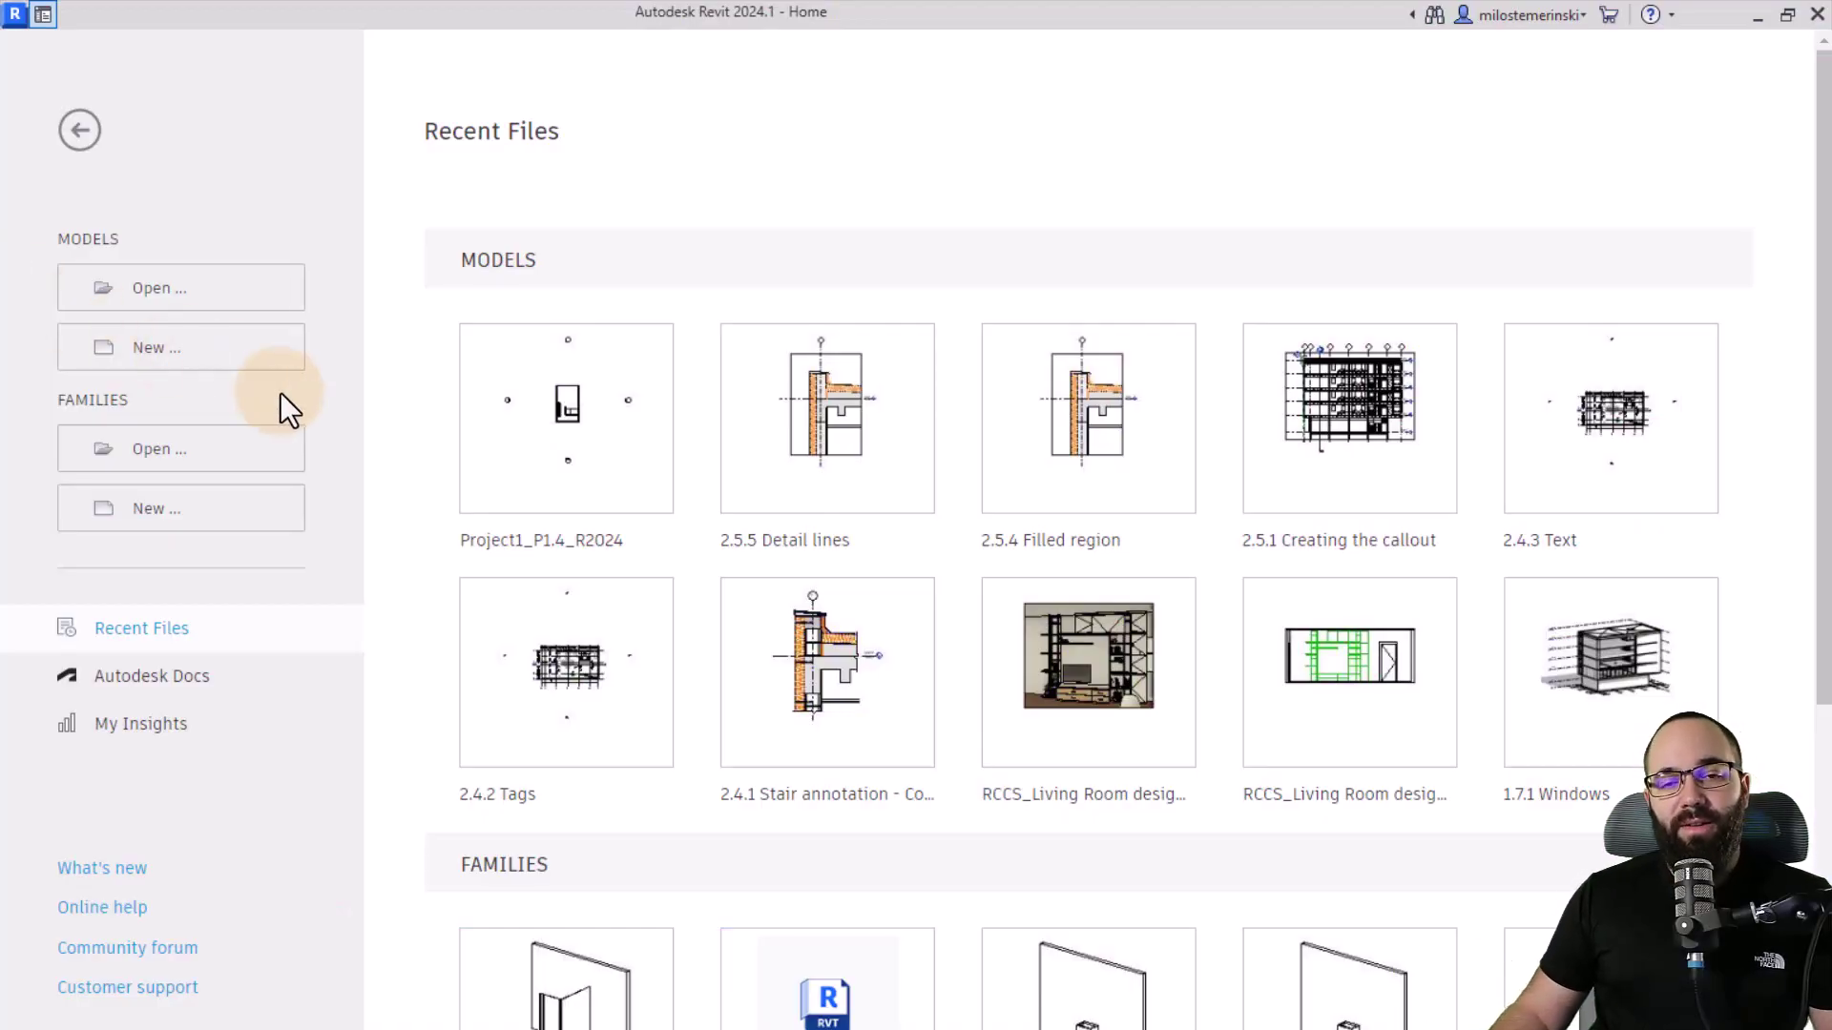
# Step: Create a new family from the Metric Generic Model Adaptive template in the English template folder
pyautogui.click(184, 517)
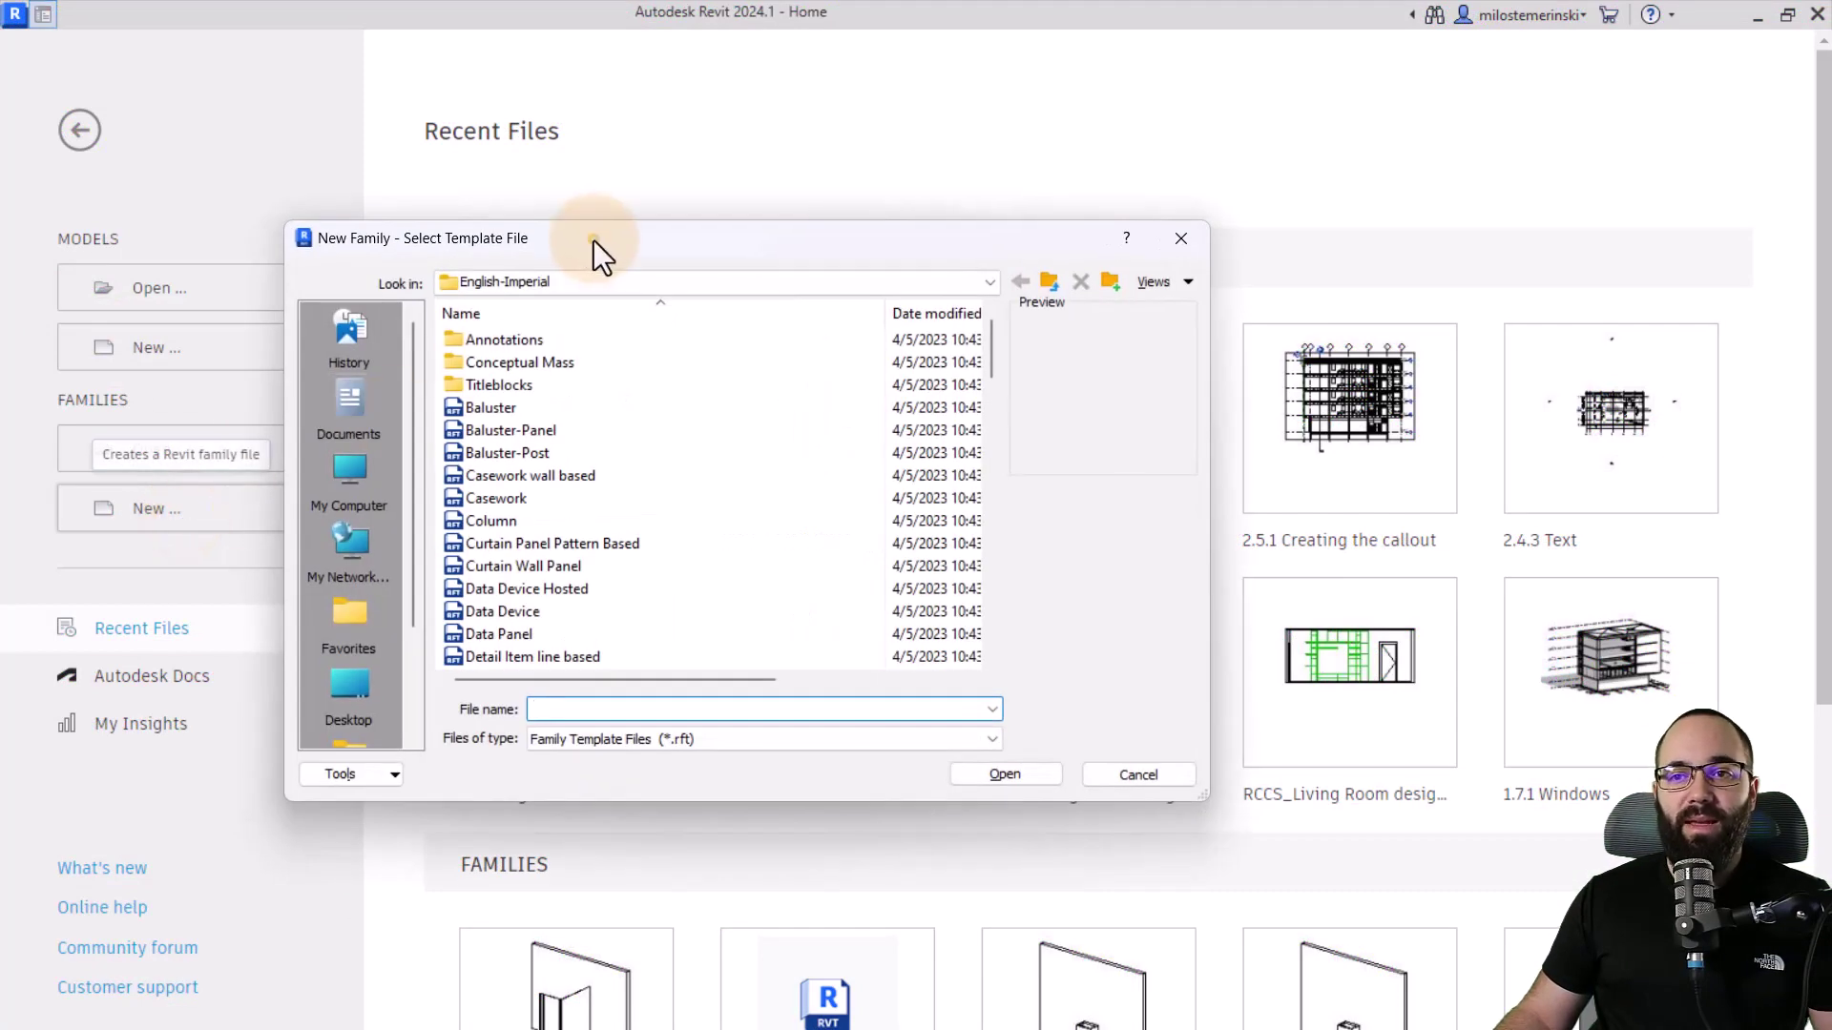
pyautogui.moveTo(593, 239); pyautogui.dragTo(588, 197)
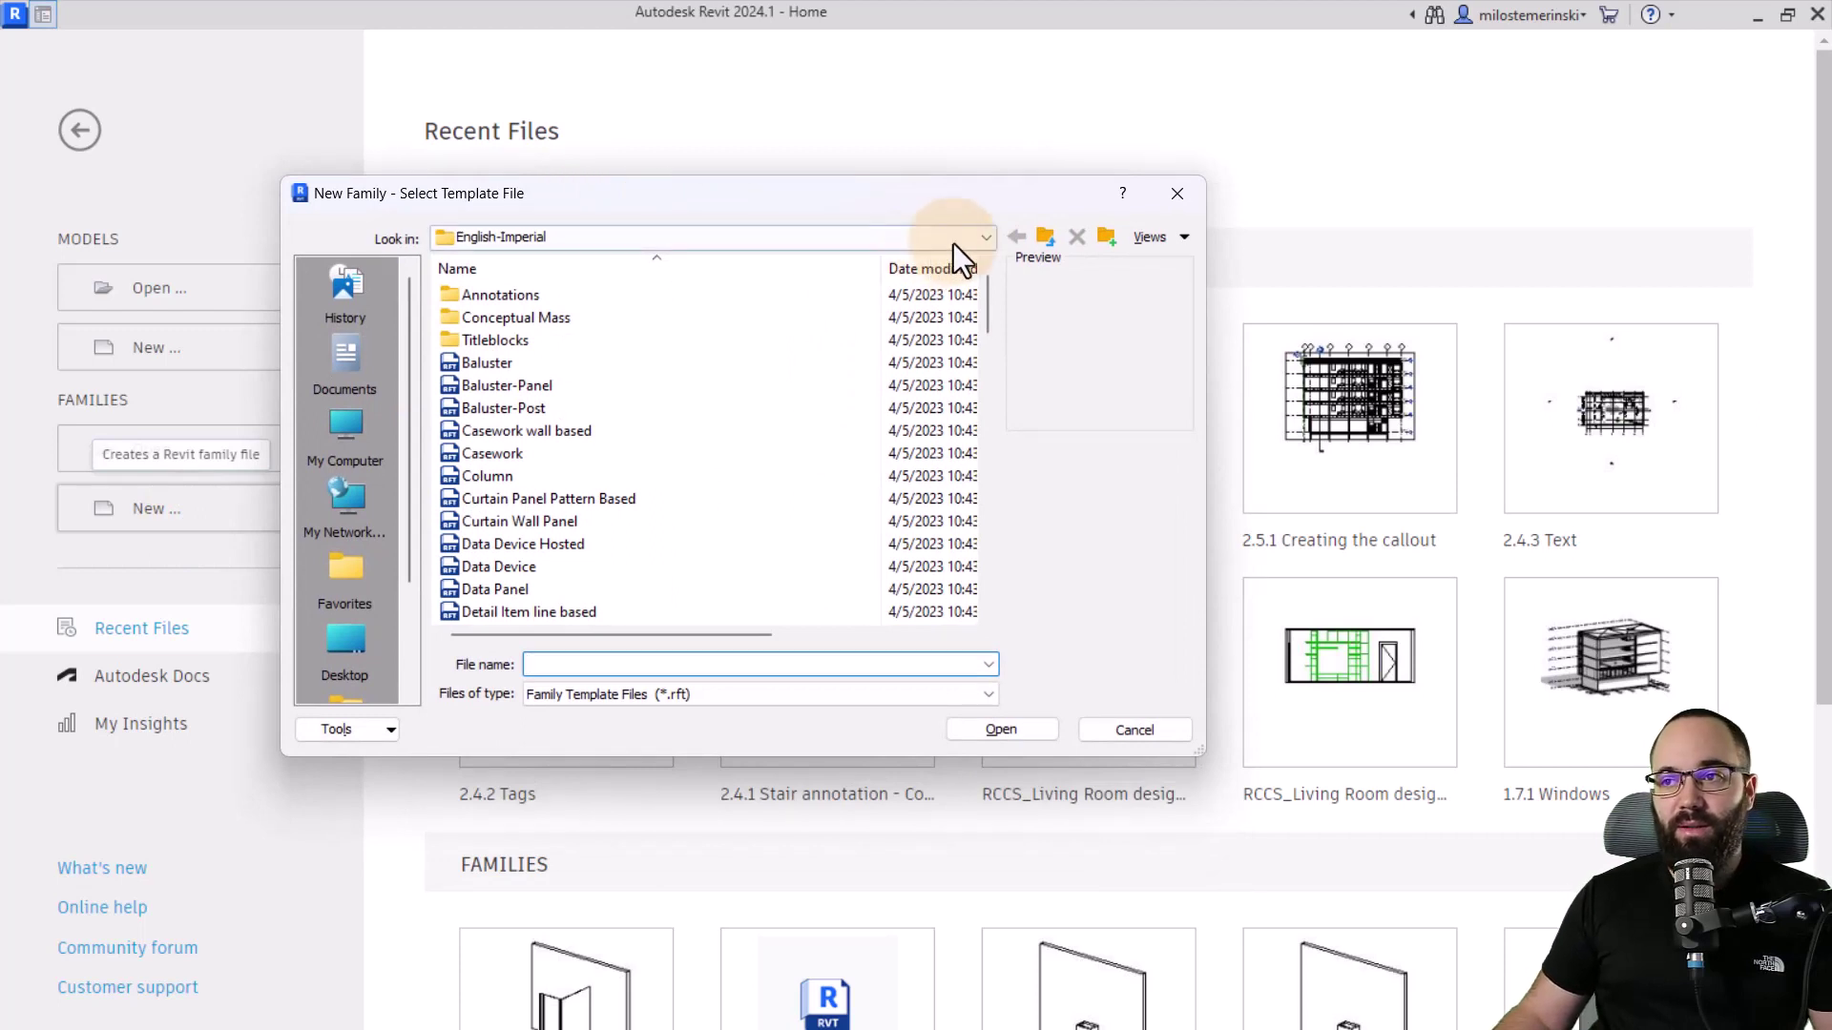
pyautogui.click(1046, 237)
pyautogui.doubleClick(569, 344)
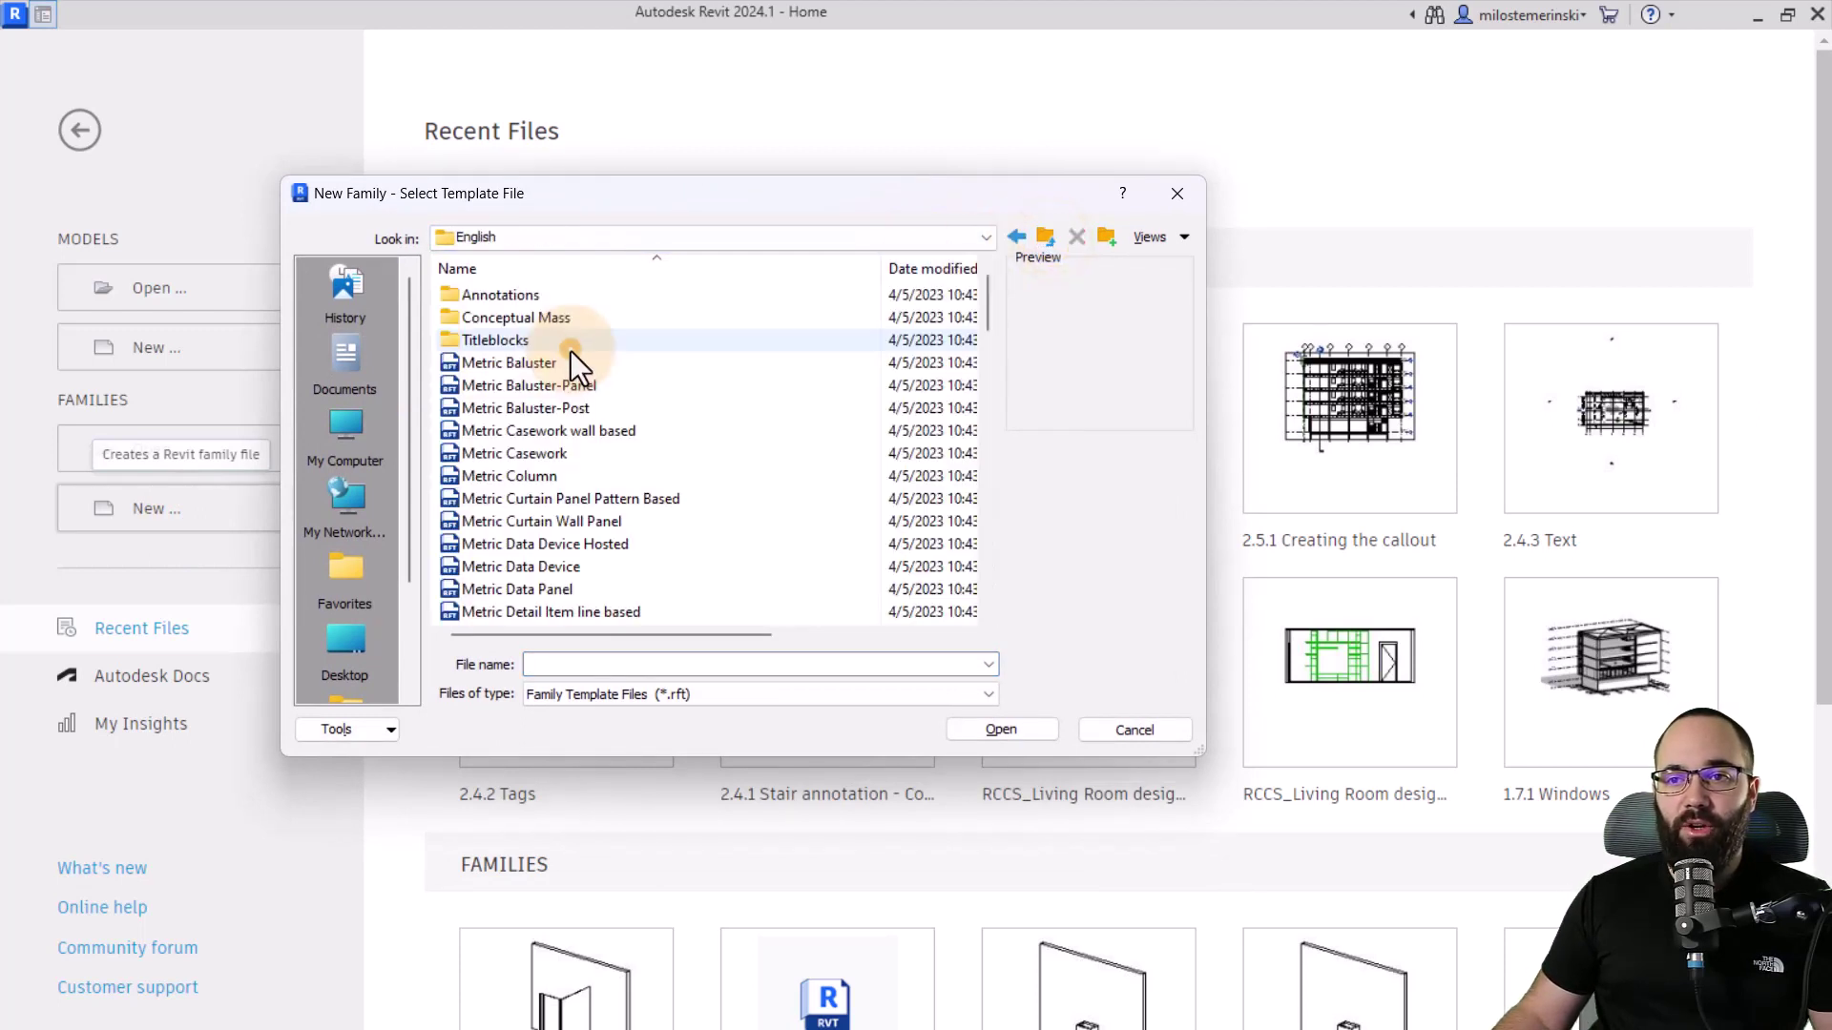
pyautogui.scroll(-1, 560, 410)
pyautogui.scroll(-9, 557, 422)
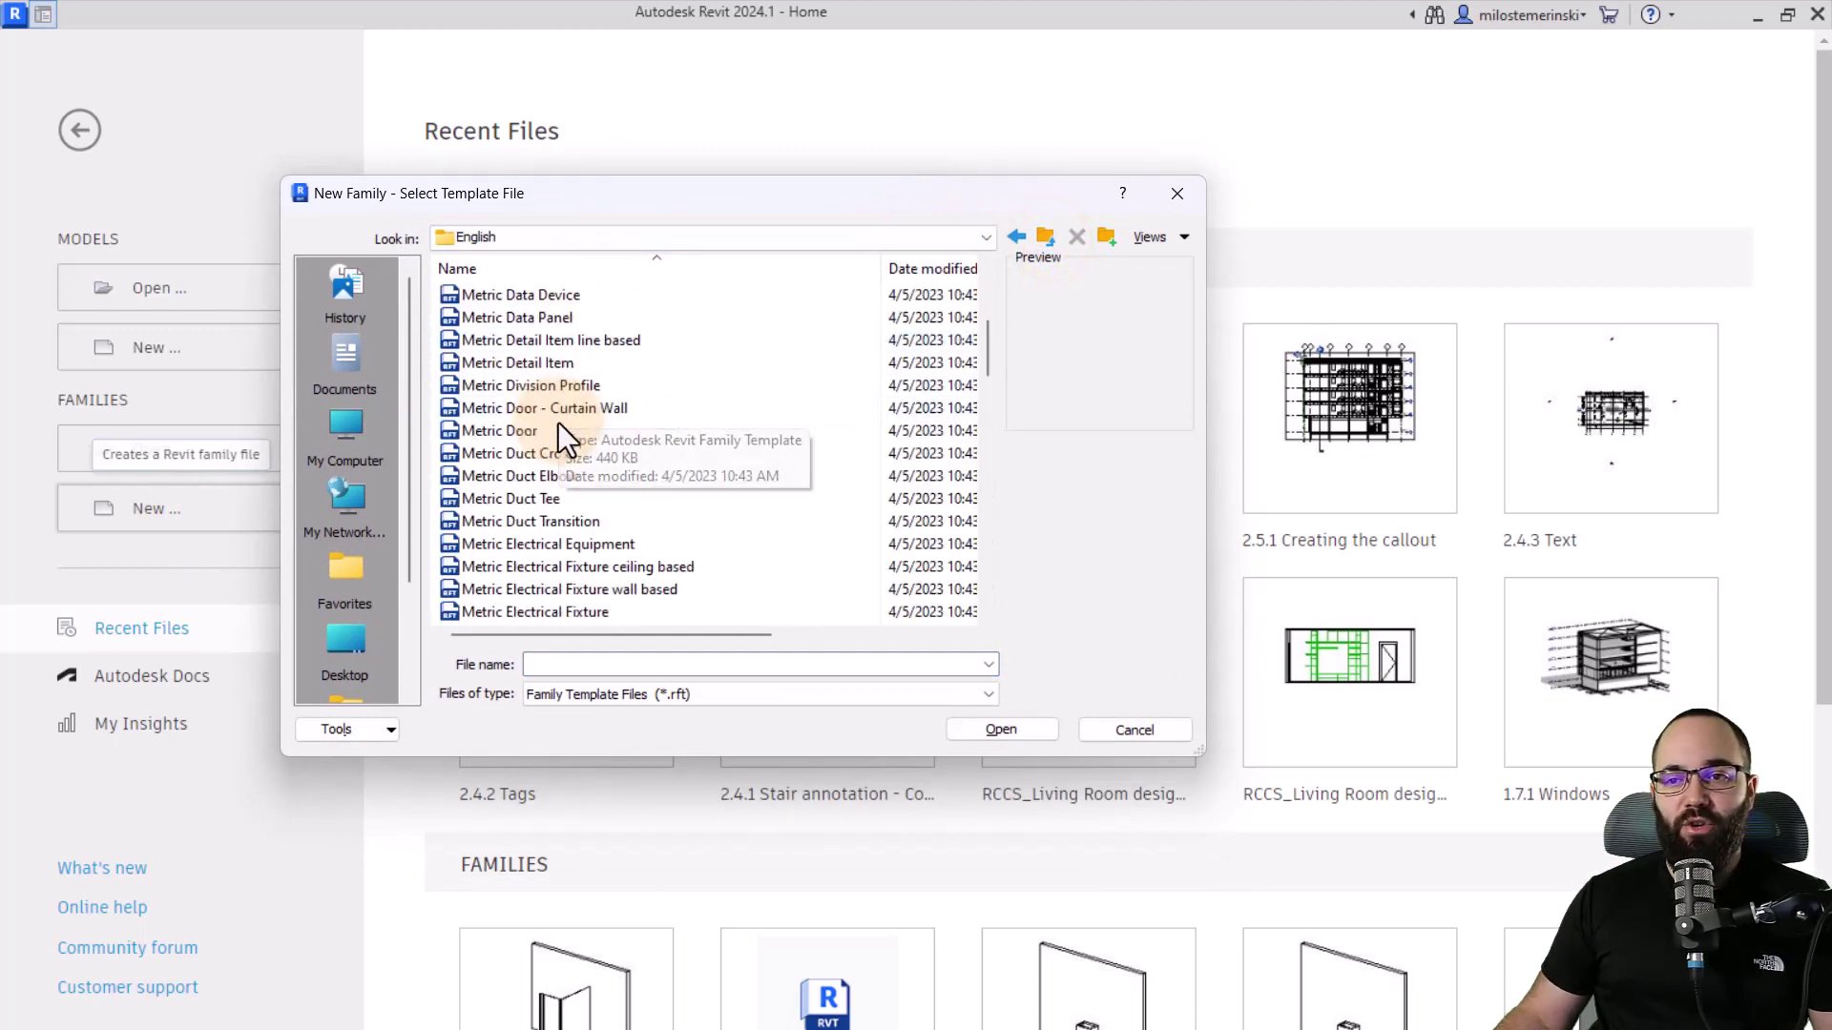
pyautogui.click(498, 414)
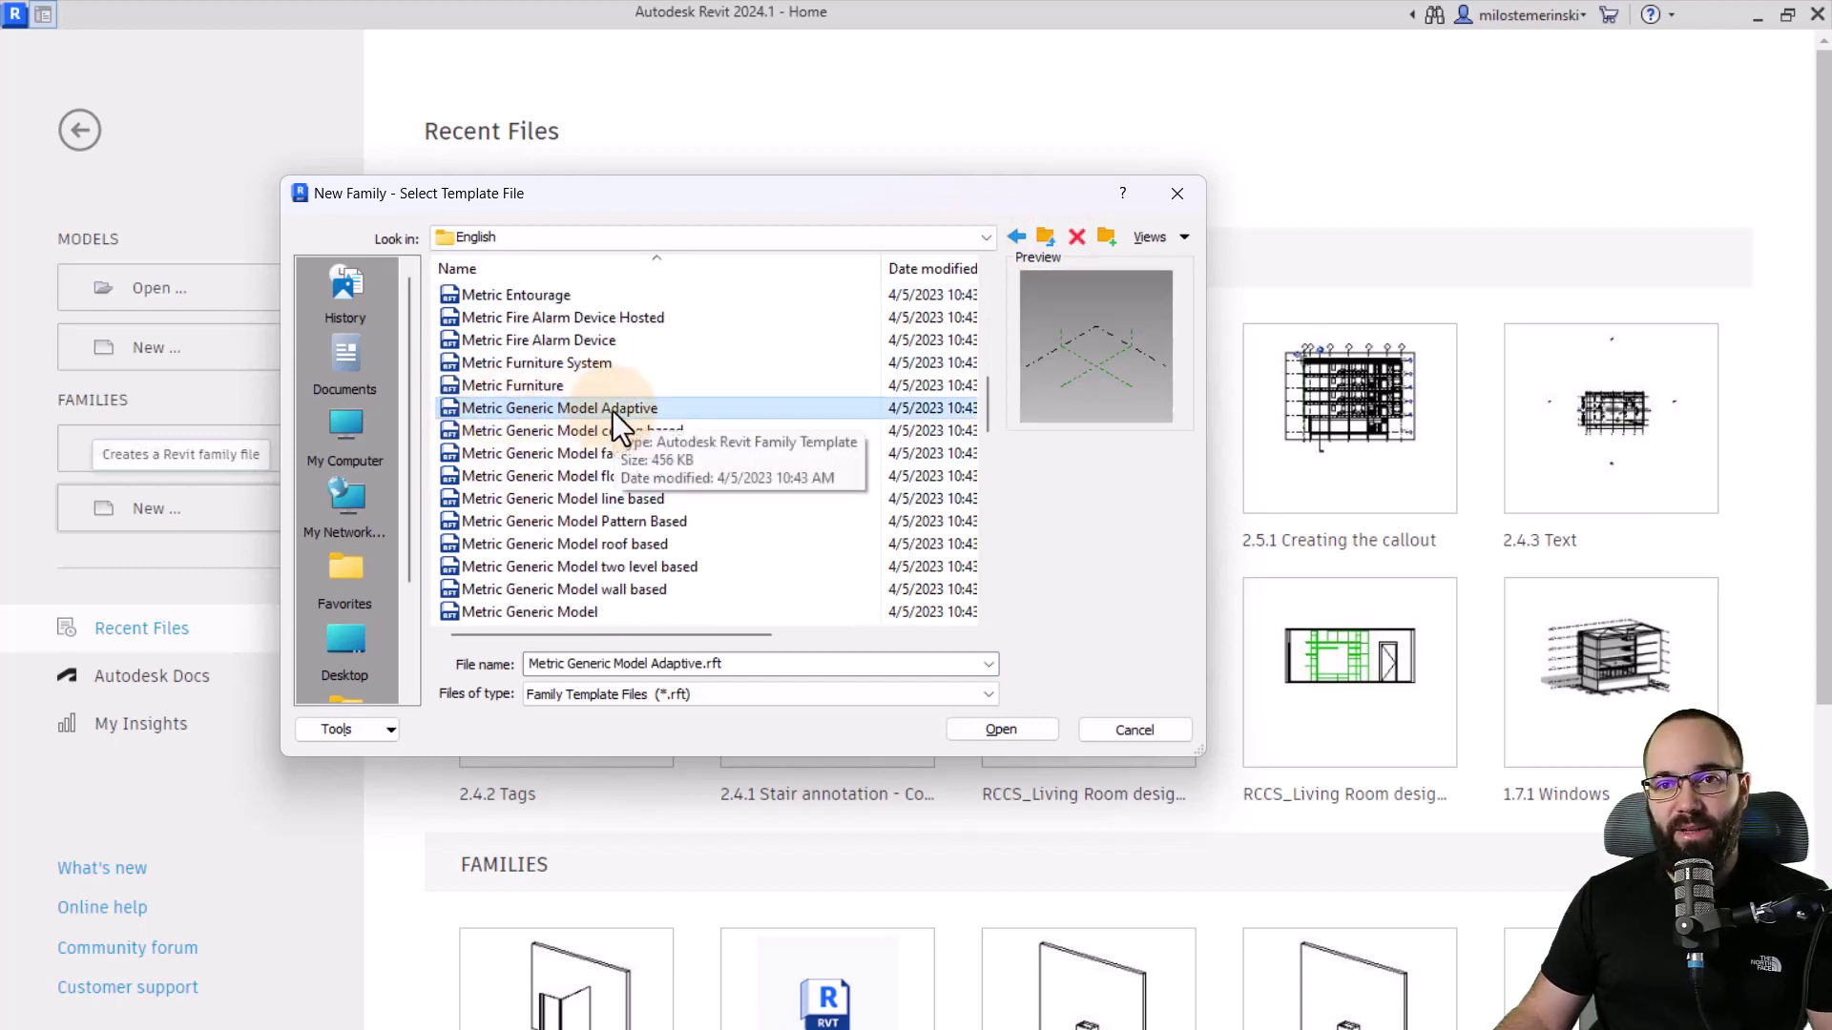
pyautogui.click(993, 730)
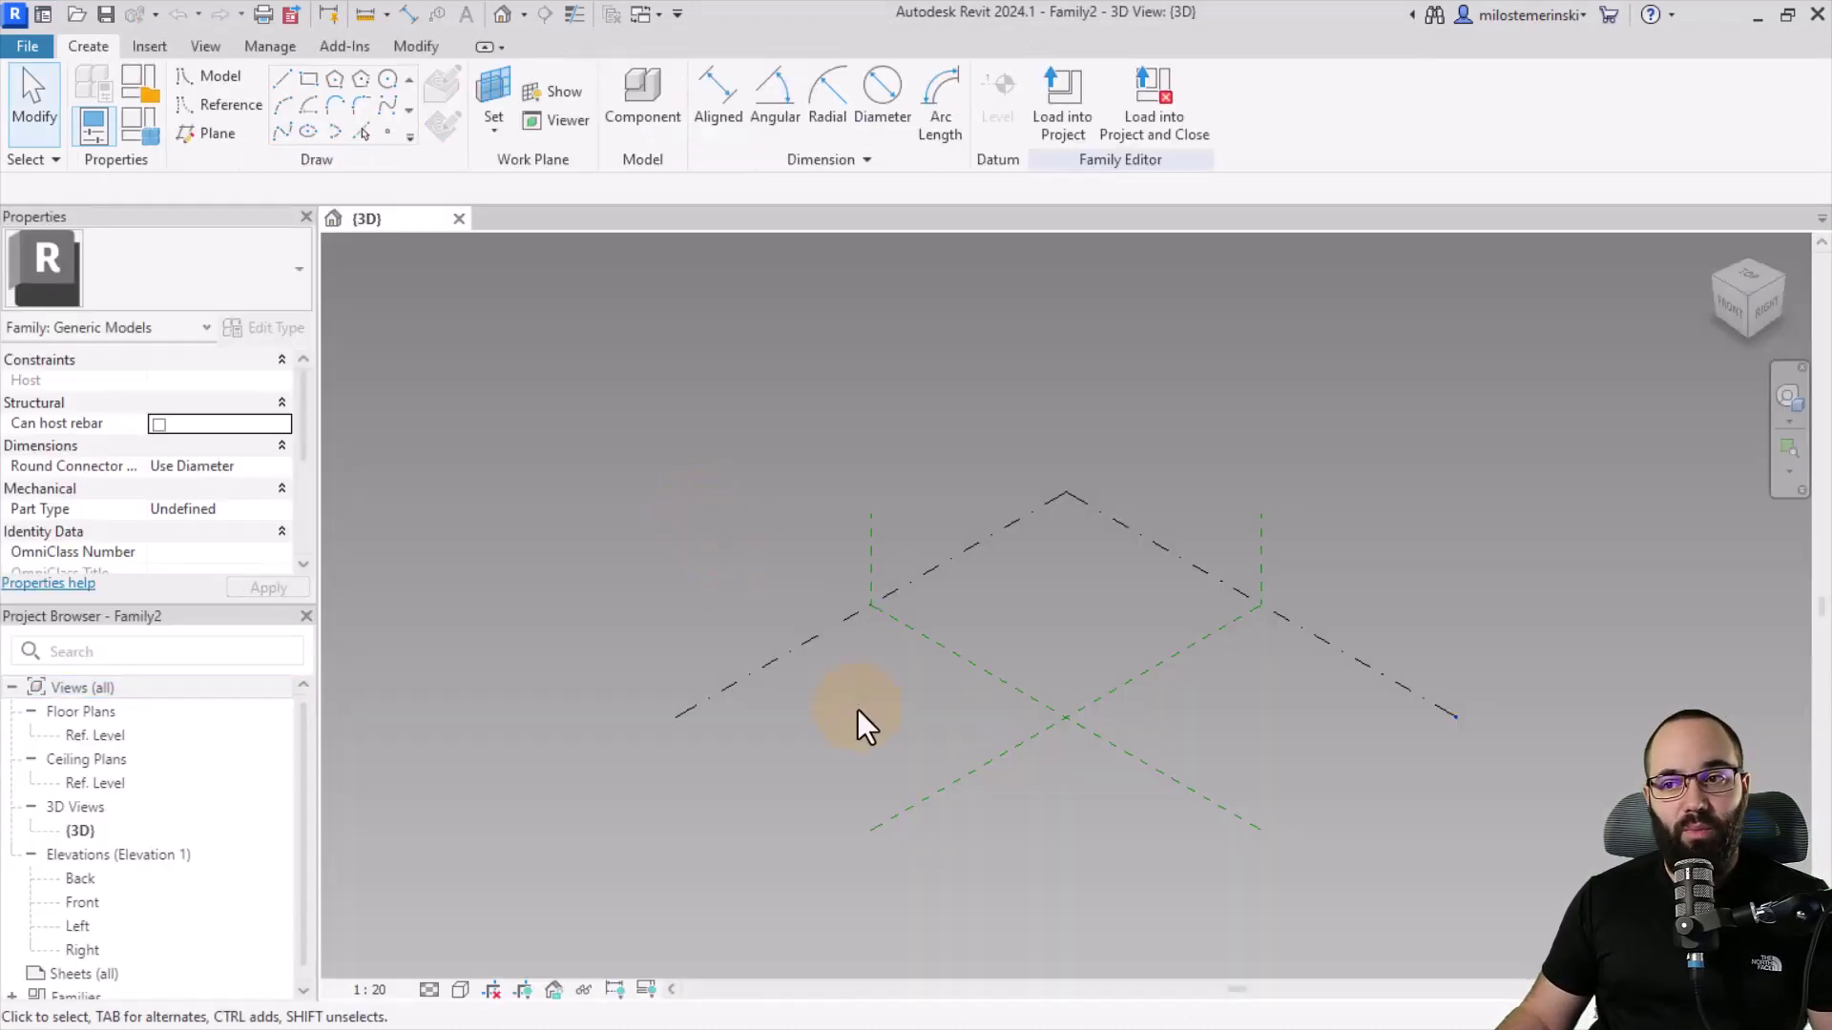
# Step: Place two separate reference points on the Ref. Level plane, either side of the front reference plane centre line
pyautogui.moveTo(857, 708); pyautogui.dragTo(695, 695, button='middle')
pyautogui.scroll(3, 811, 658)
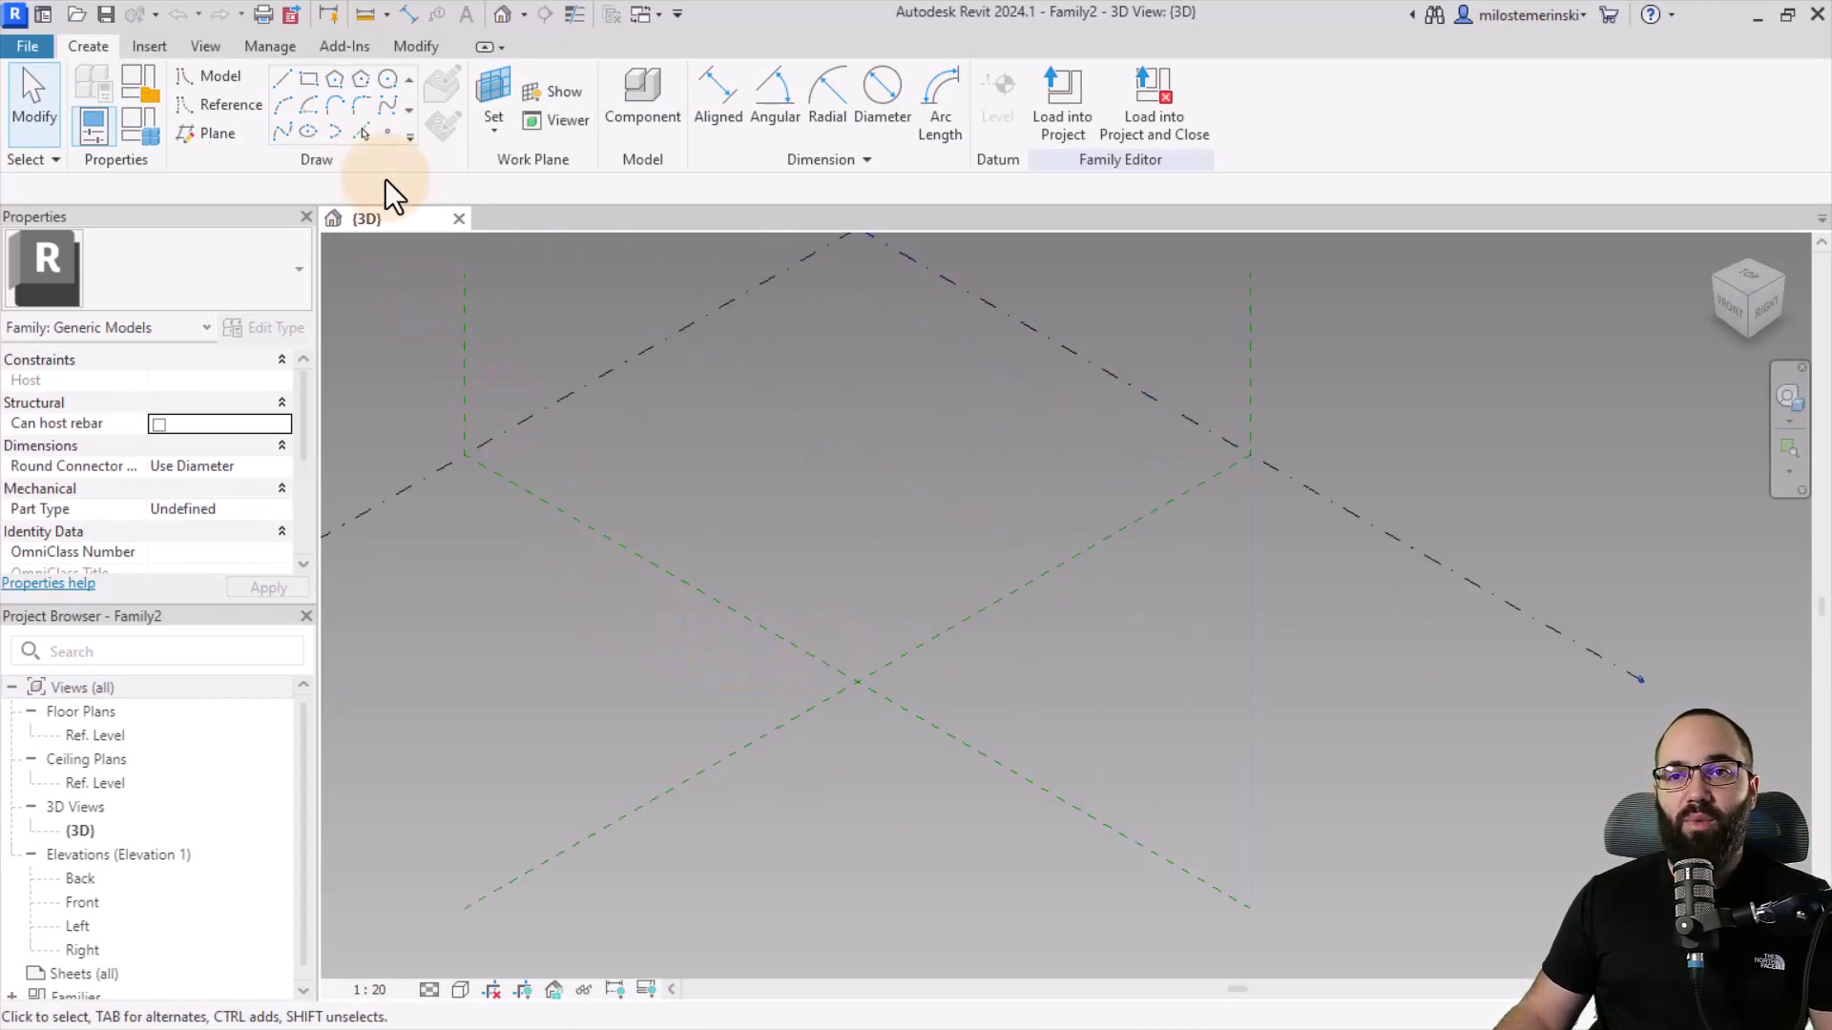
pyautogui.click(387, 133)
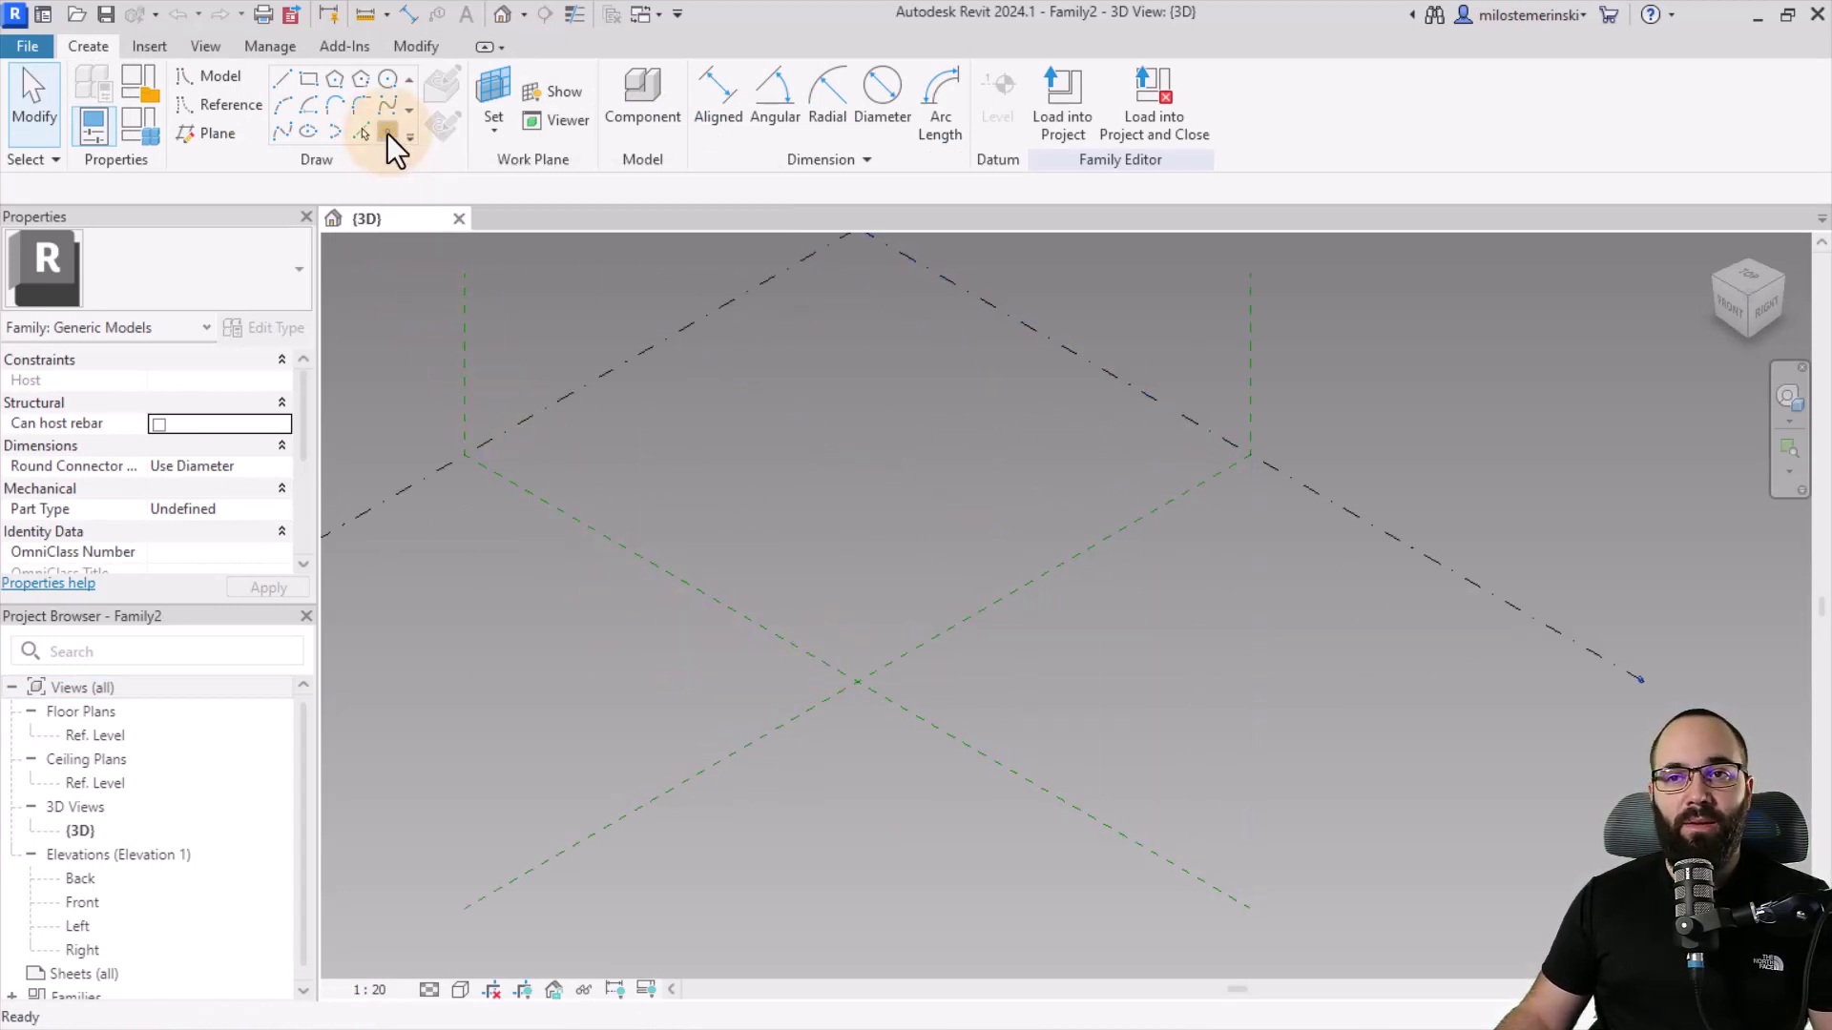
pyautogui.click(917, 795)
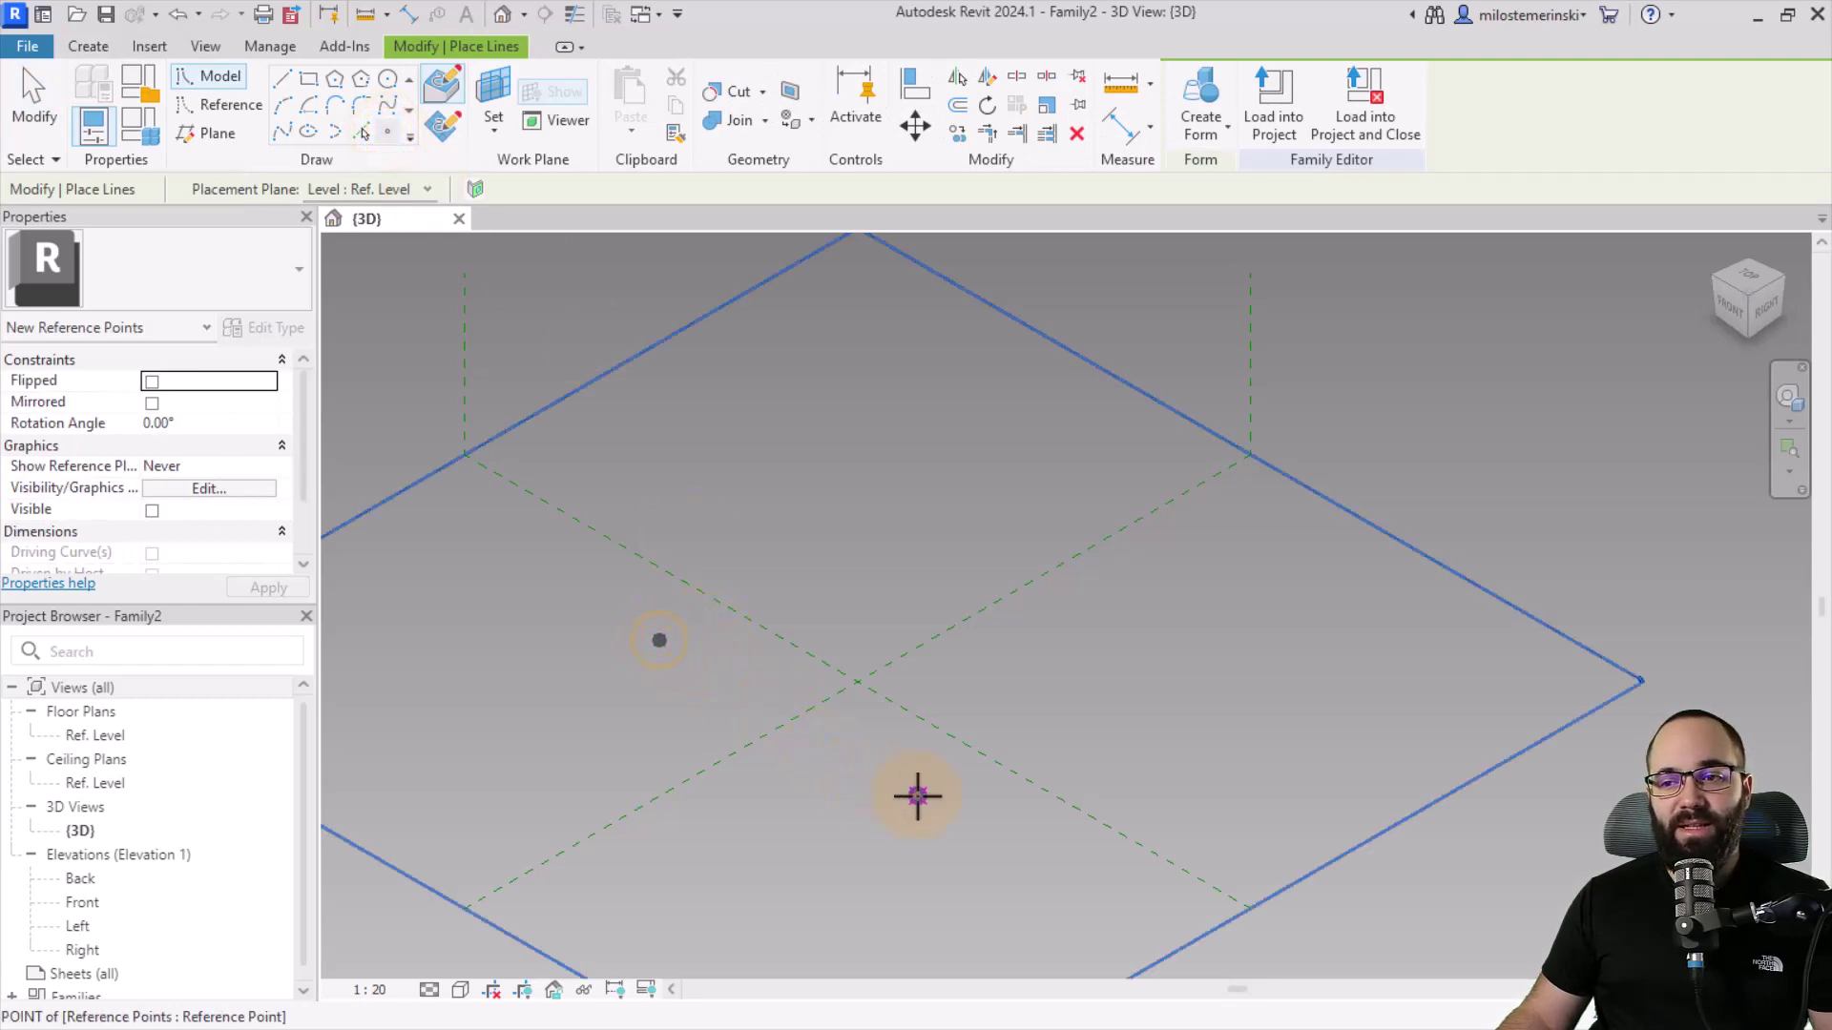
pyautogui.press('Escape')
pyautogui.press('Escape')
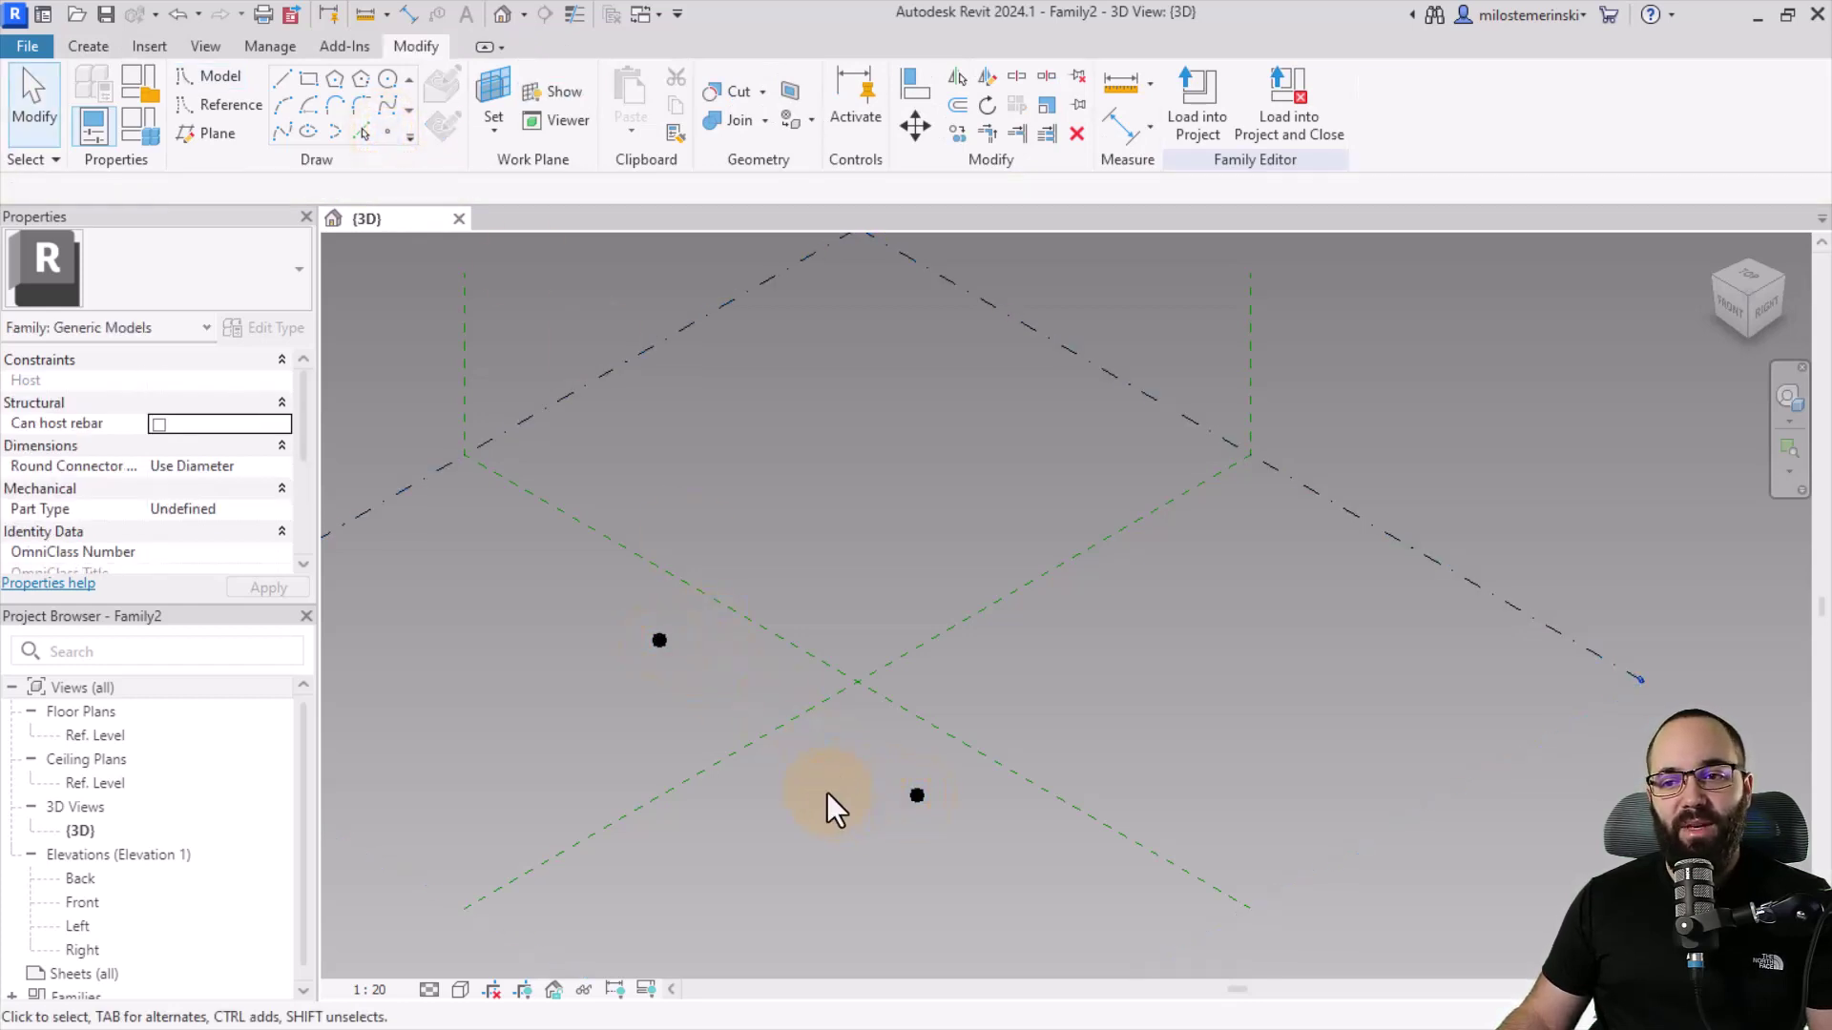
# Step: Convert both reference points into adaptive placement points
pyautogui.moveTo(551, 572); pyautogui.dragTo(1015, 900)
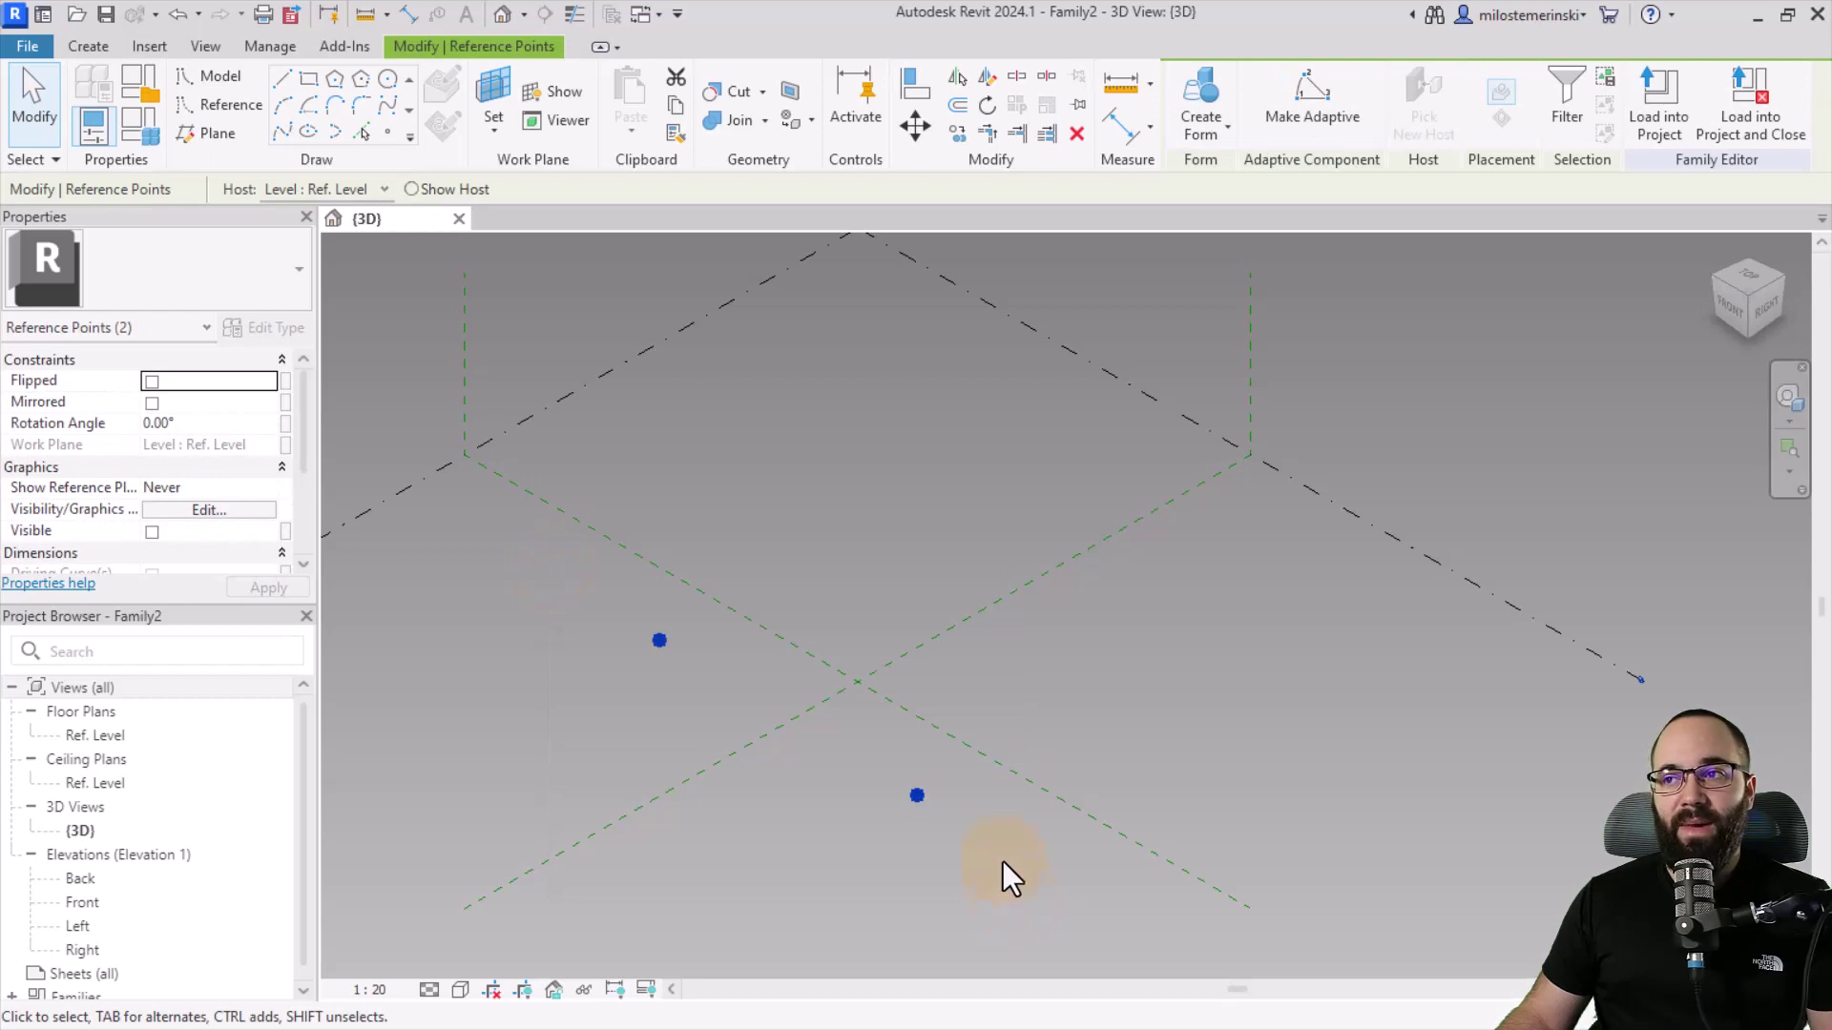
pyautogui.click(1294, 118)
pyautogui.click(707, 691)
pyautogui.click(662, 646)
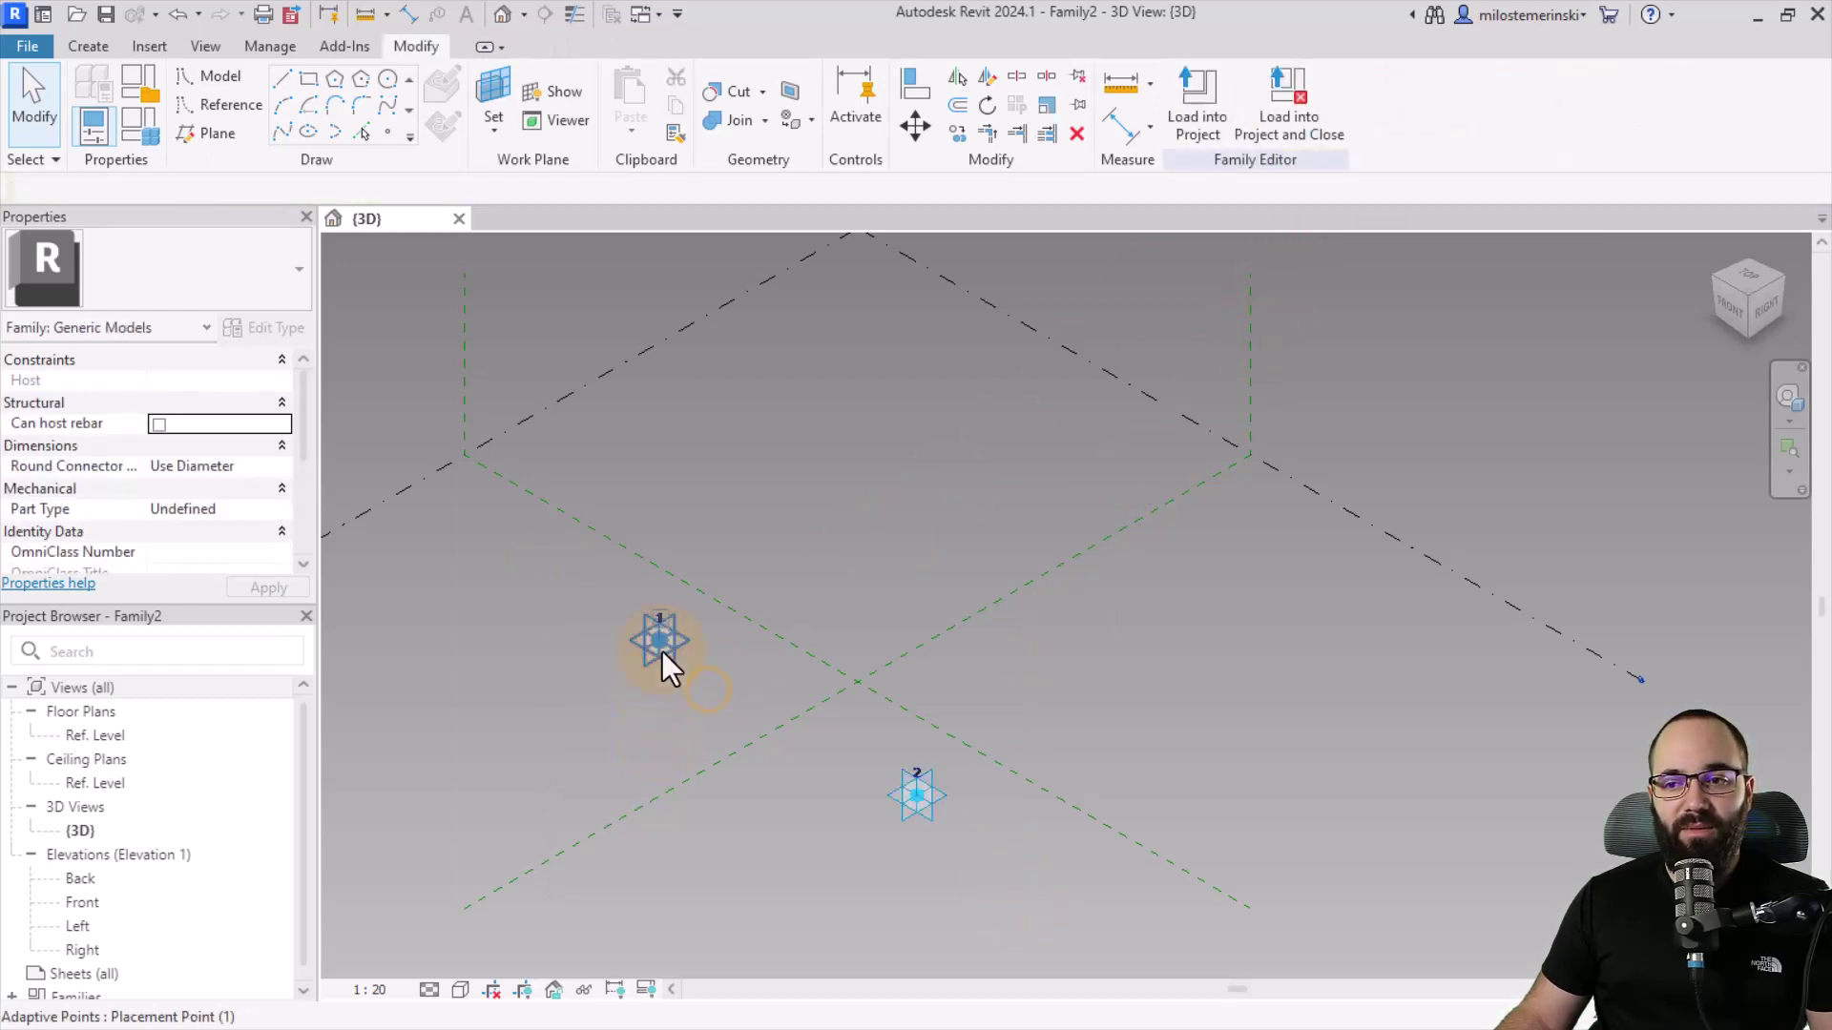
pyautogui.click(918, 801)
pyautogui.click(782, 807)
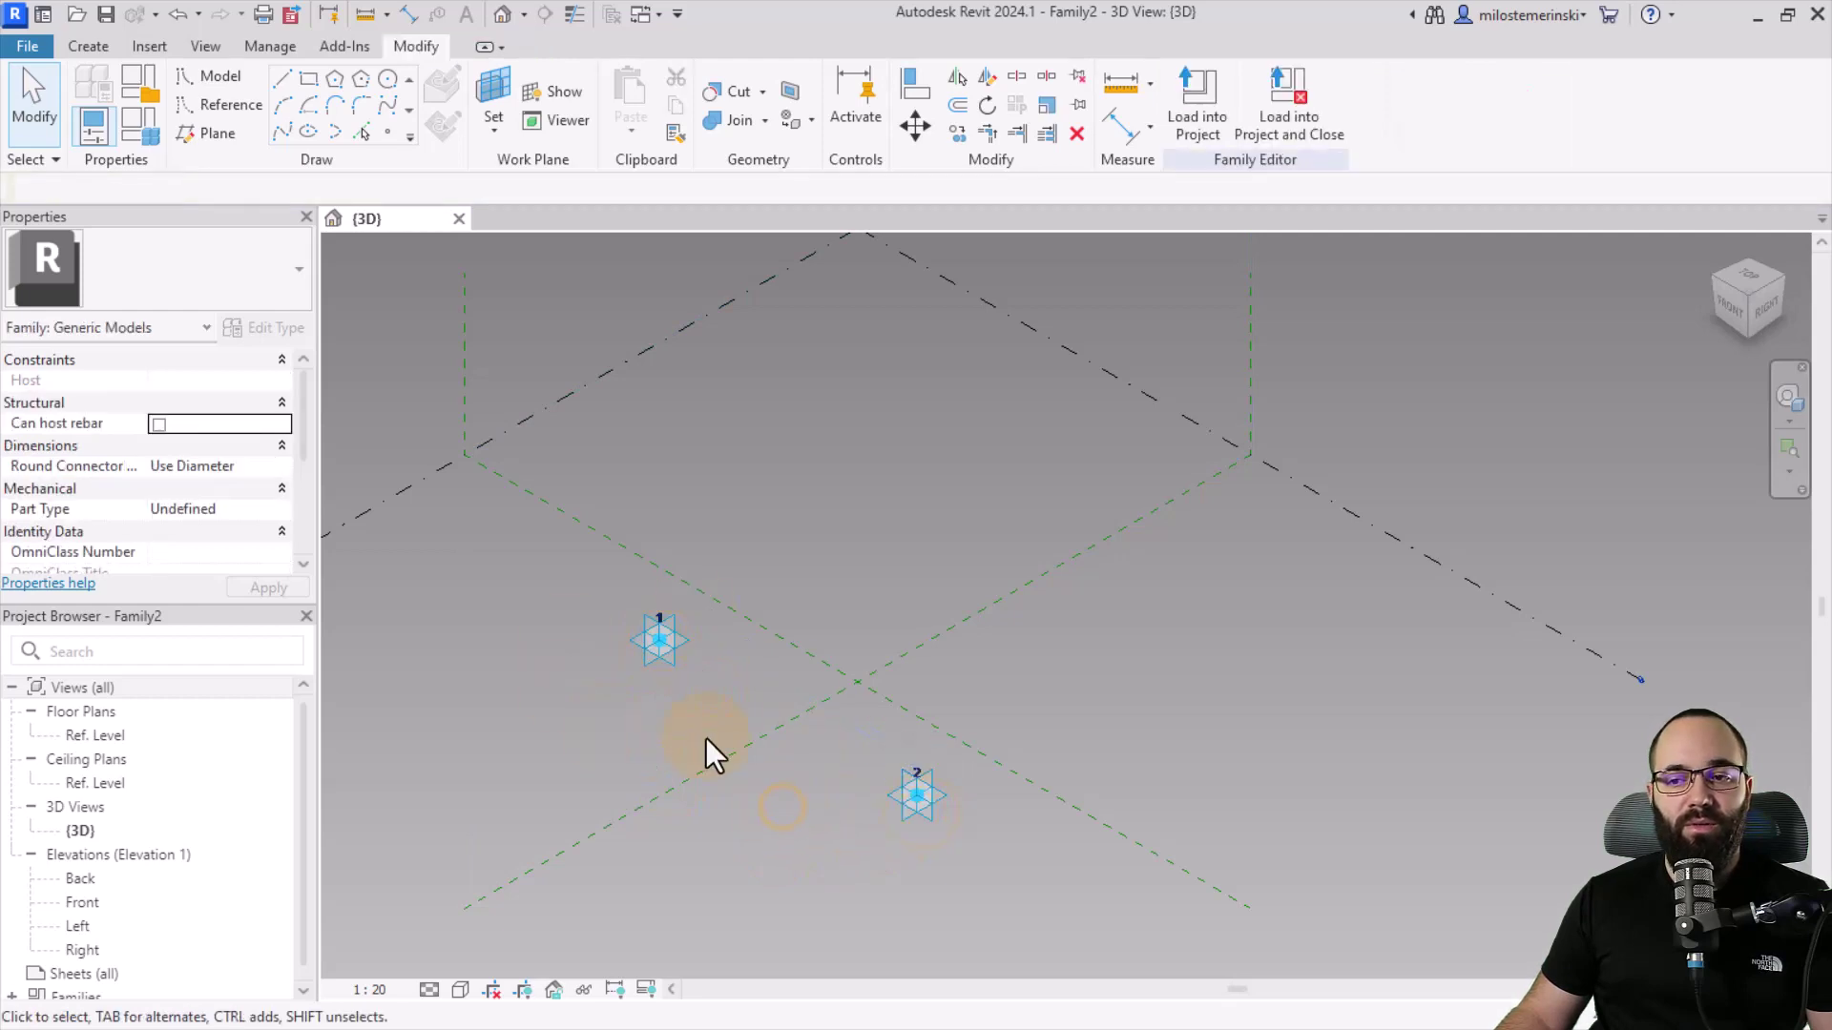
# Step: Connect the two adaptive points with a spline through points
pyautogui.scroll(3, 841, 790)
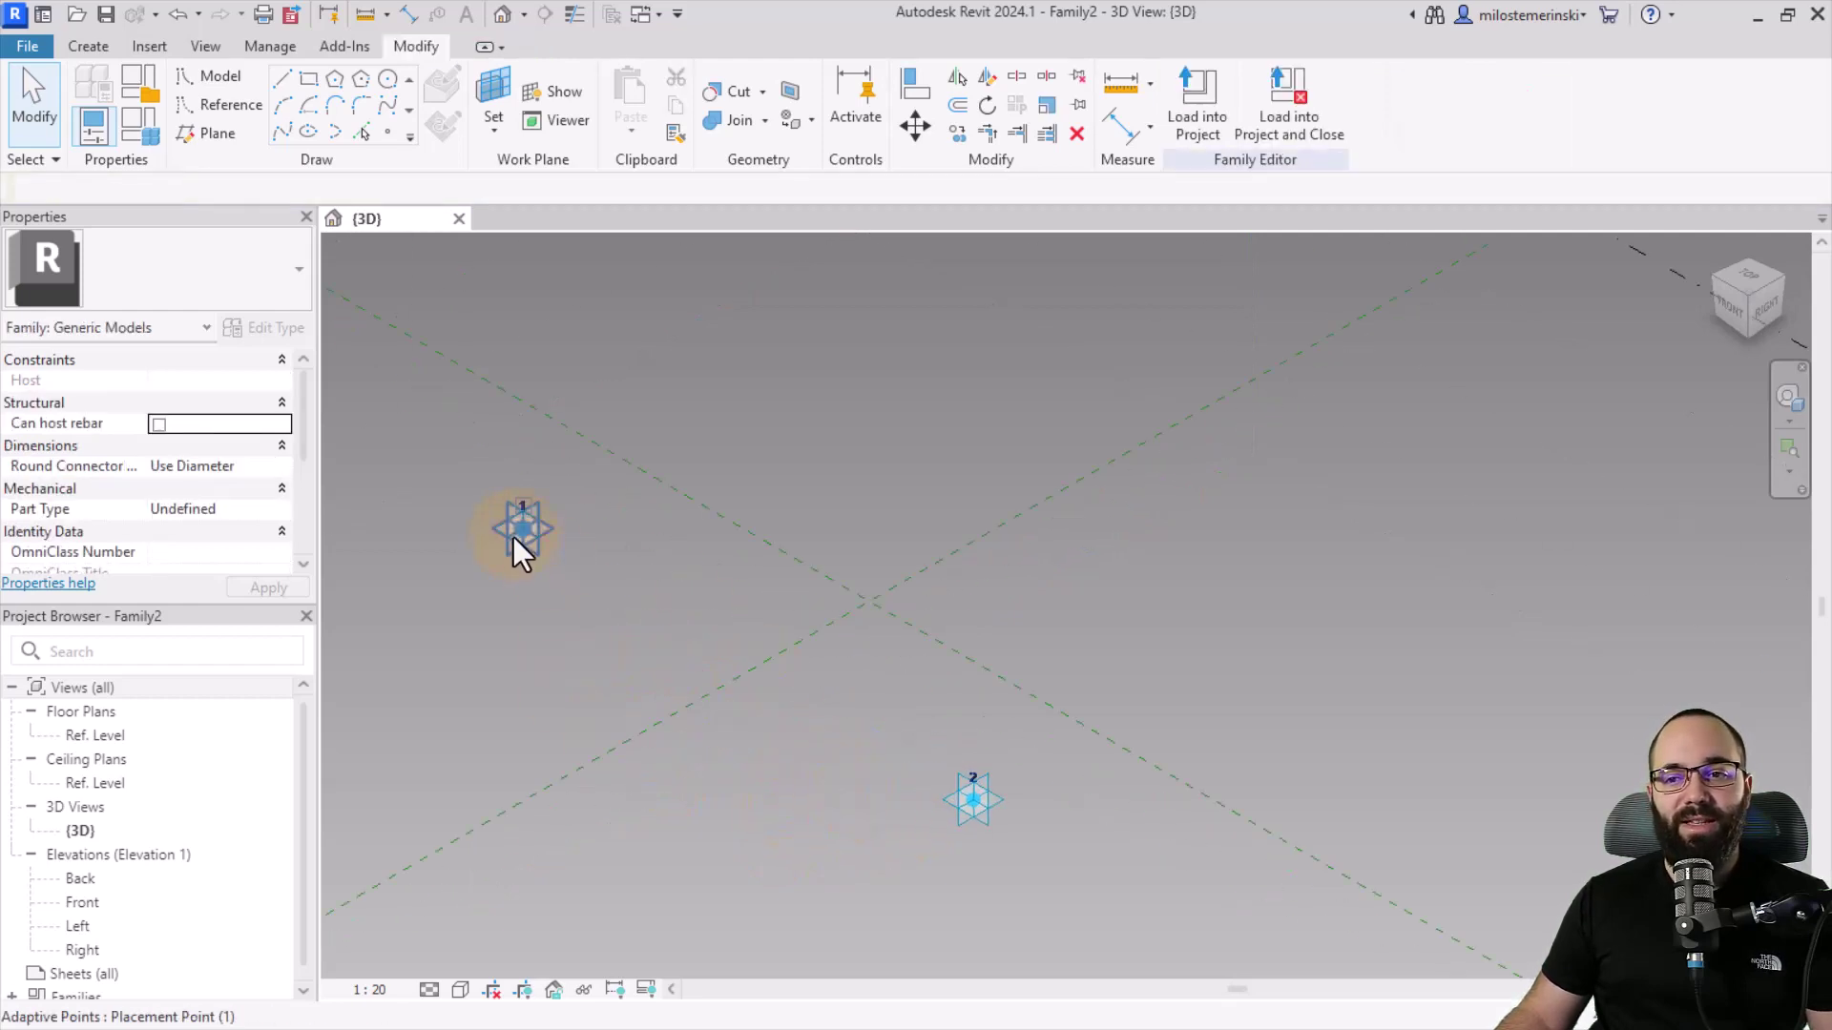
pyautogui.moveTo(659, 609); pyautogui.dragTo(559, 576, button='middle')
pyautogui.scroll(-2, 685, 563)
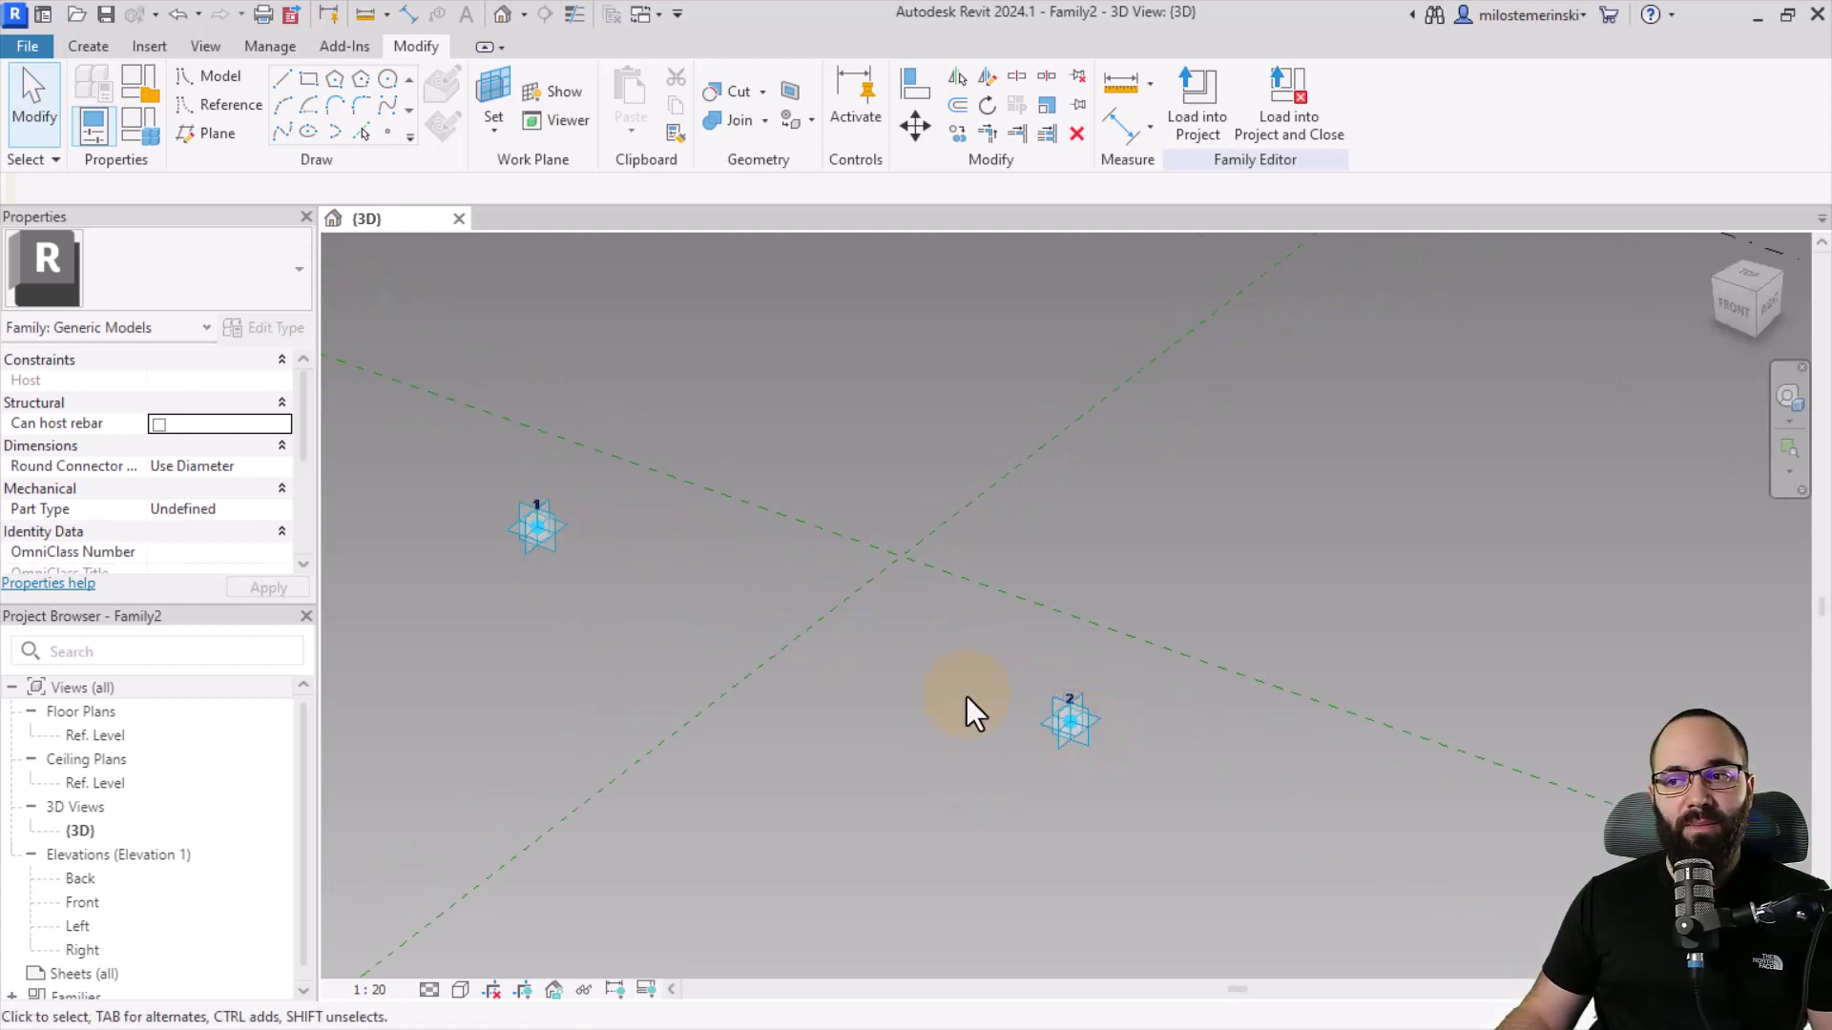
pyautogui.moveTo(446, 461); pyautogui.dragTo(1204, 906)
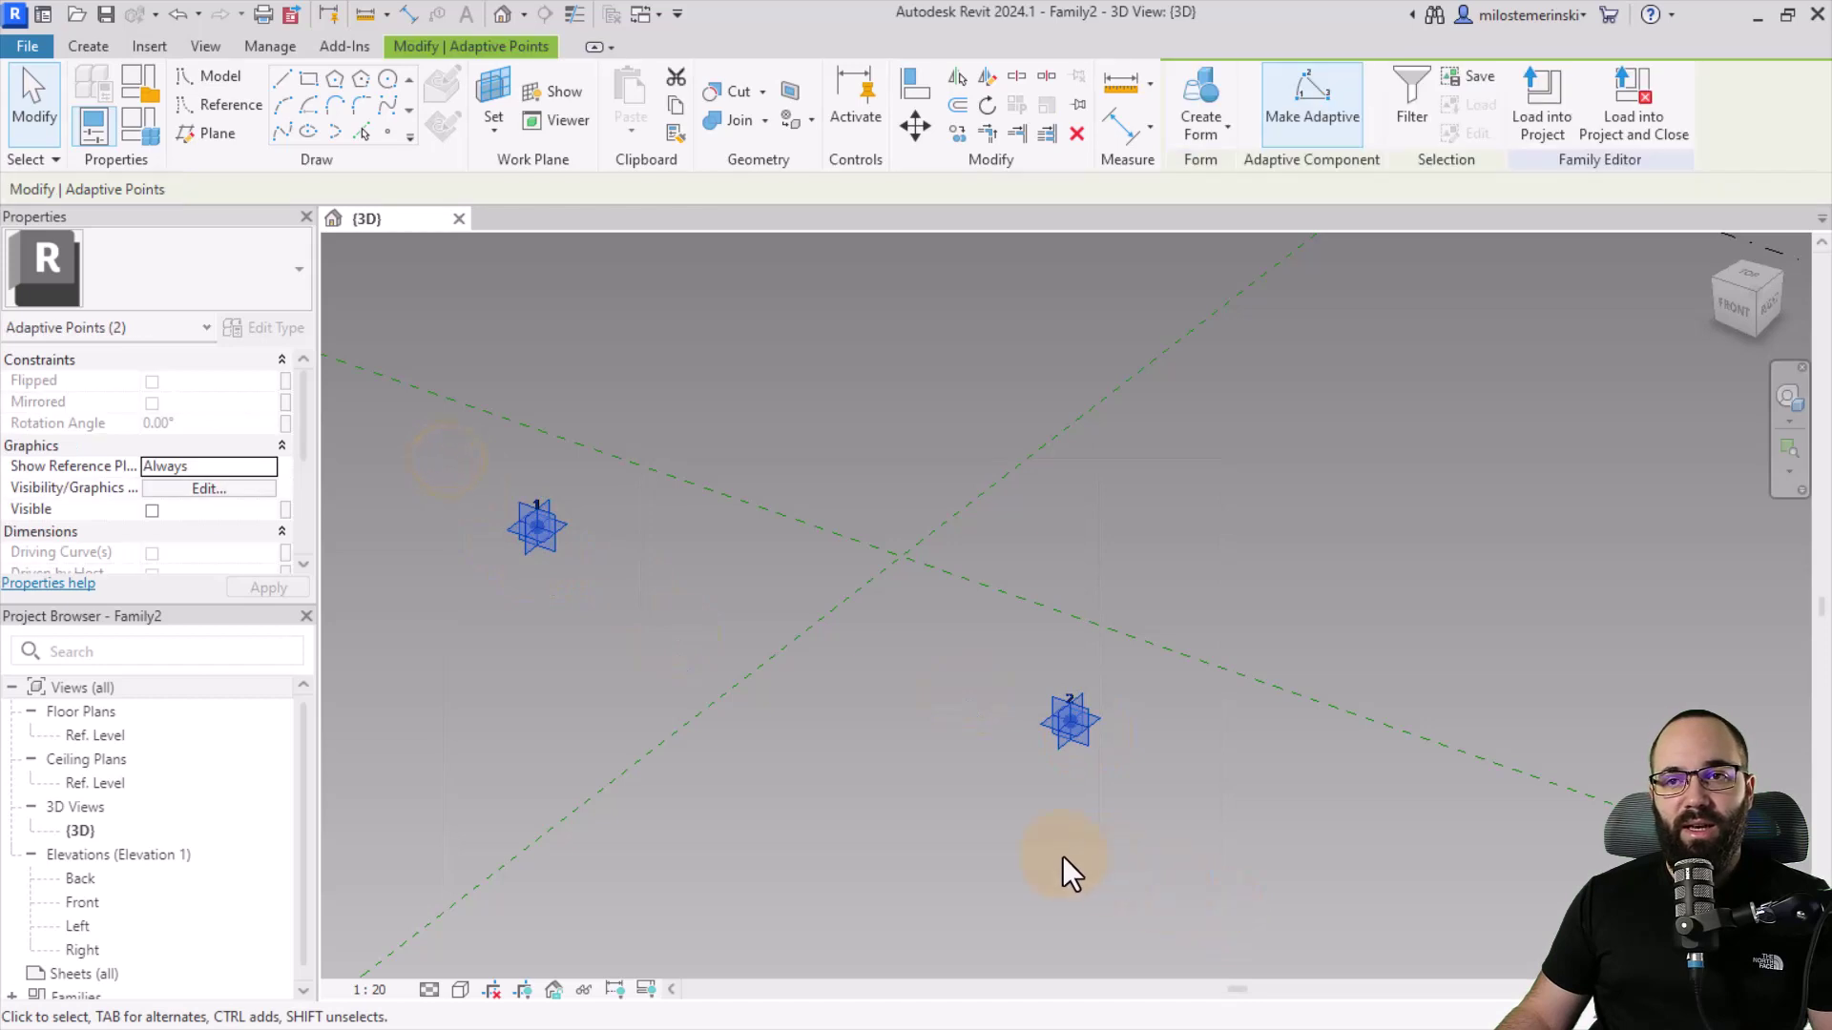
pyautogui.click(282, 132)
pyautogui.click(875, 769)
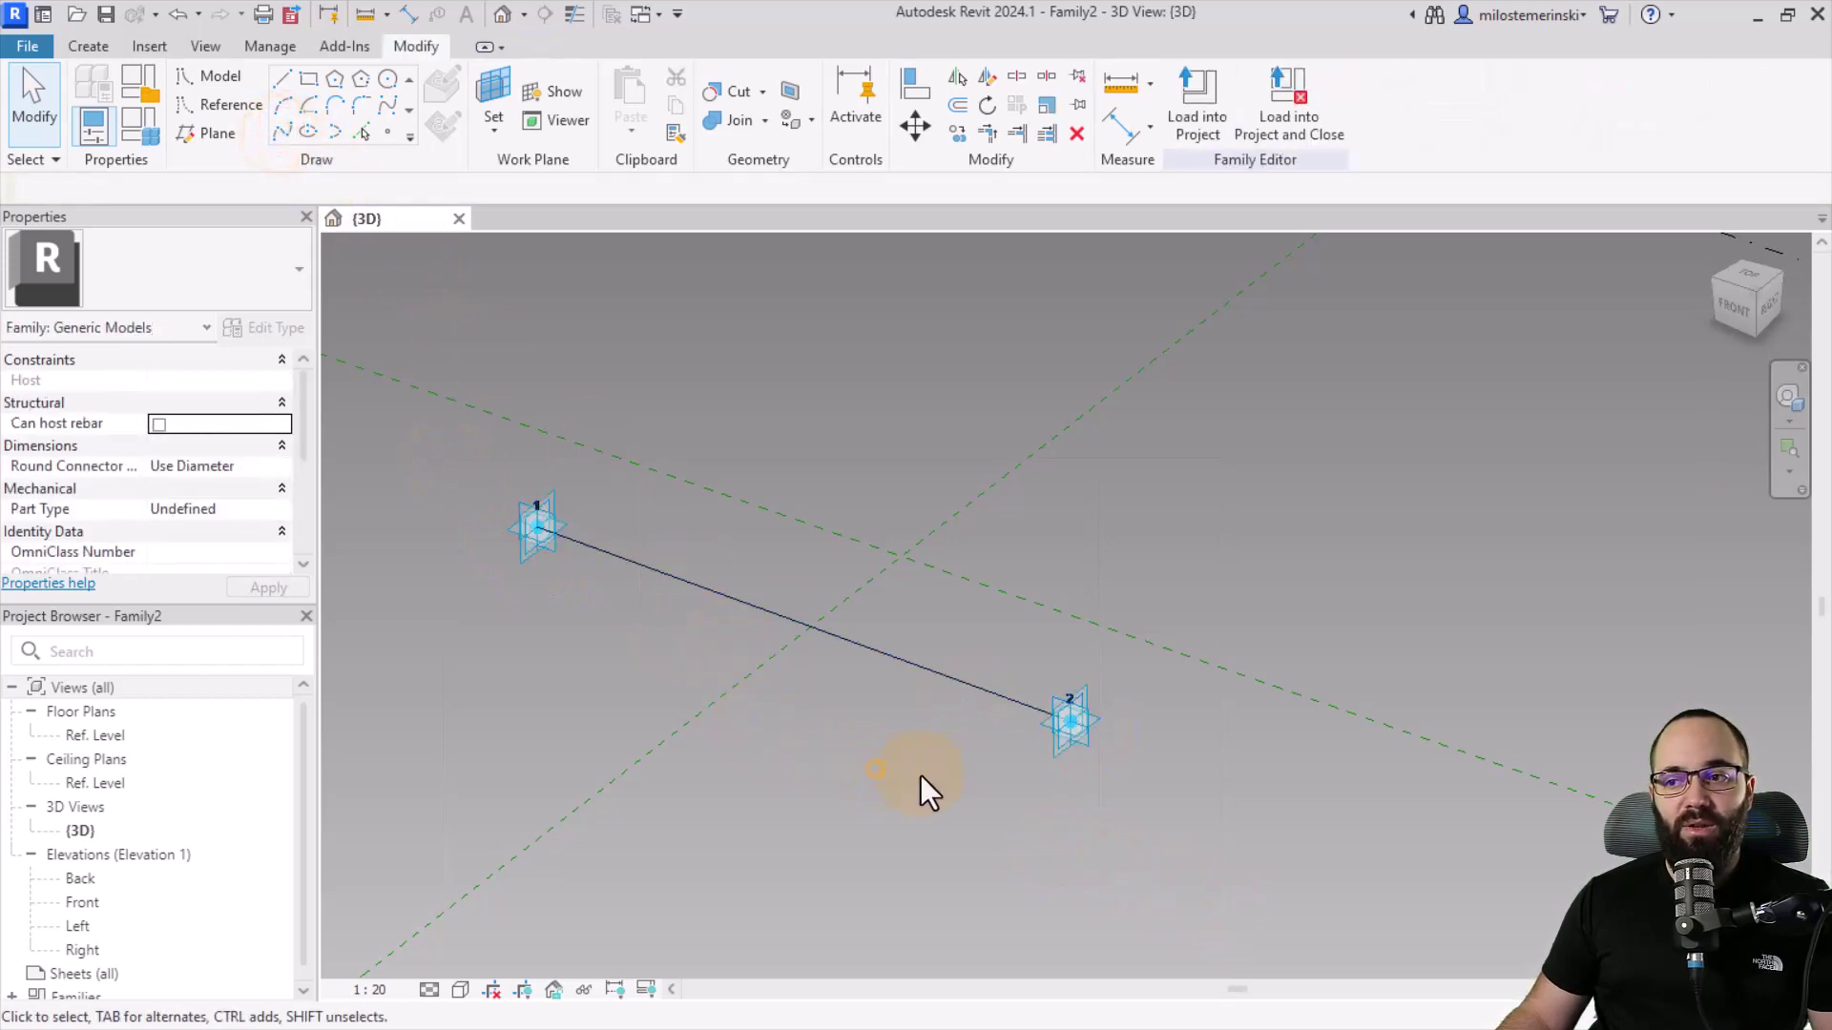
# Step: Move adaptive point 2 slightly so the end of the connecting line follows it
pyautogui.click(1050, 746)
pyautogui.moveTo(1050, 746); pyautogui.dragTo(992, 751)
pyautogui.click(776, 725)
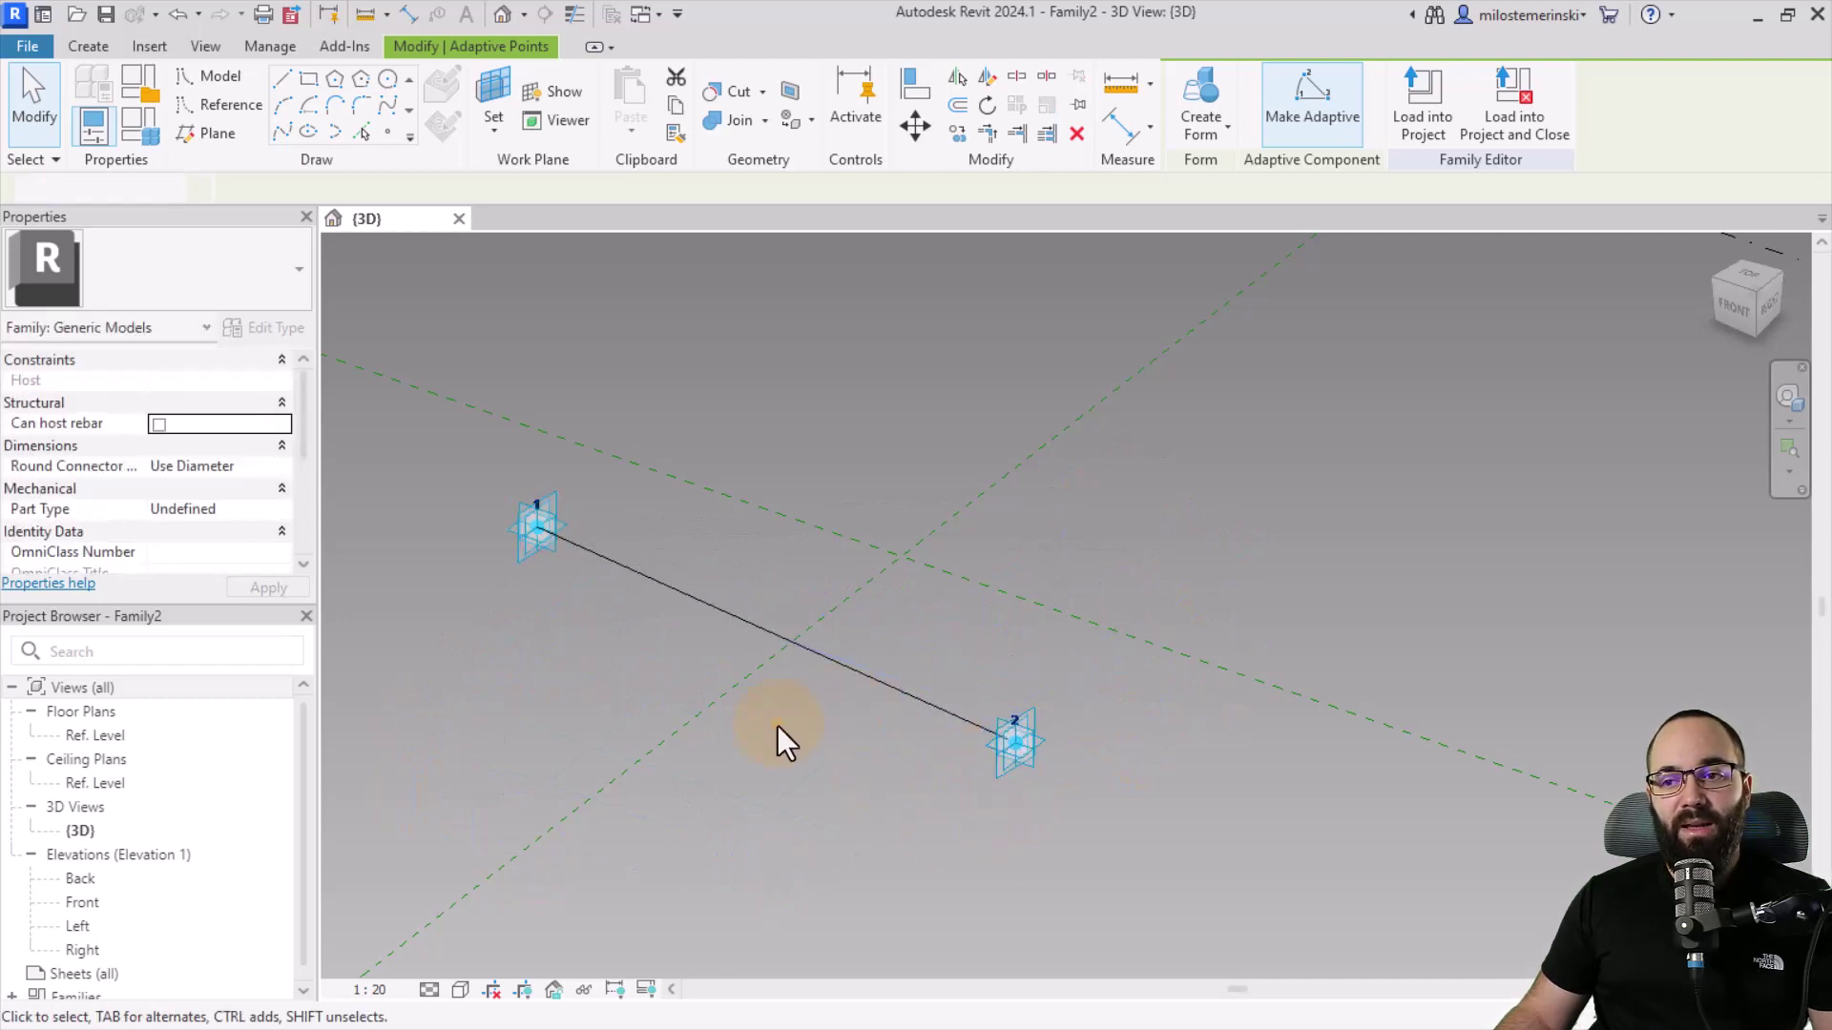
# Step: Turn the line between the two adaptive points into a reference line
pyautogui.click(865, 668)
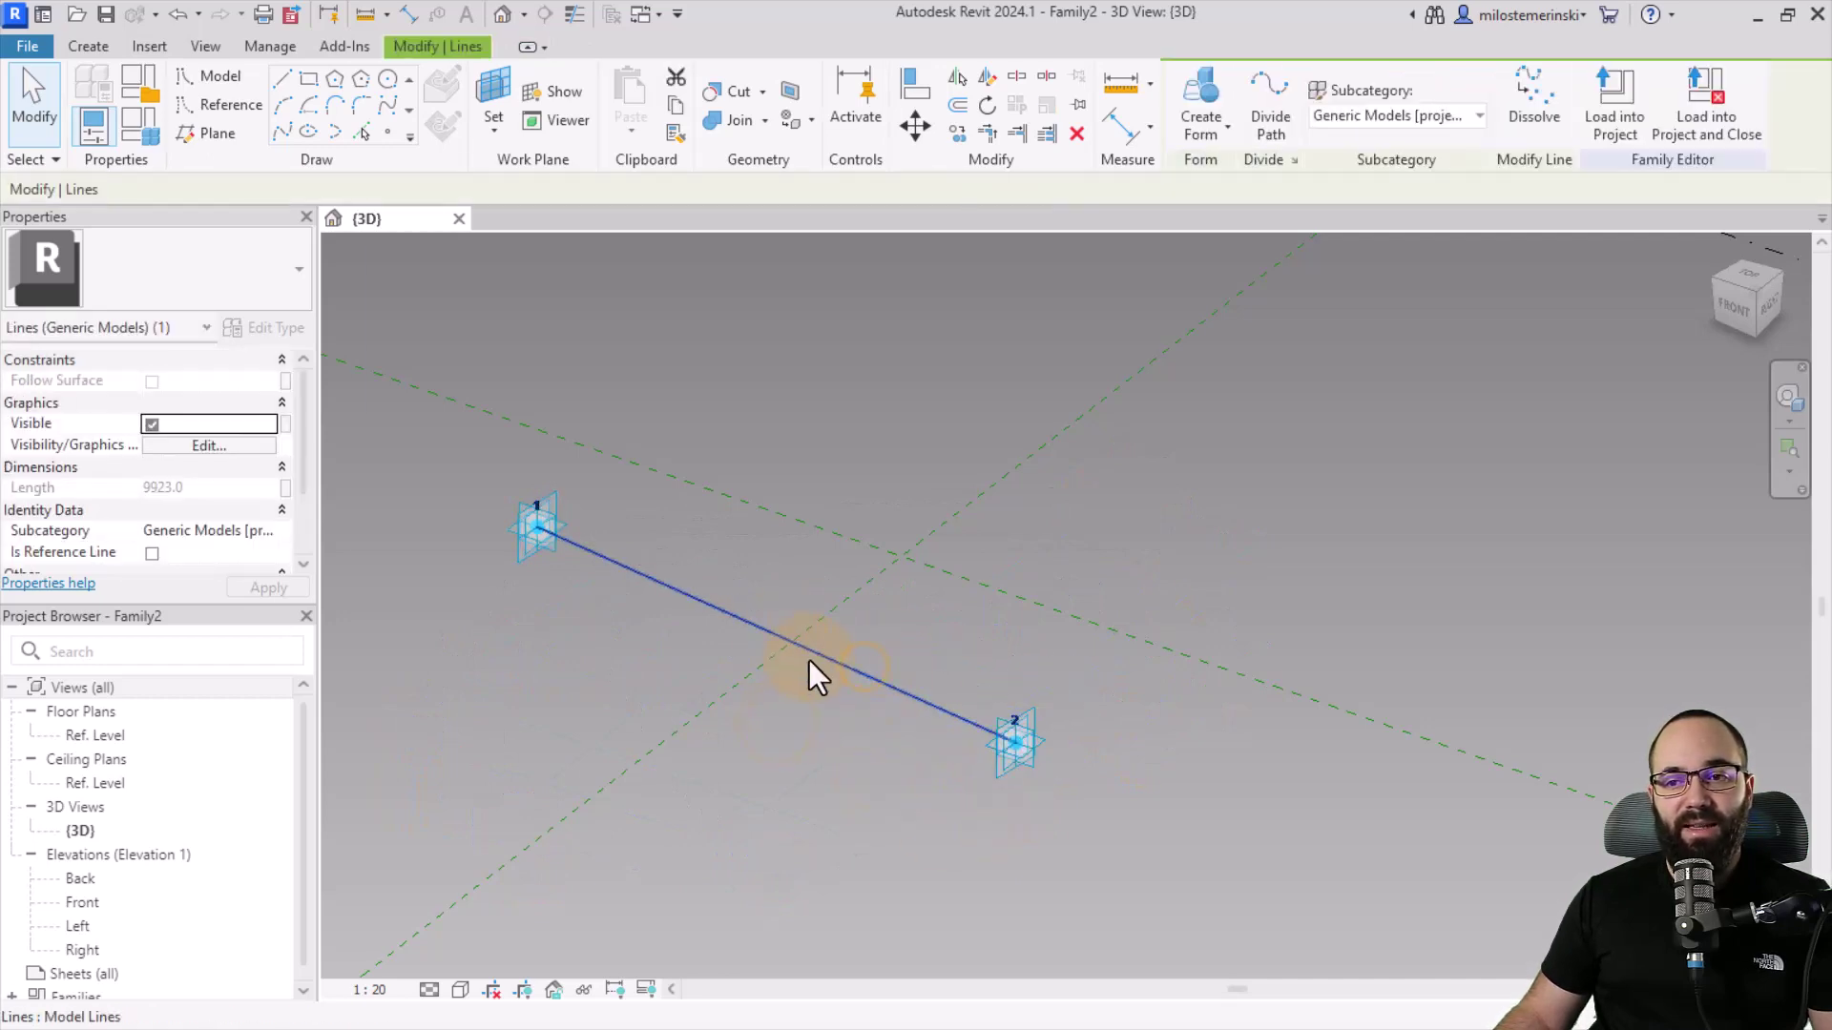
pyautogui.click(151, 553)
pyautogui.click(547, 684)
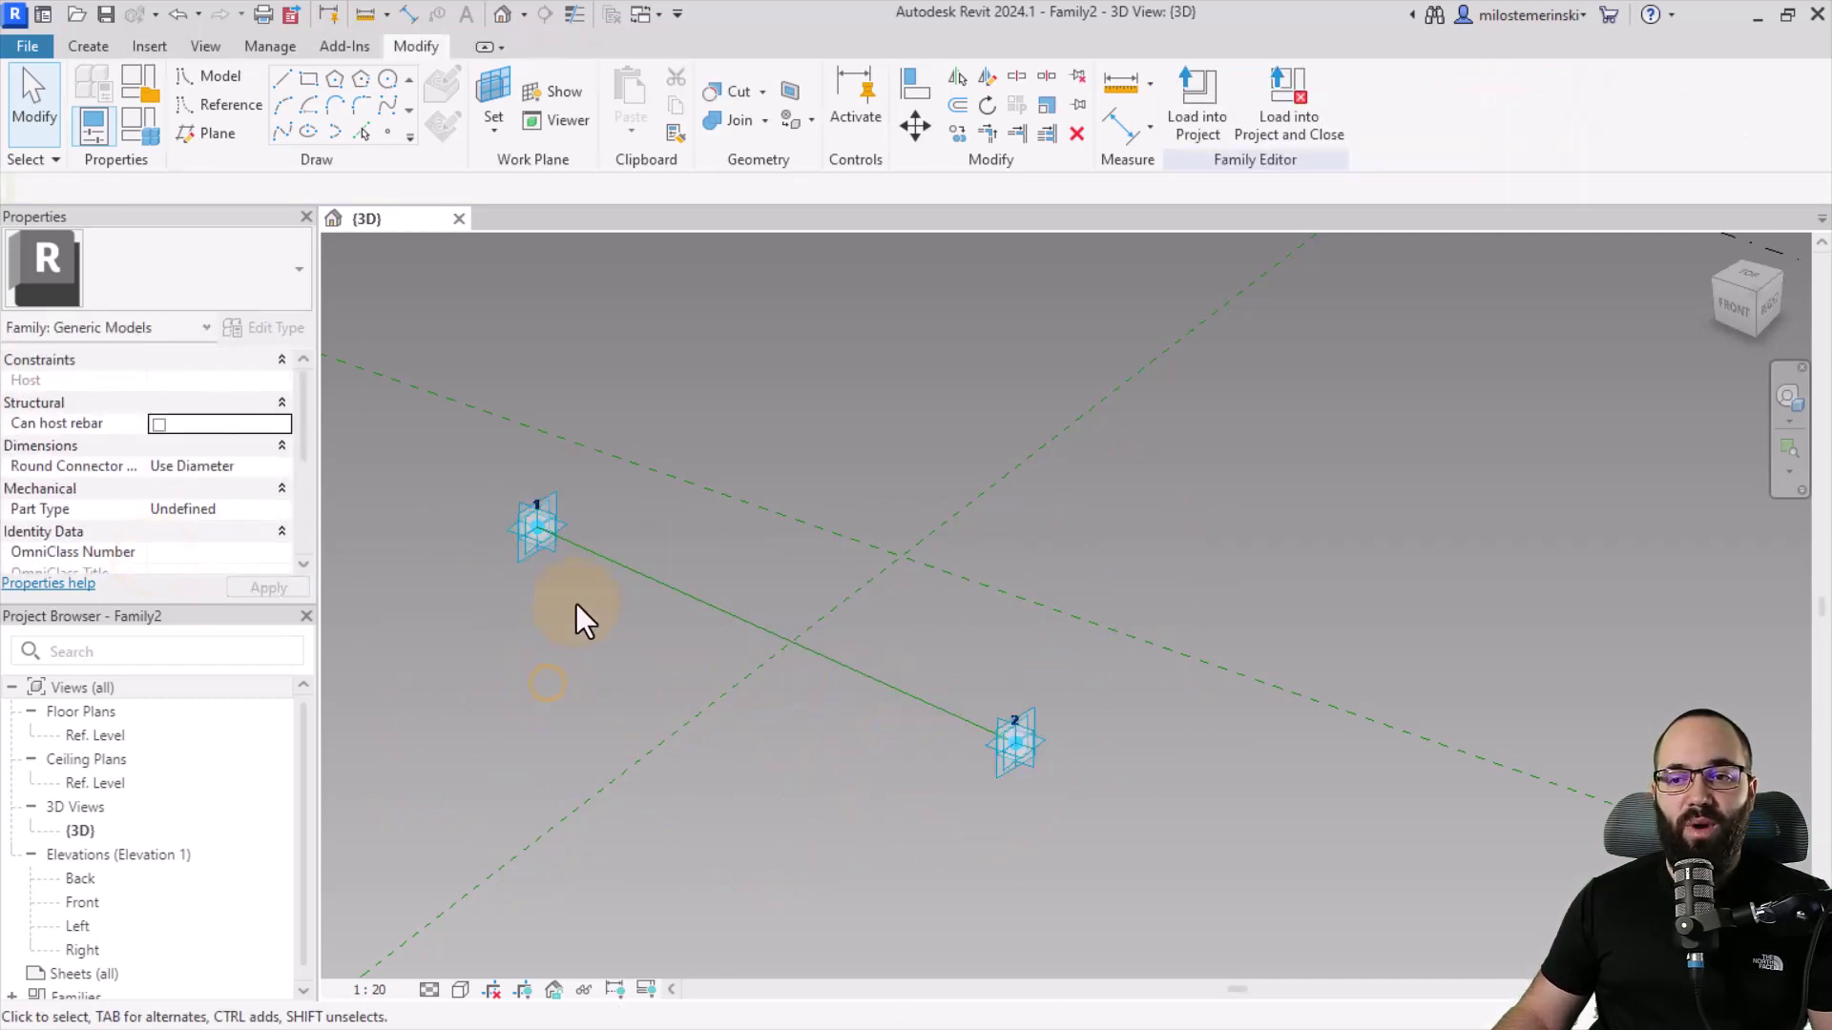
# Step: Place two hosted reference points on the reference line, one near each adaptive point
pyautogui.click(632, 580)
pyautogui.keyDown('shift'); pyautogui.moveTo(581, 679); pyautogui.dragTo(595, 746, button='middle'); pyautogui.keyUp('shift')
pyautogui.click(561, 684)
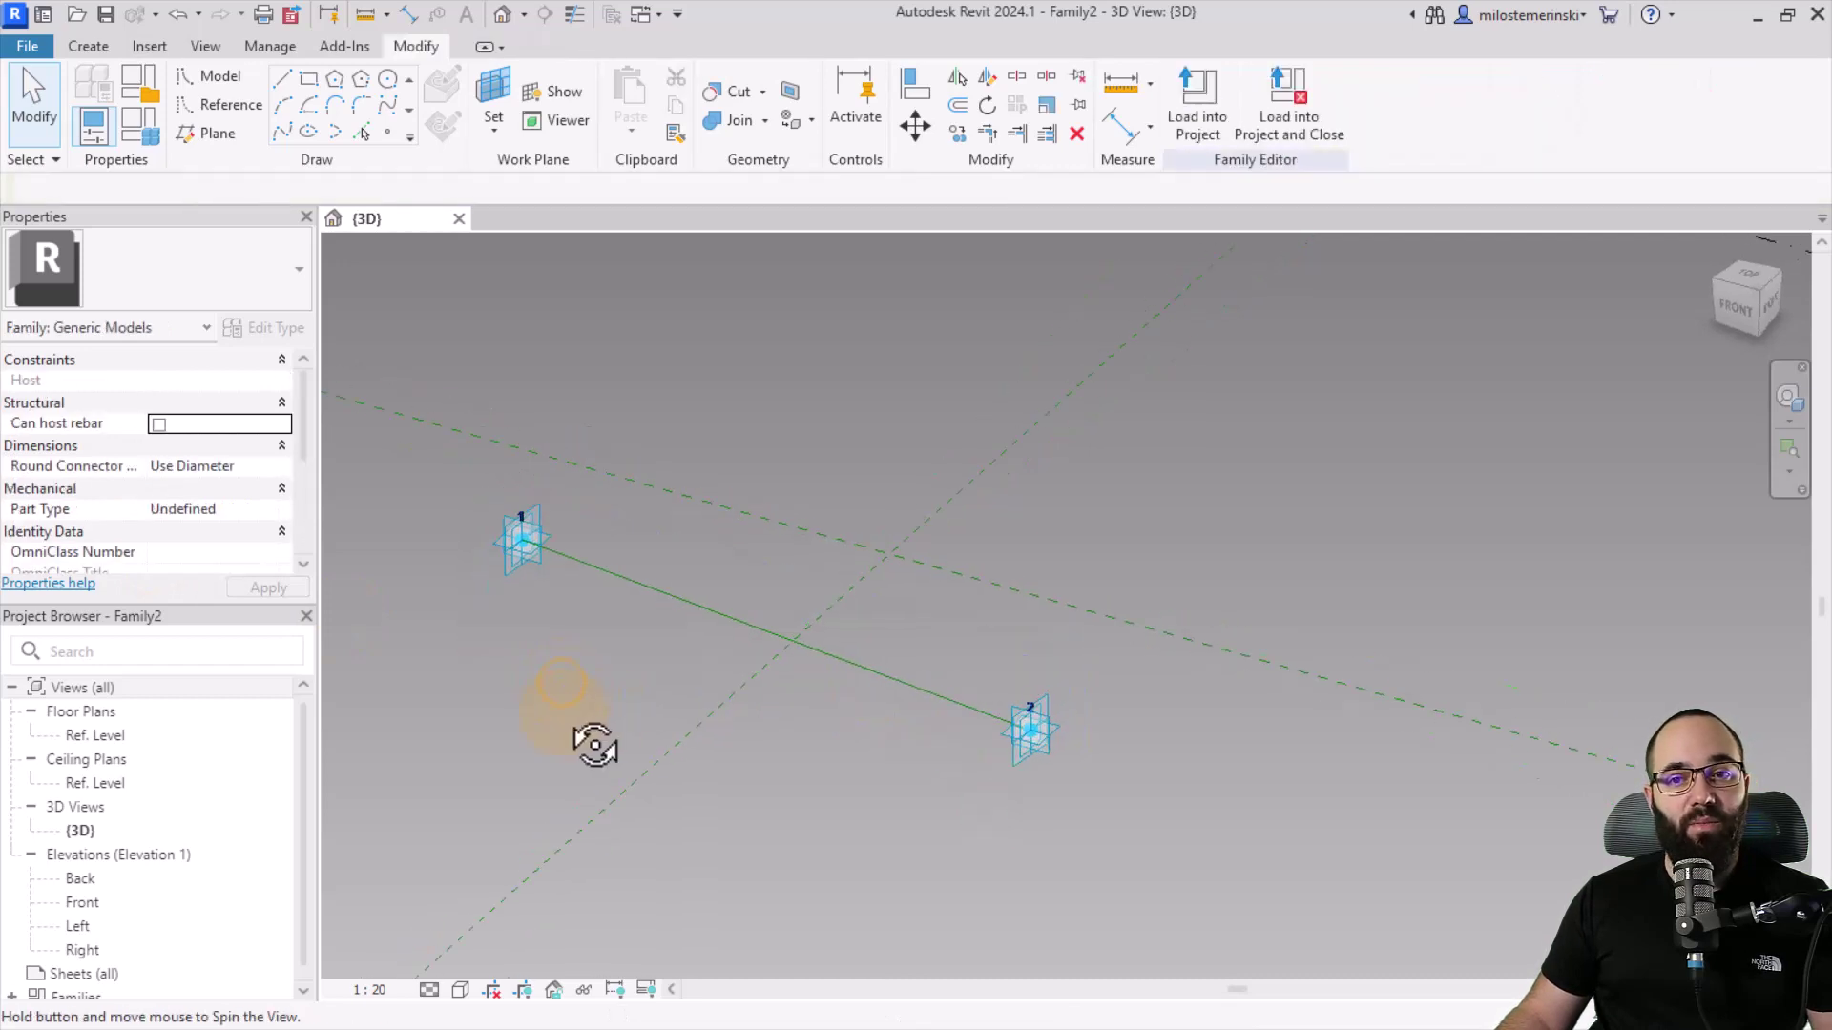
pyautogui.click(374, 137)
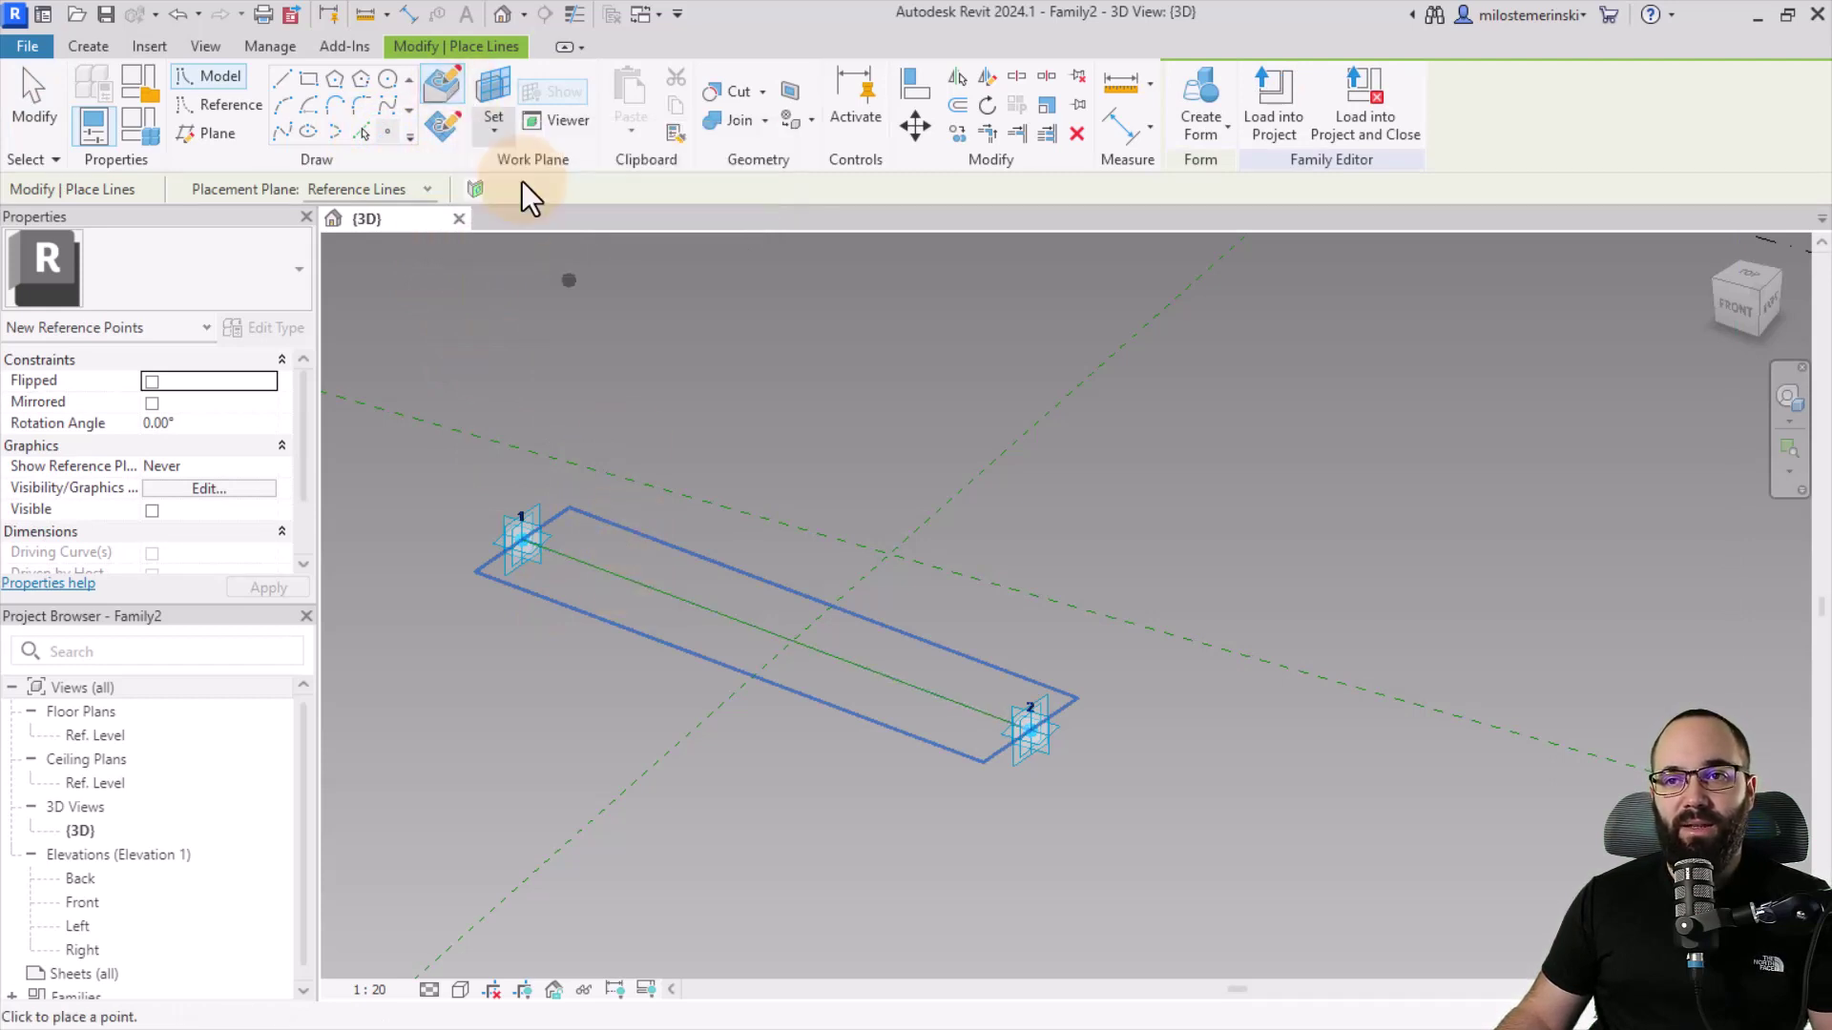
pyautogui.click(612, 573)
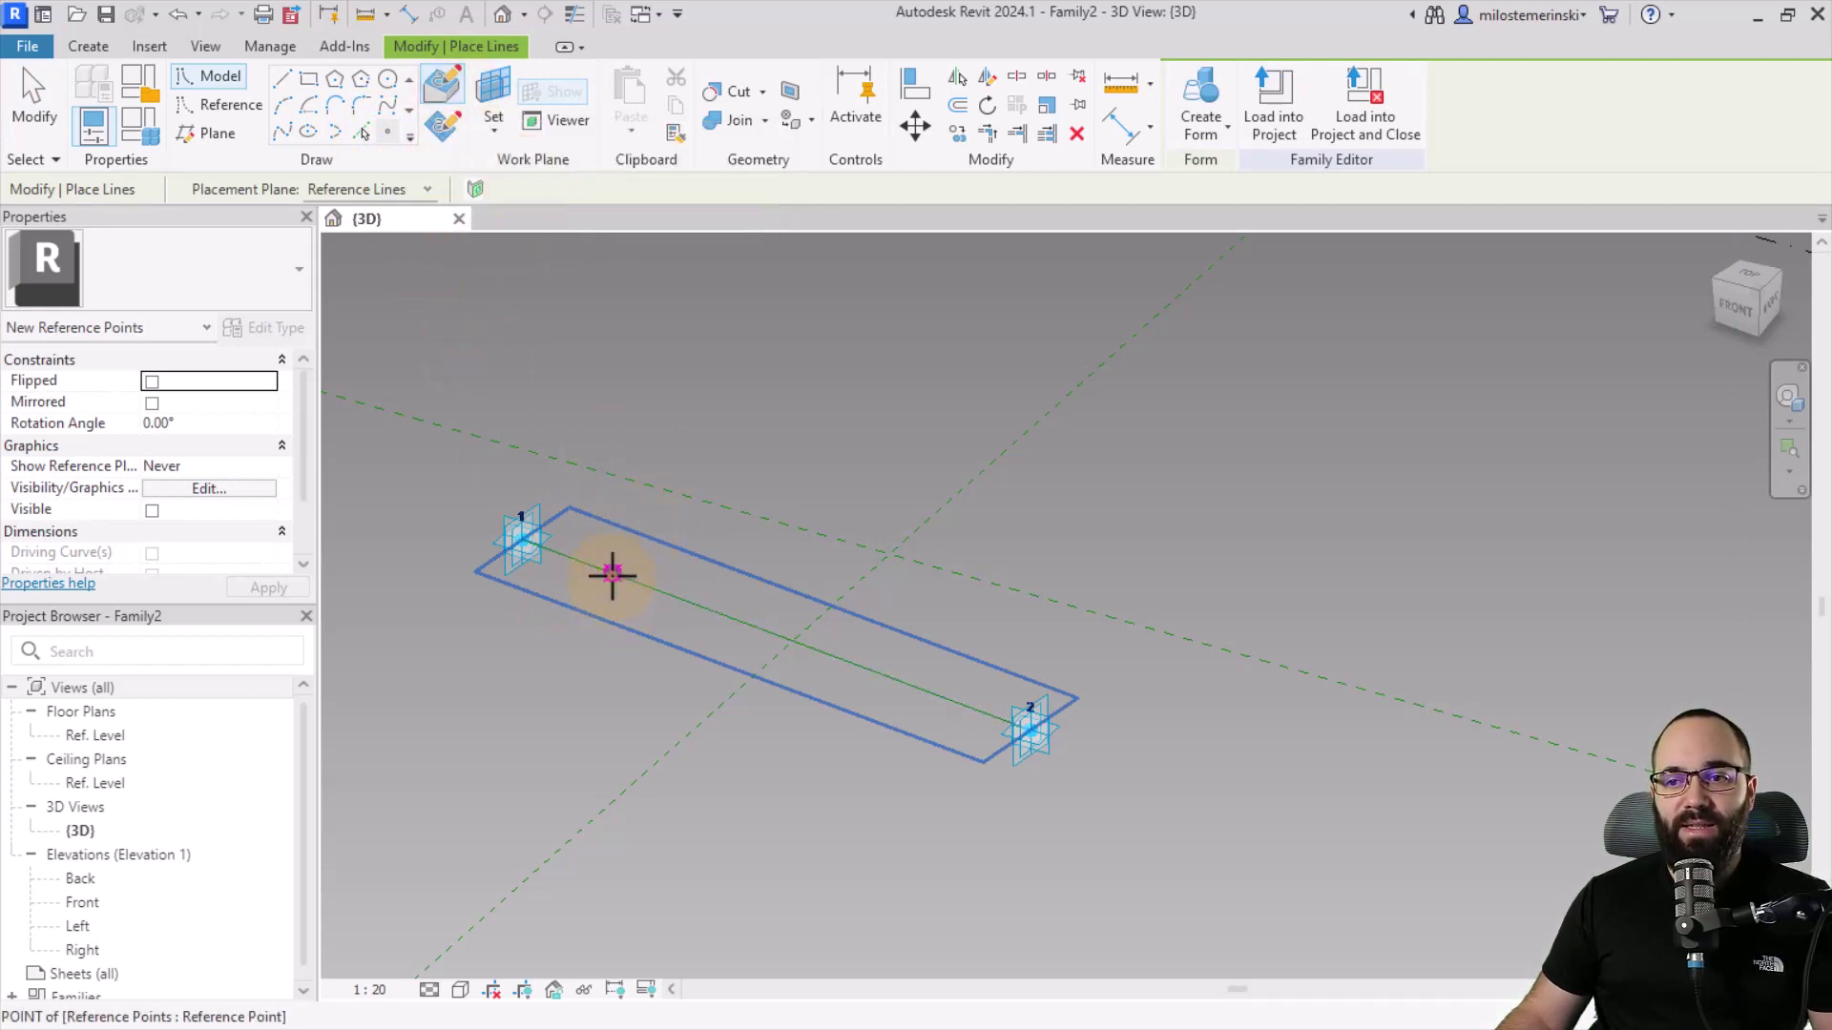
pyautogui.click(918, 687)
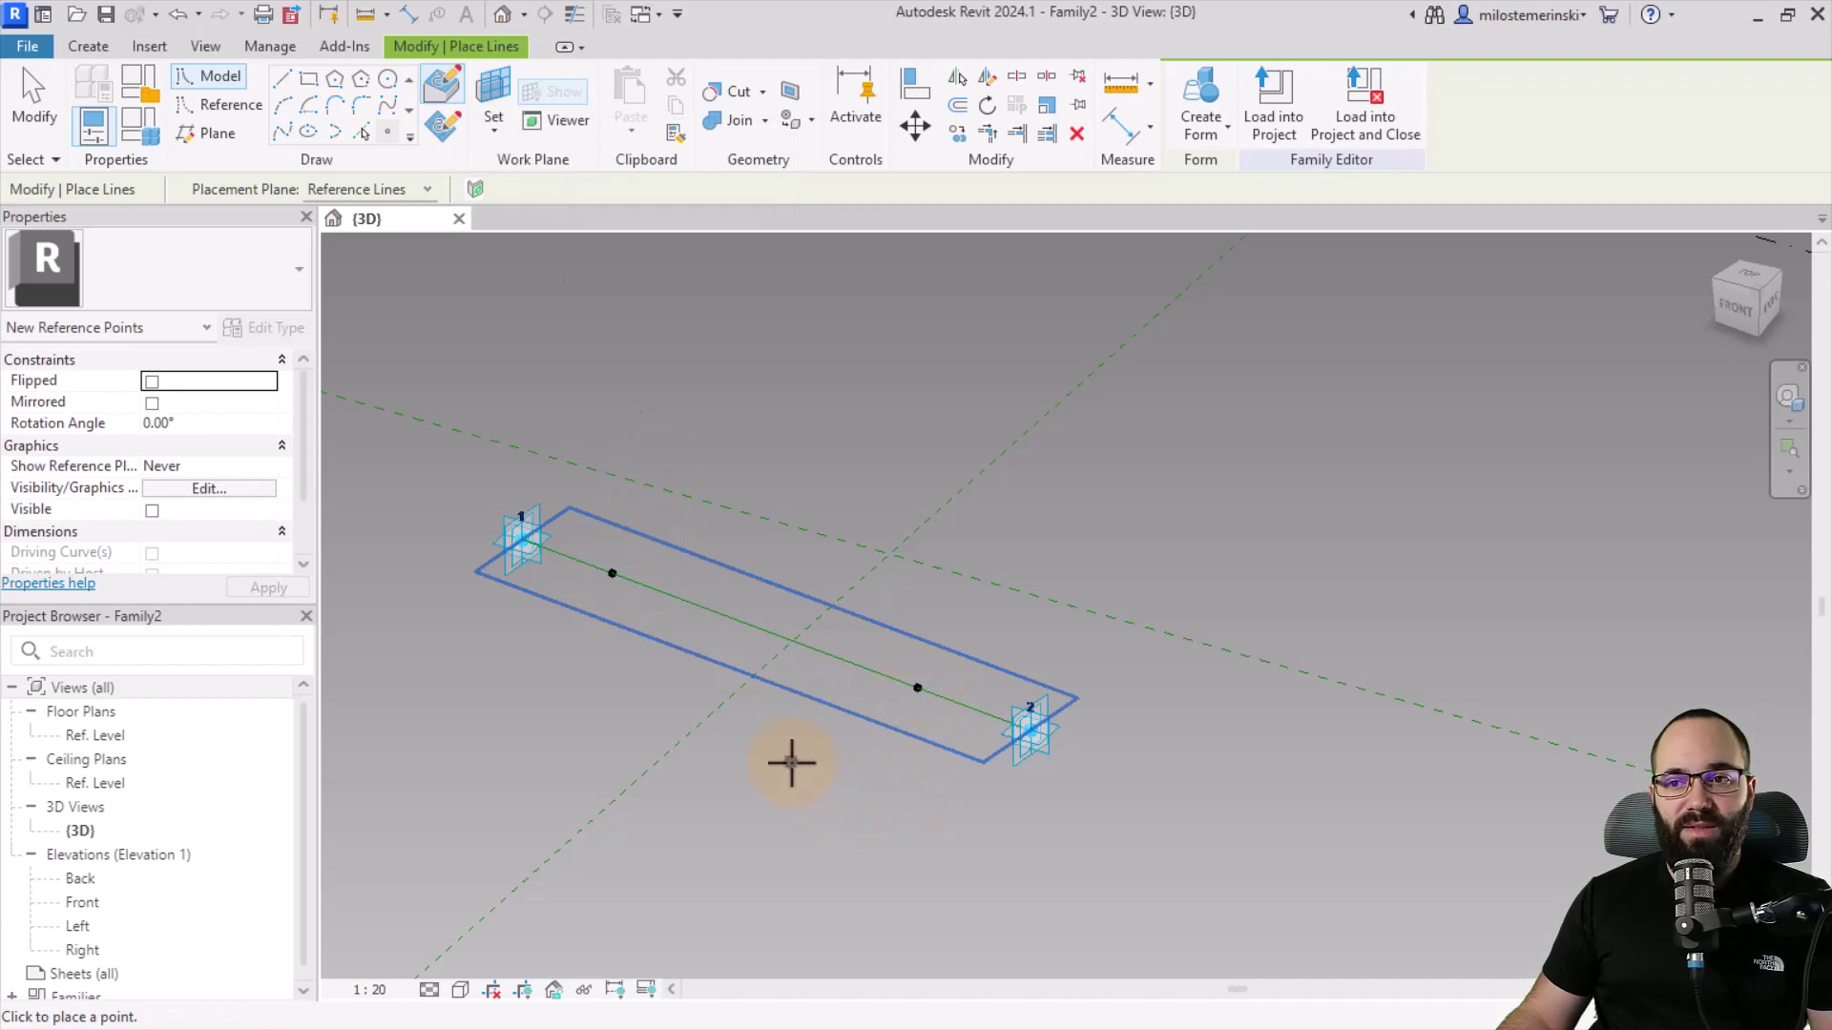
pyautogui.scroll(2, 603, 582)
pyautogui.press('Escape')
pyautogui.press('Escape')
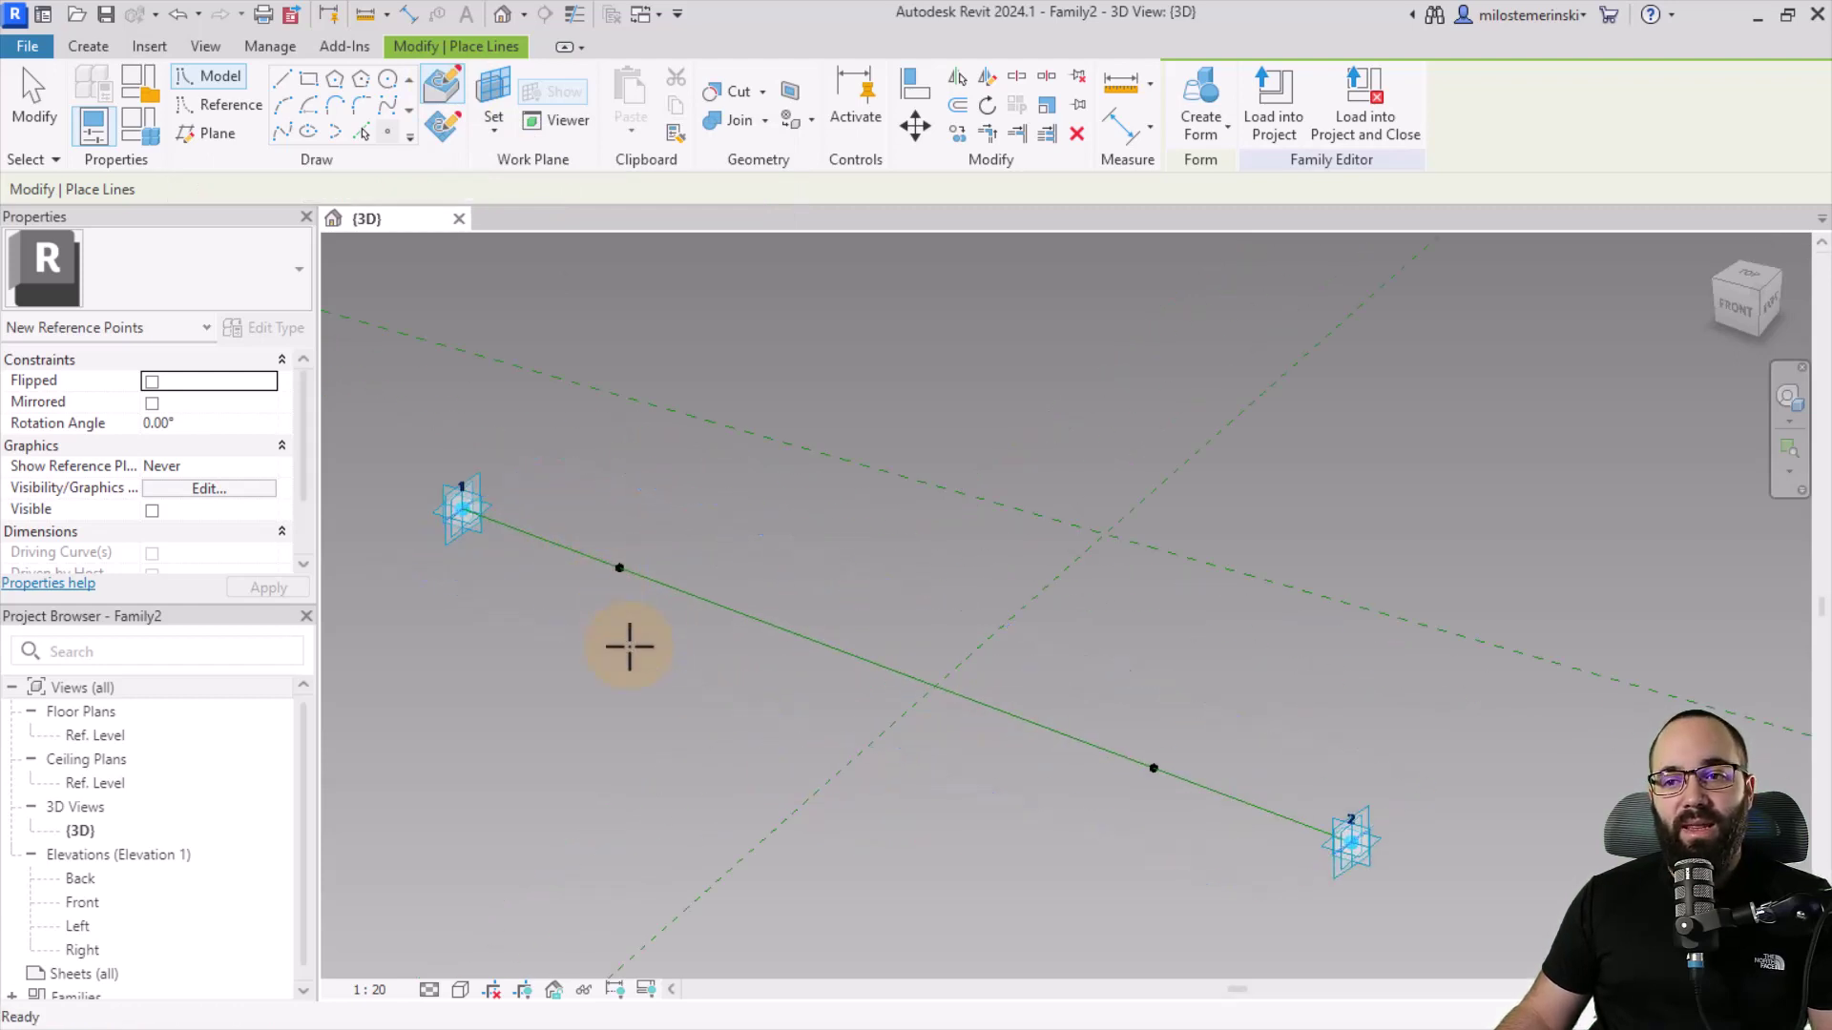
# Step: Set the work plane to the horizontal plane of the hosted point nearest adaptive point 1
pyautogui.scroll(-1, 653, 691)
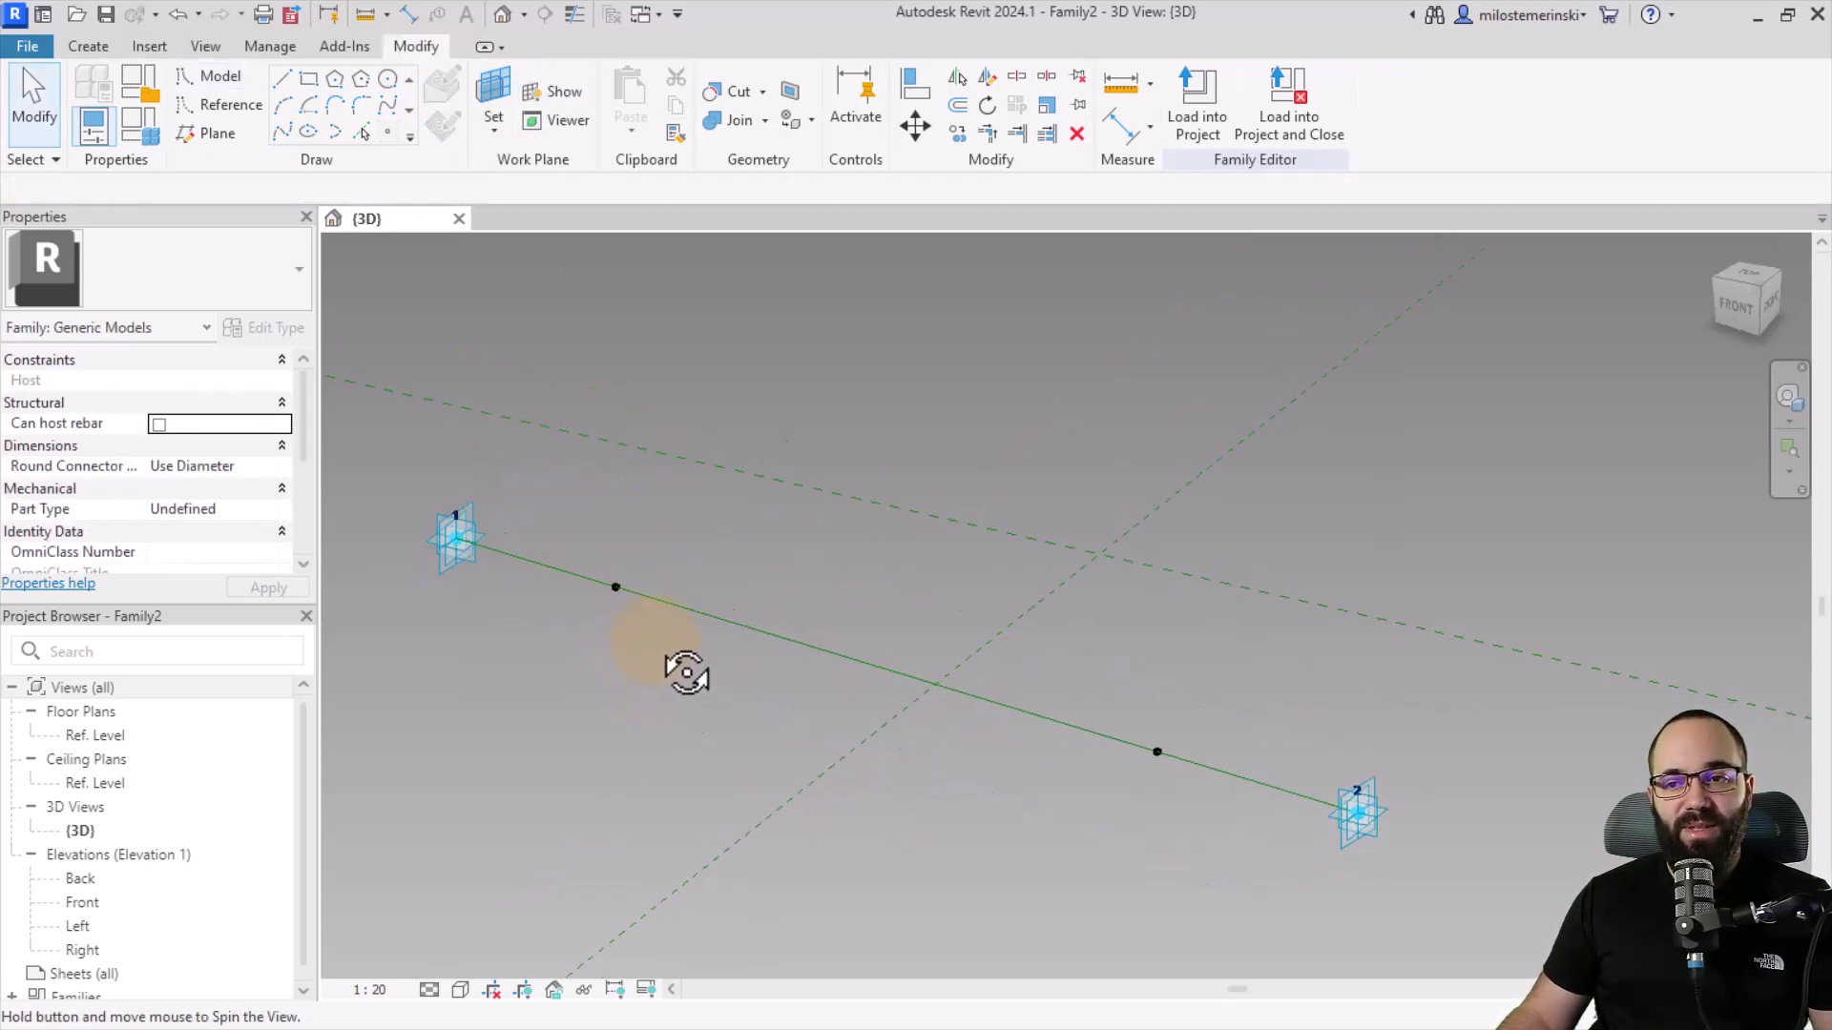
pyautogui.click(626, 586)
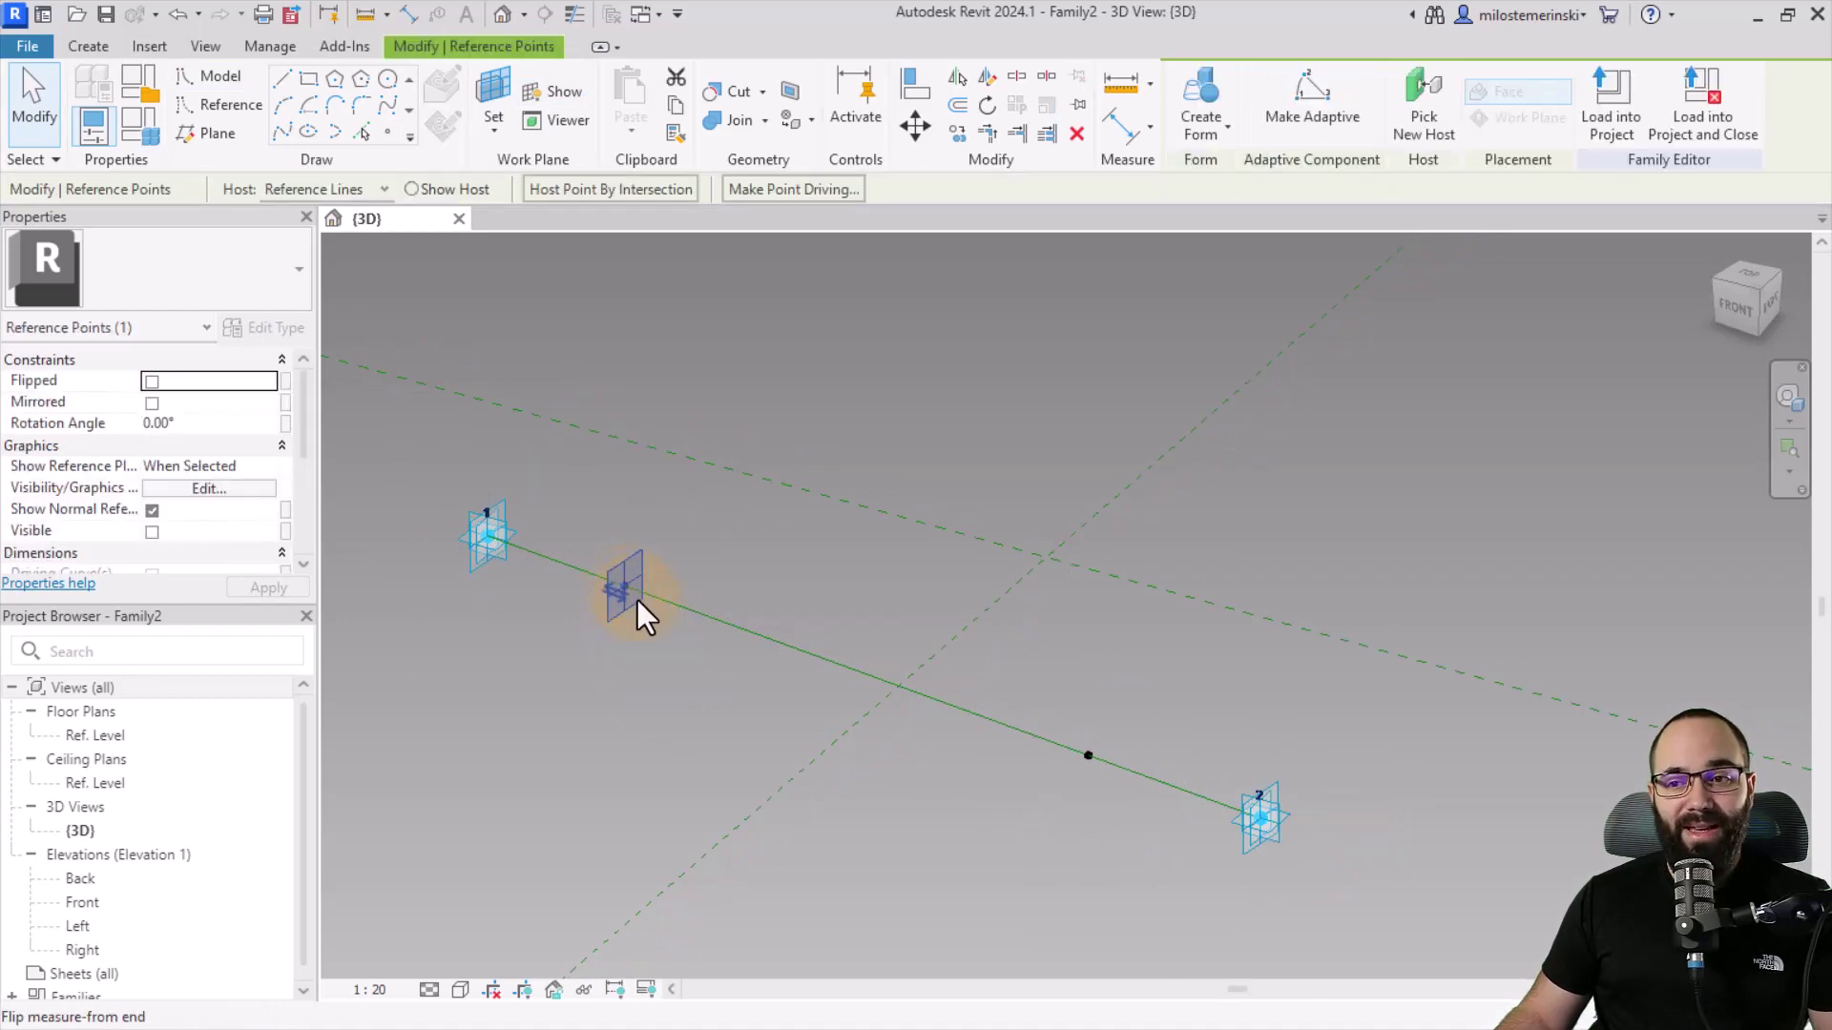
pyautogui.scroll(2, 630, 585)
pyautogui.click(645, 651)
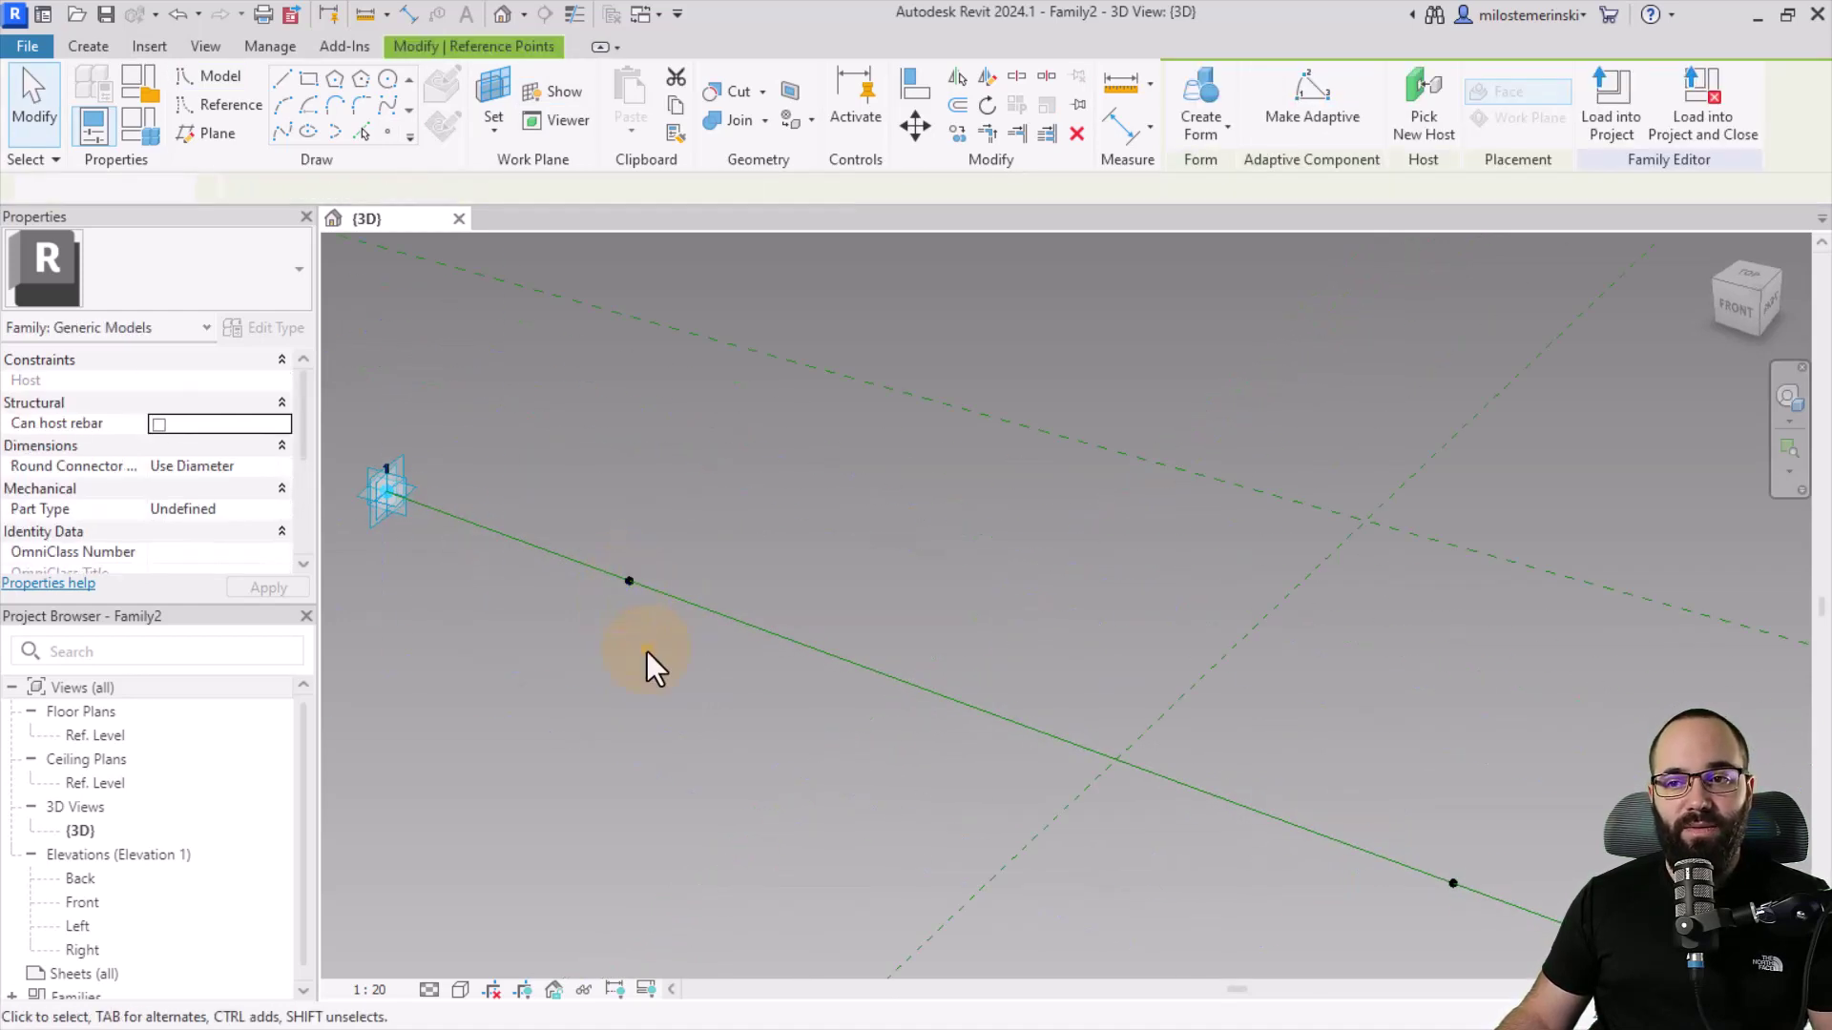
pyautogui.click(504, 100)
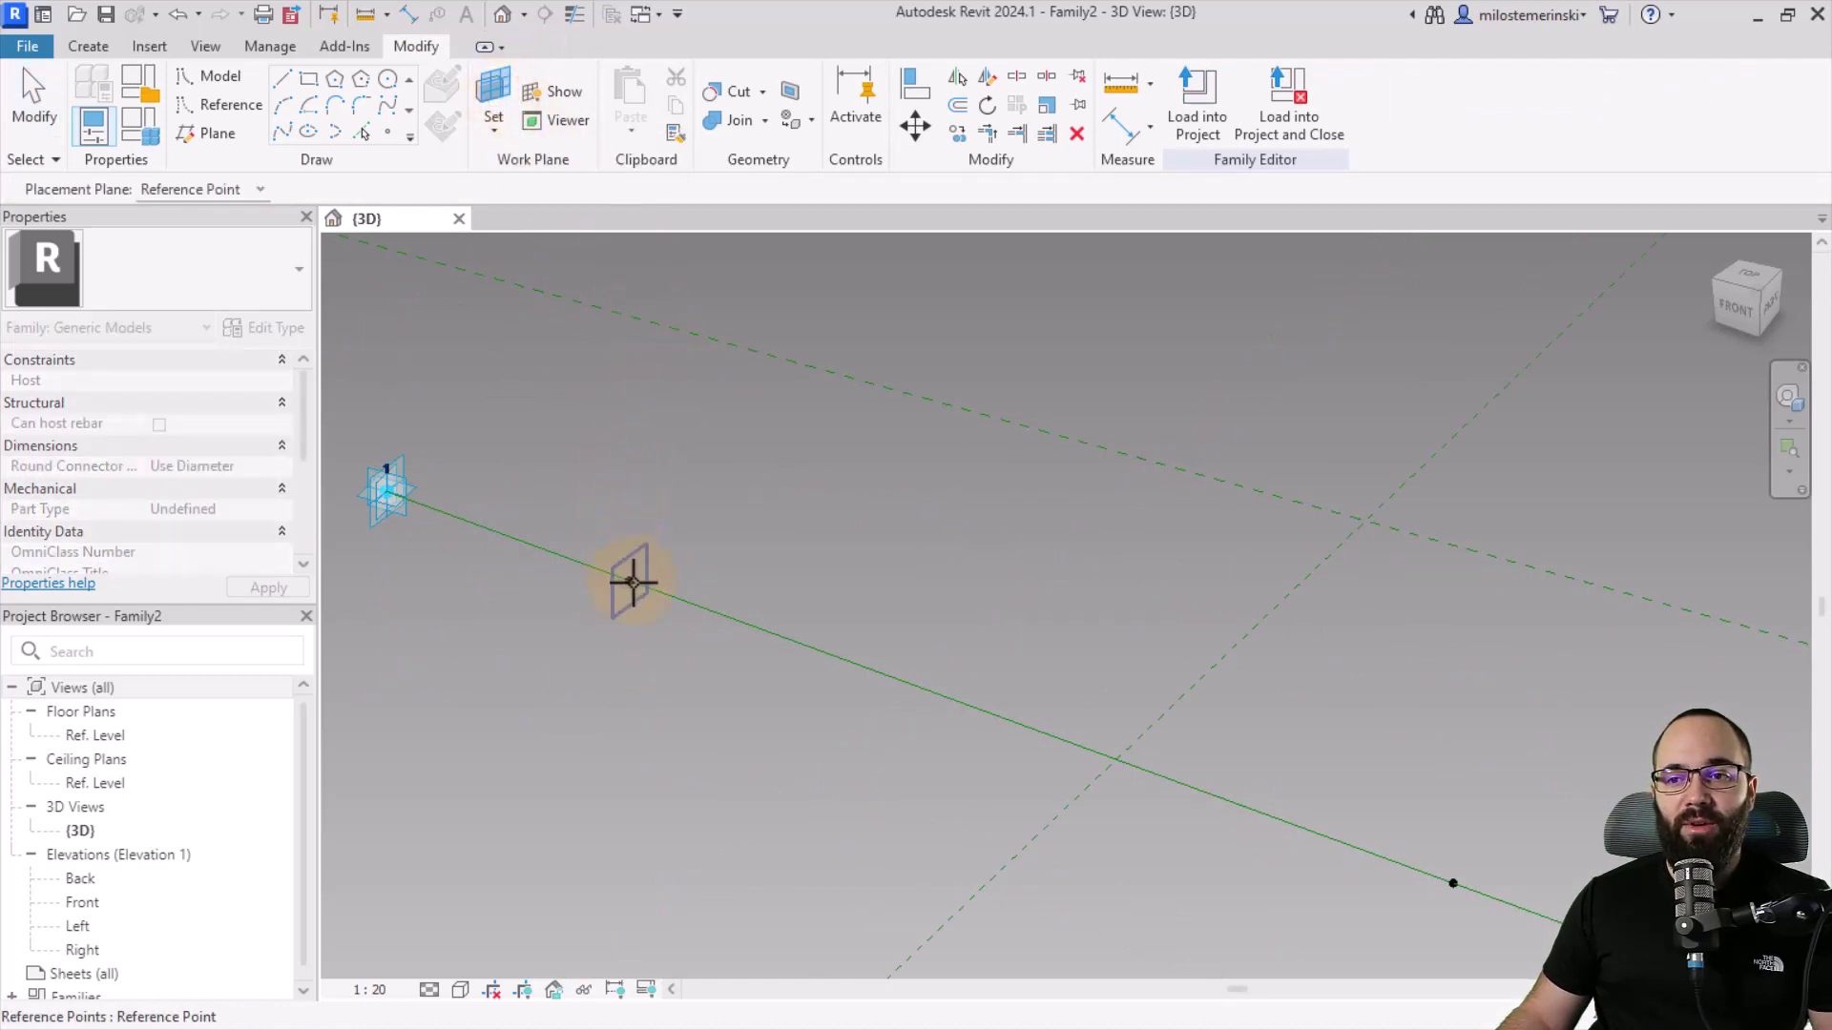
pyautogui.press('Tab')
pyautogui.press('Tab')
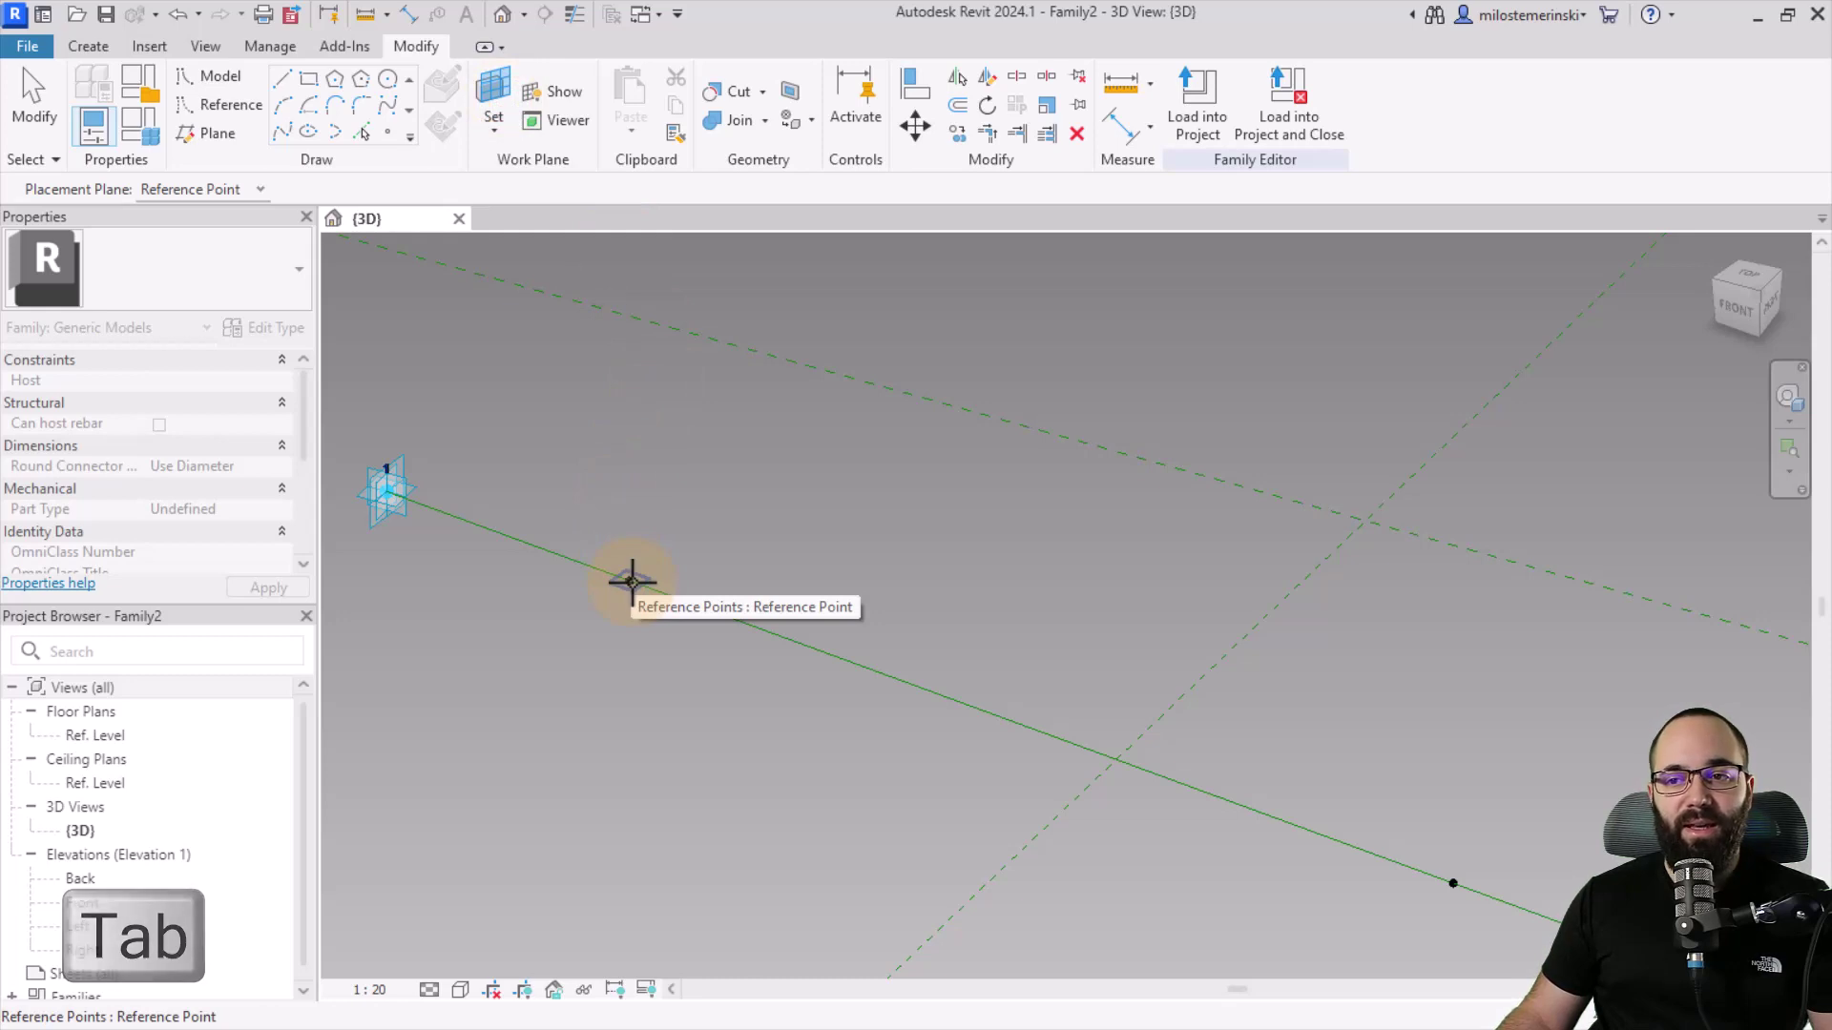
pyautogui.click(630, 581)
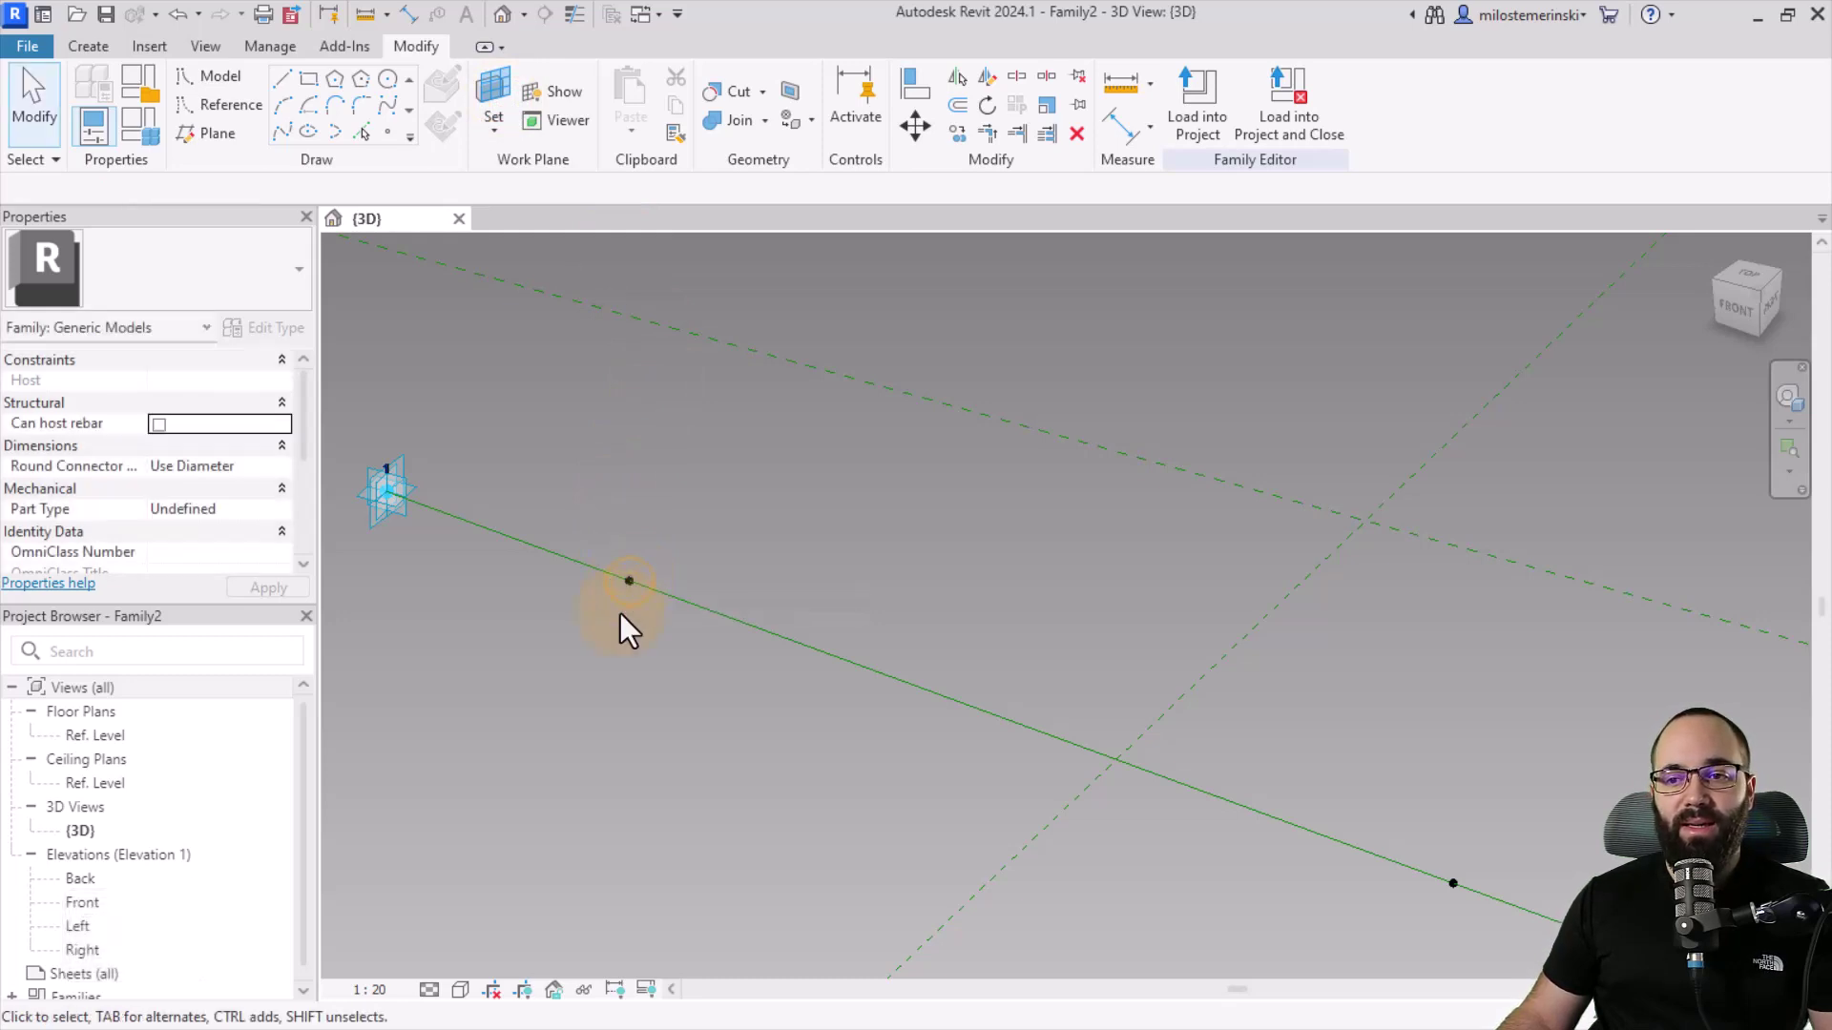
# Step: Place a reference point on the active work plane at the hosted point nearest adaptive point 1, accepting the identical-points warning
pyautogui.click(390, 135)
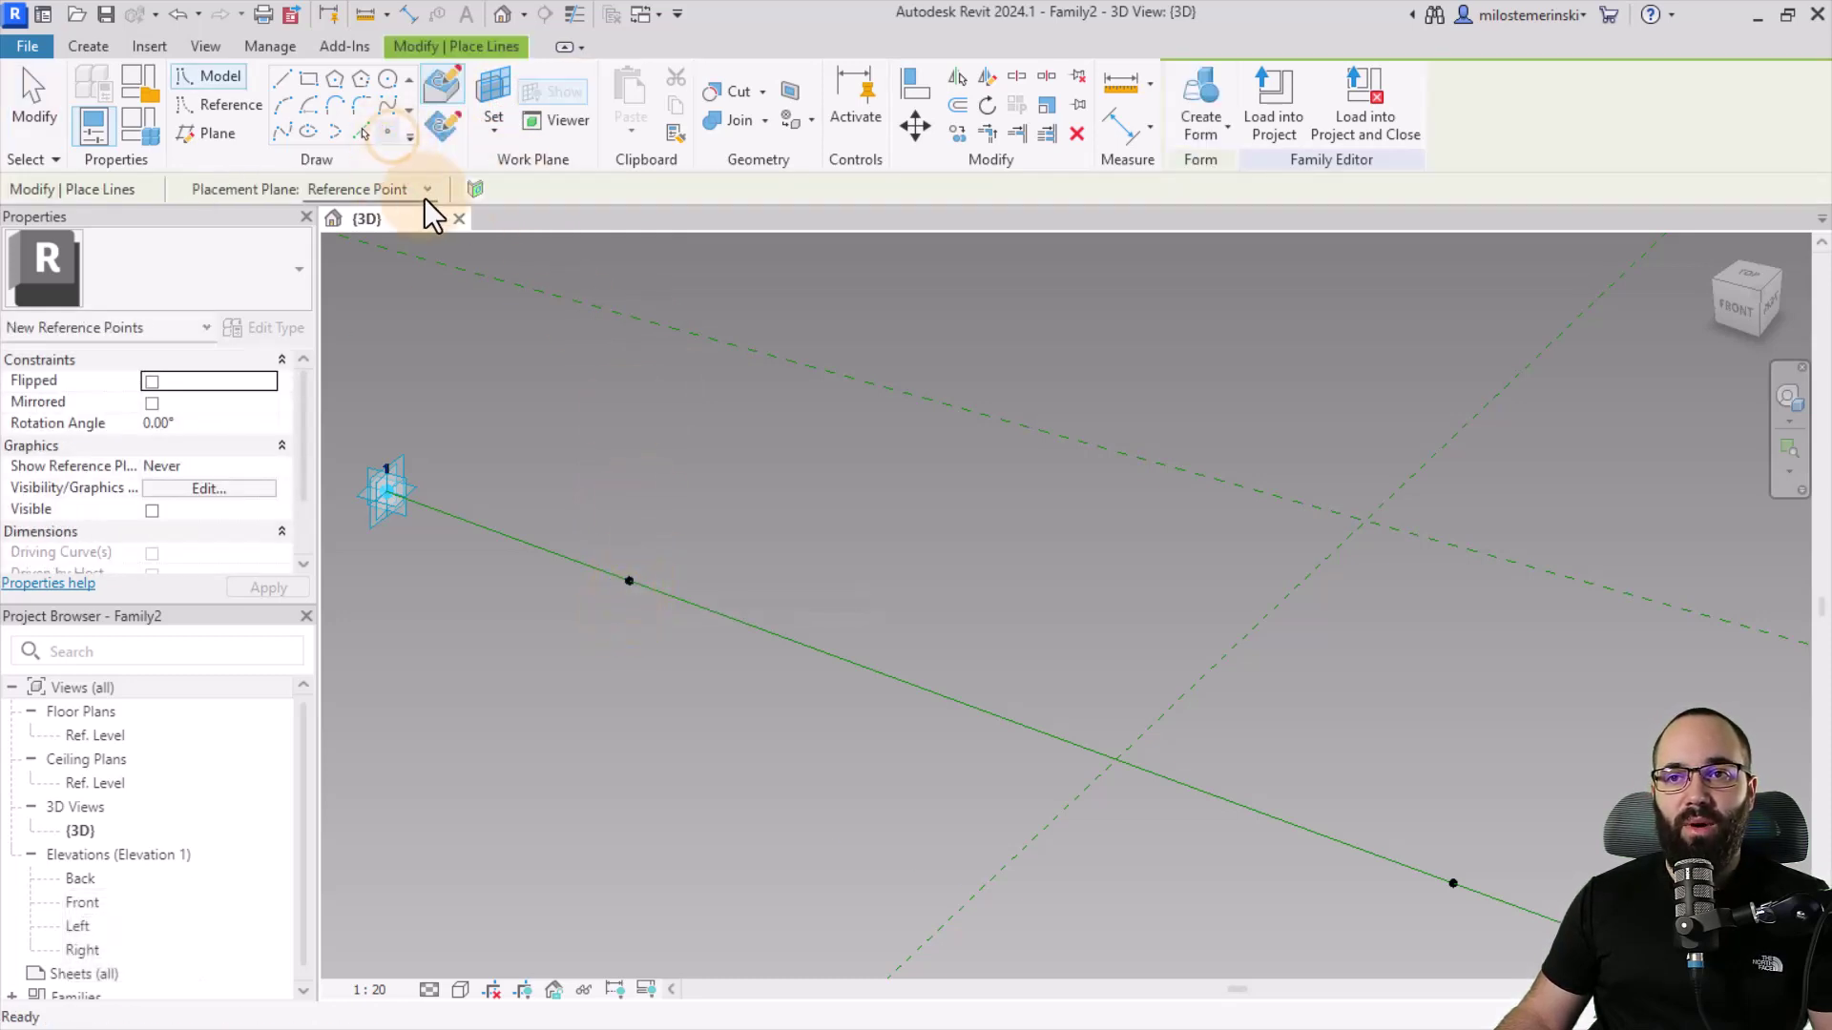
pyautogui.click(449, 134)
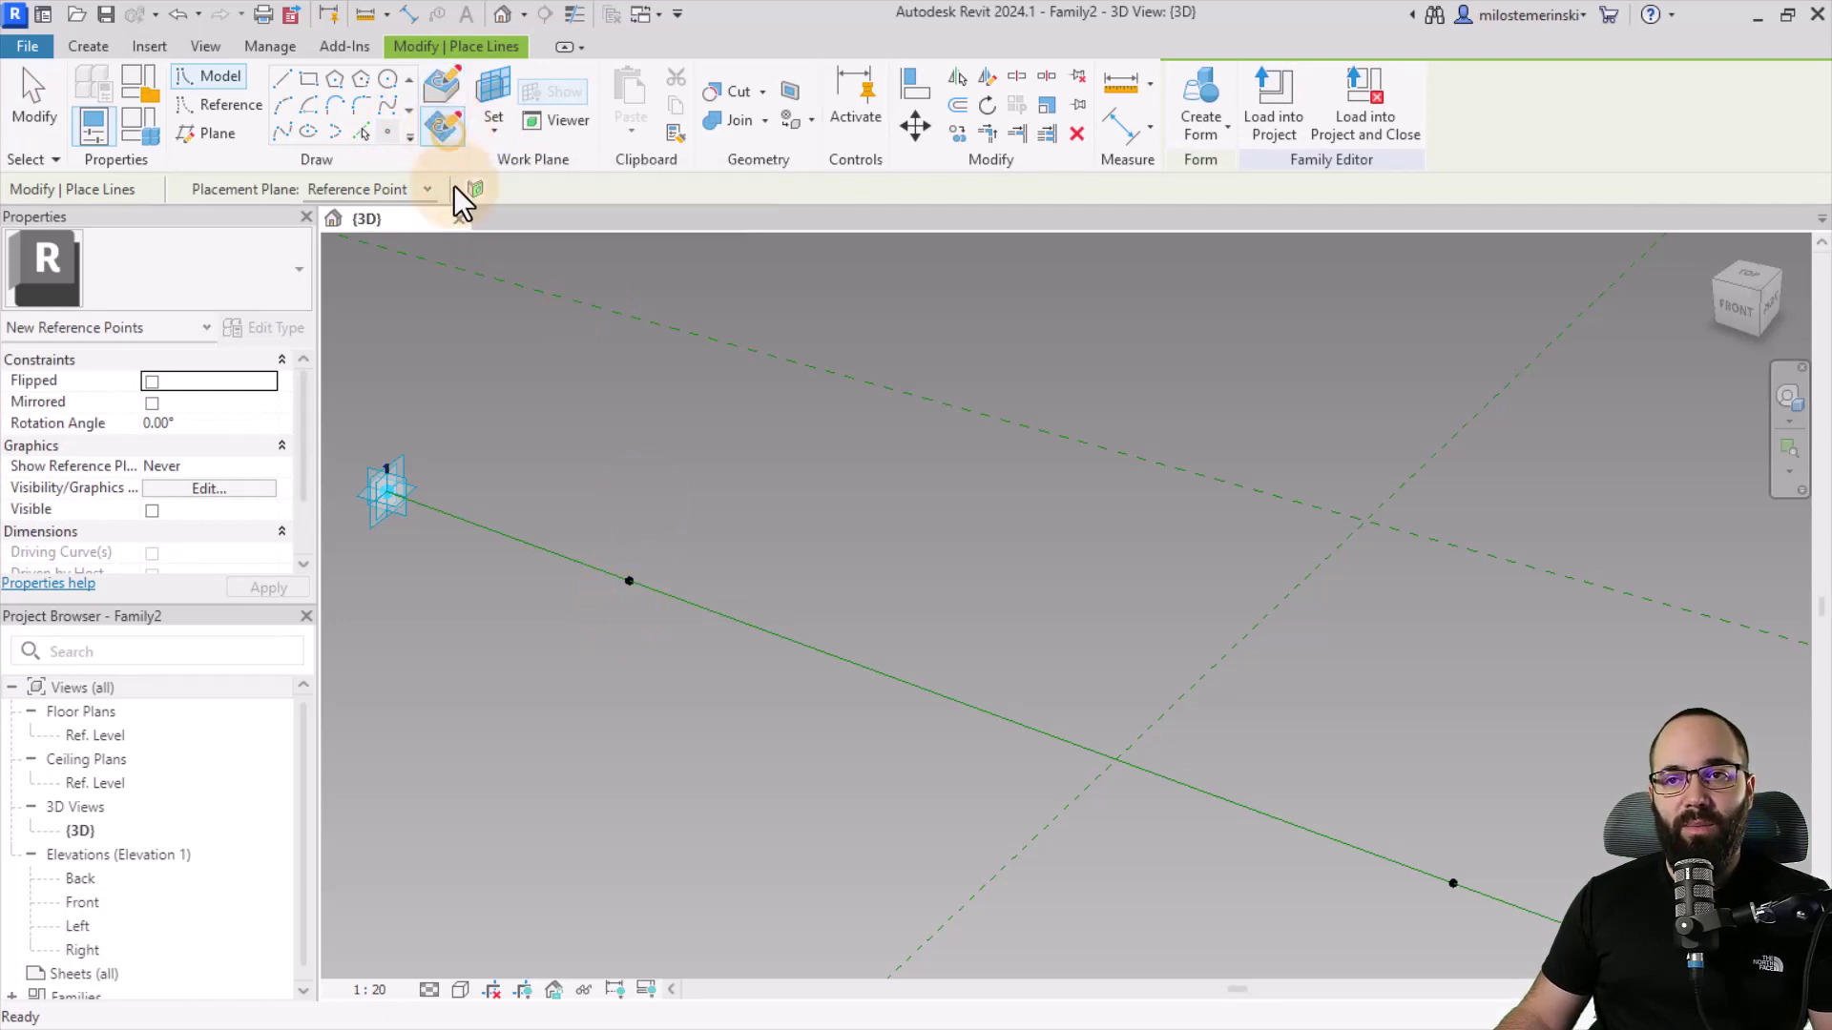
pyautogui.click(631, 579)
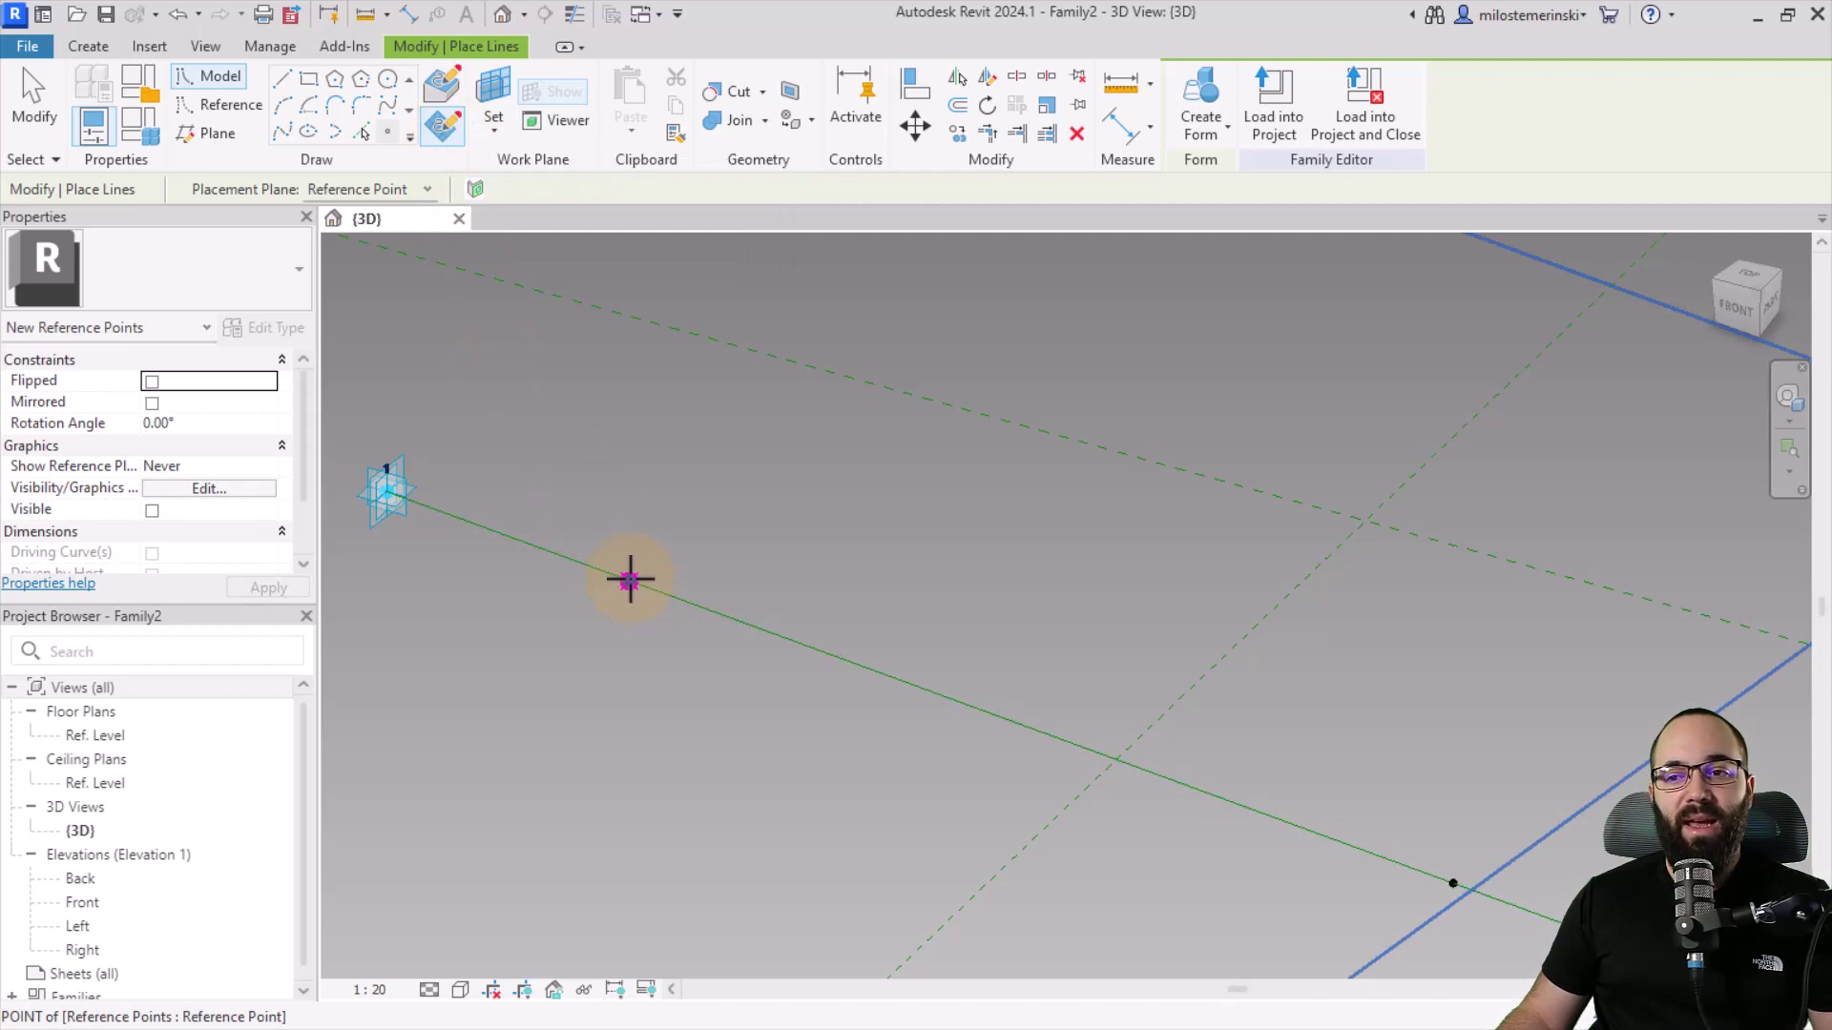
pyautogui.click(629, 579)
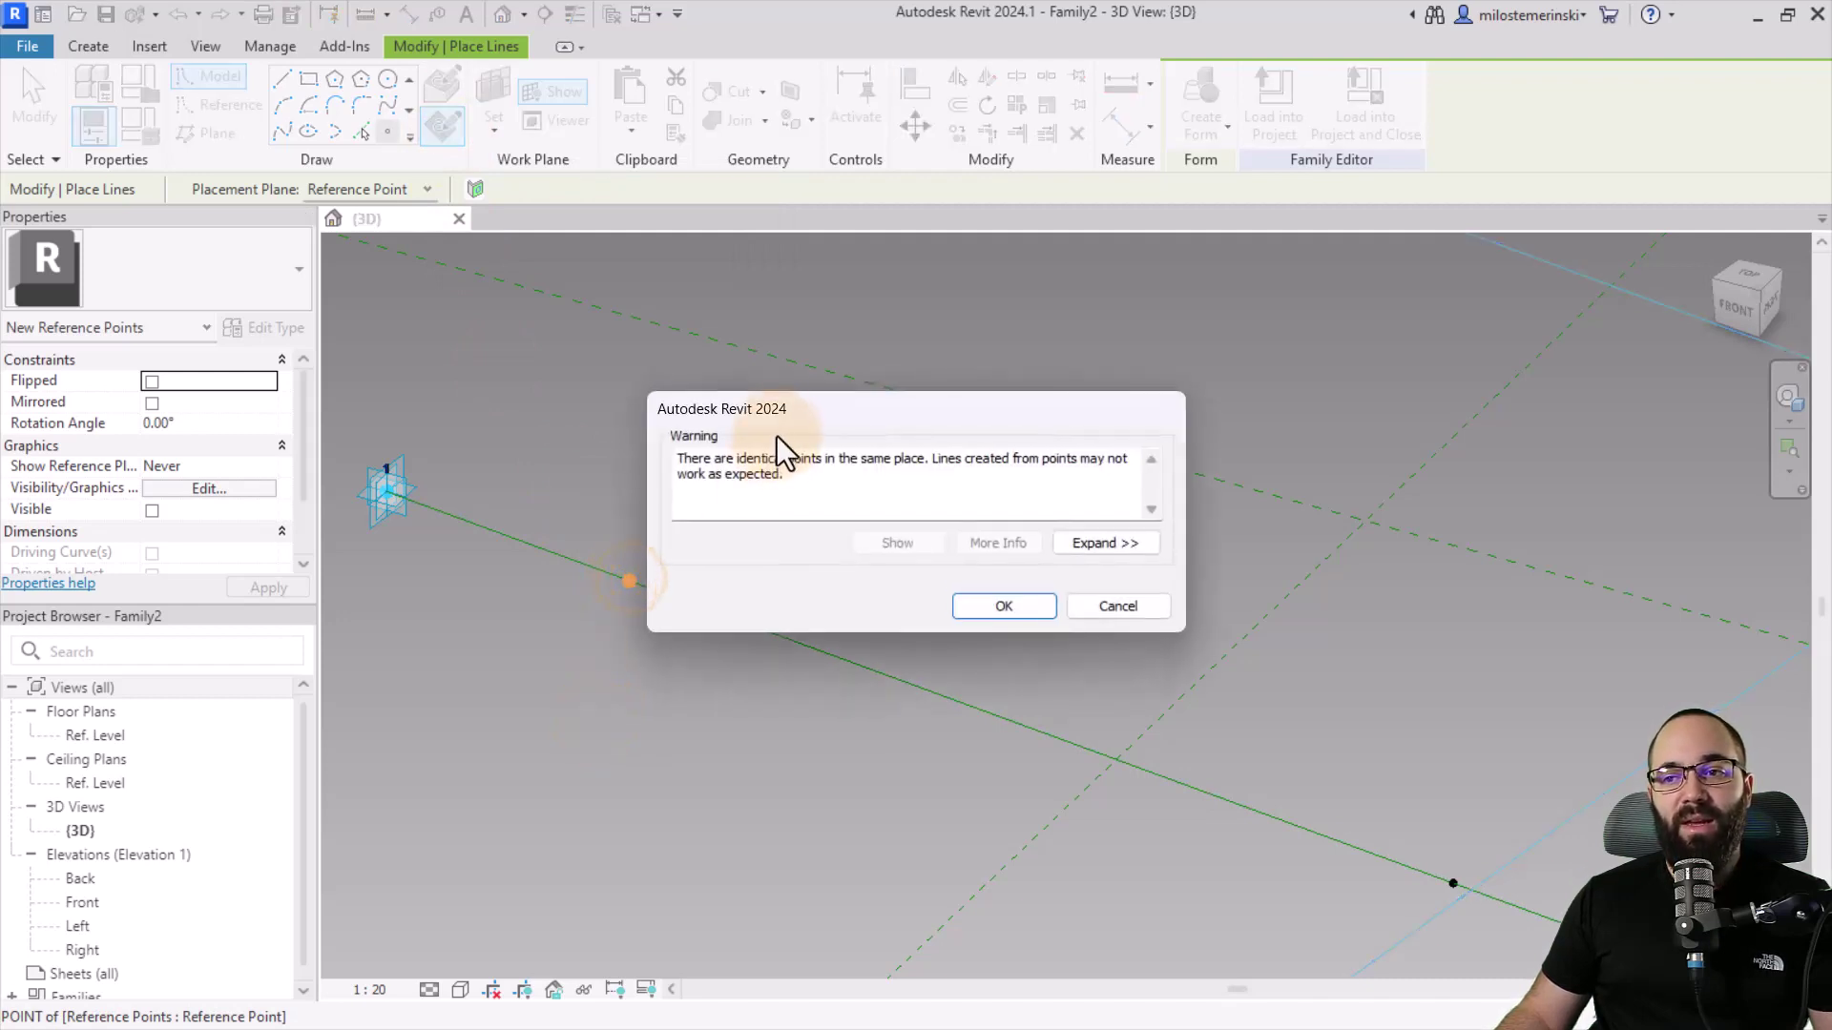
pyautogui.moveTo(770, 420); pyautogui.dragTo(506, 291)
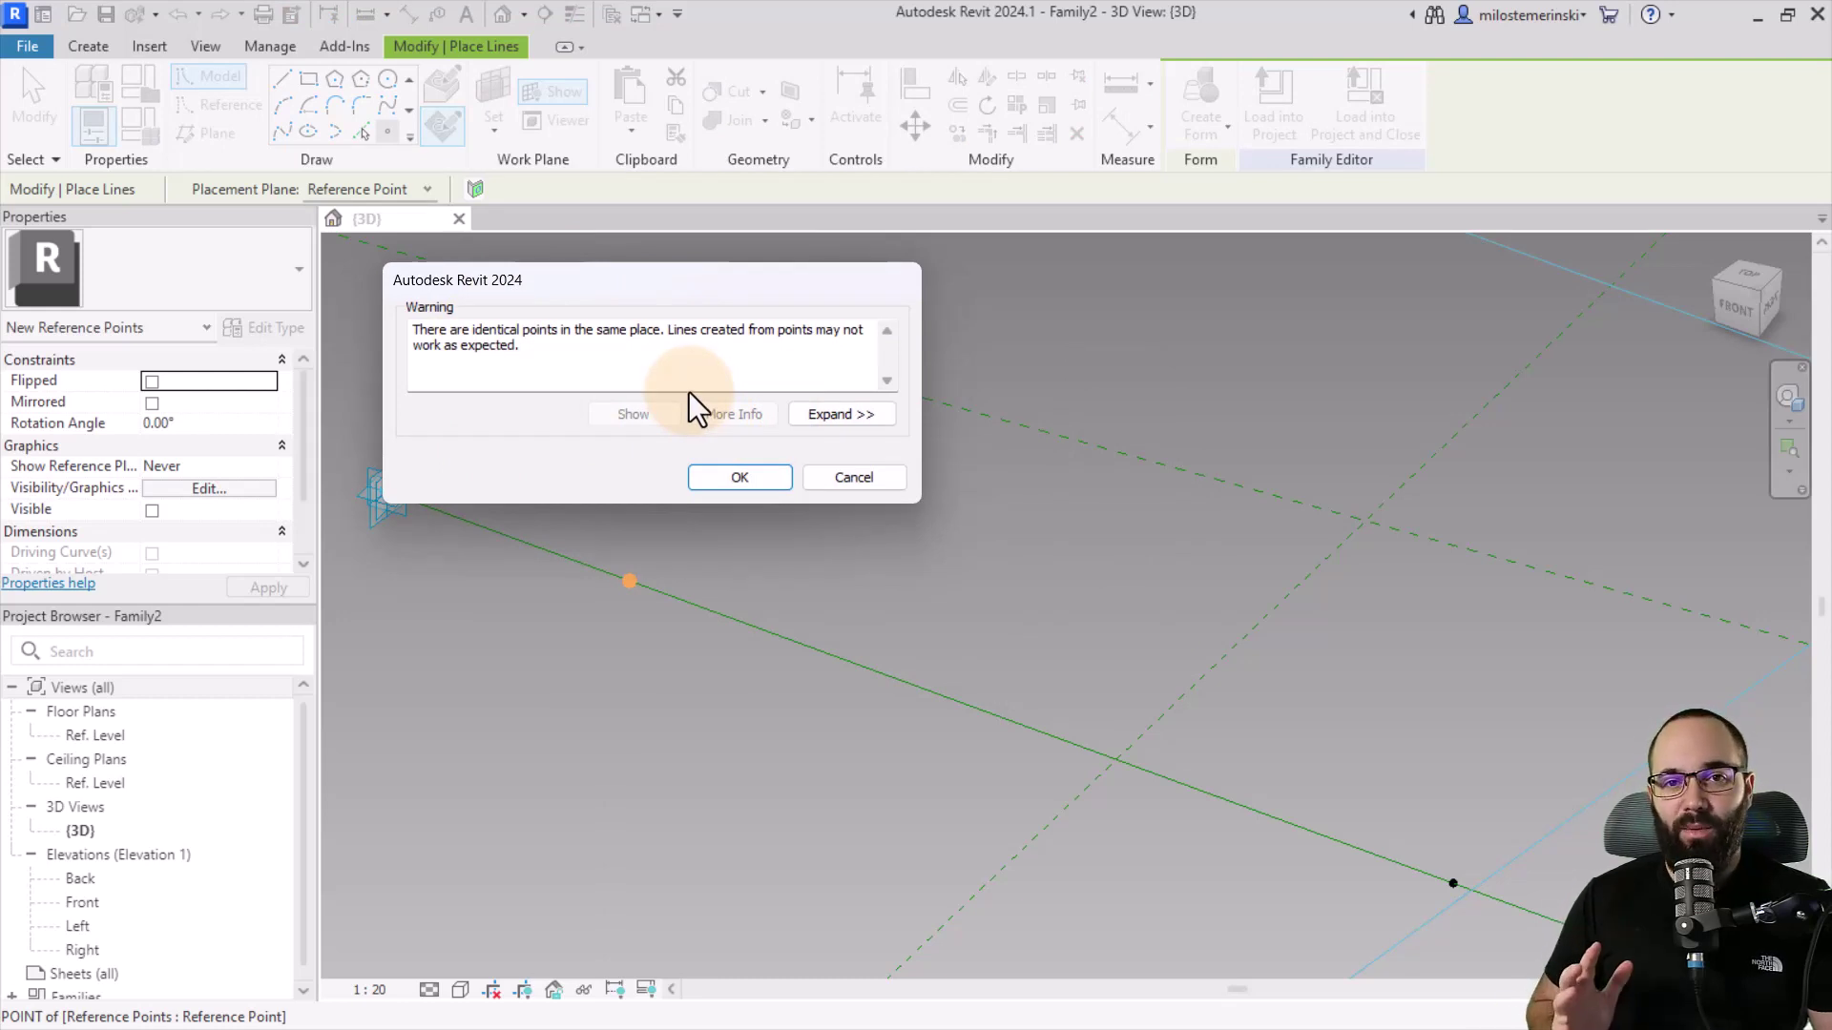
pyautogui.click(724, 479)
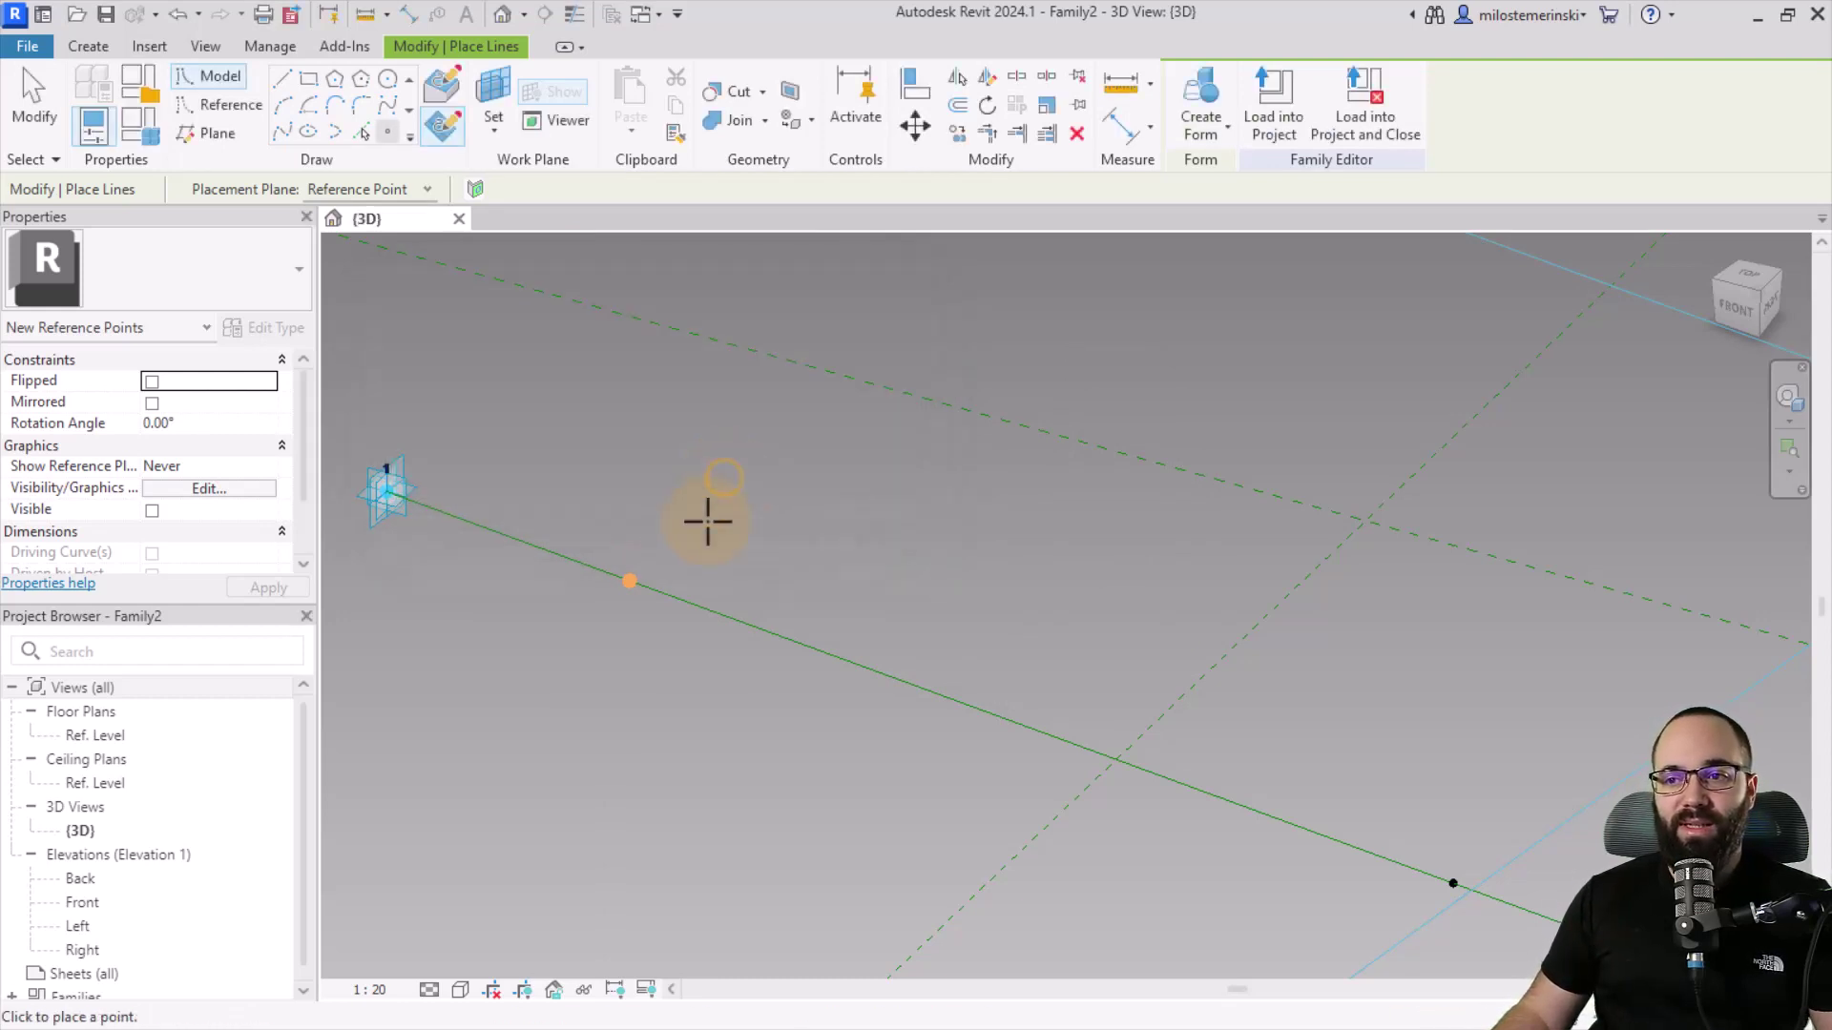
pyautogui.press('Escape')
# Step: Move the new reference point straight down from its host point to an offset of about 385
pyautogui.click(629, 581)
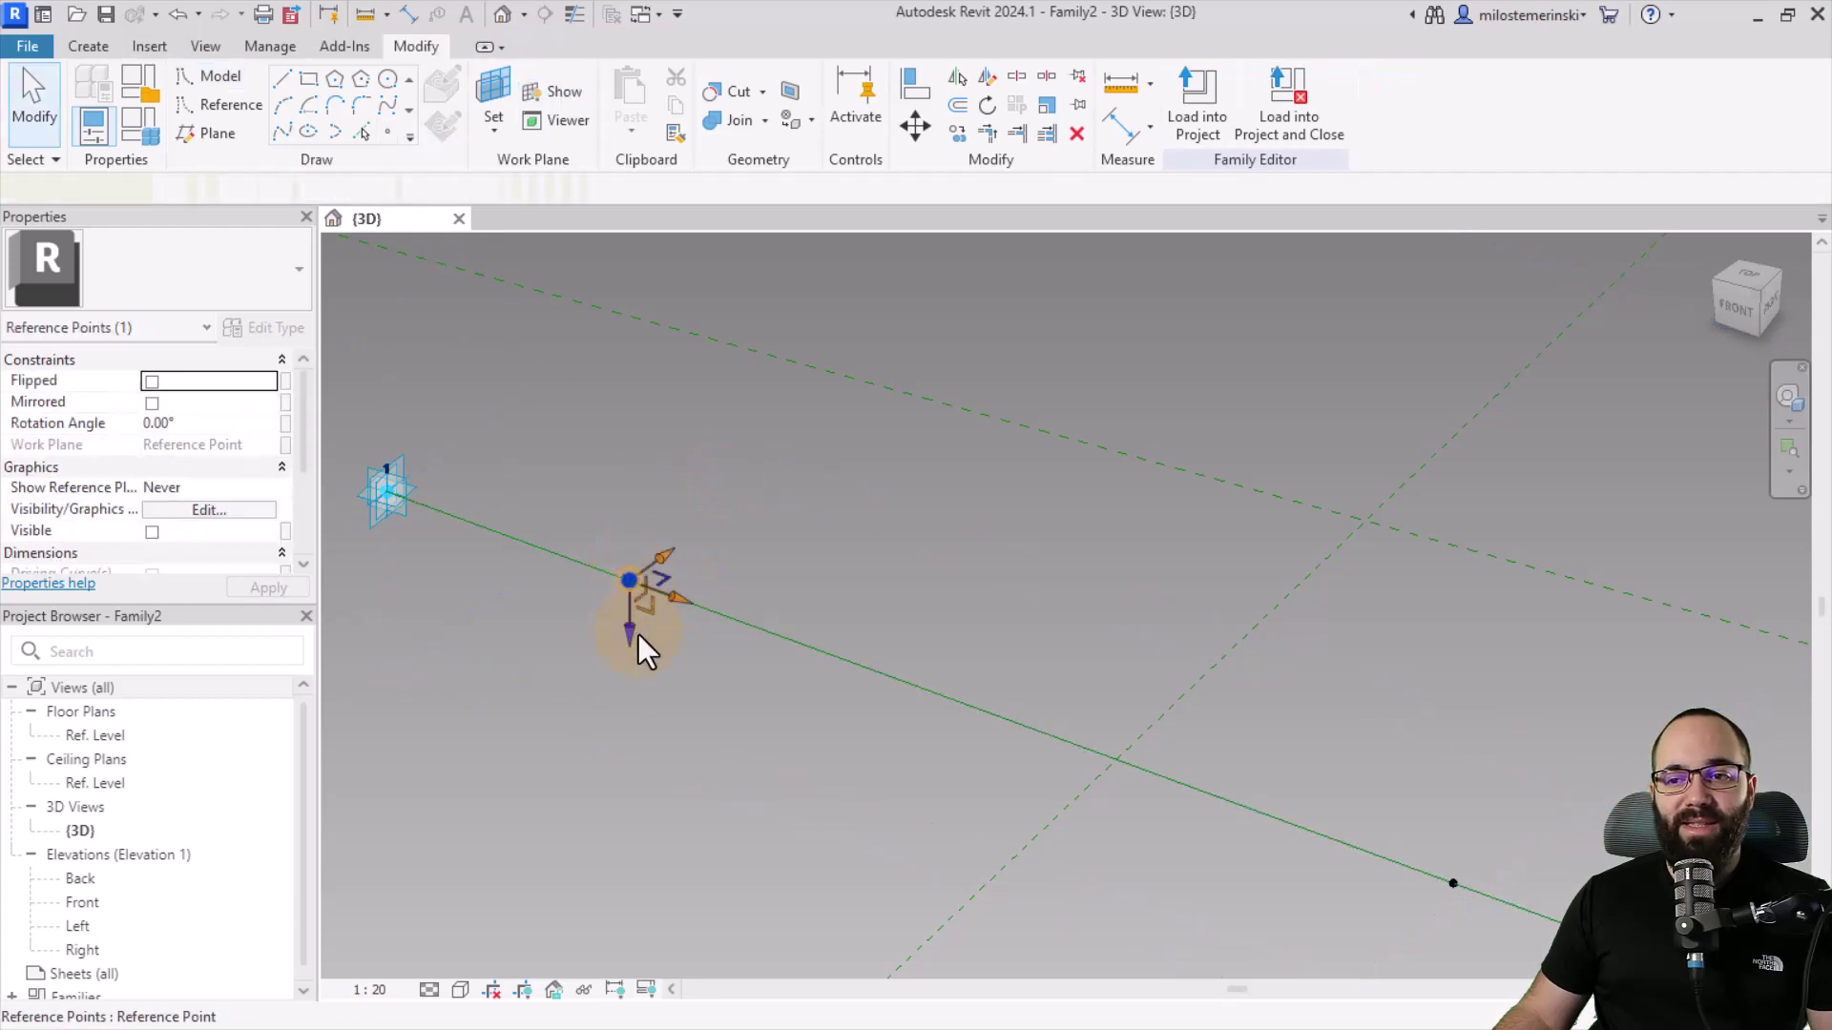
pyautogui.moveTo(631, 712); pyautogui.dragTo(626, 724)
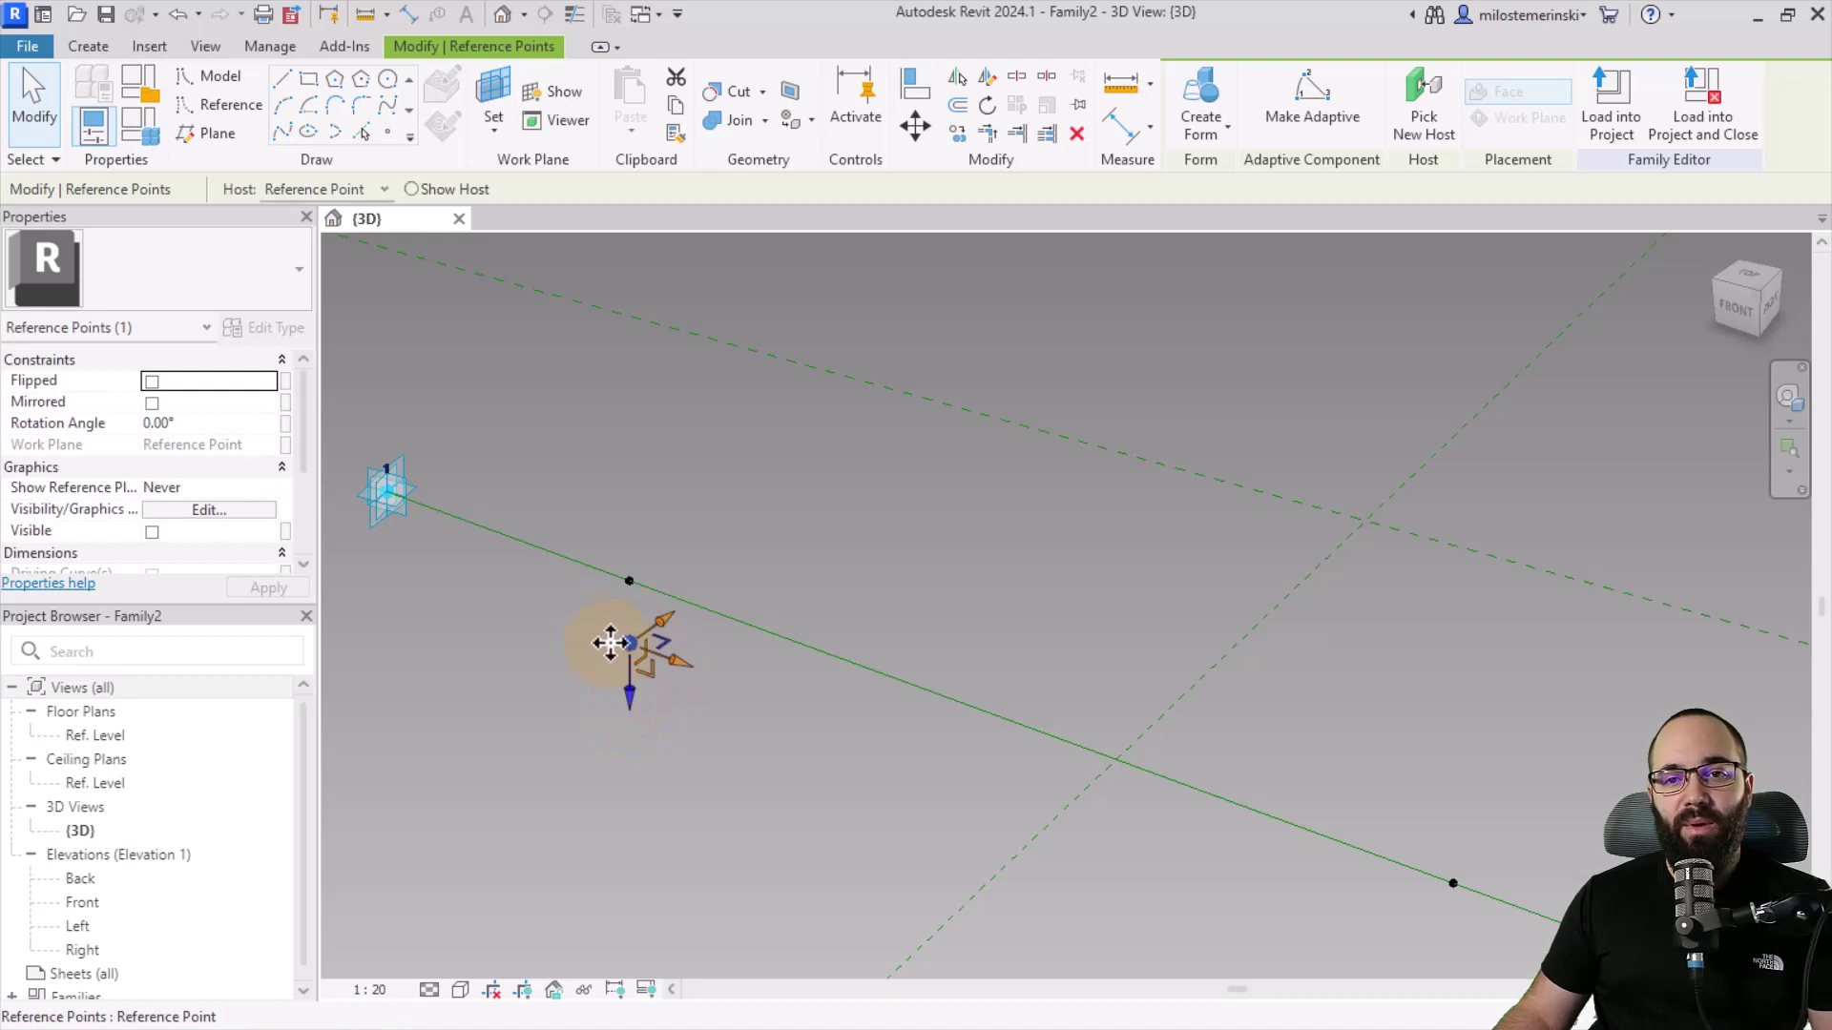
pyautogui.scroll(-5, 262, 518)
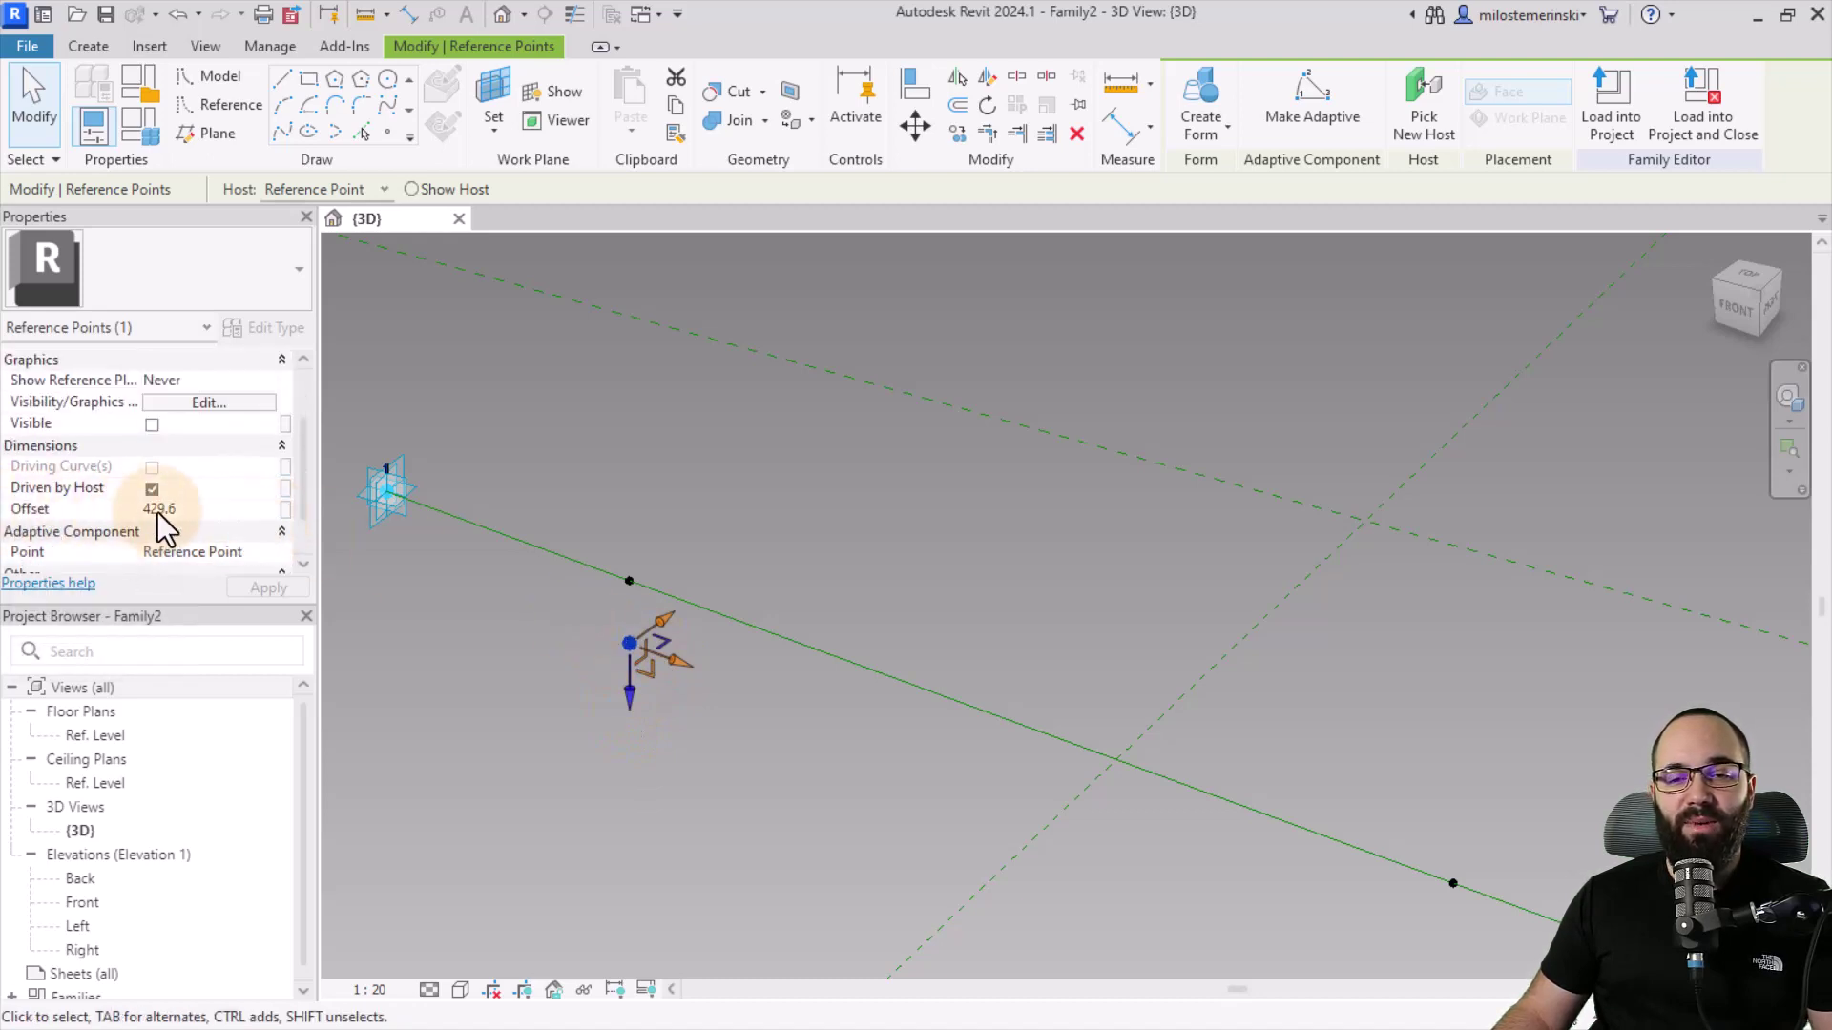
pyautogui.moveTo(628, 703); pyautogui.dragTo(611, 659)
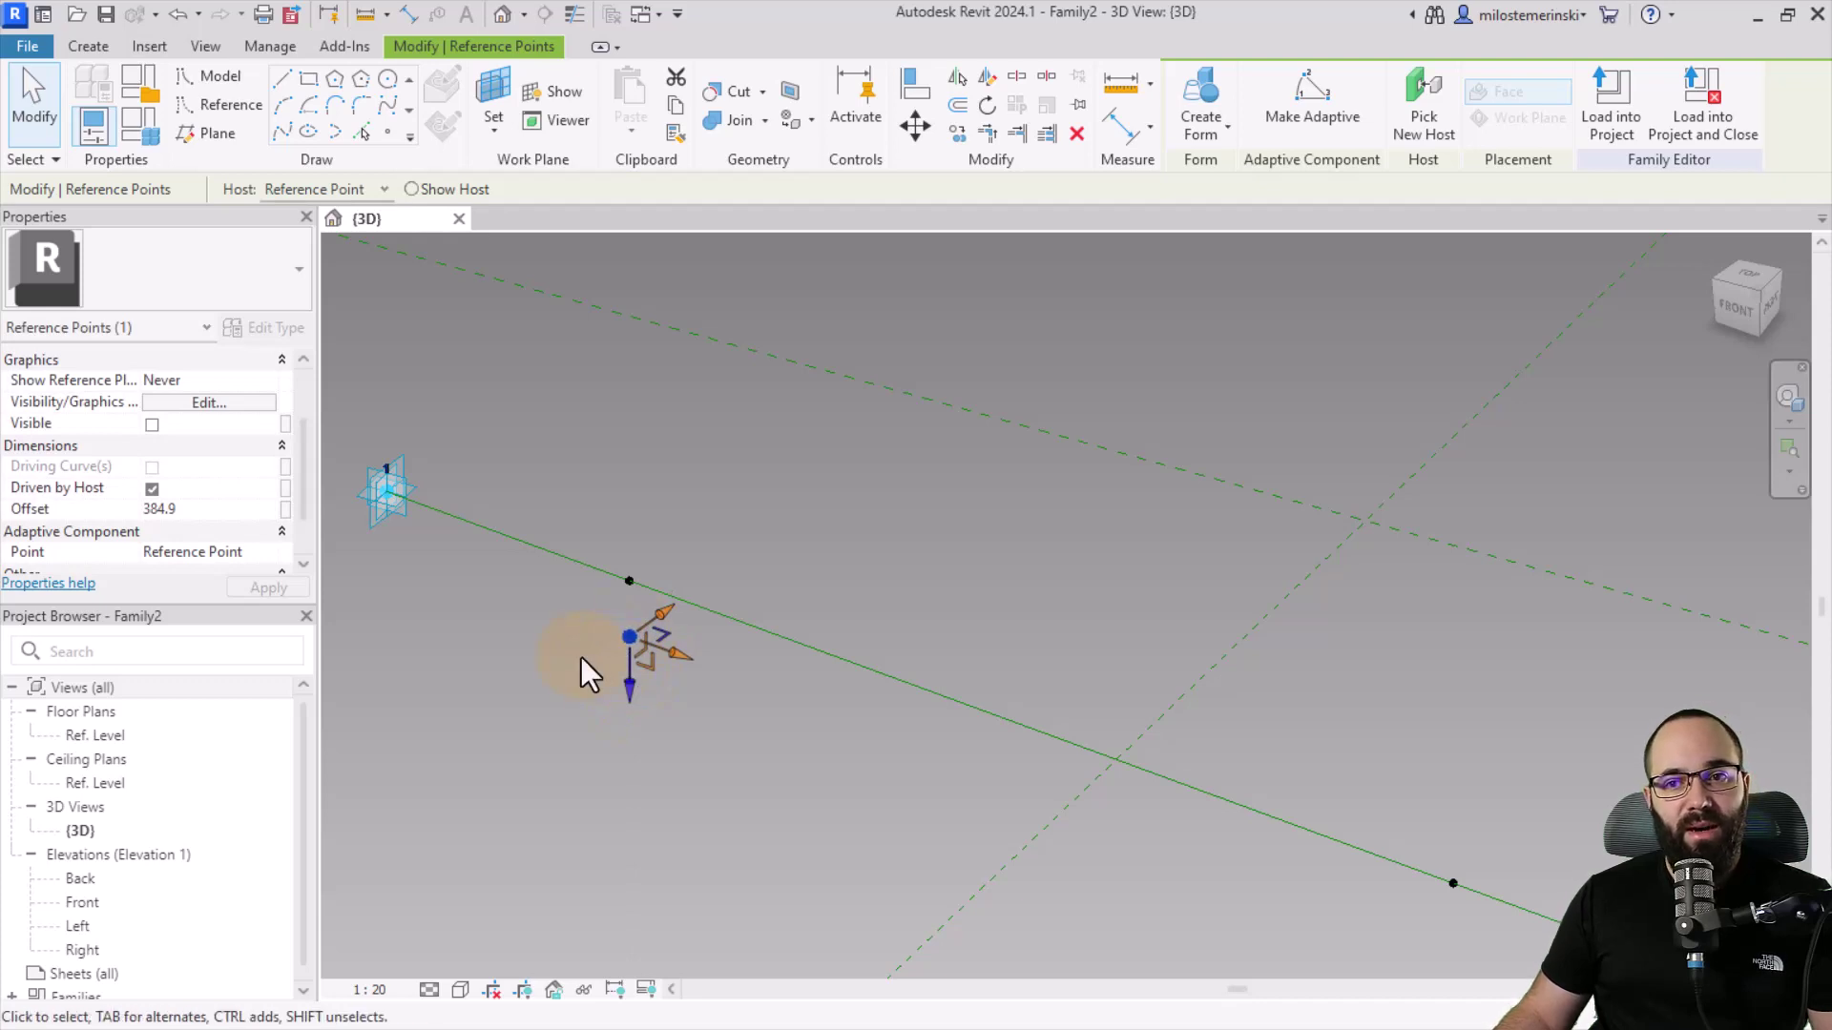
pyautogui.click(579, 660)
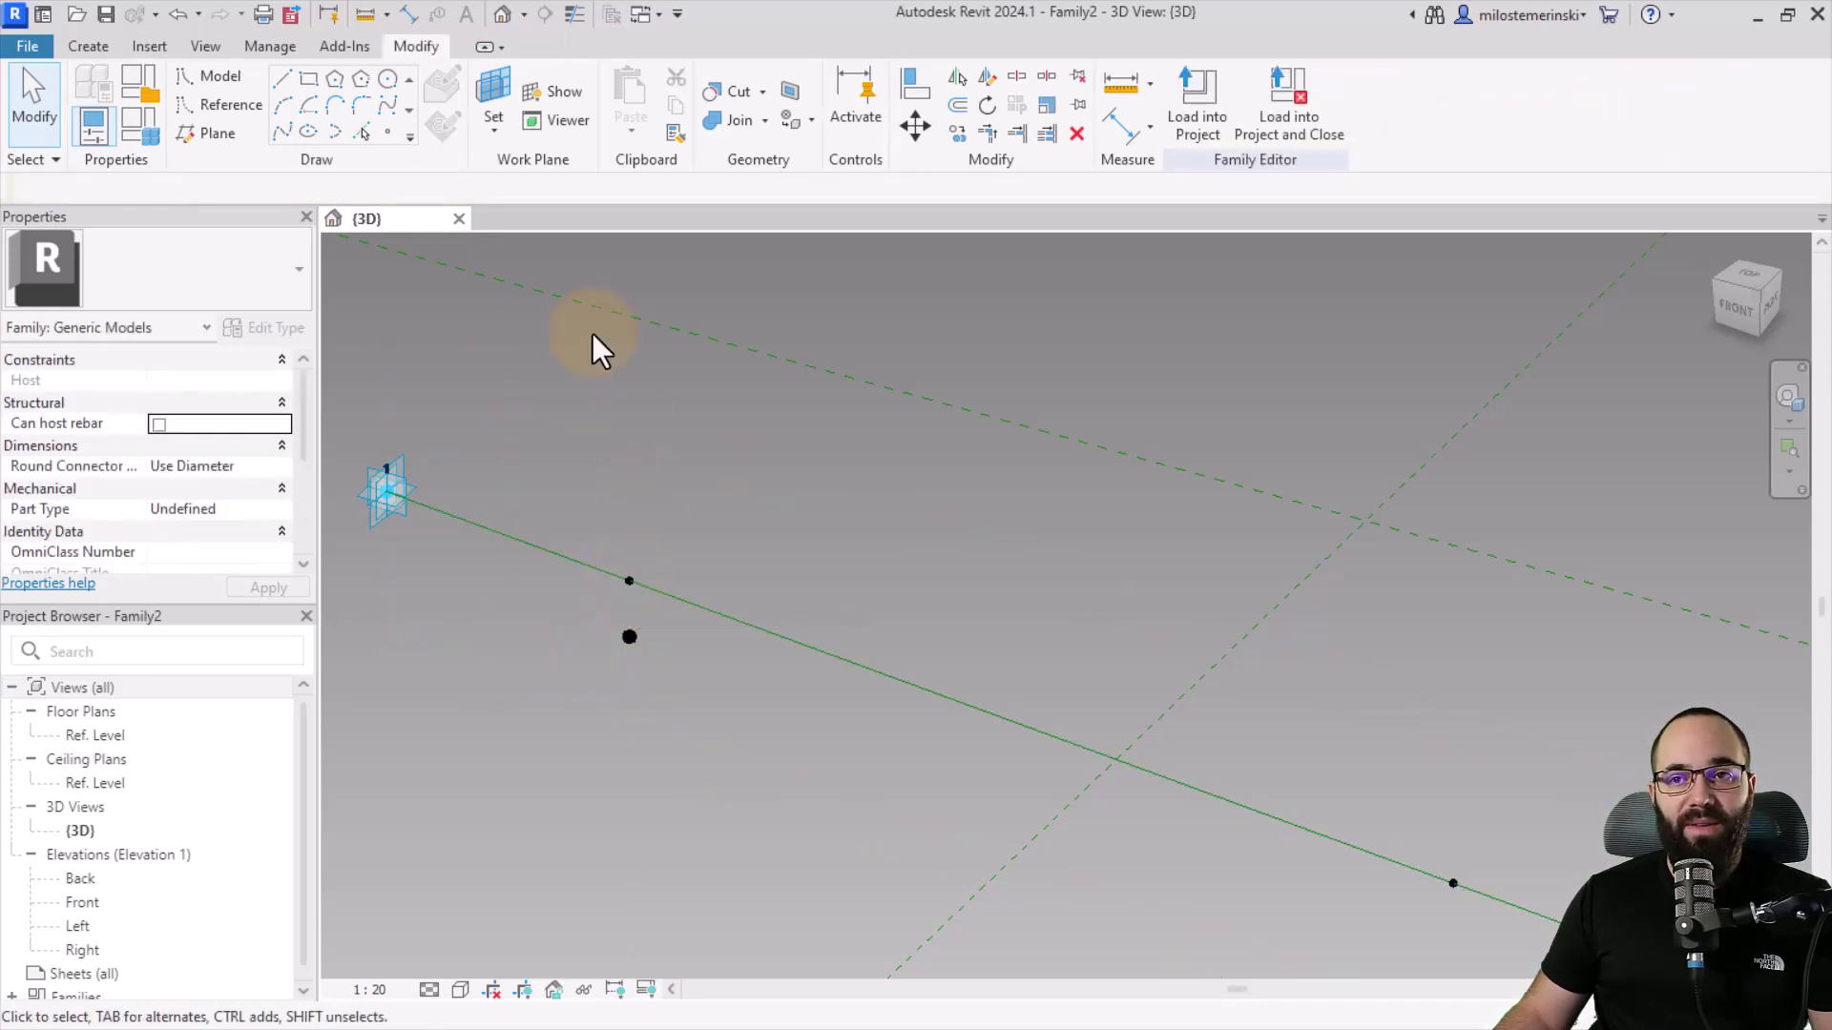
# Step: Place a second reference point on the active work plane at the same hosted point nearest adaptive point 1
pyautogui.click(381, 133)
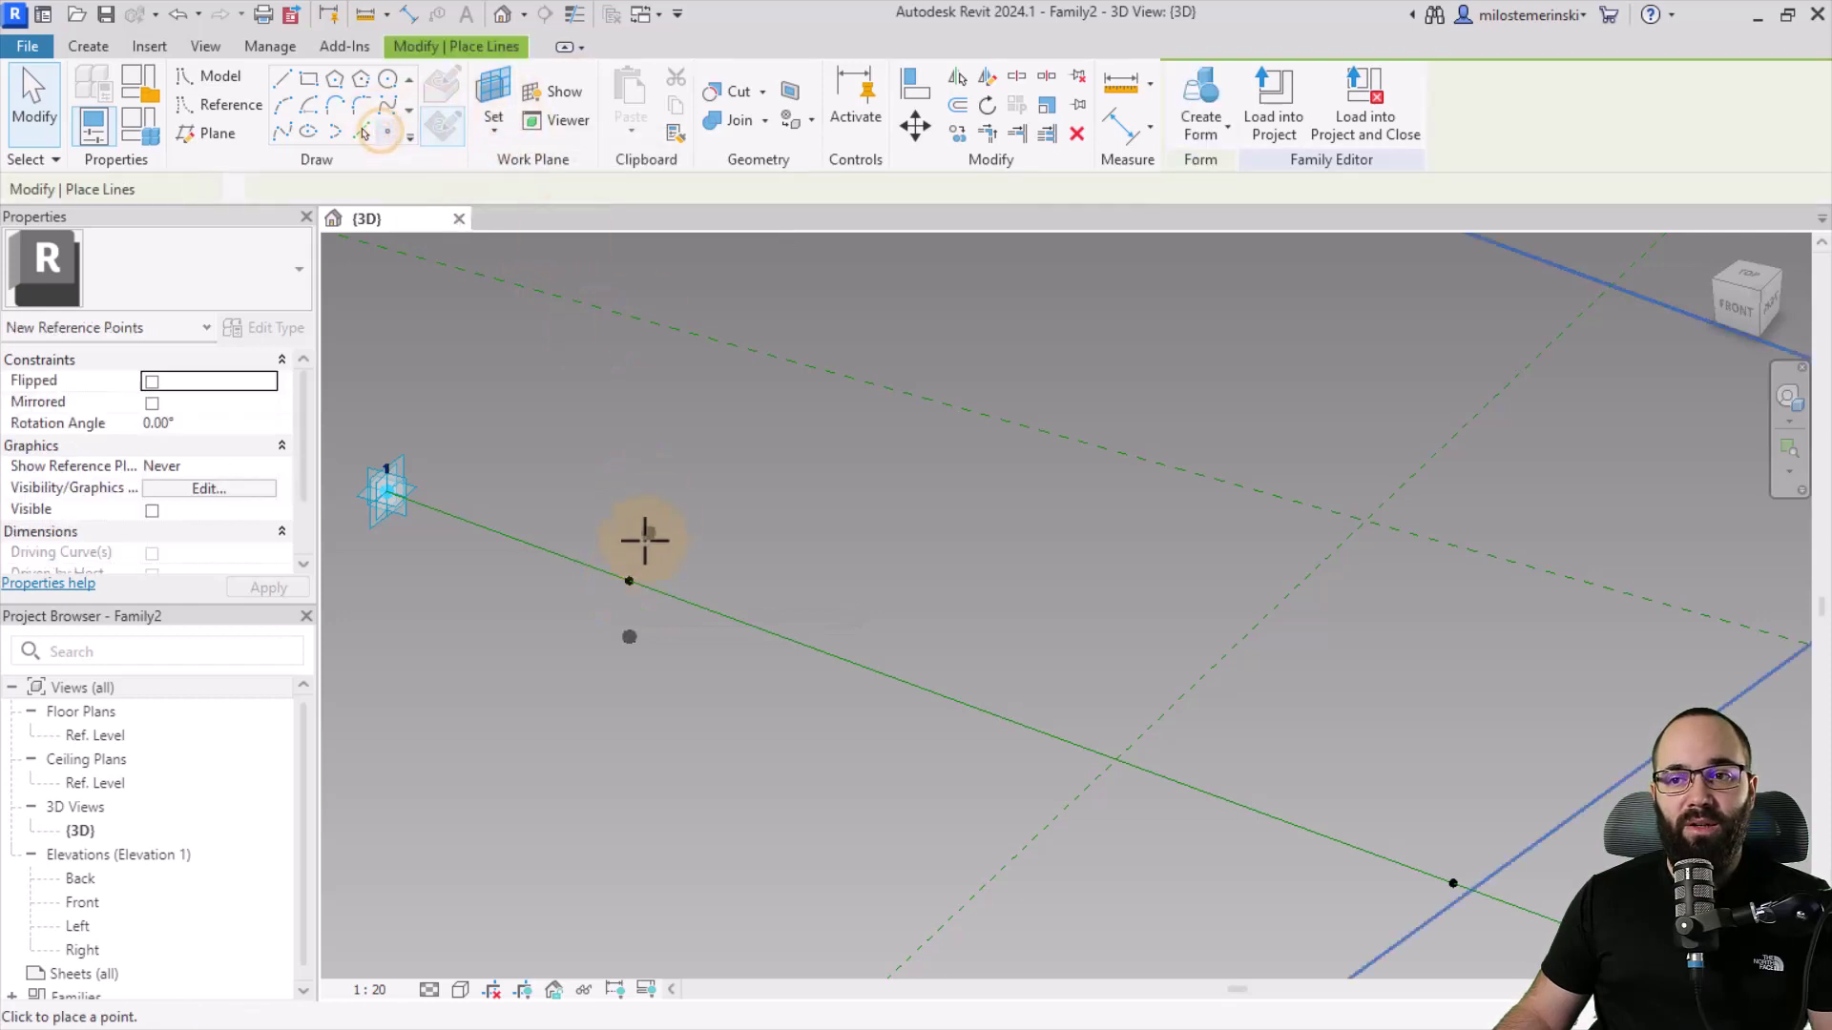
pyautogui.click(634, 580)
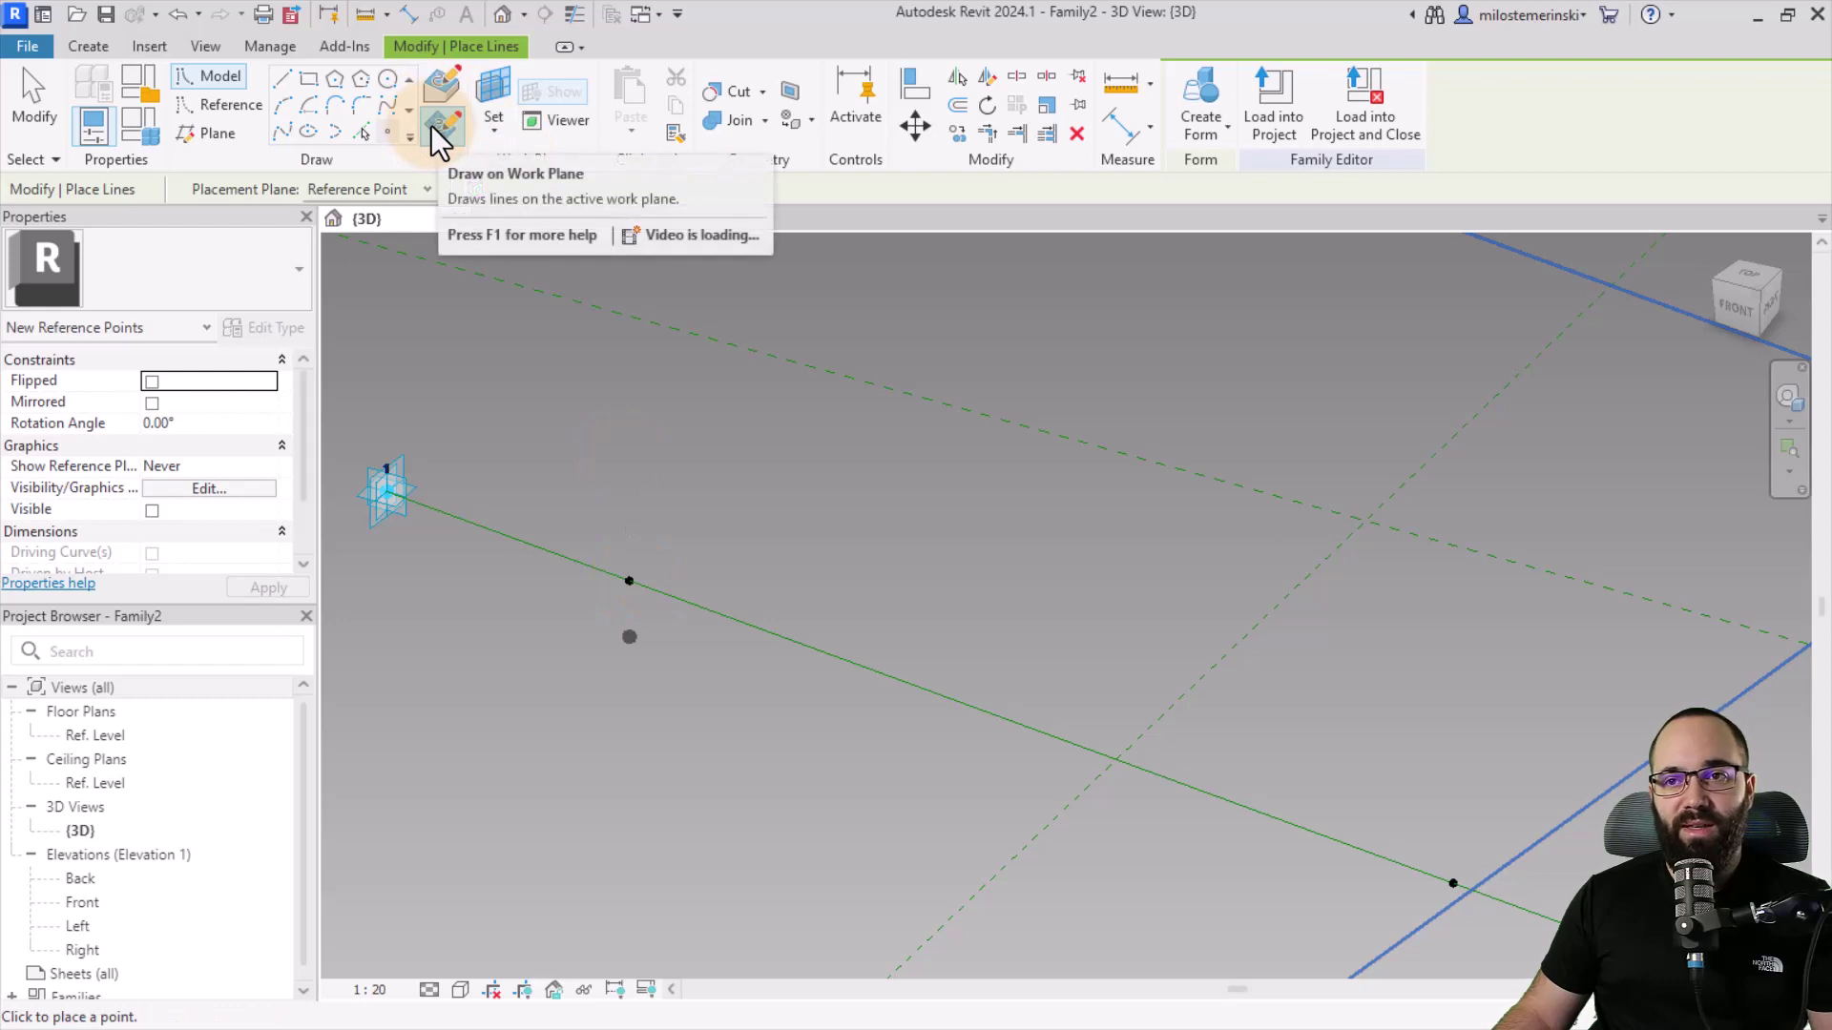
pyautogui.click(630, 579)
pyautogui.click(1002, 609)
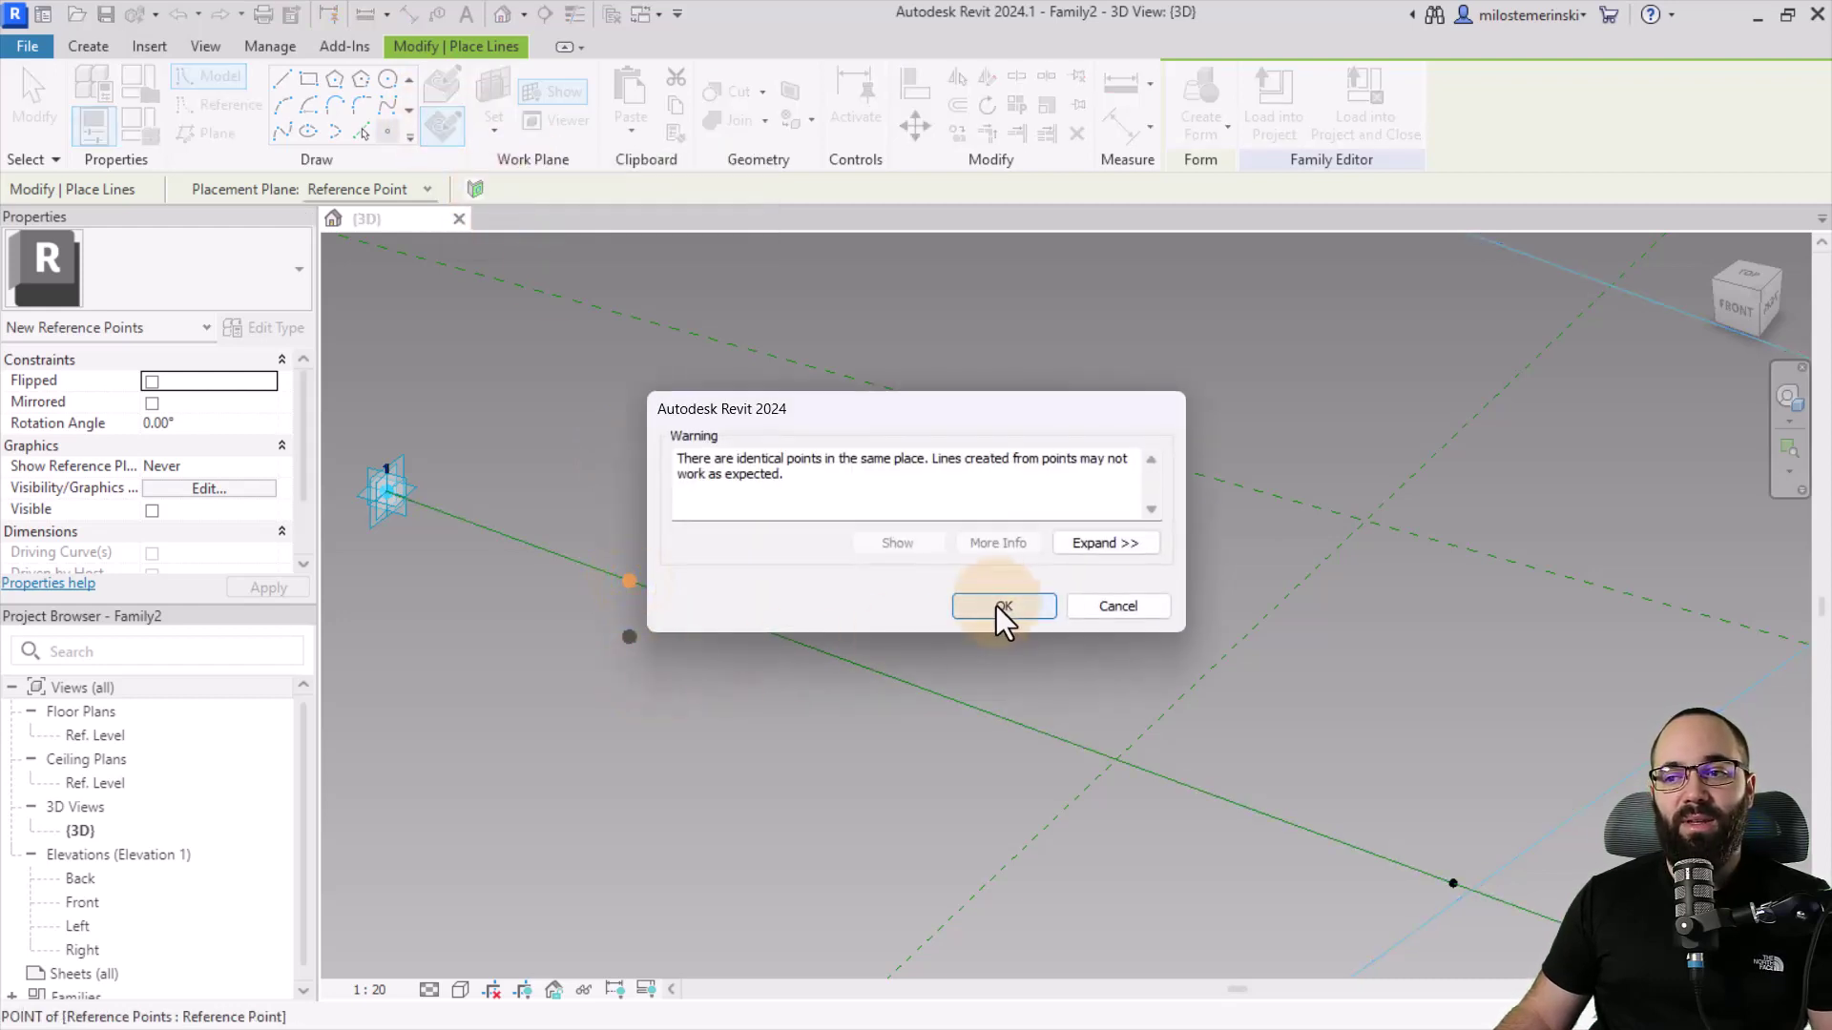
pyautogui.scroll(2, 614, 566)
pyautogui.press('Escape')
# Step: Move the second reference point straight up above the reference line to an offset of about -492
pyautogui.click(638, 586)
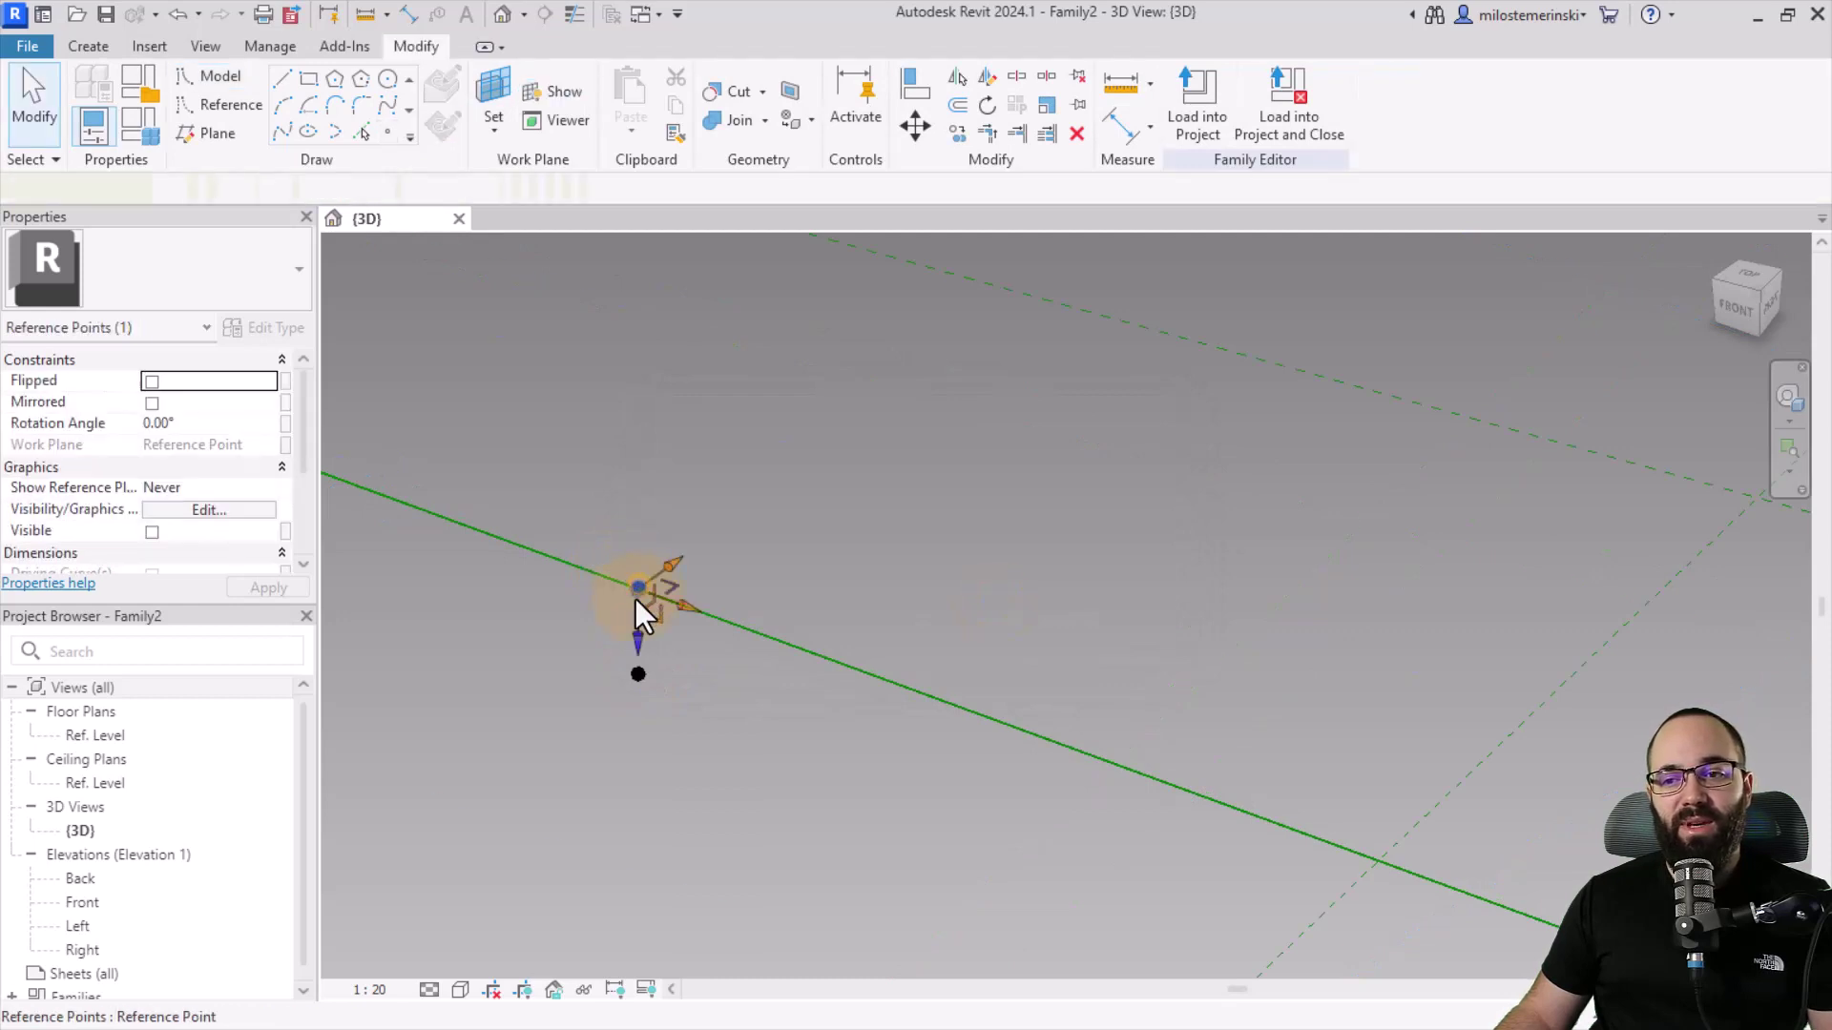
pyautogui.moveTo(639, 646); pyautogui.dragTo(639, 563)
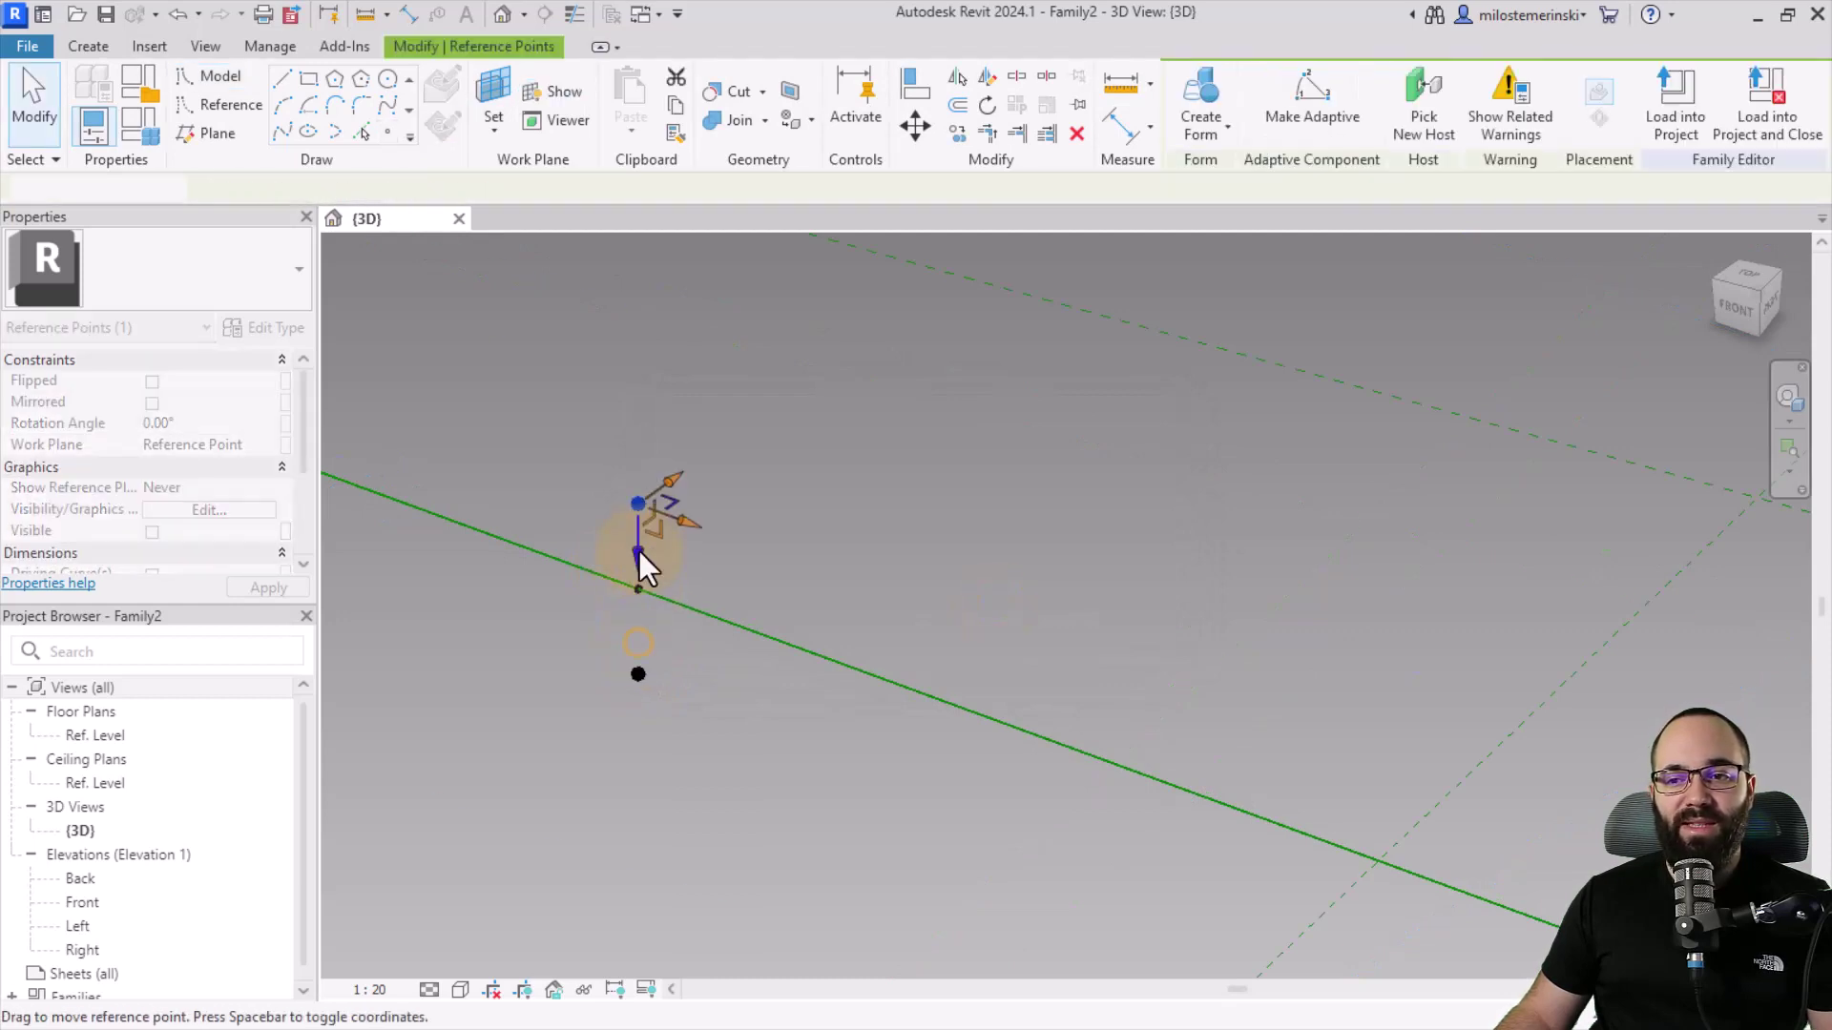
pyautogui.scroll(-3, 741, 498)
pyautogui.click(735, 675)
# Step: Associate the lower reference point's Offset with a new instance family parameter named Radius
pyautogui.click(690, 584)
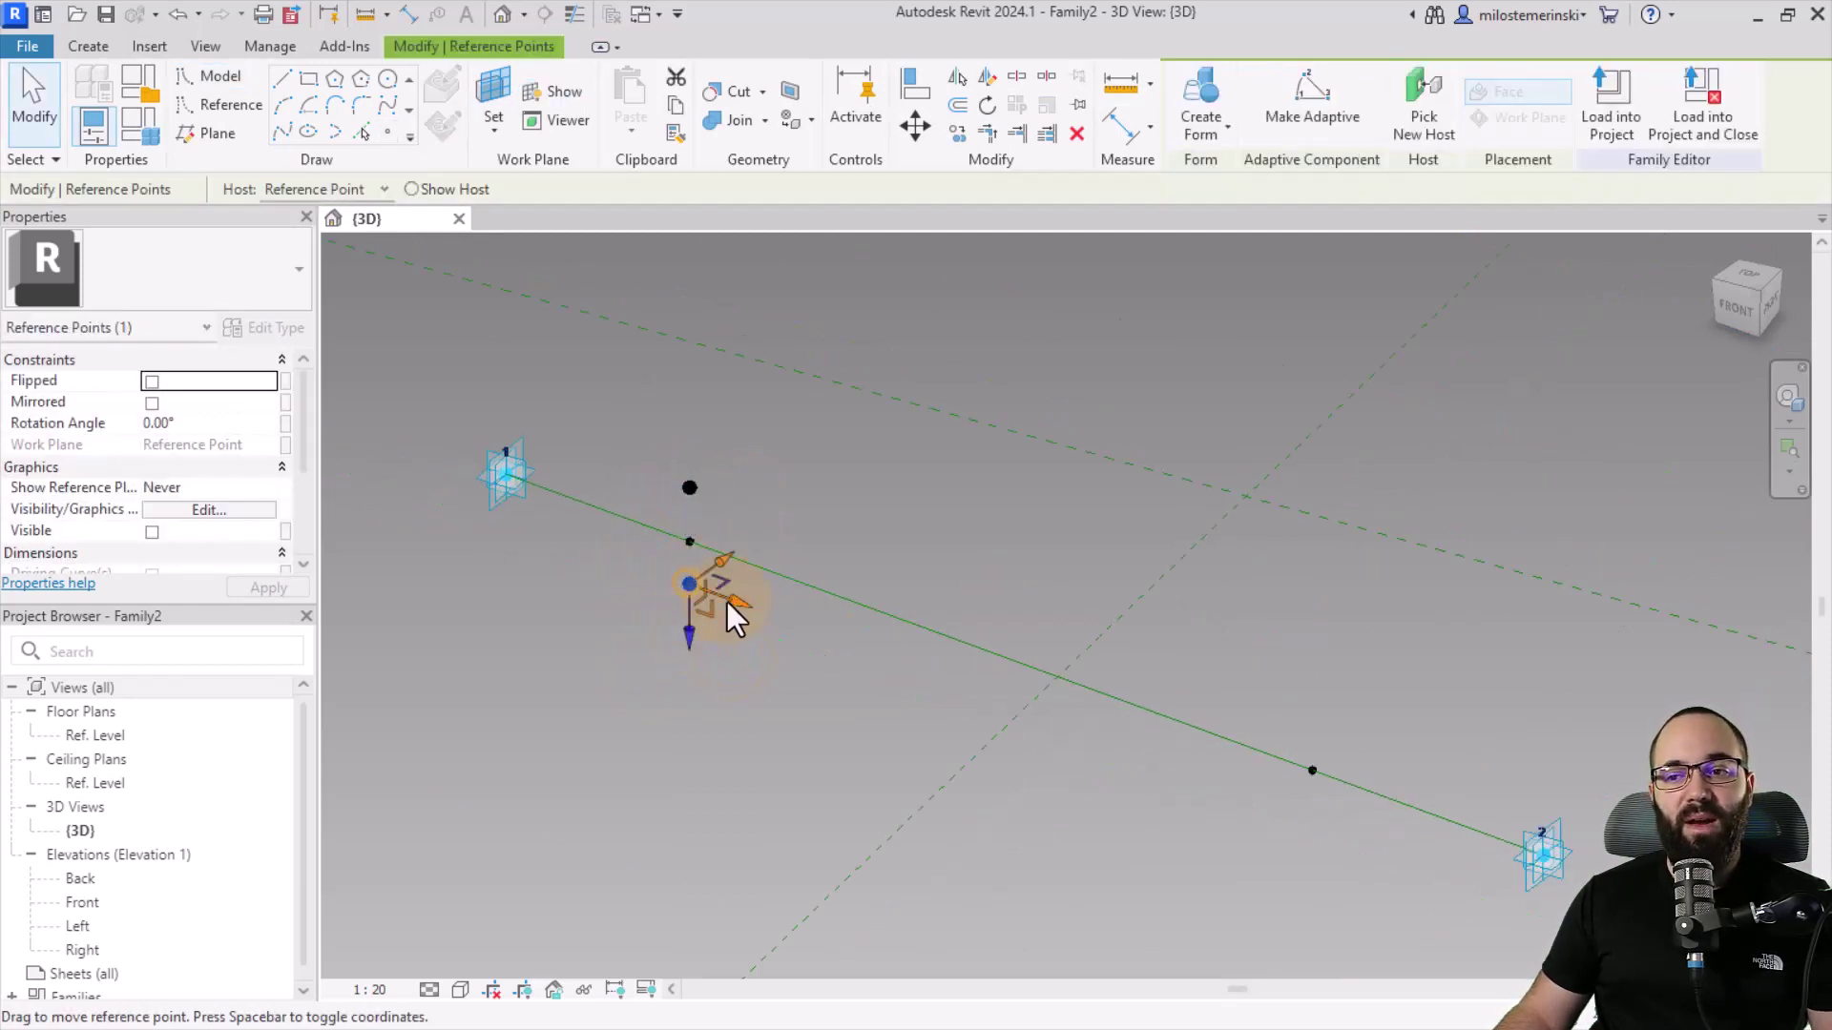
pyautogui.scroll(-3, 196, 491)
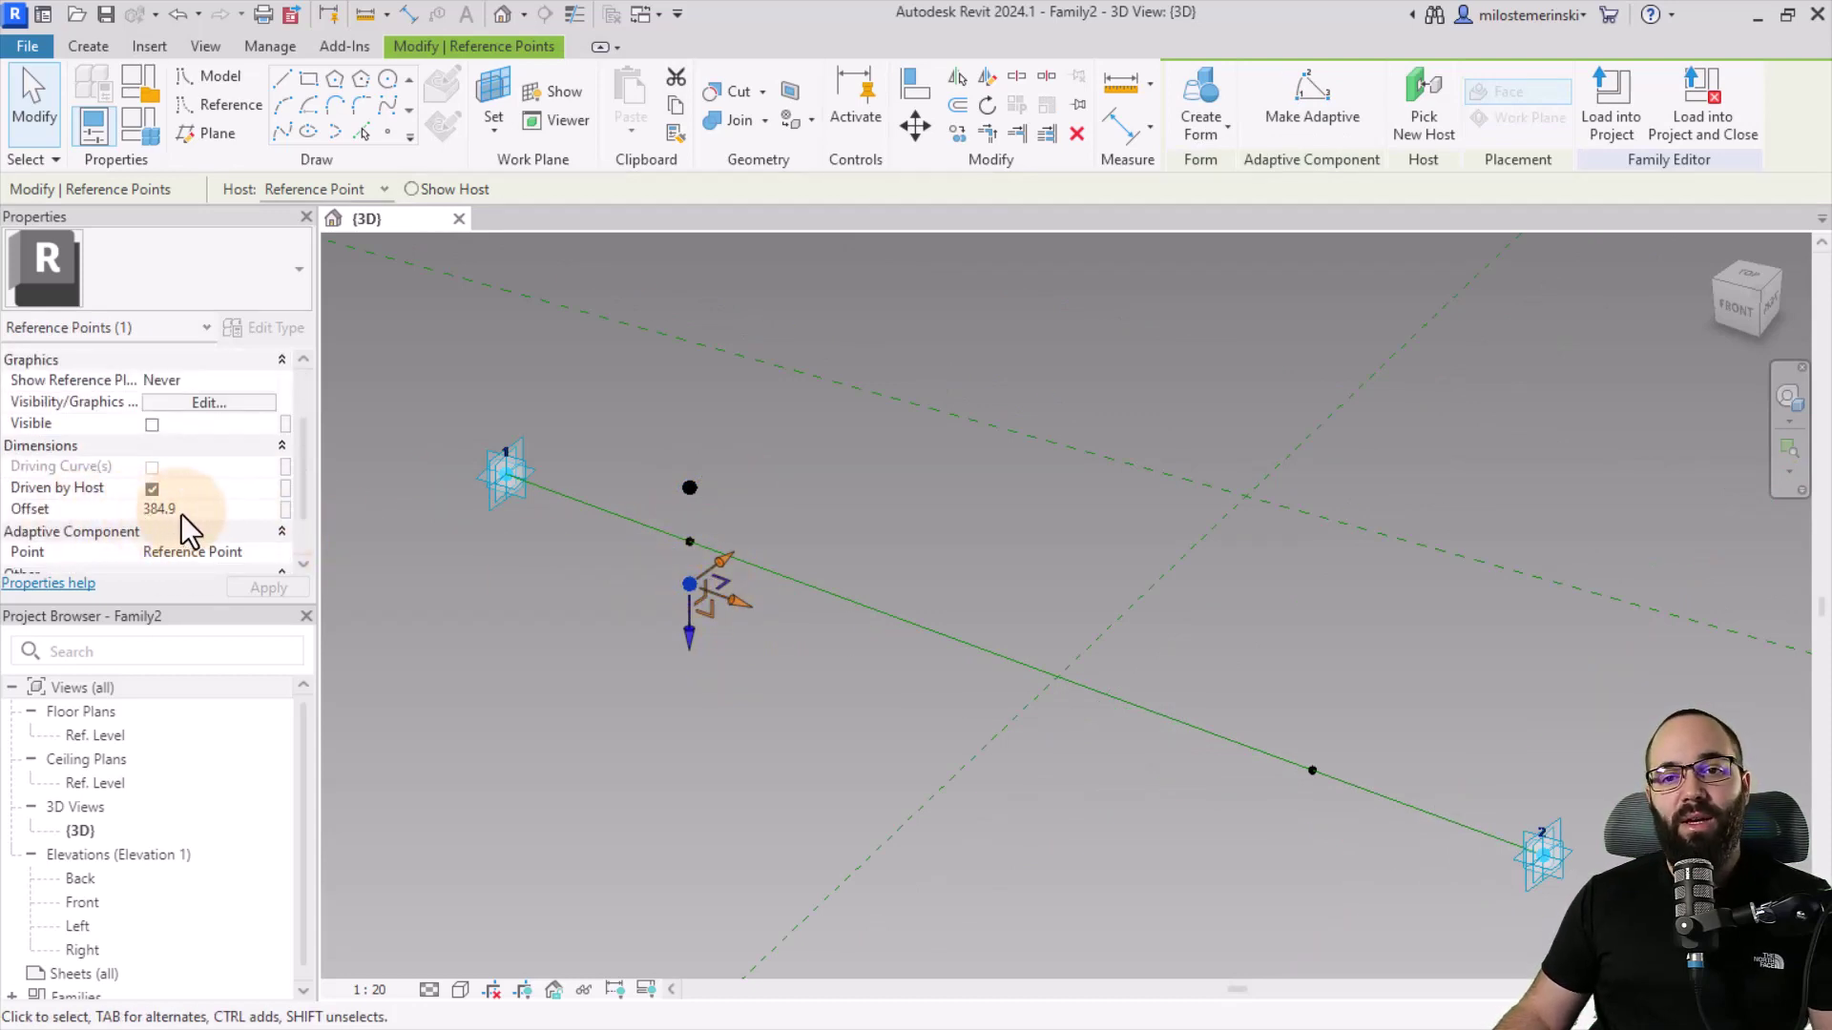
pyautogui.click(284, 515)
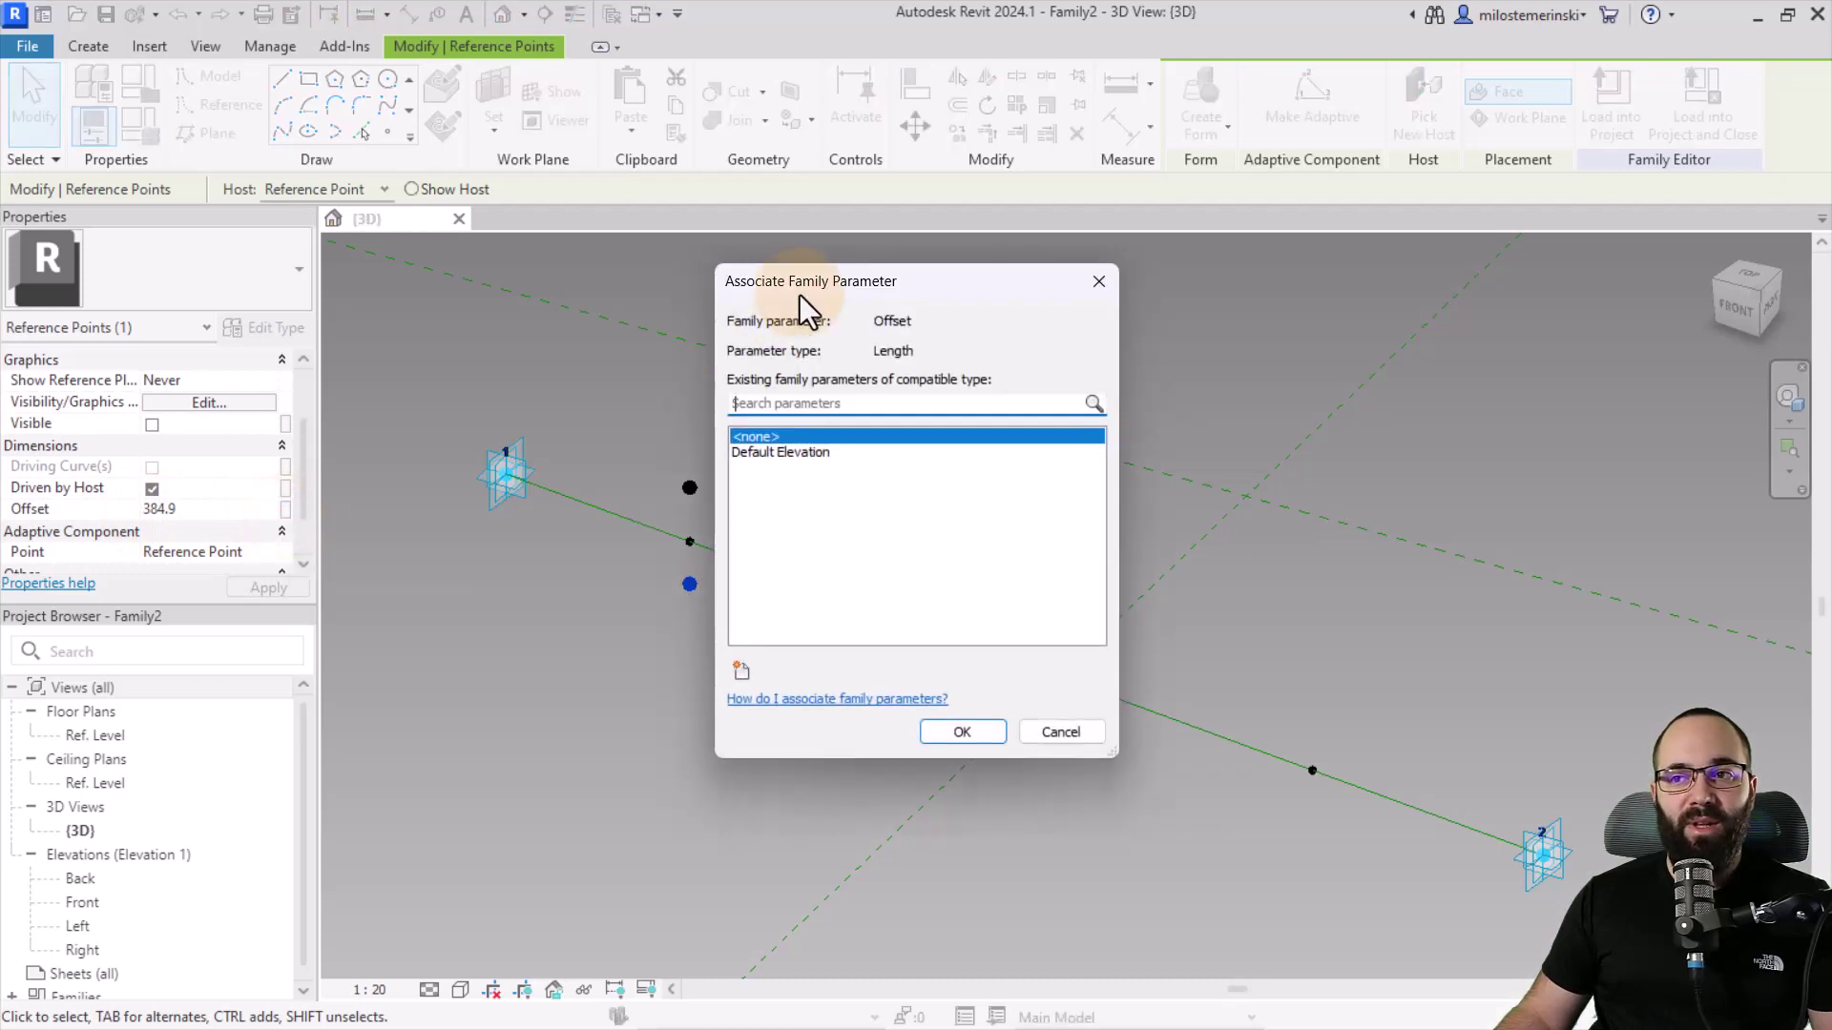
pyautogui.moveTo(799, 294); pyautogui.dragTo(573, 283)
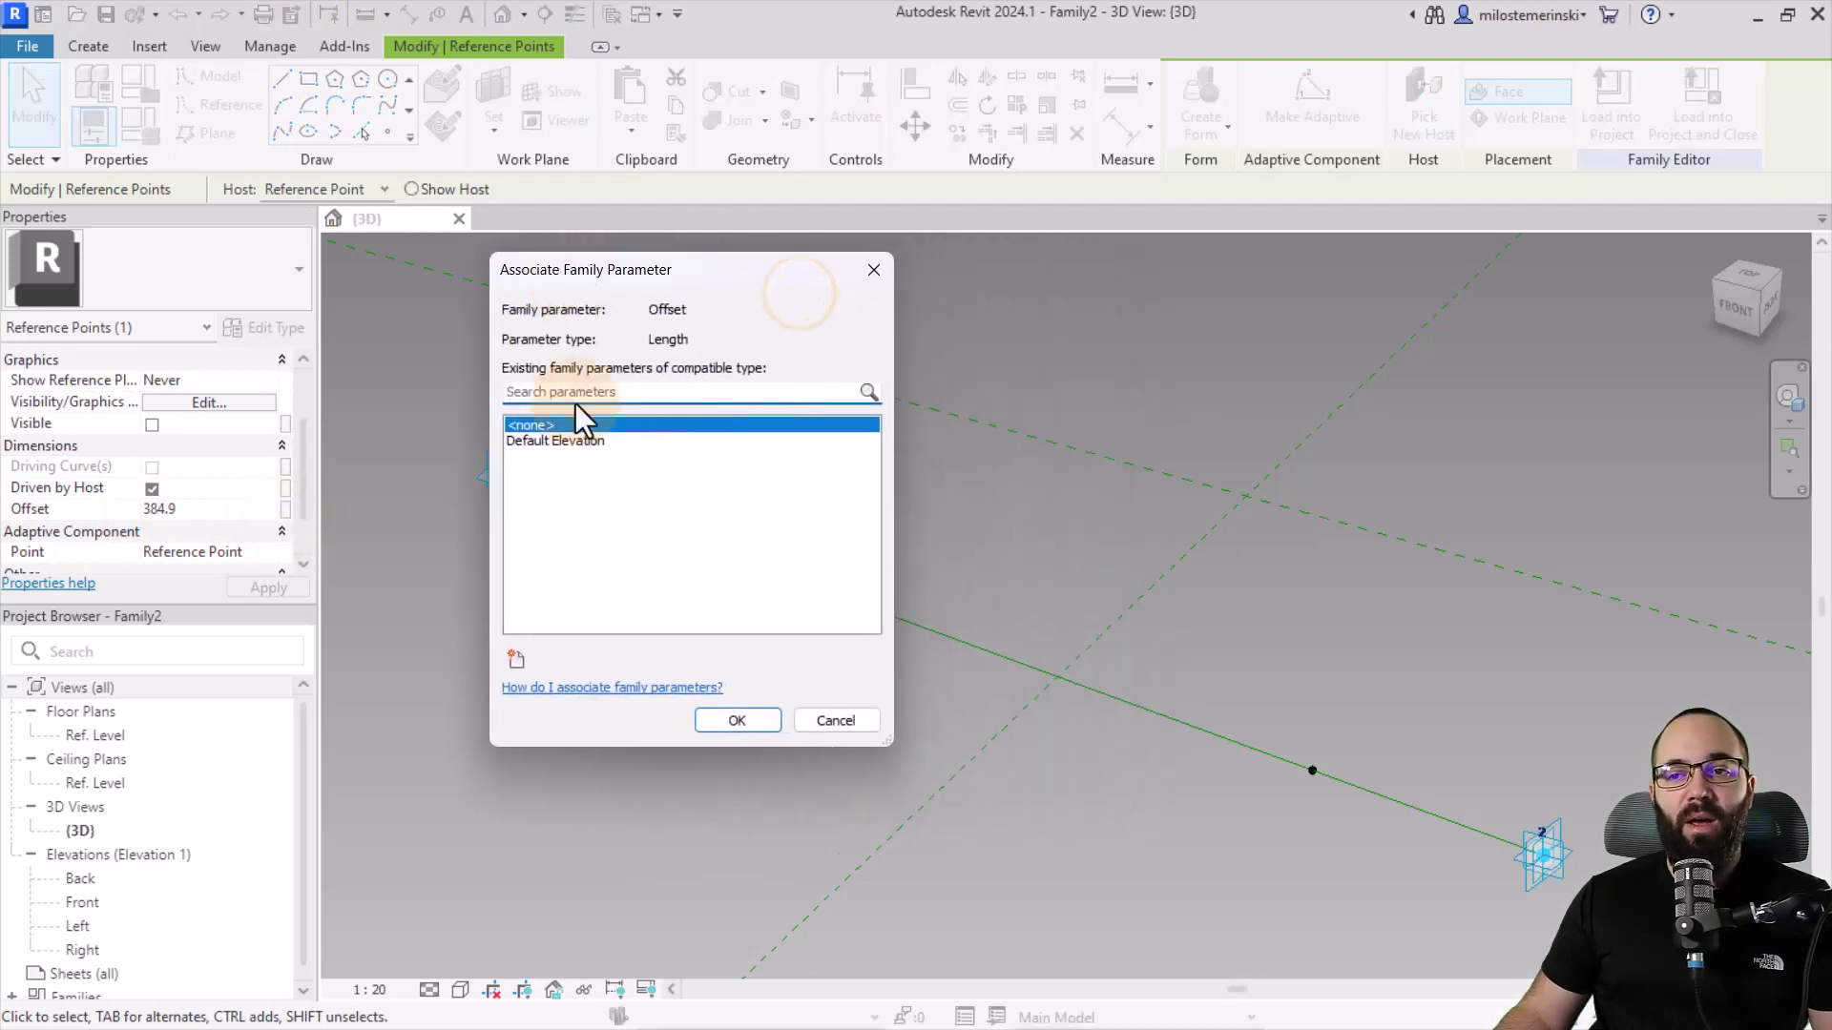
pyautogui.click(515, 658)
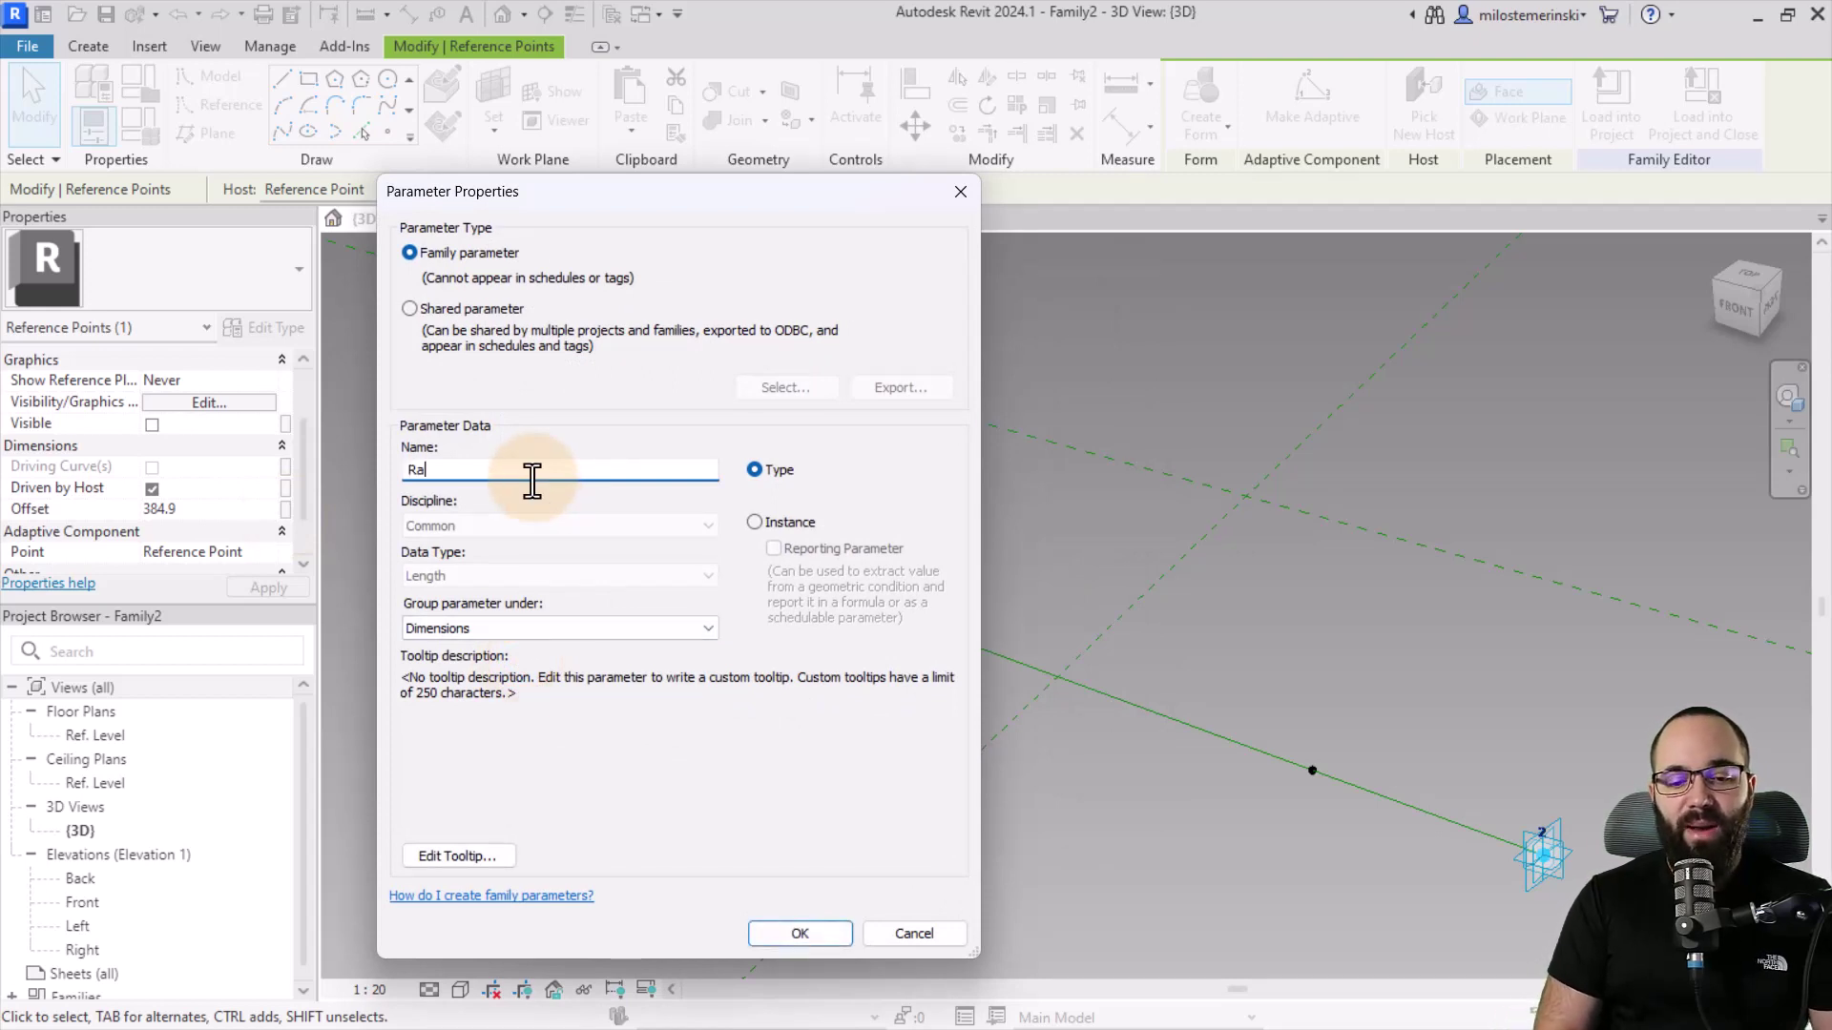
pyautogui.write('ius')
pyautogui.click(754, 522)
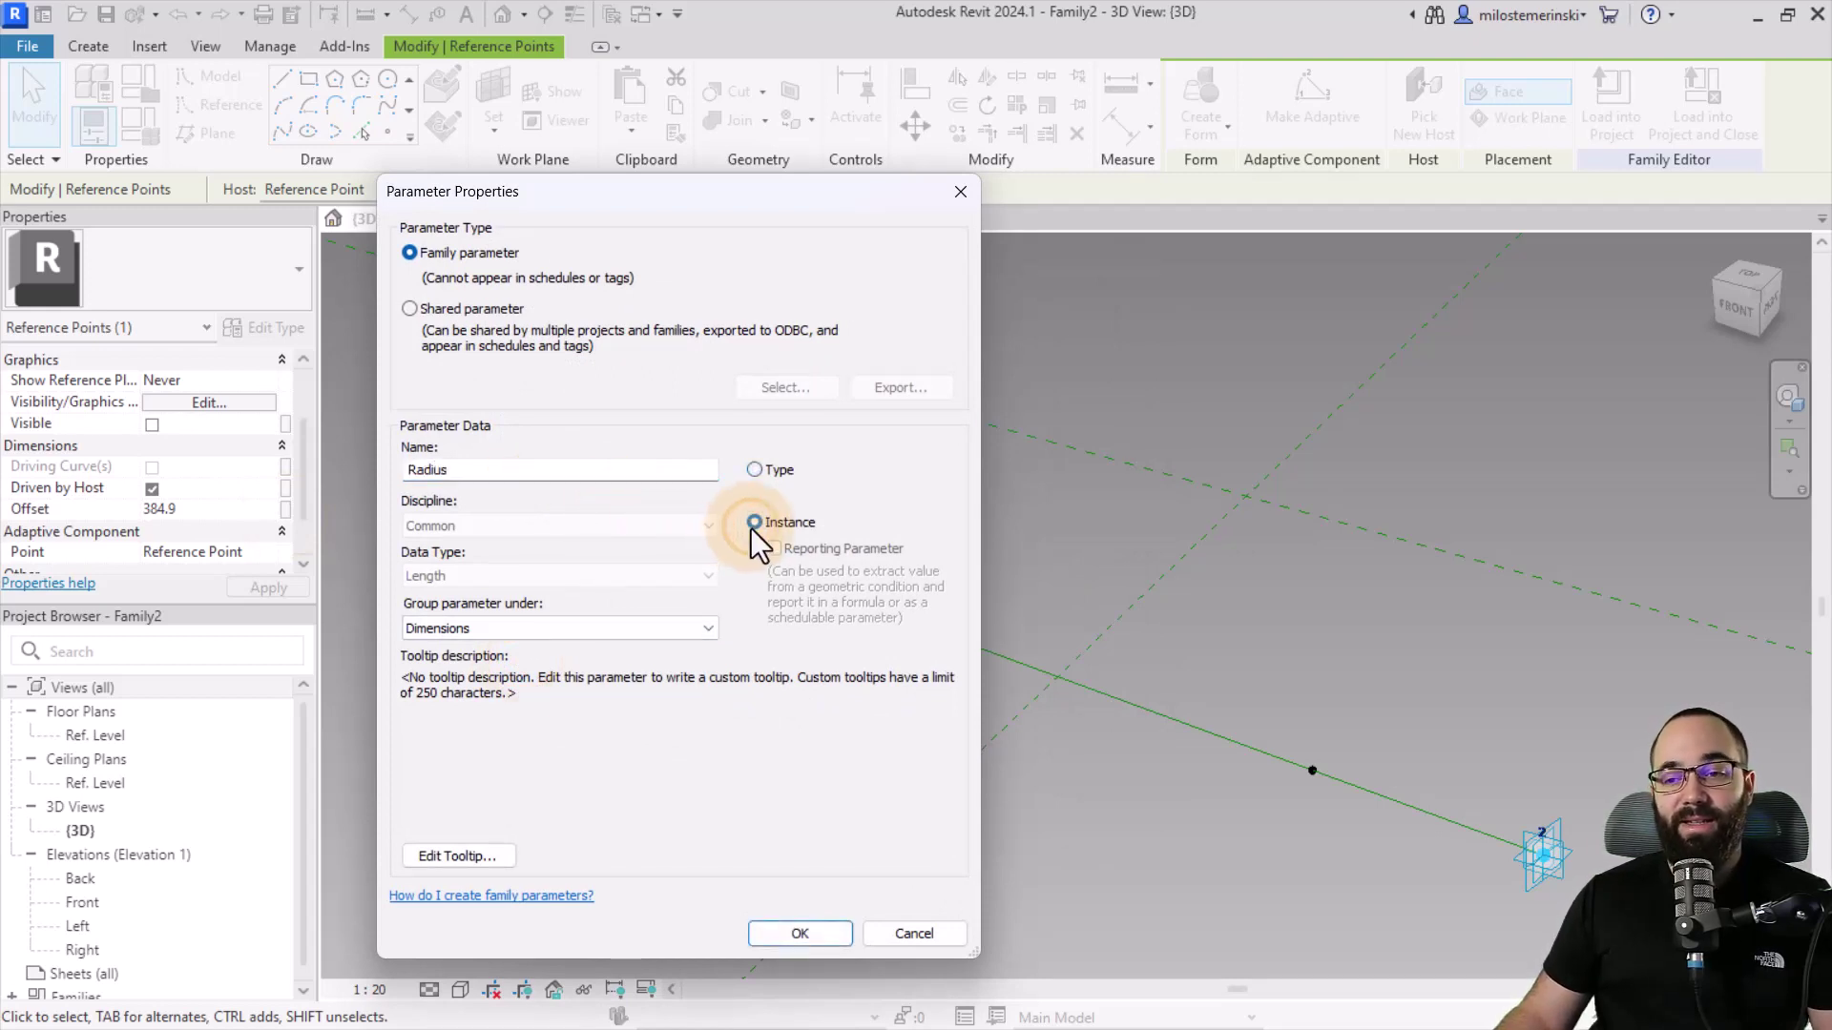
pyautogui.click(822, 934)
pyautogui.click(754, 729)
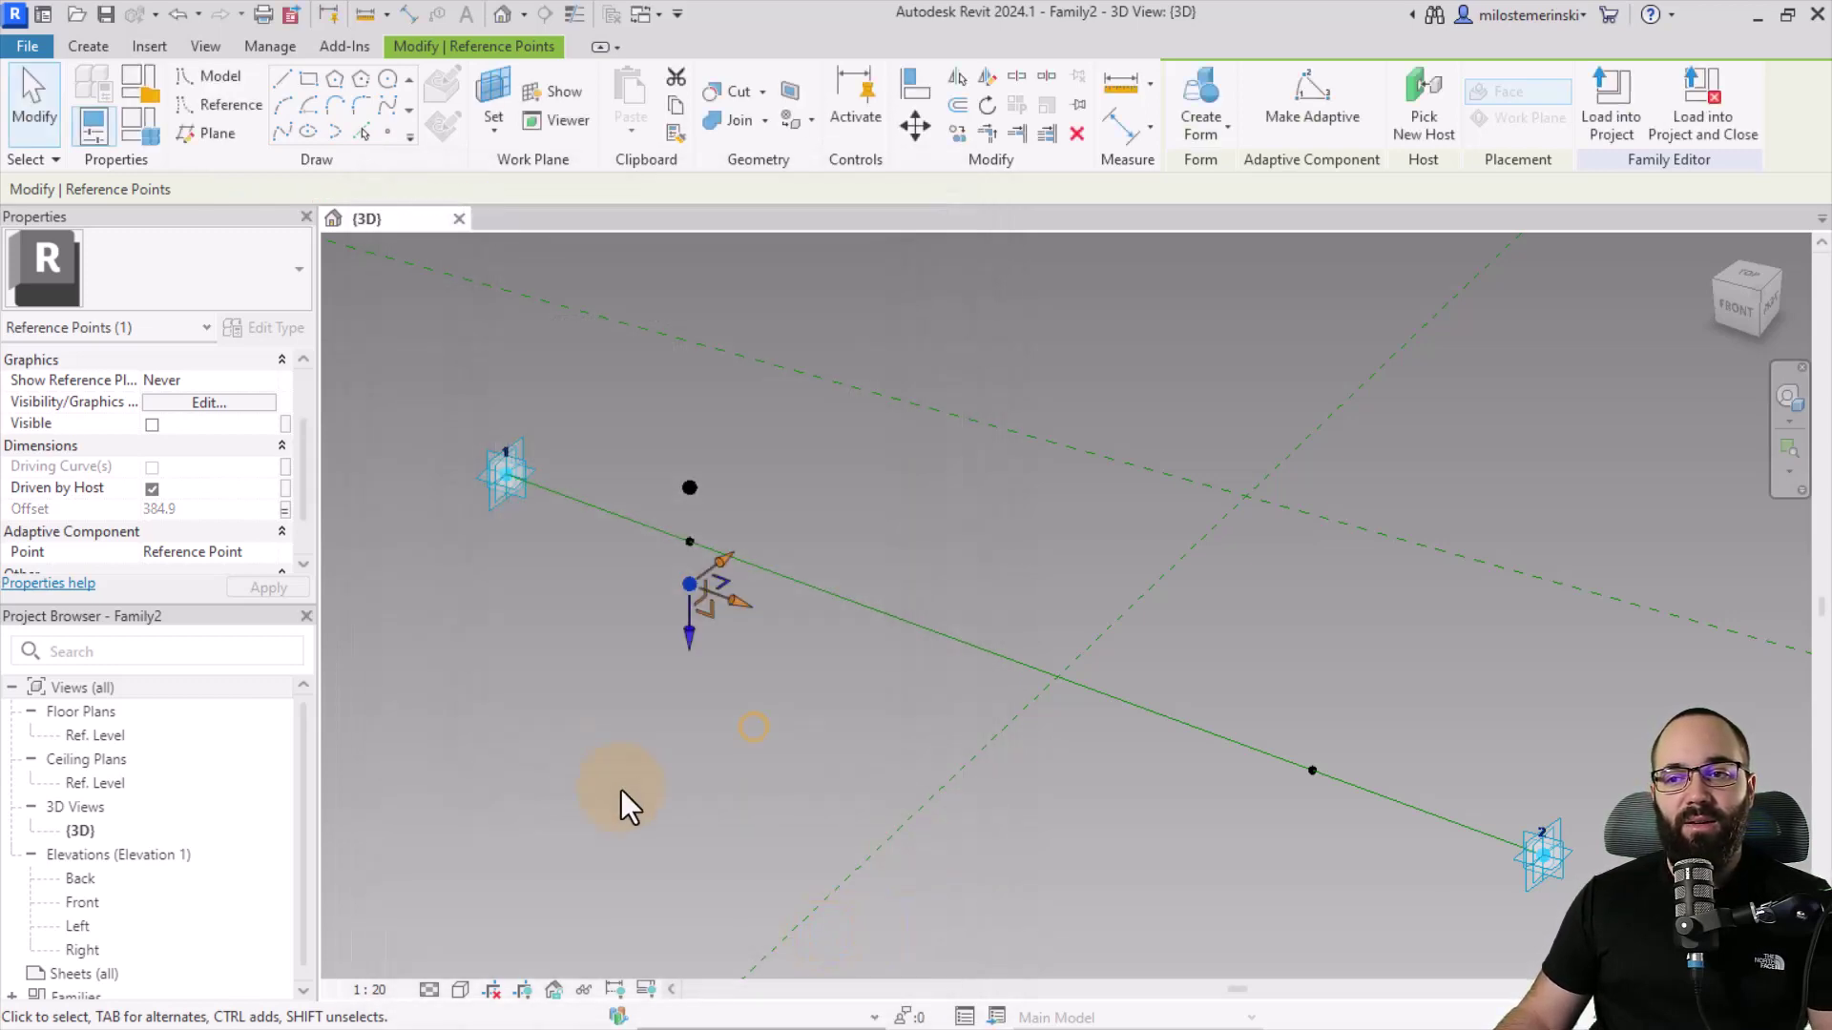
pyautogui.click(679, 782)
# Step: Compare the Offset properties of the reference points above and below the reference line
pyautogui.click(689, 488)
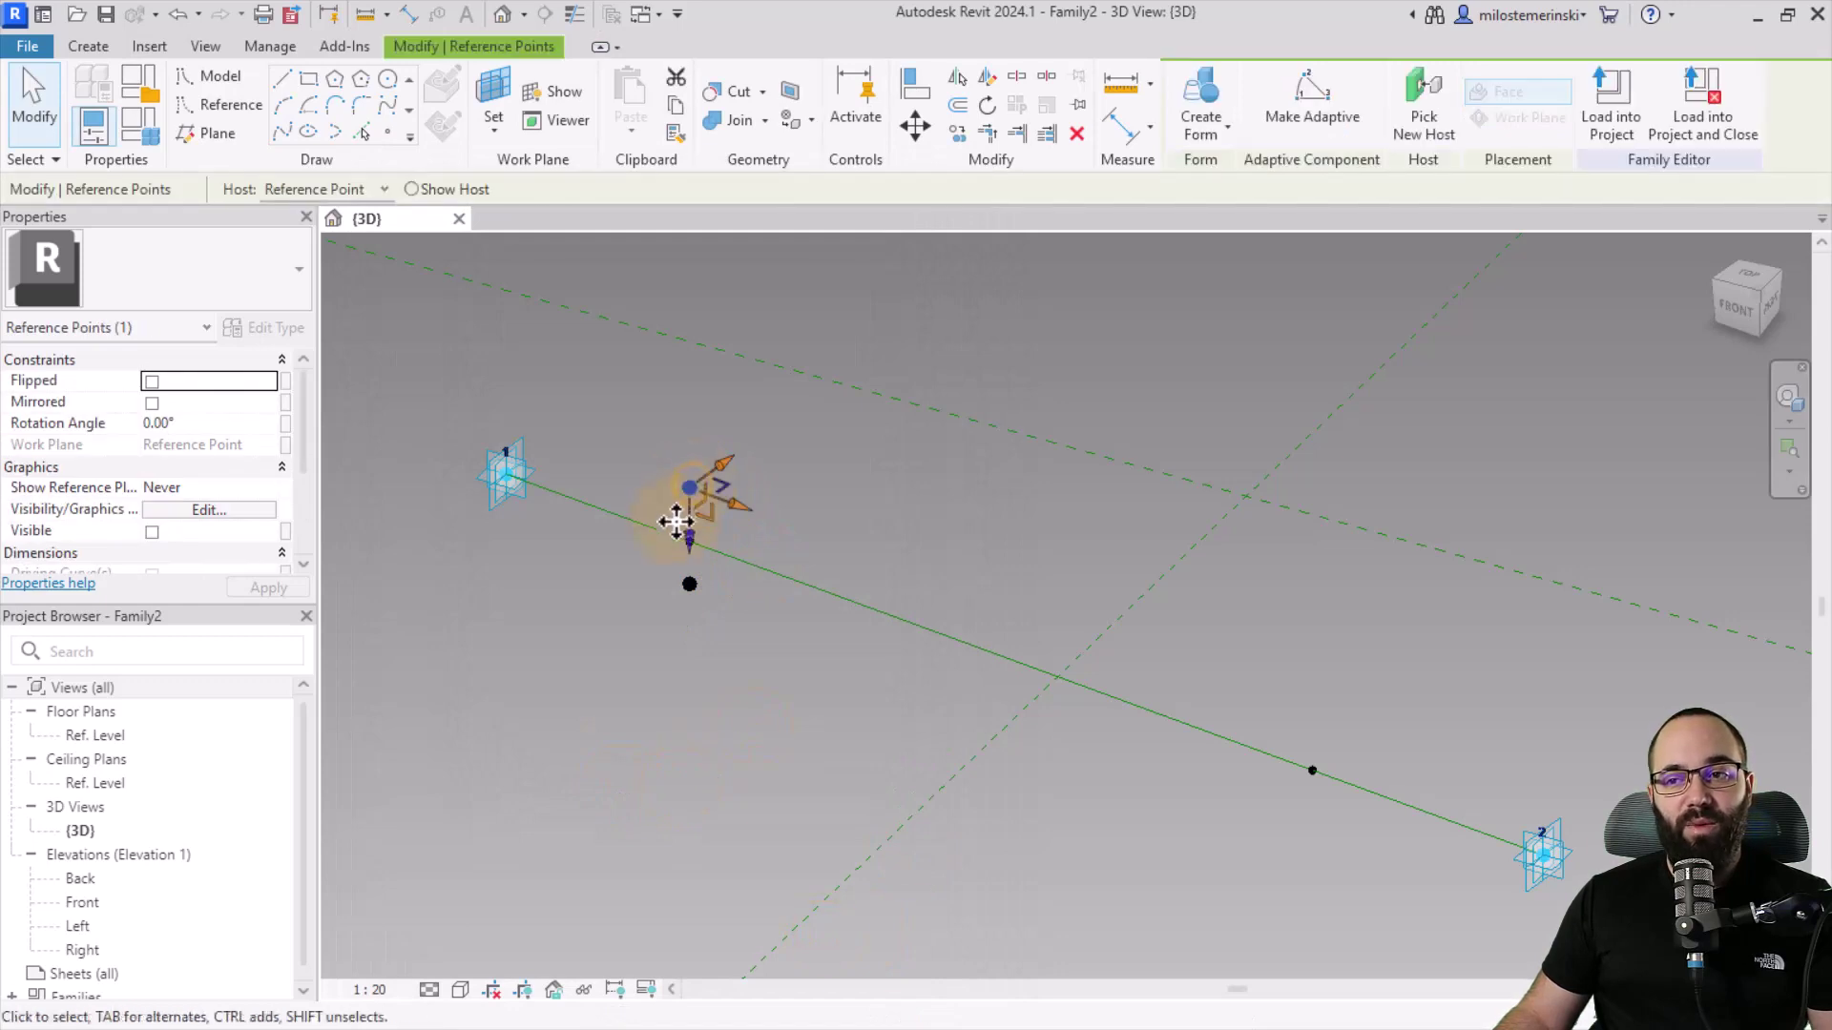
pyautogui.scroll(-3, 156, 489)
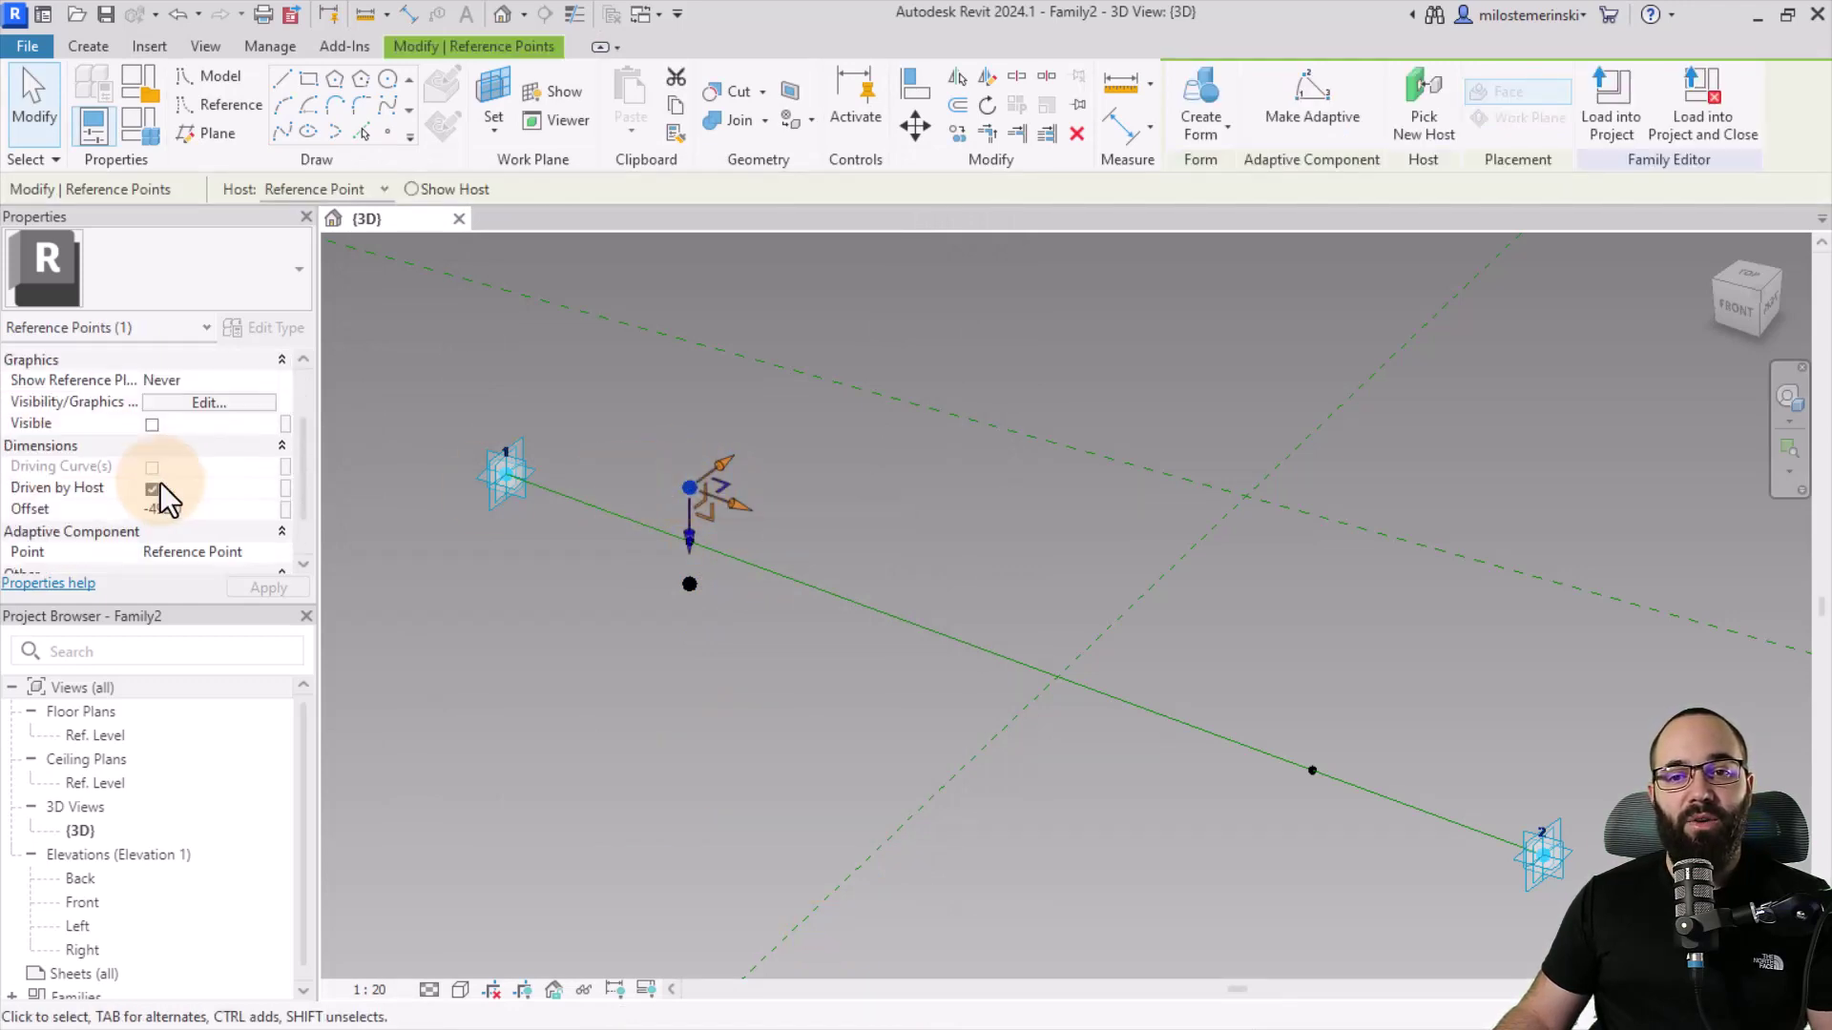
pyautogui.click(204, 483)
pyautogui.click(696, 601)
pyautogui.click(691, 586)
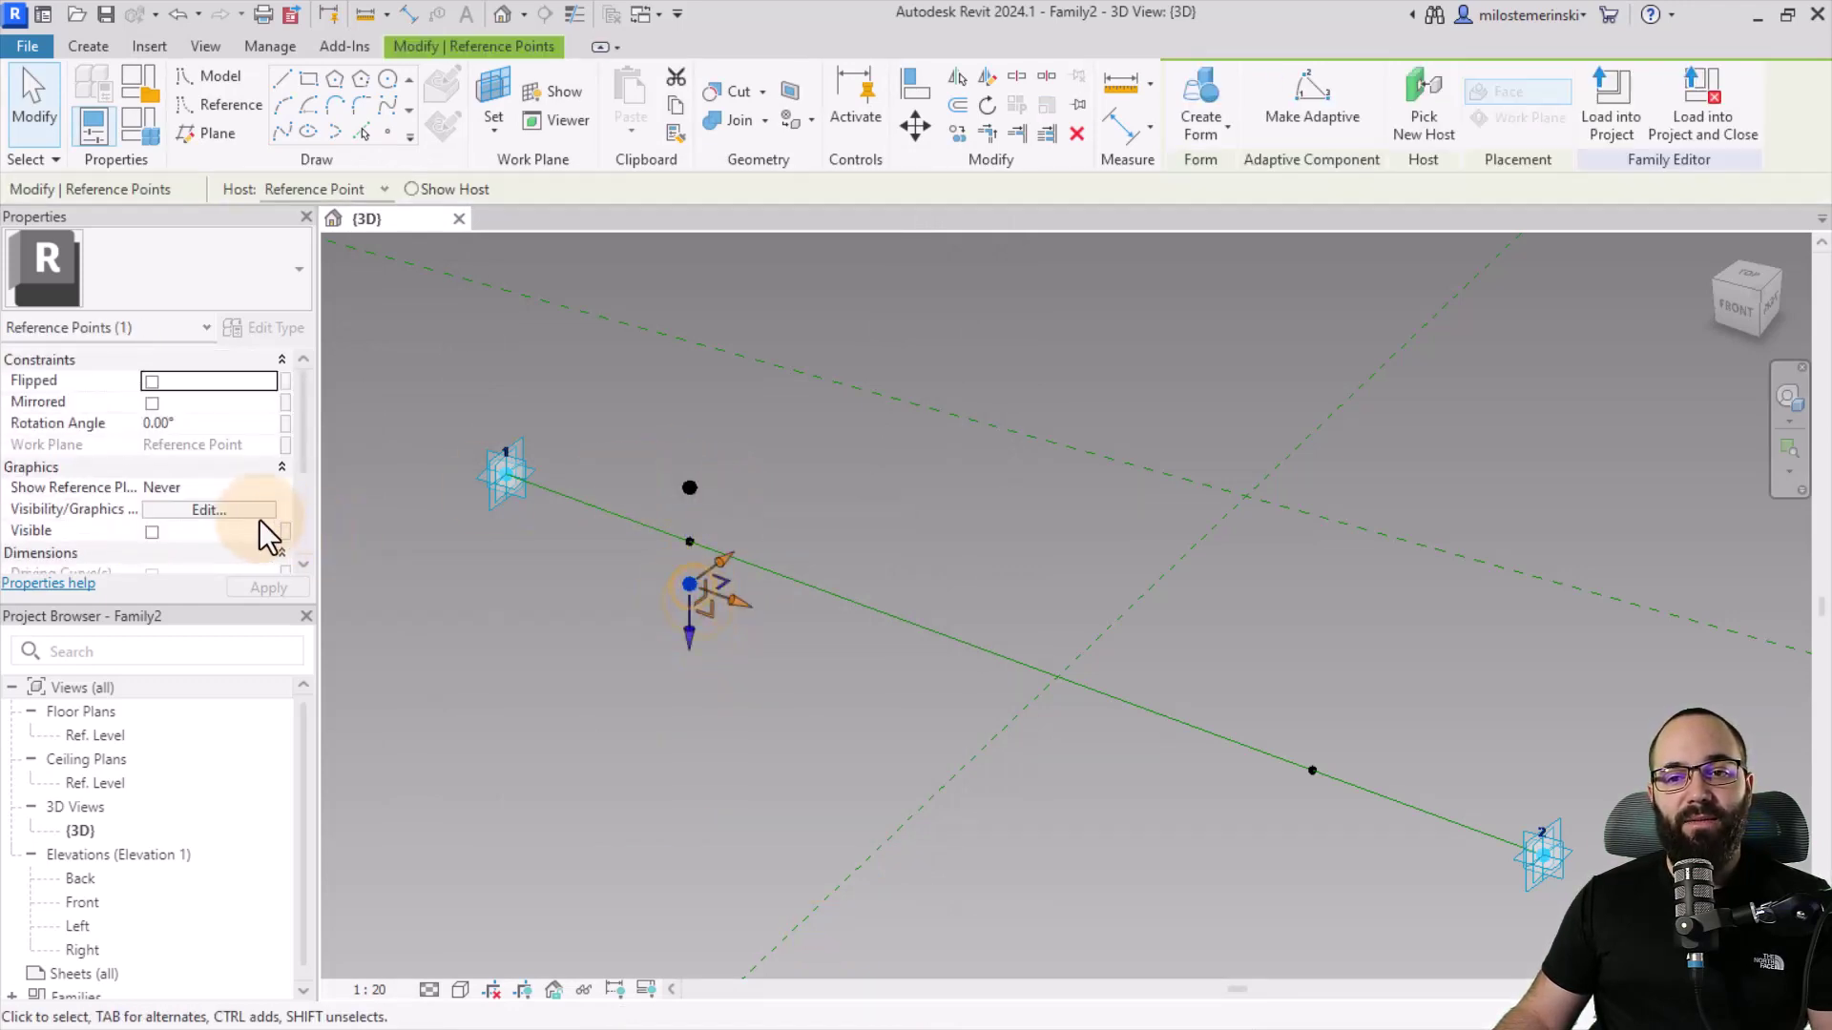
pyautogui.scroll(-3, 191, 523)
pyautogui.click(598, 644)
# Step: Associate the upper reference point's Offset with a new instance family parameter named Radius negative
pyautogui.click(690, 488)
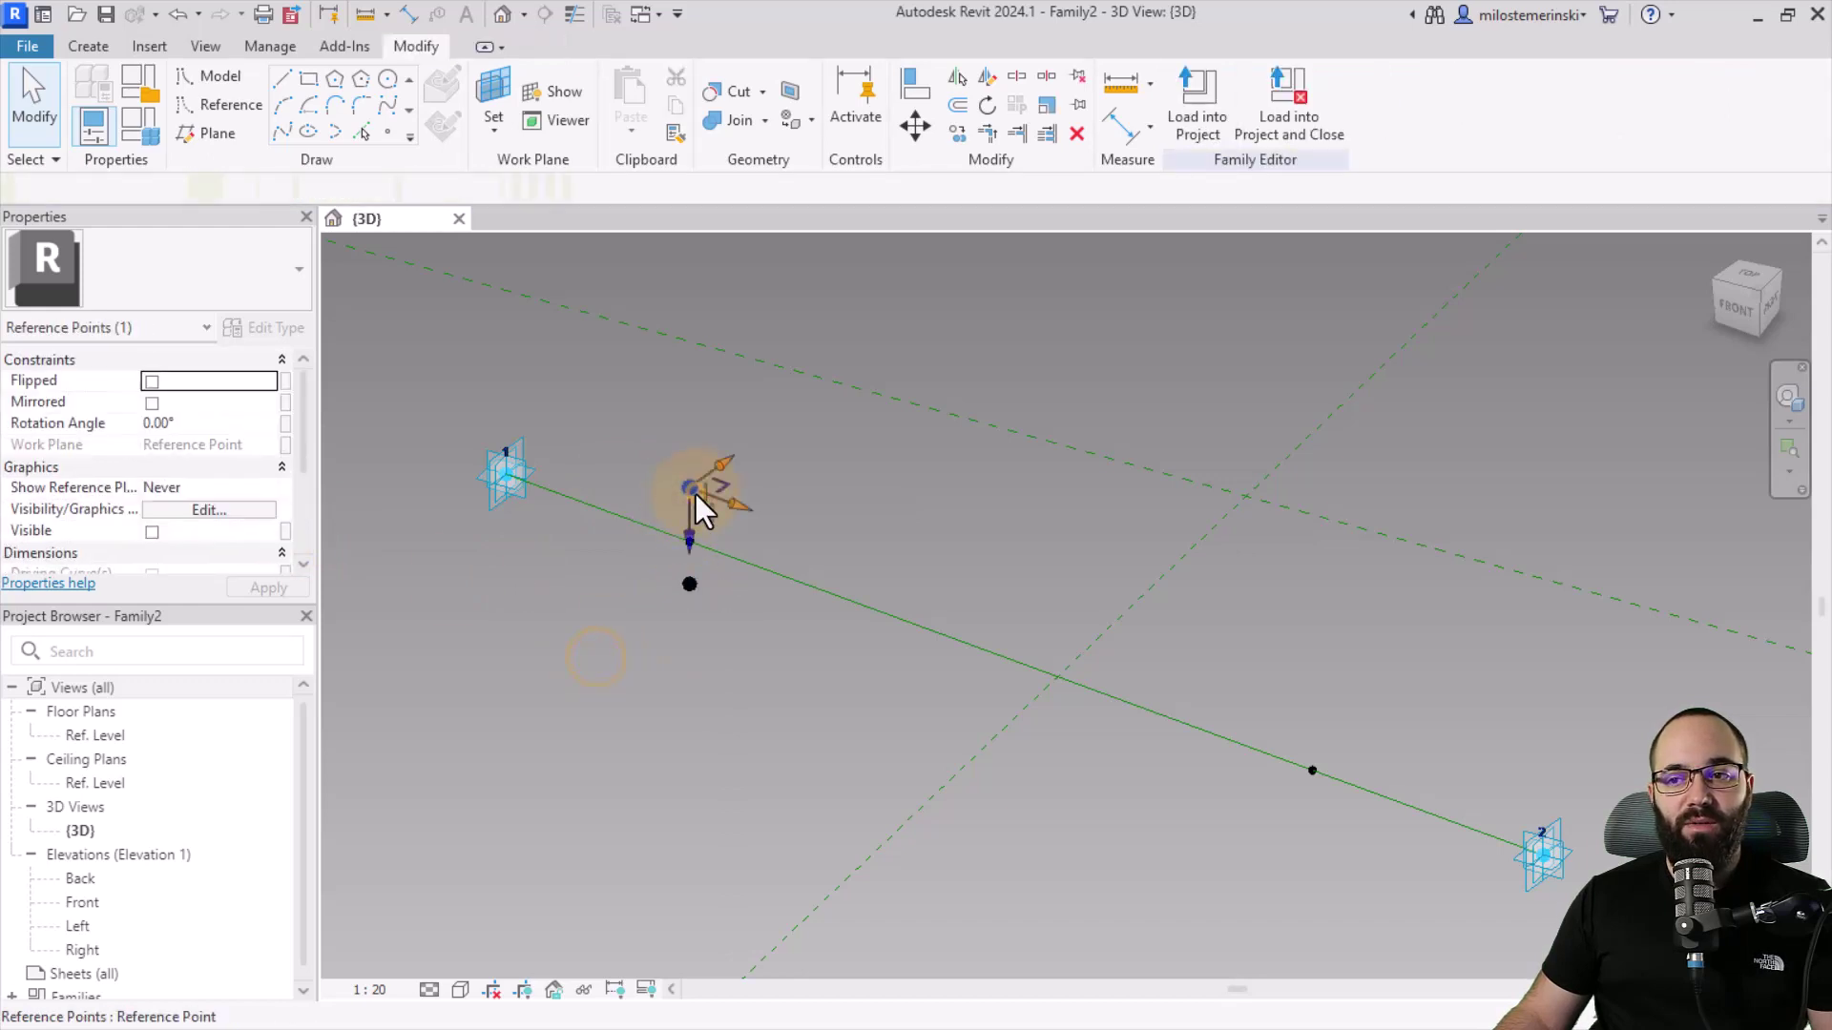
pyautogui.scroll(-1, 204, 482)
pyautogui.scroll(-1, 205, 499)
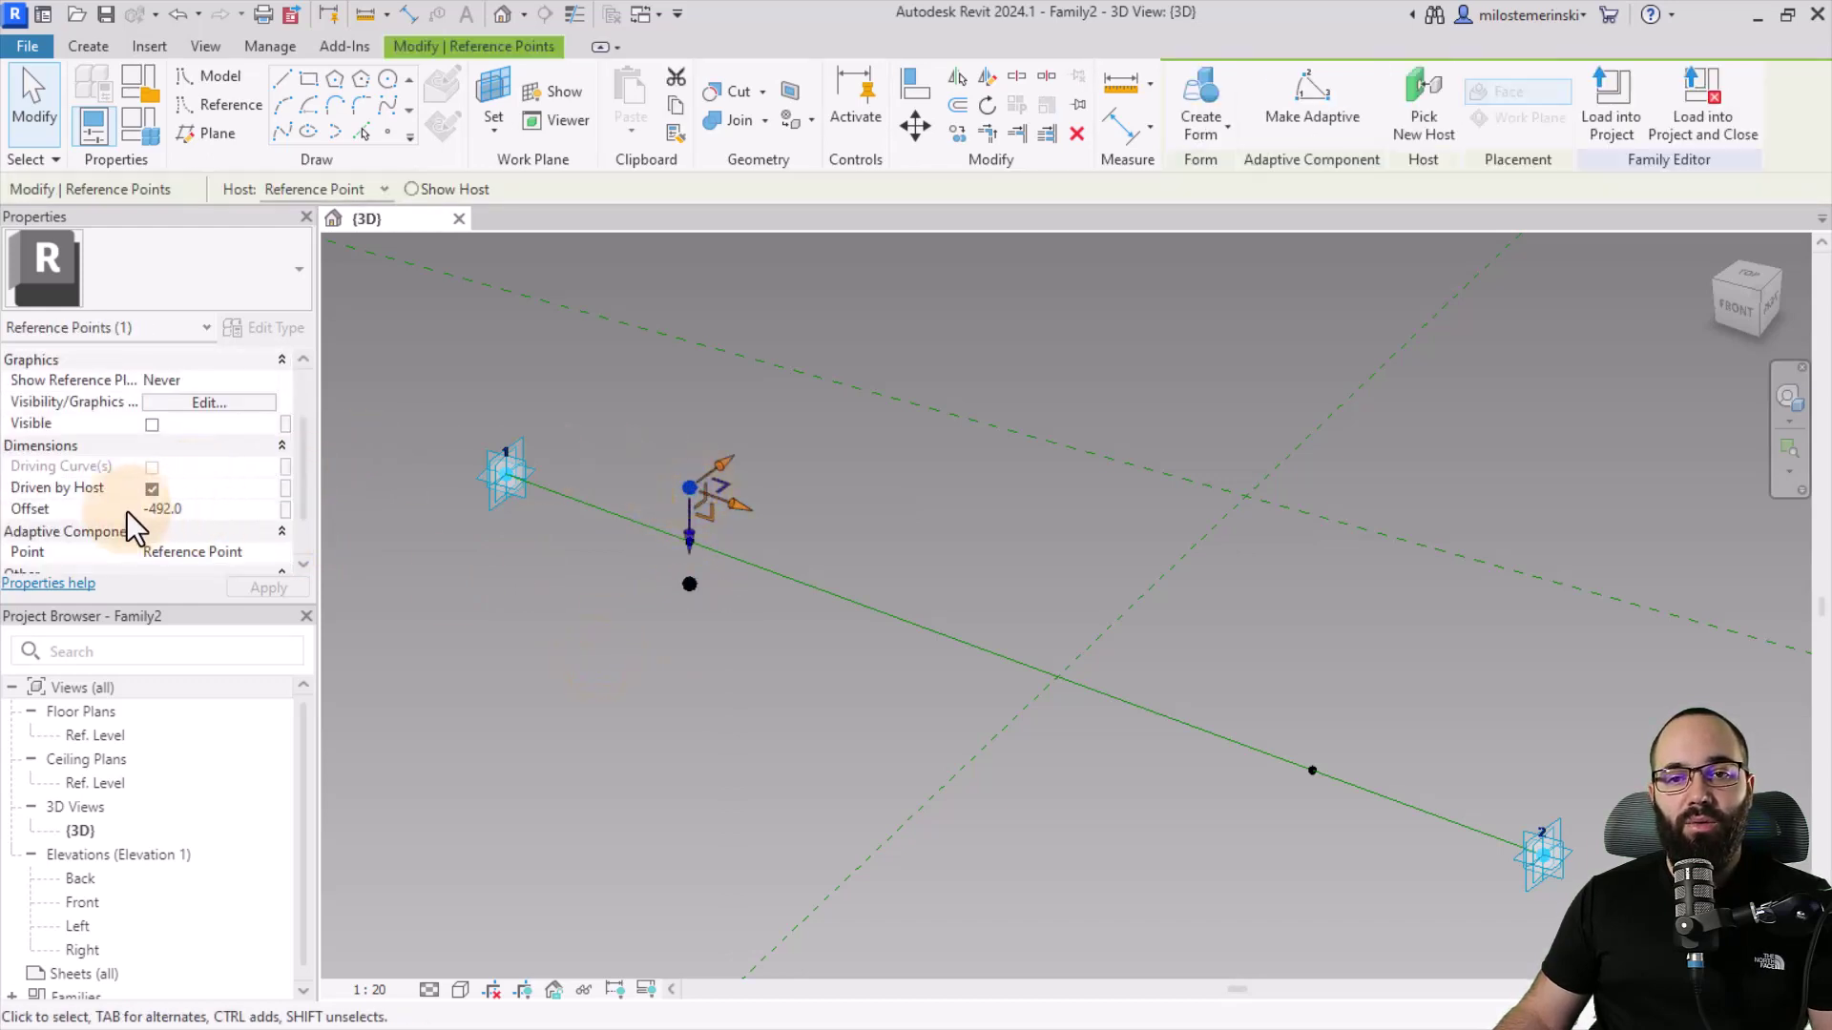
pyautogui.click(285, 511)
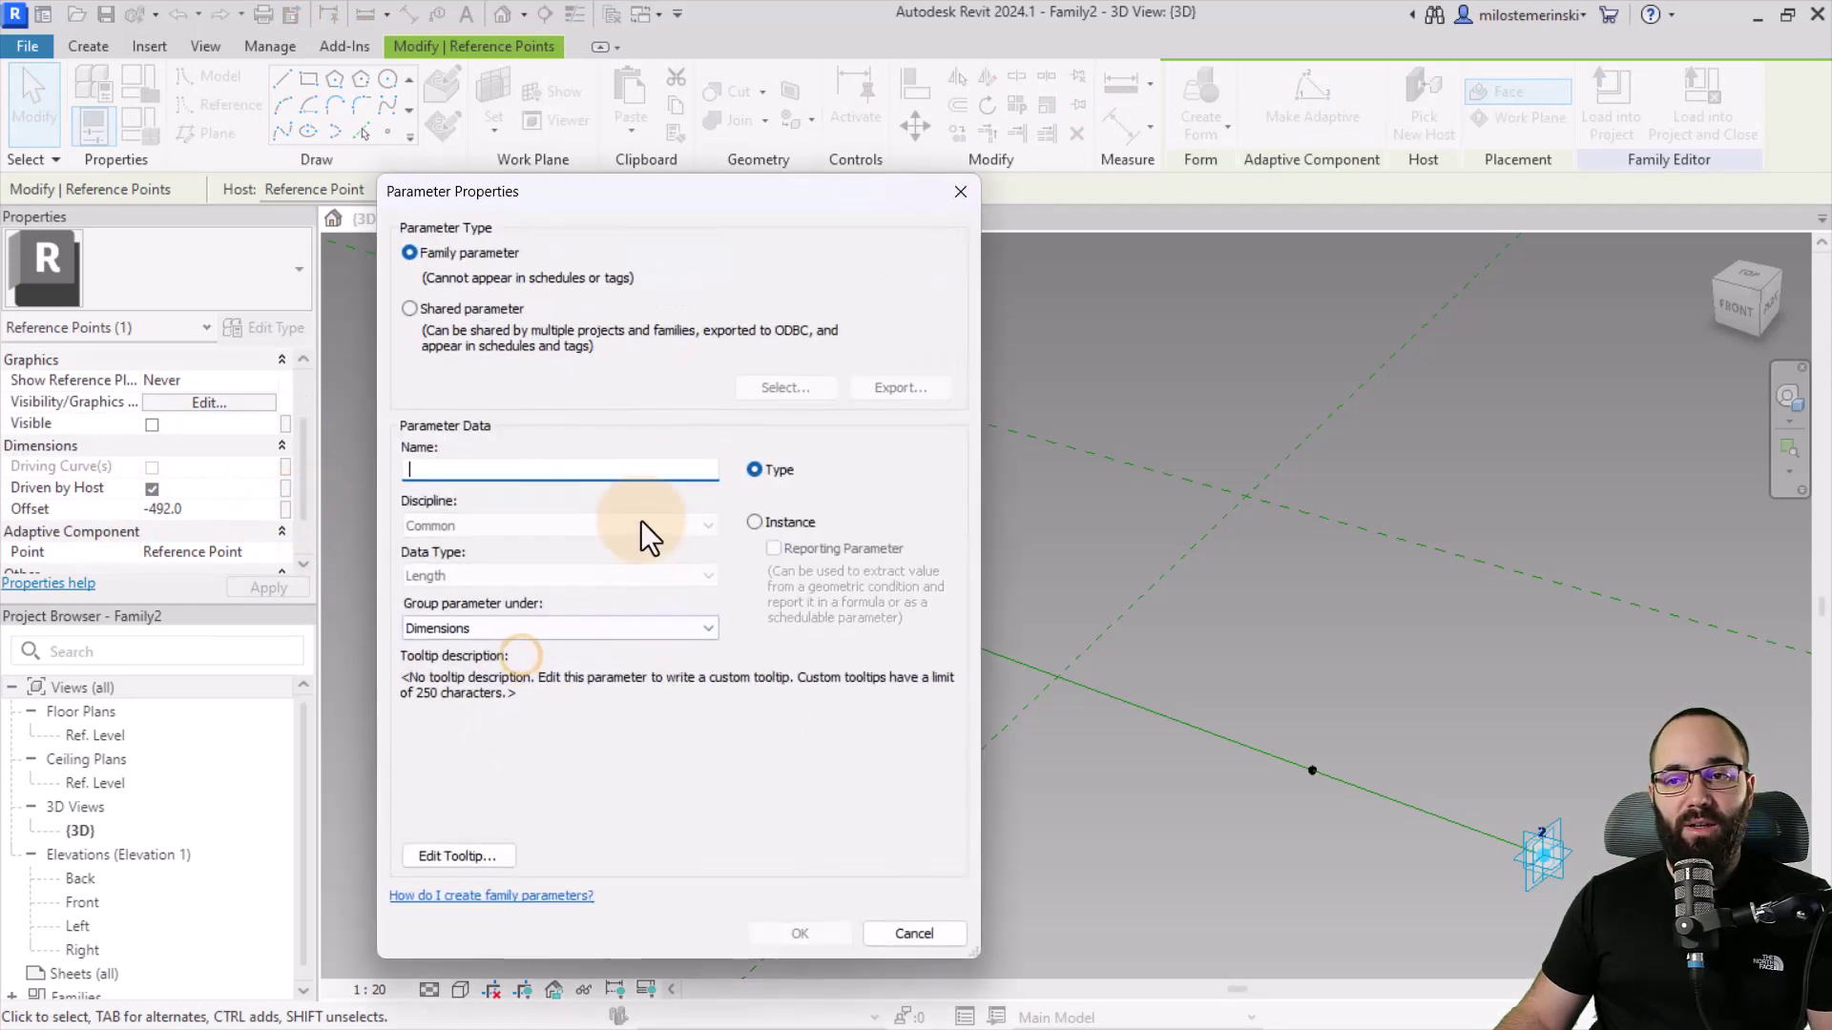
pyautogui.click(516, 658)
pyautogui.write('Radius negative')
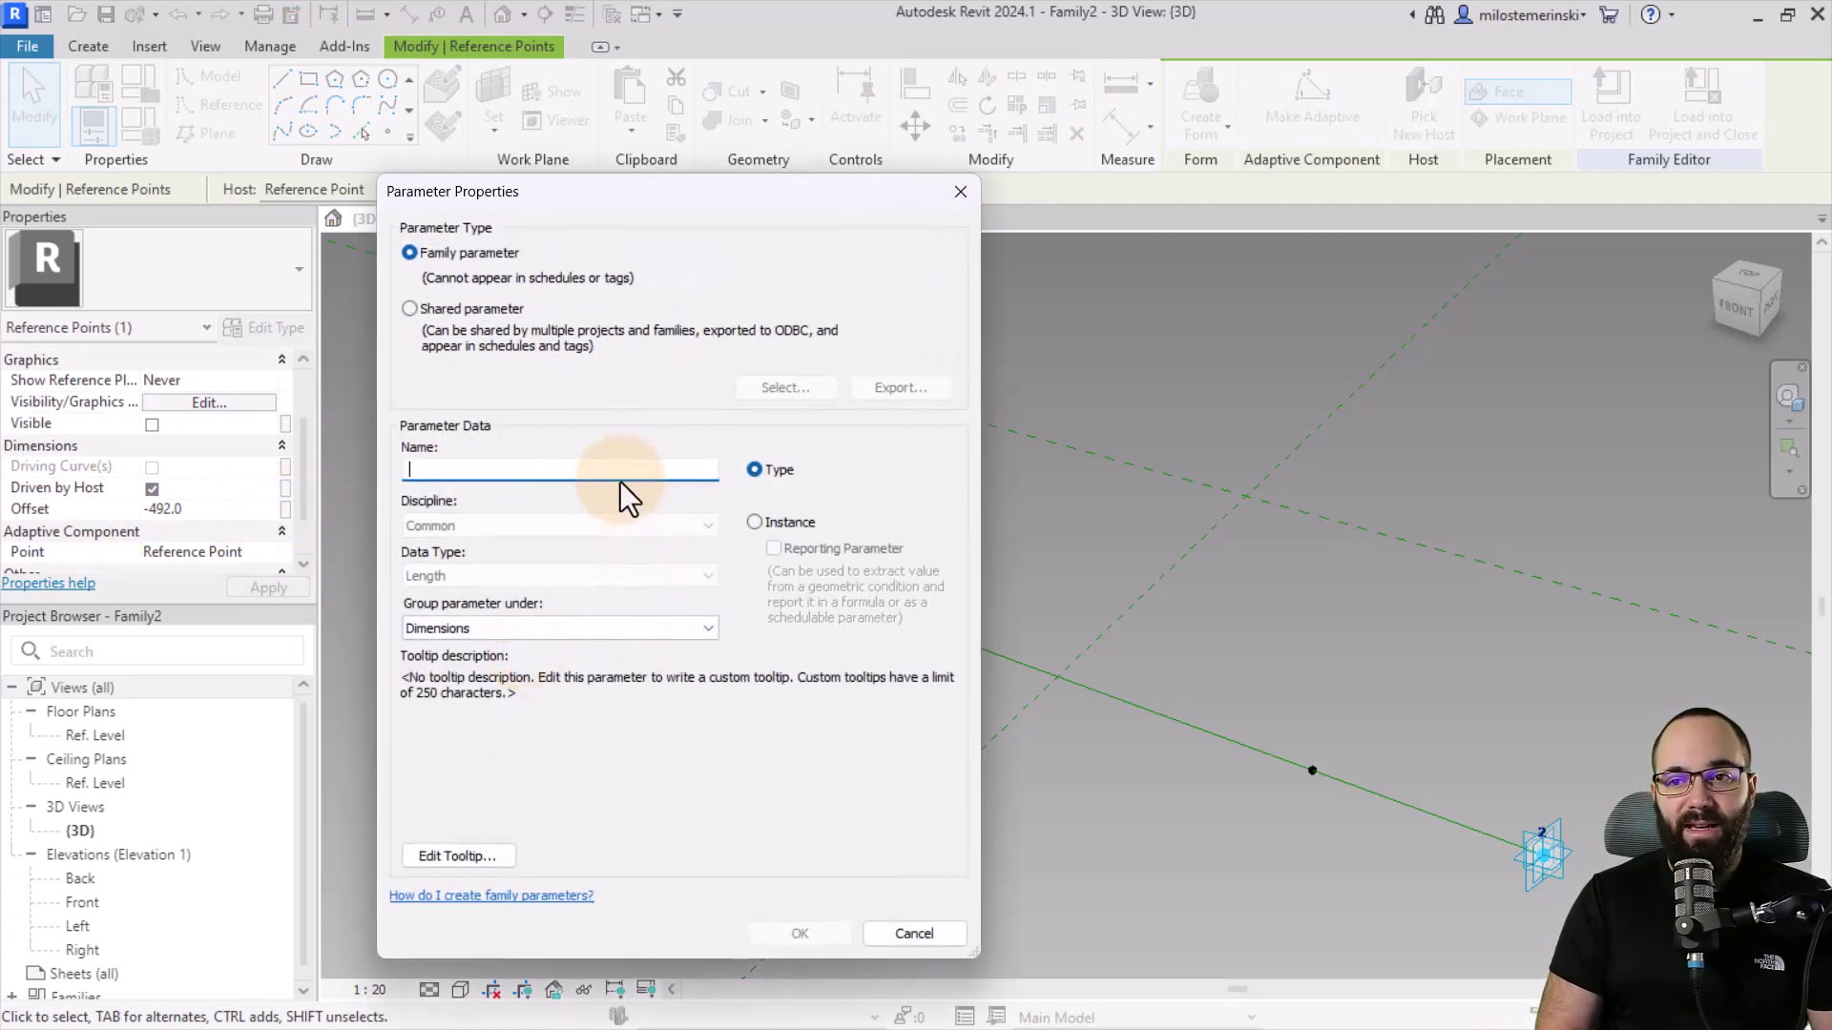
pyautogui.click(758, 521)
pyautogui.click(797, 940)
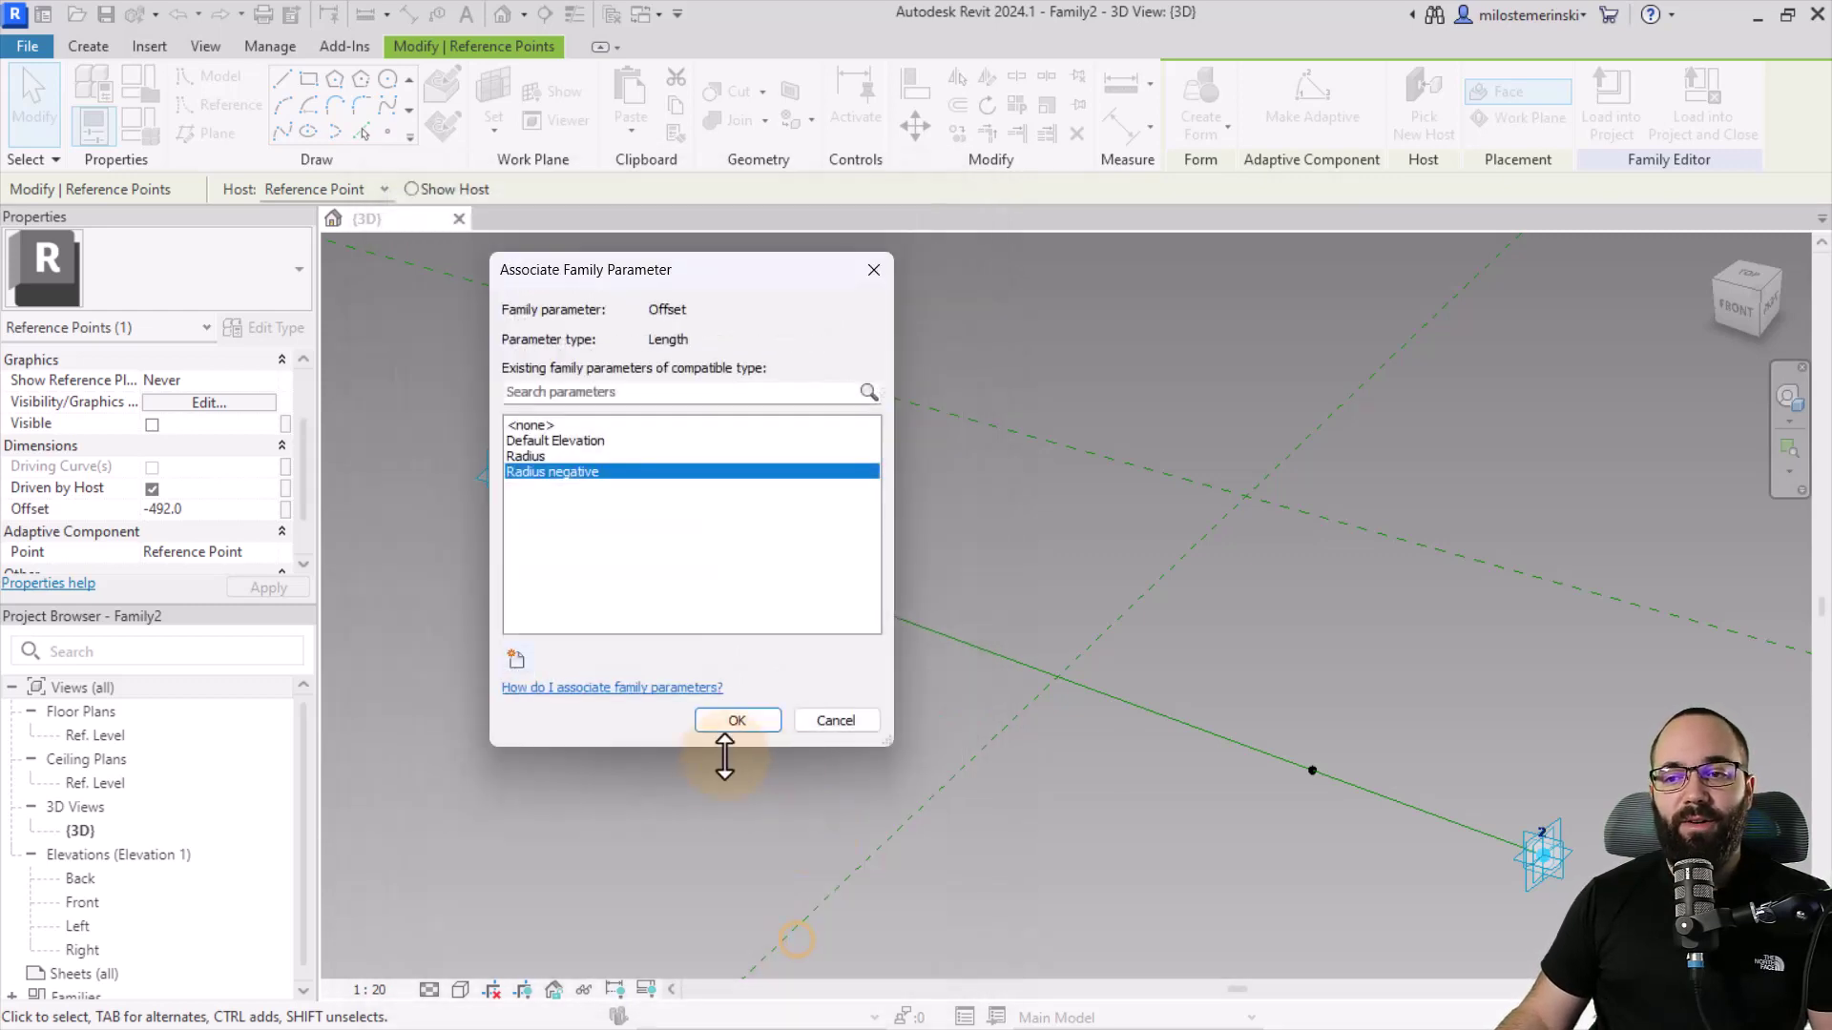
pyautogui.click(731, 722)
pyautogui.click(700, 770)
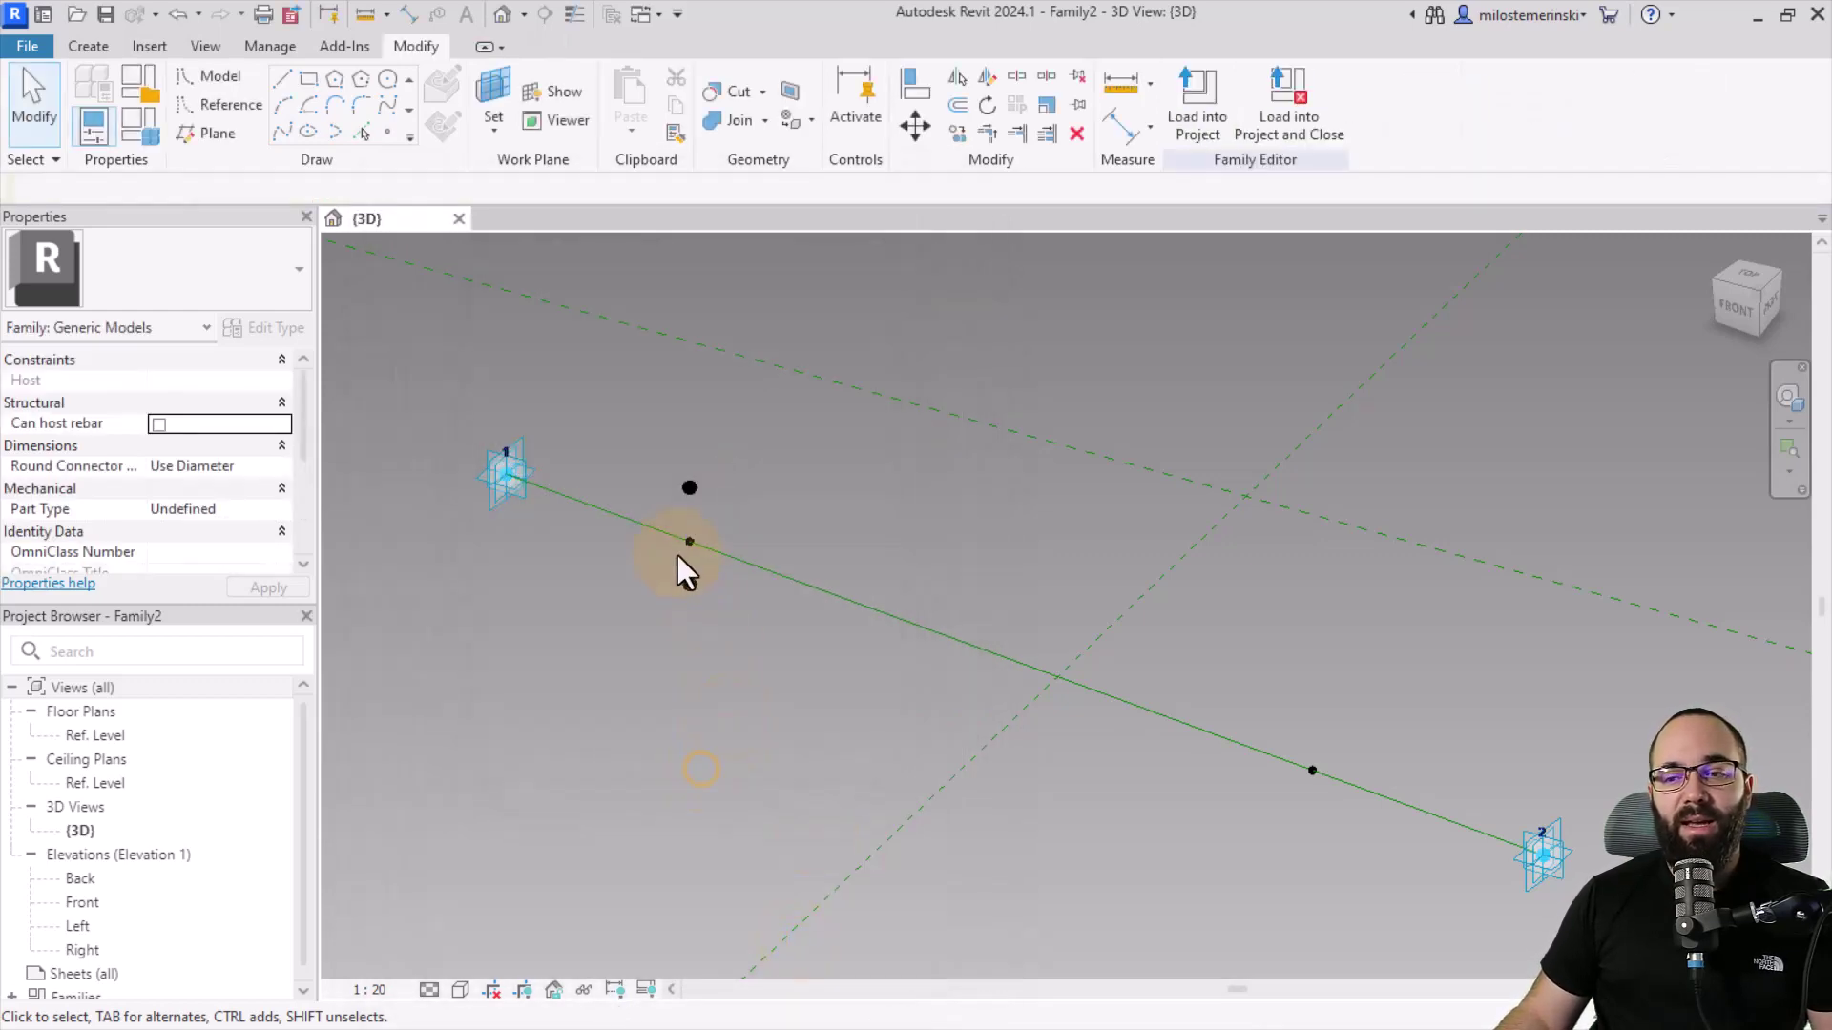
# Step: Set the formula of the Radius negative family parameter to -Radius and apply it
pyautogui.moveTo(687, 593)
pyautogui.keyDown('shift'); pyautogui.mouseDown(button='middle')
pyautogui.moveTo(731, 630)
pyautogui.moveTo(695, 601)
pyautogui.mouseUp(button='middle'); pyautogui.keyUp('shift')
pyautogui.scroll(2, 694, 587)
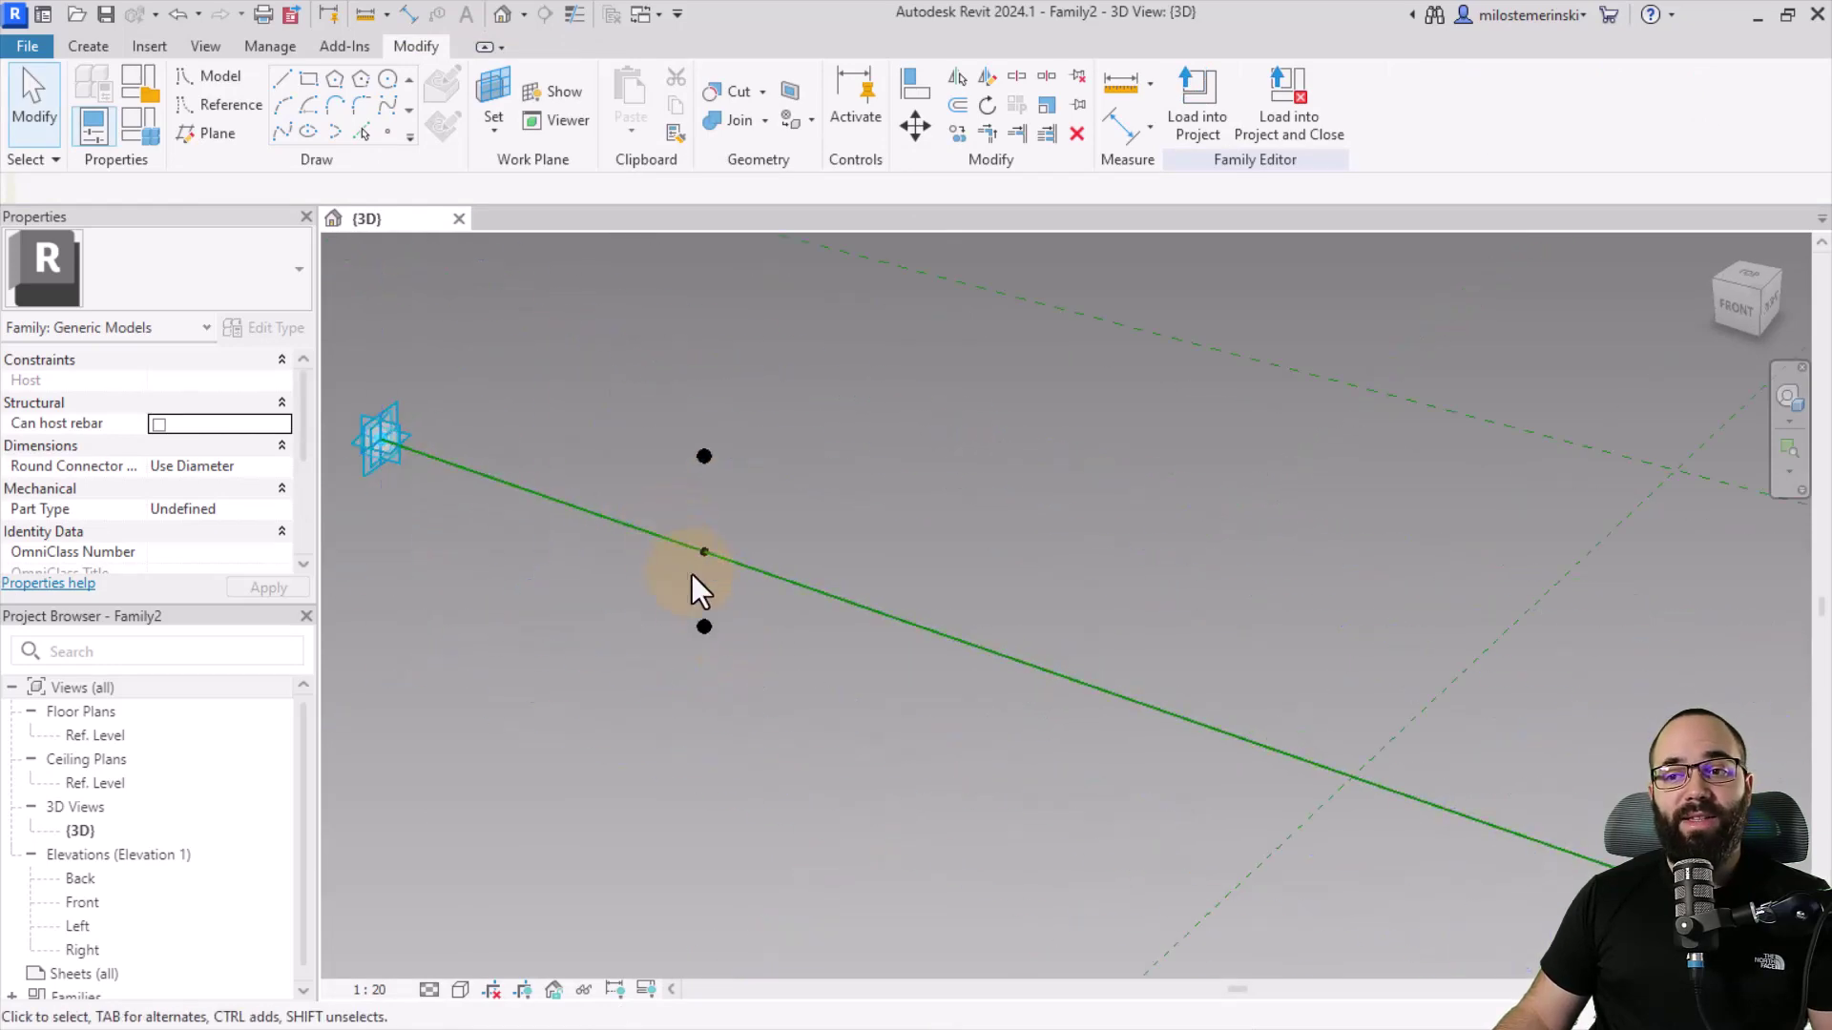
pyautogui.click(150, 139)
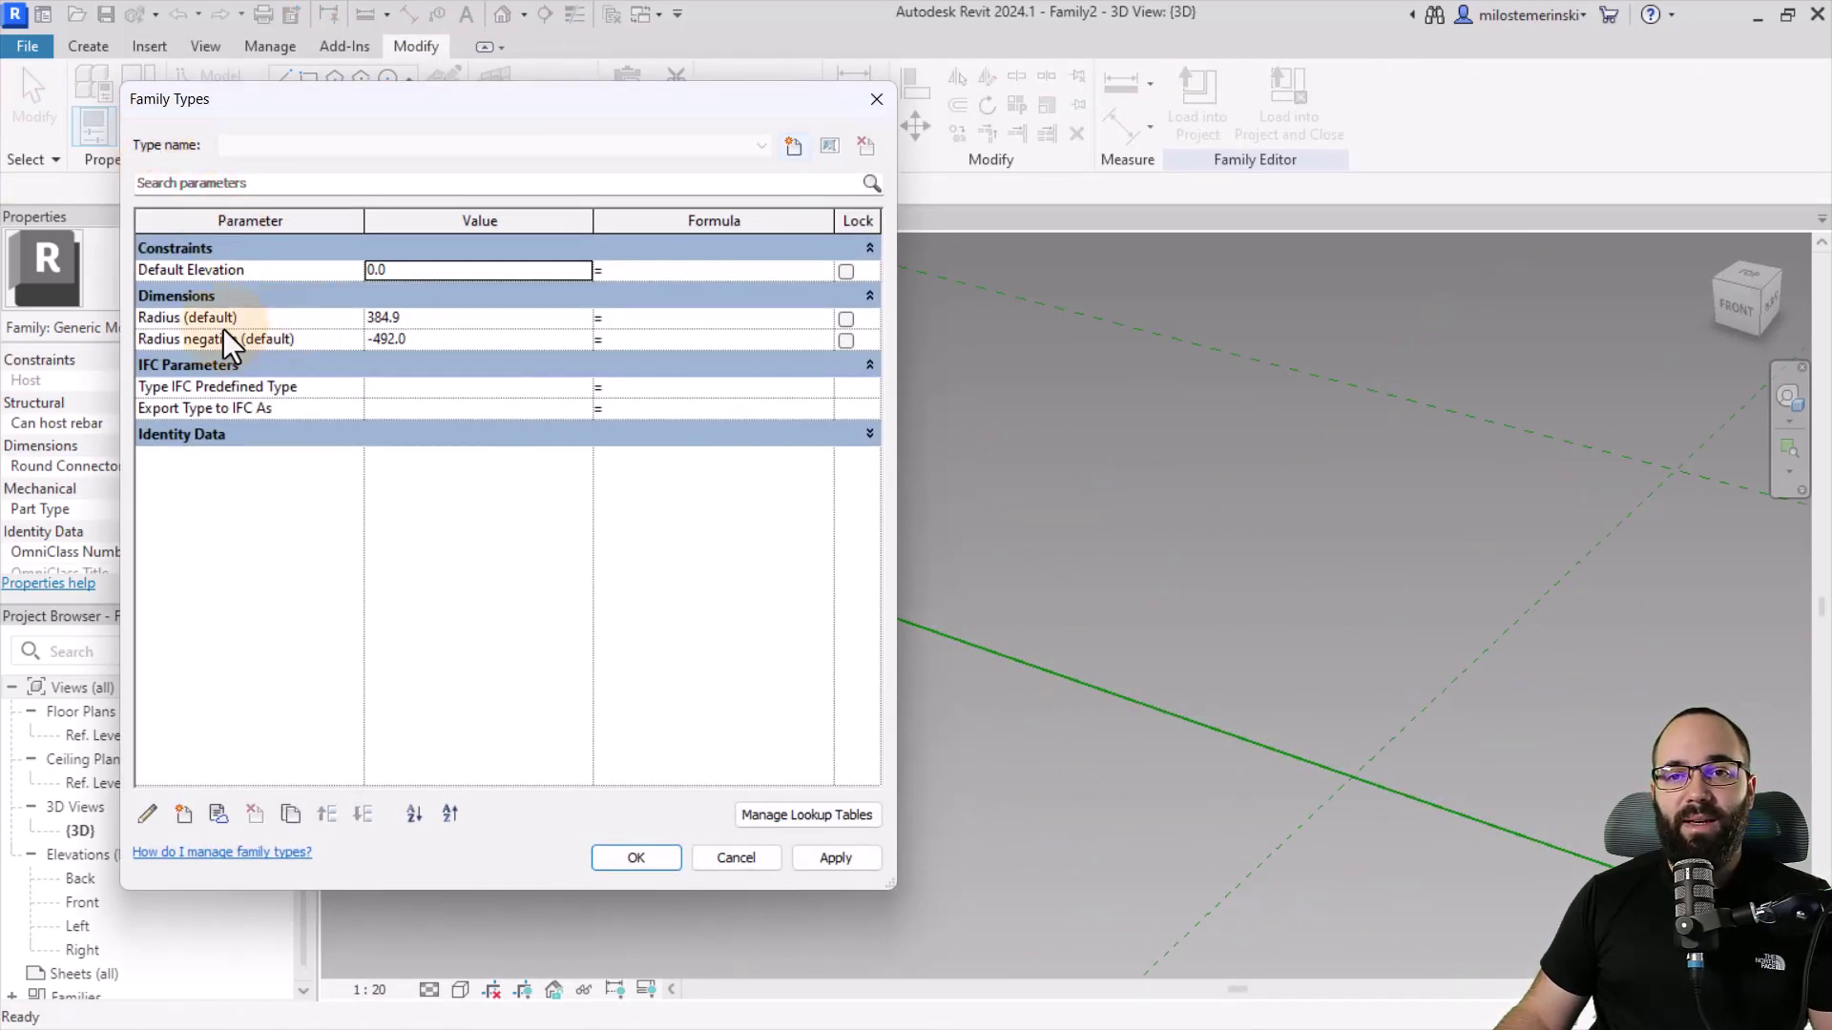
pyautogui.click(180, 318)
pyautogui.moveTo(182, 318); pyautogui.dragTo(98, 324)
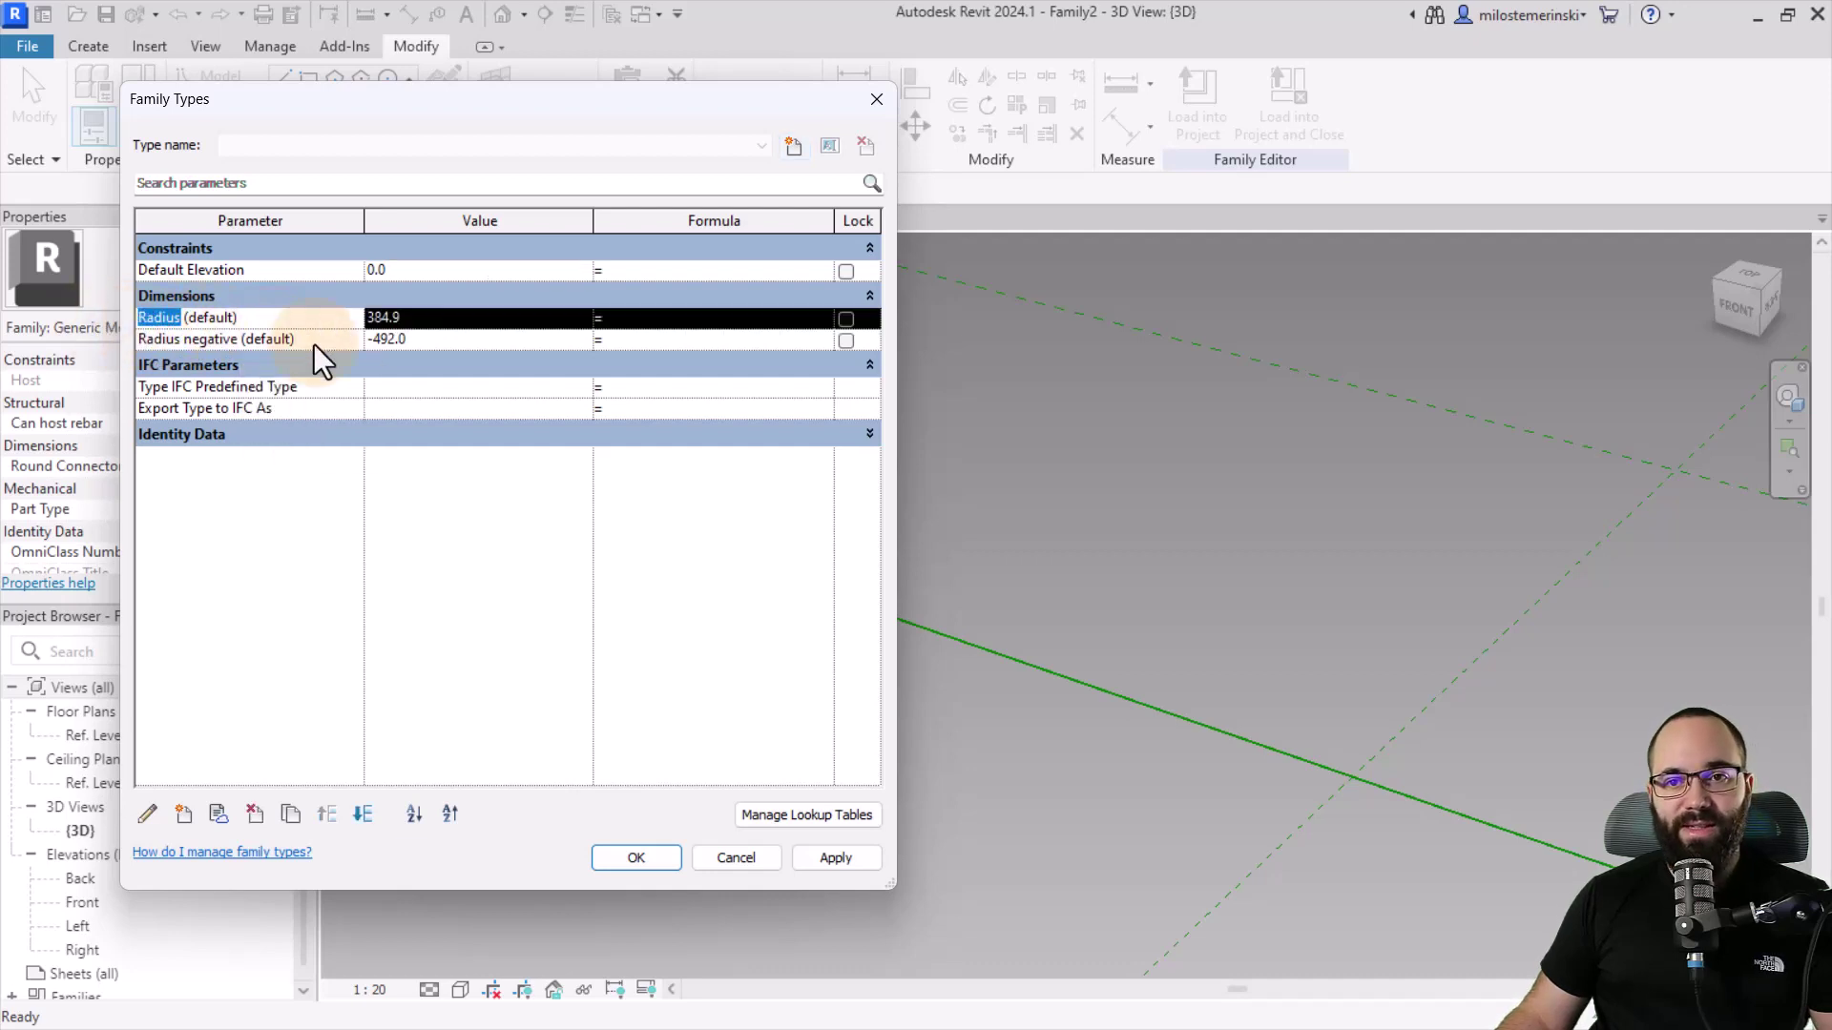
pyautogui.click(655, 346)
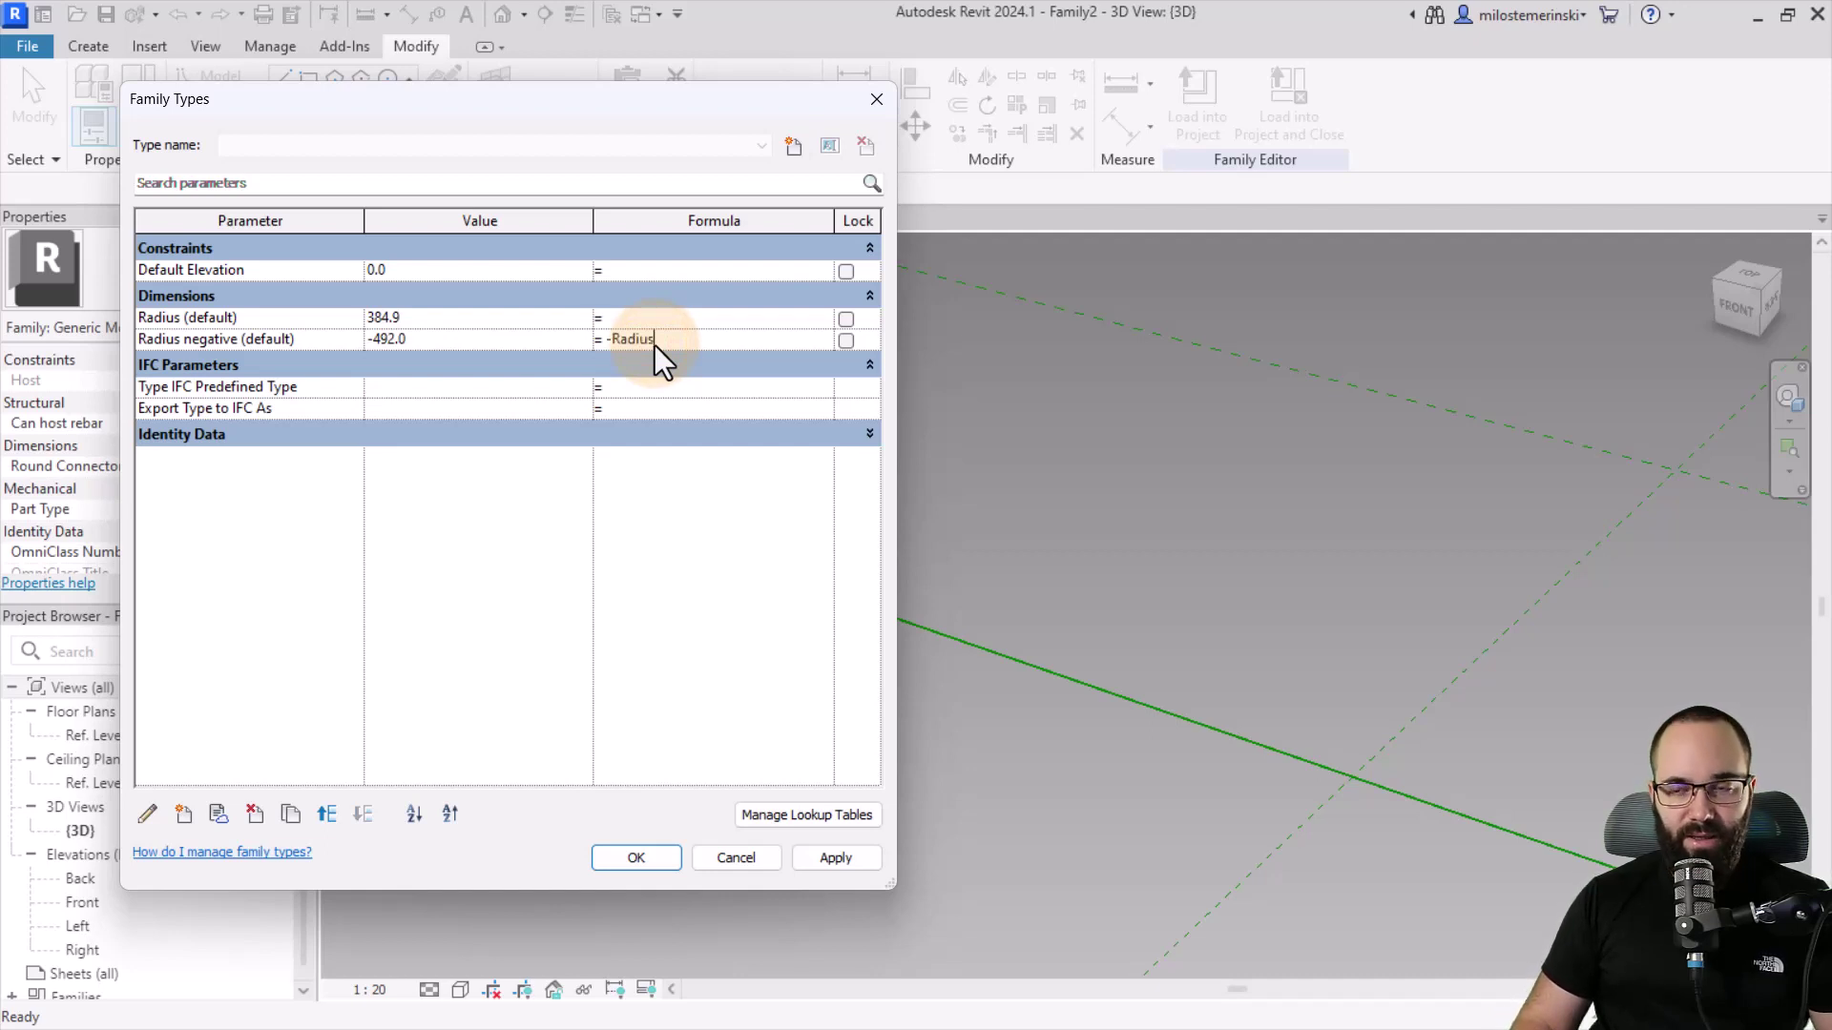
pyautogui.click(865, 868)
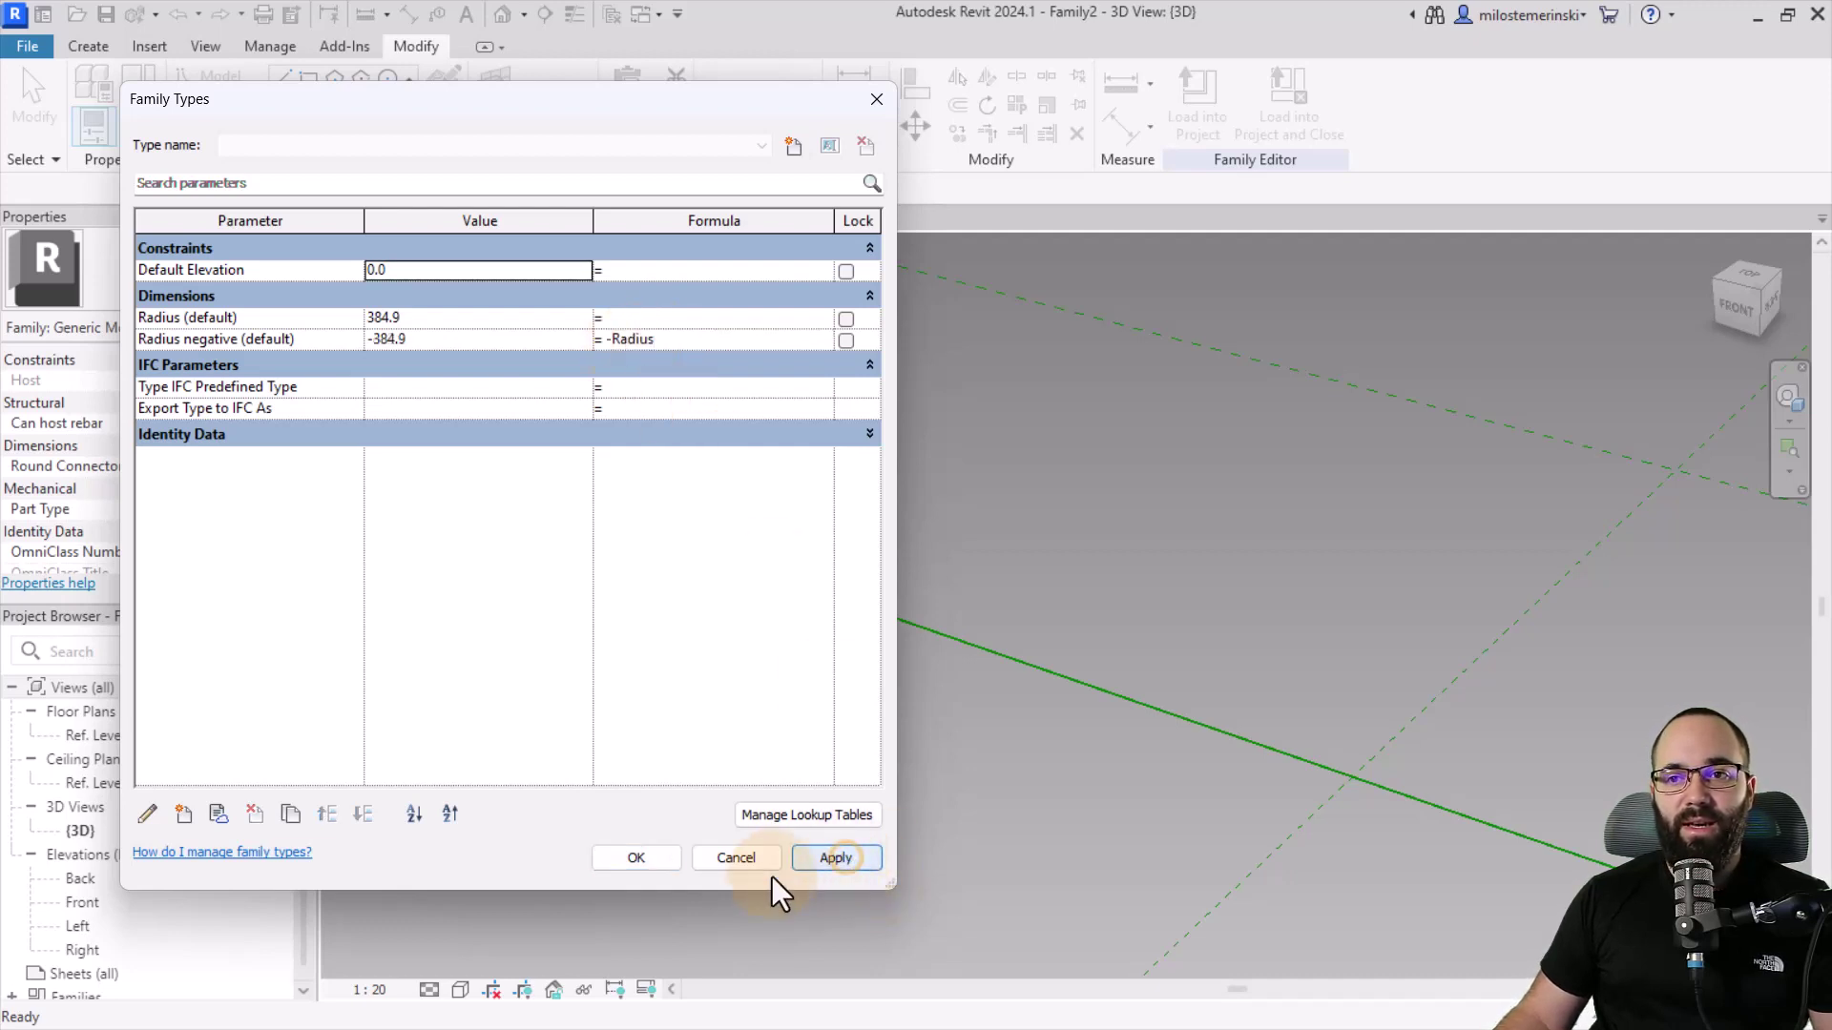
# Step: Set the Radius family parameter to 400 and apply the change to the family
pyautogui.click(417, 318)
pyautogui.write('400')
pyautogui.press('Tab')
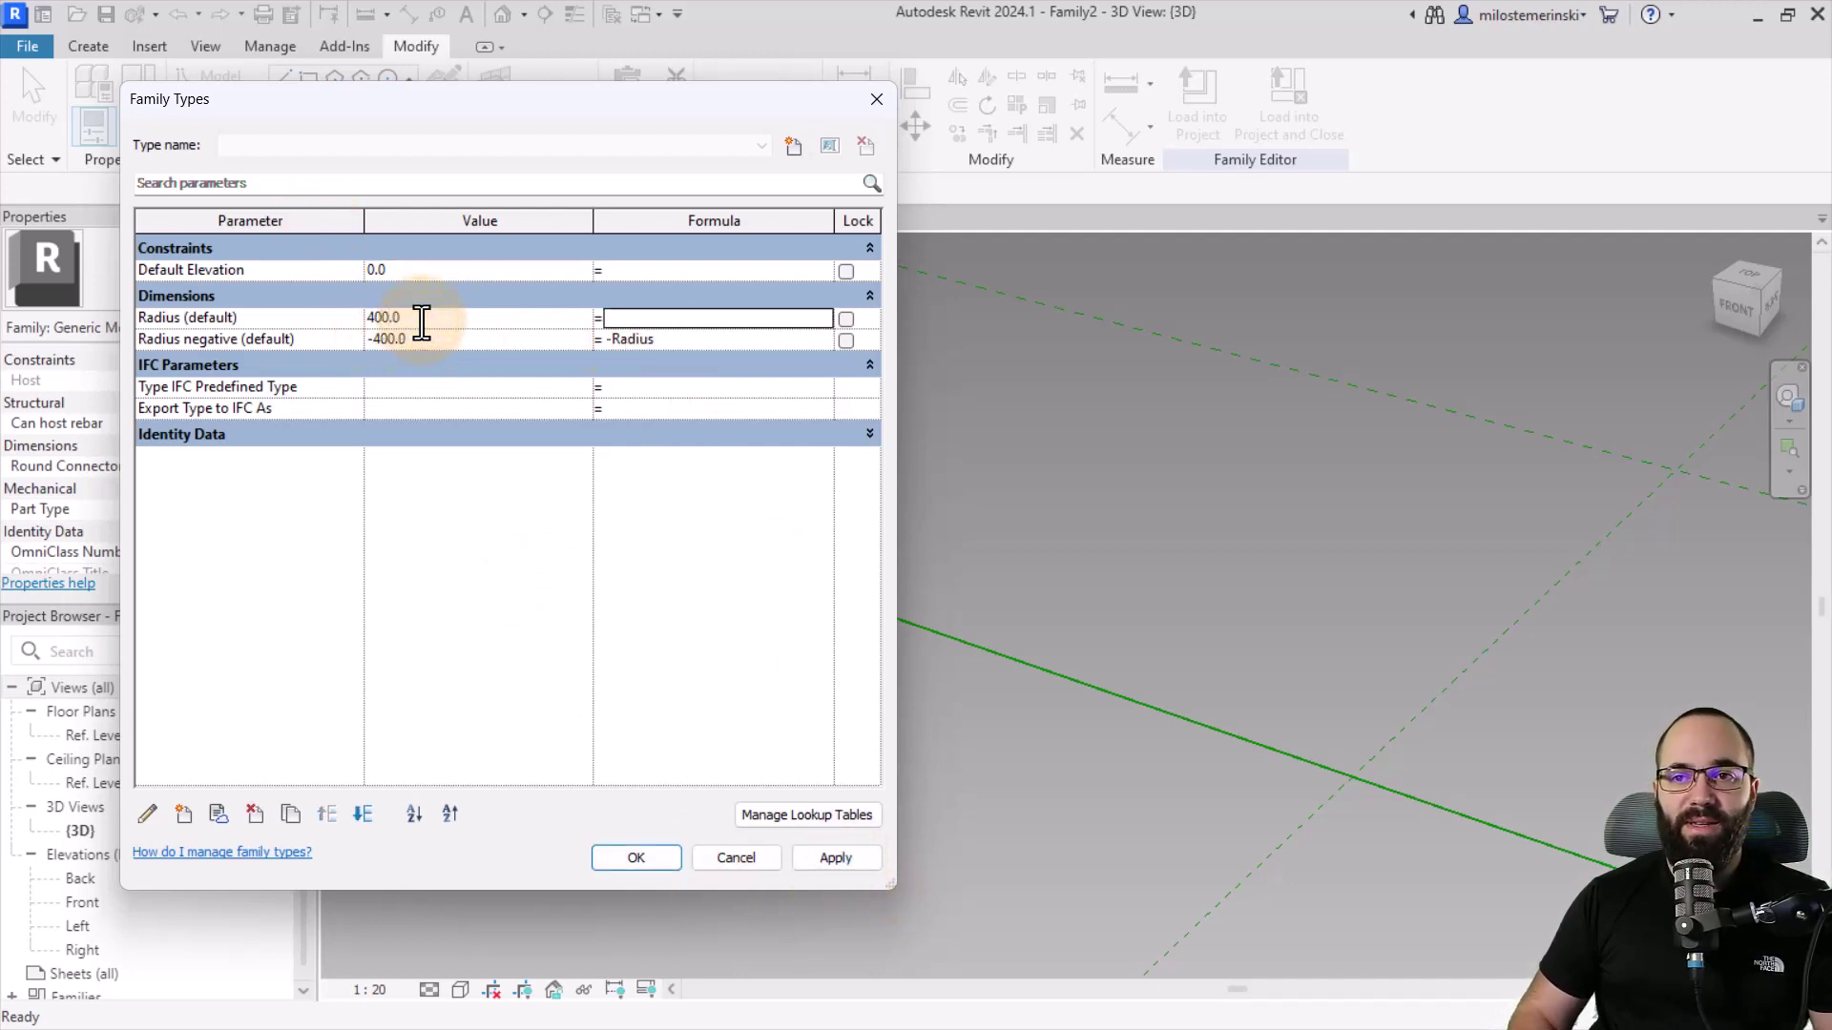
pyautogui.click(830, 862)
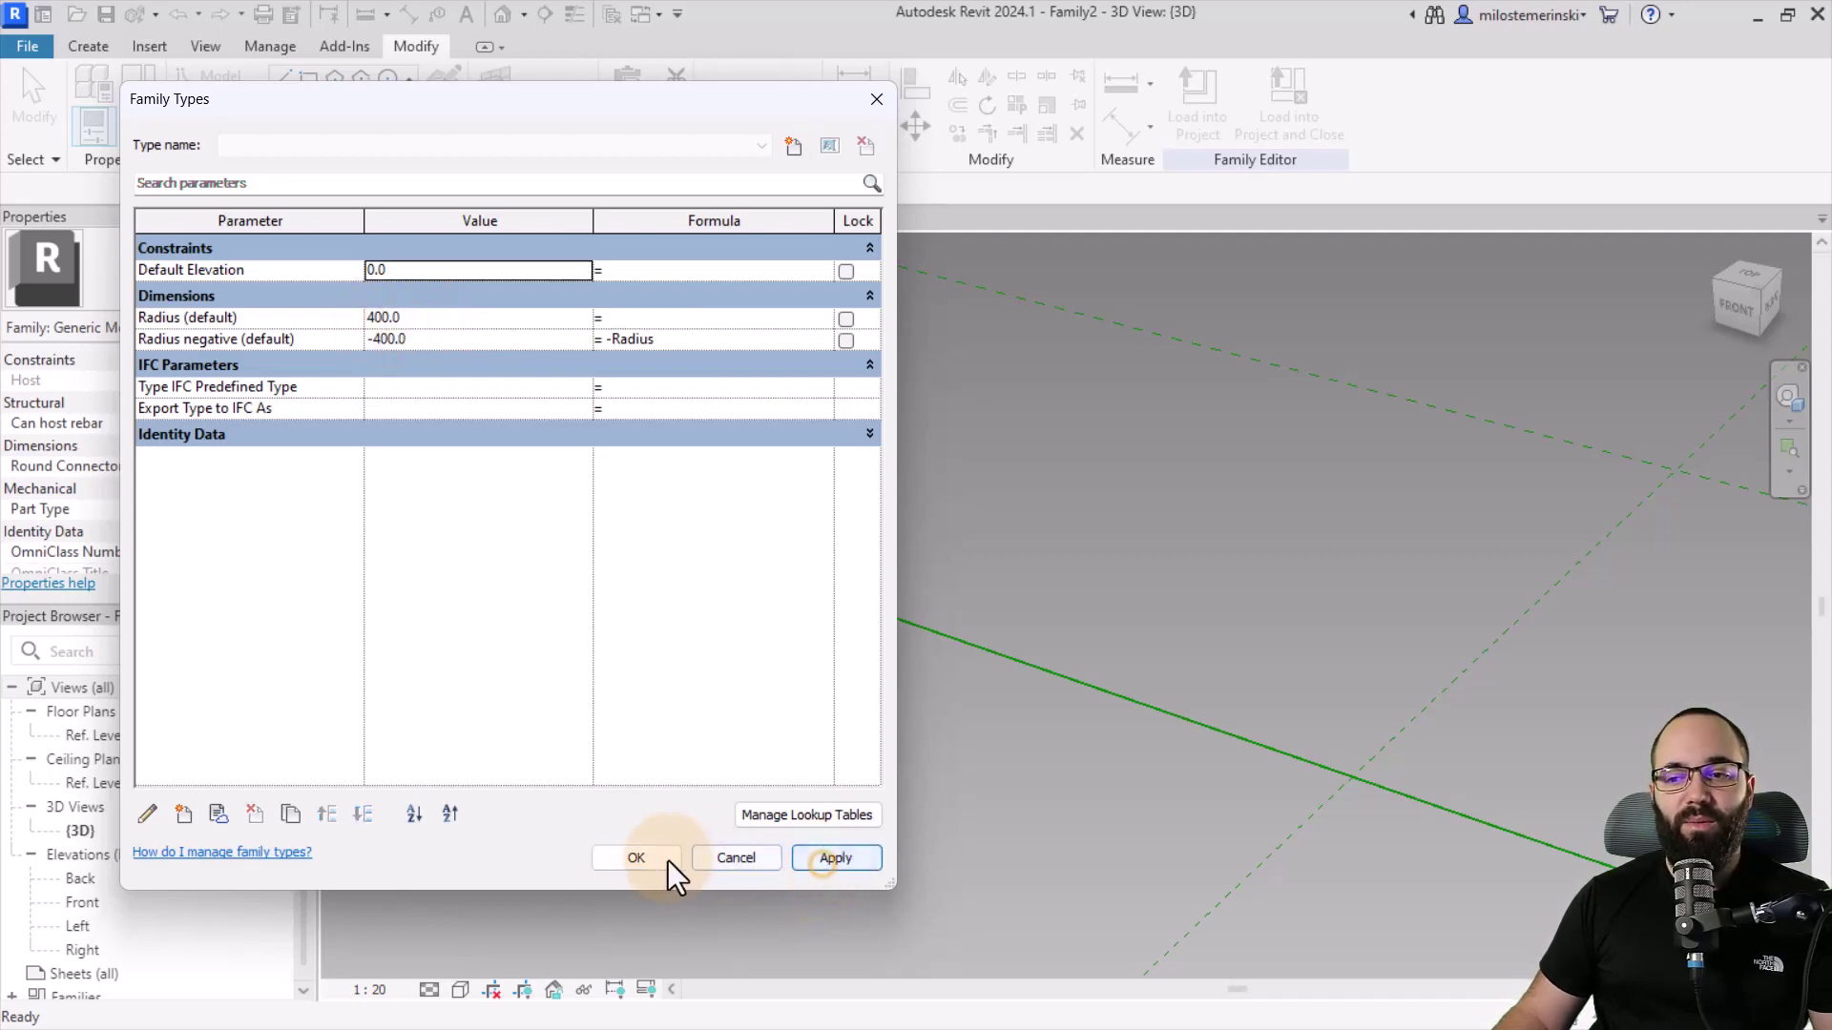
pyautogui.click(663, 858)
# Step: Test the parameter link by moving the lower reference point near adaptive point 1 slightly along its vertical axis
pyautogui.click(703, 630)
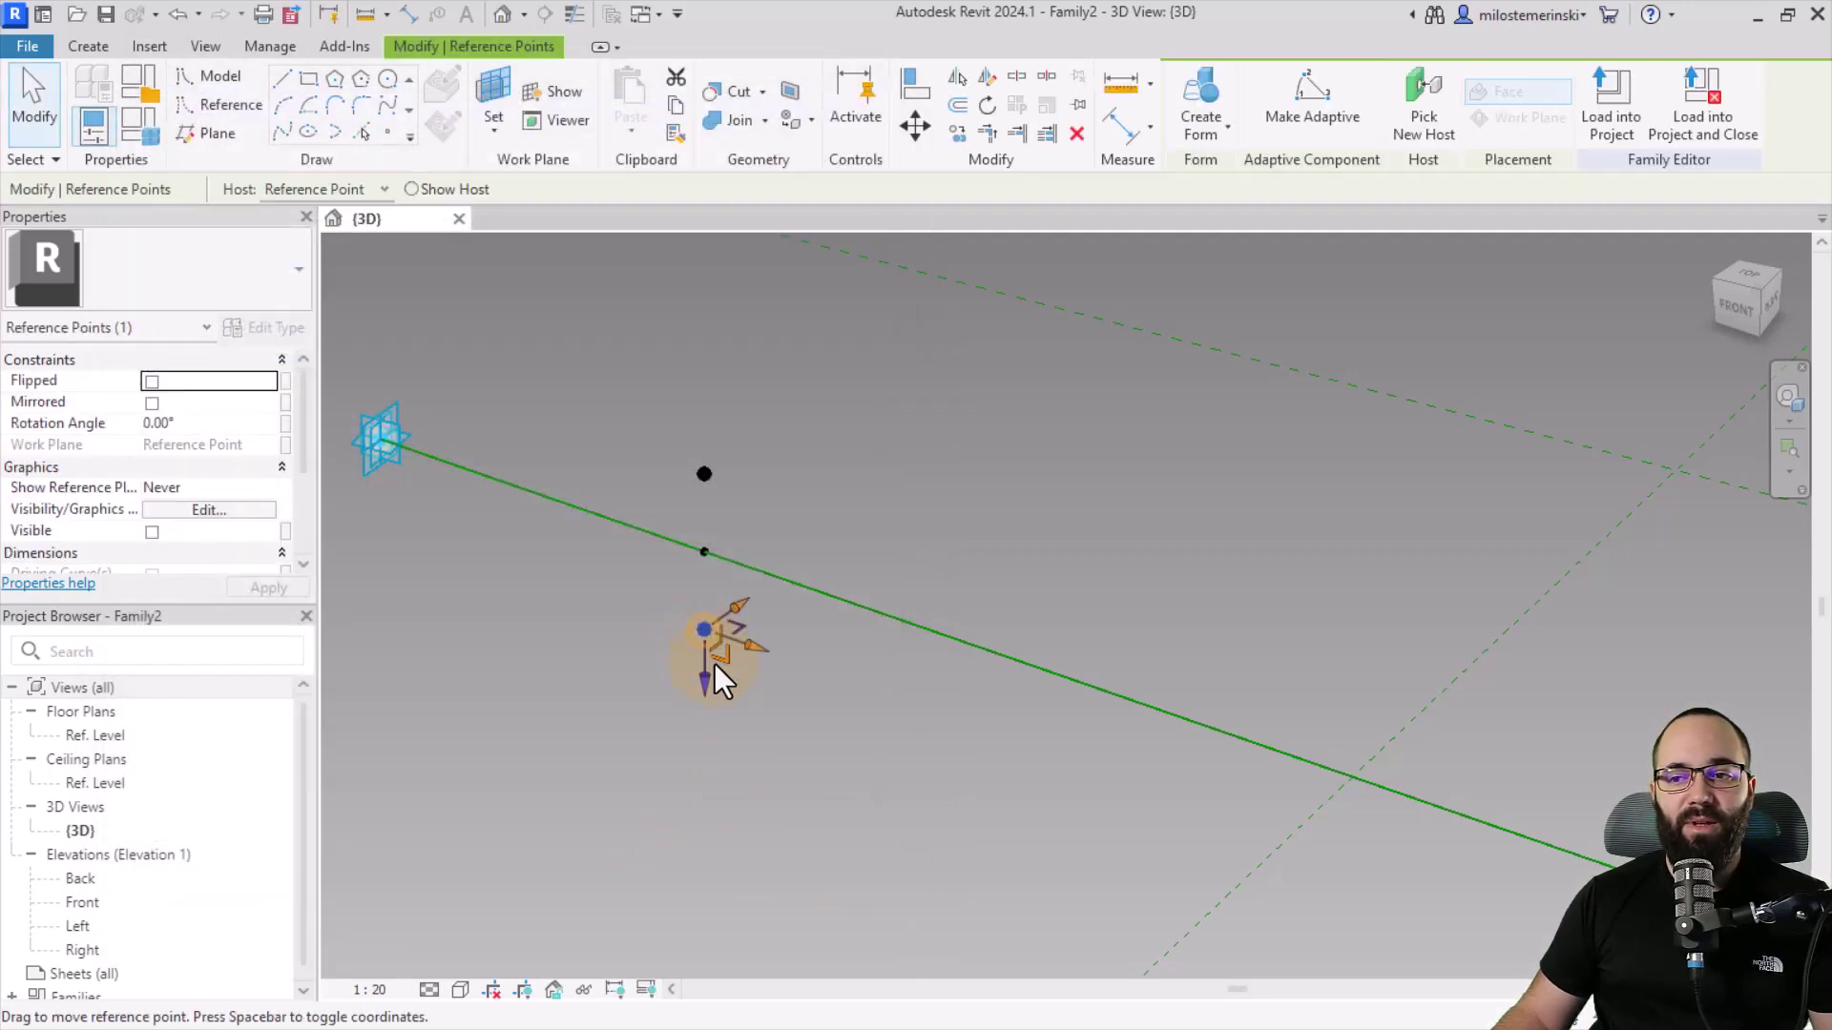
pyautogui.moveTo(706, 691)
pyautogui.mouseDown()
pyautogui.moveTo(707, 720)
pyautogui.moveTo(707, 689)
pyautogui.mouseUp()
# Step: Reset the Radius family parameter to 400 after the point move and apply it
pyautogui.click(134, 122)
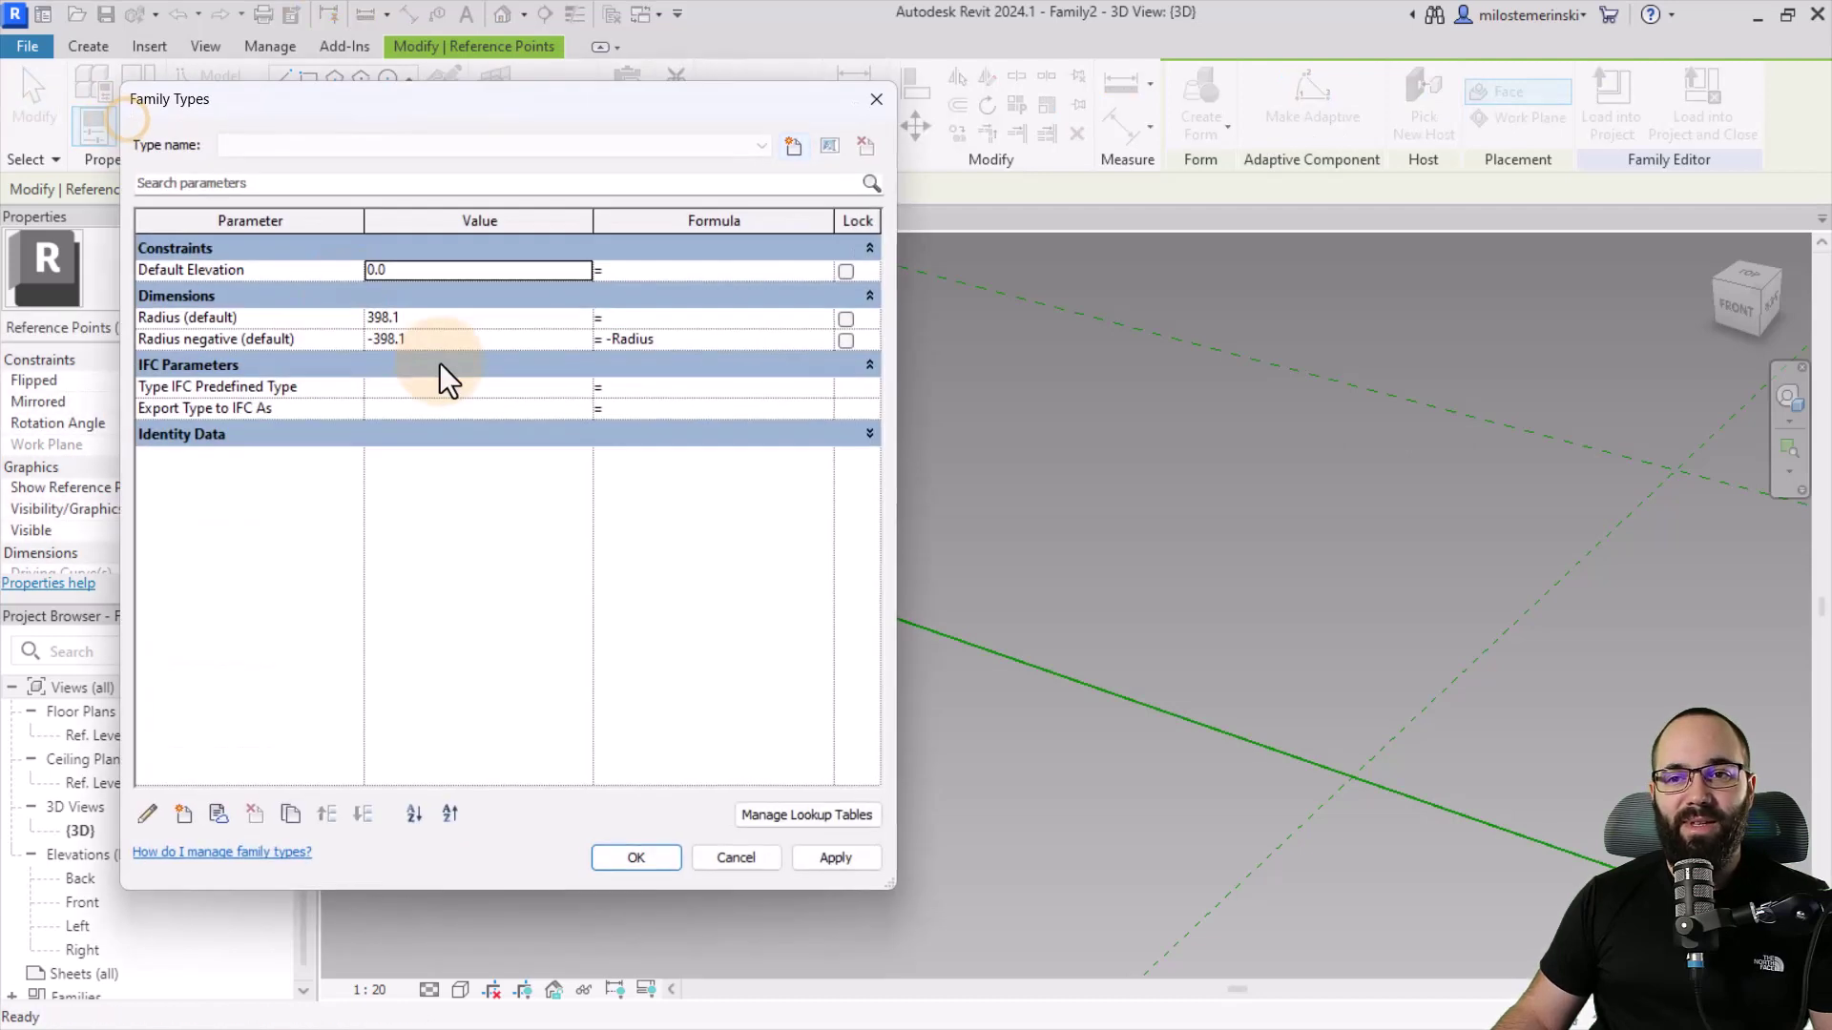
pyautogui.click(422, 340)
pyautogui.click(416, 316)
pyautogui.write('40')
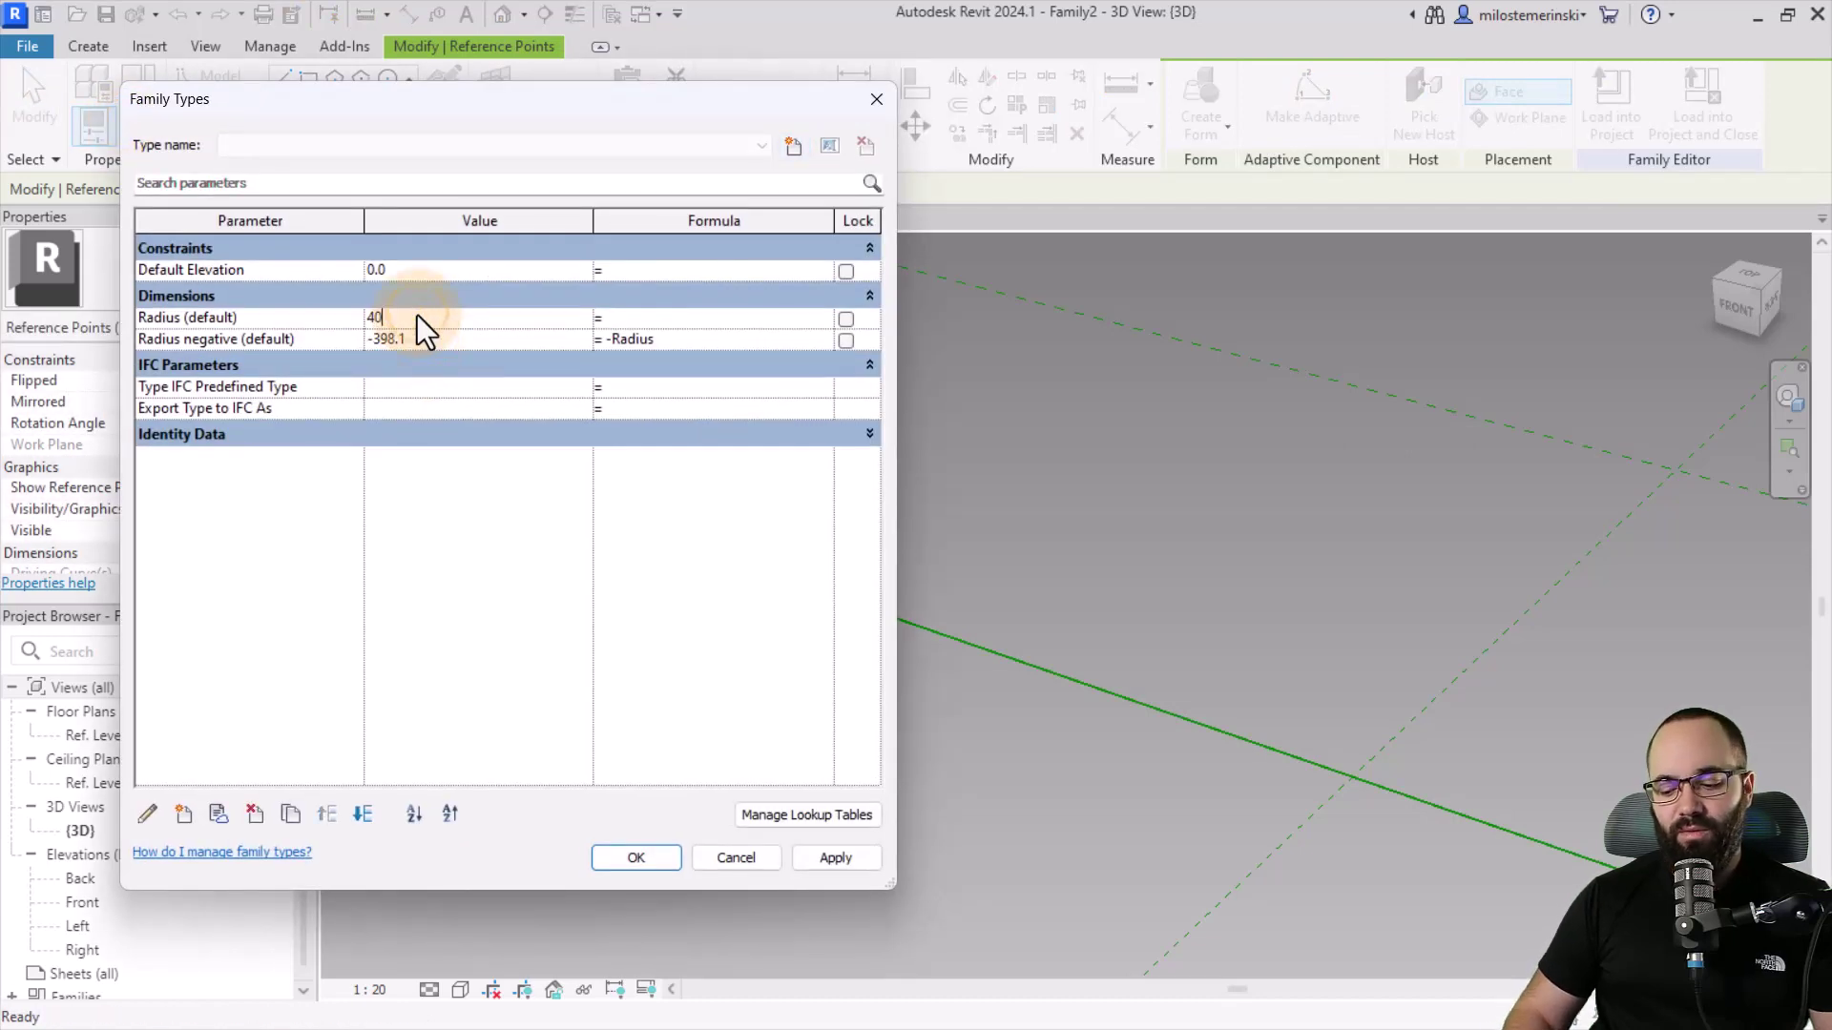
pyautogui.write('0')
pyautogui.press('Tab')
pyautogui.click(836, 858)
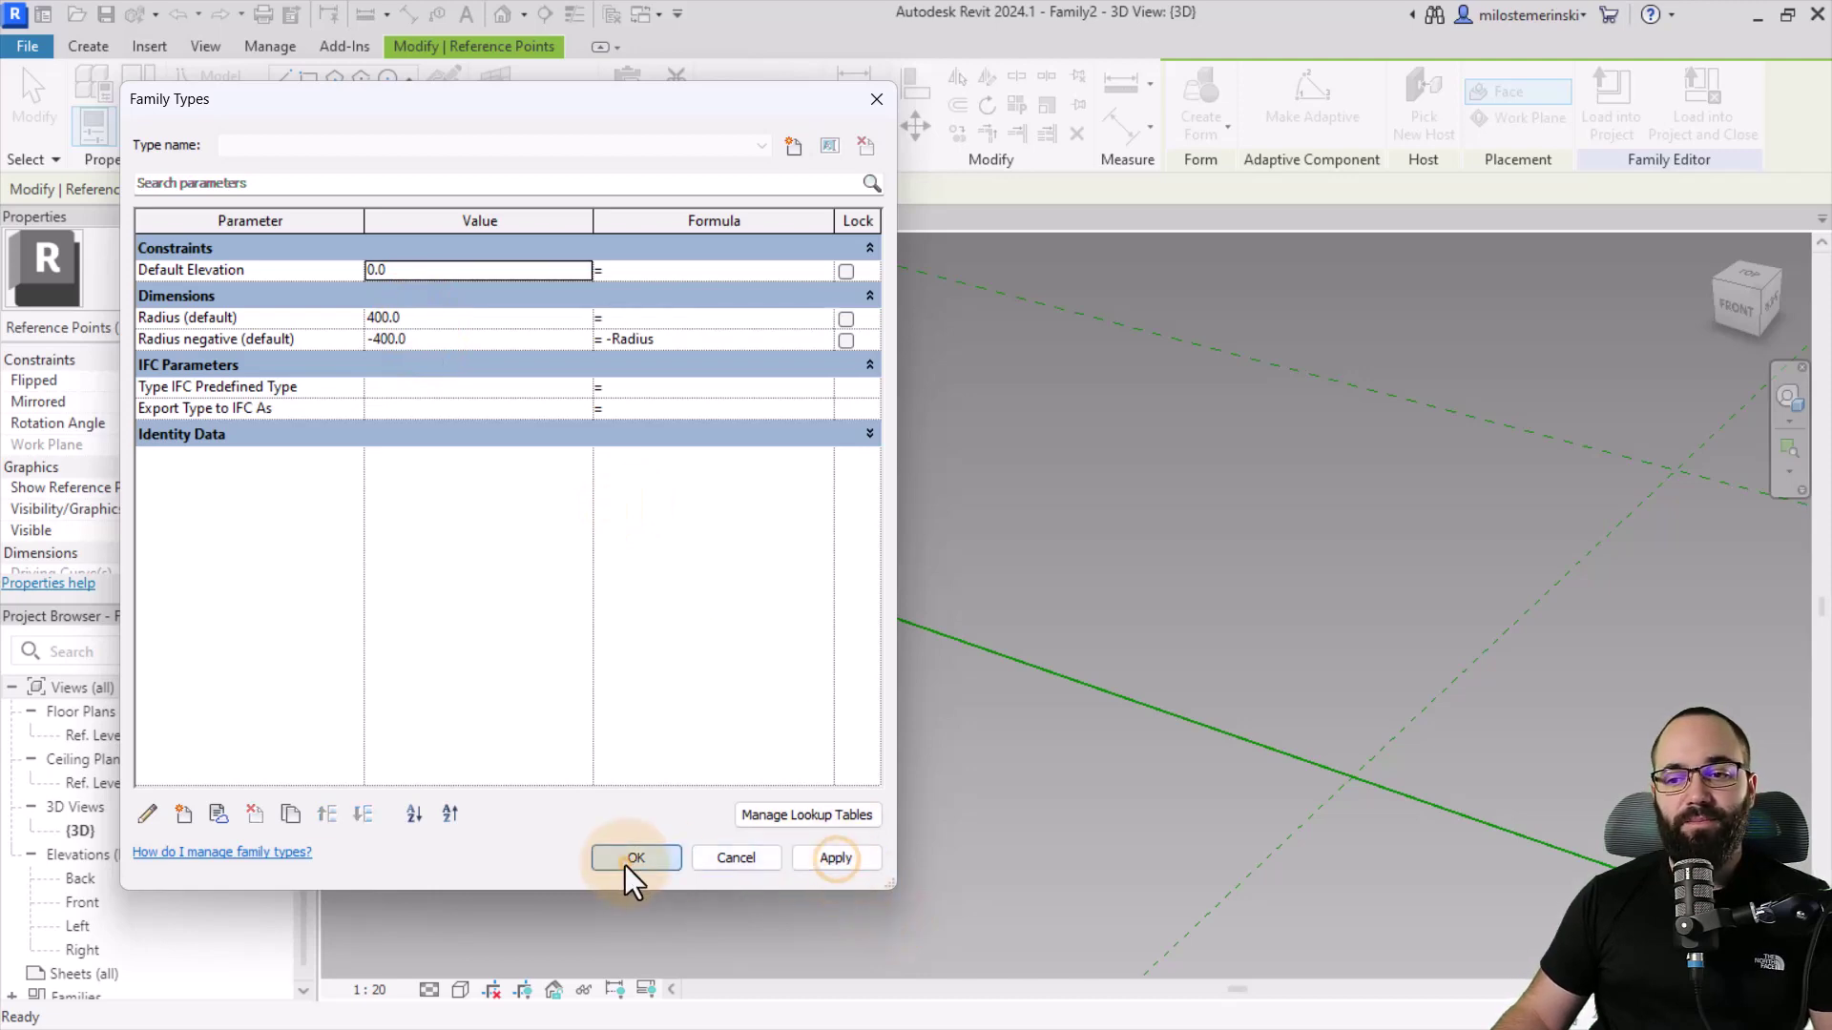
pyautogui.click(636, 857)
# Step: Place a reference point on the hosted point of the reference line near adaptive point 2
pyautogui.click(1236, 739)
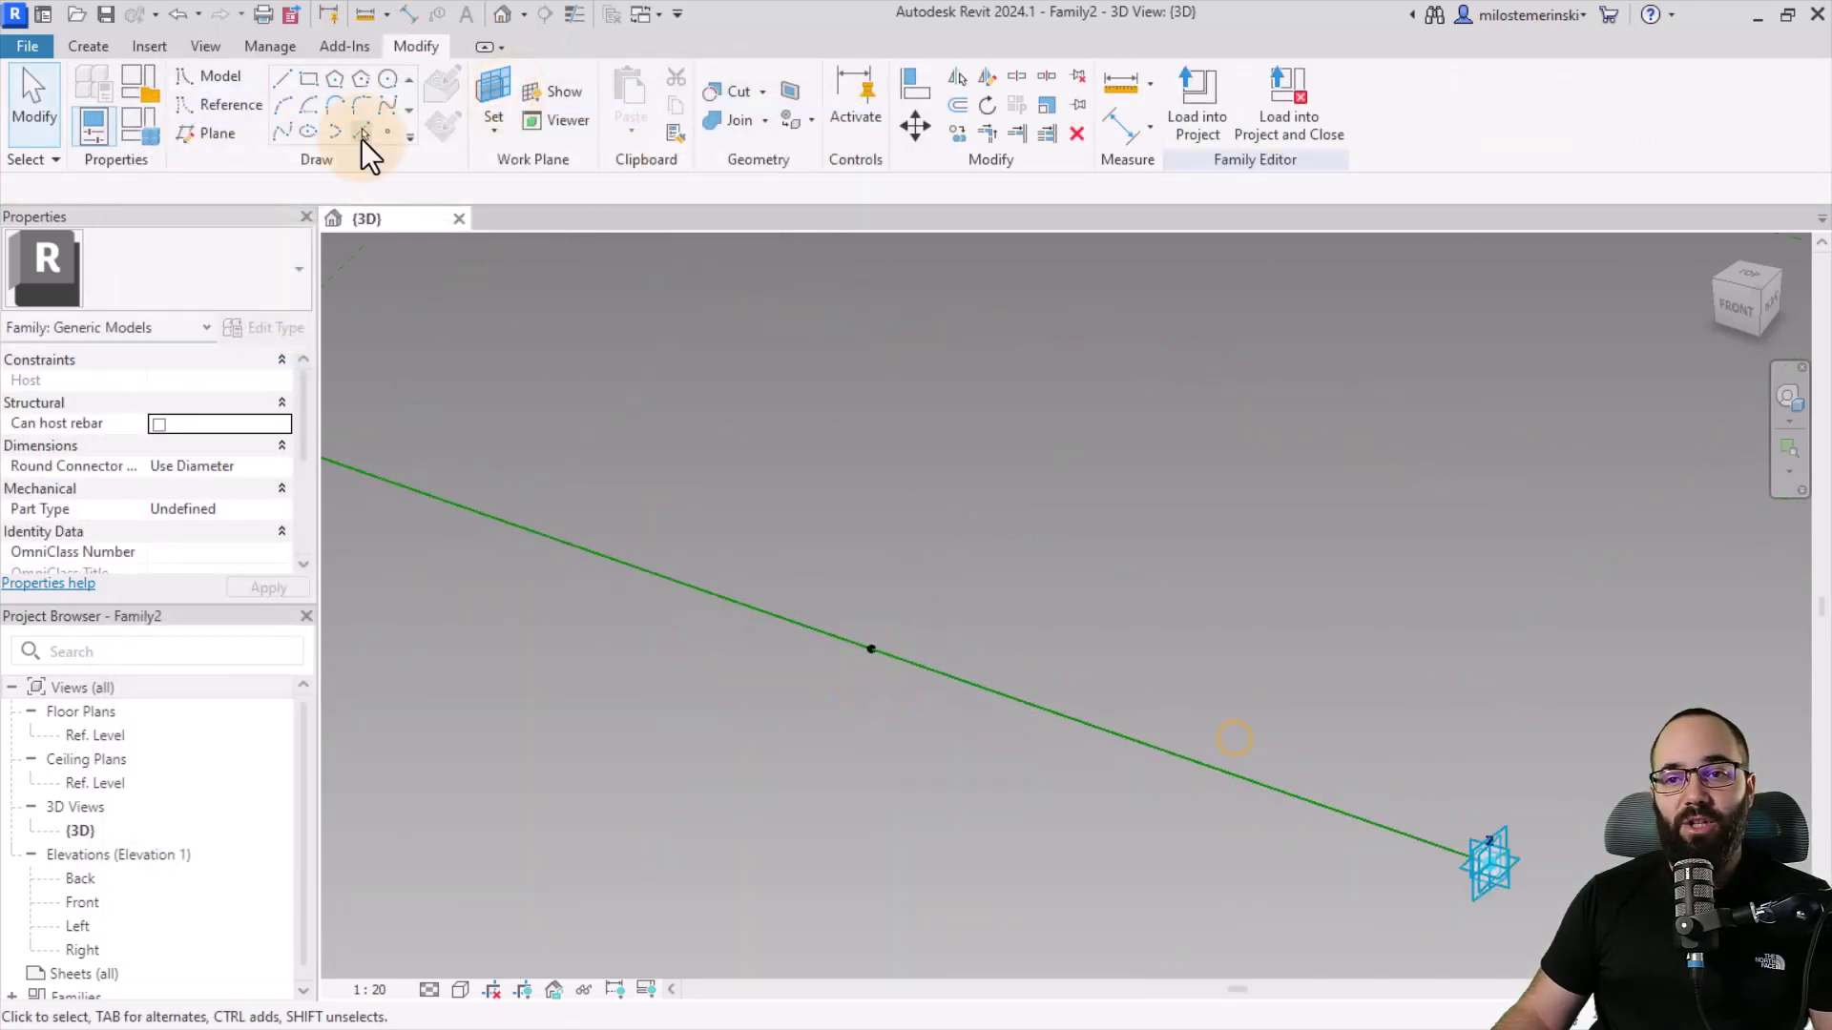
pyautogui.click(387, 132)
pyautogui.click(868, 649)
pyautogui.press('Escape')
pyautogui.press('Escape')
# Step: Move the new reference point near adaptive point 2 above the line and associate its Offset with Radius negative
pyautogui.click(869, 649)
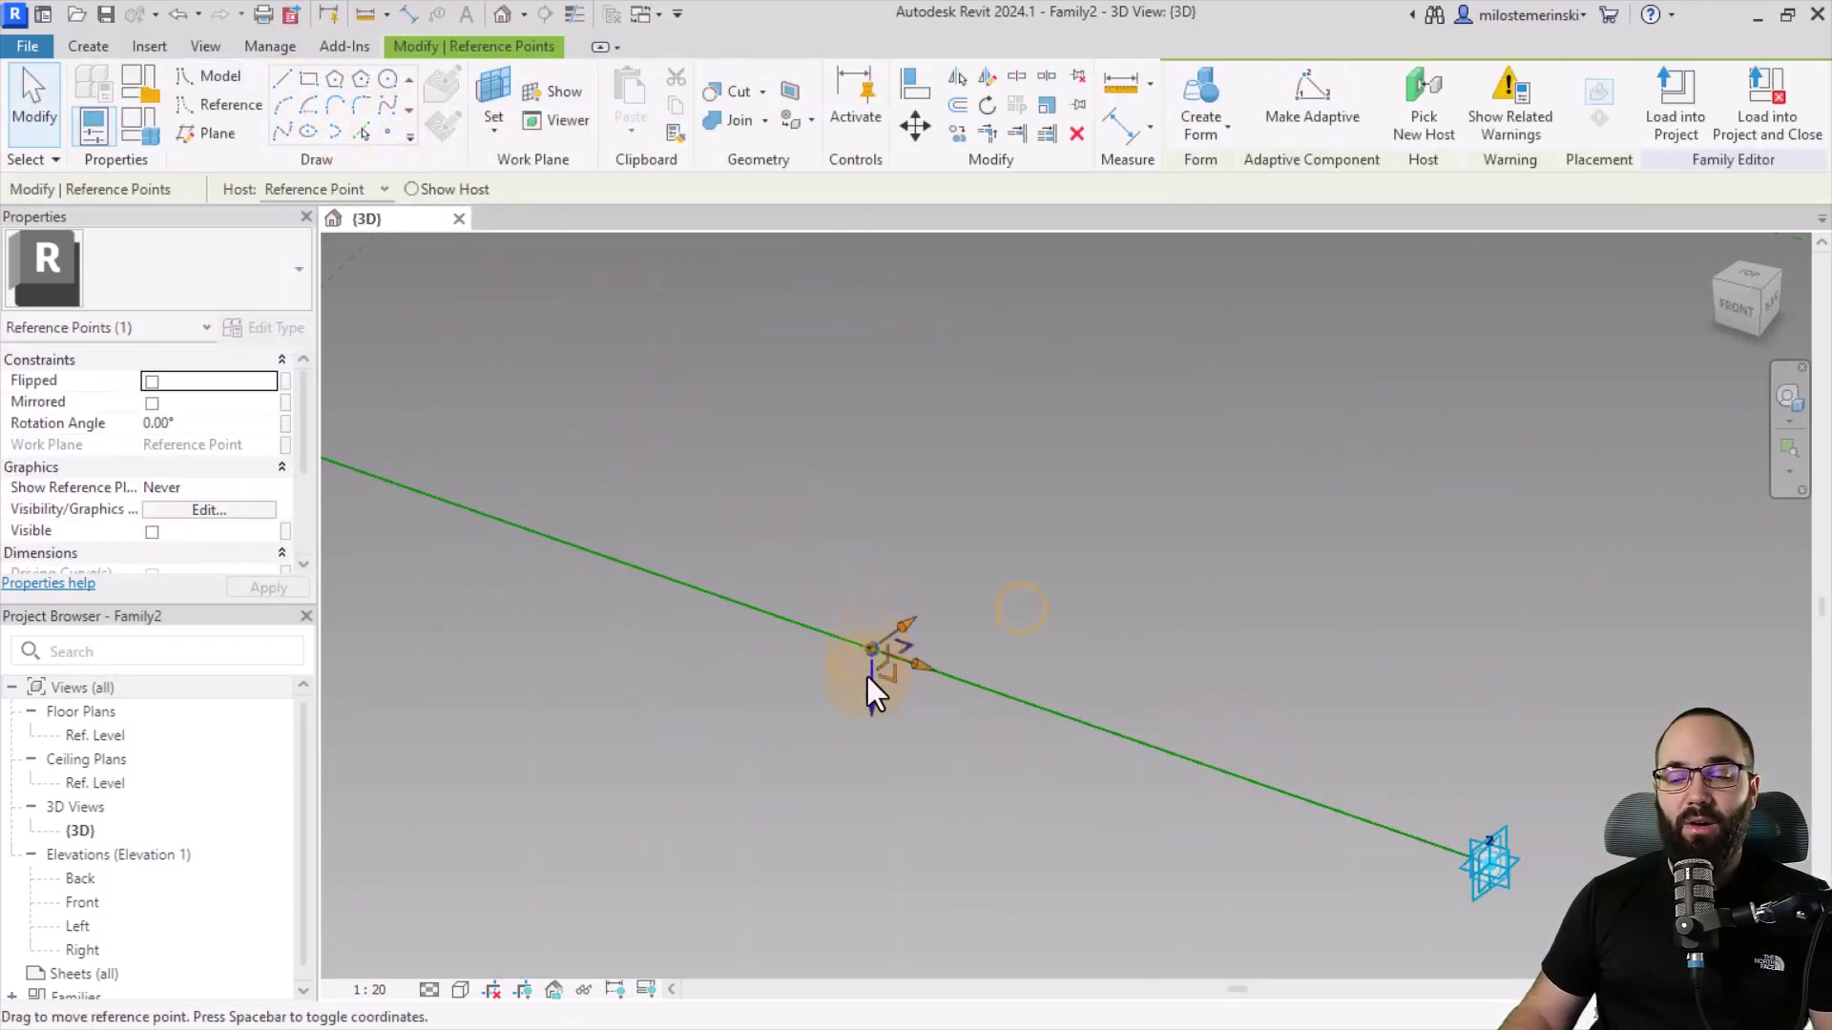
pyautogui.moveTo(868, 649); pyautogui.dragTo(871, 553)
pyautogui.click(285, 510)
pyautogui.click(728, 720)
pyautogui.press('Escape')
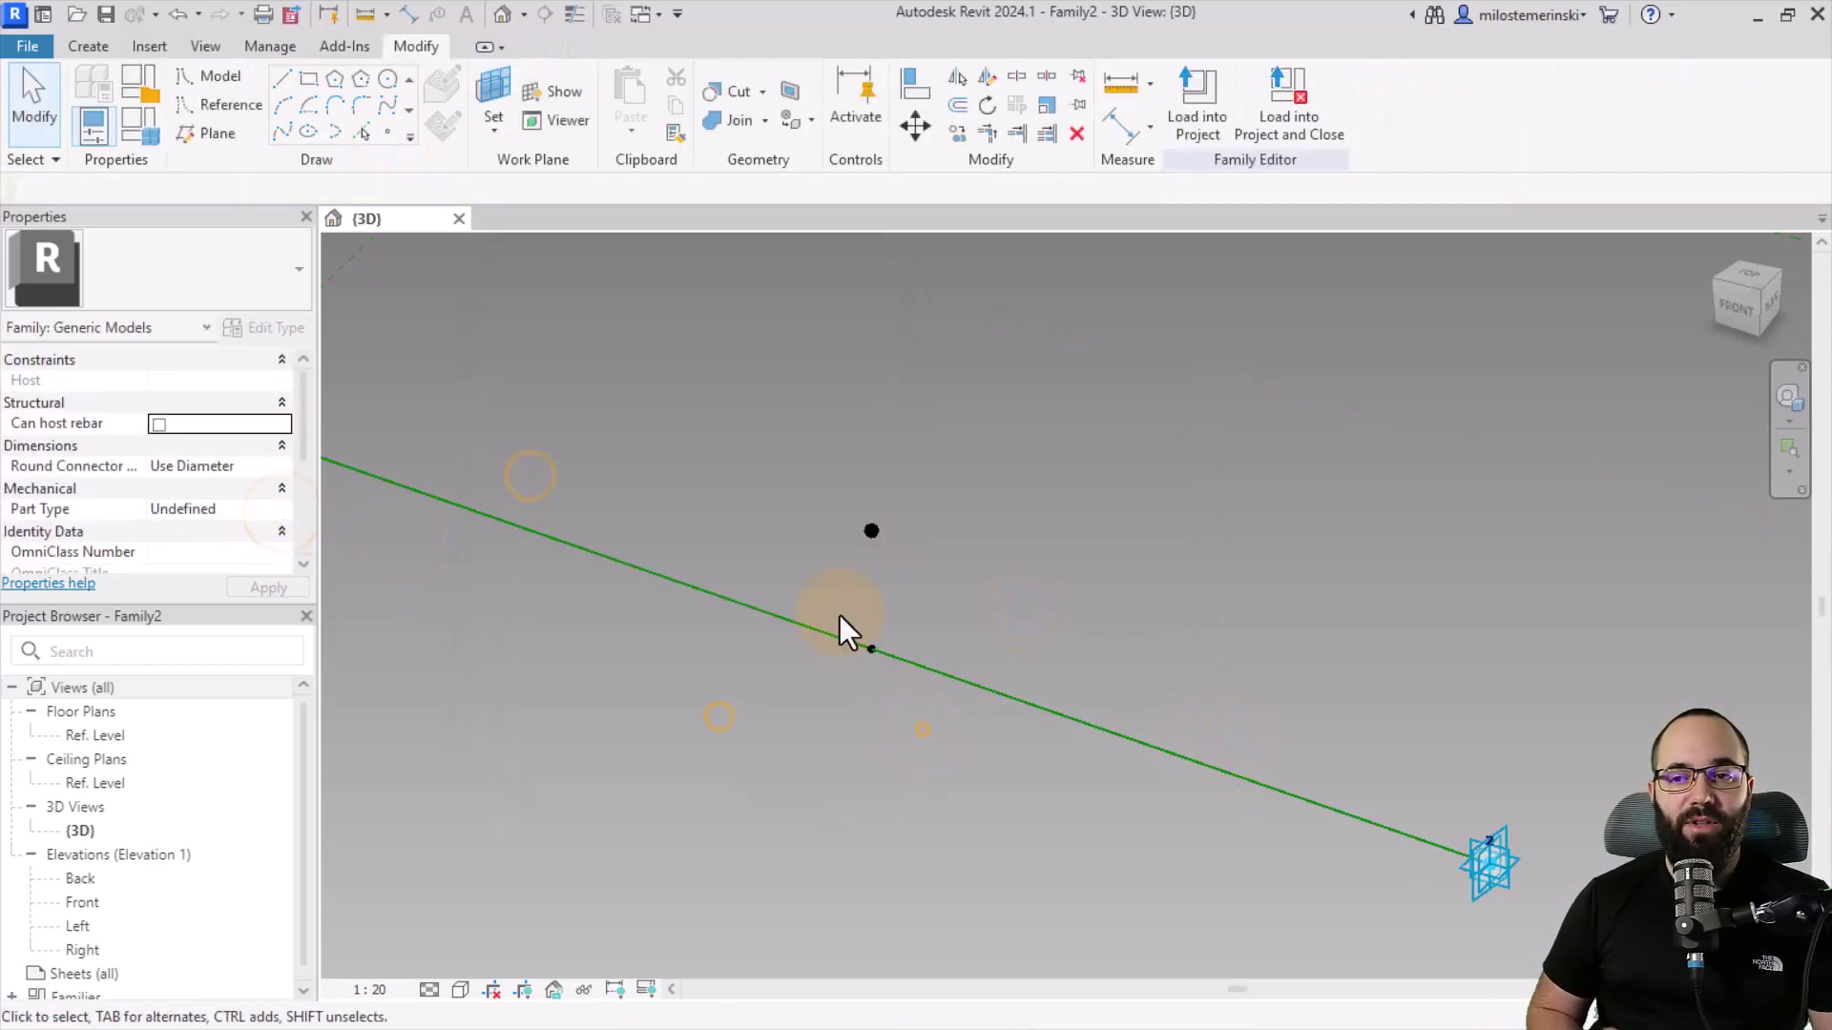
# Step: Place another reference point on the hosted point near adaptive point 2 and associate its Offset with Radius
pyautogui.click(388, 132)
pyautogui.click(875, 652)
pyautogui.press('Escape')
pyautogui.press('Escape')
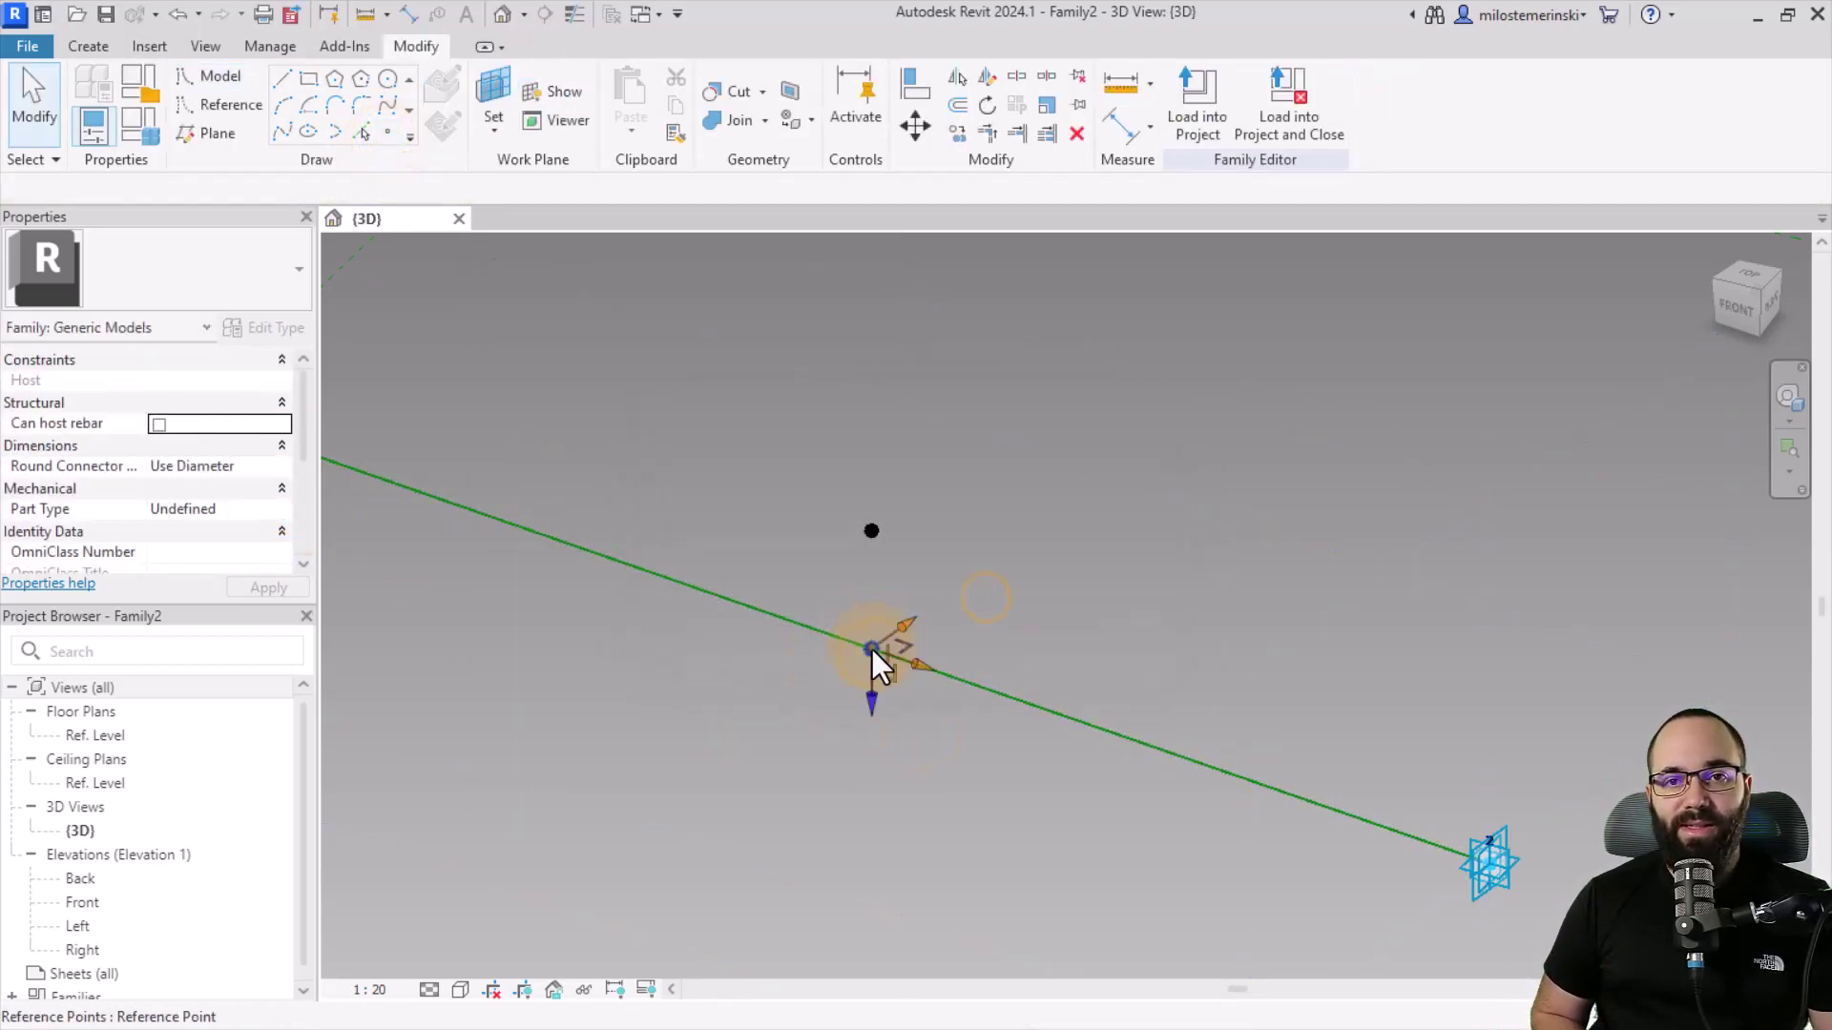
pyautogui.click(872, 652)
pyautogui.scroll(-2, 254, 507)
pyautogui.click(284, 467)
pyautogui.click(525, 456)
pyautogui.click(735, 718)
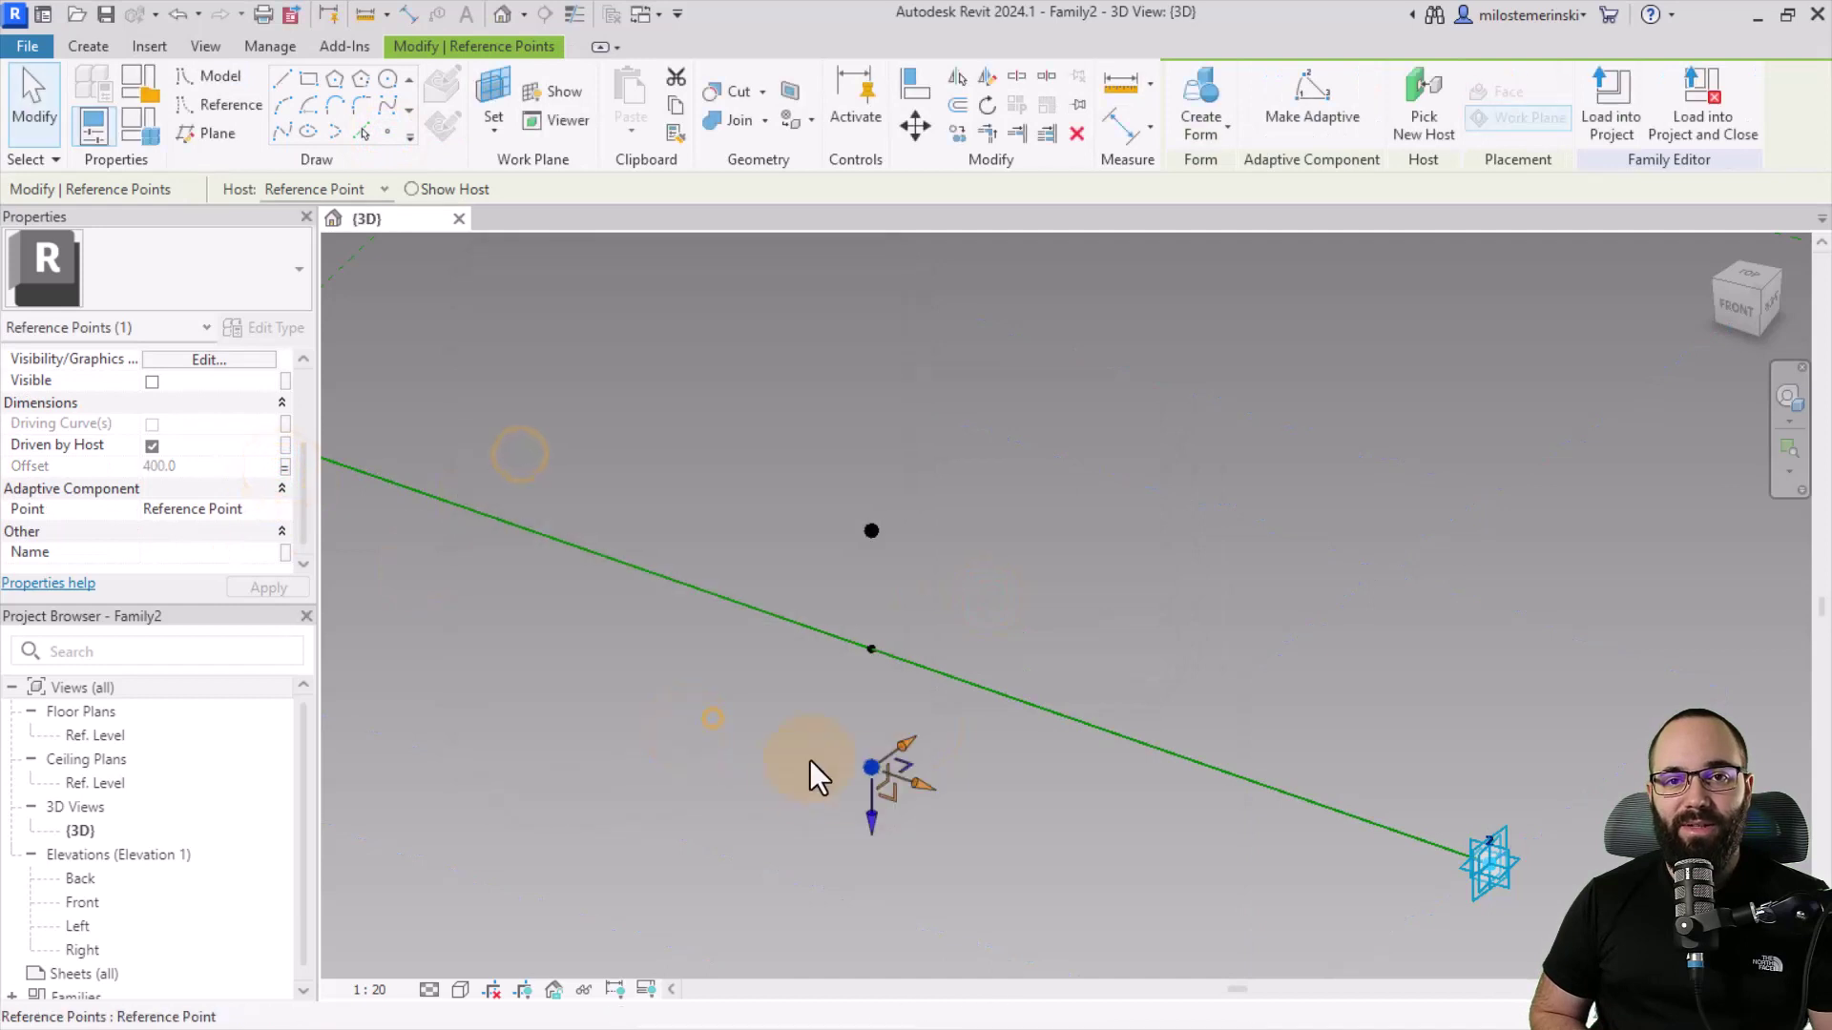
pyautogui.press('Escape')
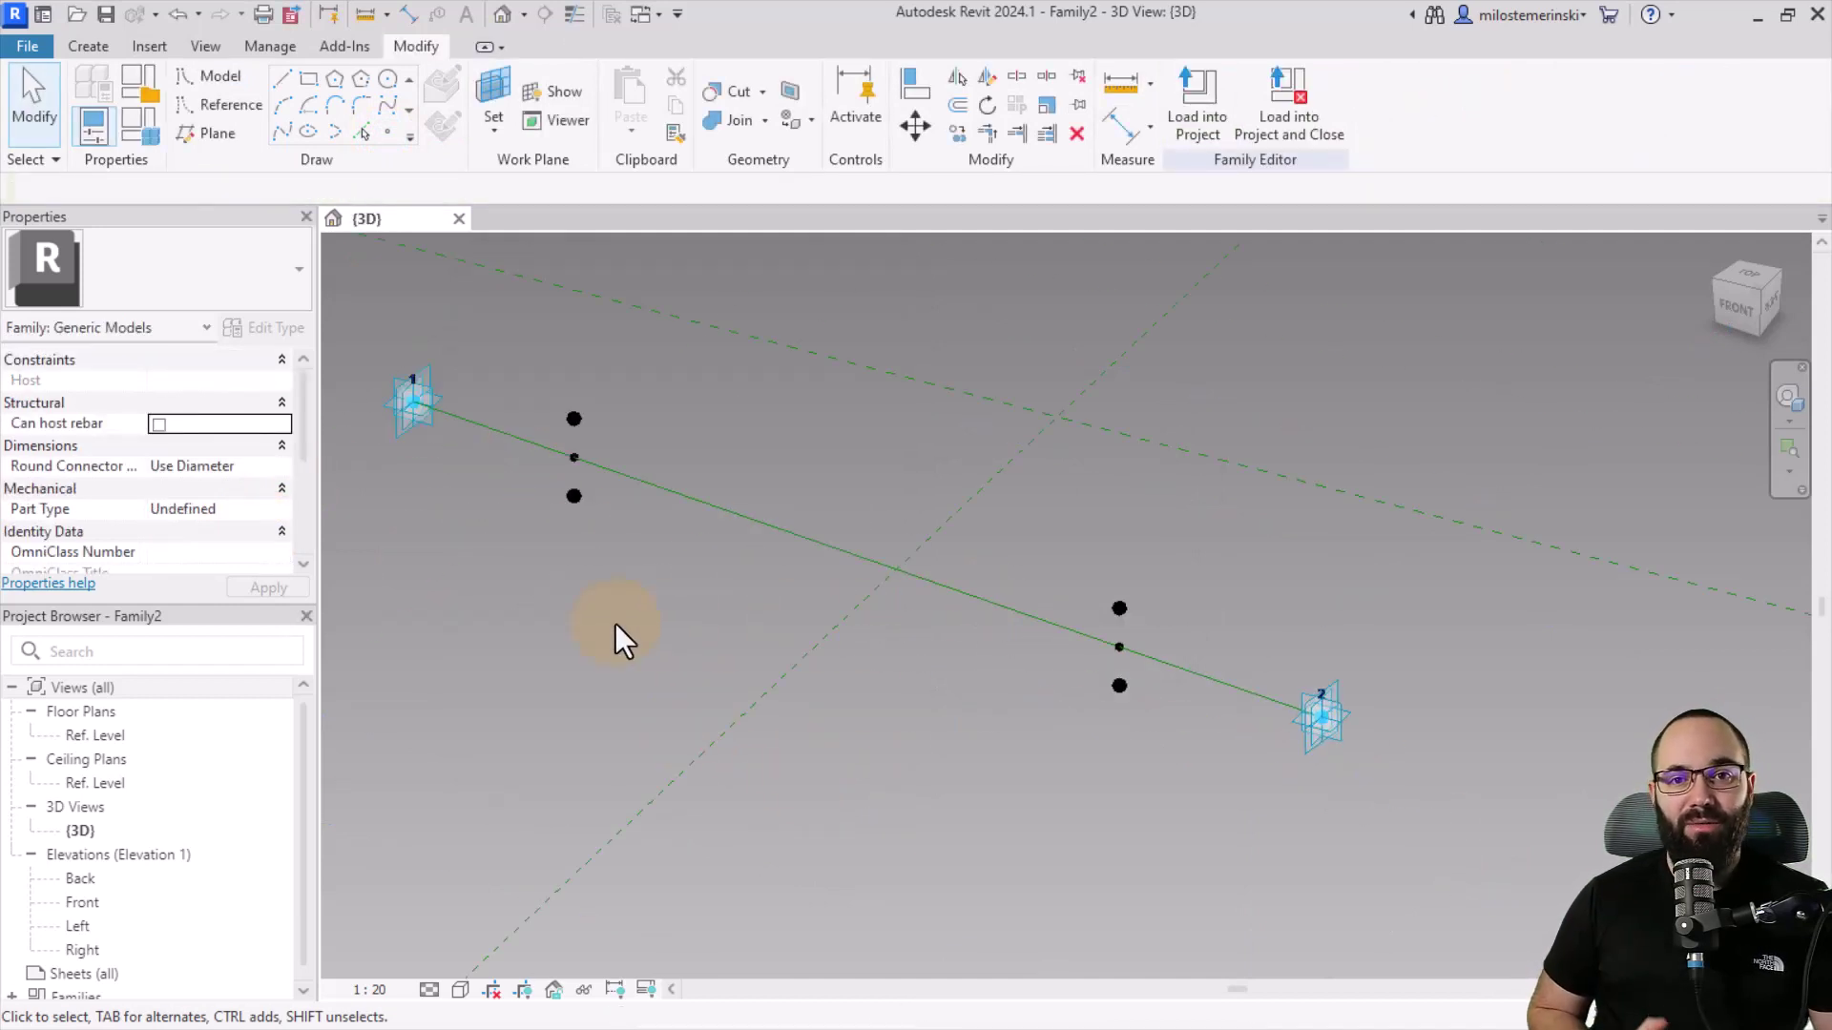
# Step: Connect the two upper reference points with a spline through points
pyautogui.scroll(1, 561, 414)
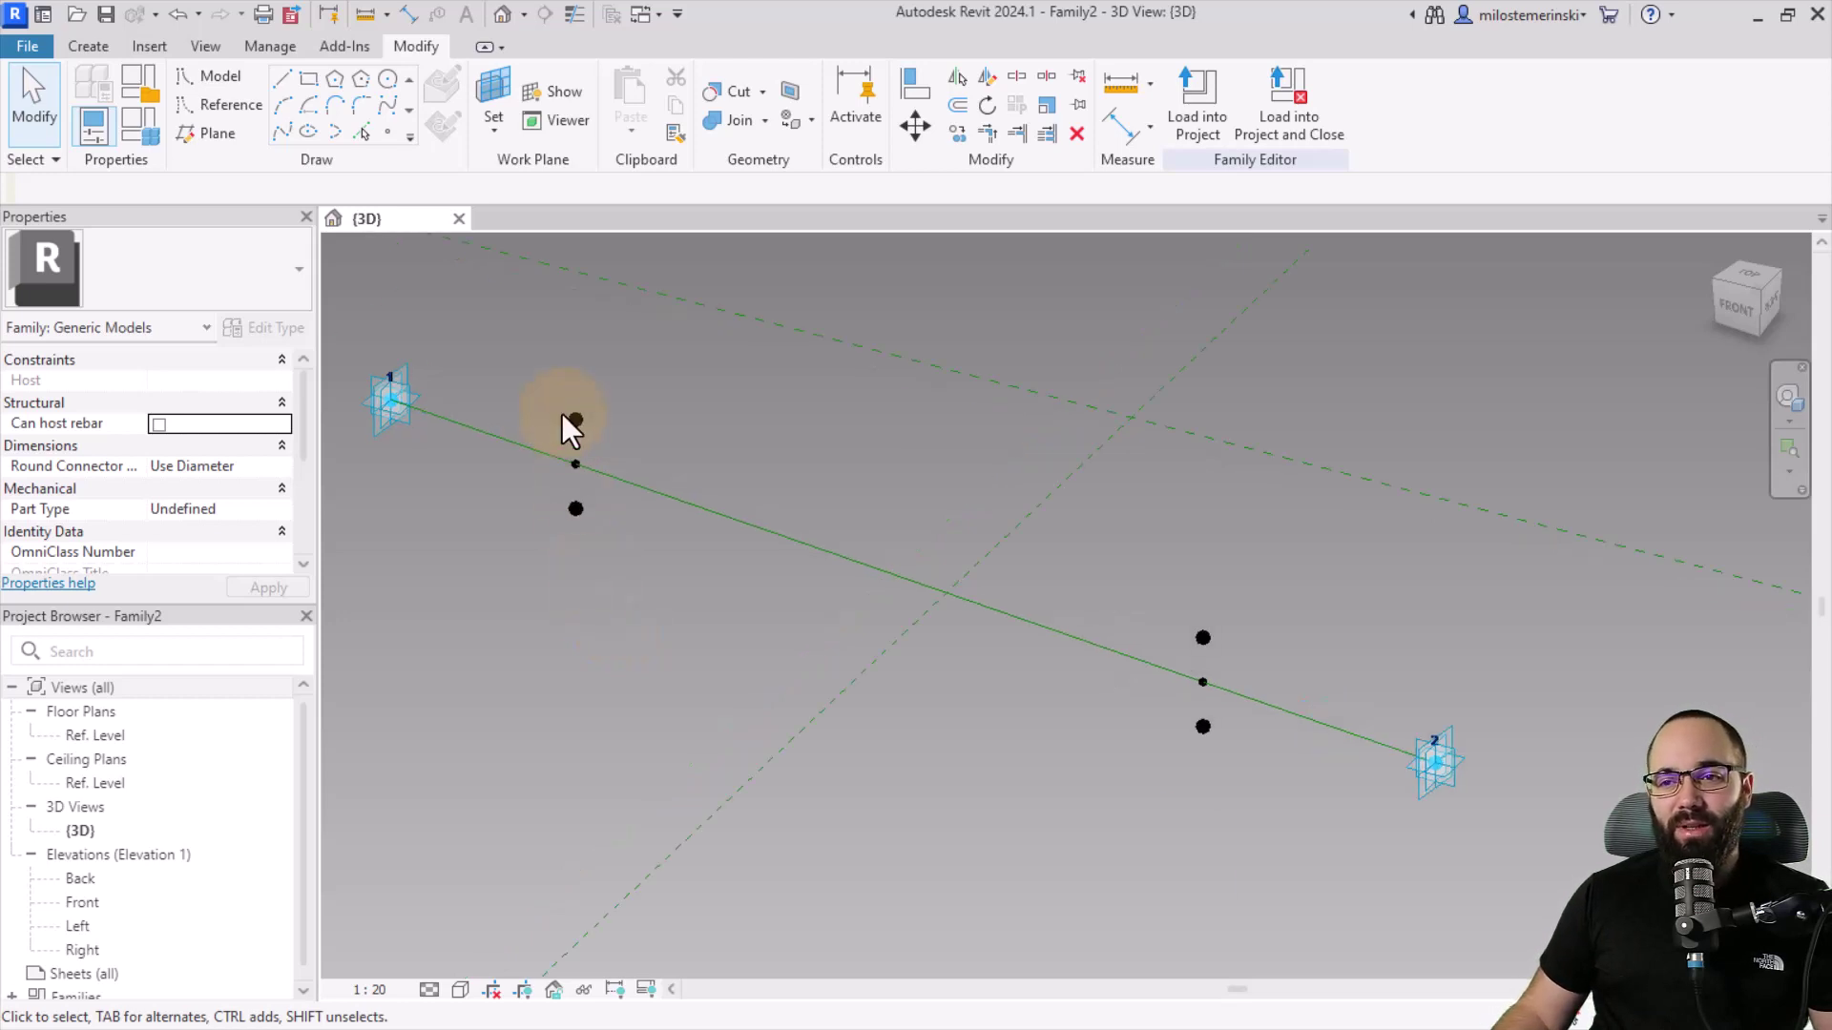
pyautogui.click(568, 403)
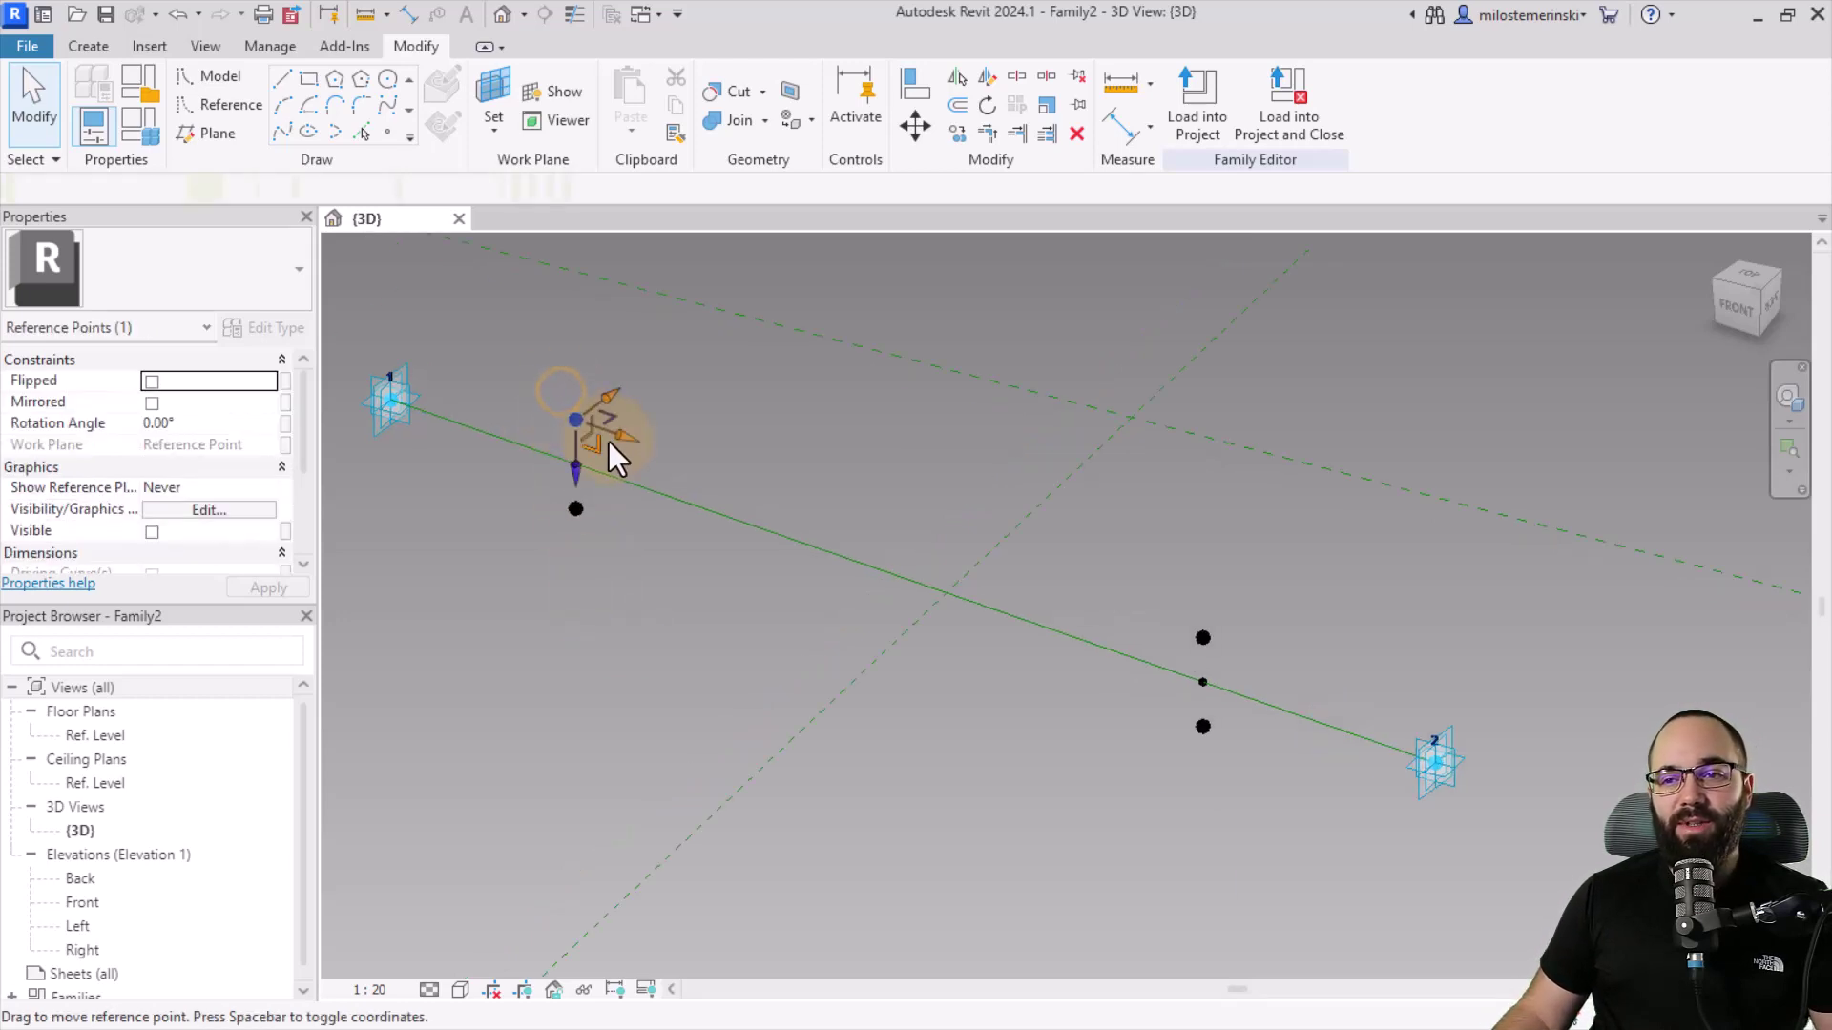
pyautogui.keyDown('ctrl'); pyautogui.click(1203, 636); pyautogui.keyUp('ctrl')
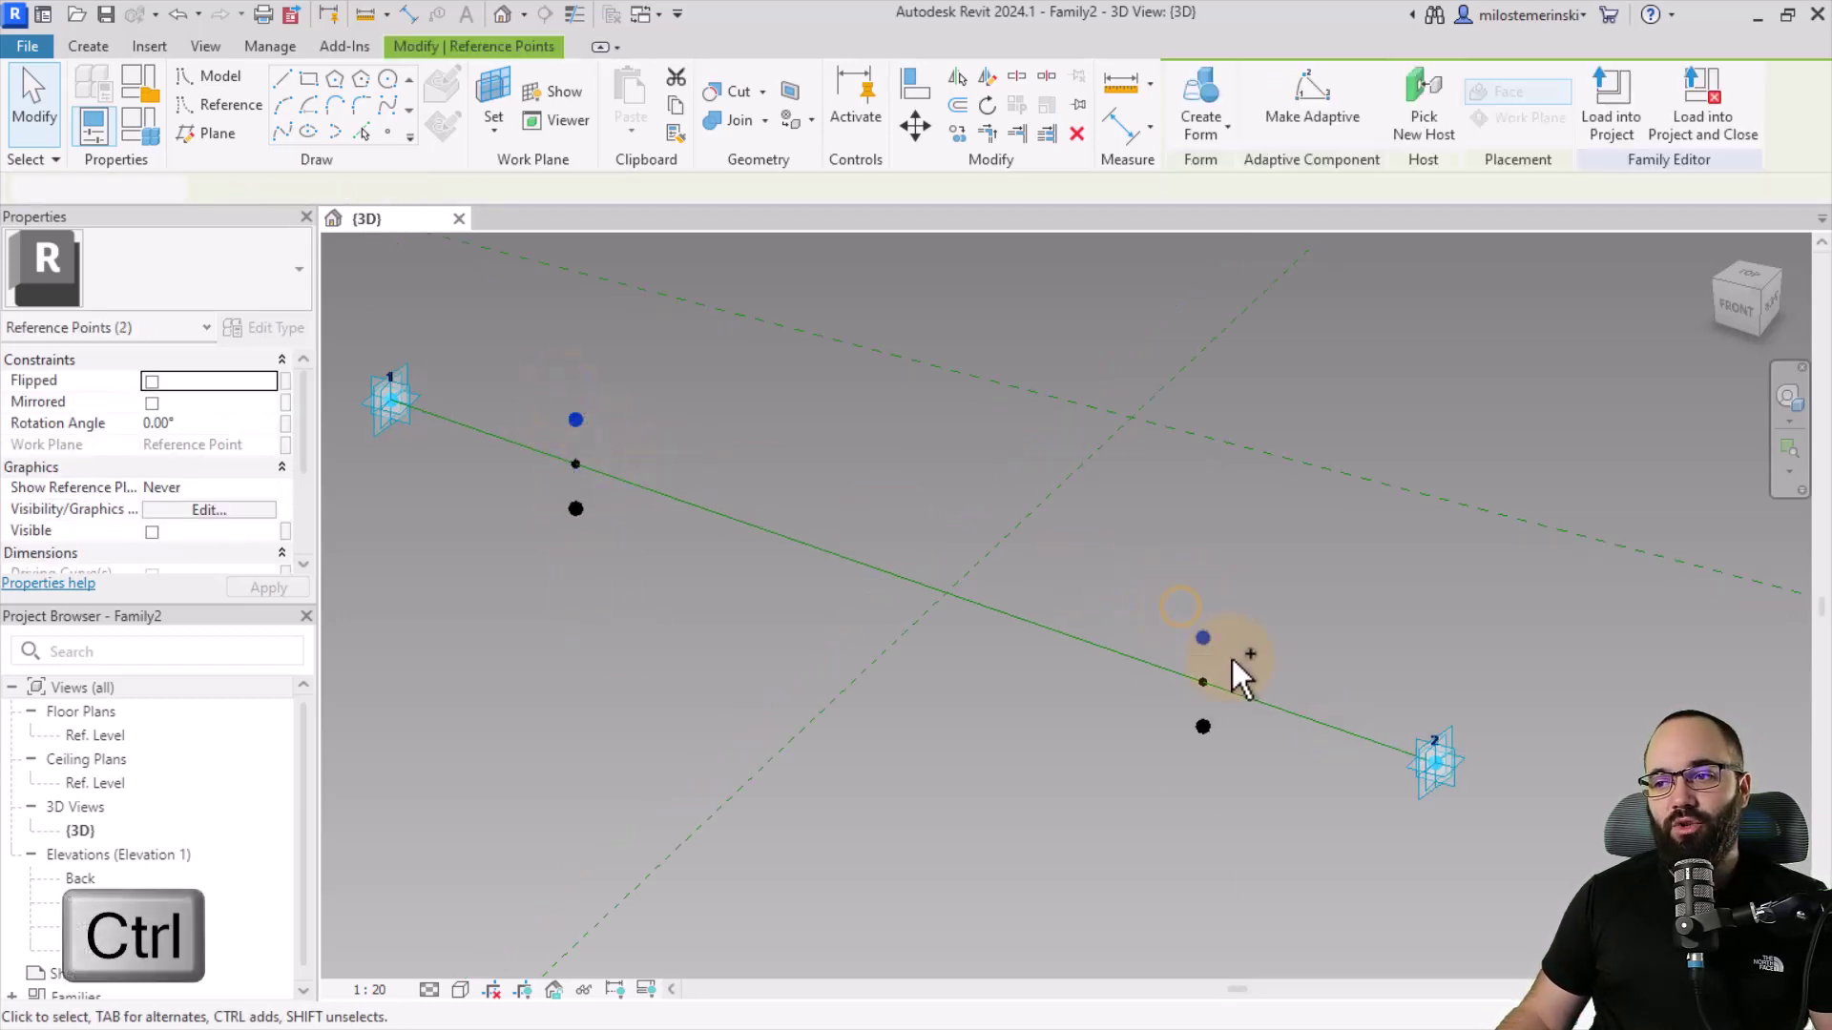
pyautogui.click(282, 133)
pyautogui.click(635, 581)
# Step: Connect the two lower reference points with a spline through points
pyautogui.click(547, 494)
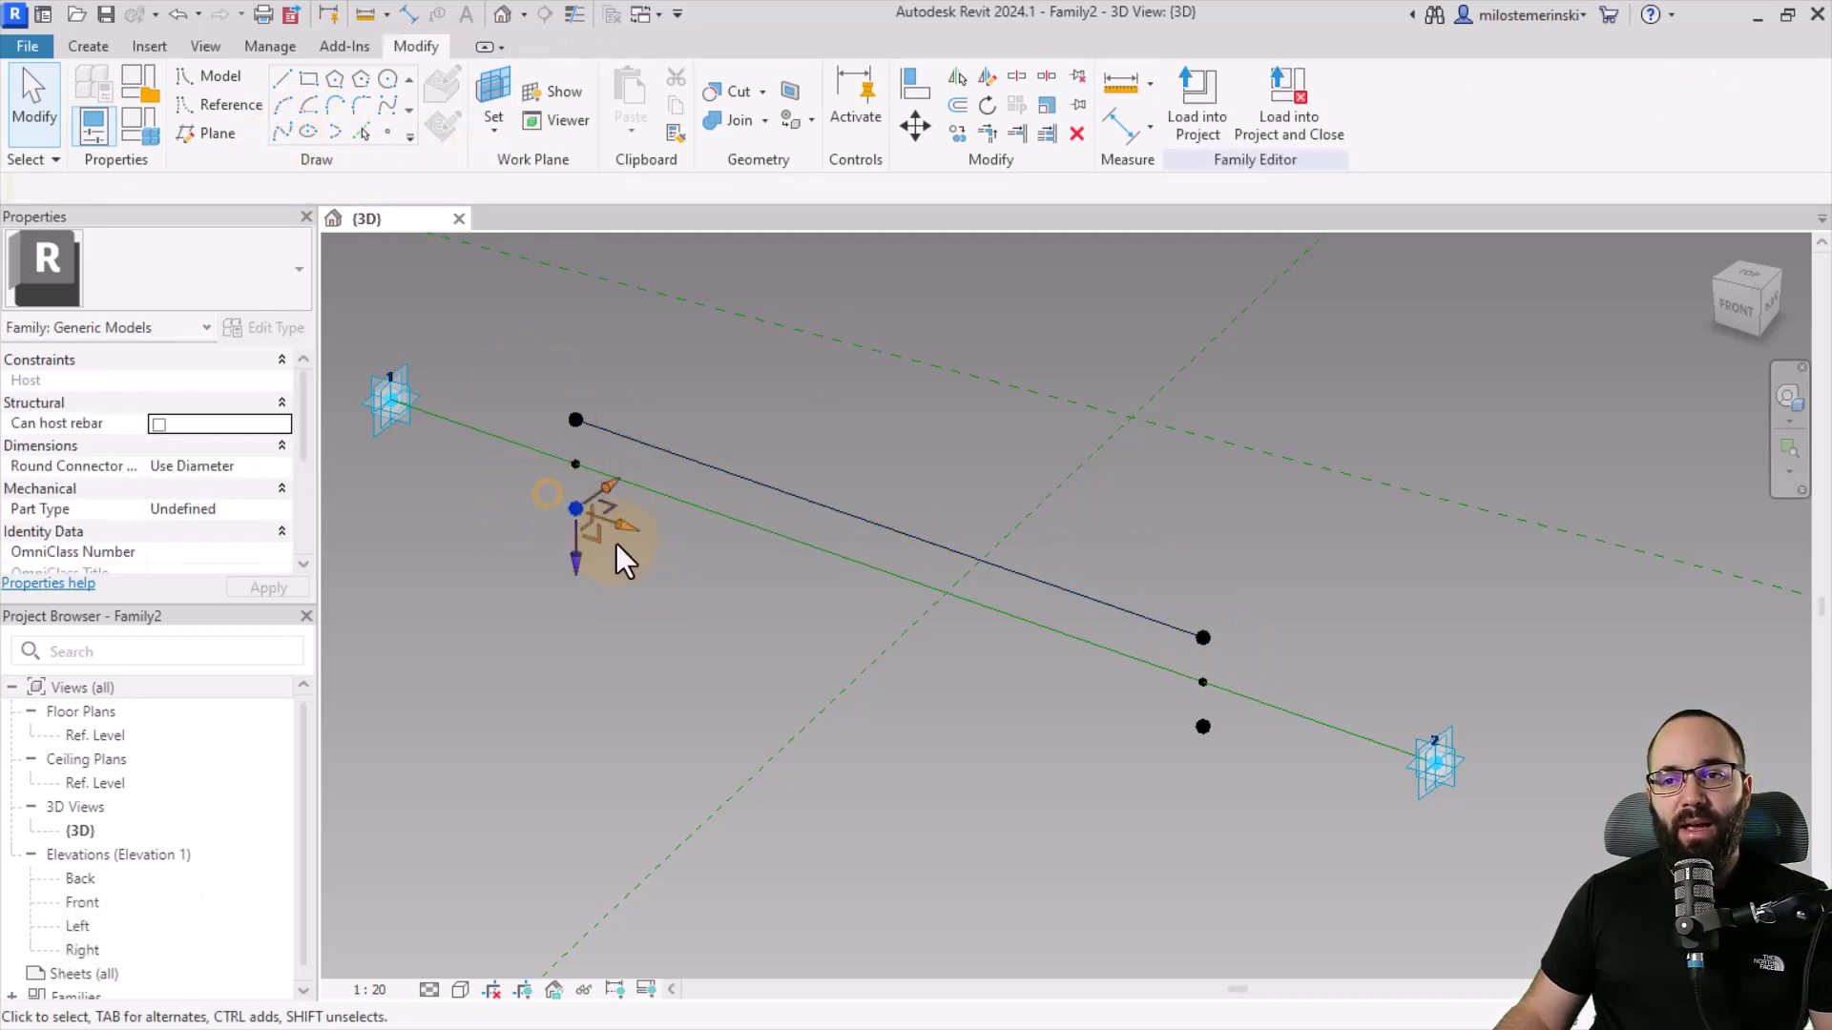
pyautogui.keyDown('ctrl'); pyautogui.moveTo(1174, 703); pyautogui.dragTo(1217, 737); pyautogui.keyUp('ctrl')
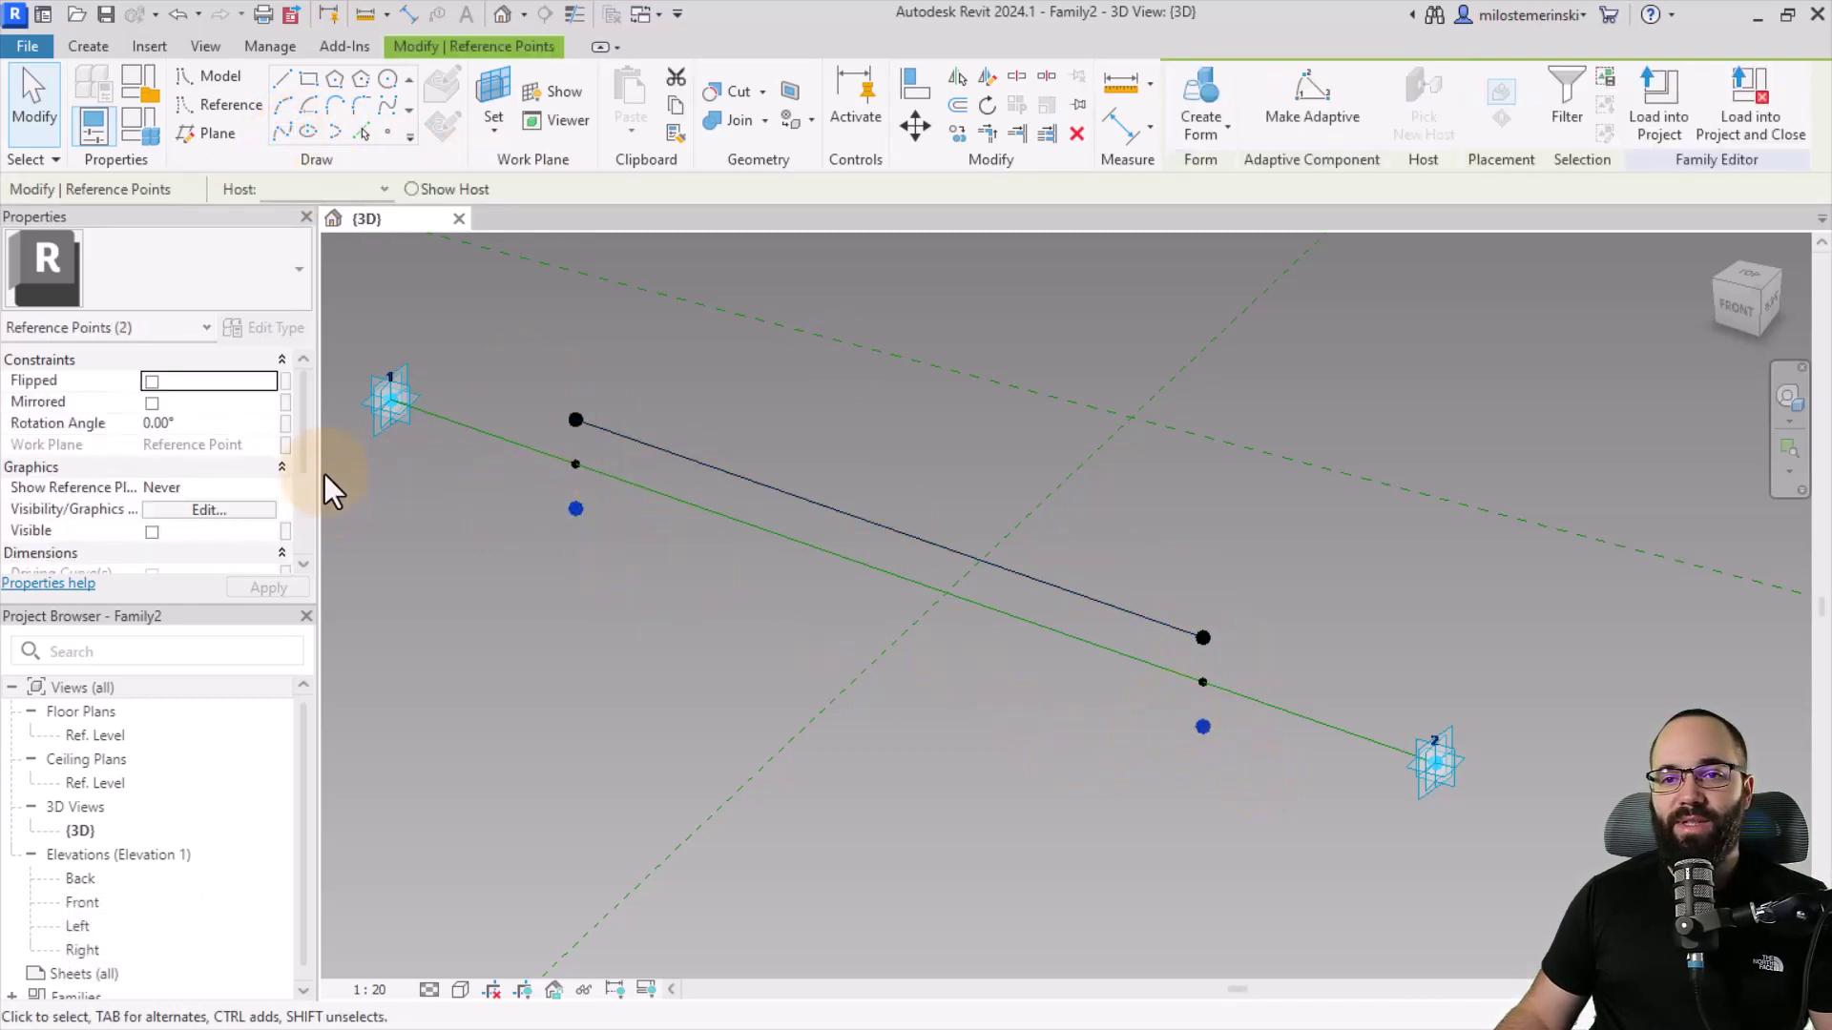
pyautogui.click(288, 132)
pyautogui.click(720, 569)
# Step: Convert both the upper and lower connecting lines into reference lines
pyautogui.click(769, 487)
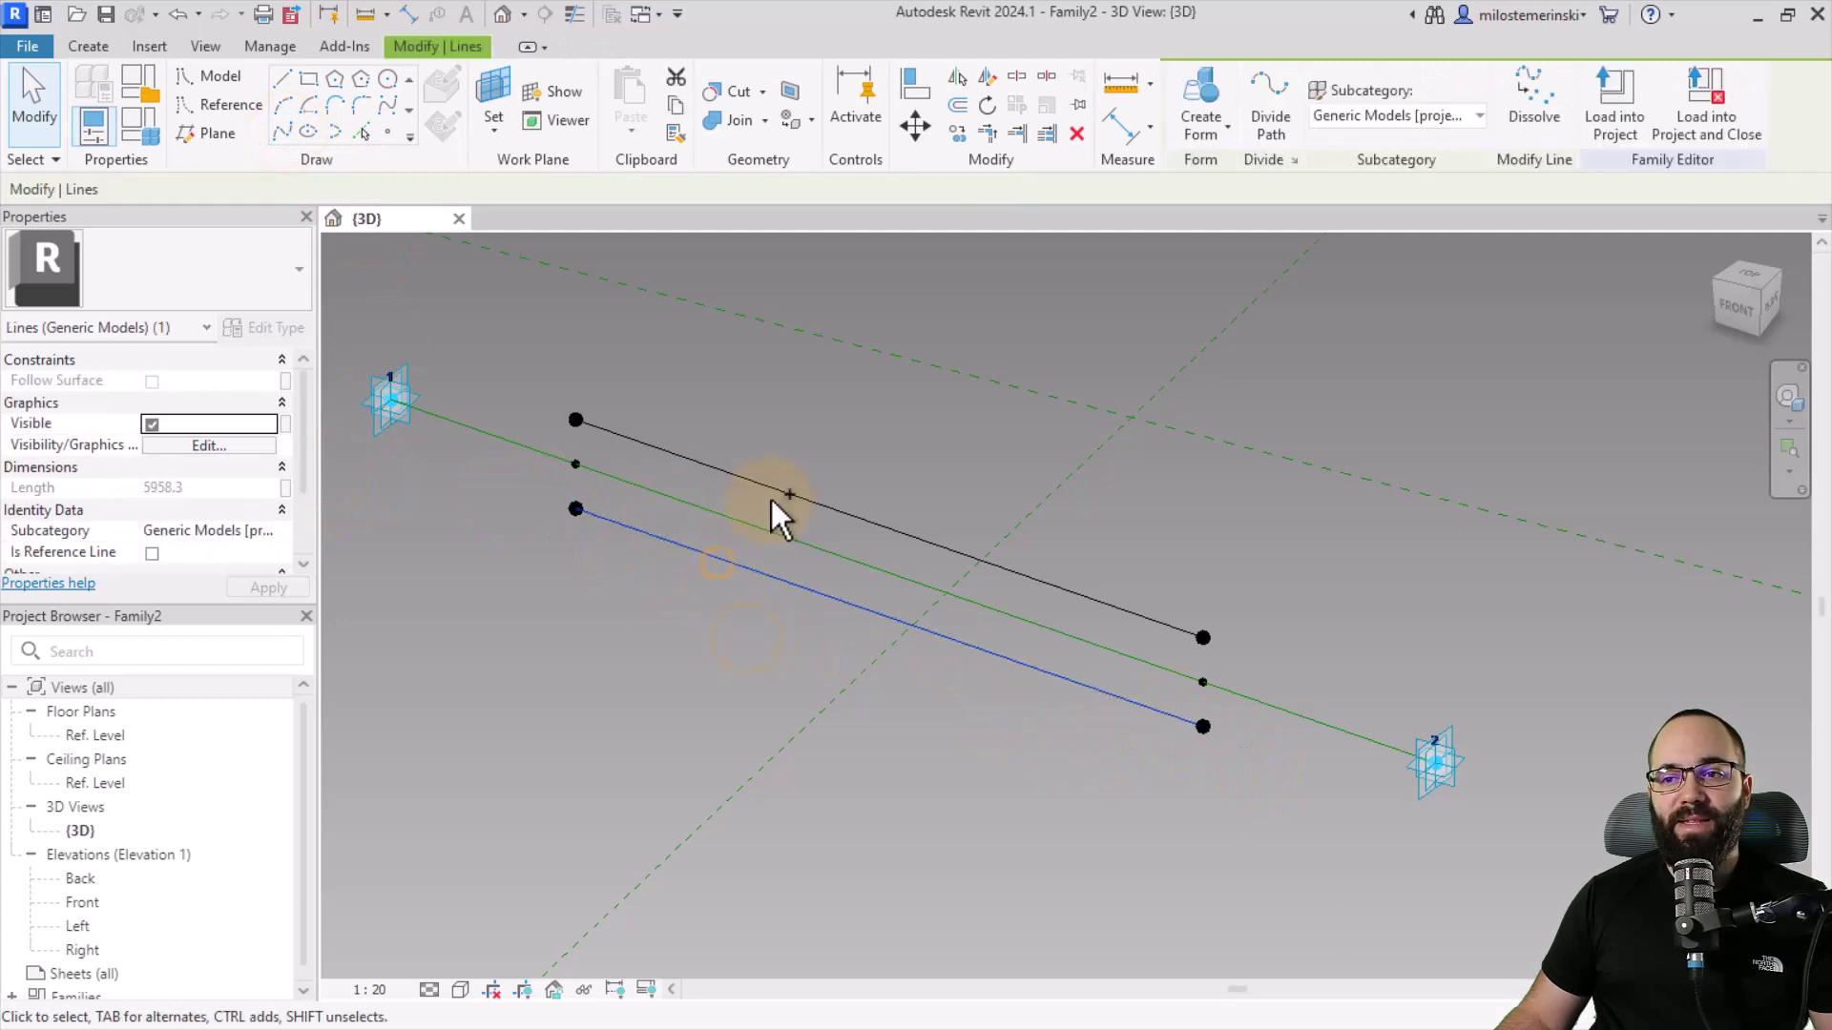
pyautogui.keyDown('ctrl'); pyautogui.click(725, 560); pyautogui.keyUp('ctrl')
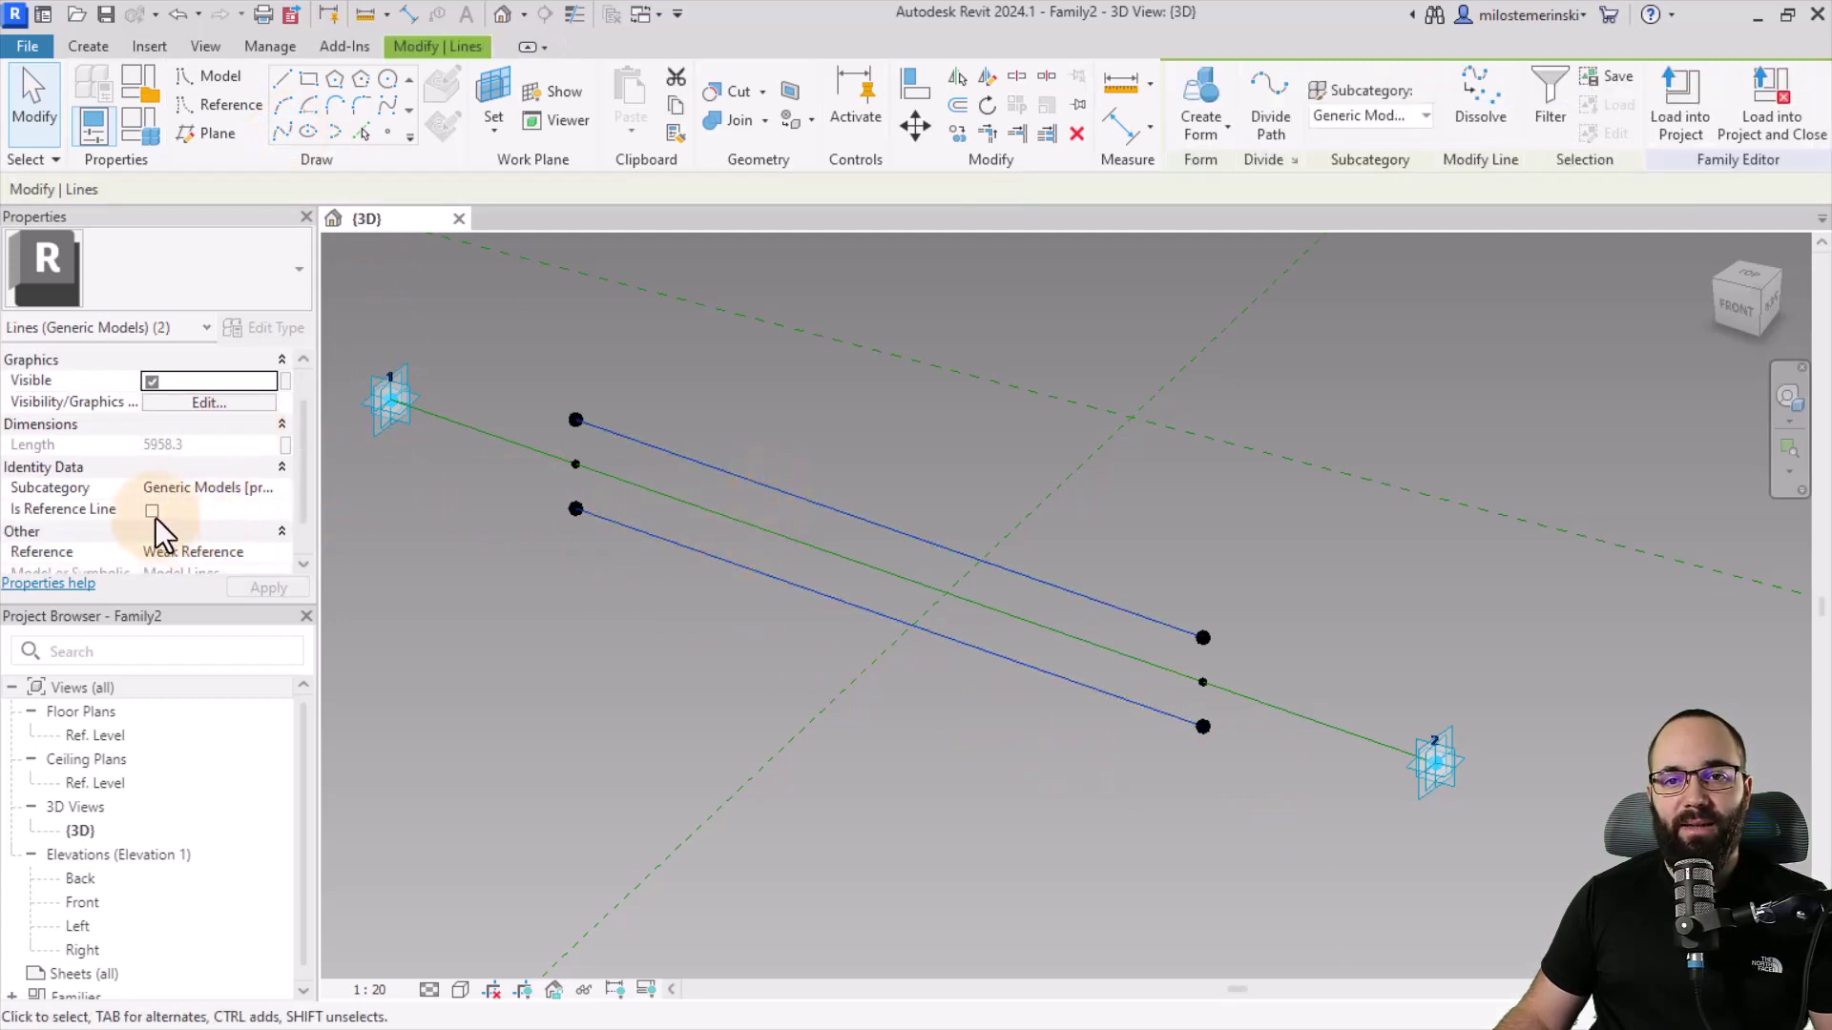
pyautogui.click(152, 508)
pyautogui.click(630, 681)
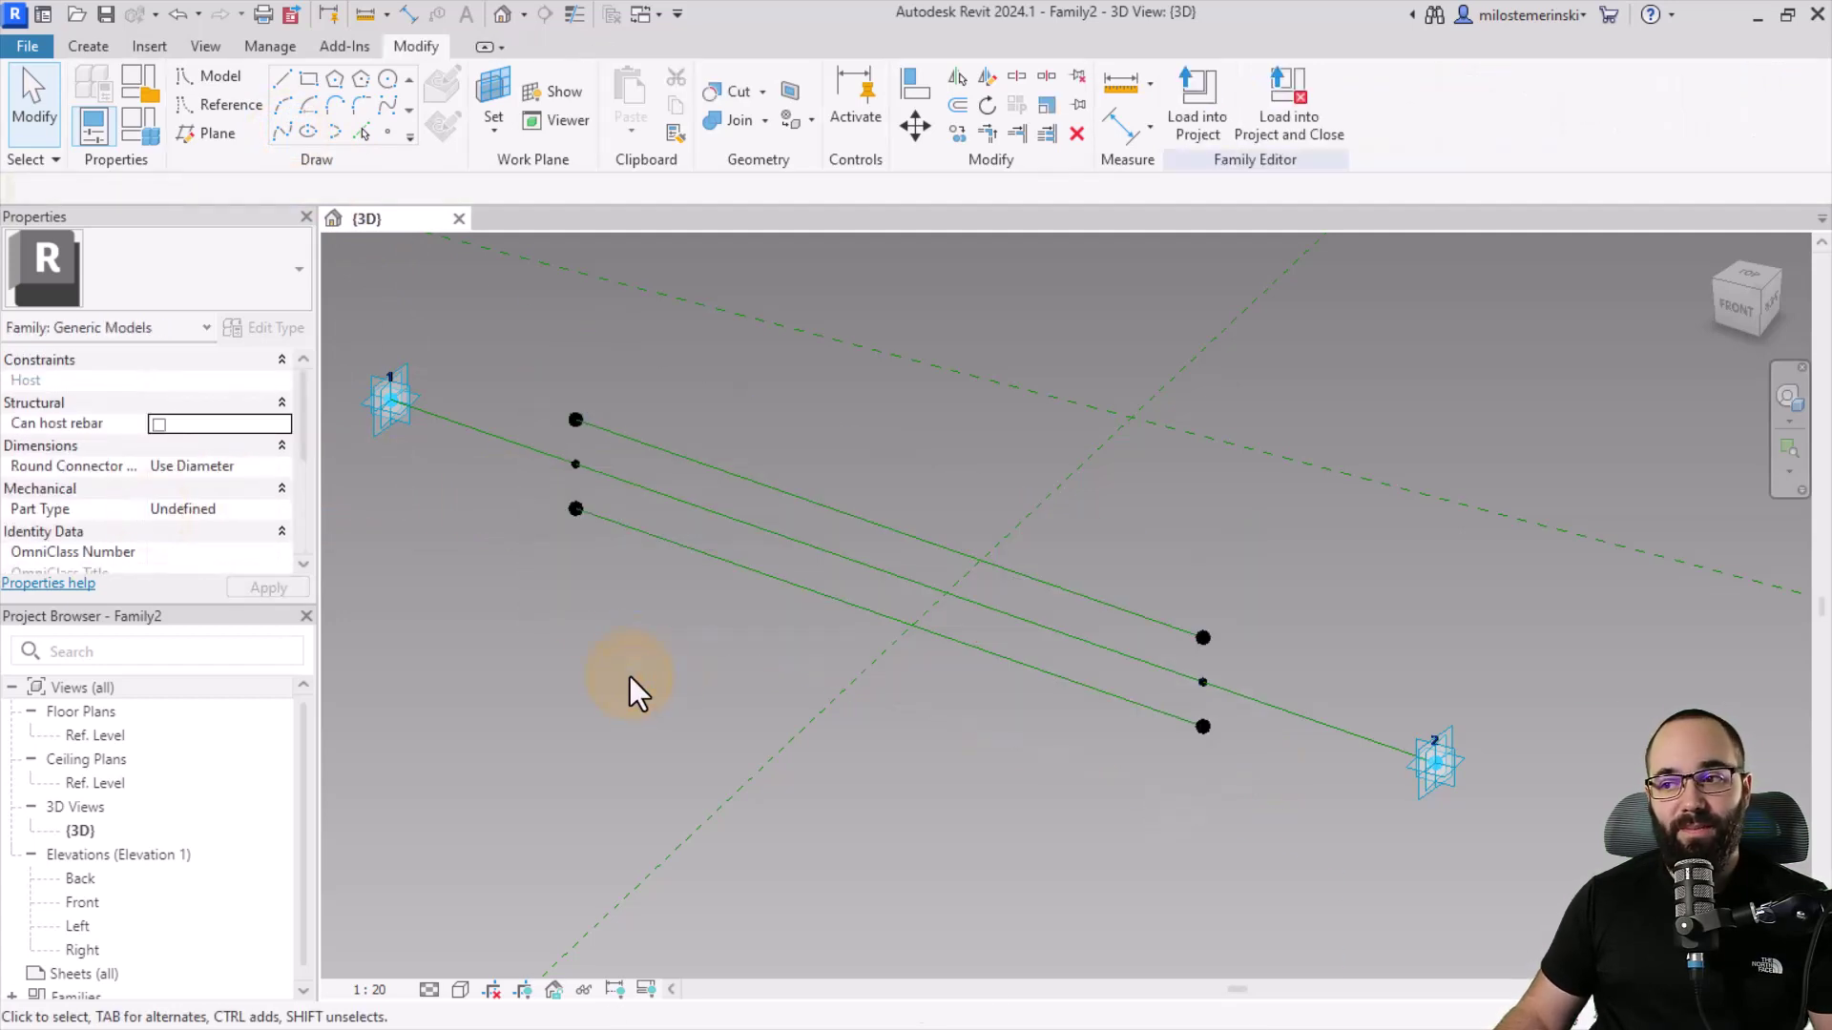
# Step: Set the work plane to the middle reference point's vertical plane running along the reference lines, at the adaptive point 1 end
pyautogui.moveTo(628, 675)
pyautogui.keyDown('shift'); pyautogui.mouseDown(button='middle')
pyautogui.moveTo(652, 698)
pyautogui.moveTo(630, 668)
pyautogui.mouseUp(button='middle'); pyautogui.keyUp('shift')
pyautogui.scroll(3, 573, 381)
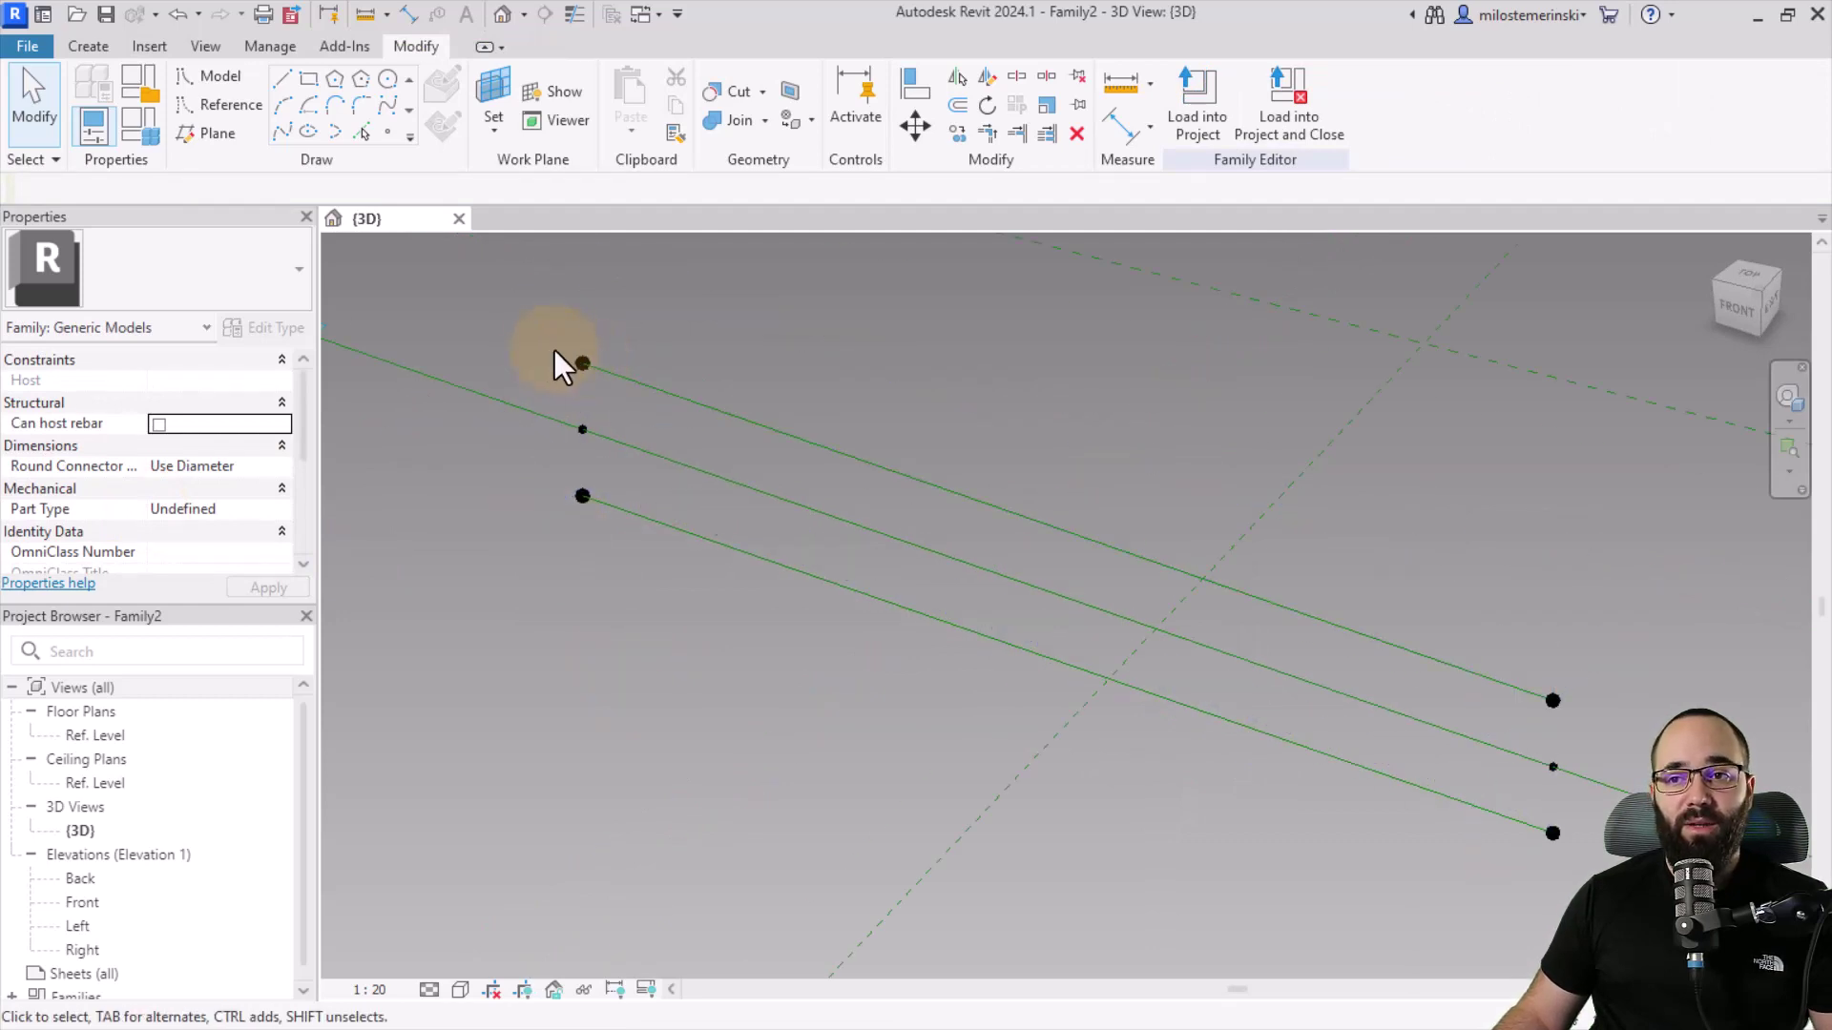
pyautogui.moveTo(572, 496); pyautogui.dragTo(1378, 737, button='middle')
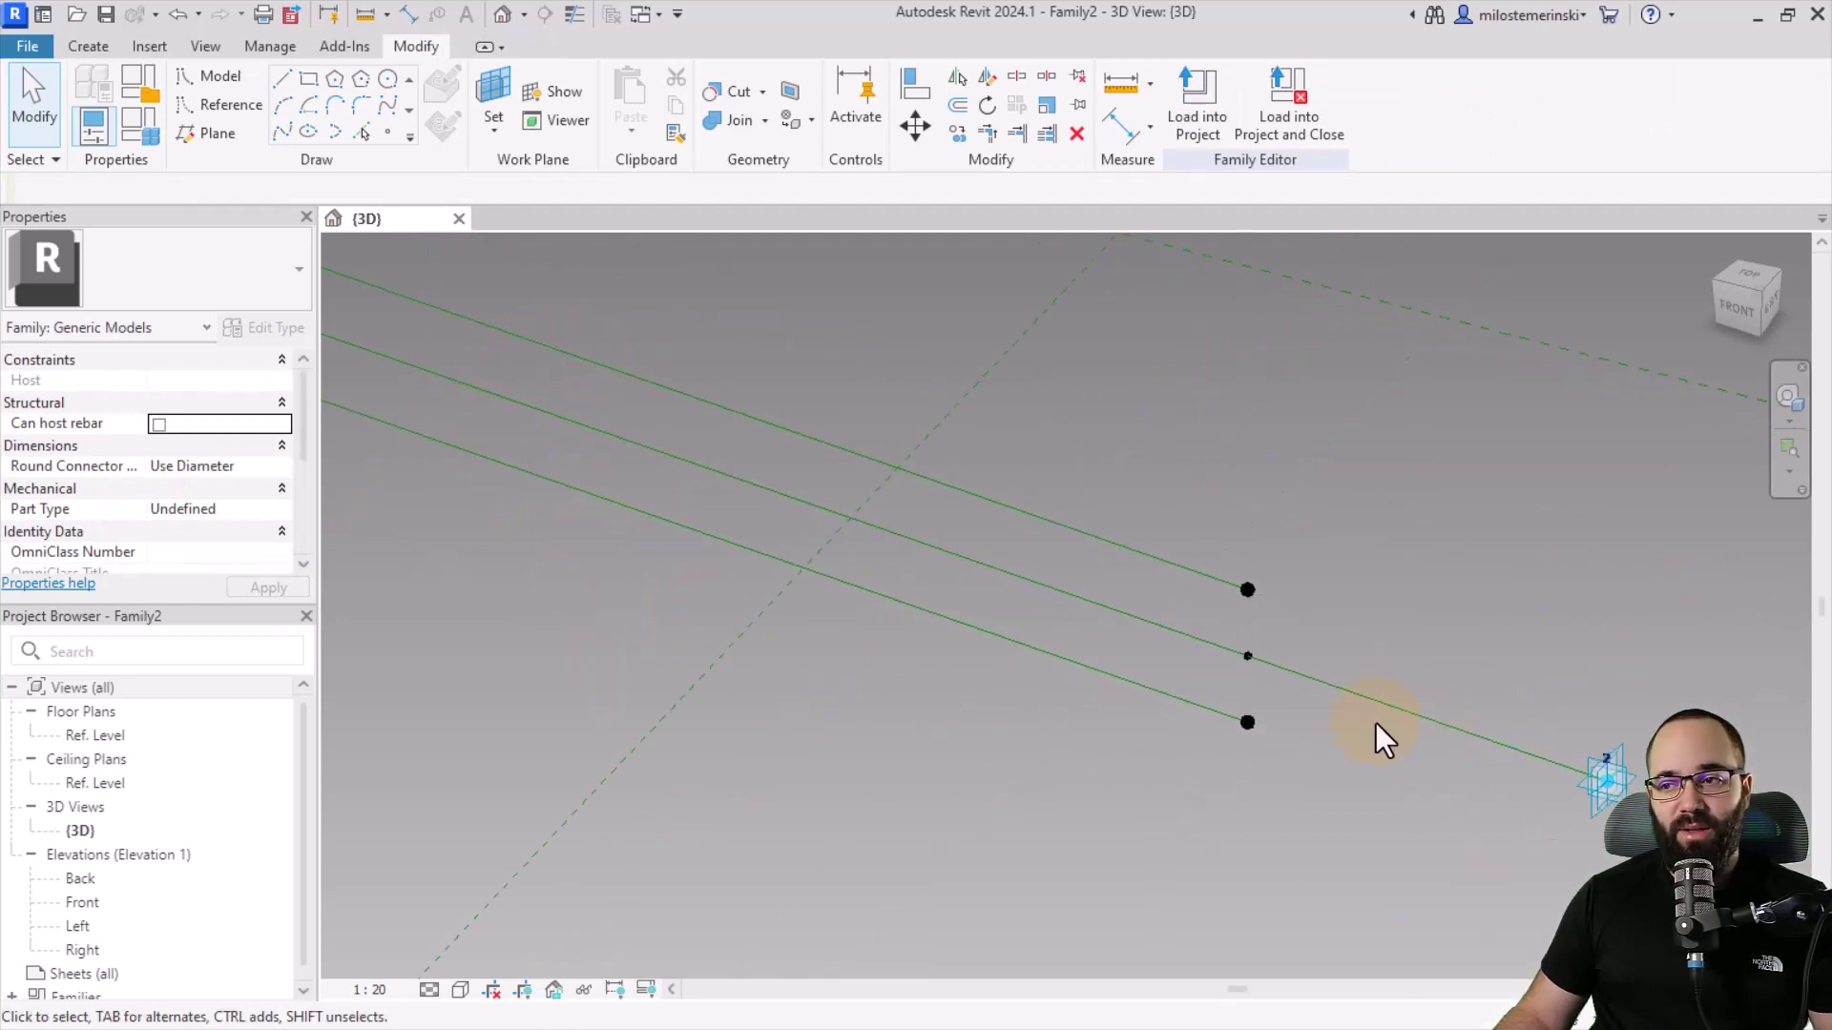
pyautogui.moveTo(1221, 654); pyautogui.dragTo(868, 719, button='middle')
pyautogui.scroll(3, 544, 450)
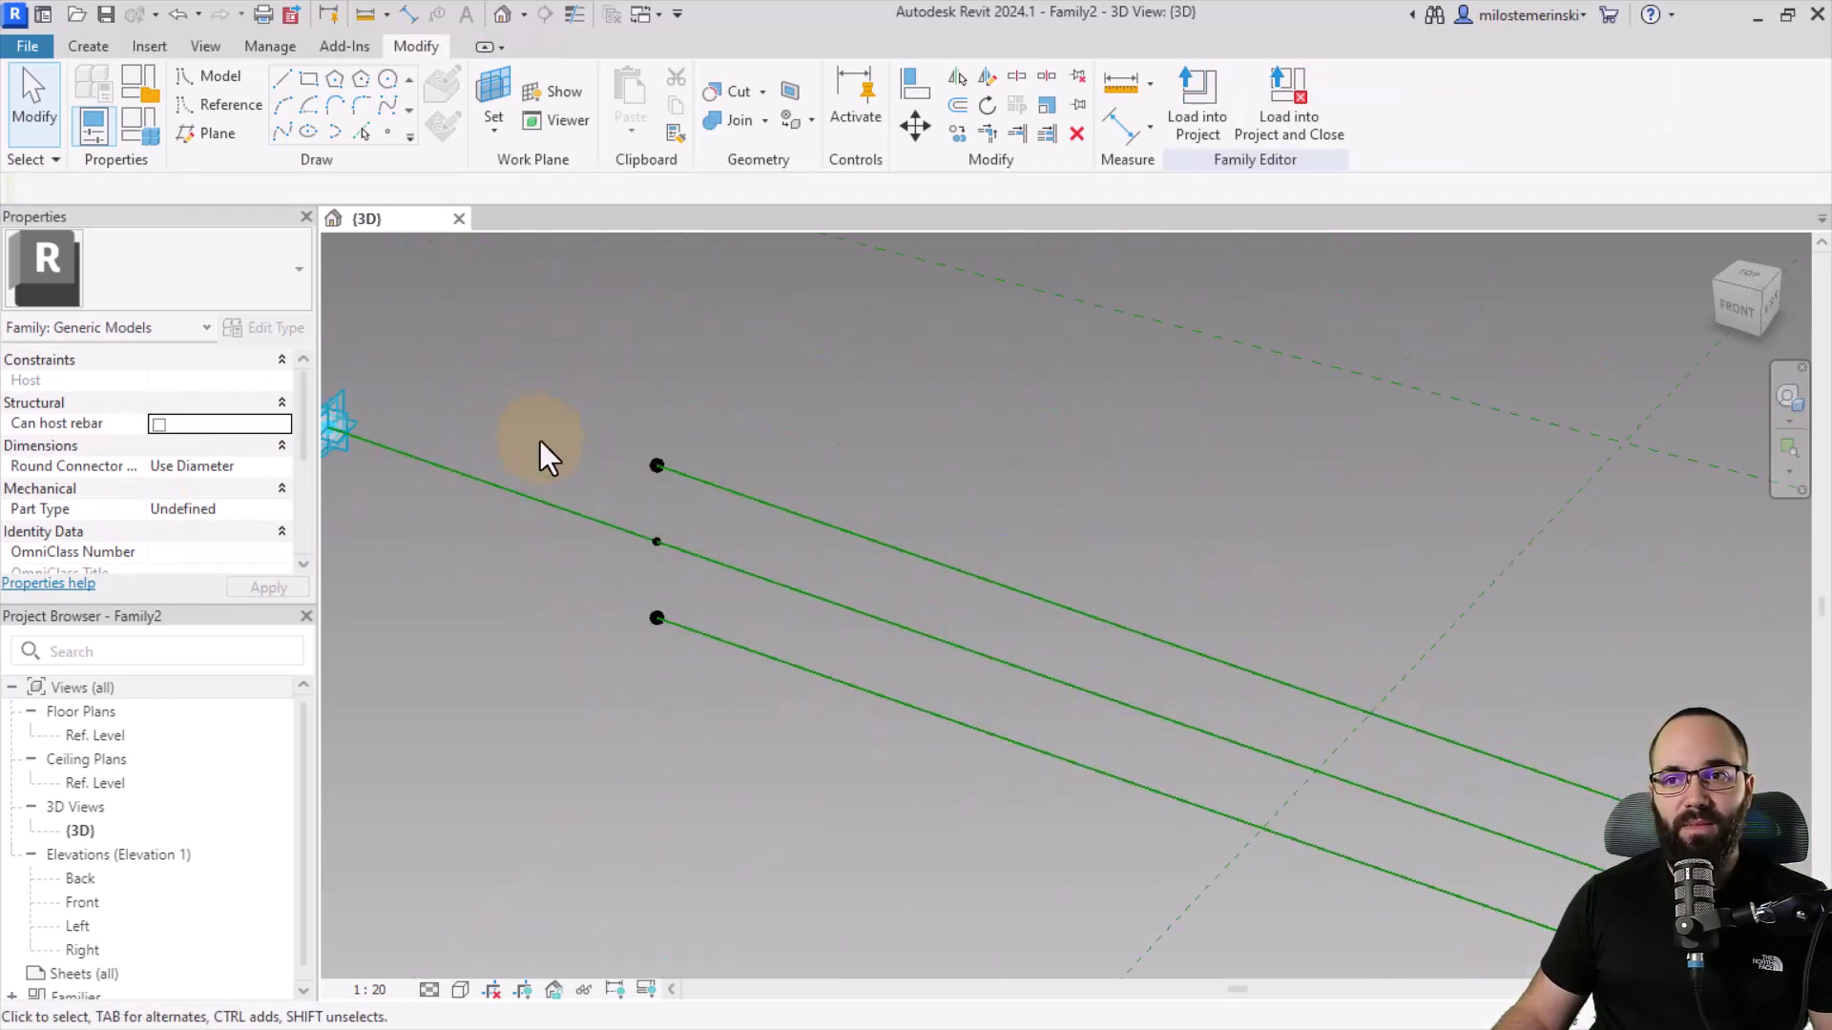
pyautogui.click(492, 103)
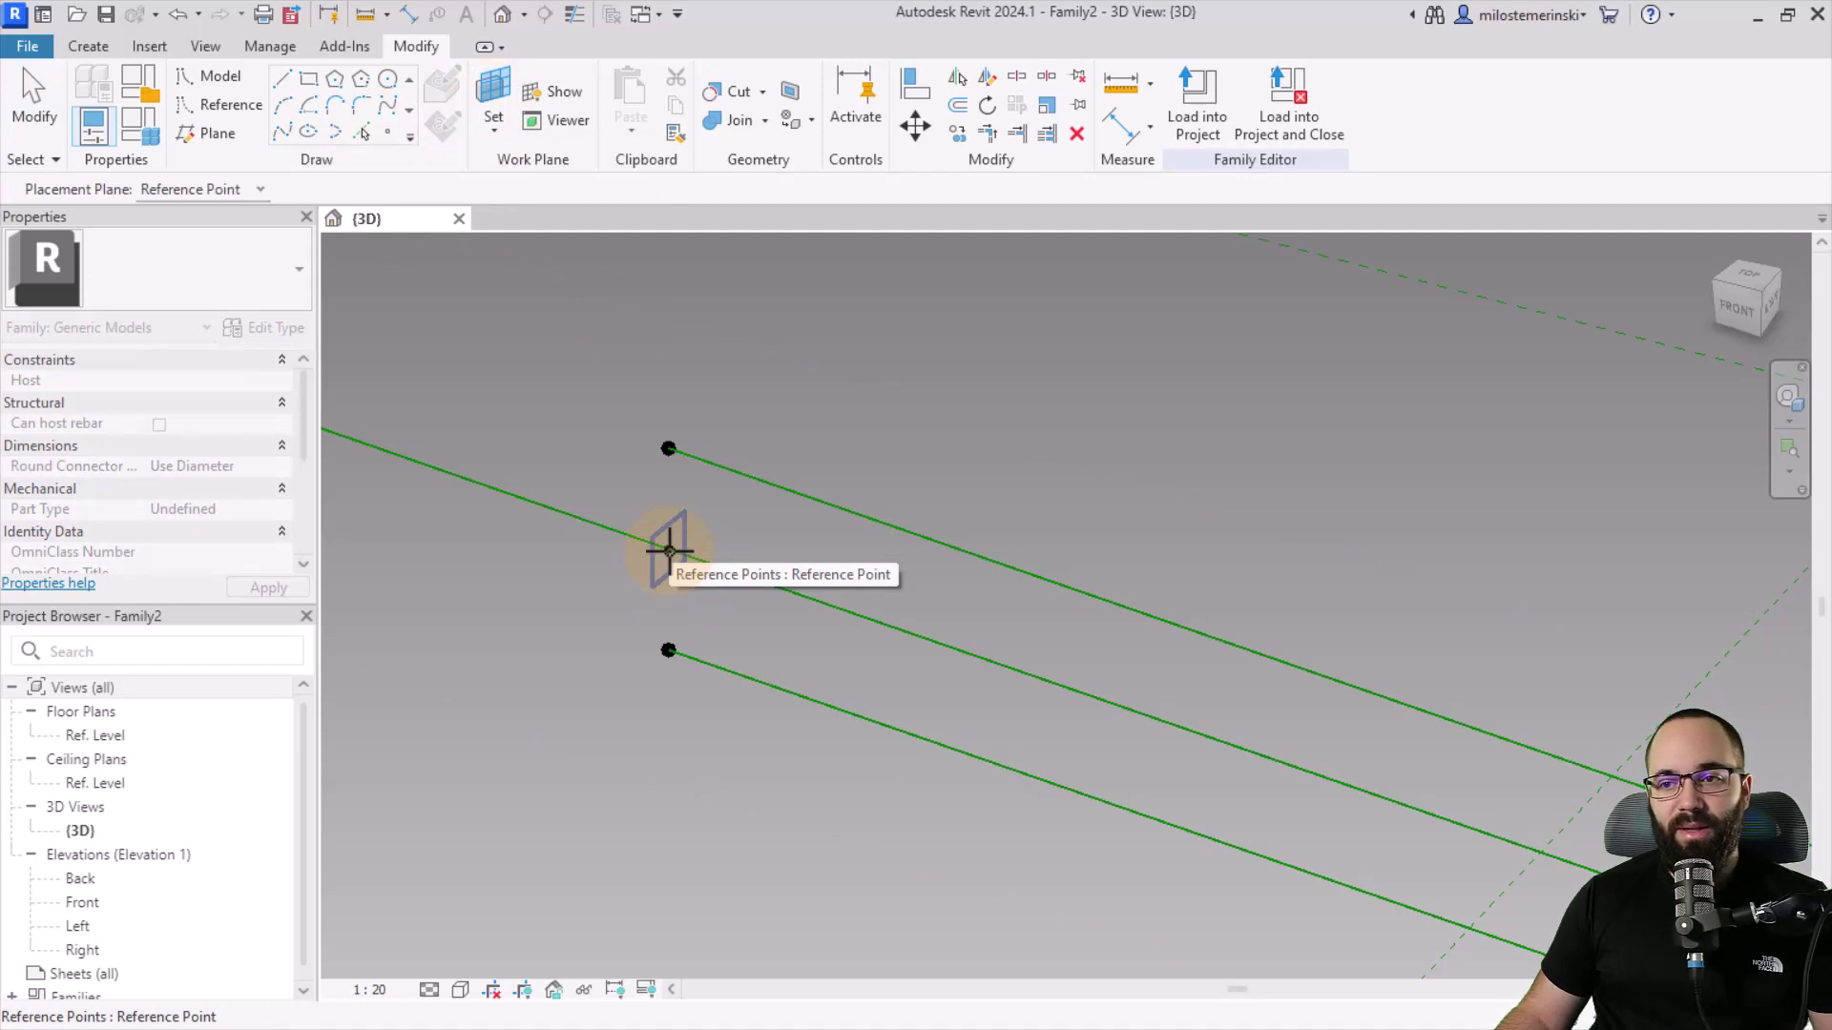
pyautogui.press('Tab')
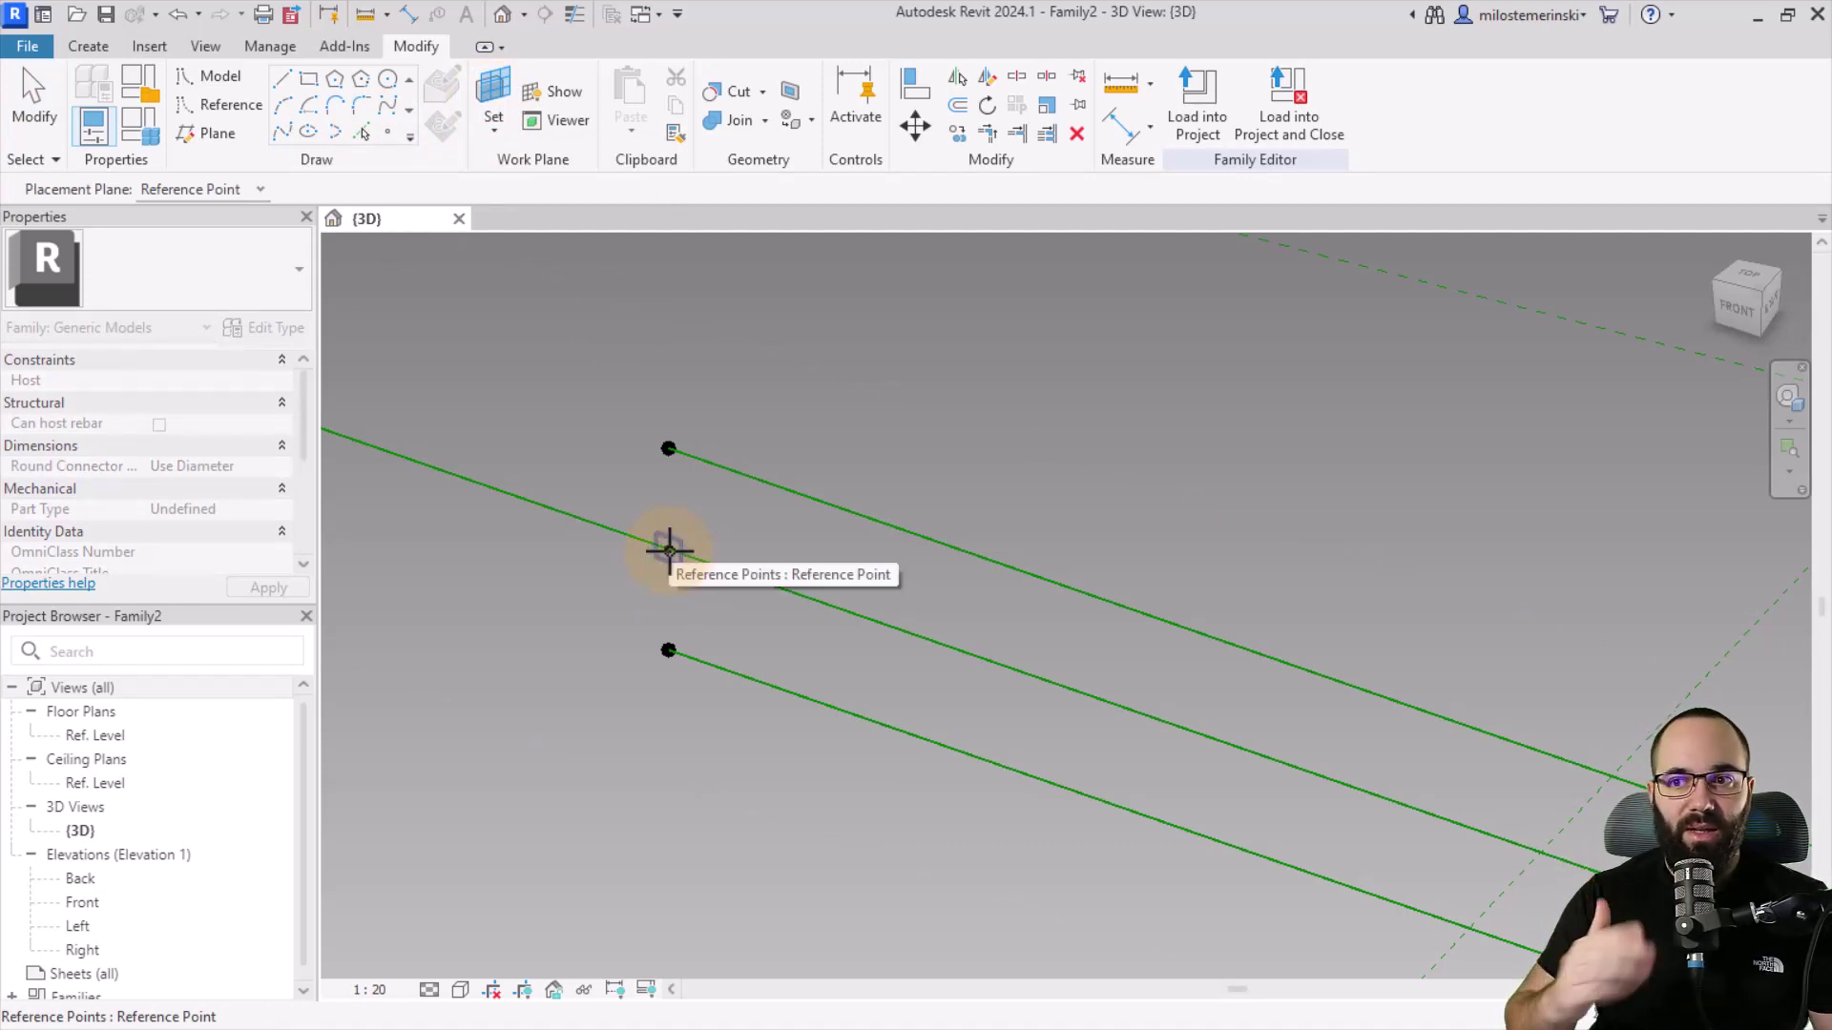
pyautogui.press('Tab')
pyautogui.click(669, 551)
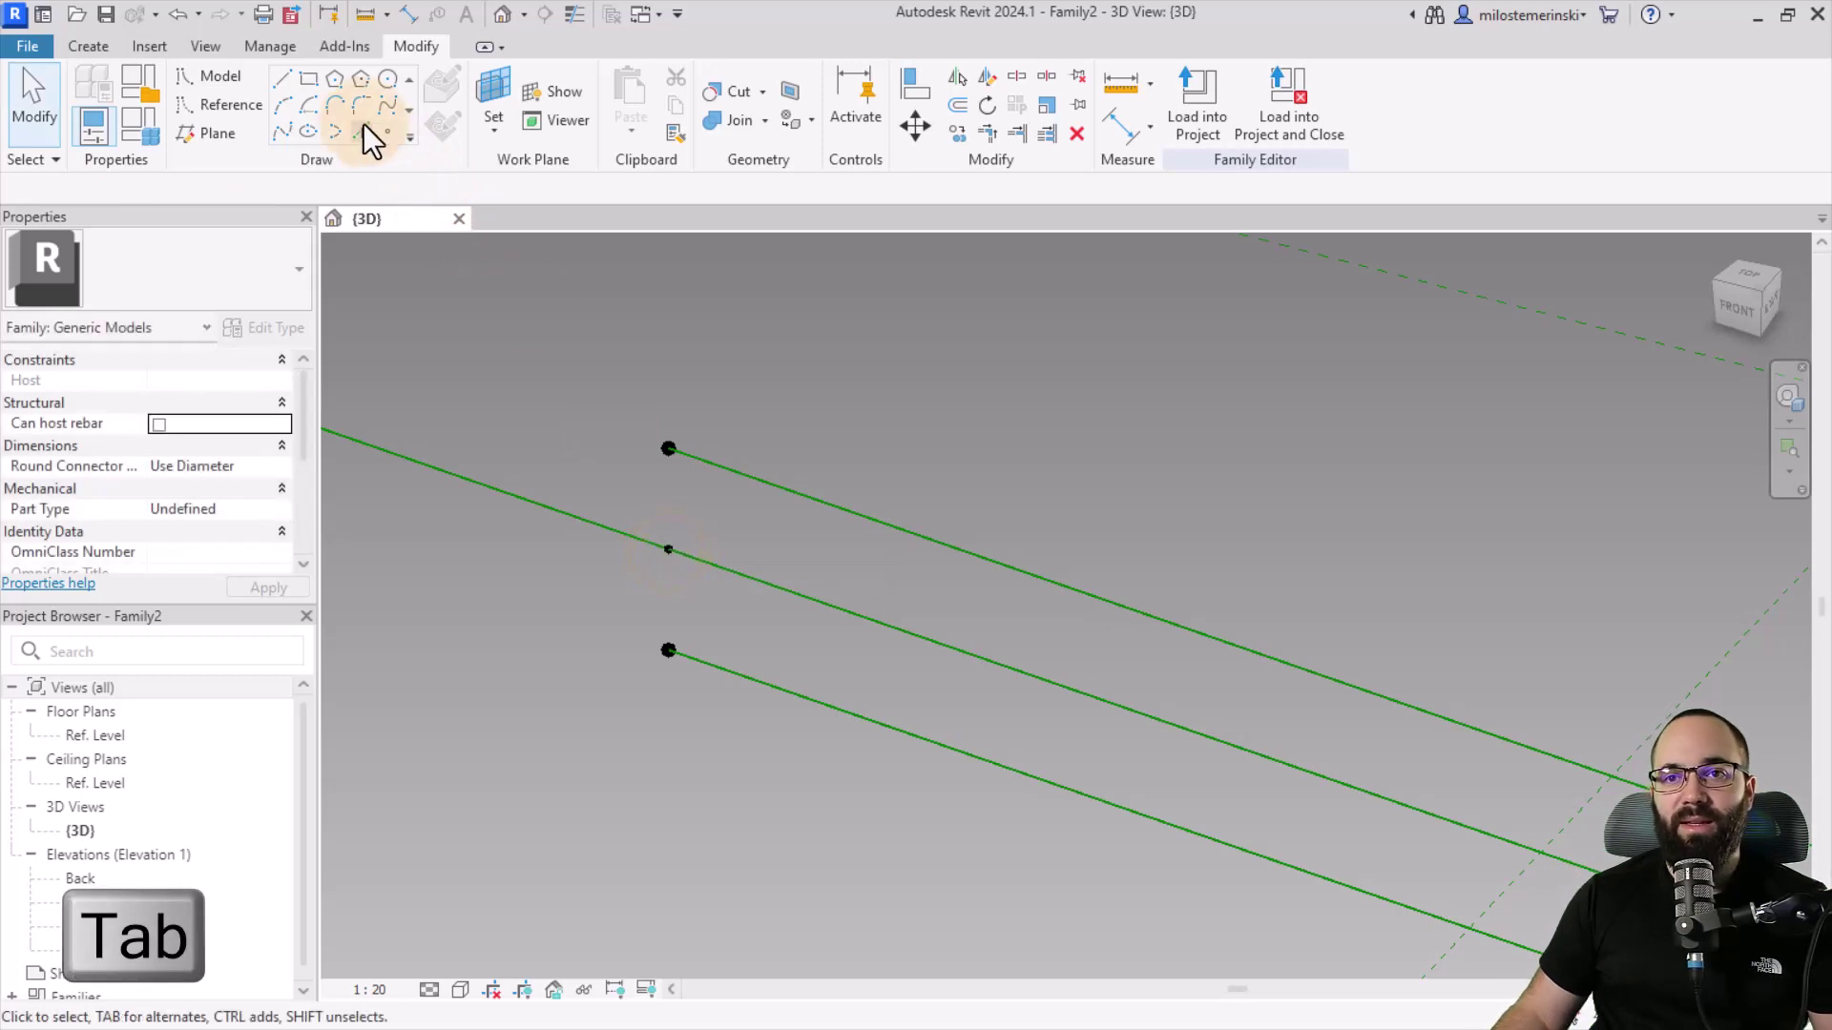
# Step: Draw a 180° centre-ends arc on the work plane, centred on the middle reference point, from the upper point to the lower point
pyautogui.click(312, 111)
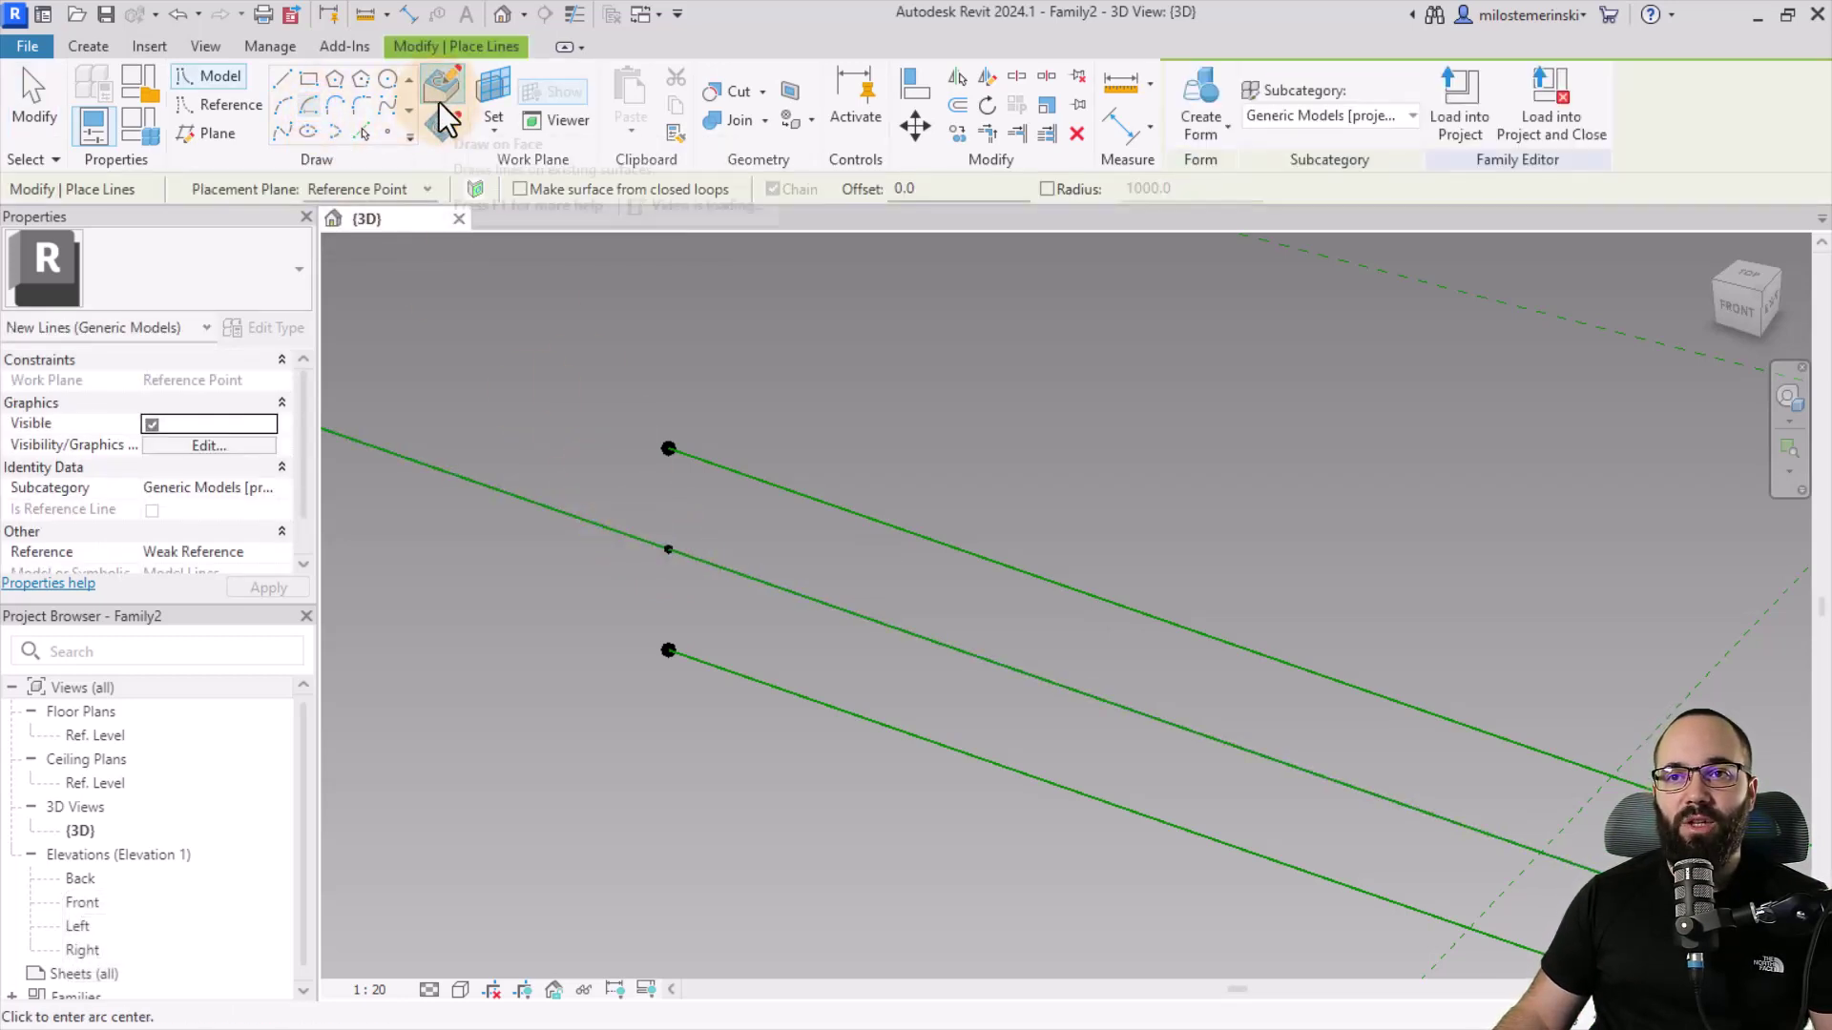
pyautogui.click(445, 138)
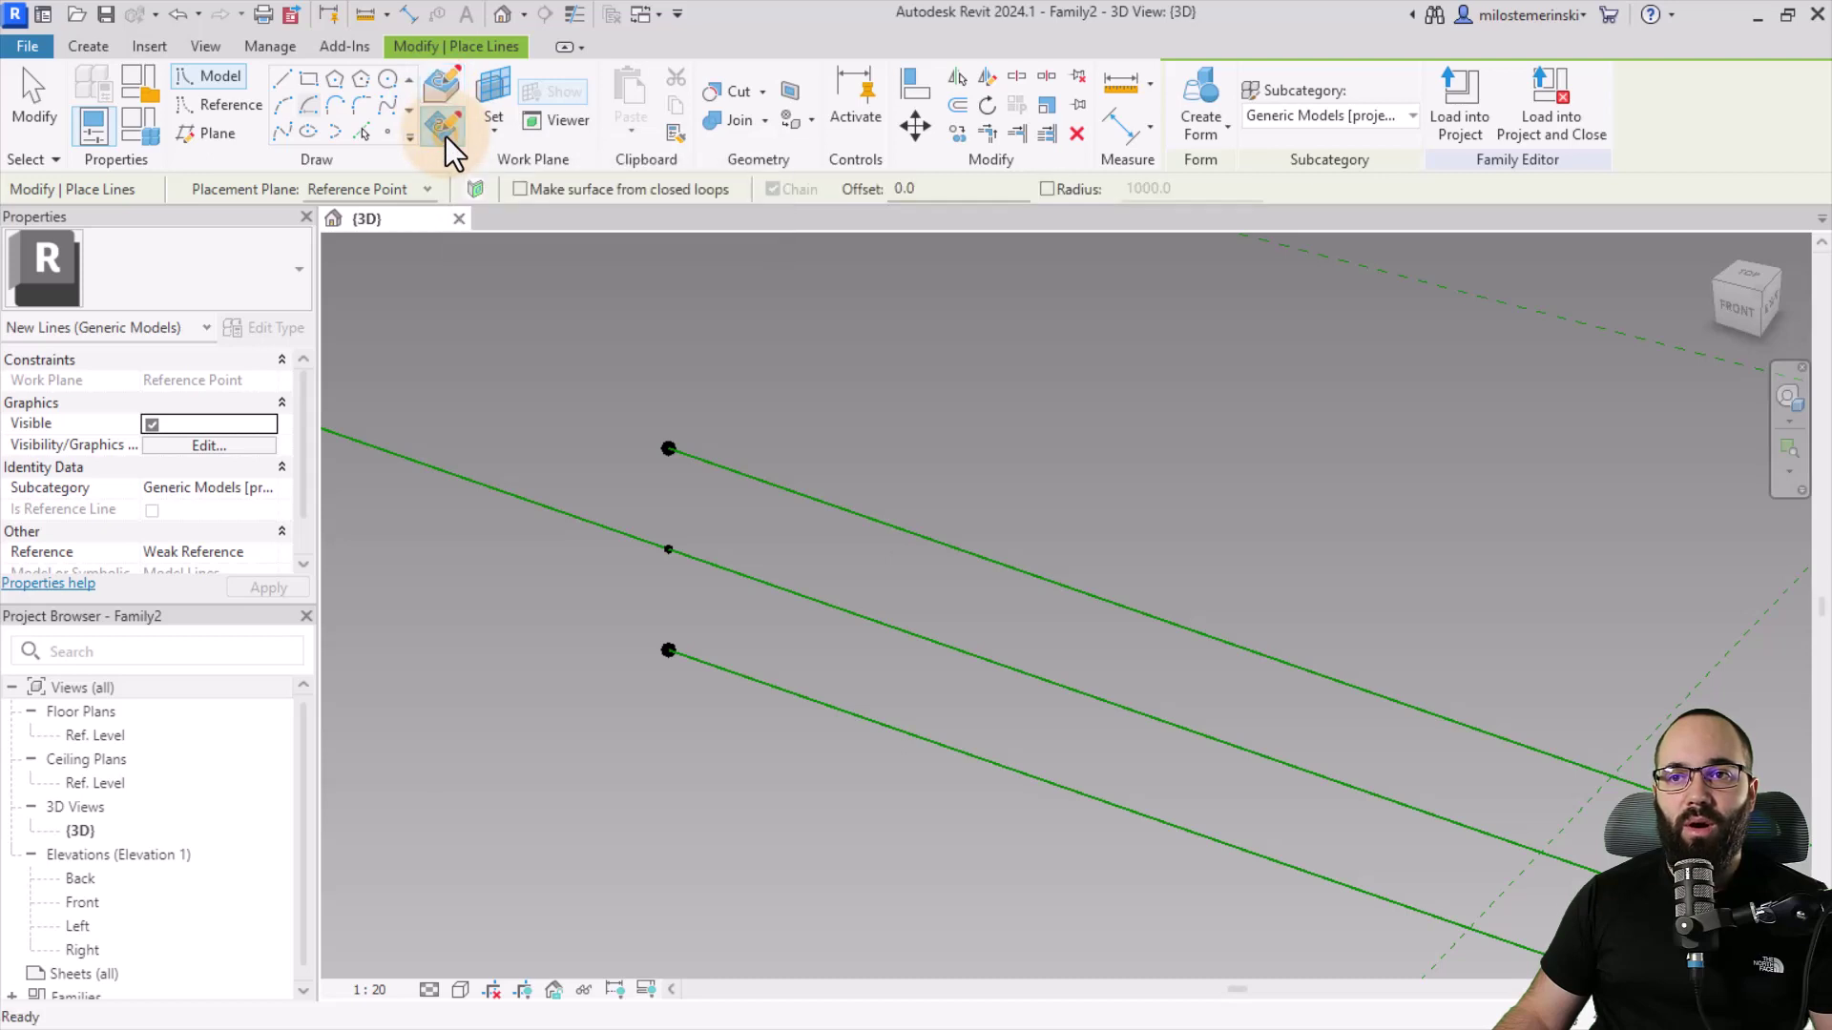
pyautogui.click(668, 549)
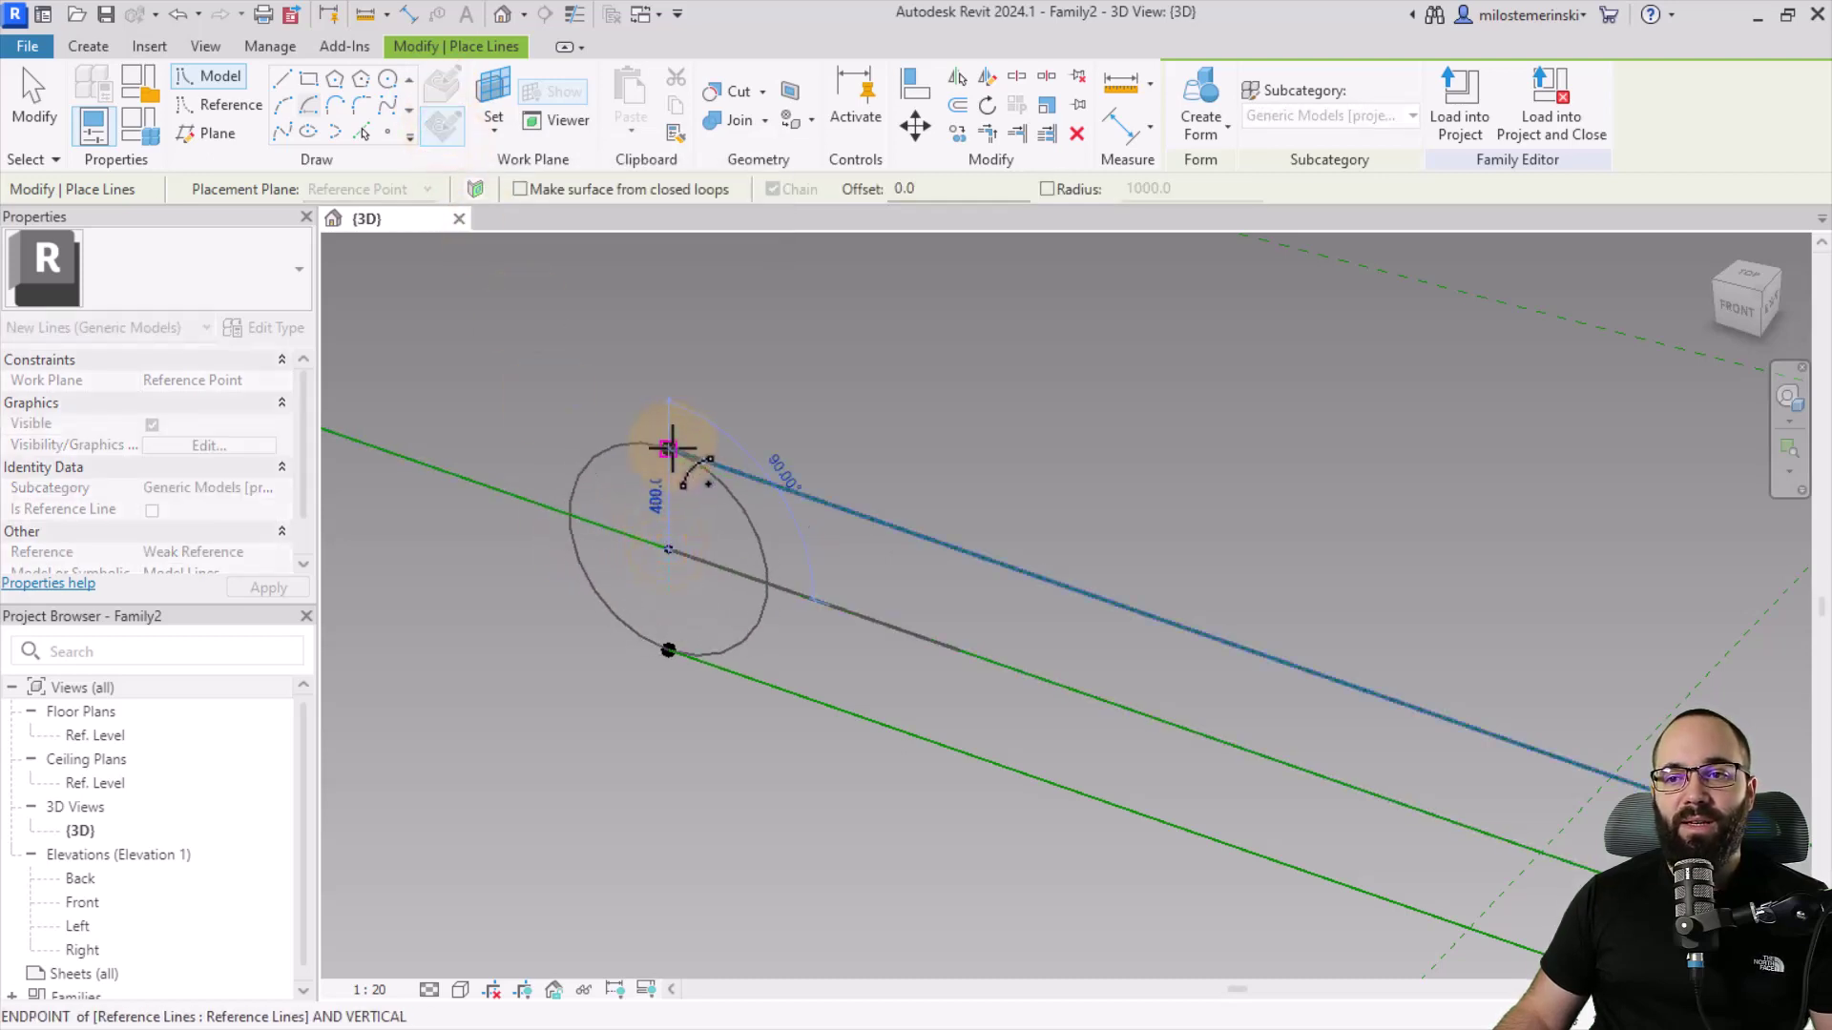
pyautogui.click(667, 449)
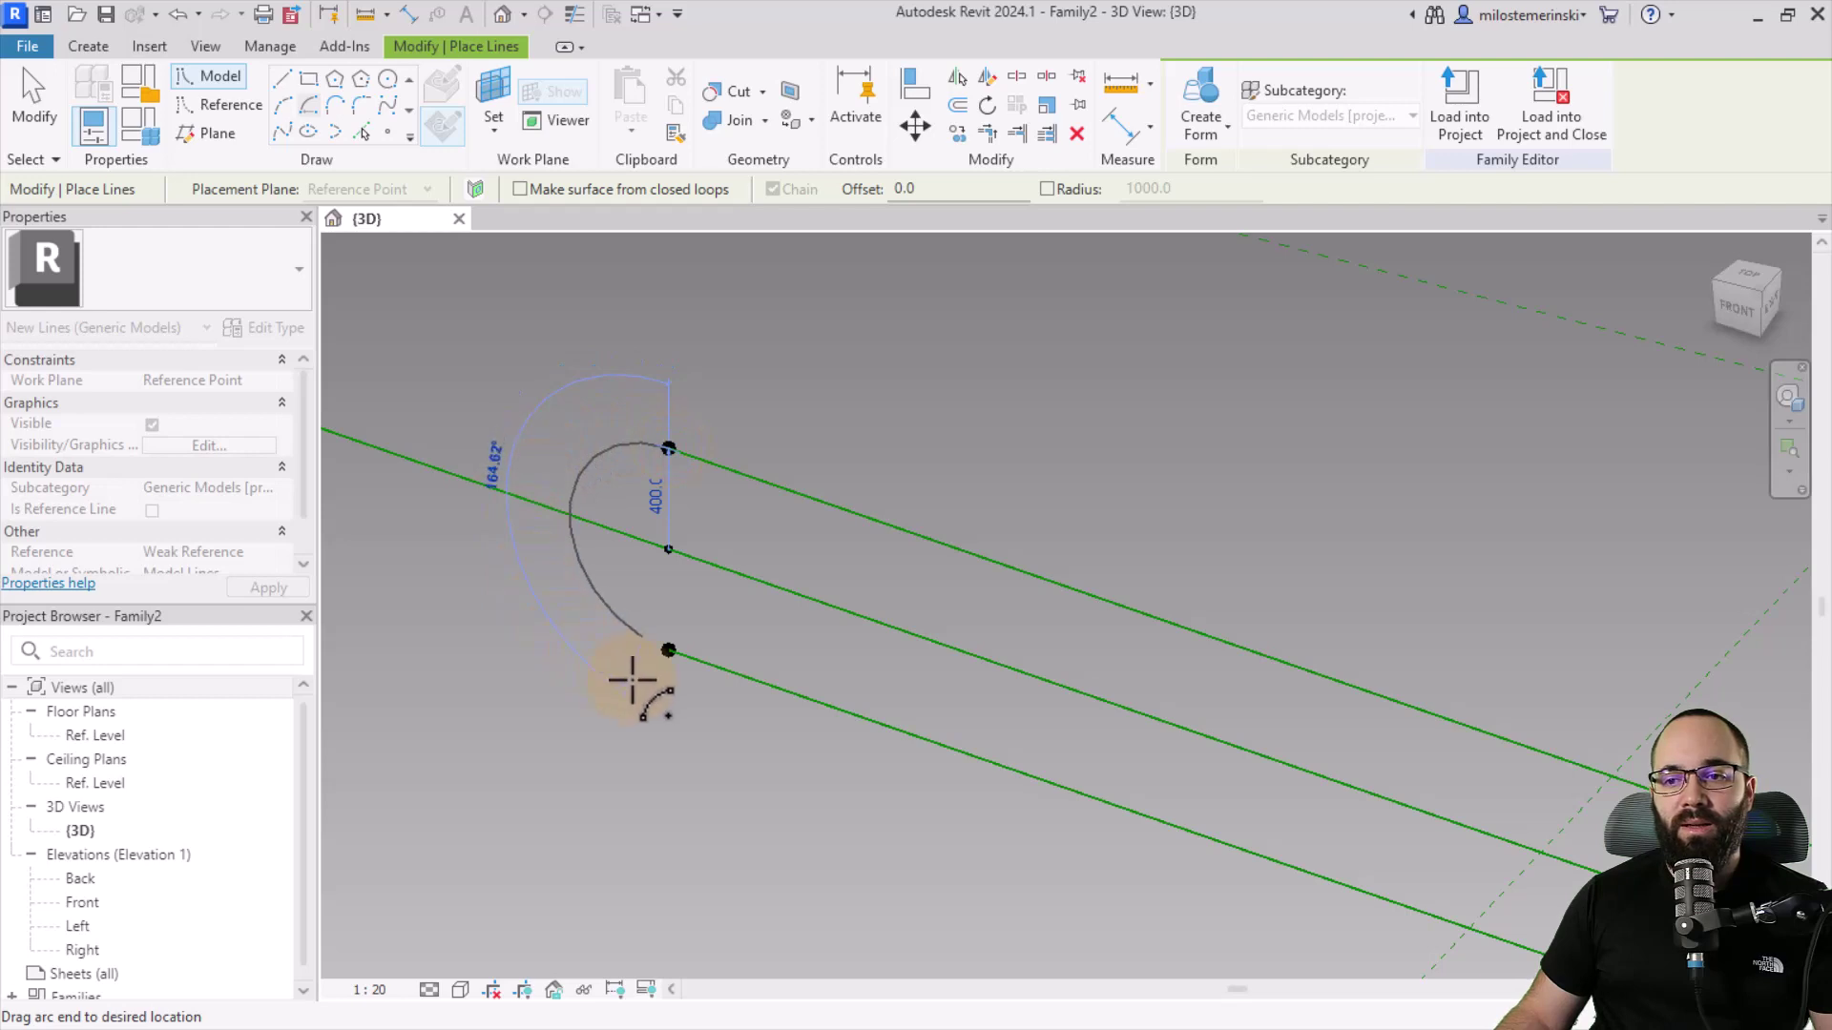
pyautogui.click(668, 650)
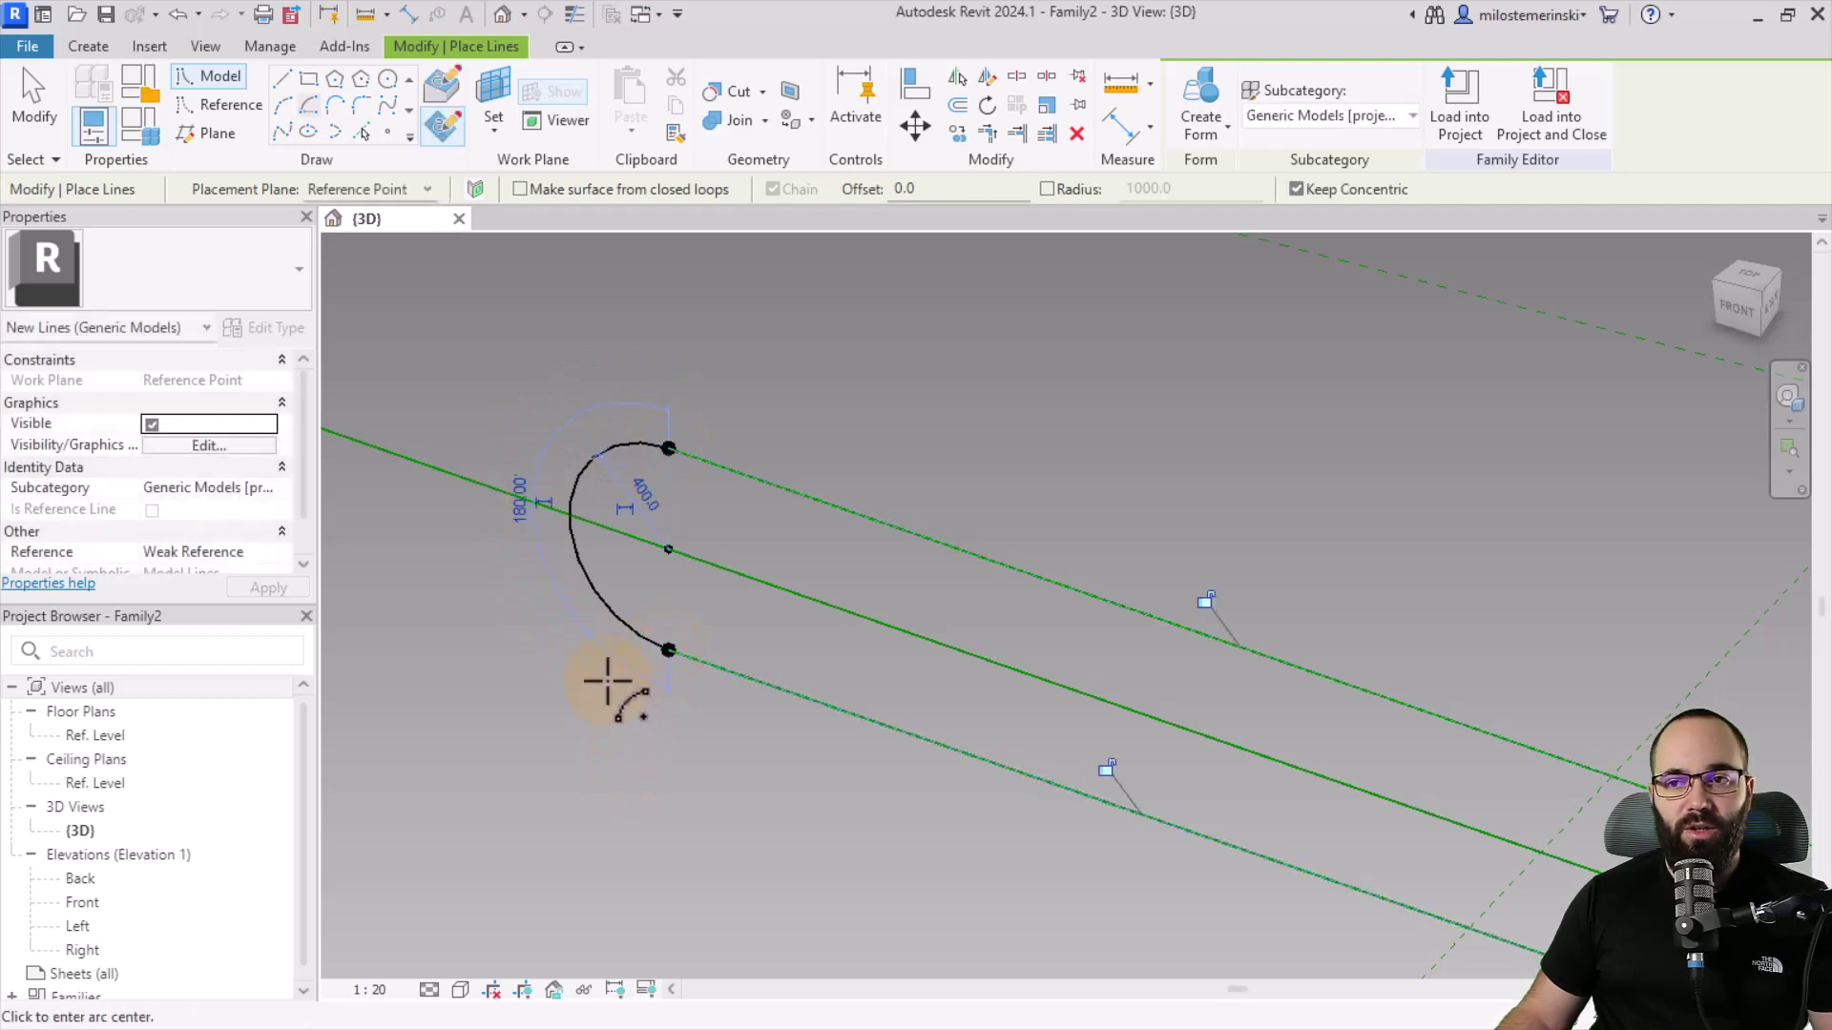
pyautogui.press('Escape')
pyautogui.press('Escape')
# Step: Convert the new end arc near adaptive point 1 into a reference line
pyautogui.click(588, 585)
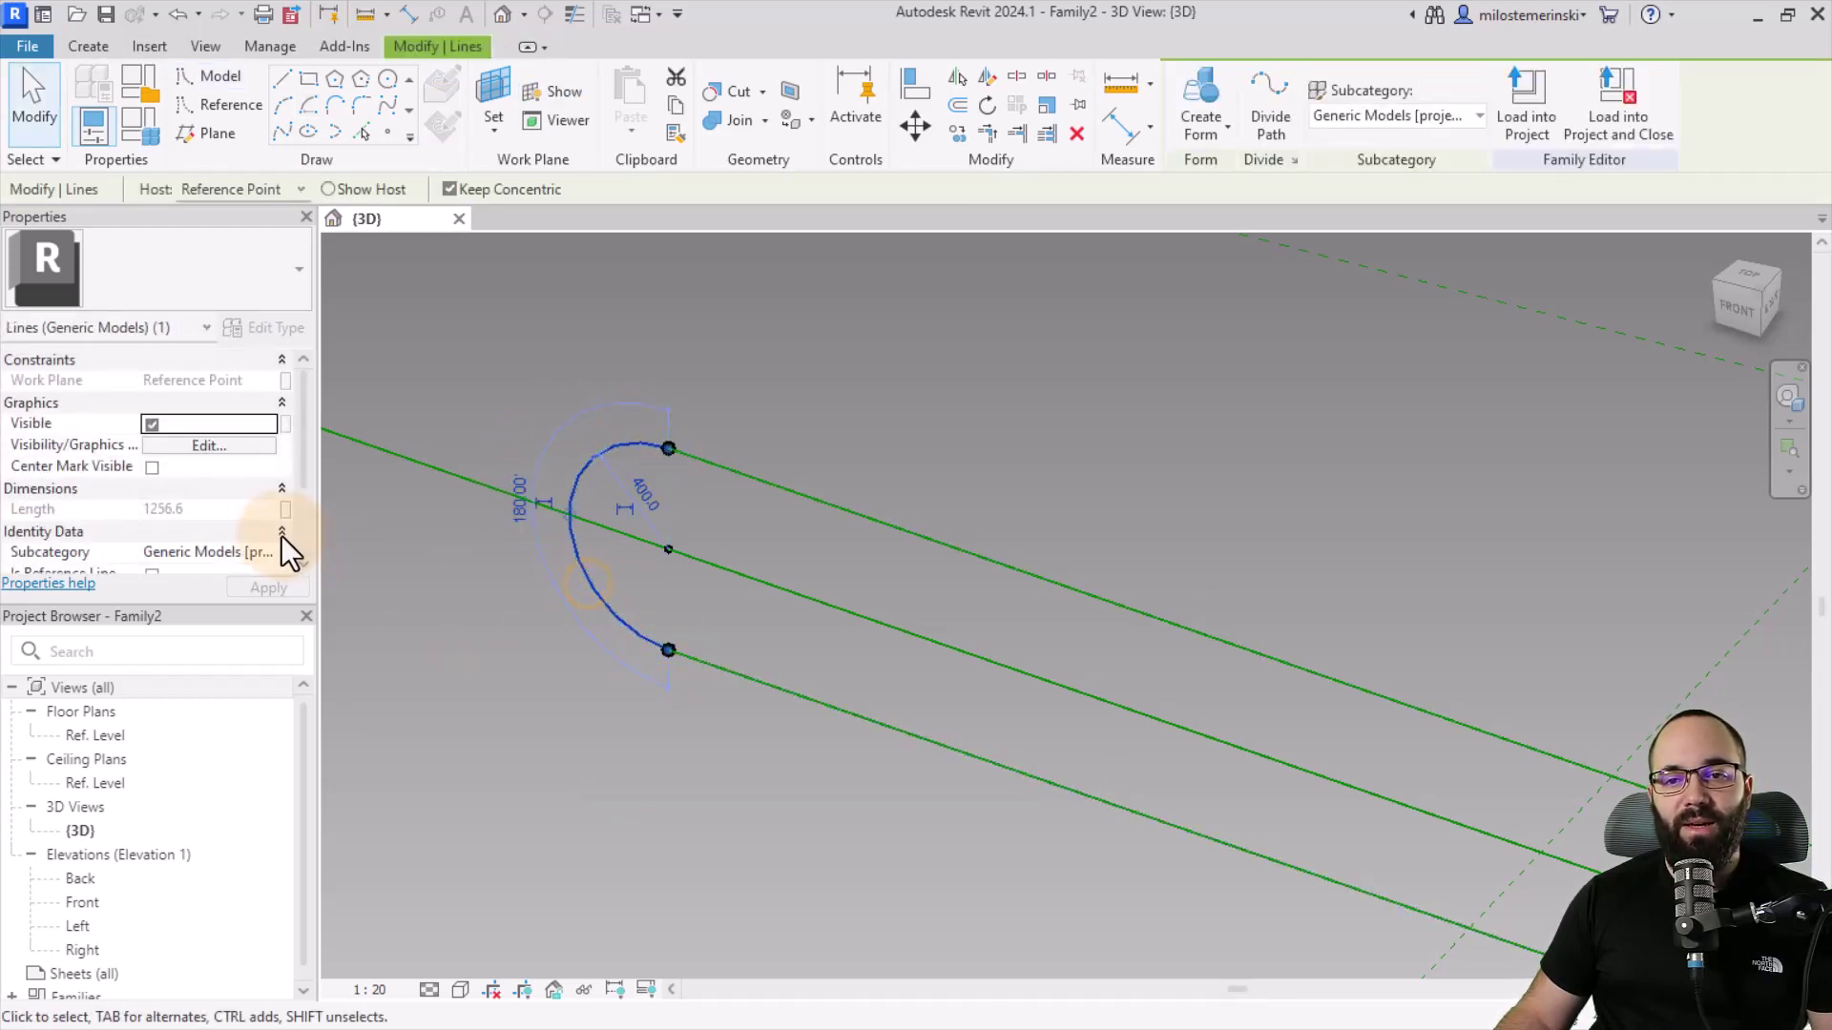
pyautogui.click(152, 532)
pyautogui.click(507, 659)
# Step: At the adaptive point 2 end, draw a 180° arc on the middle point's vertical plane joining the outer points, as a reference line
pyautogui.scroll(-2, 621, 708)
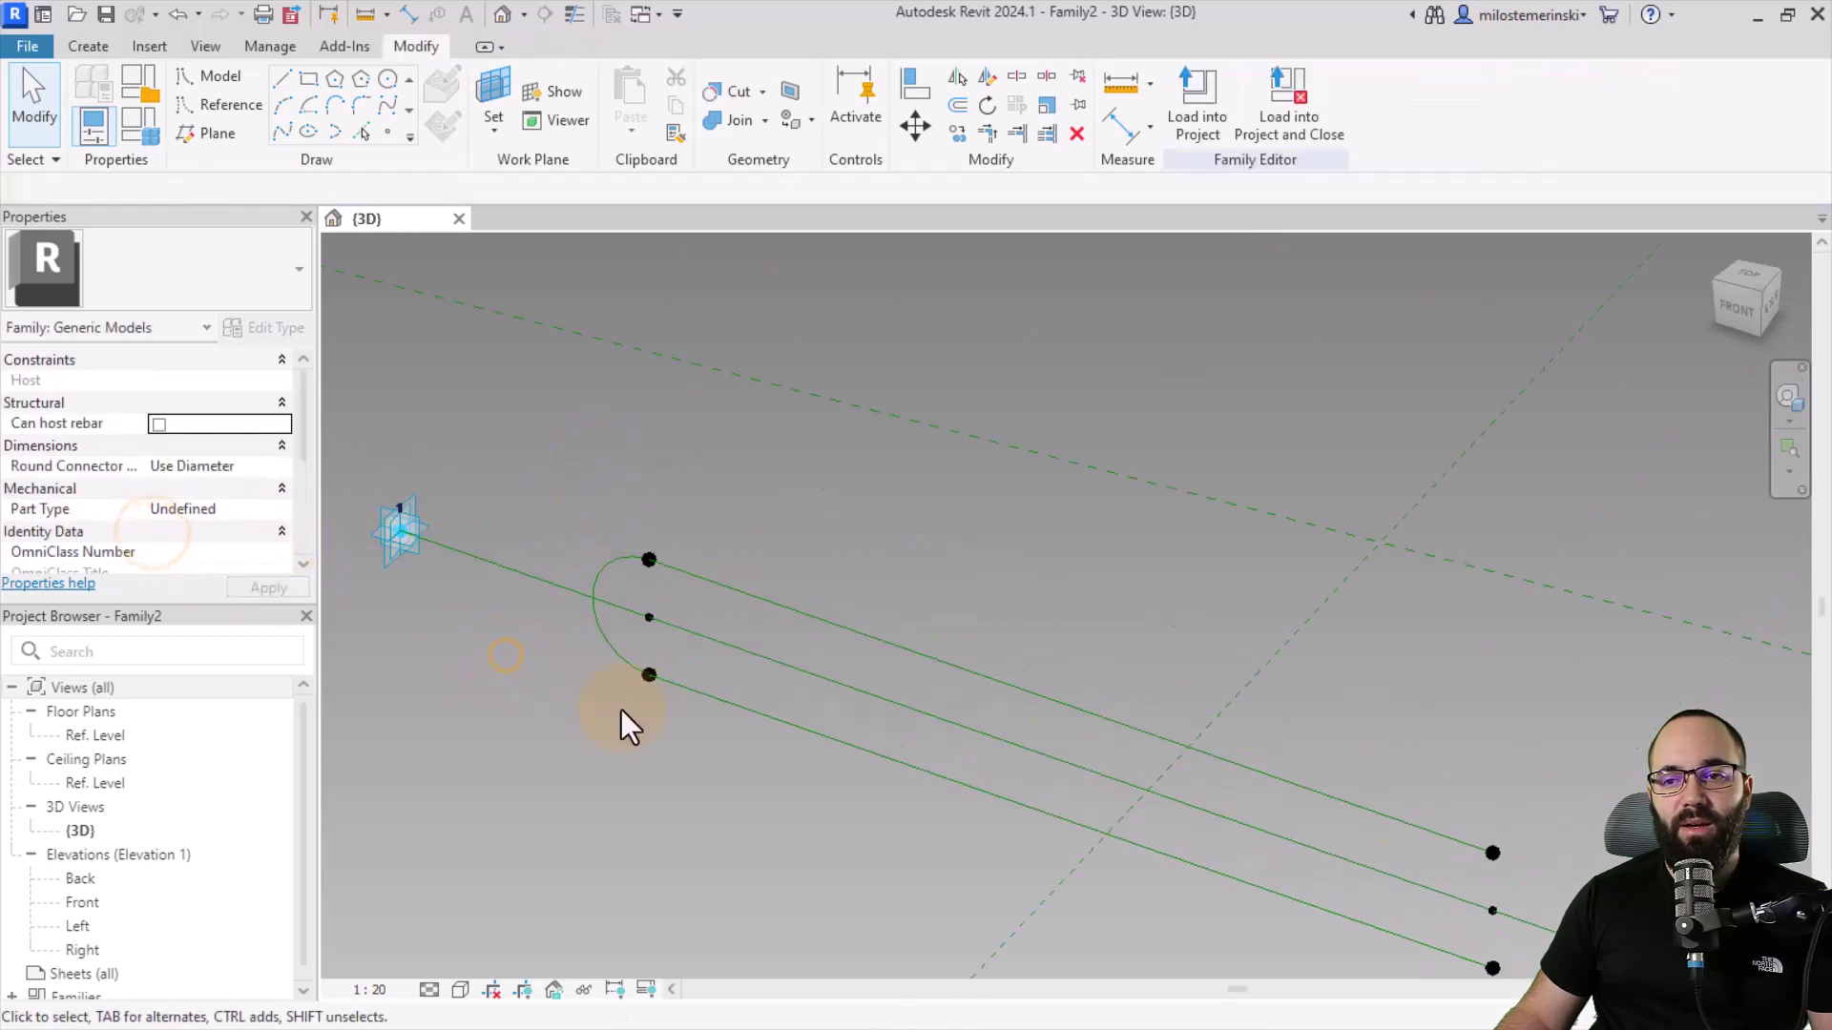
pyautogui.moveTo(621, 708); pyautogui.dragTo(517, 574, button='middle')
pyautogui.scroll(3, 945, 548)
pyautogui.click(944, 548)
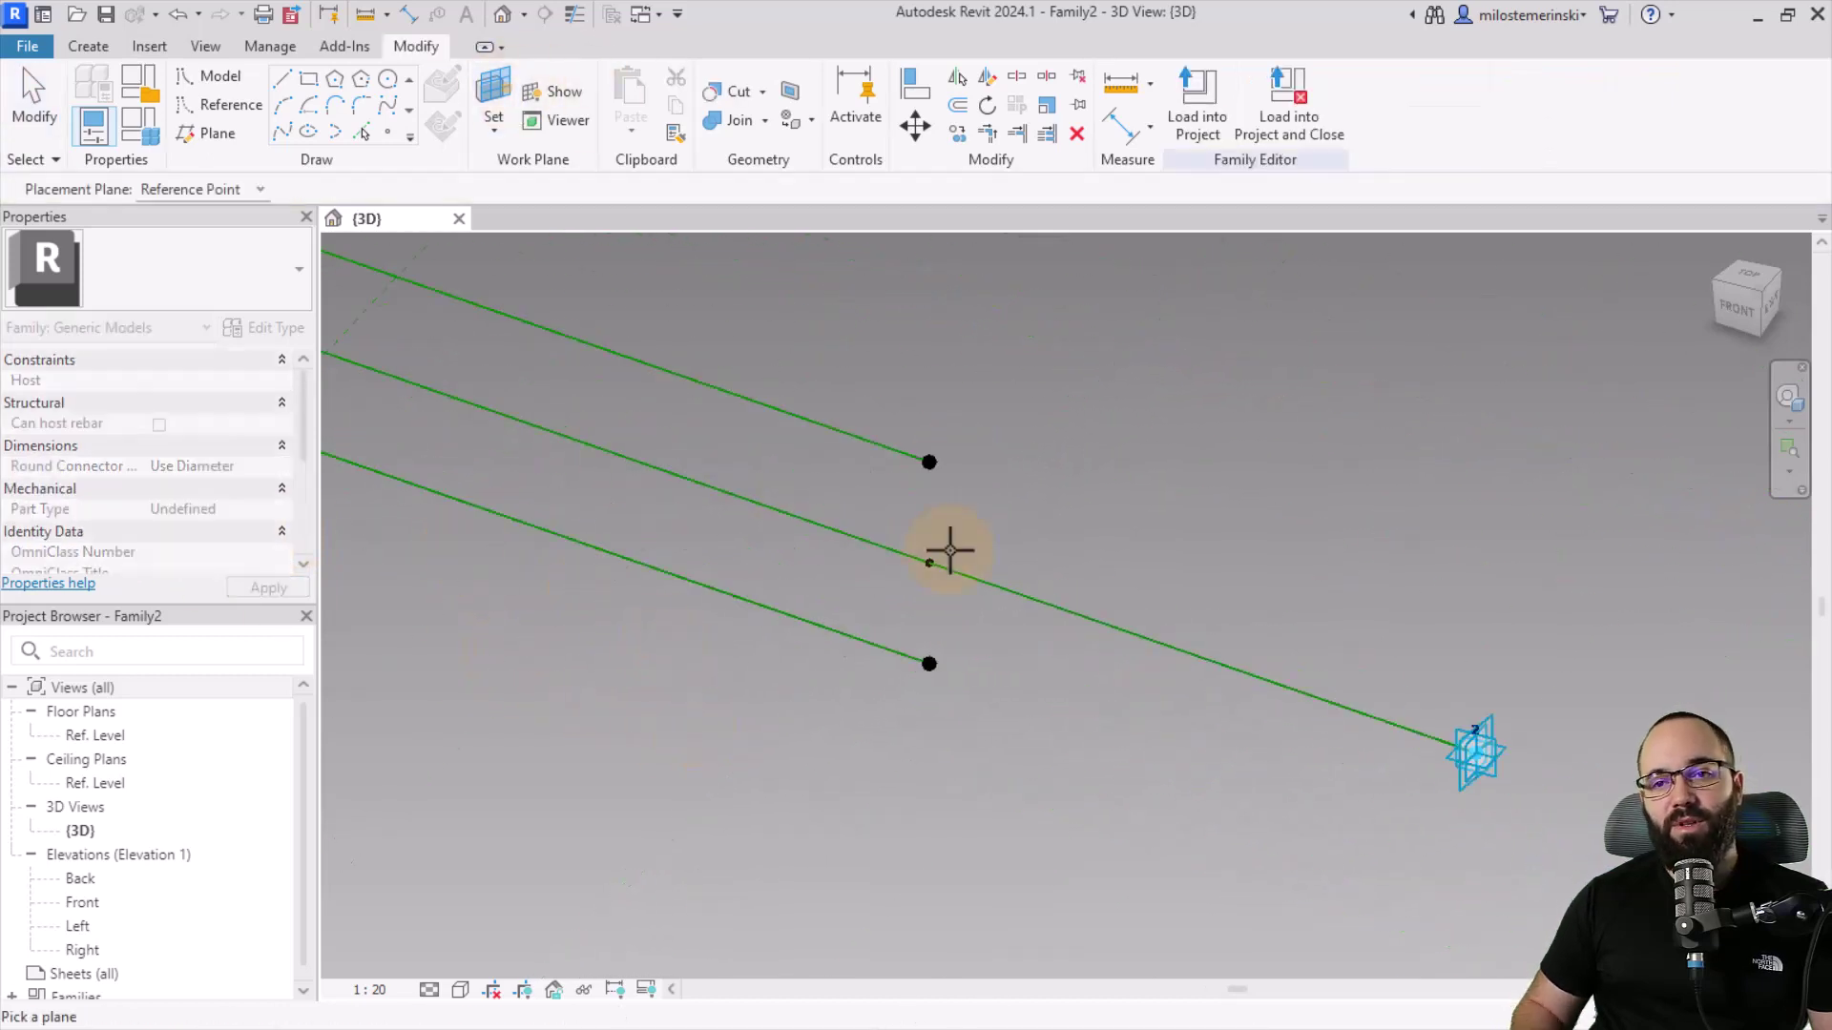
pyautogui.click(308, 106)
pyautogui.click(929, 563)
pyautogui.click(929, 463)
pyautogui.click(930, 663)
pyautogui.press('Escape')
pyautogui.scroll(-3, 941, 707)
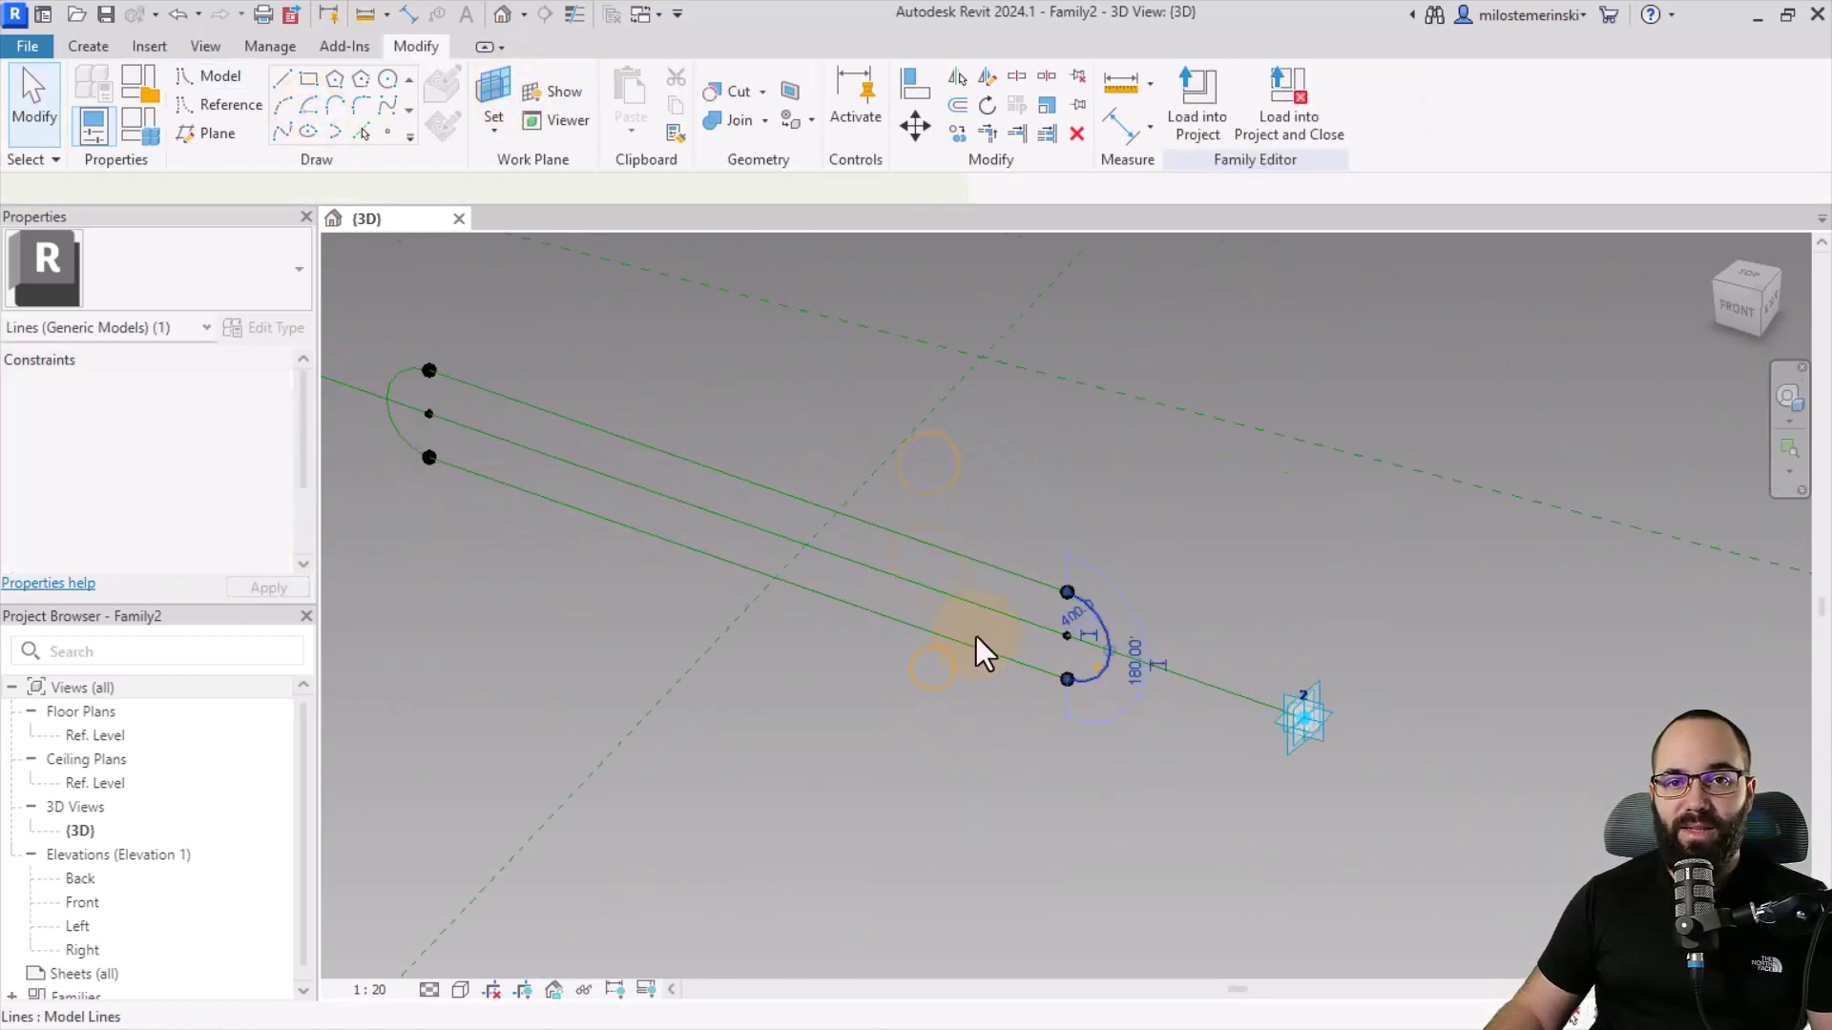
pyautogui.click(614, 608)
pyautogui.keyDown('shift'); pyautogui.moveTo(614, 609); pyautogui.dragTo(489, 504, button='middle'); pyautogui.keyUp('shift')
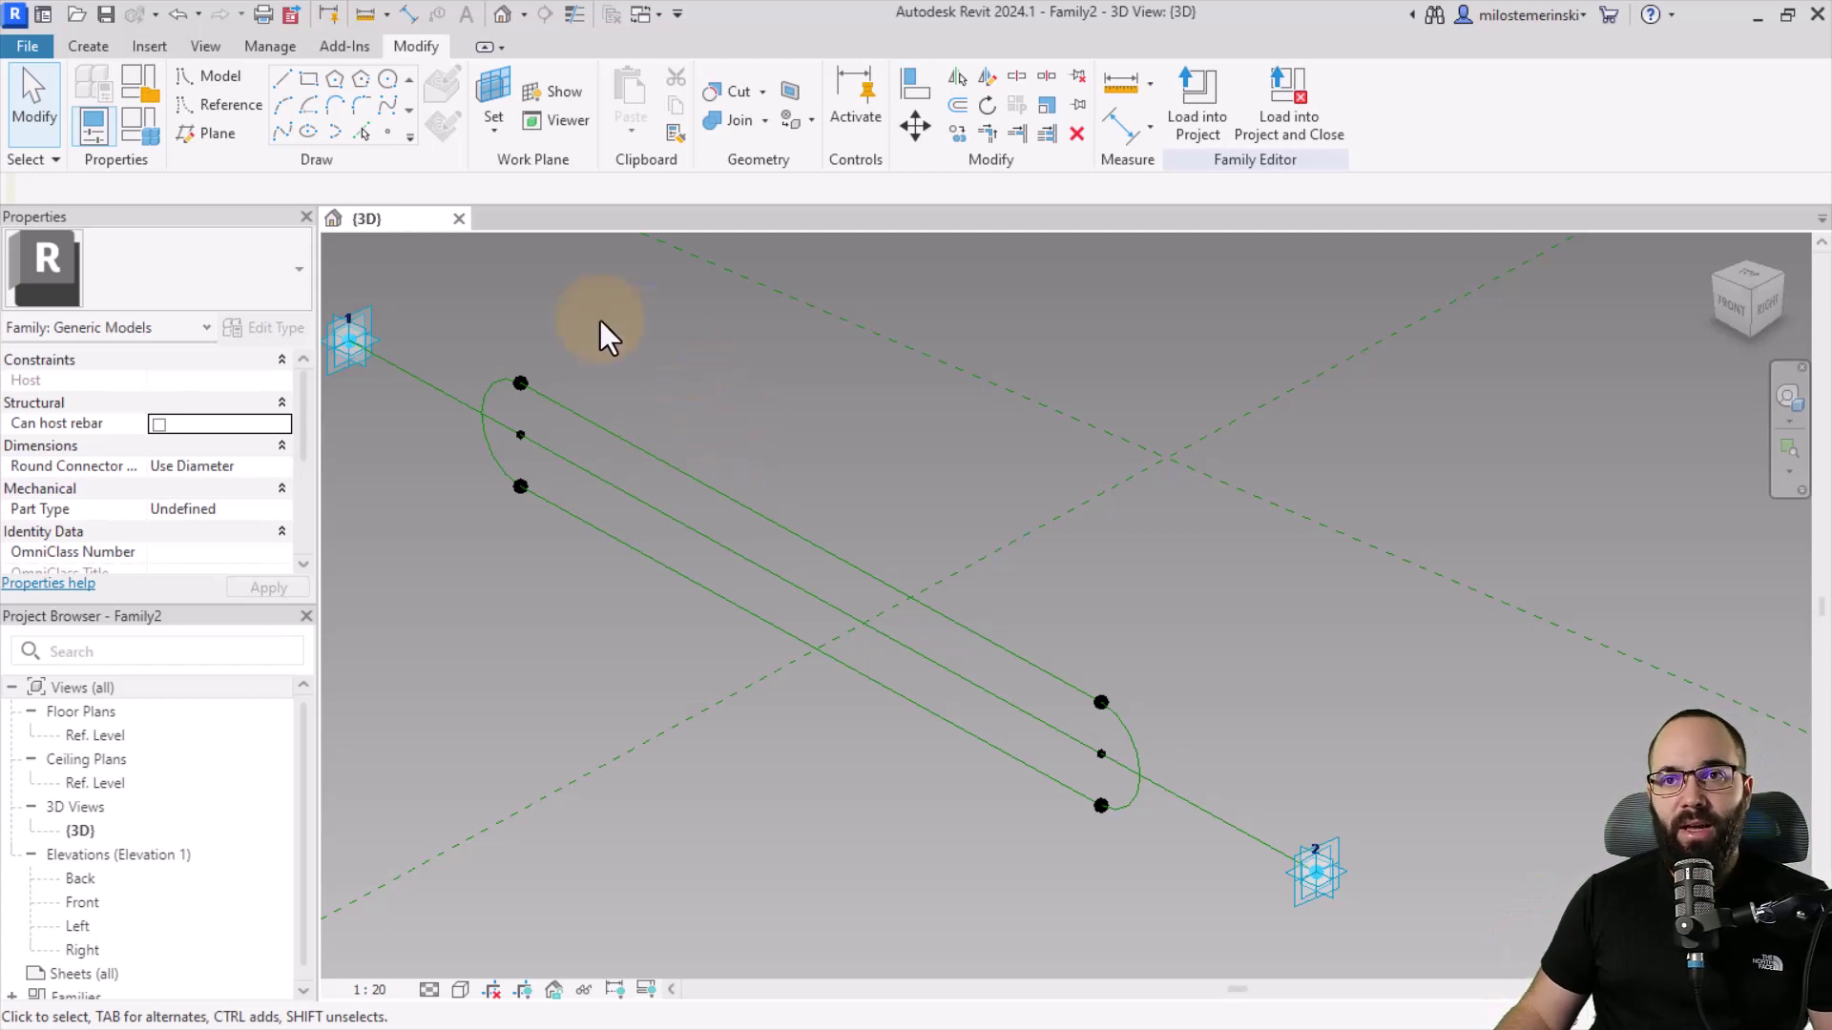
# Step: Place a reference point hosted on the upper reference line, roughly midway along its length
pyautogui.click(392, 141)
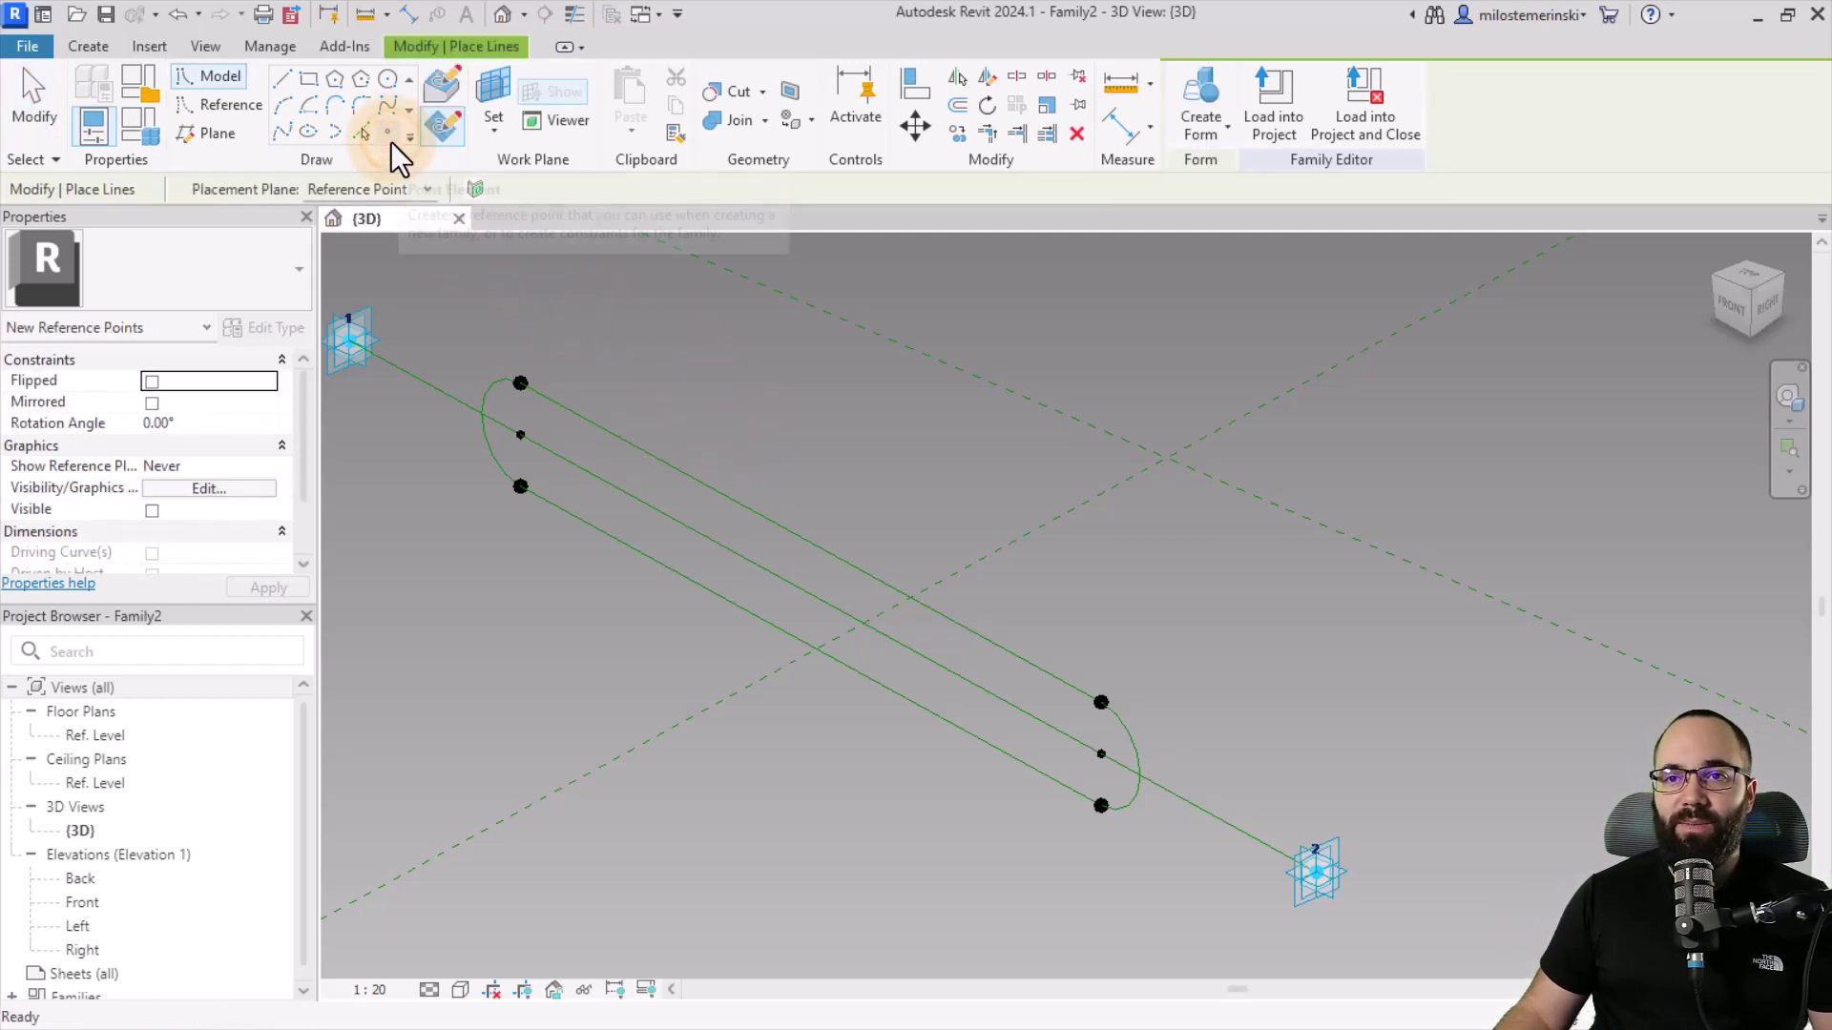
pyautogui.click(436, 95)
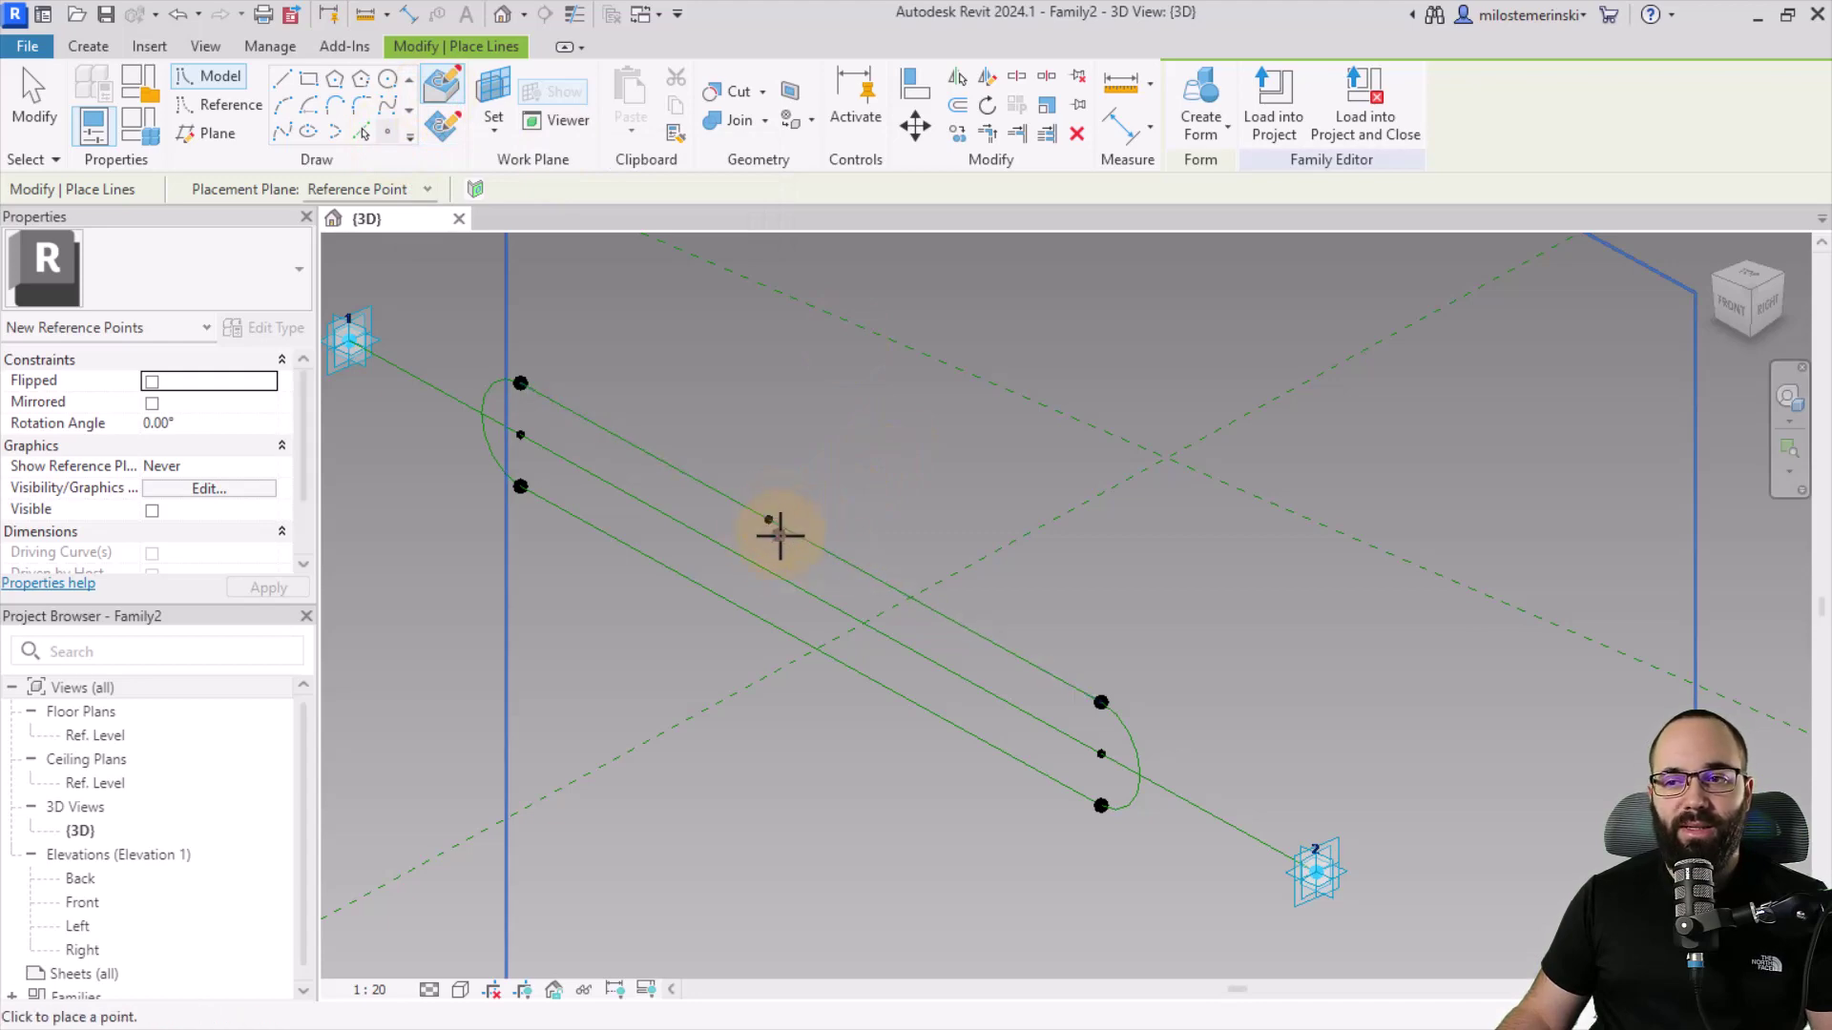
pyautogui.press('Escape')
pyautogui.press('Escape')
# Step: Set the work plane to the new reference point's plane perpendicular to the upper reference line
pyautogui.scroll(1, 773, 535)
pyautogui.scroll(3, 758, 513)
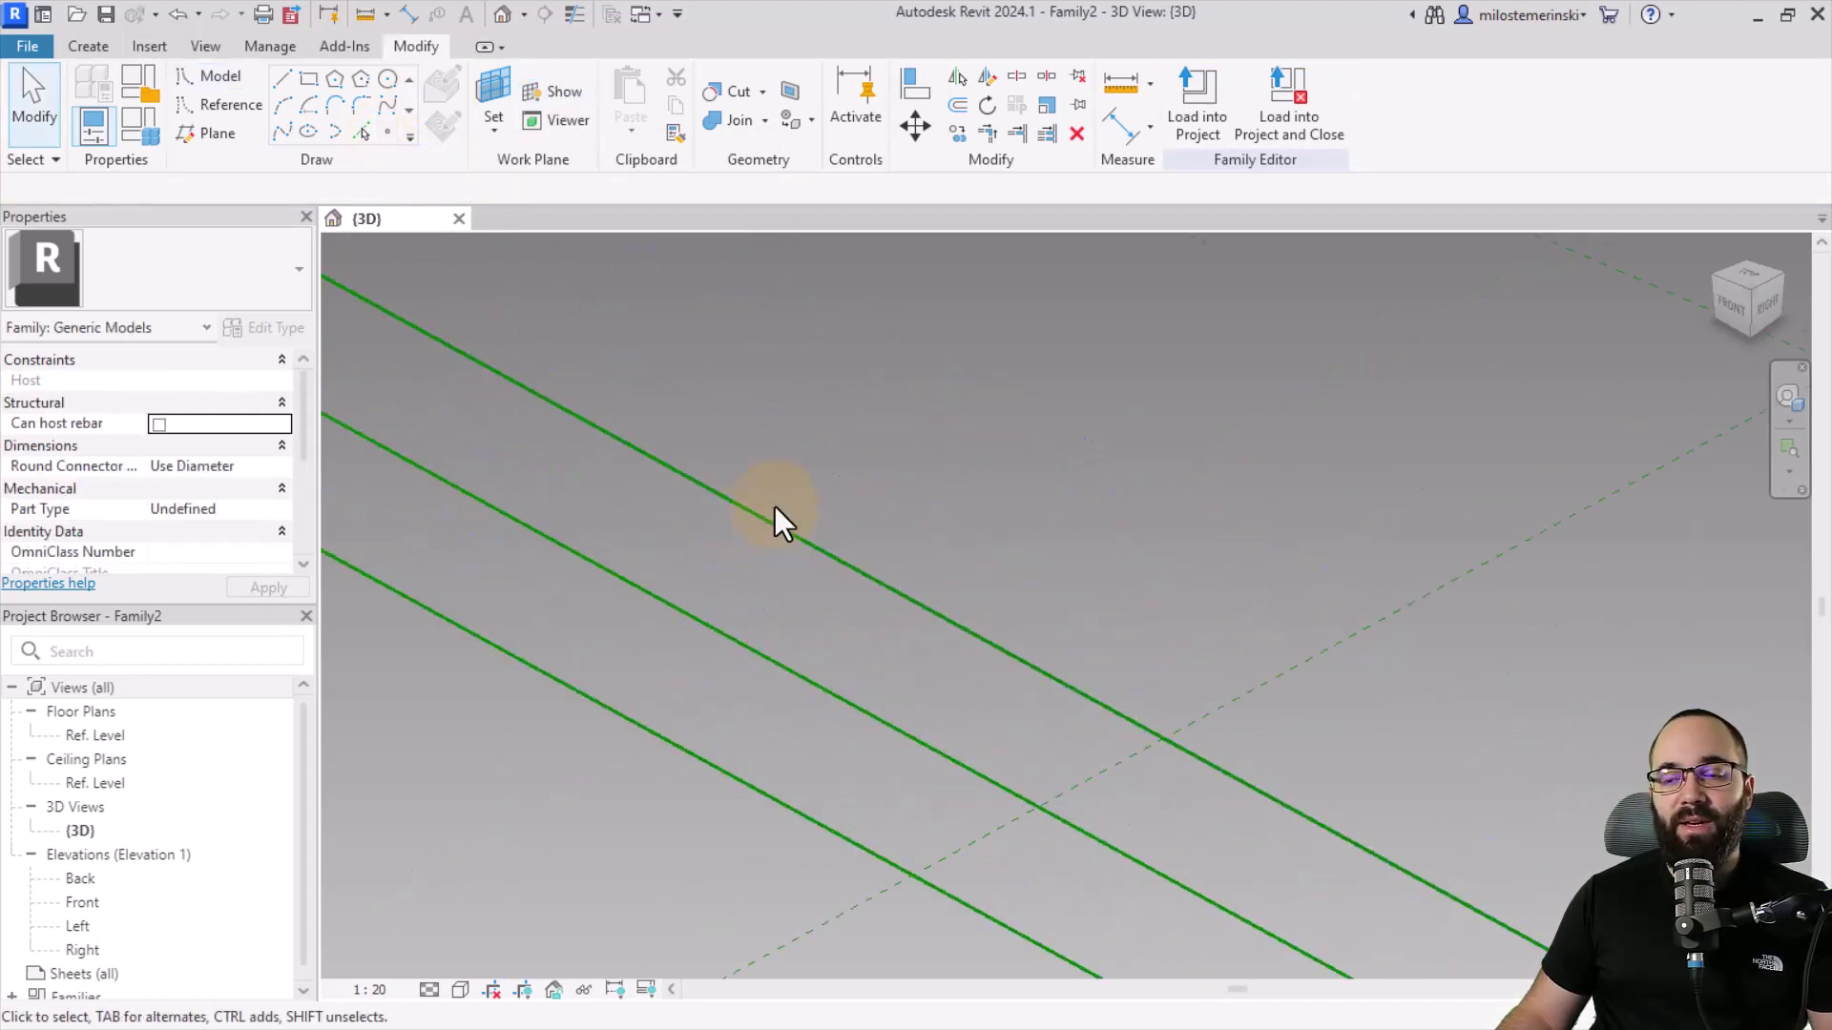
pyautogui.click(487, 100)
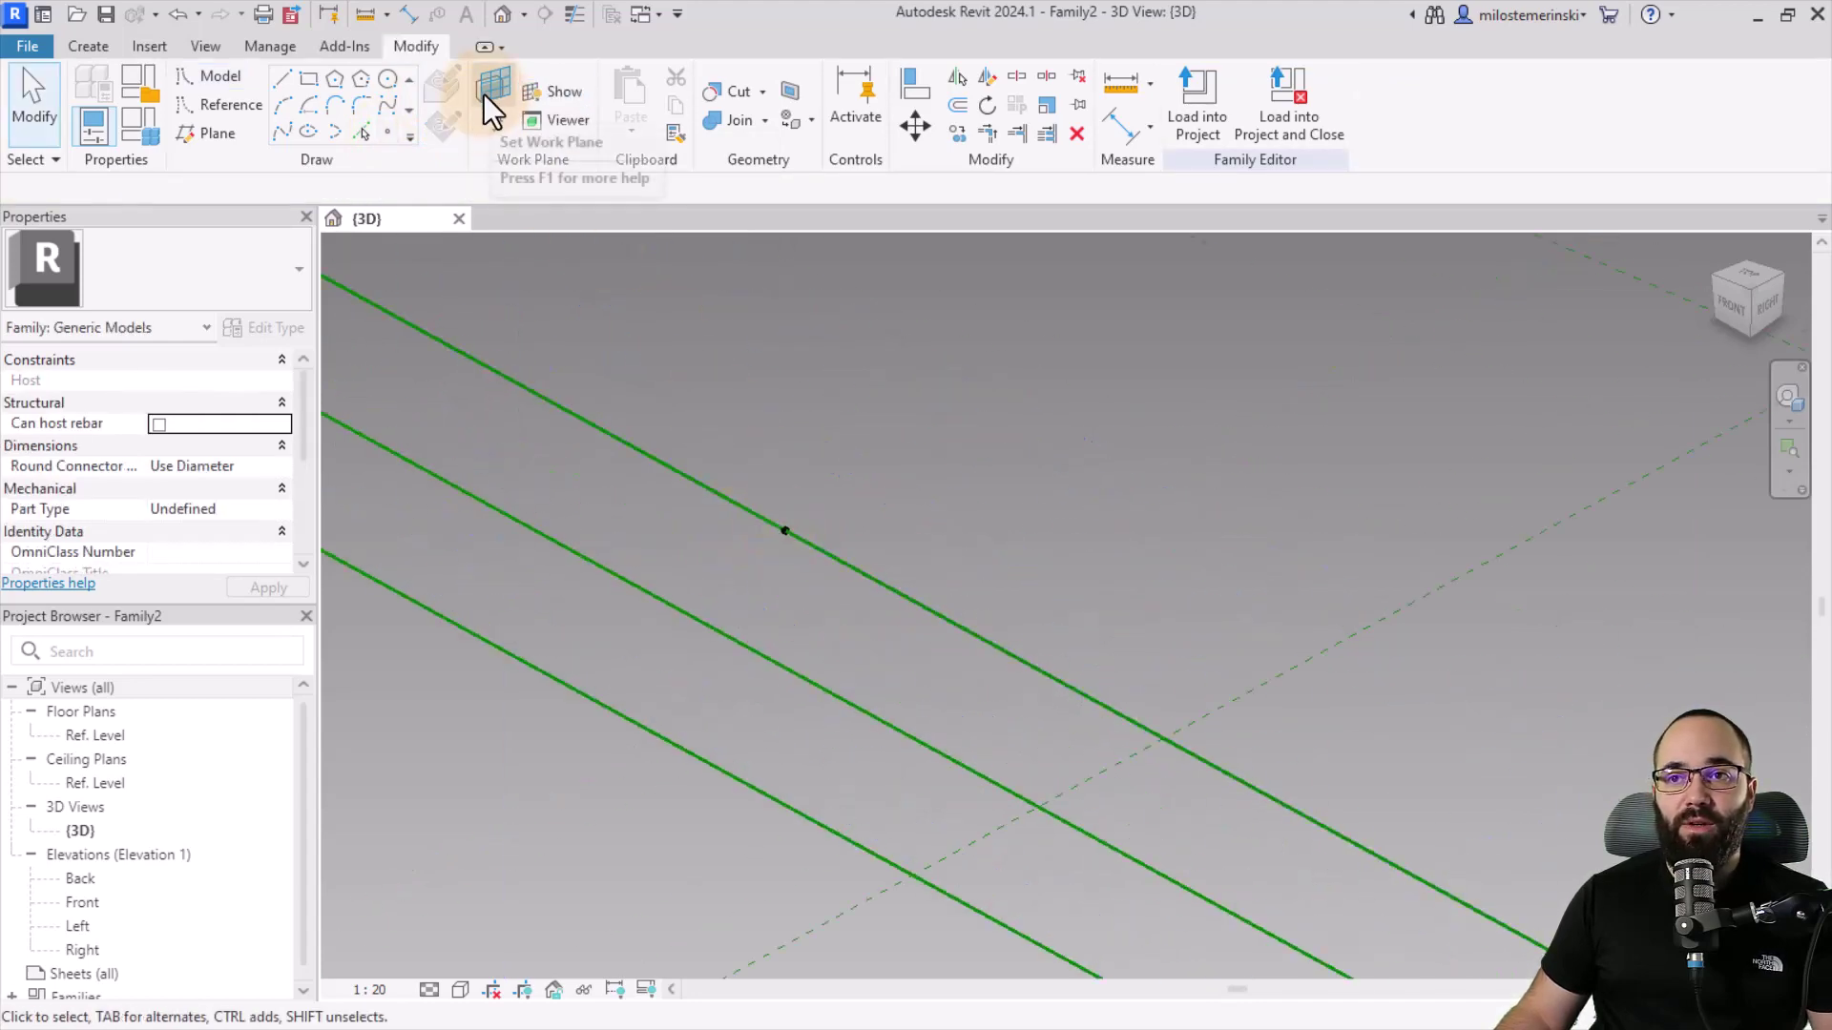
pyautogui.click(789, 535)
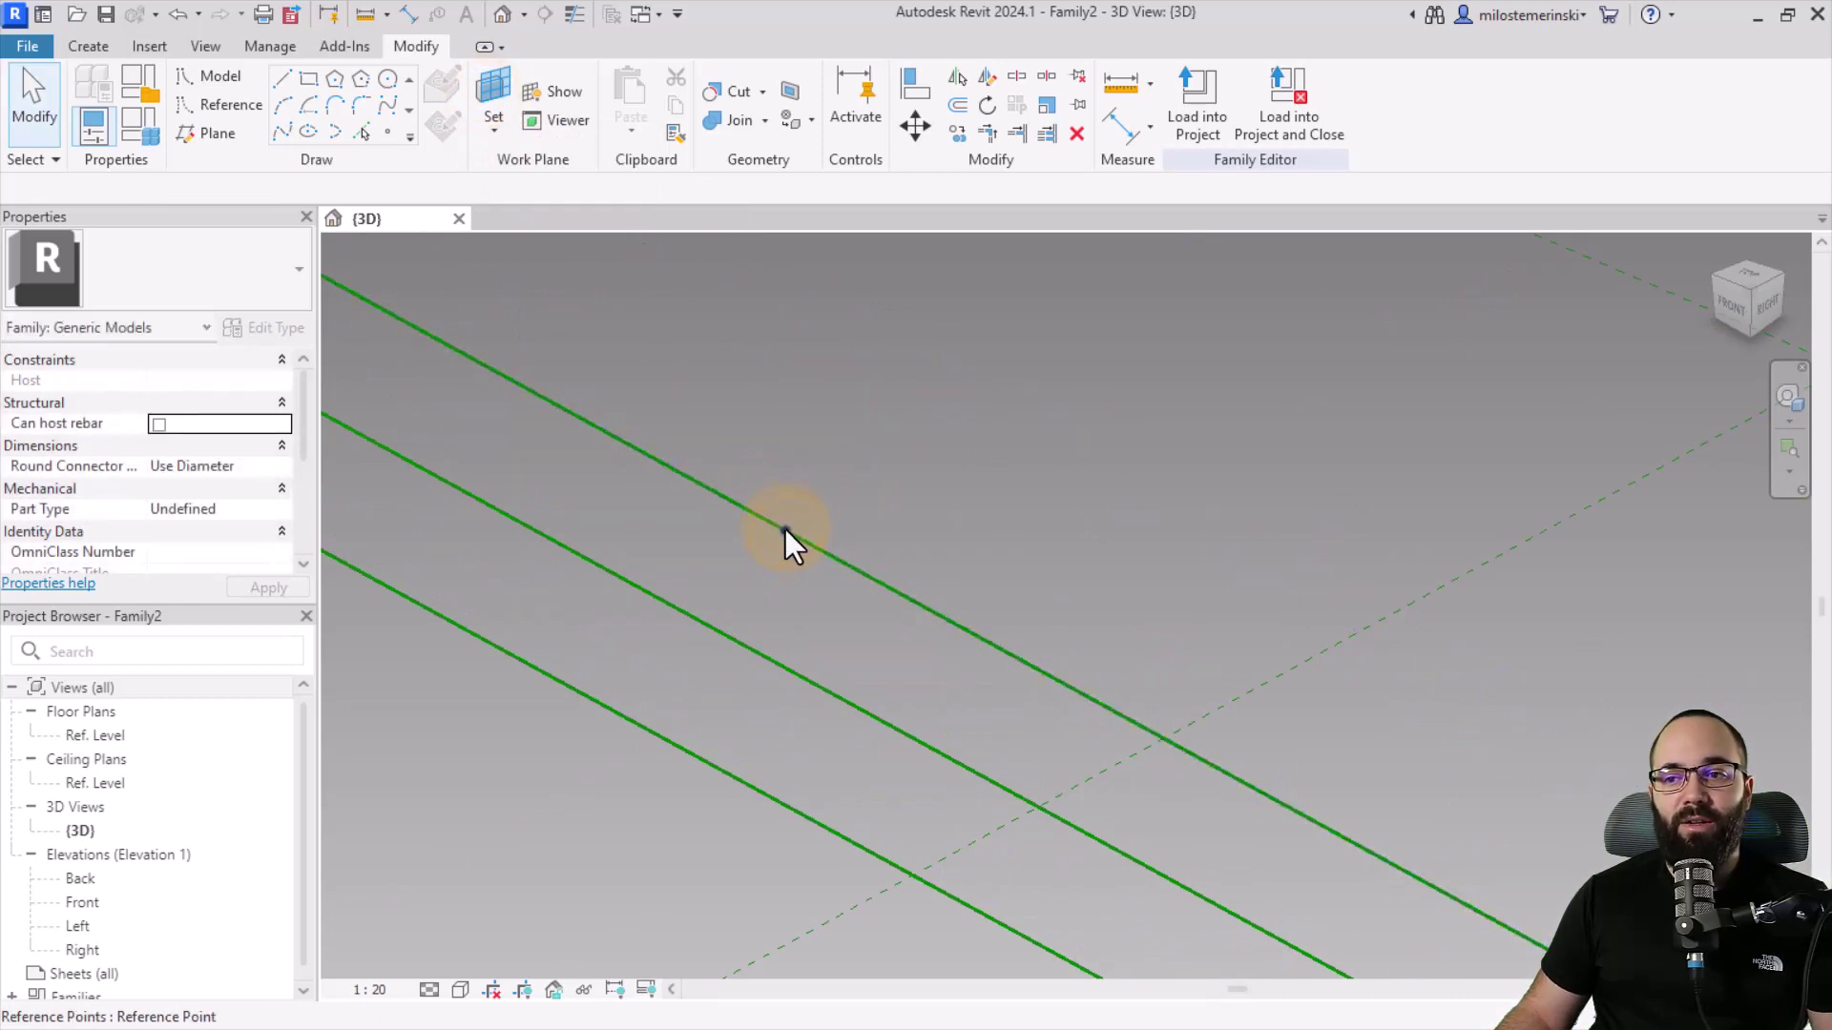
# Step: Draw a circle of about 130 mm radius centred on the hosted point and convert it into a reference line
pyautogui.click(386, 82)
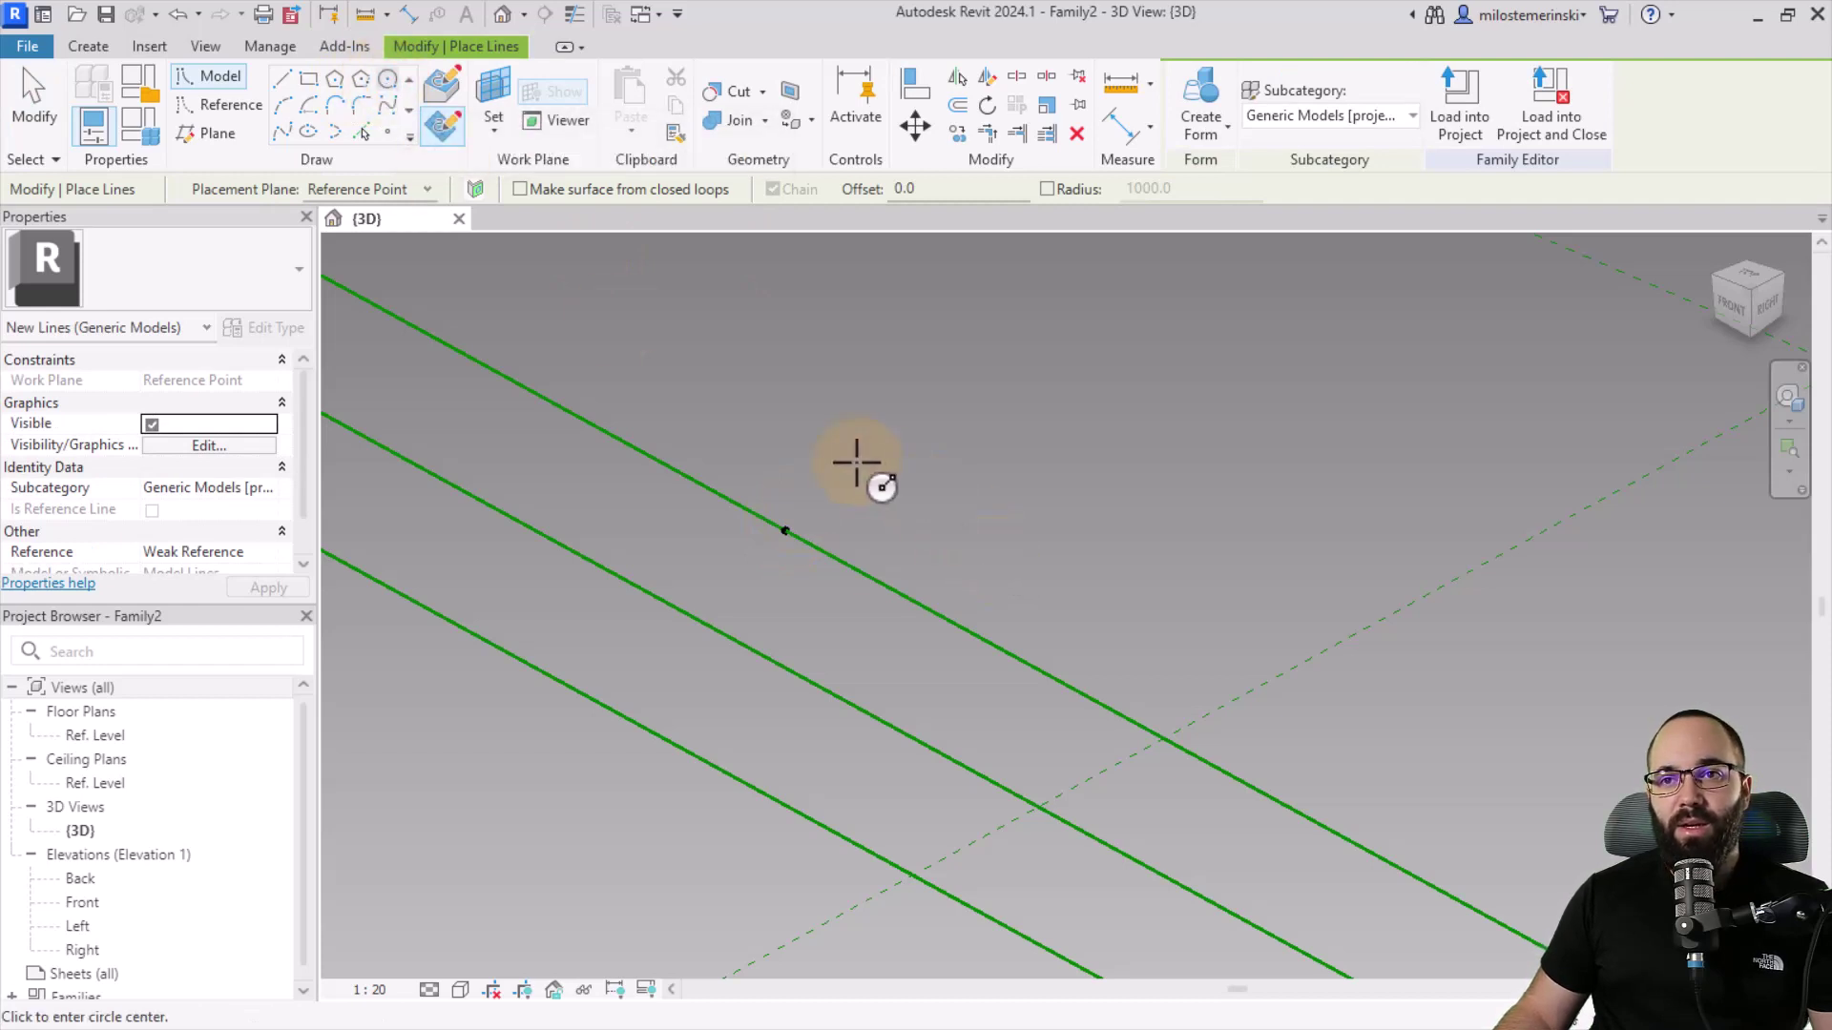
pyautogui.click(442, 125)
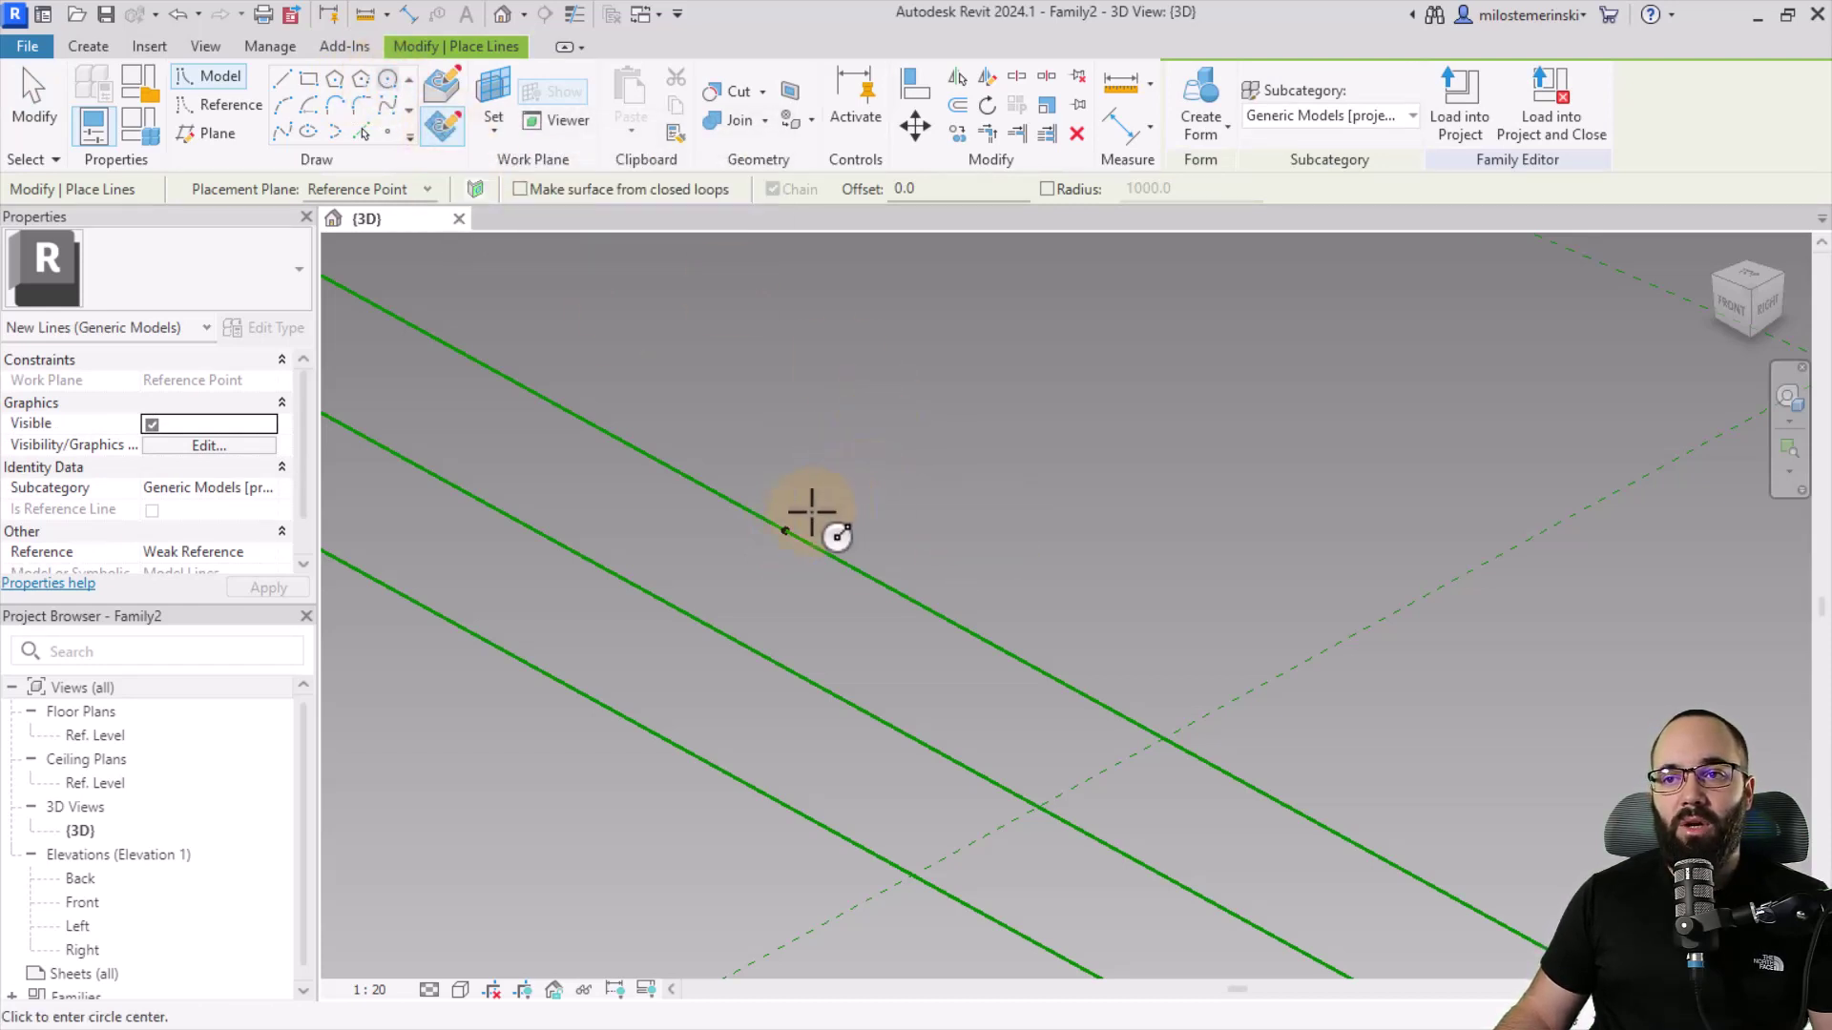
pyautogui.click(785, 531)
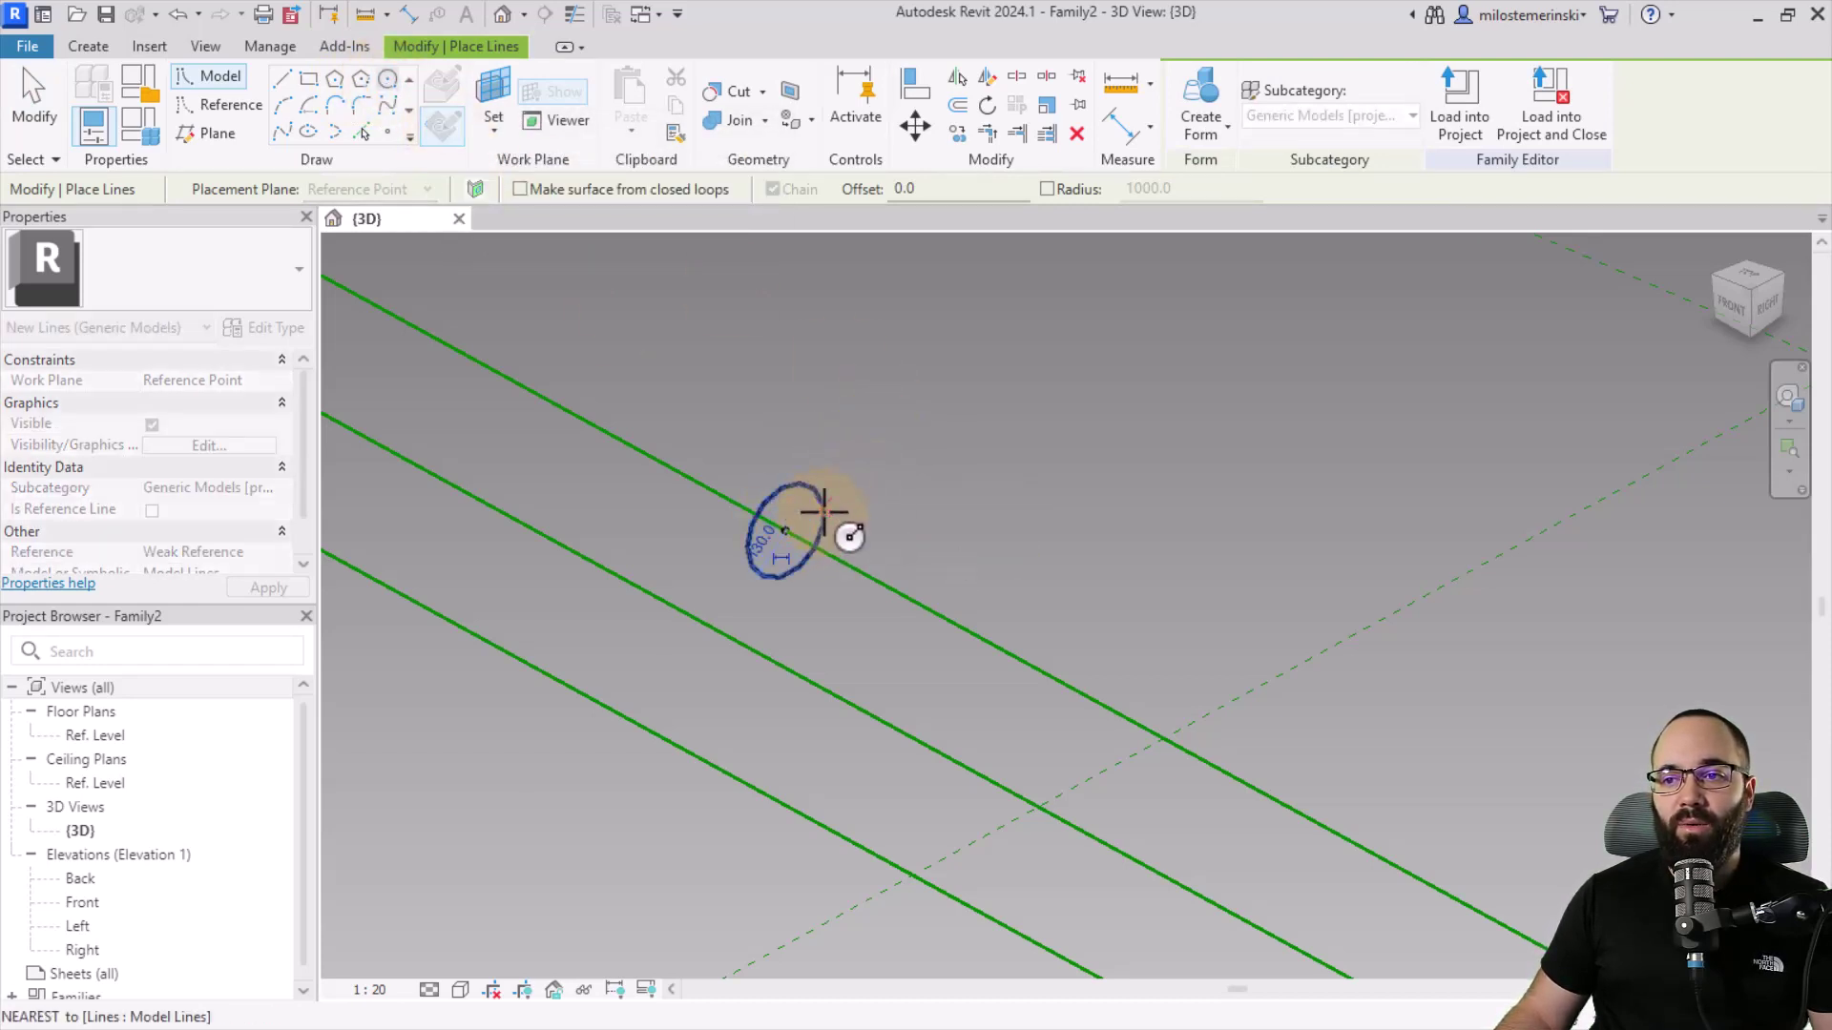
pyautogui.click(819, 508)
pyautogui.press('Escape')
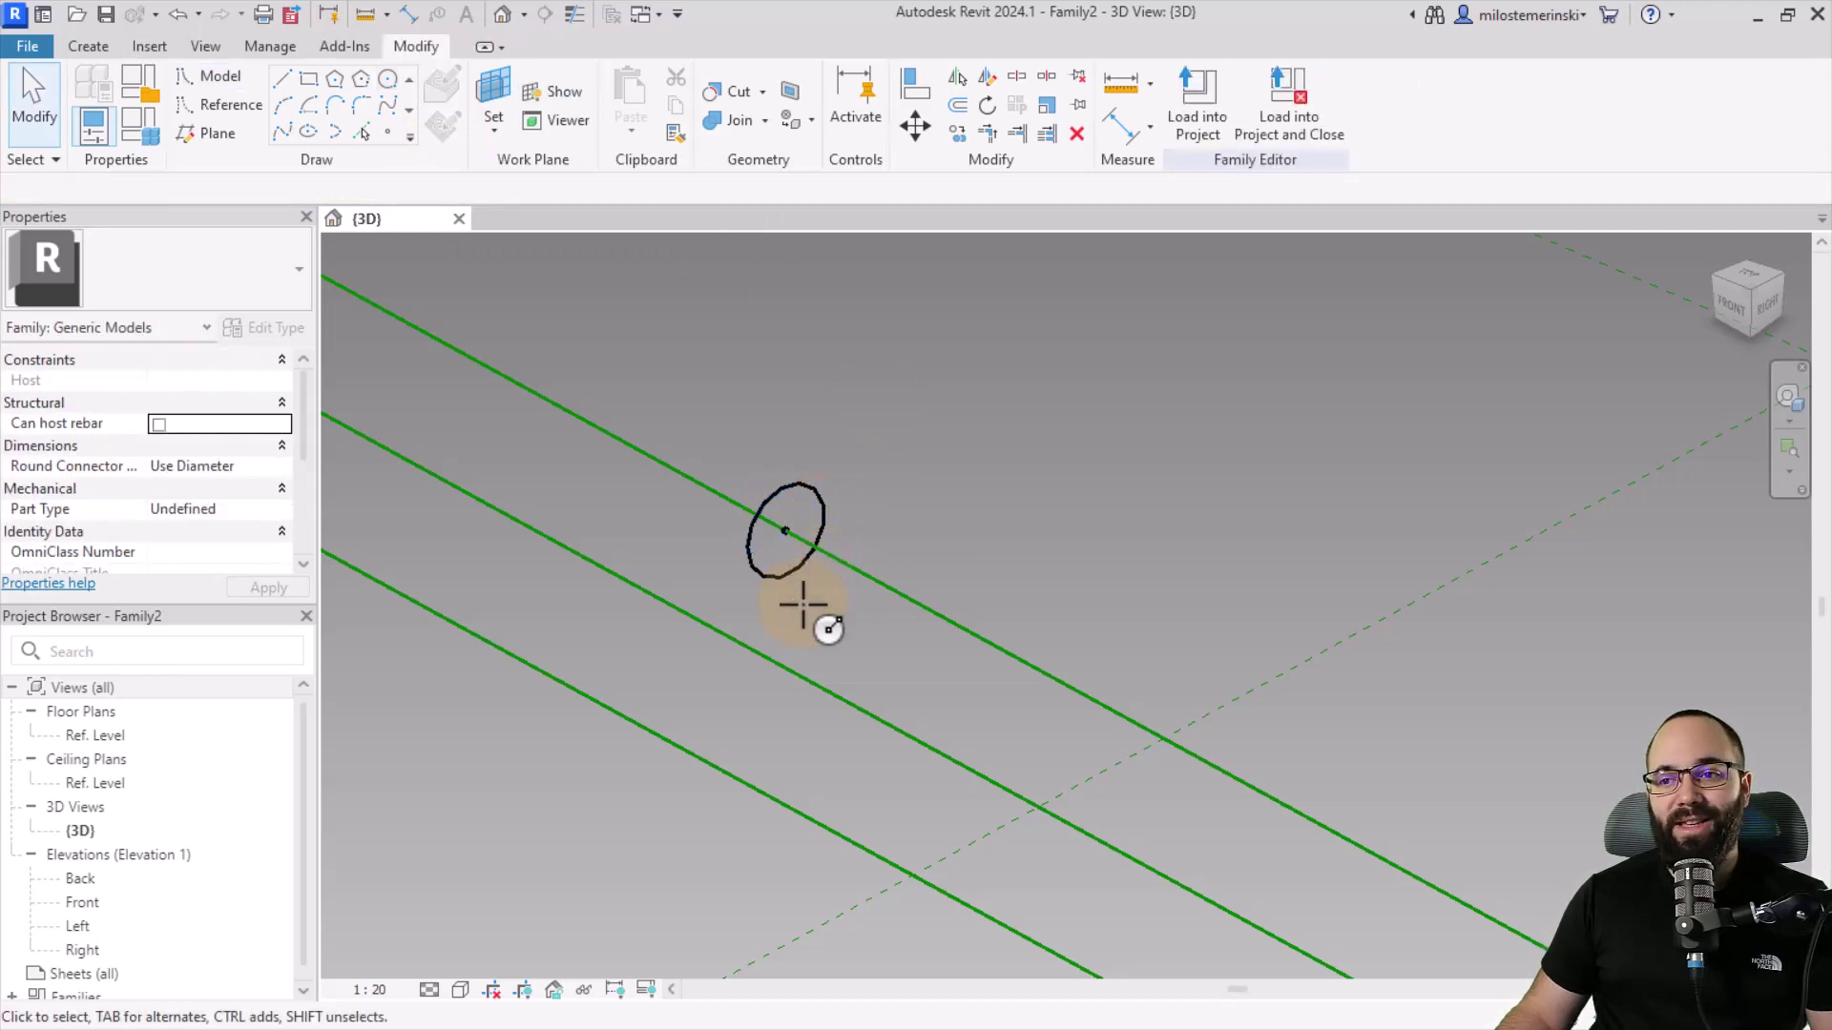
pyautogui.click(752, 568)
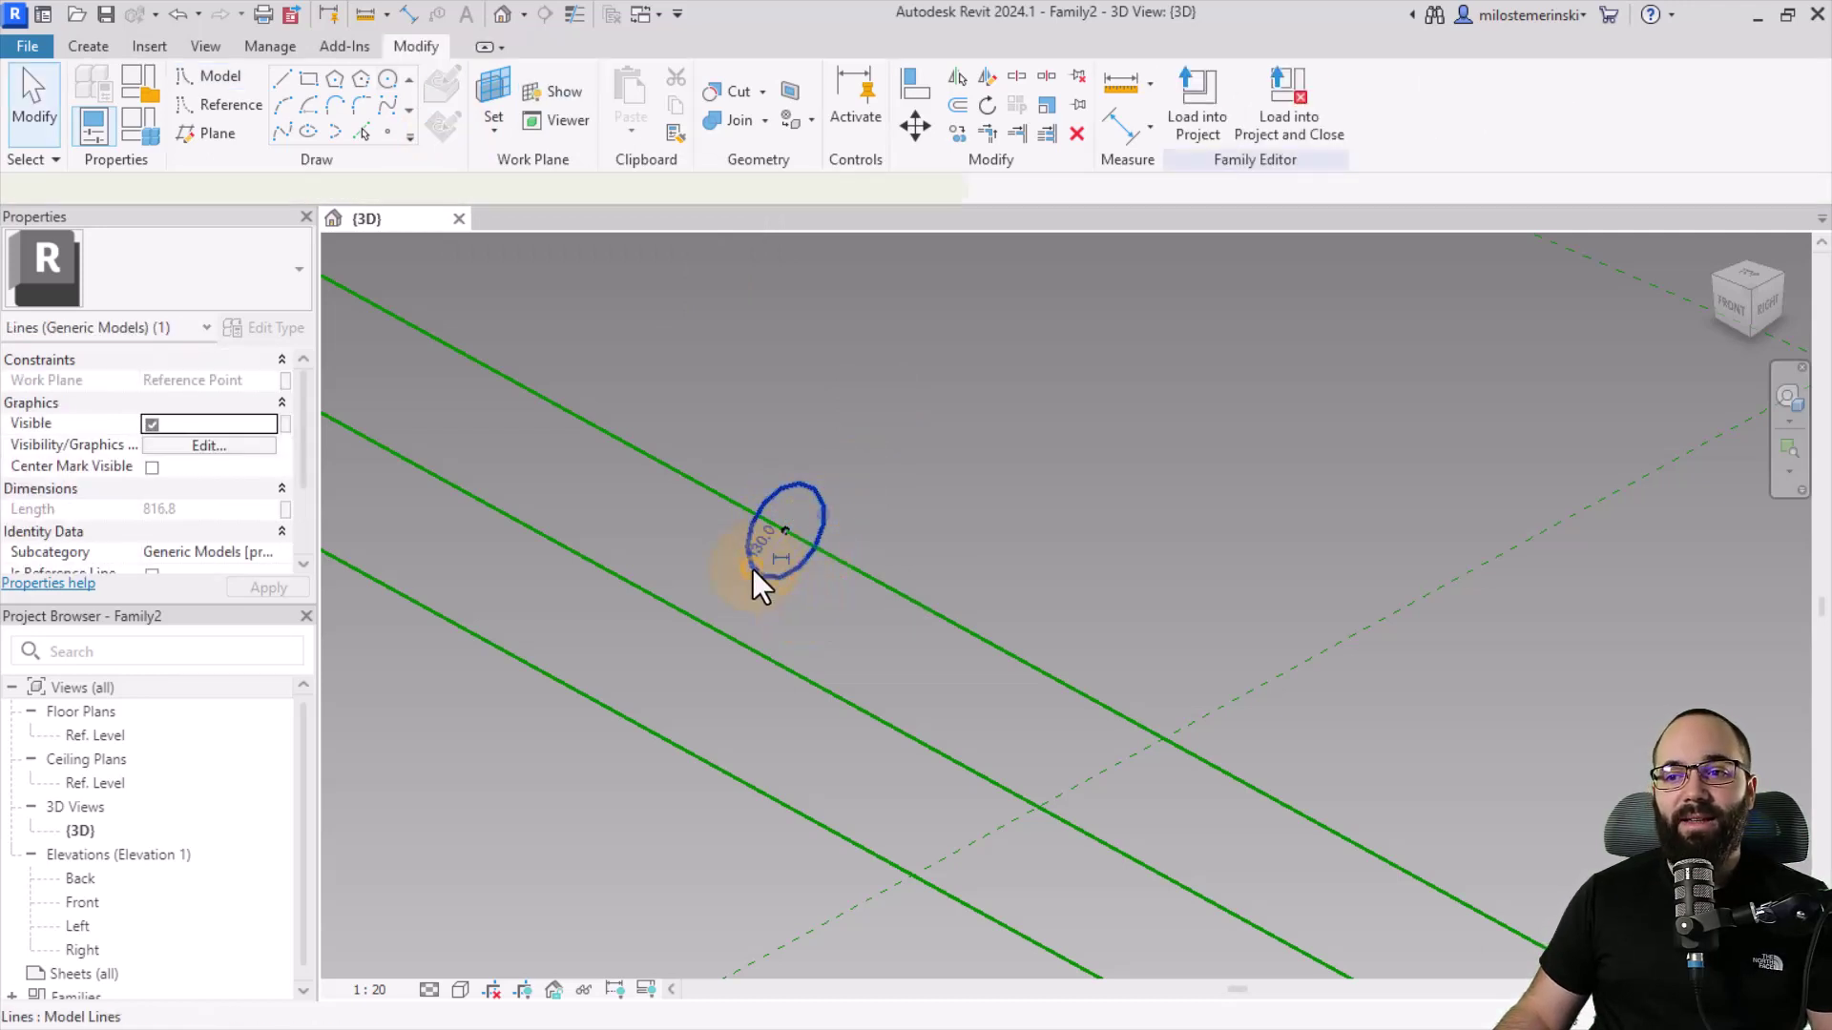
pyautogui.click(152, 532)
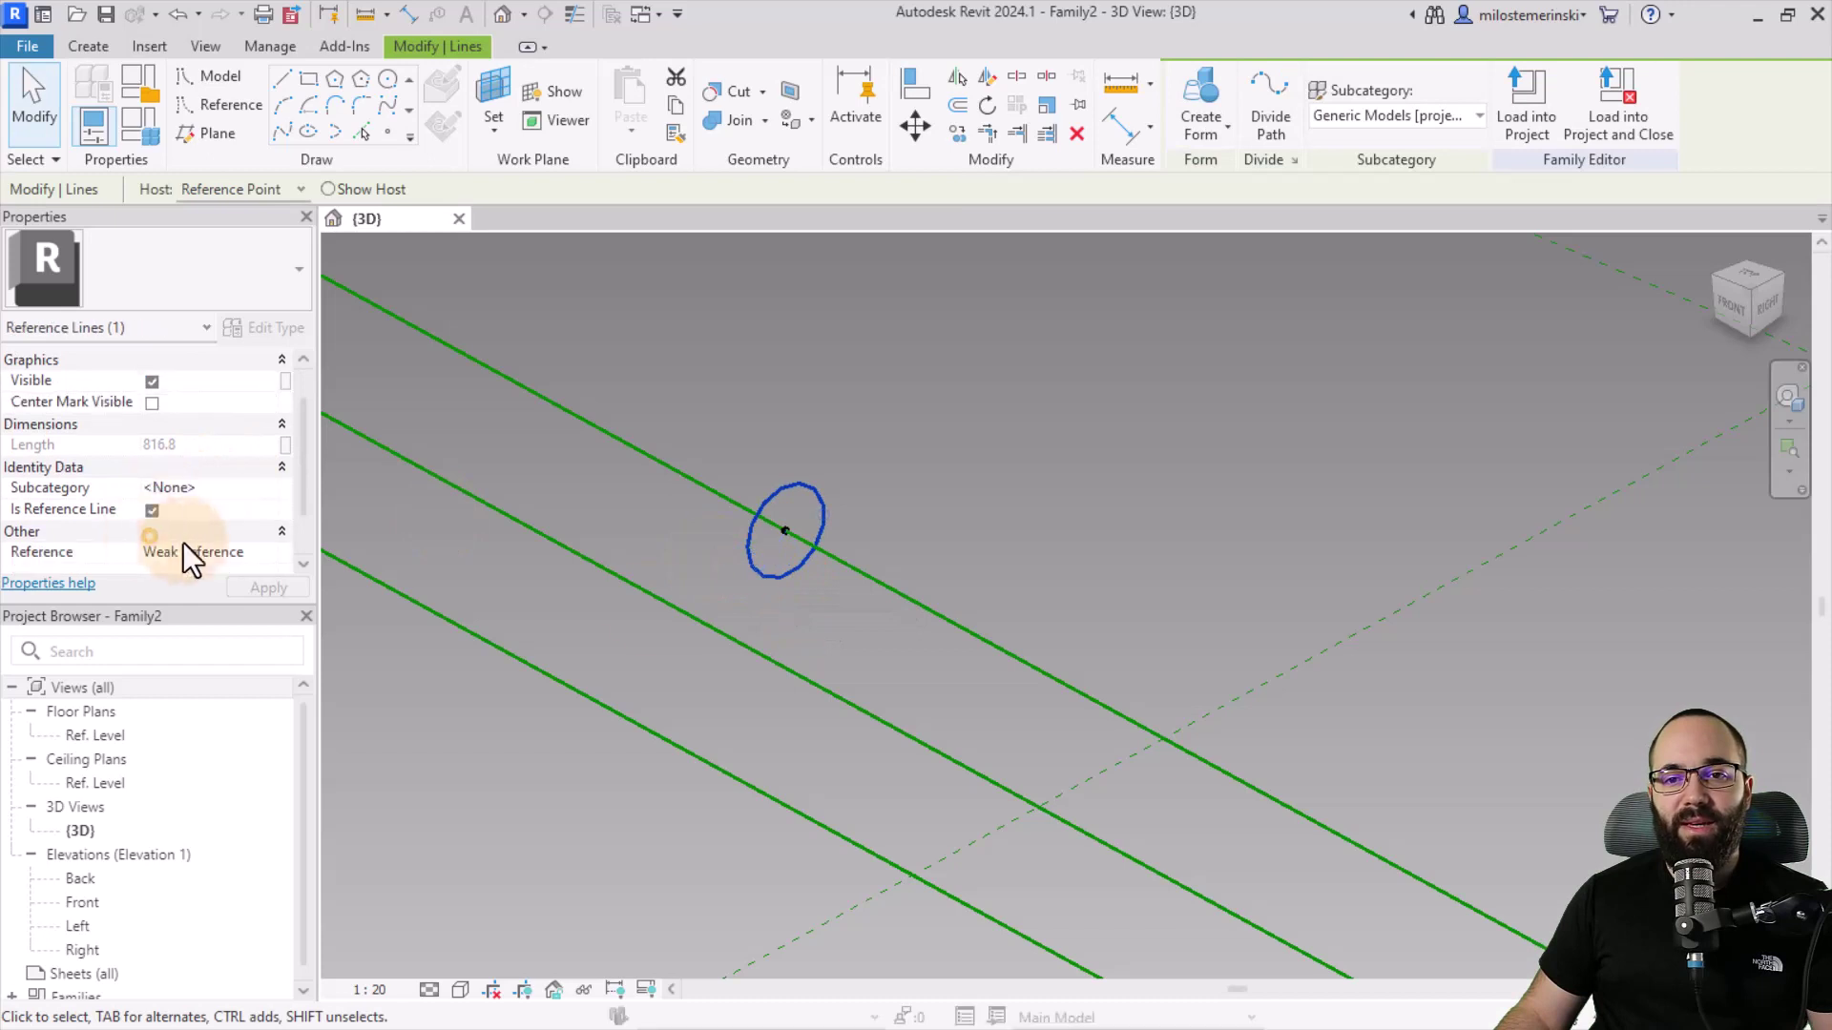
# Step: Make the circle's temporary radius dimension permanent and label it with a new instance family parameter named radius
pyautogui.scroll(3, 787, 563)
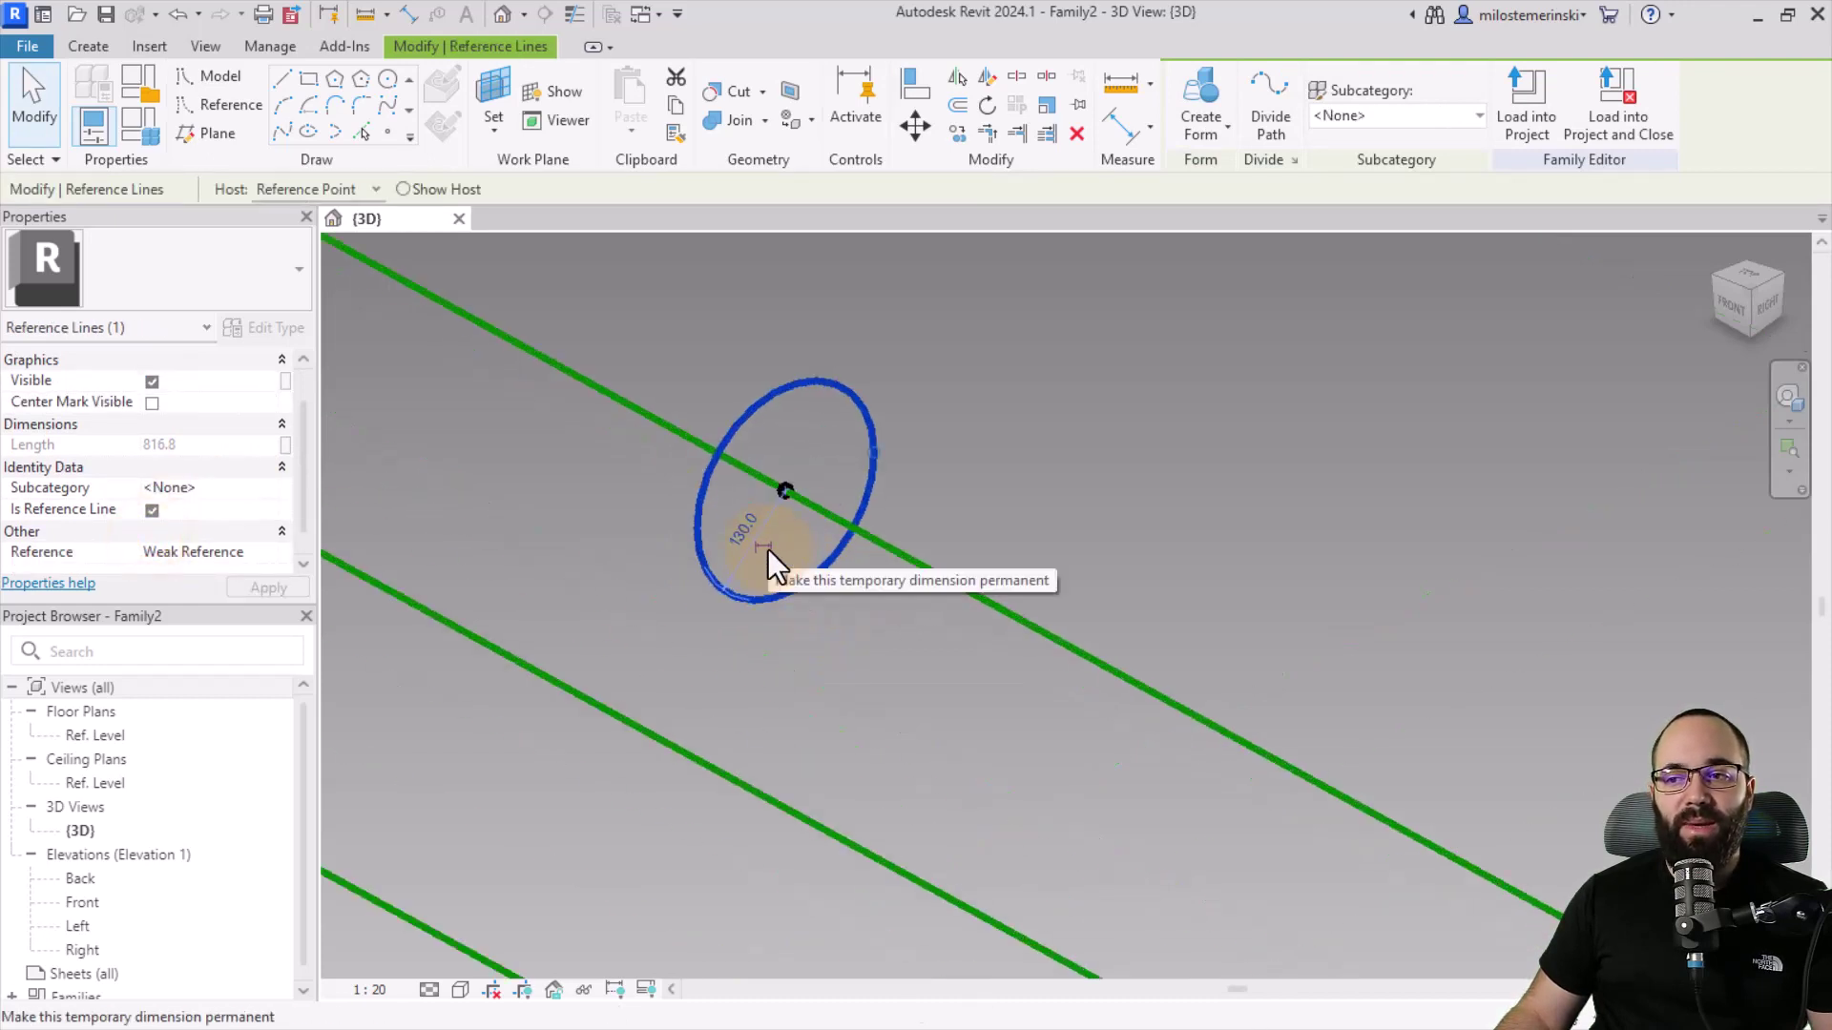
pyautogui.click(763, 548)
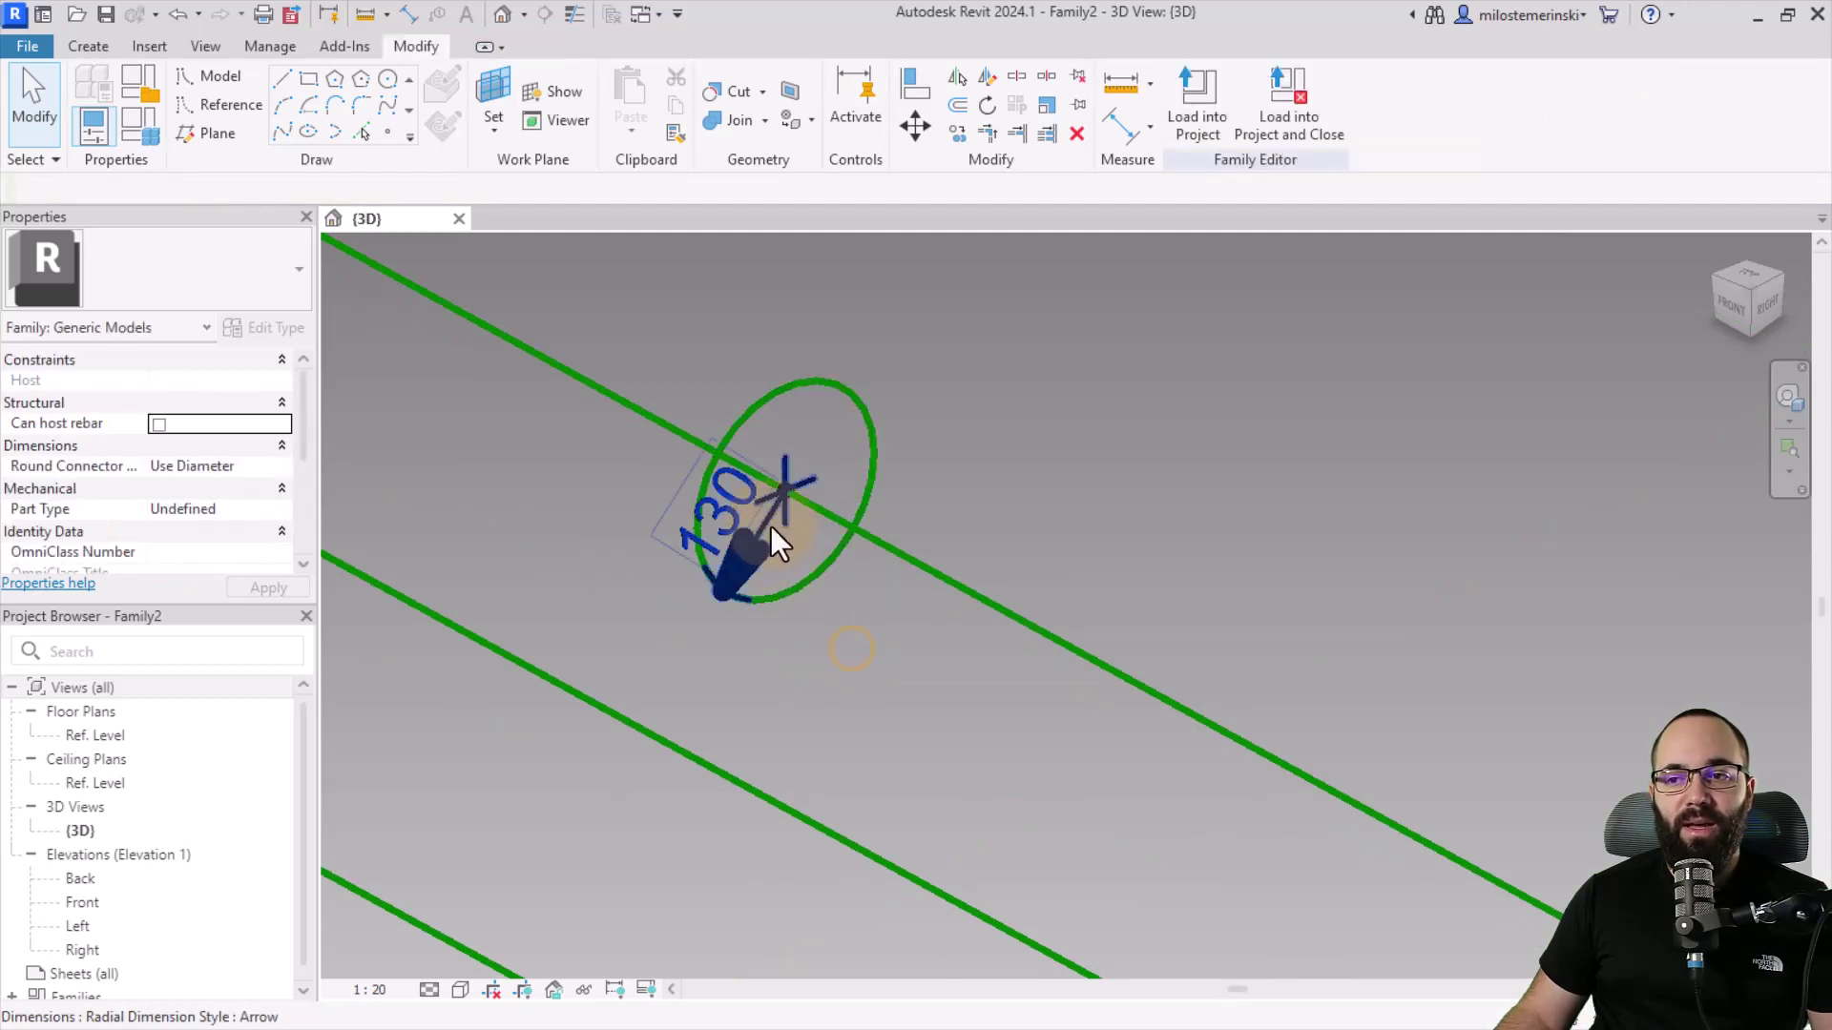
pyautogui.click(785, 550)
pyautogui.scroll(-5, 783, 552)
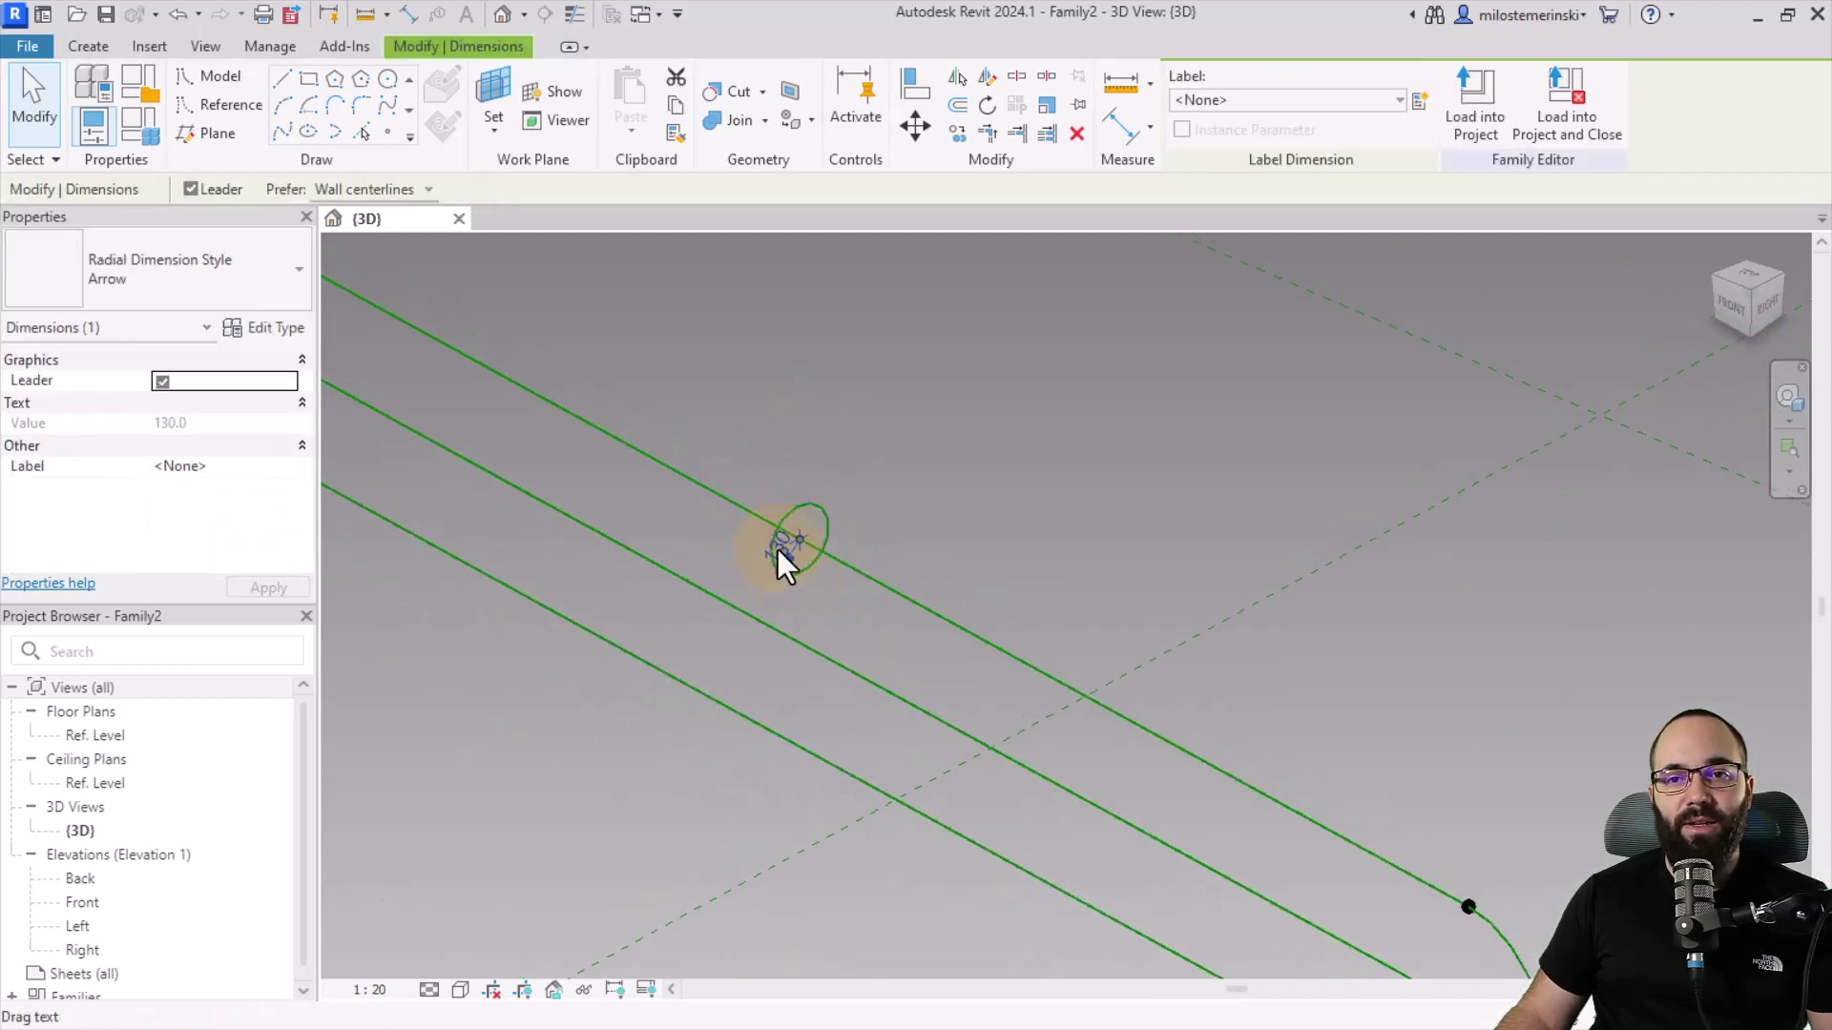
pyautogui.click(1222, 107)
pyautogui.click(1421, 100)
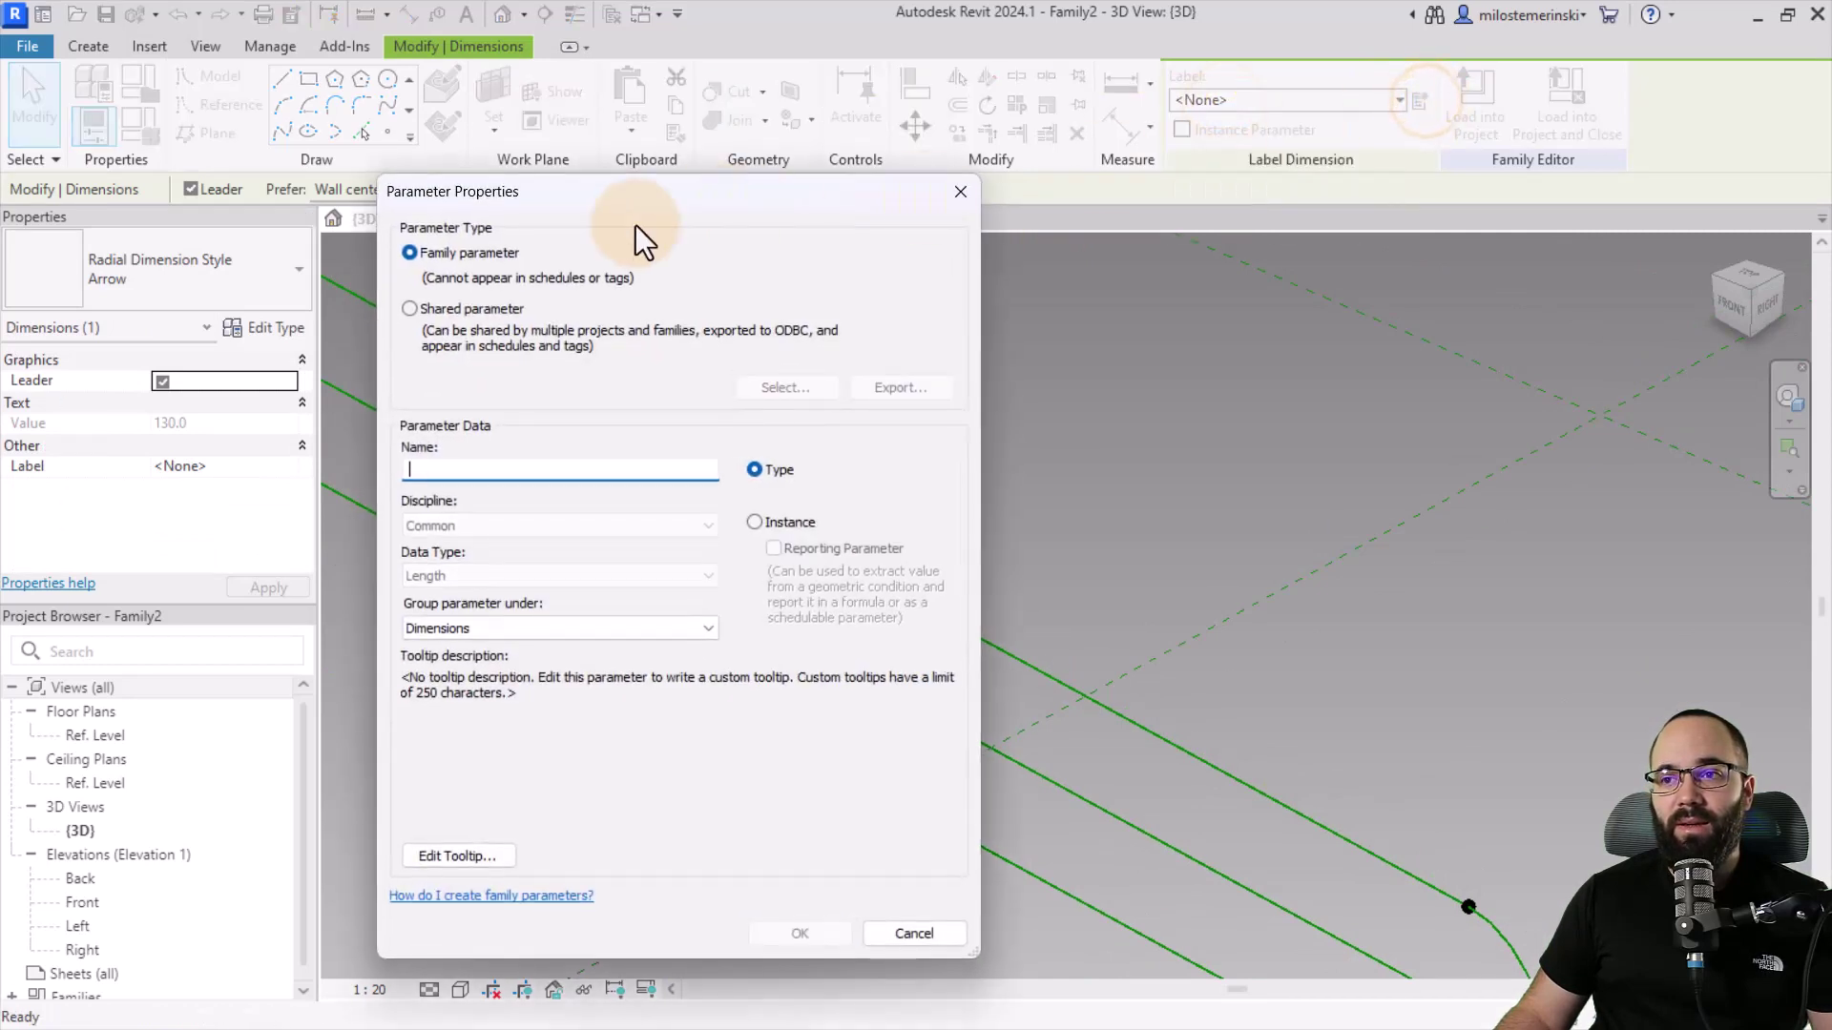
pyautogui.click(754, 523)
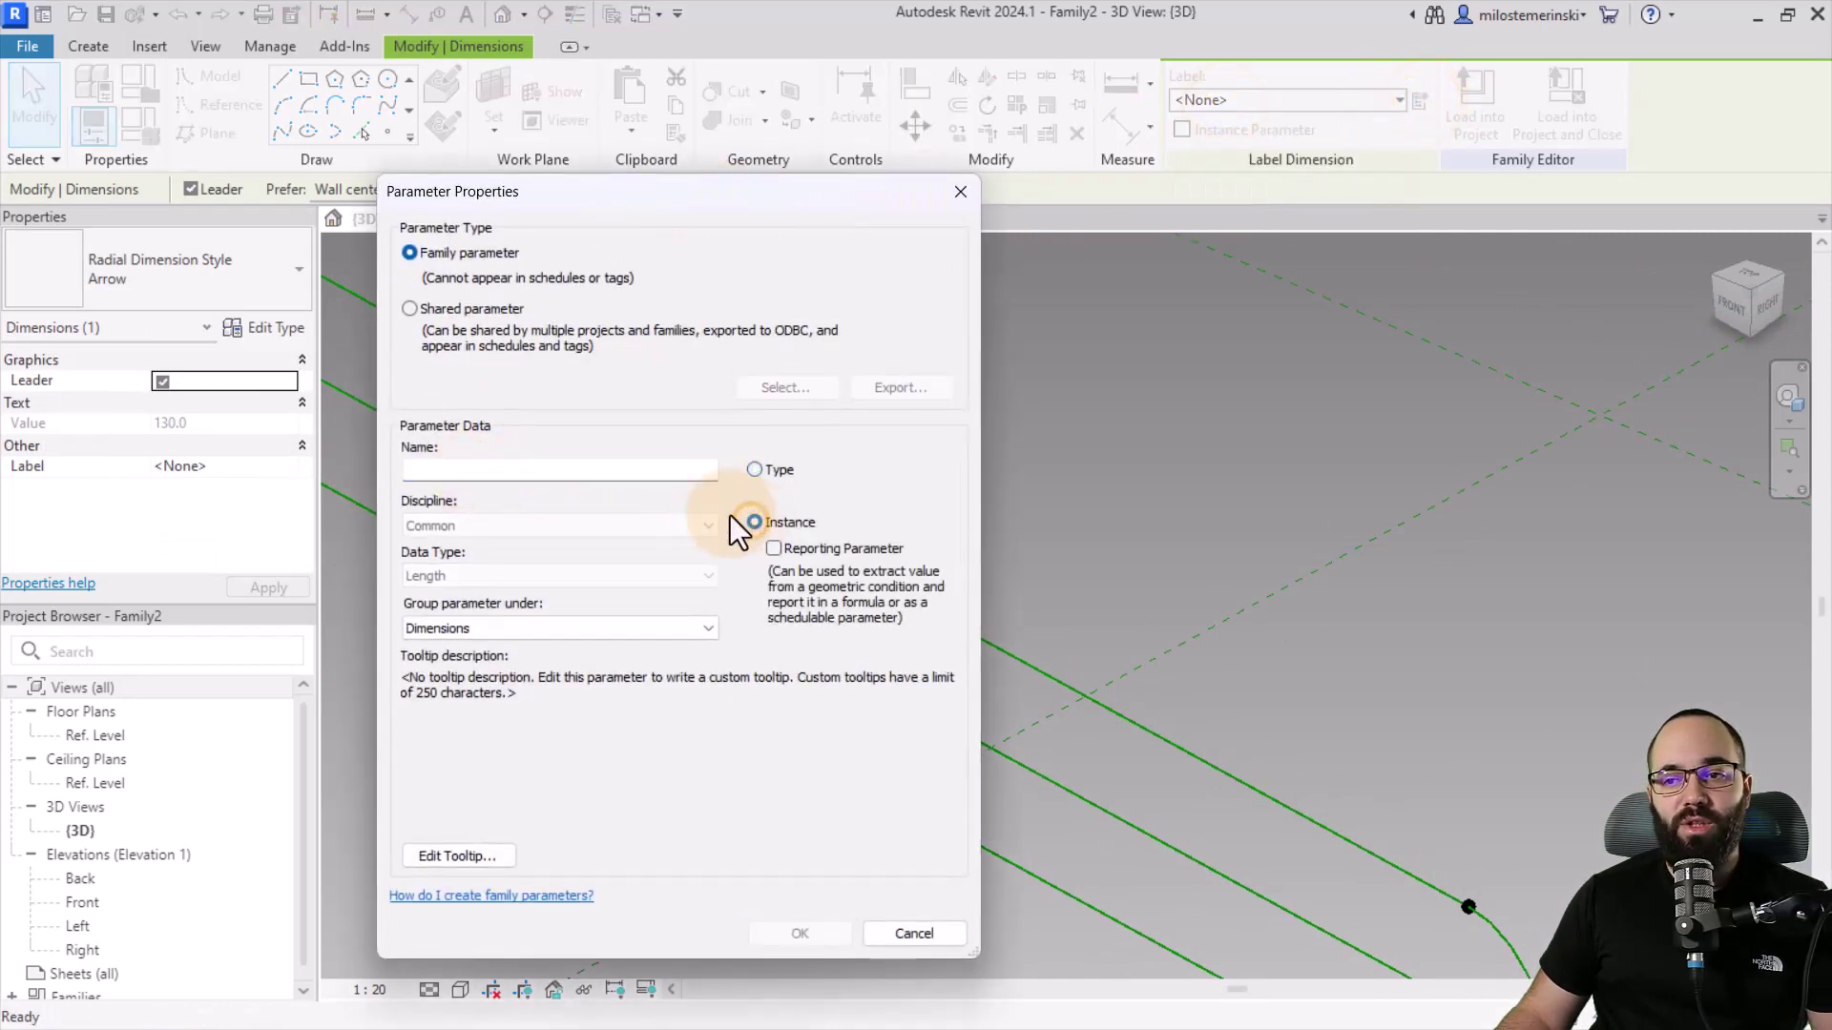
pyautogui.click(493, 477)
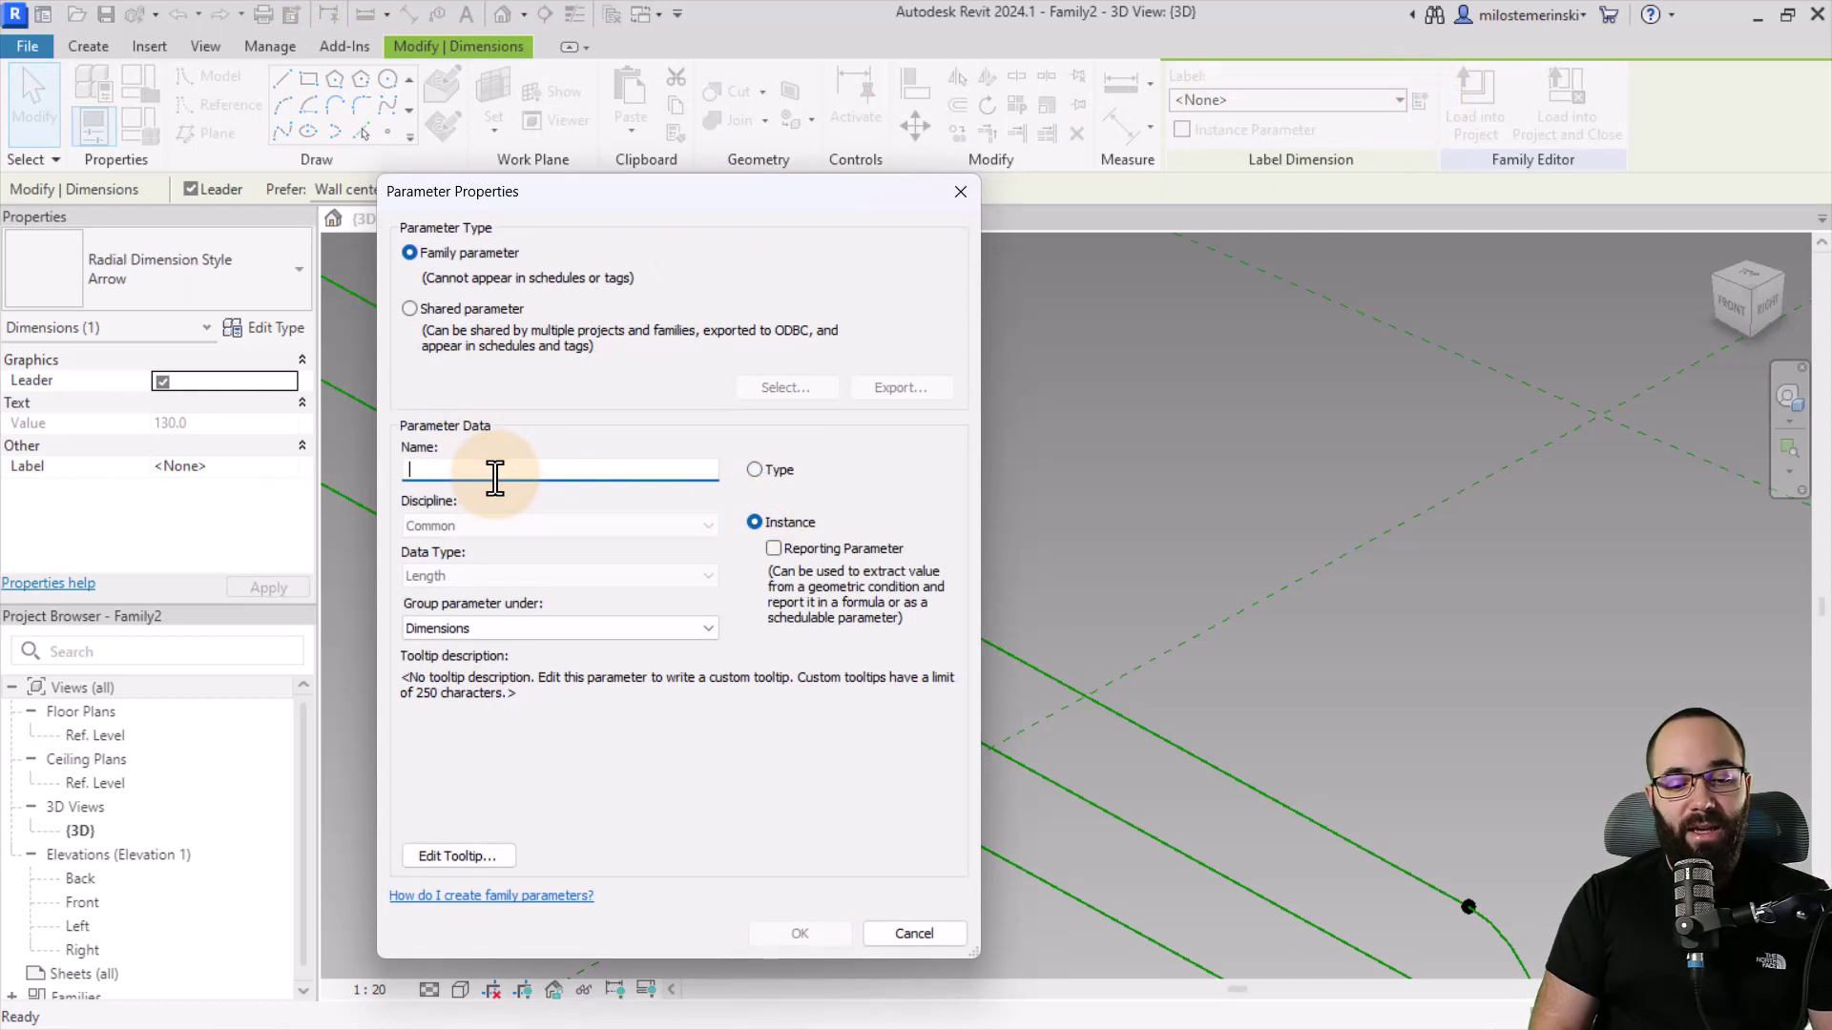
pyautogui.write('radius')
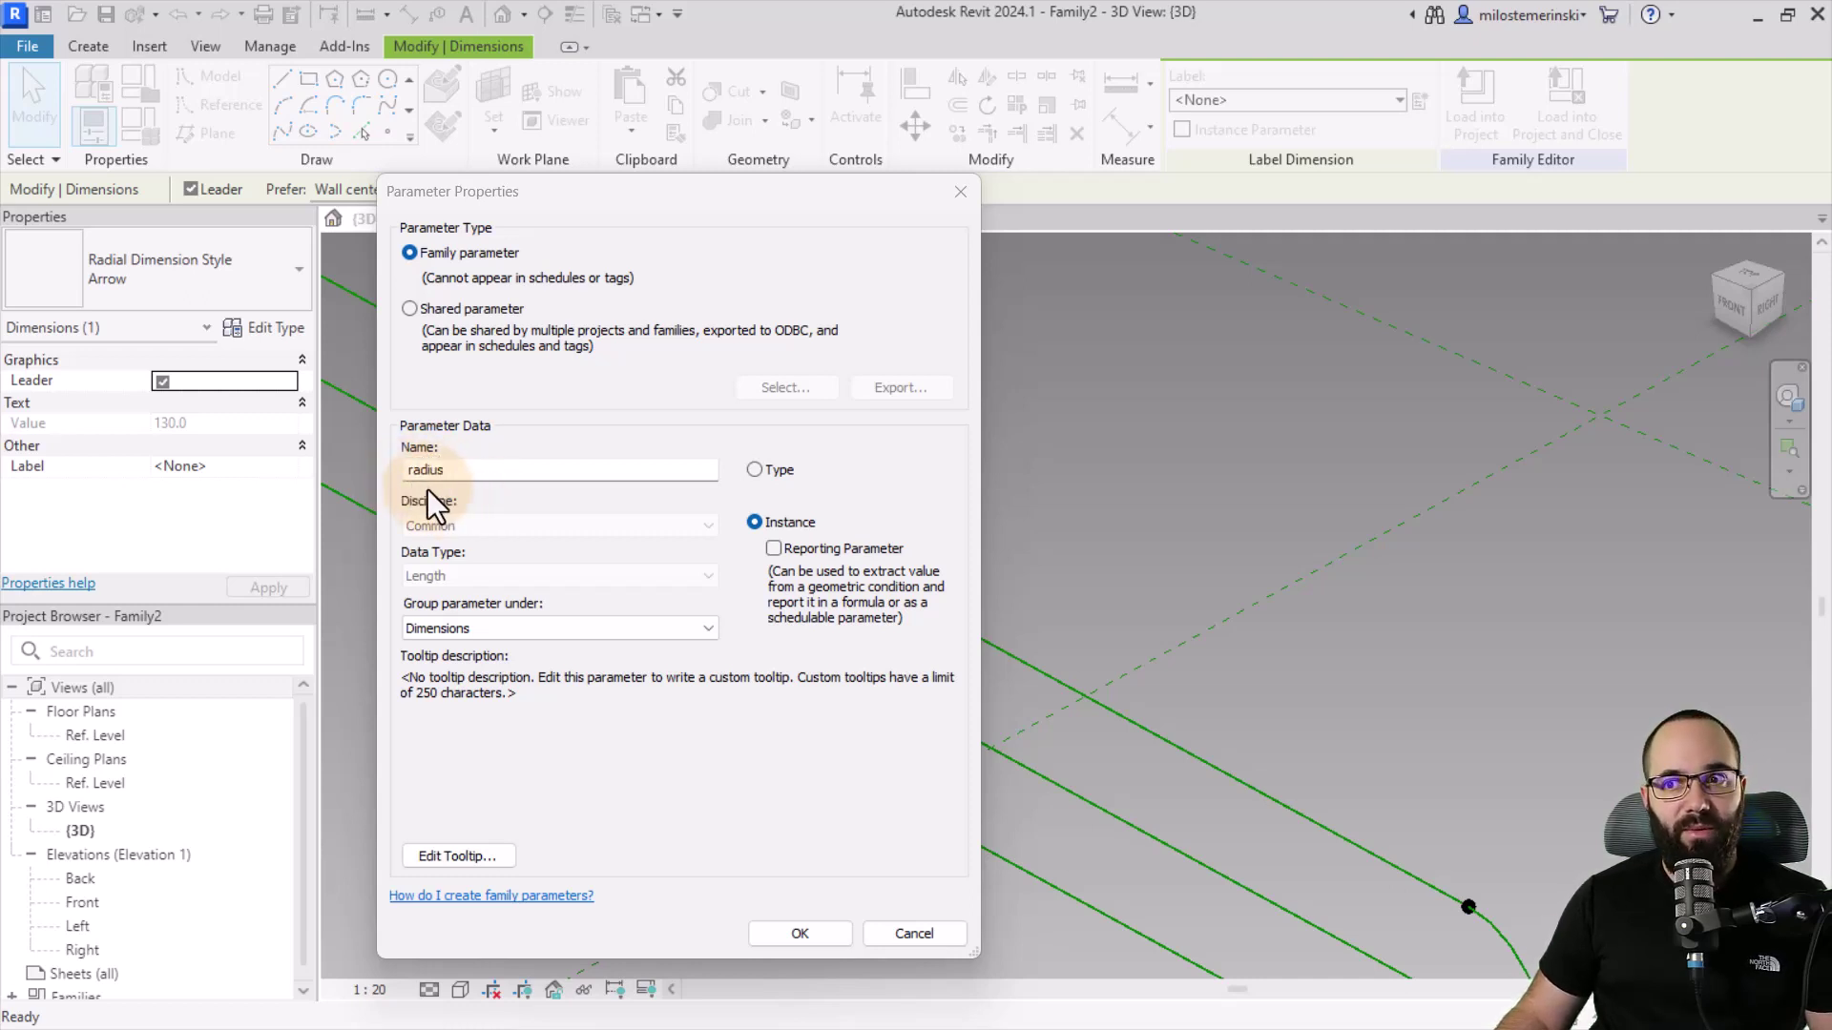
pyautogui.click(832, 922)
pyautogui.click(1030, 530)
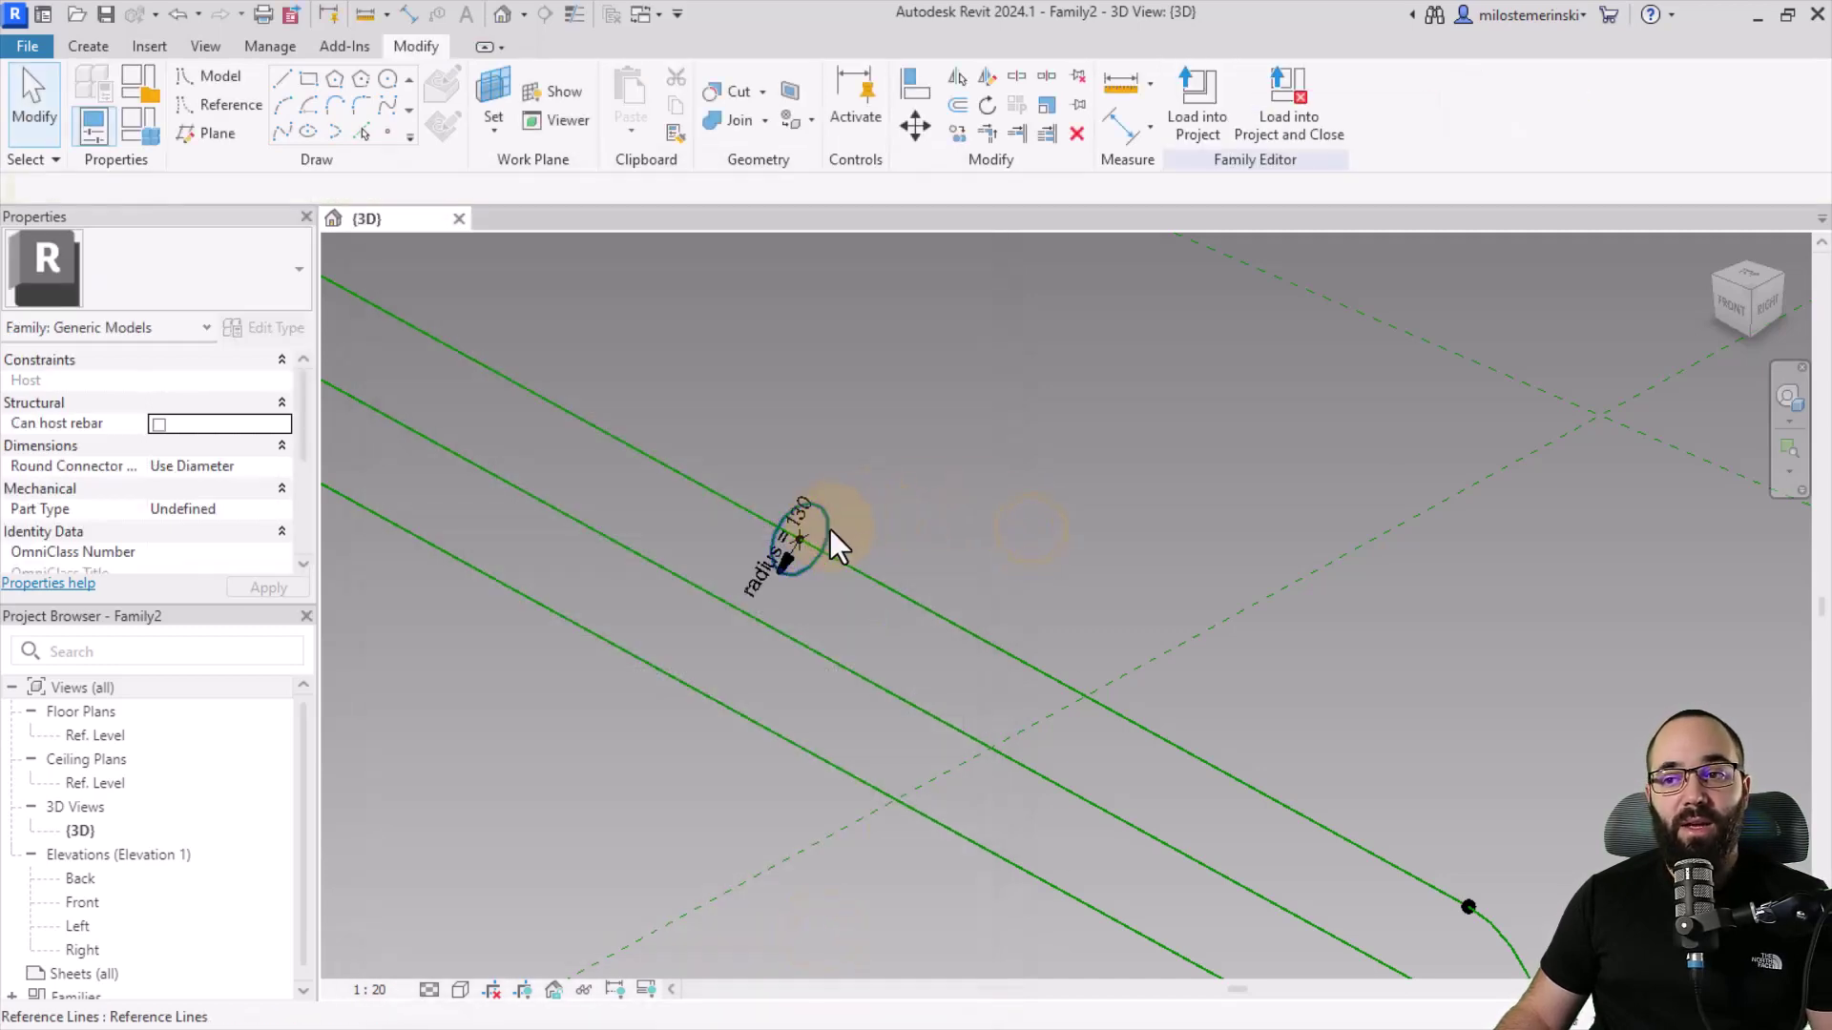
# Step: Make the radius dimension of the arc near adaptive point 1 permanent and label it with the existing Radius parameter
pyautogui.scroll(-4, 954, 544)
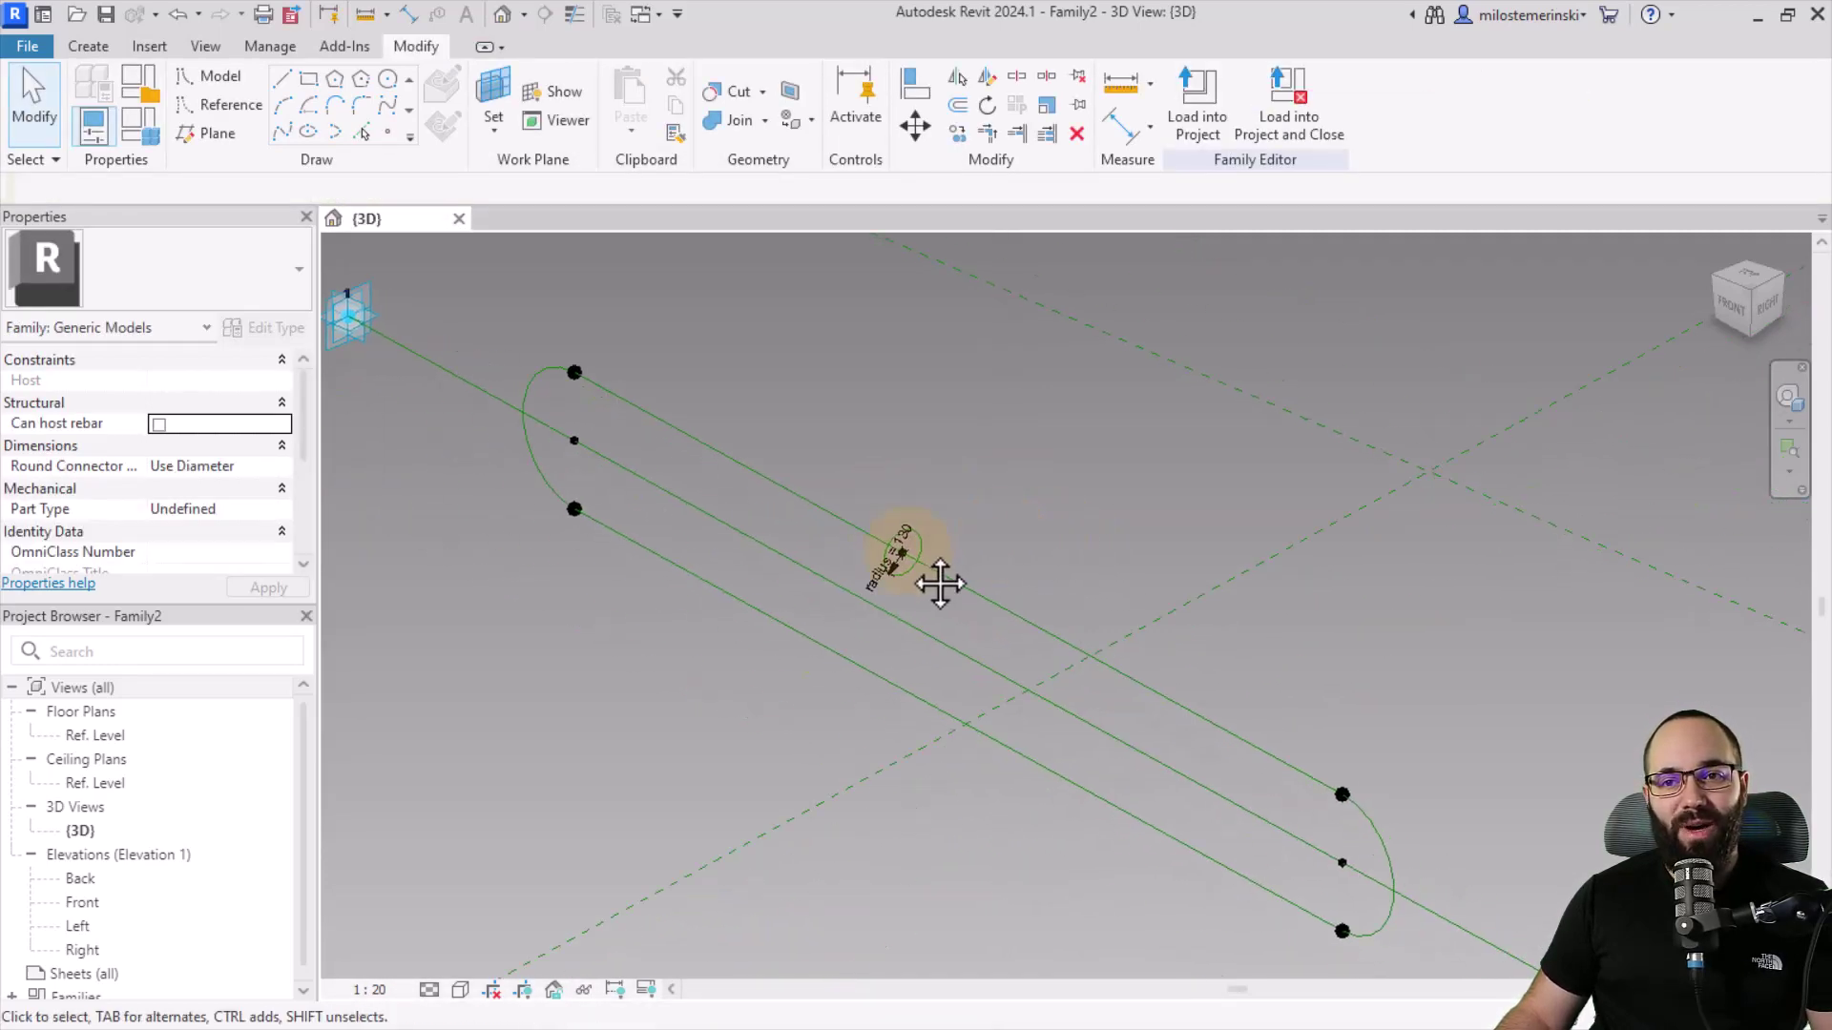
pyautogui.click(527, 446)
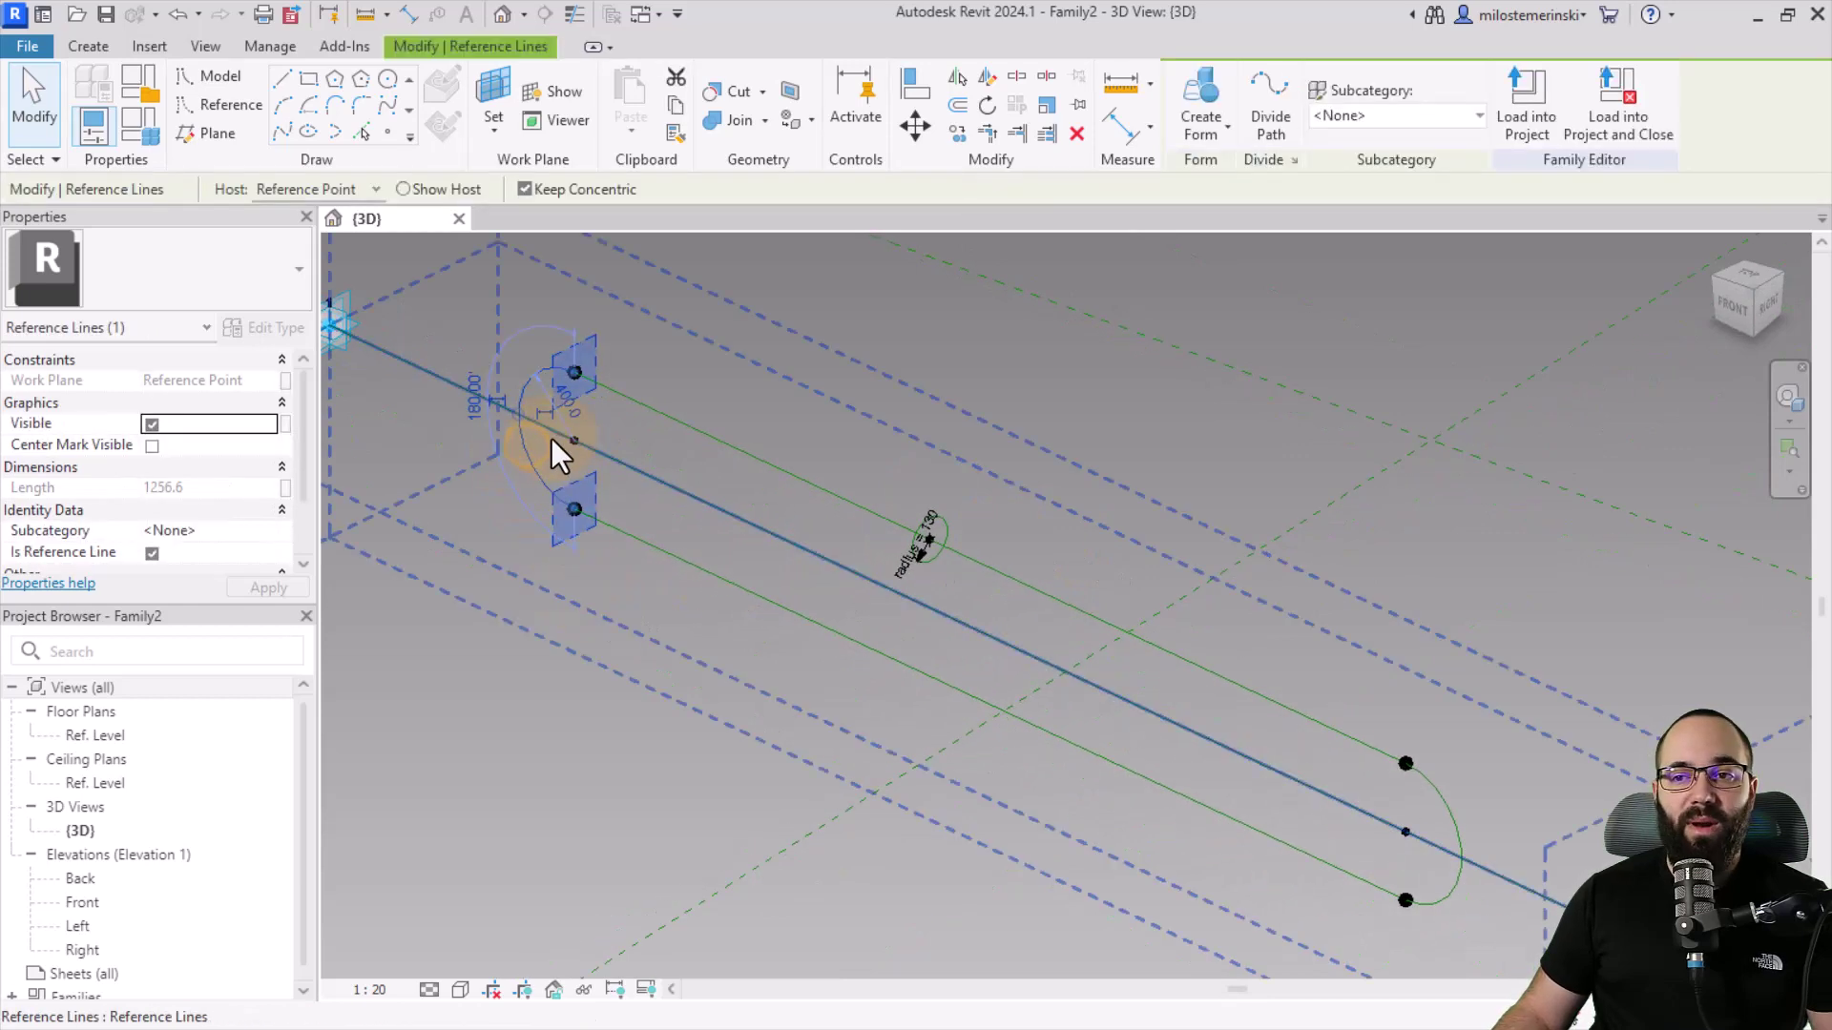
pyautogui.scroll(3, 552, 439)
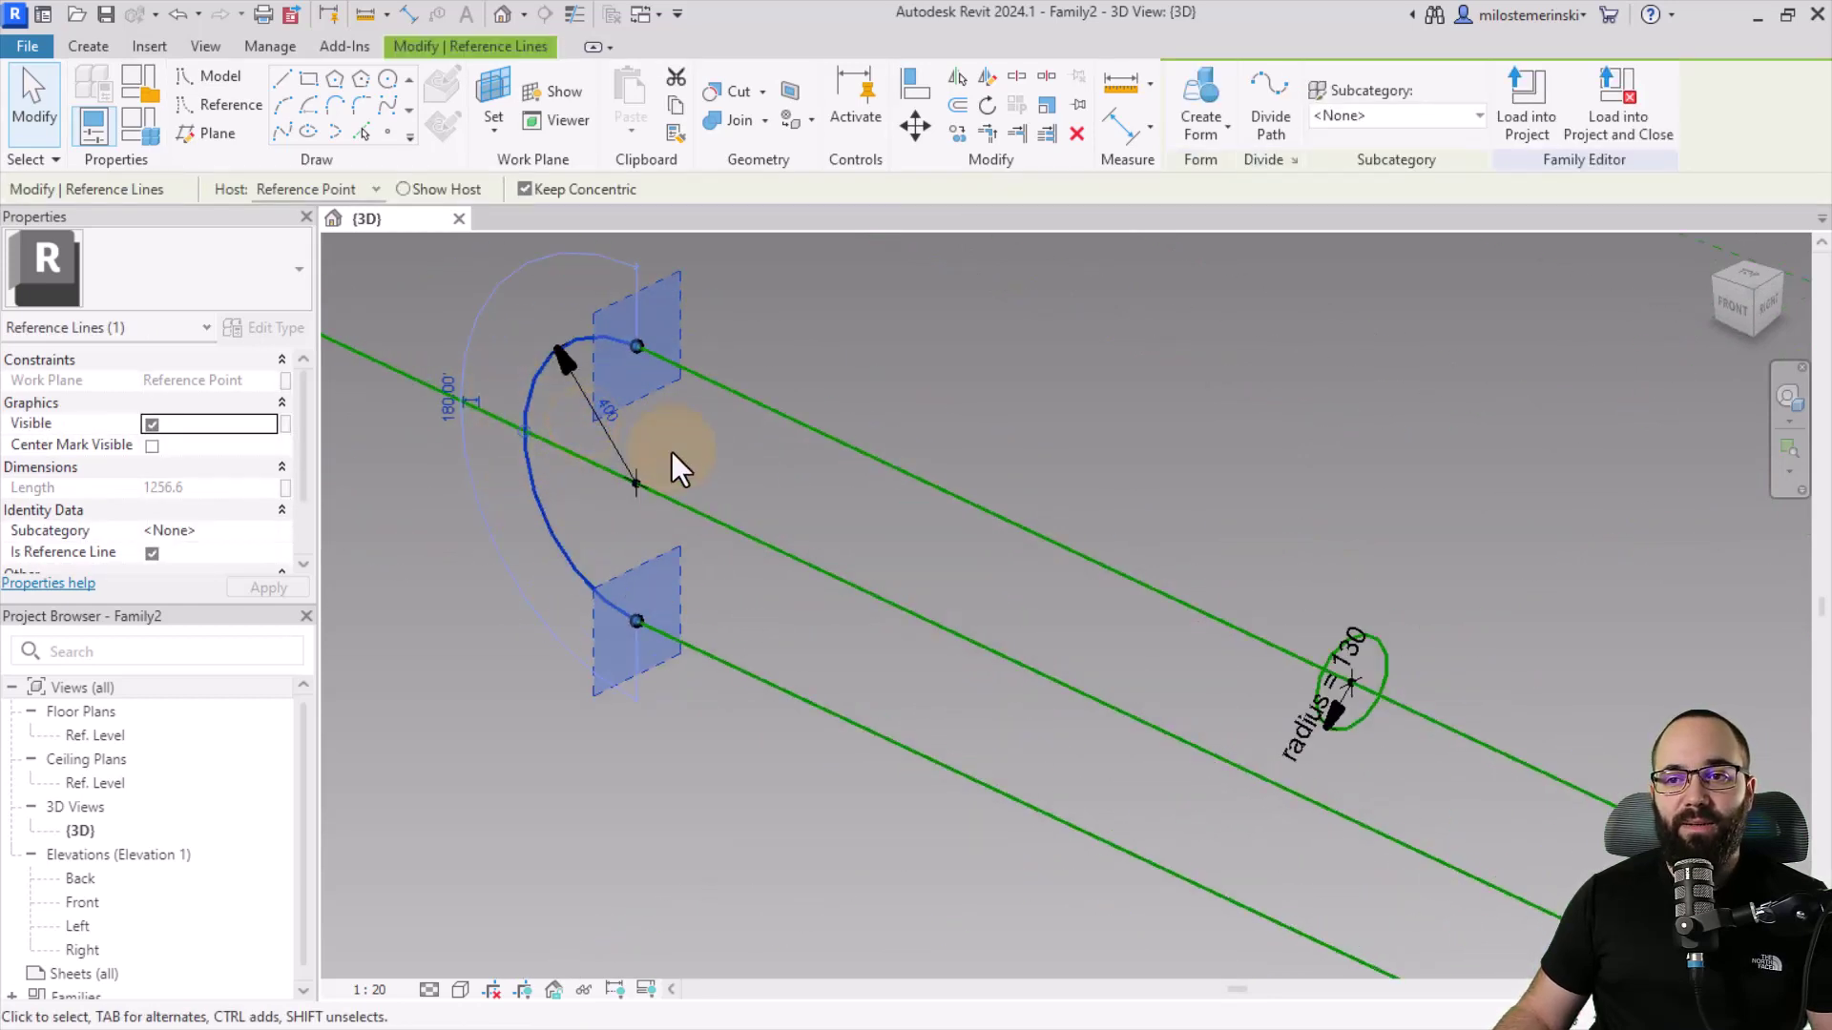
pyautogui.click(608, 449)
pyautogui.click(1255, 99)
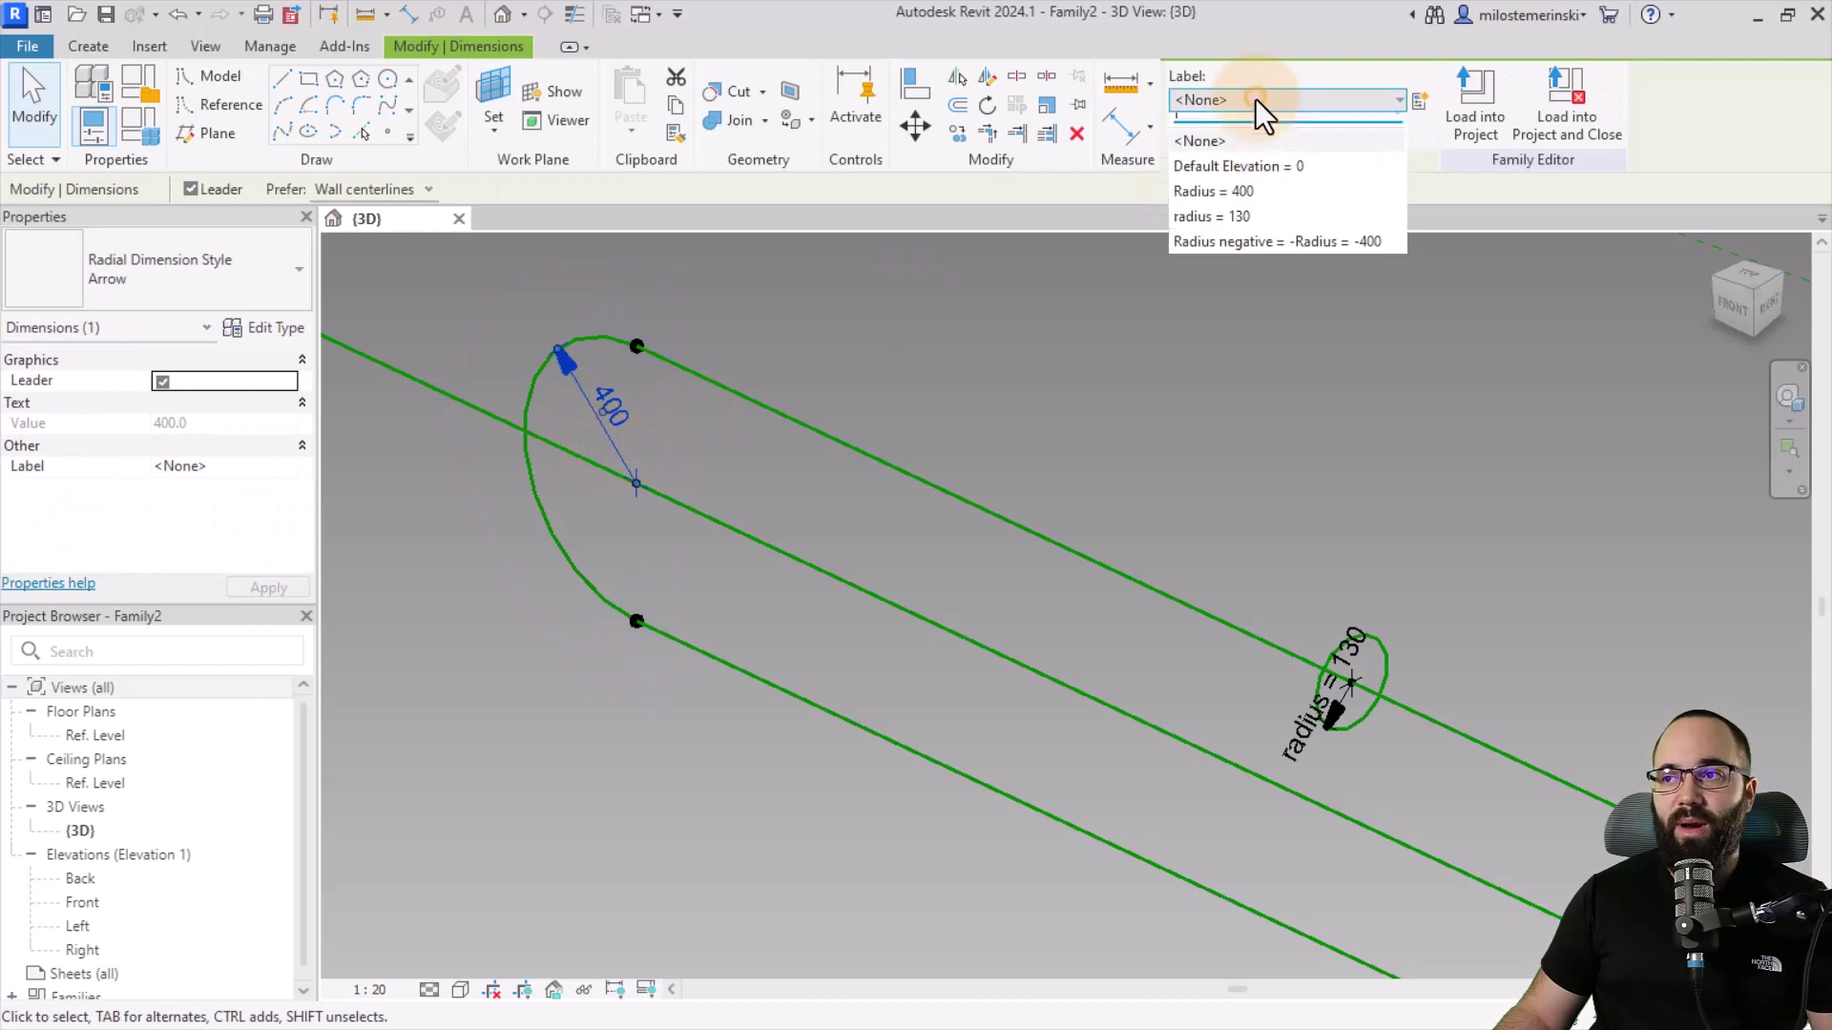
pyautogui.click(1207, 195)
pyautogui.click(828, 364)
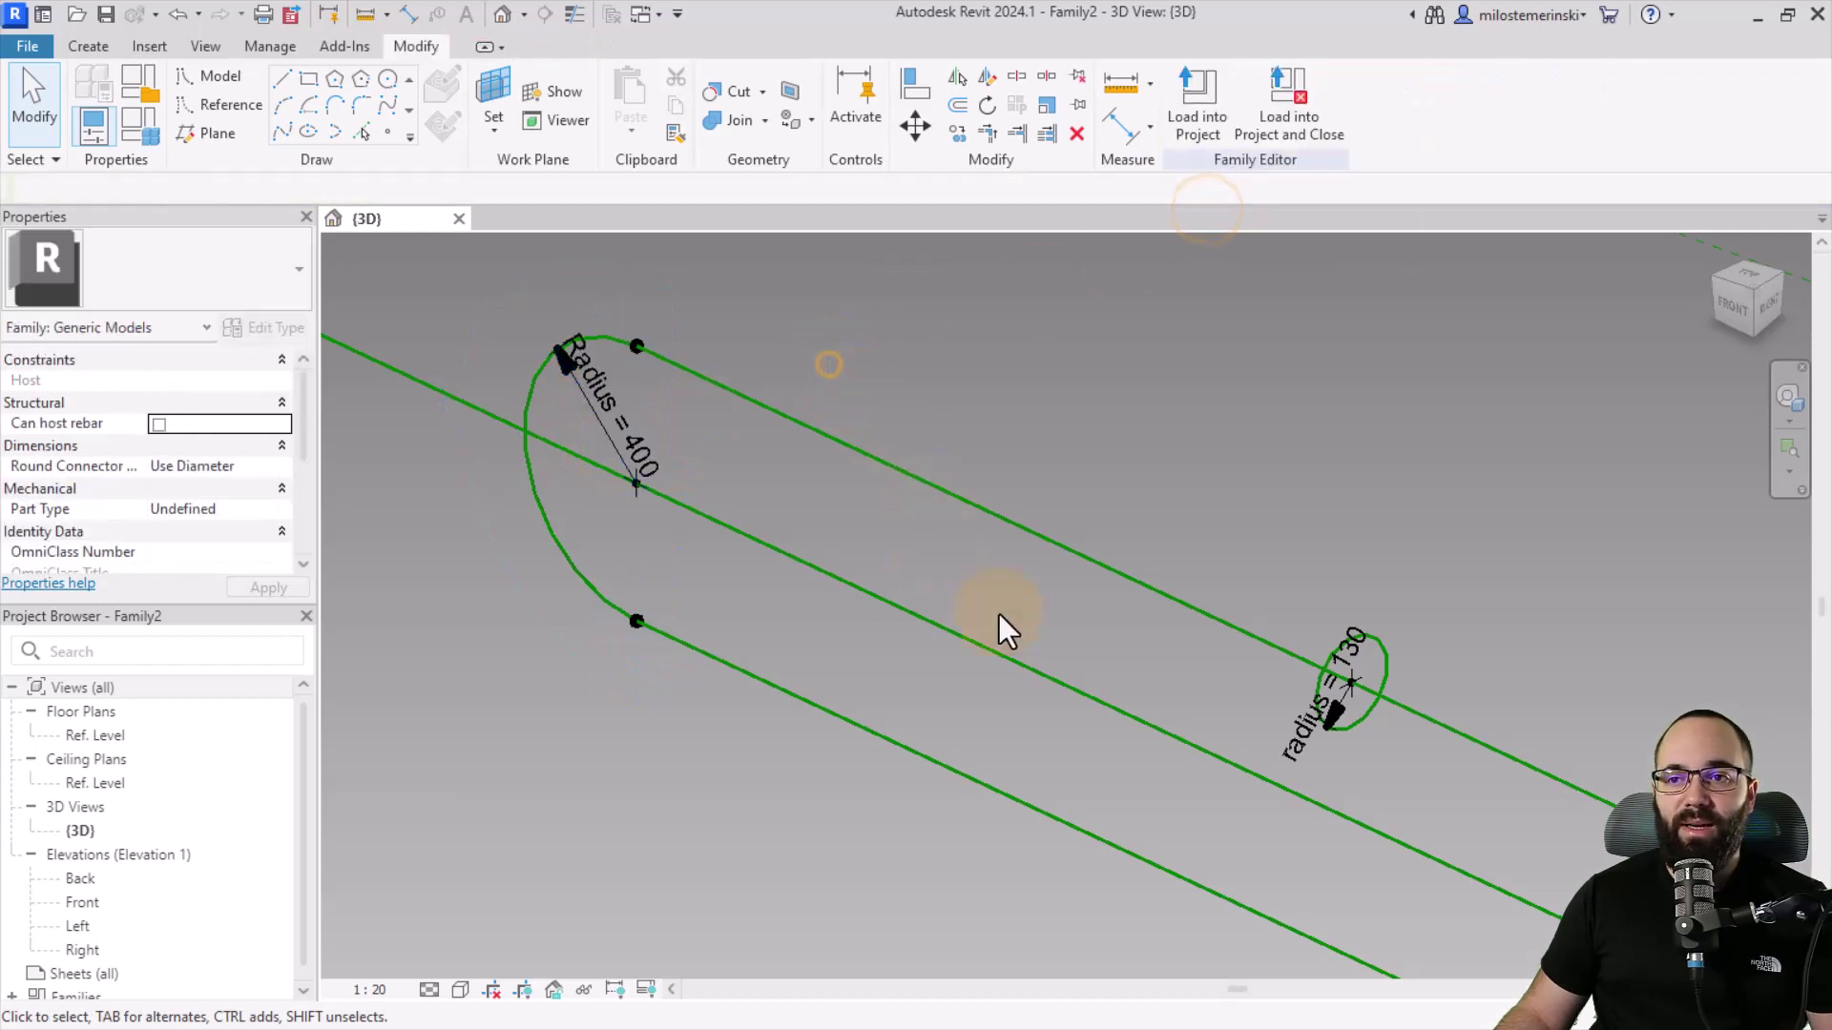
# Step: Make the radius dimension of the arc near adaptive point 2 permanent and label it with the existing Radius parameter
pyautogui.scroll(-2, 1000, 616)
pyautogui.click(996, 617)
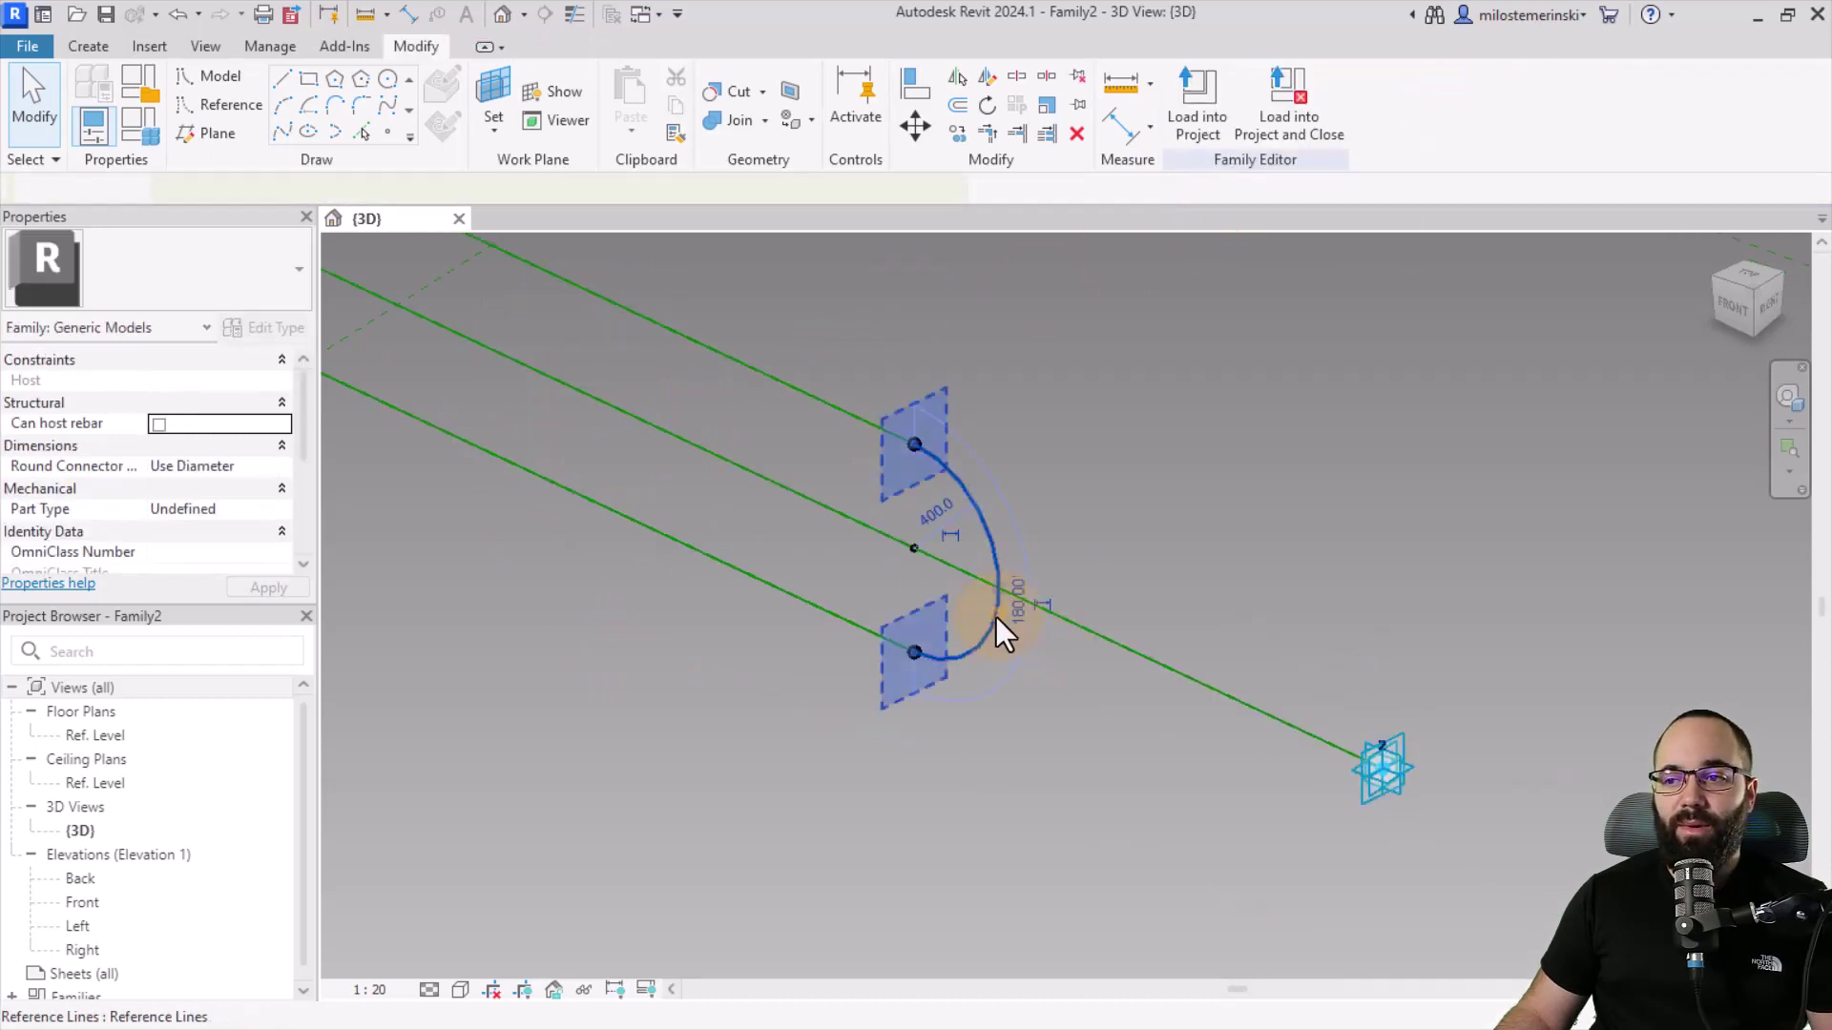
pyautogui.click(952, 536)
pyautogui.click(959, 511)
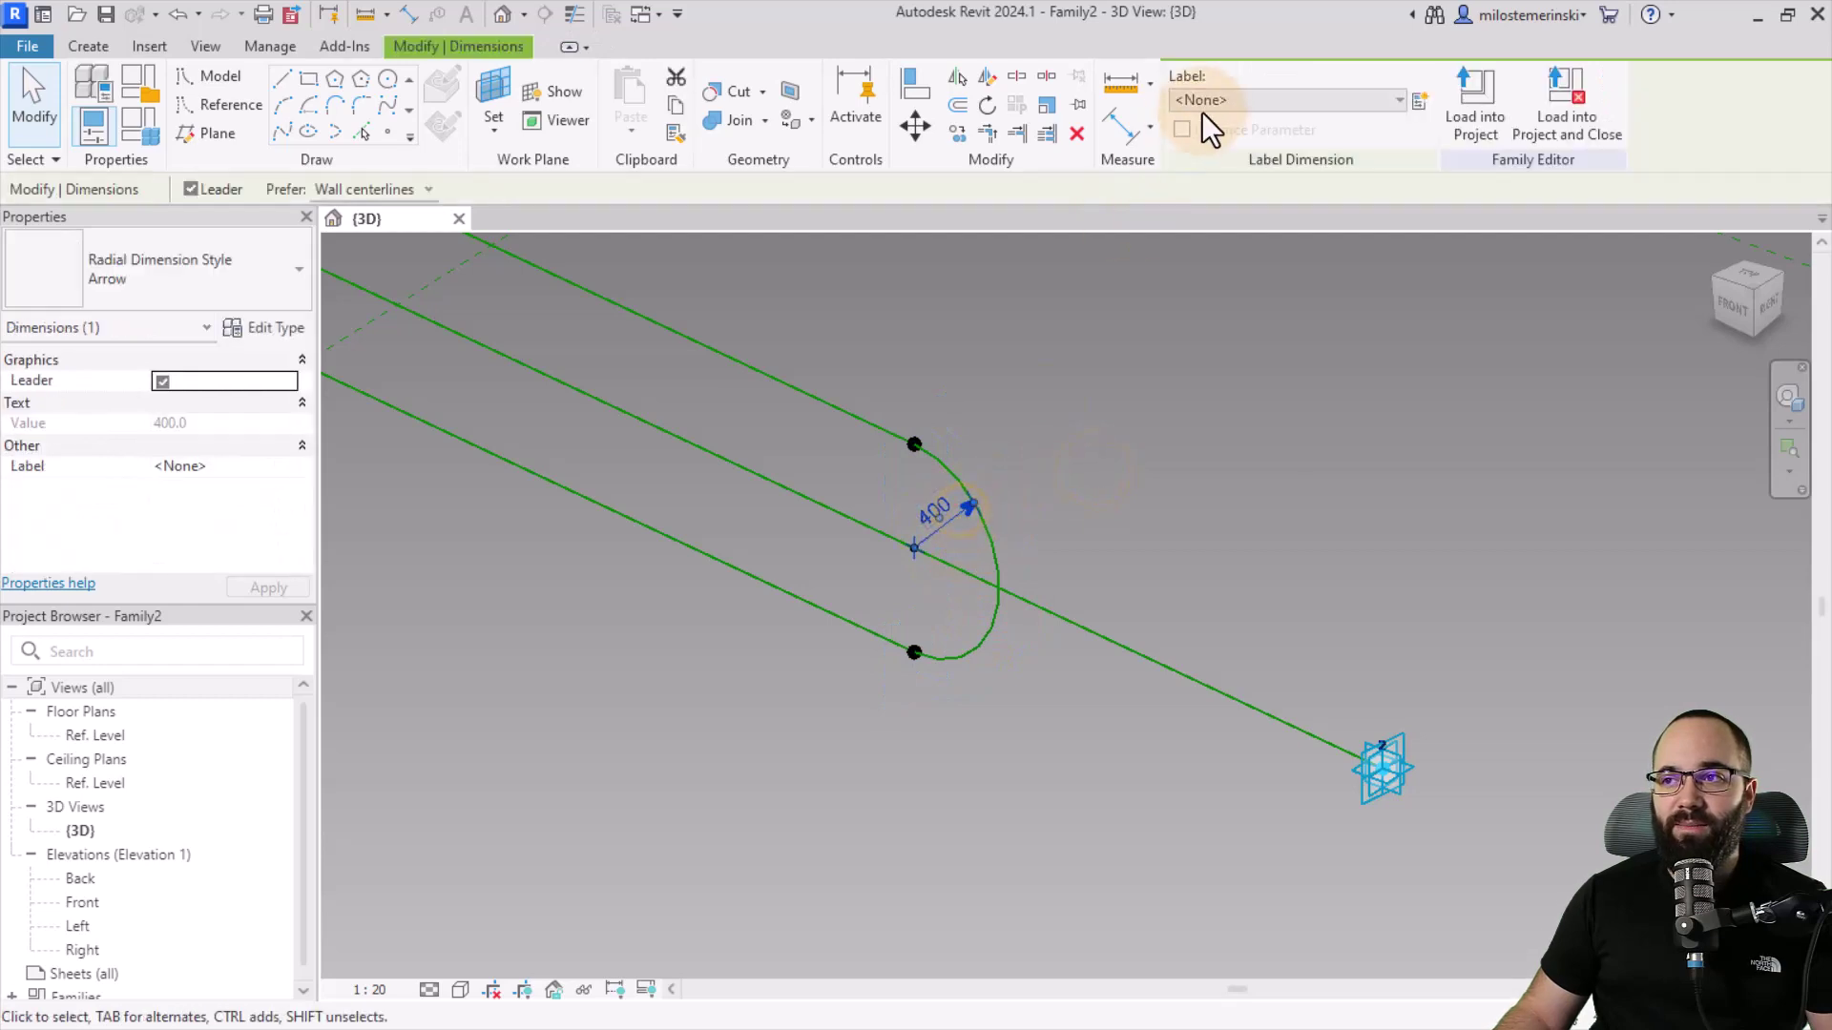
pyautogui.click(1204, 102)
pyautogui.click(1193, 205)
pyautogui.click(1017, 412)
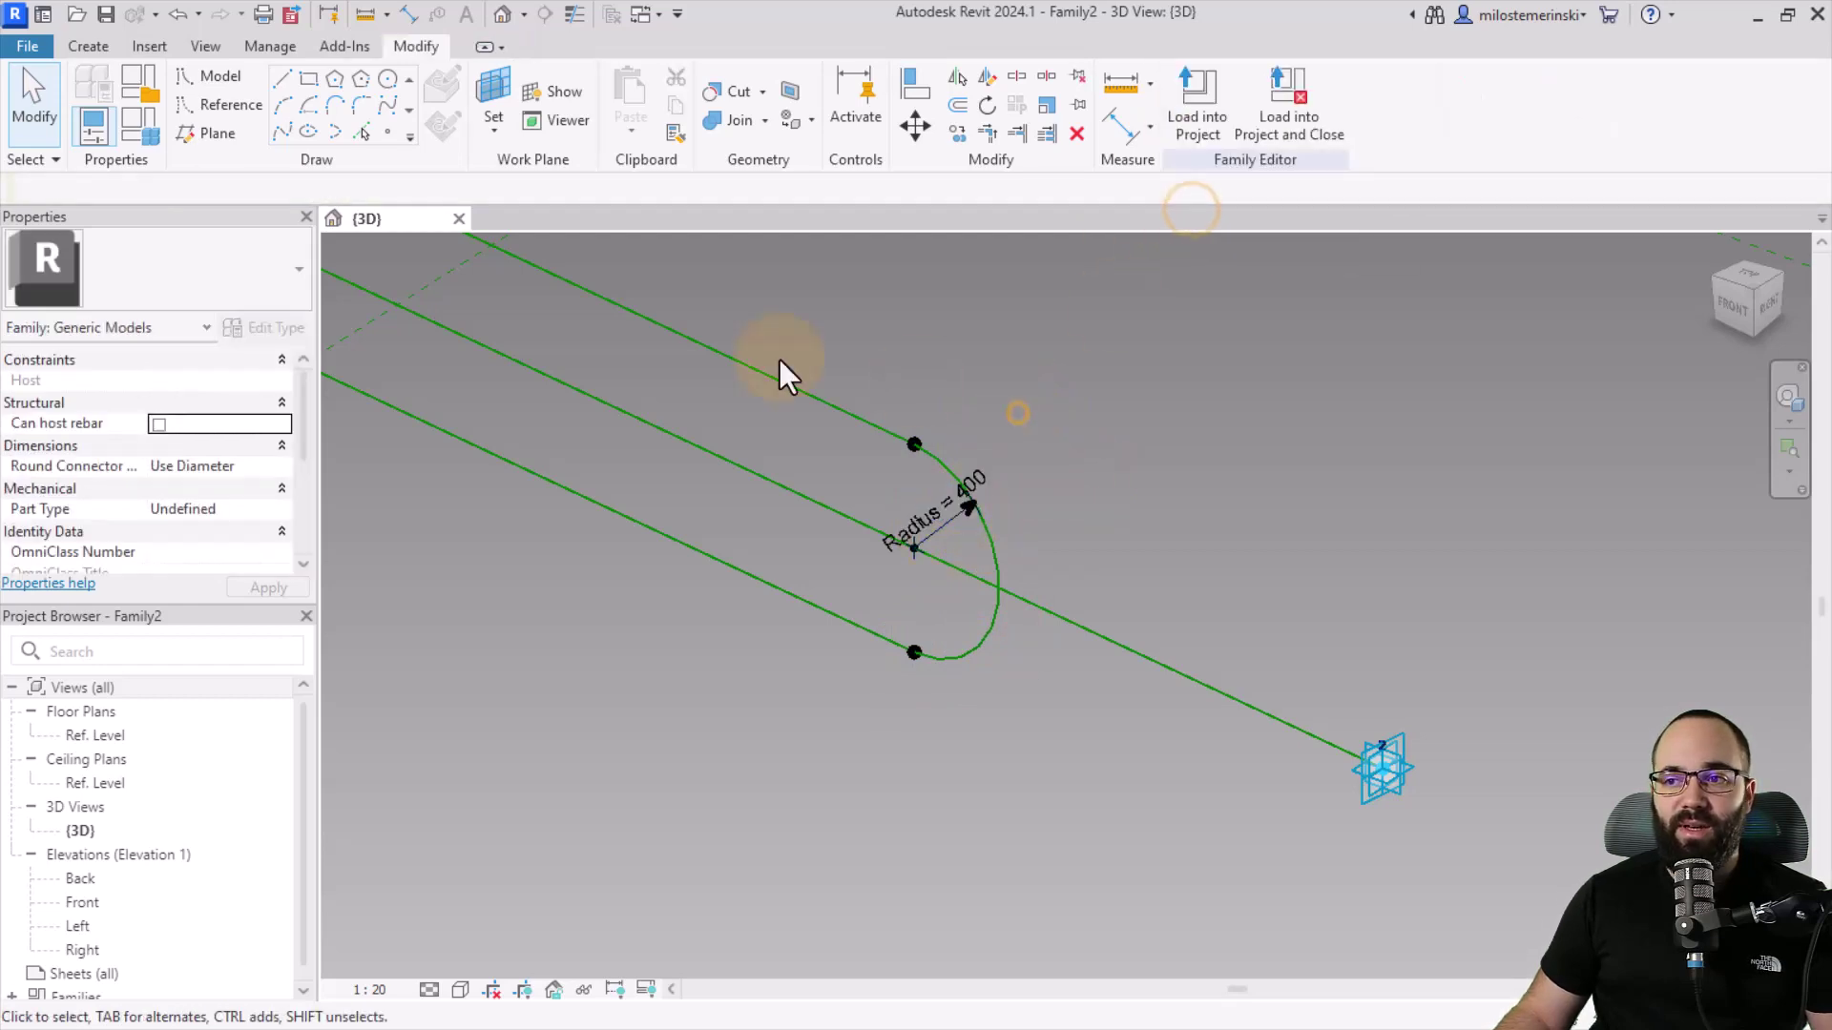
# Step: Set the Measurement Type of the reference point at the centre of the arc near adaptive point 1 to Segment Length
pyautogui.scroll(-2, 779, 359)
pyautogui.moveTo(779, 359); pyautogui.dragTo(655, 720, button='middle')
pyautogui.scroll(-1, 573, 611)
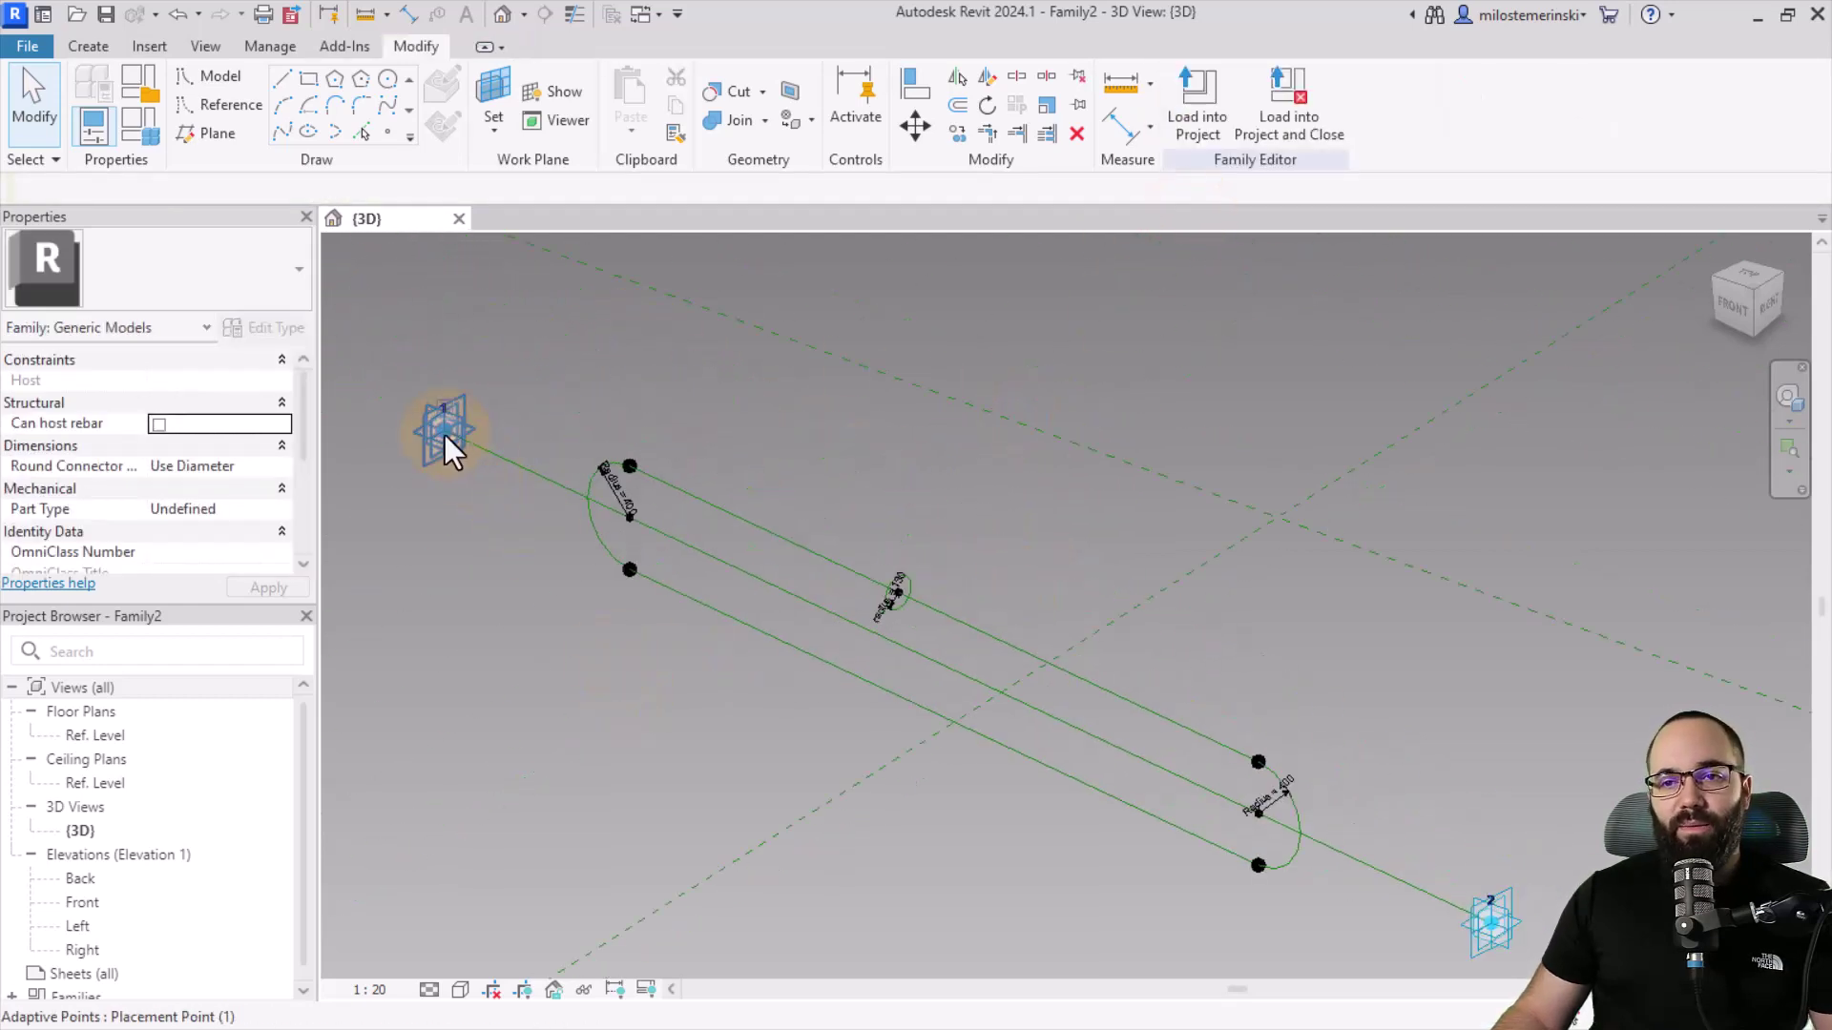
pyautogui.scroll(1, 442, 447)
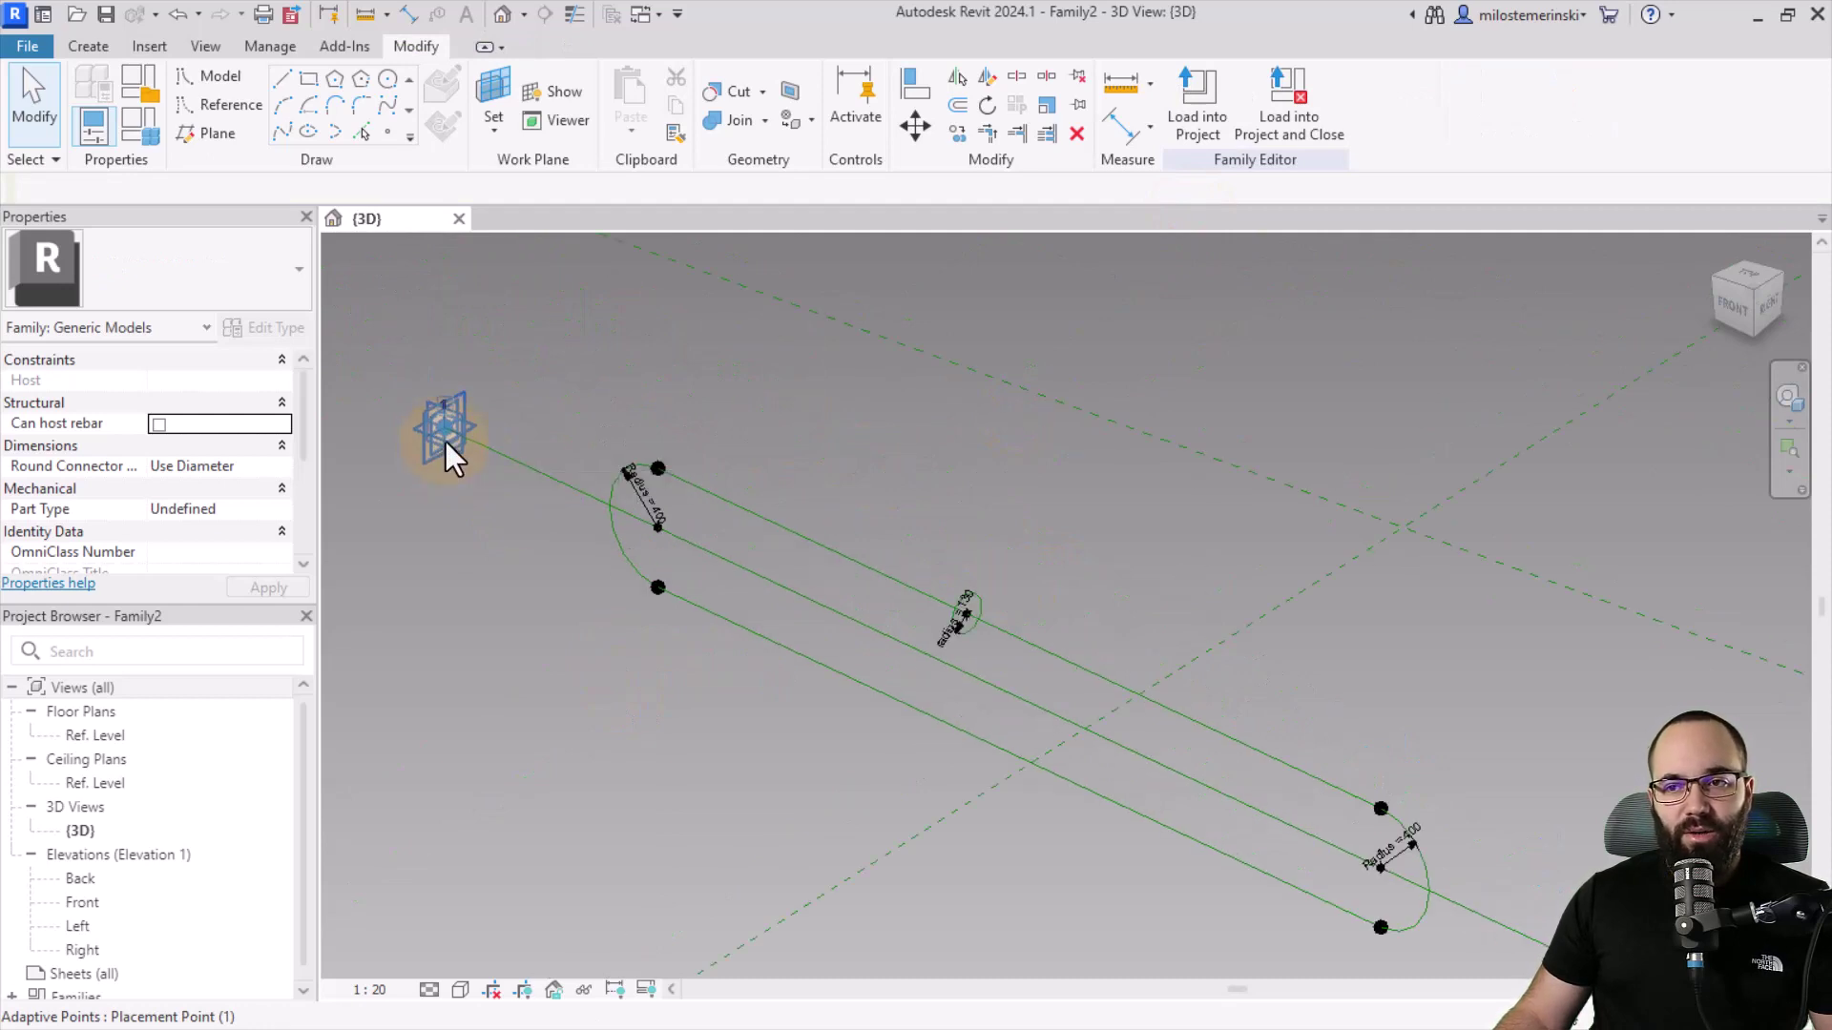
pyautogui.scroll(2, 655, 534)
pyautogui.click(656, 525)
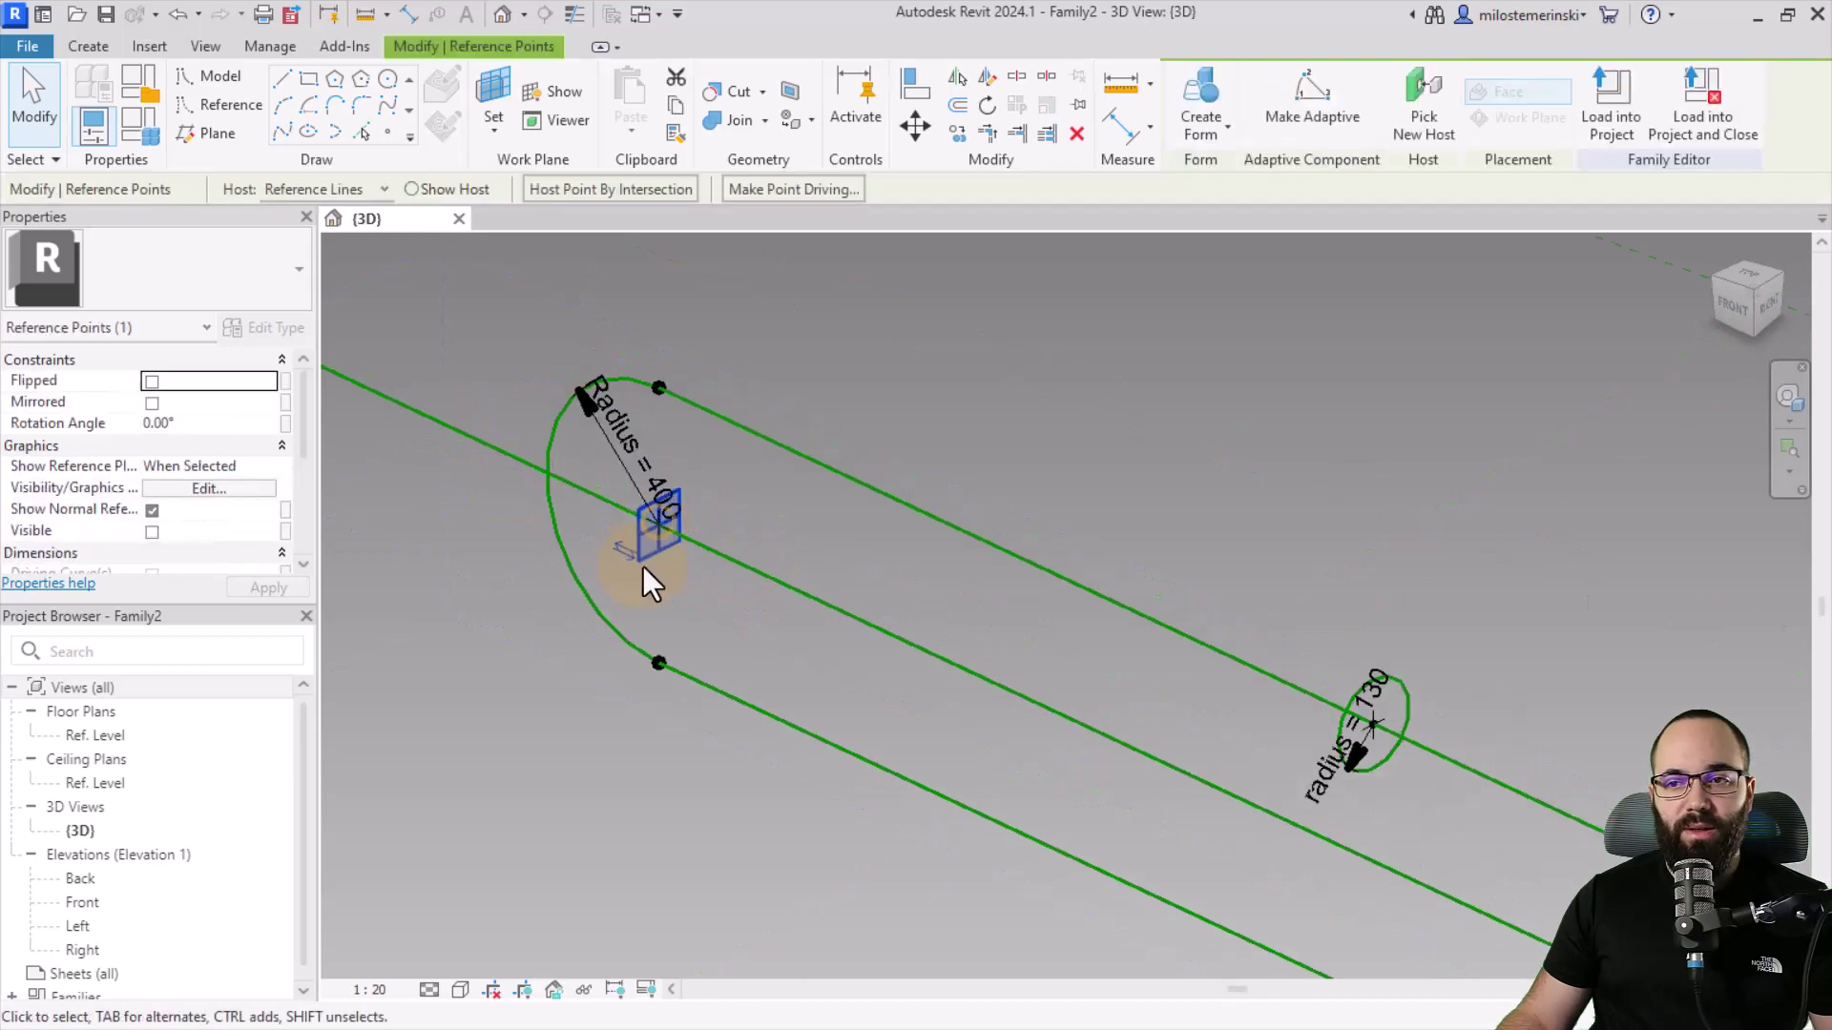
pyautogui.scroll(-1, 643, 565)
pyautogui.scroll(-2, 633, 474)
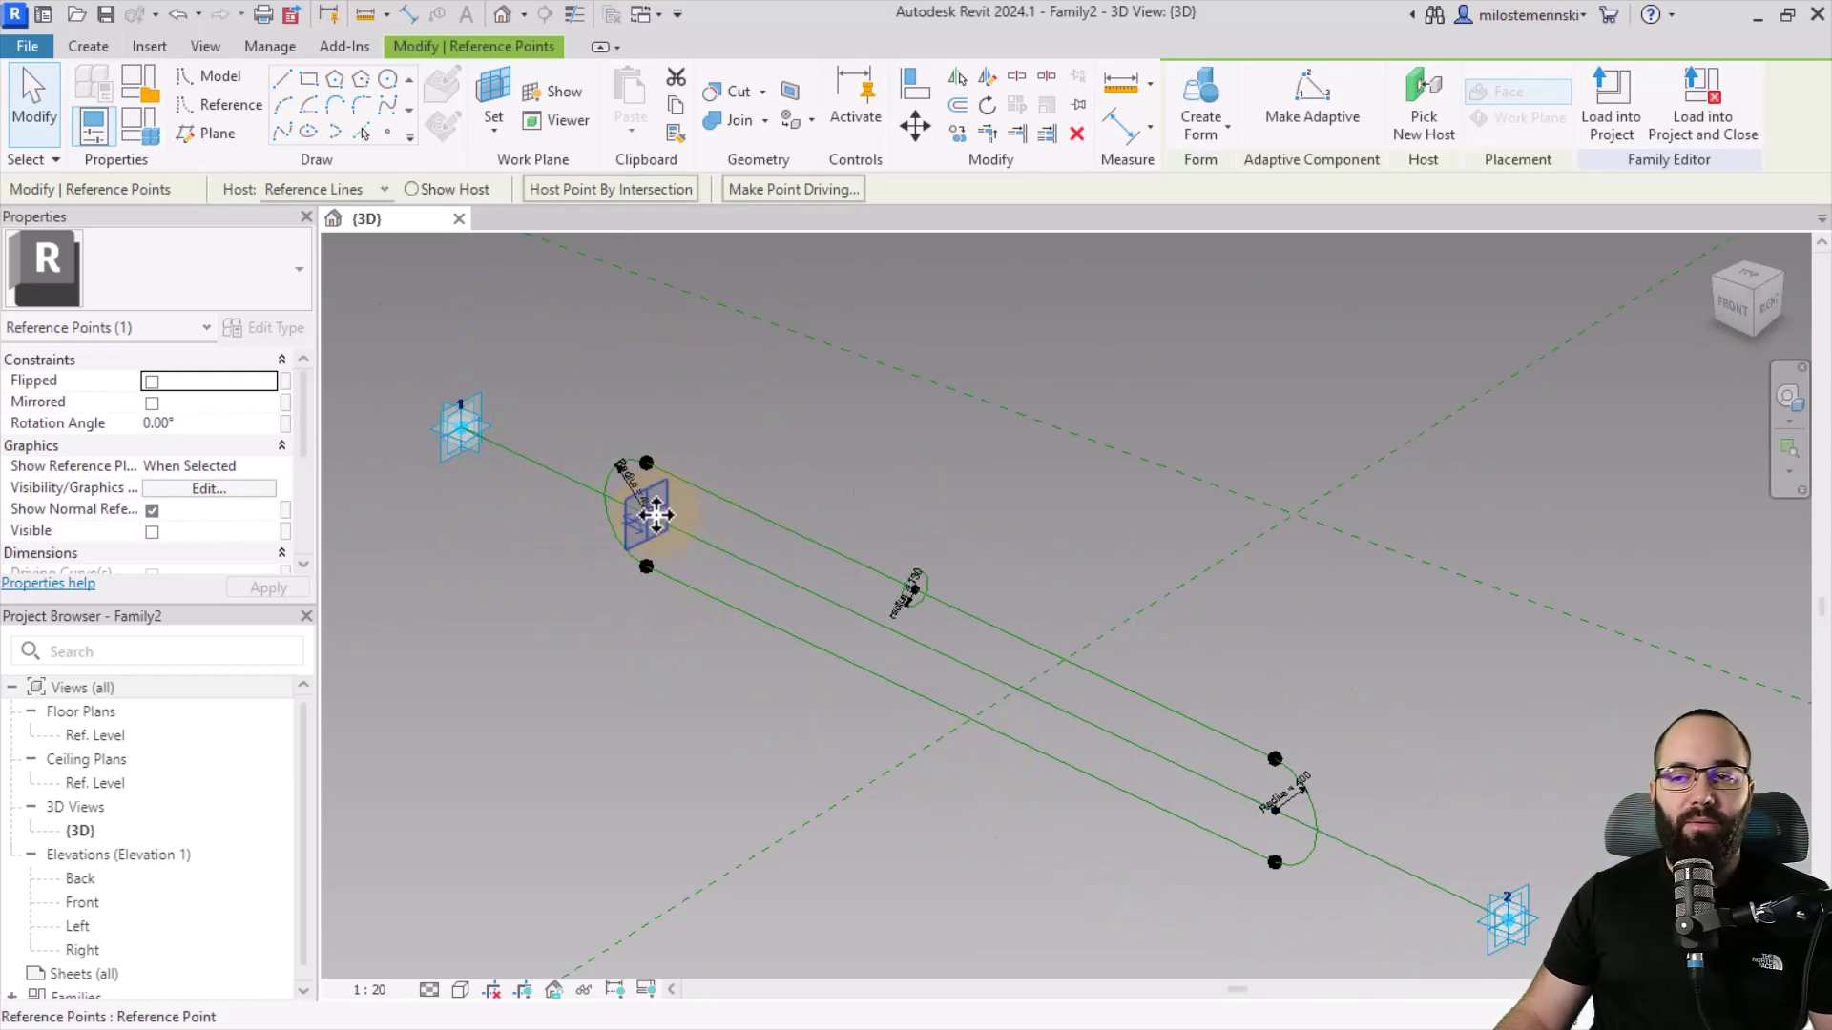
pyautogui.scroll(5, 617, 490)
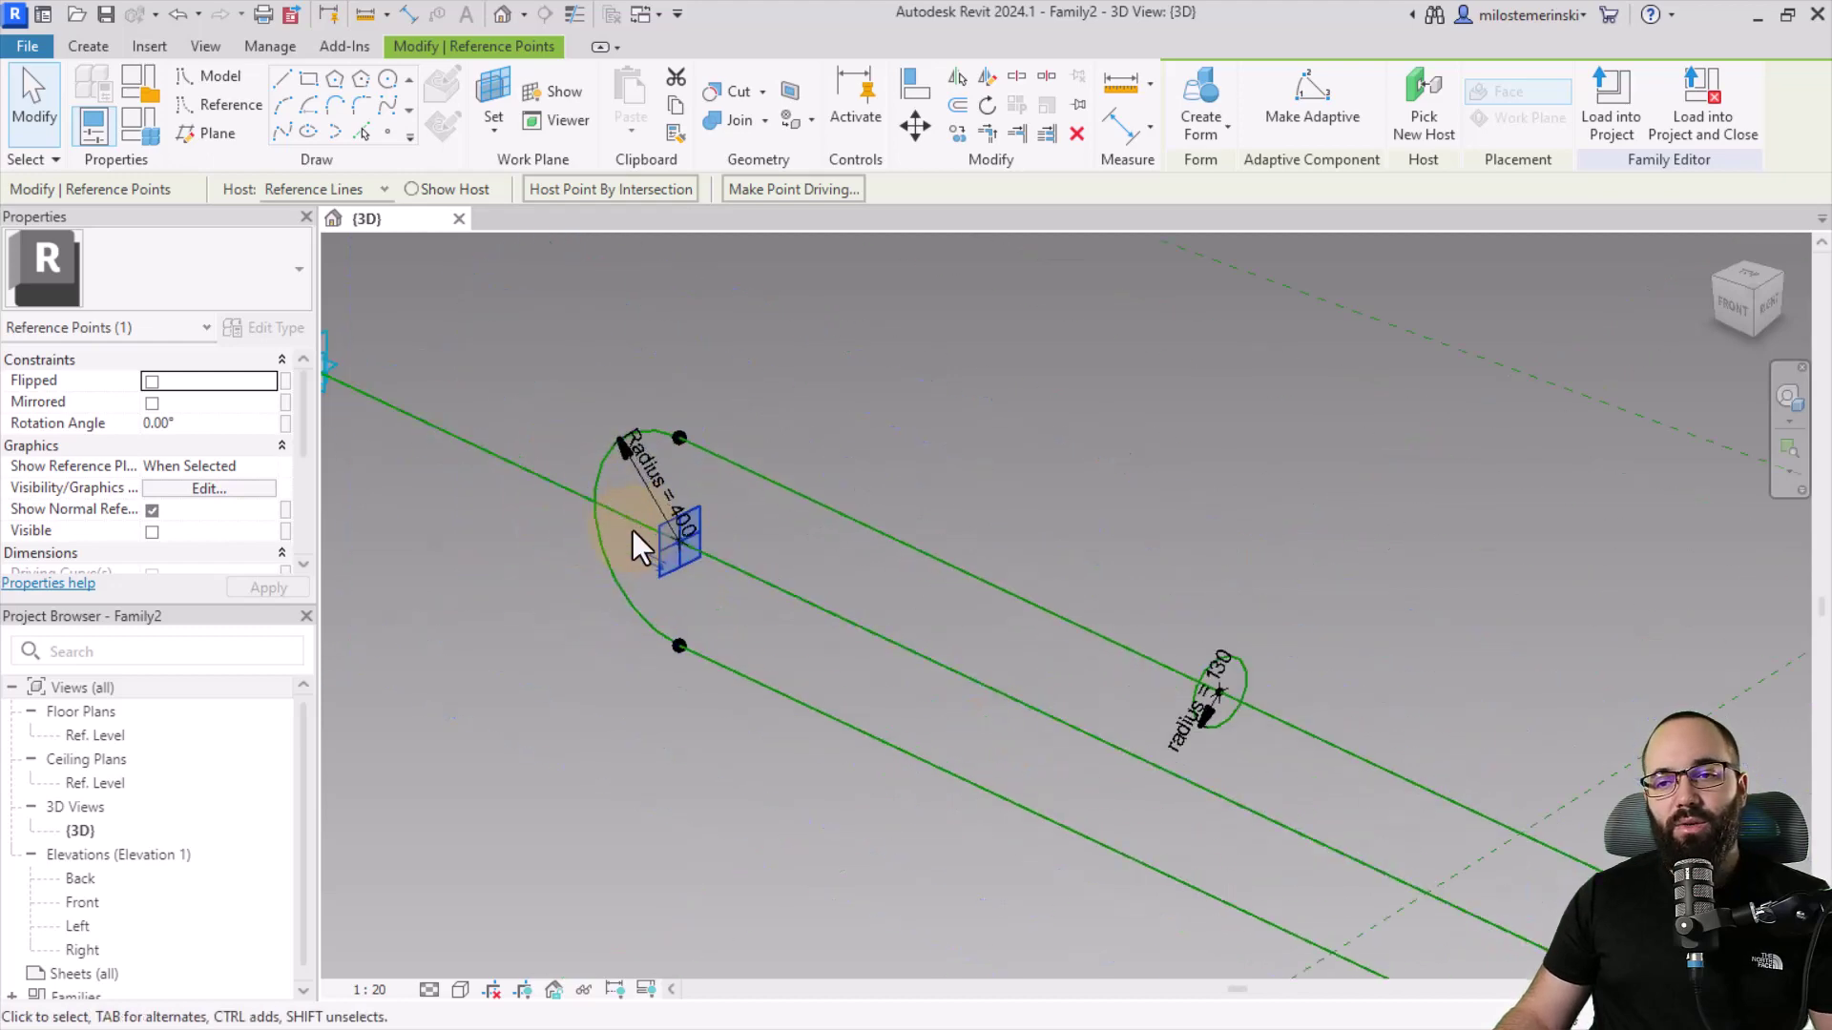
pyautogui.scroll(3, 725, 588)
pyautogui.scroll(-3, 724, 565)
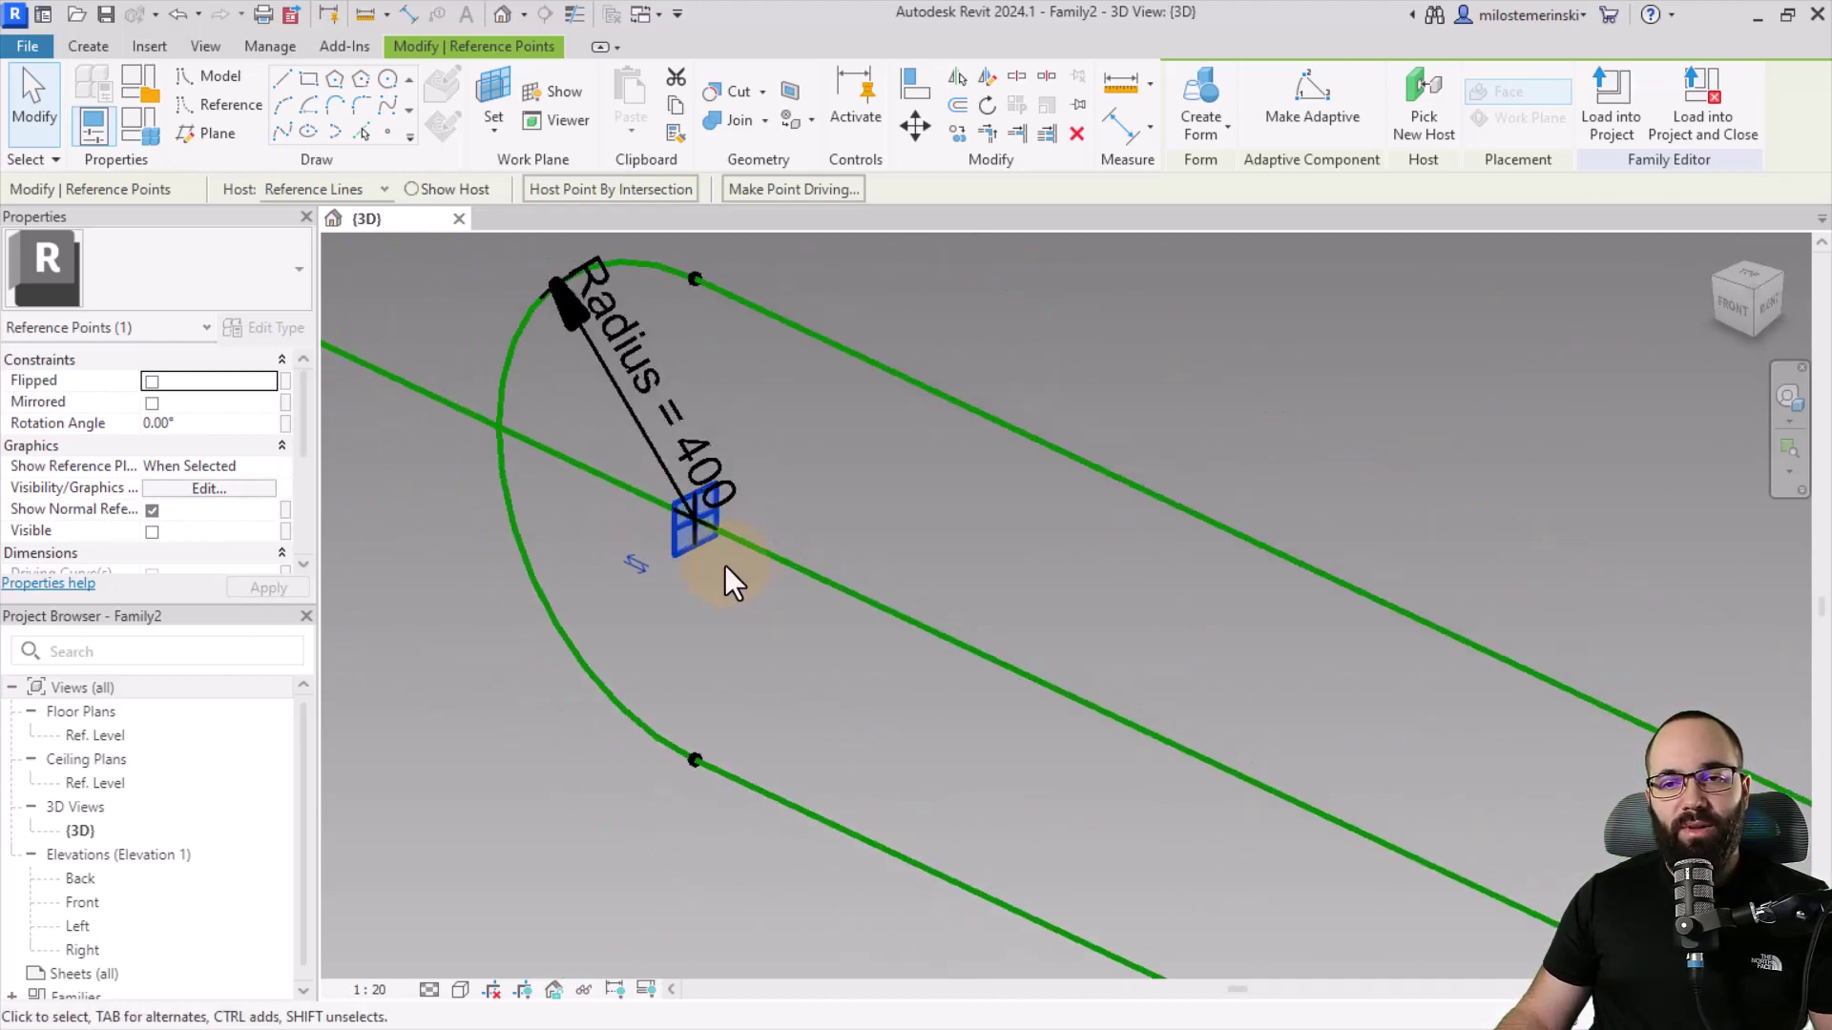
pyautogui.scroll(-4, 170, 465)
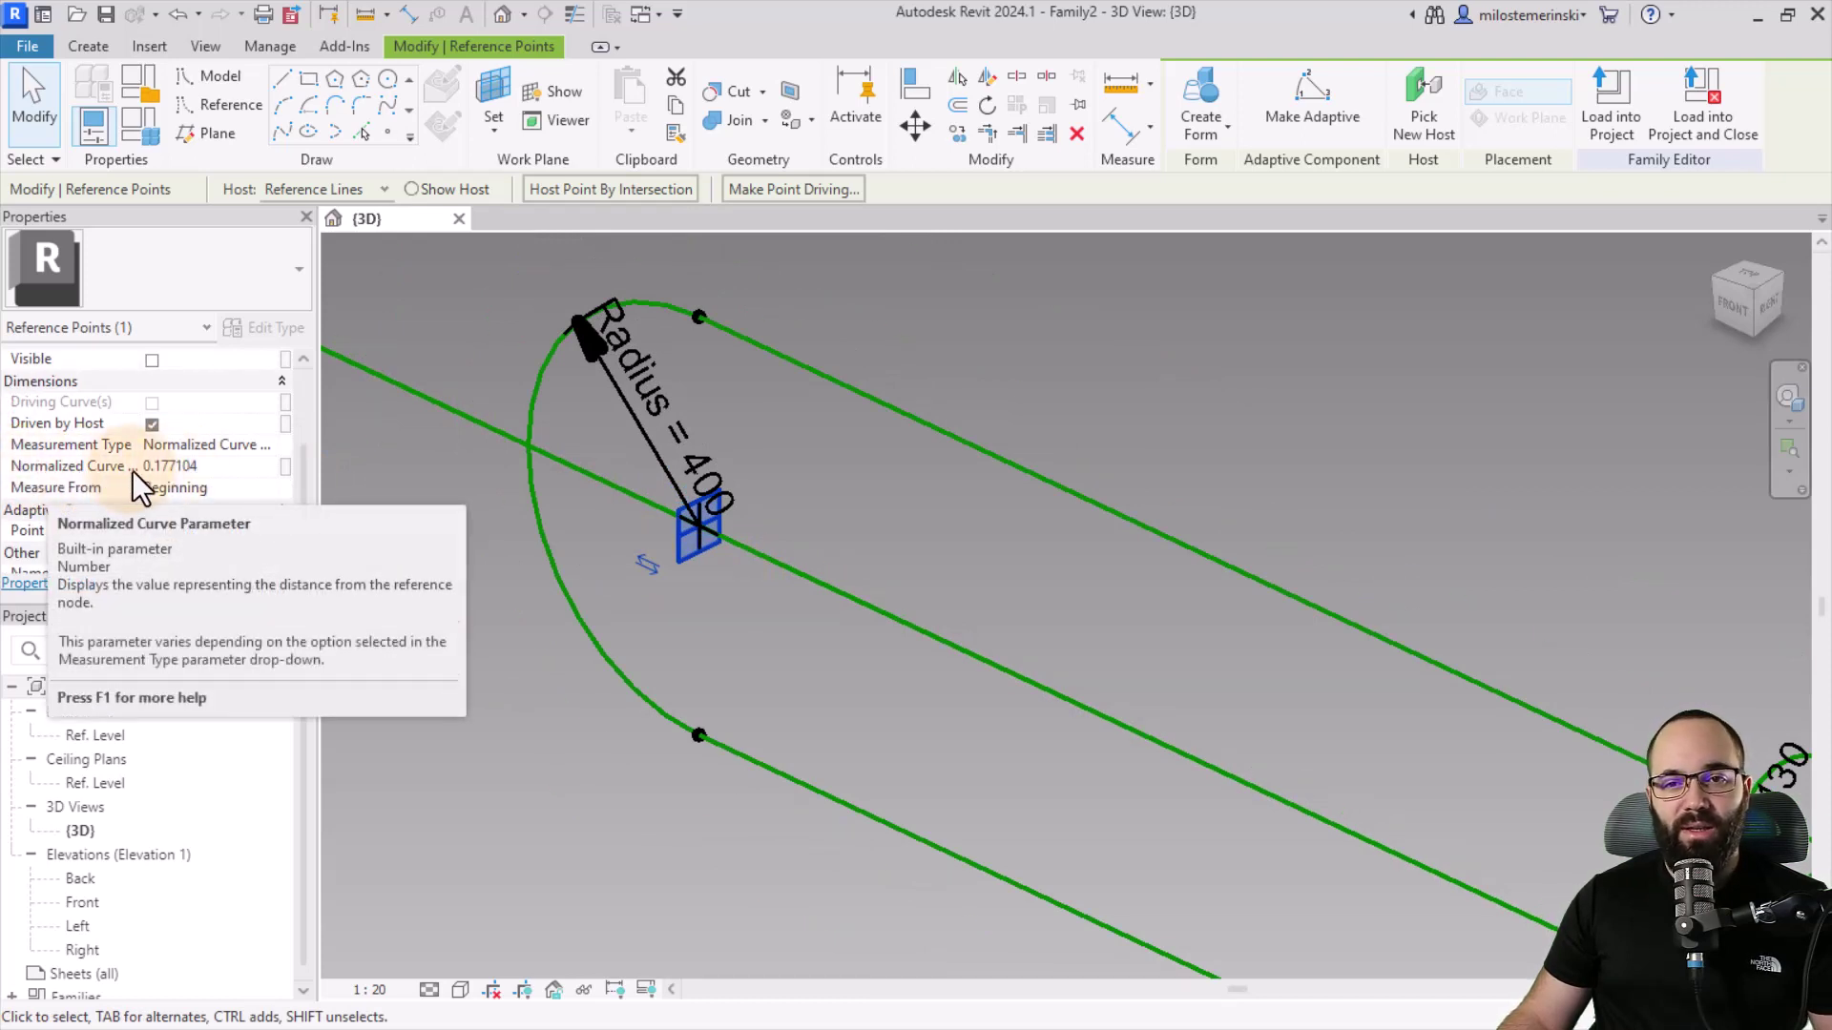
pyautogui.scroll(-3, 1002, 728)
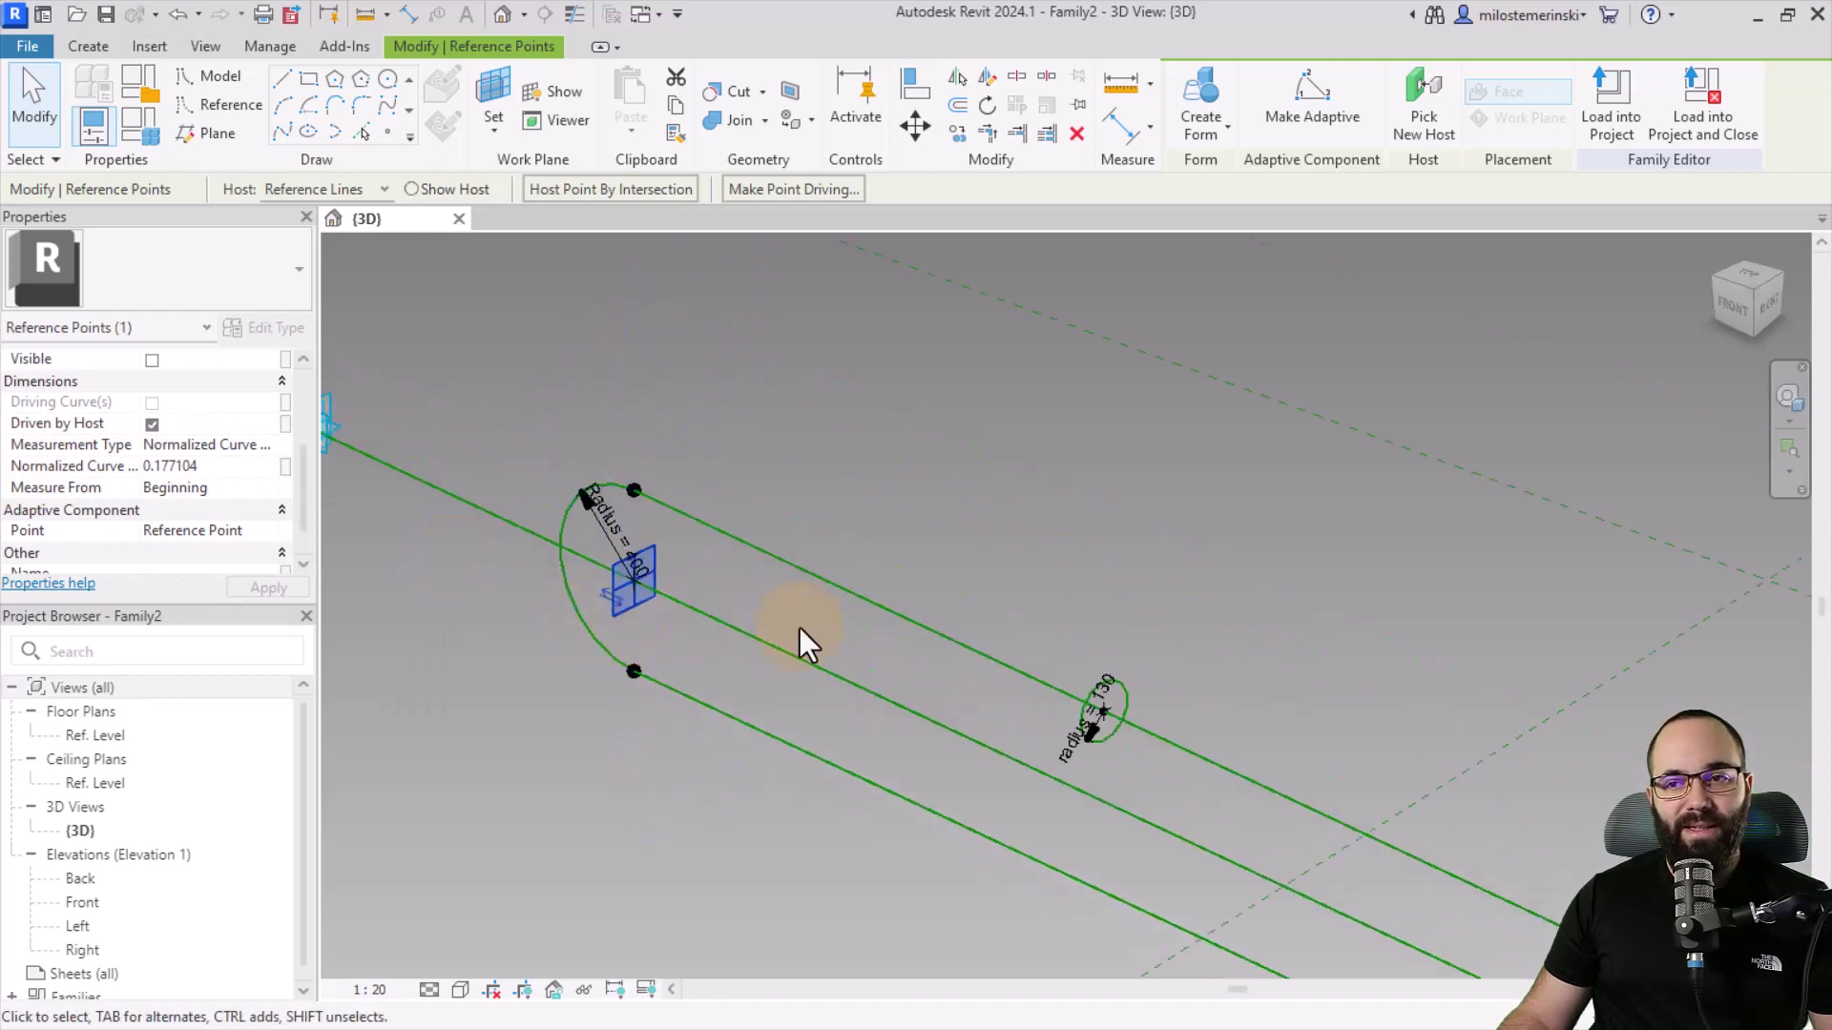
pyautogui.moveTo(801, 633); pyautogui.dragTo(605, 659, button='middle')
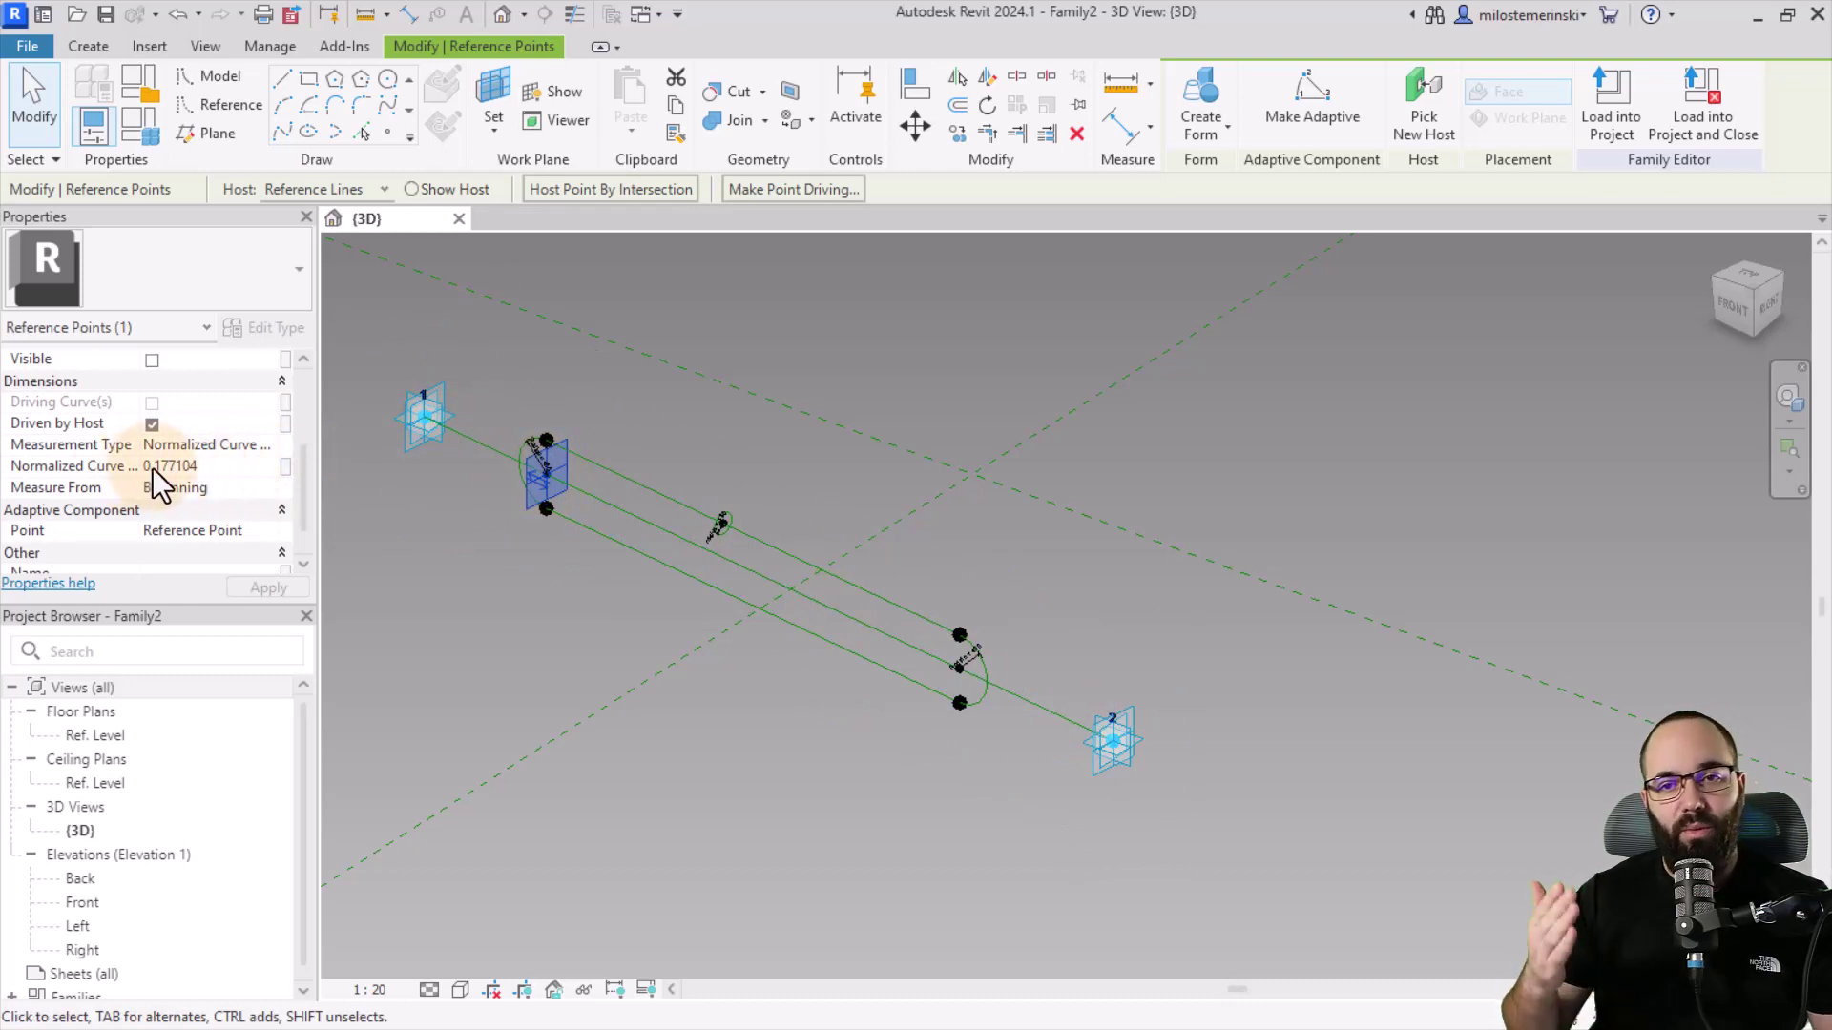
pyautogui.click(242, 446)
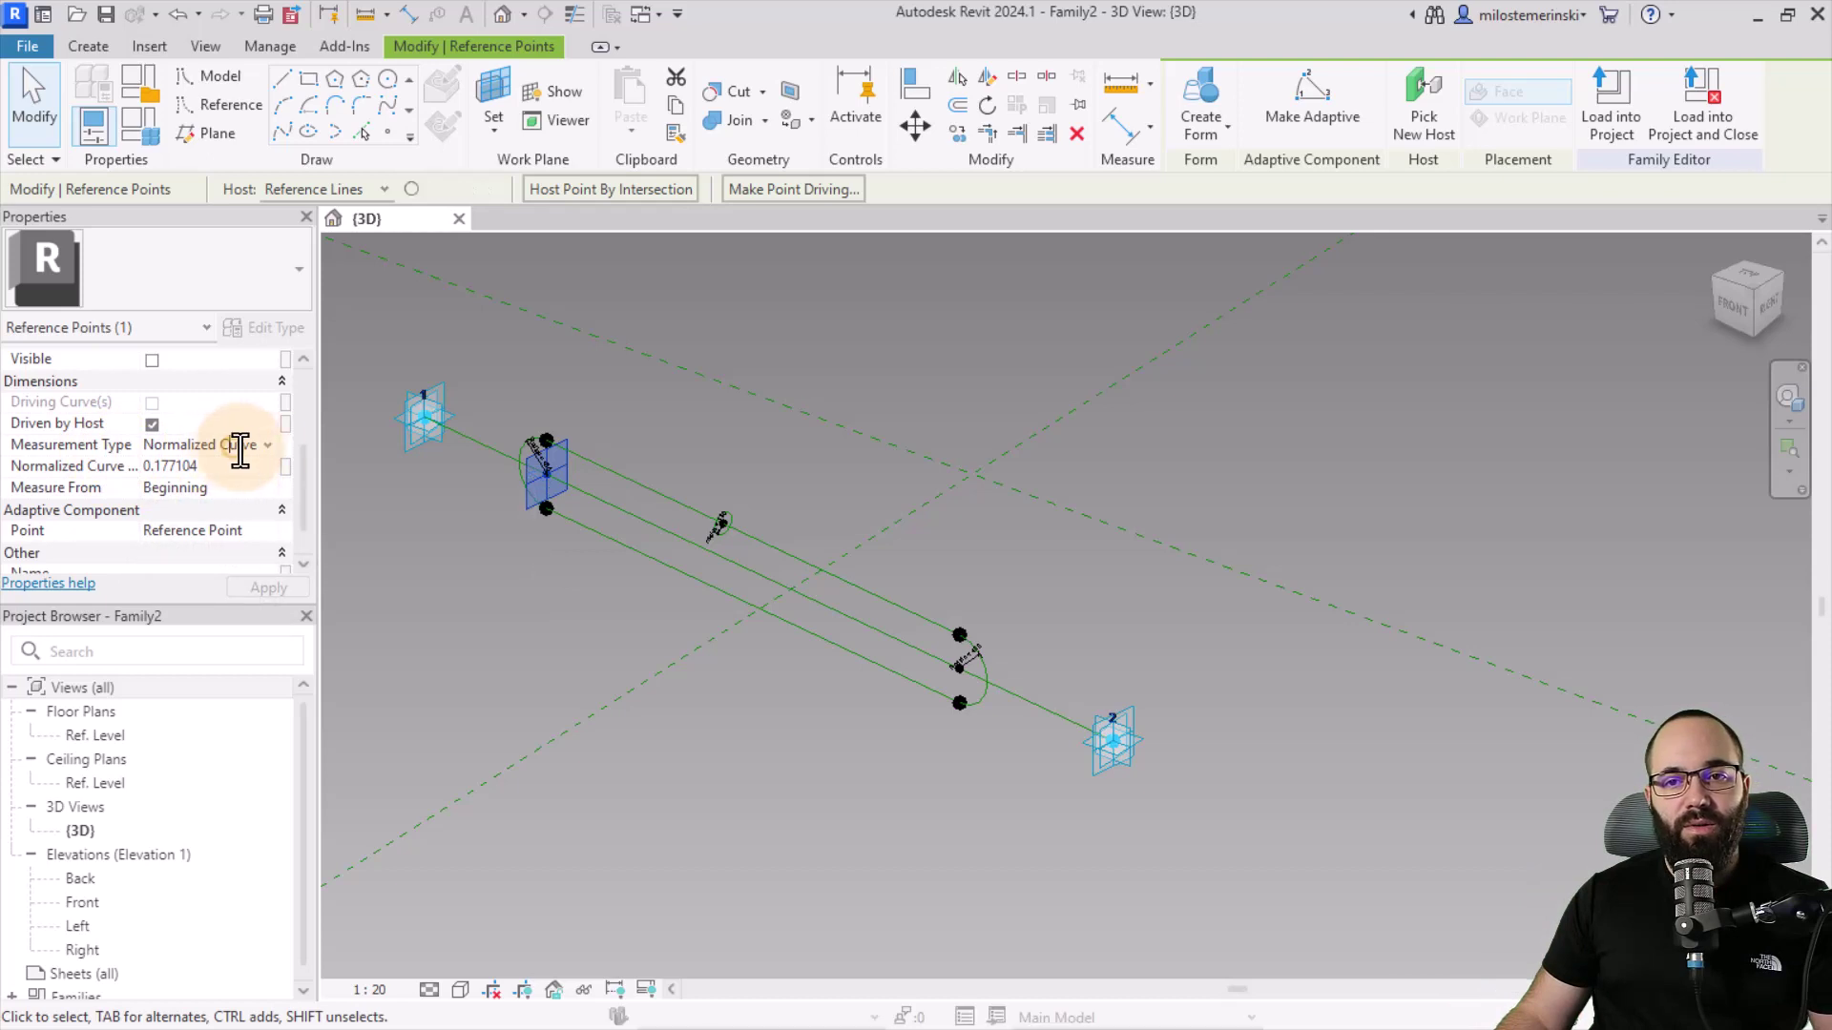
pyautogui.click(267, 446)
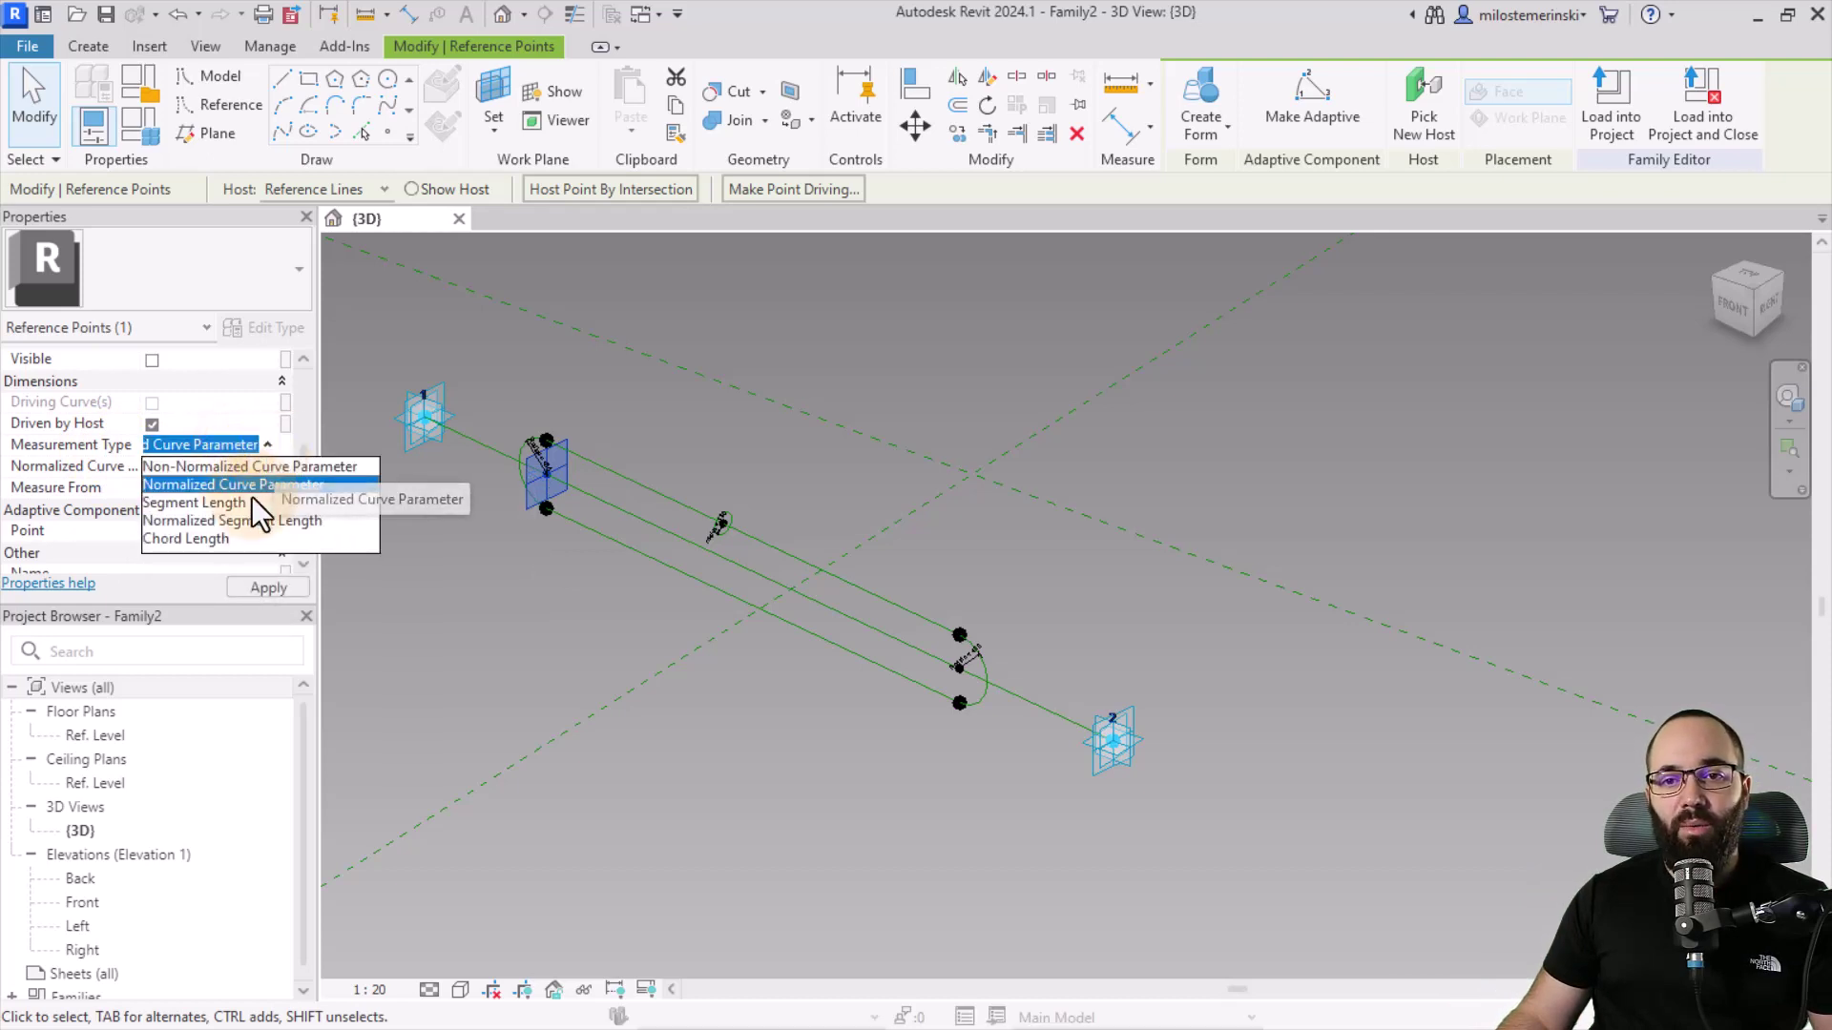
pyautogui.click(205, 501)
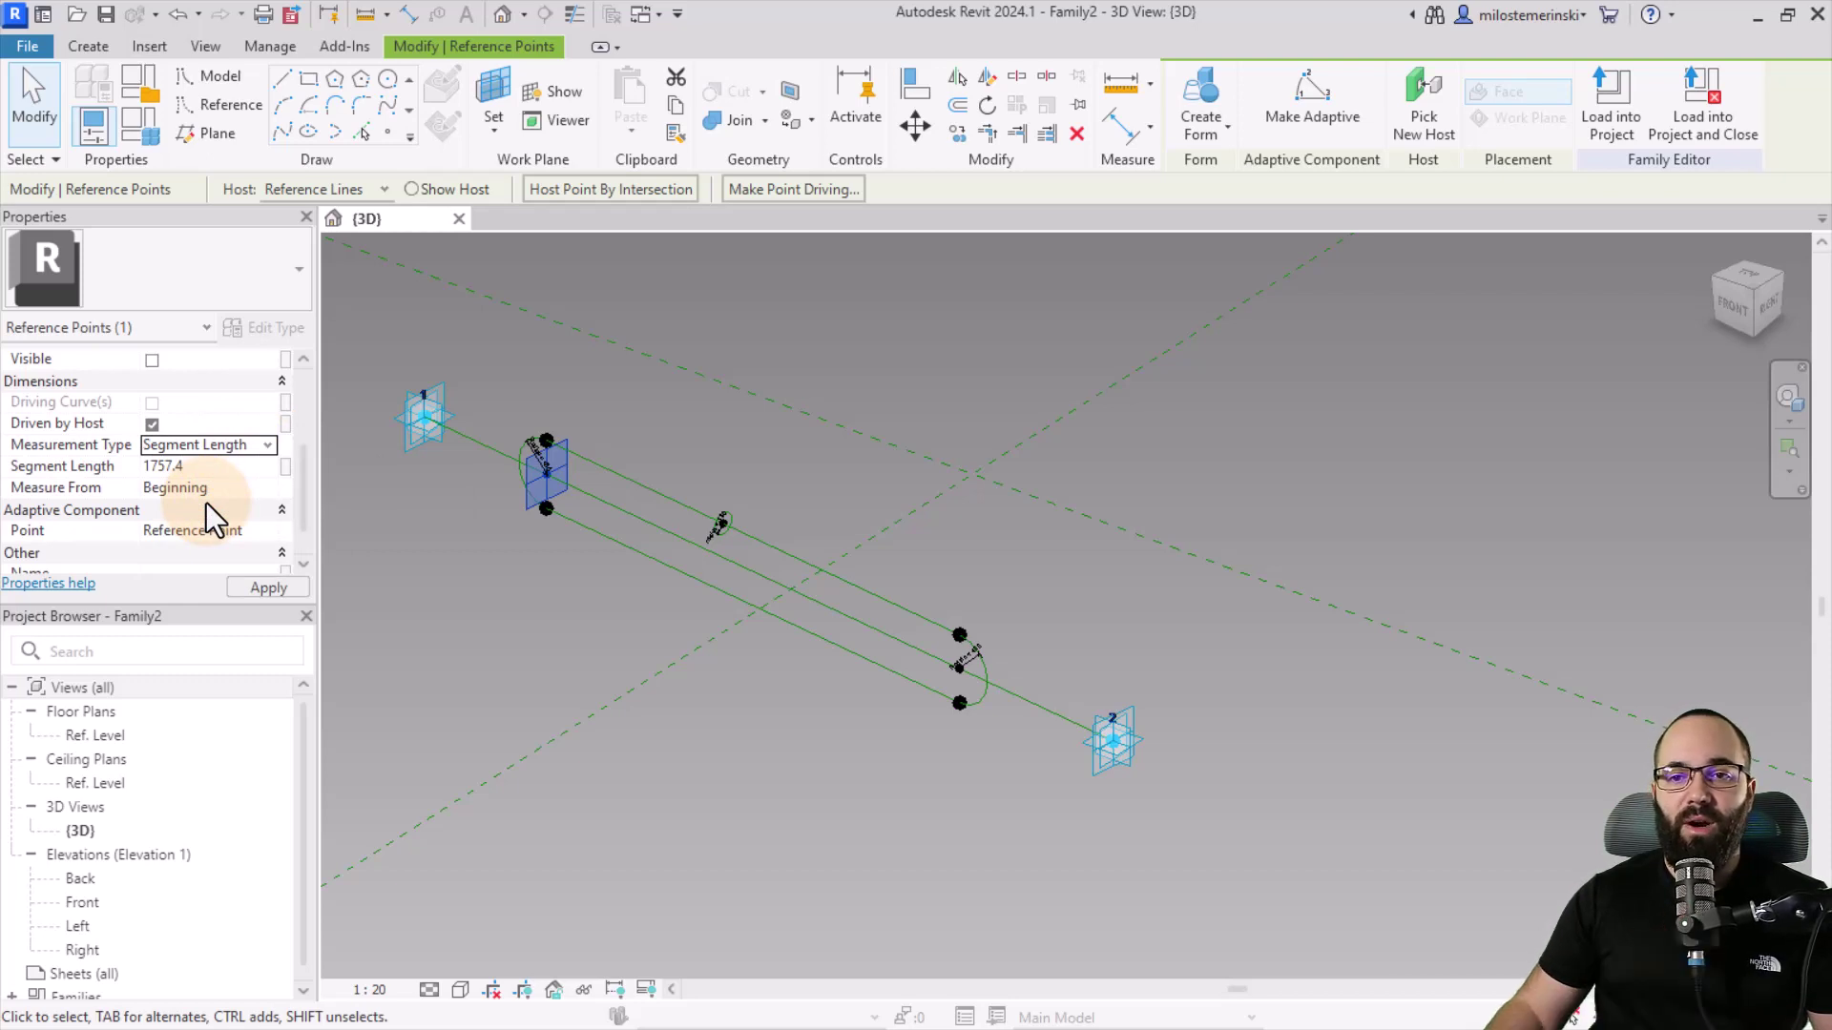
# Step: Associate this reference point's Segment Length with a new instance family parameter named Offset, grouped under Dimensions
pyautogui.click(283, 469)
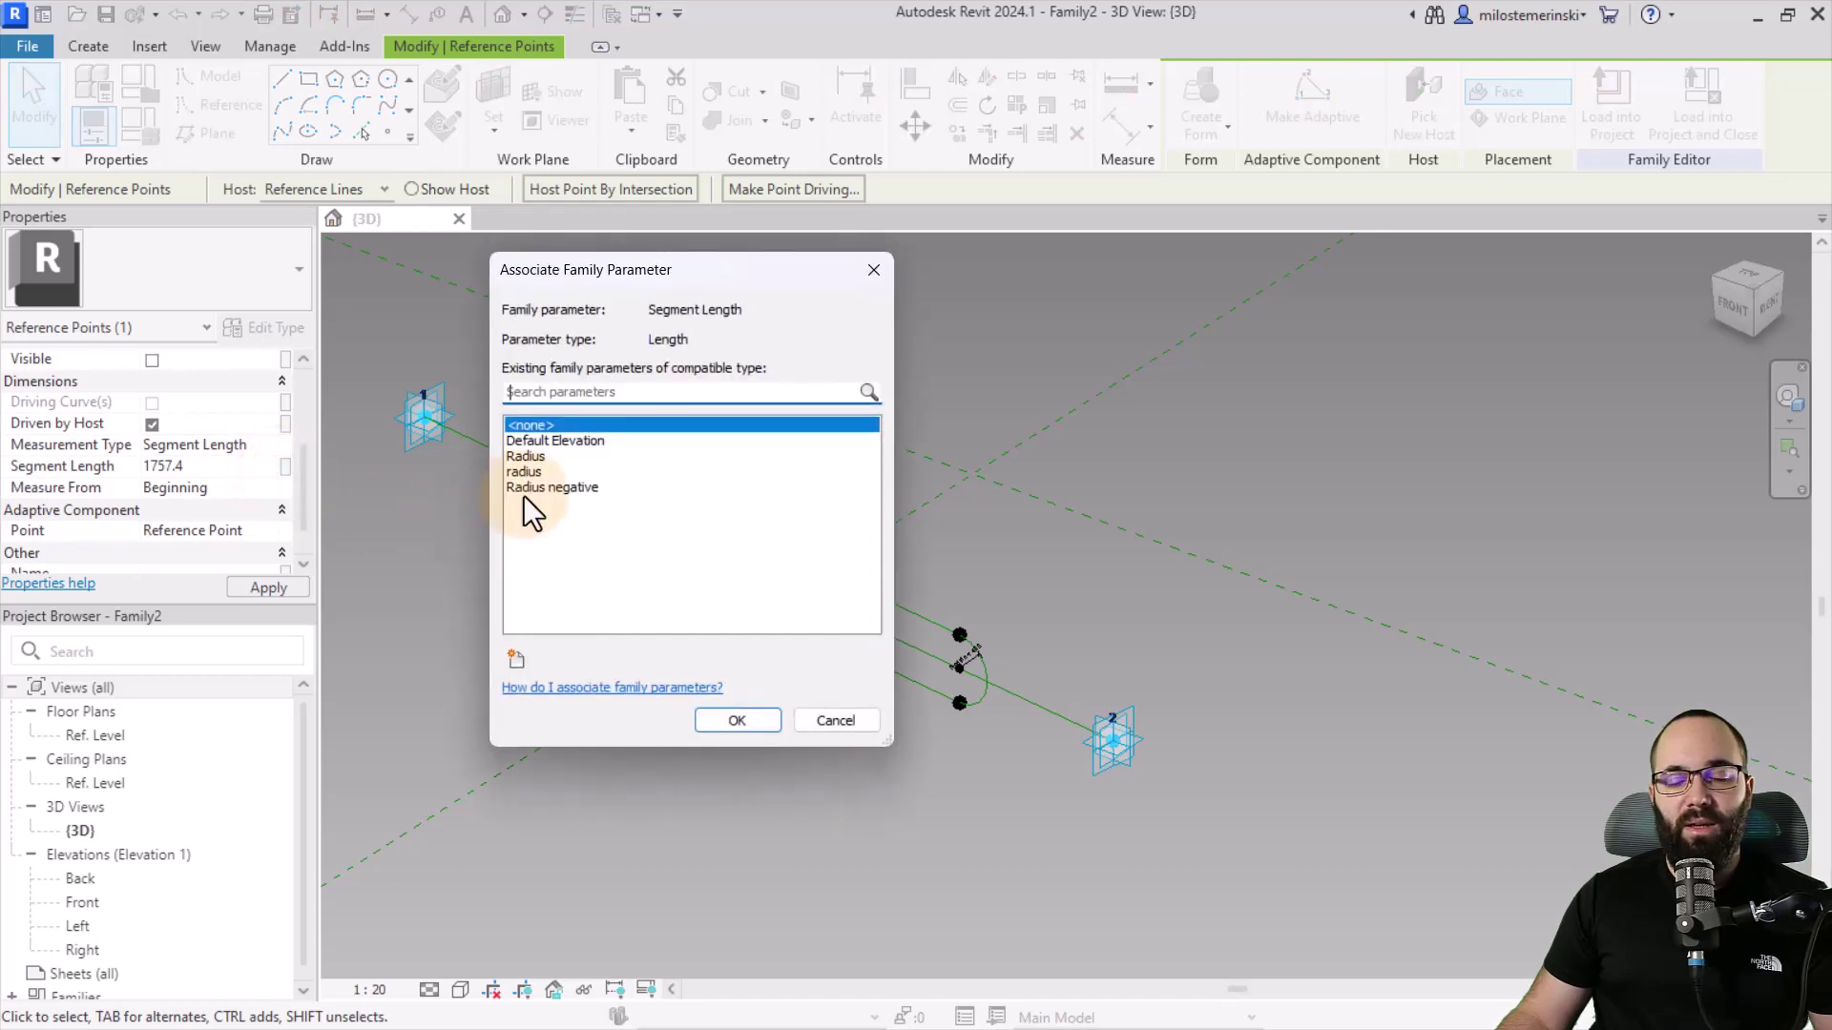
pyautogui.click(513, 659)
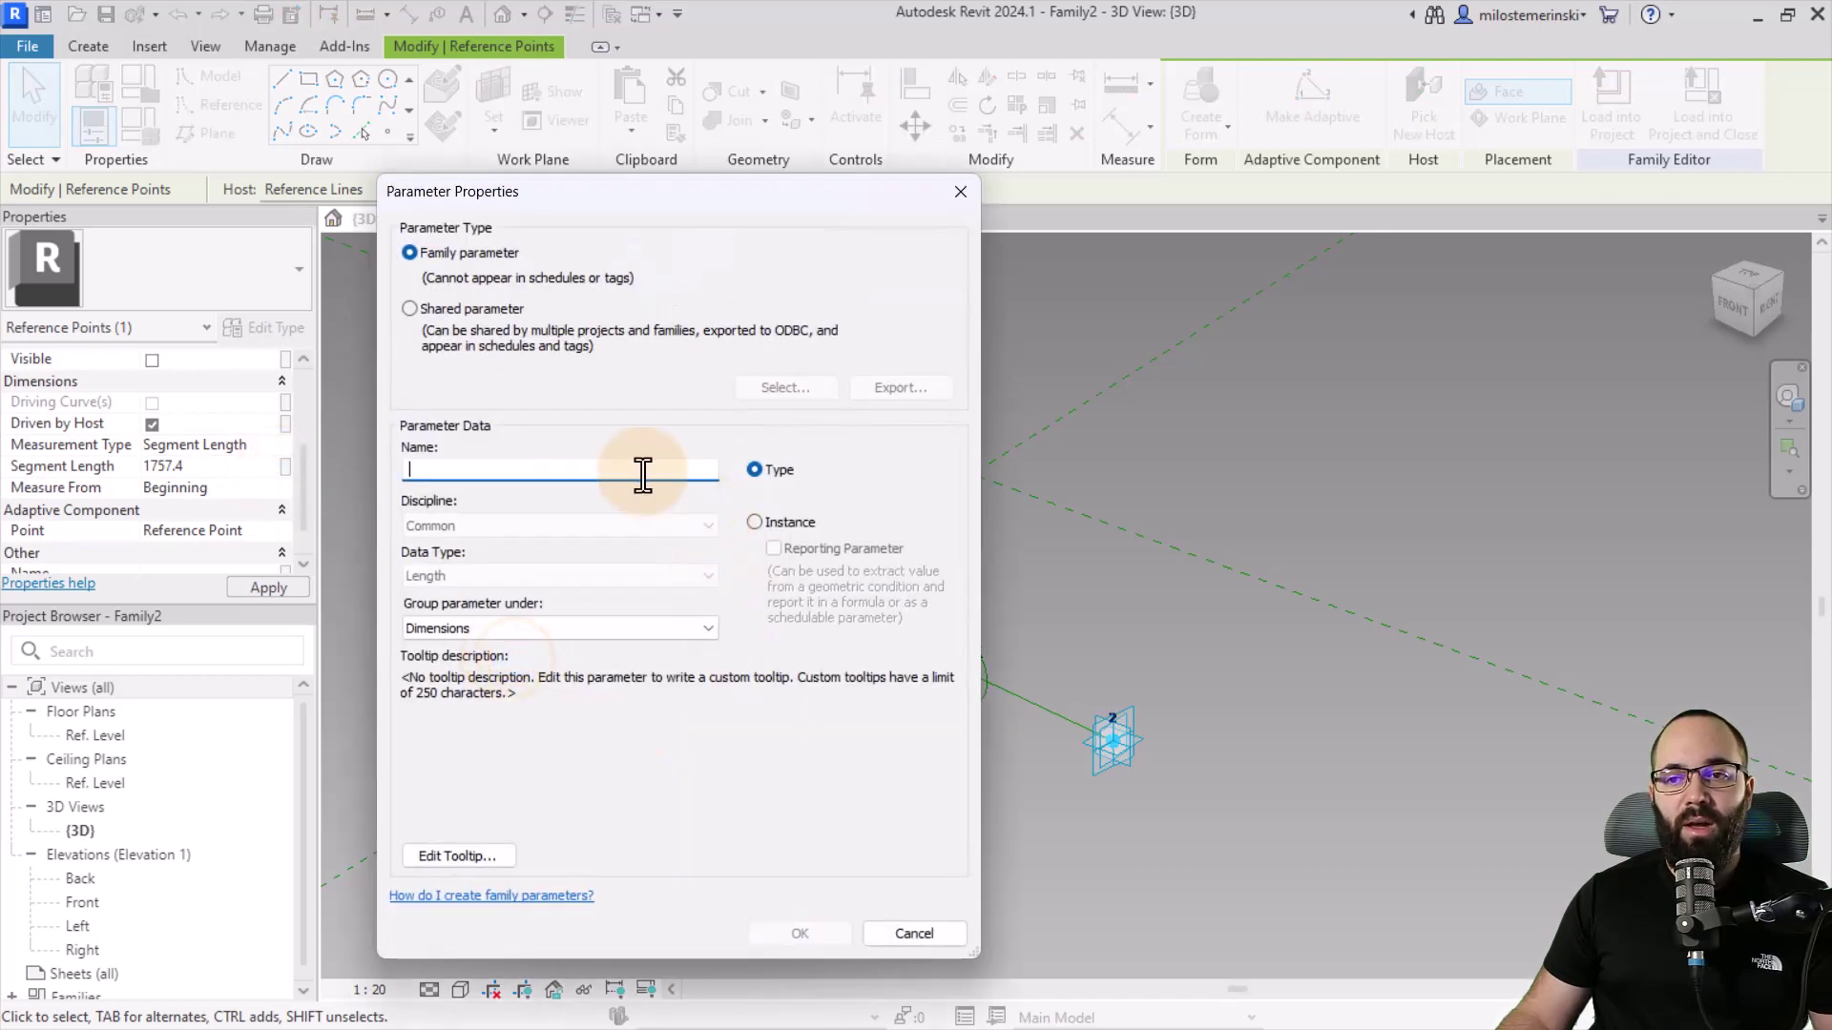
pyautogui.click(754, 523)
pyautogui.click(570, 468)
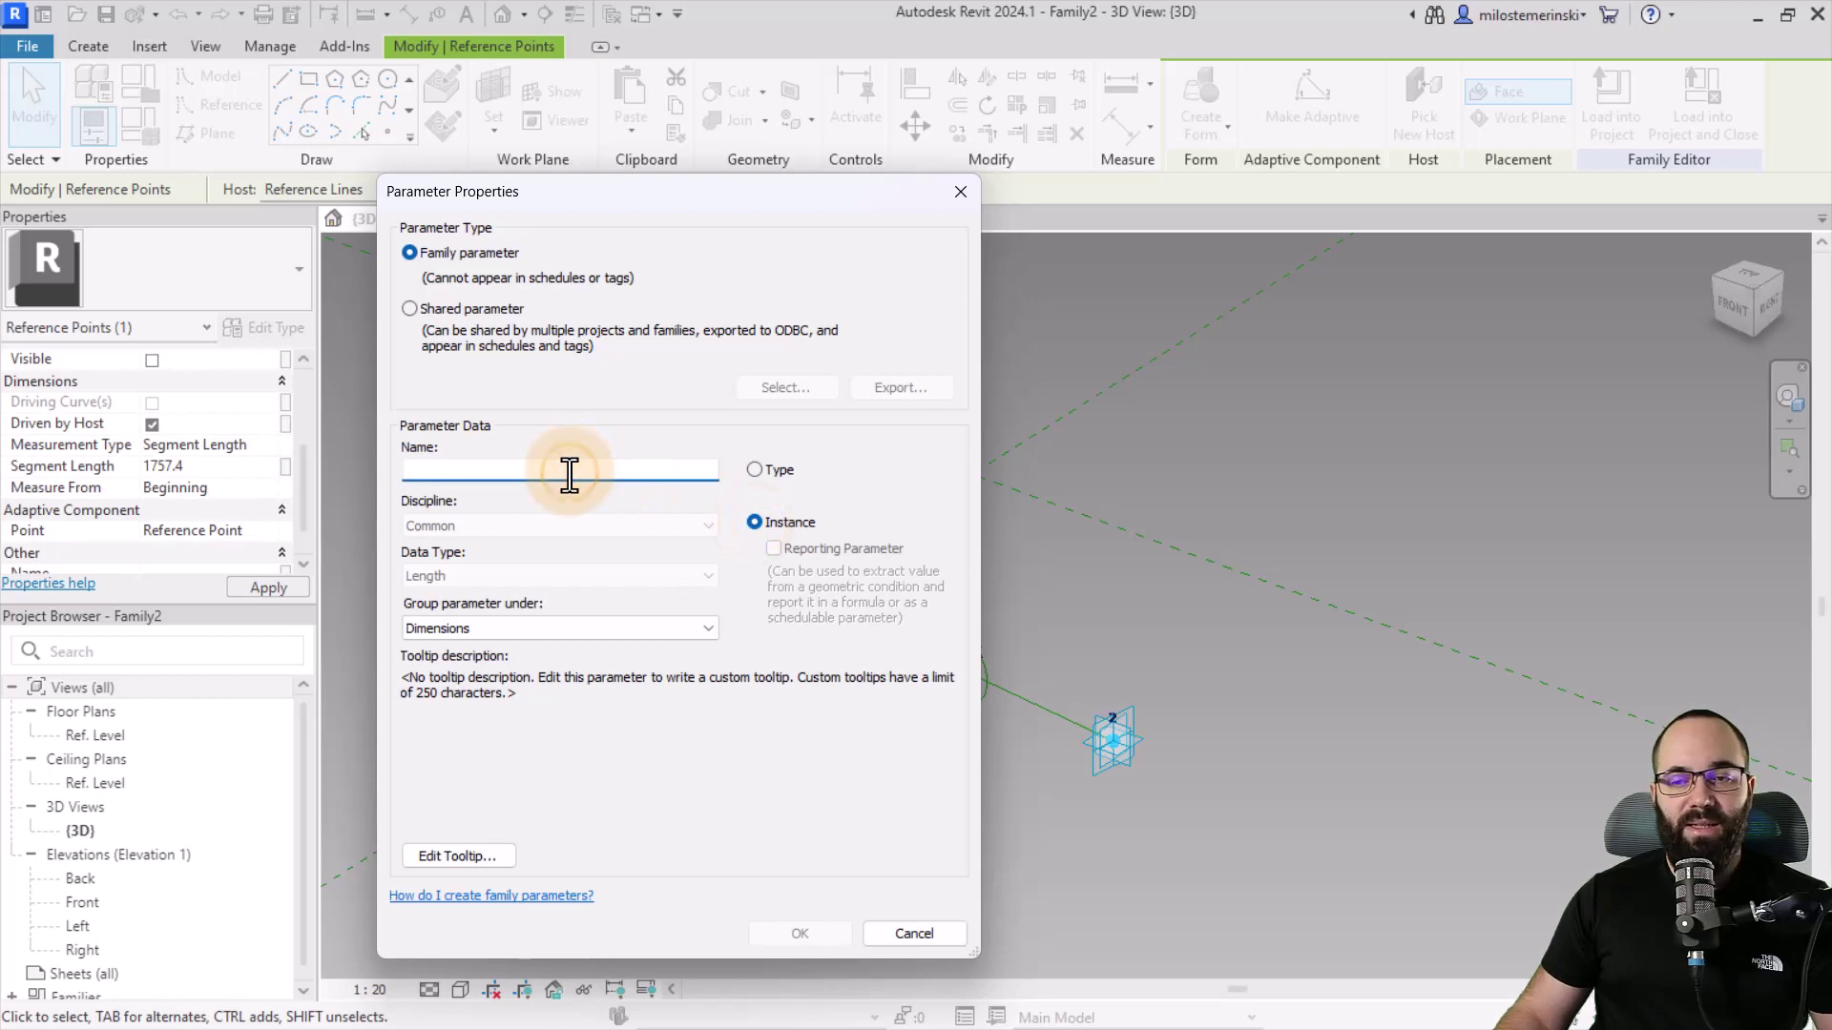
pyautogui.write('Offset')
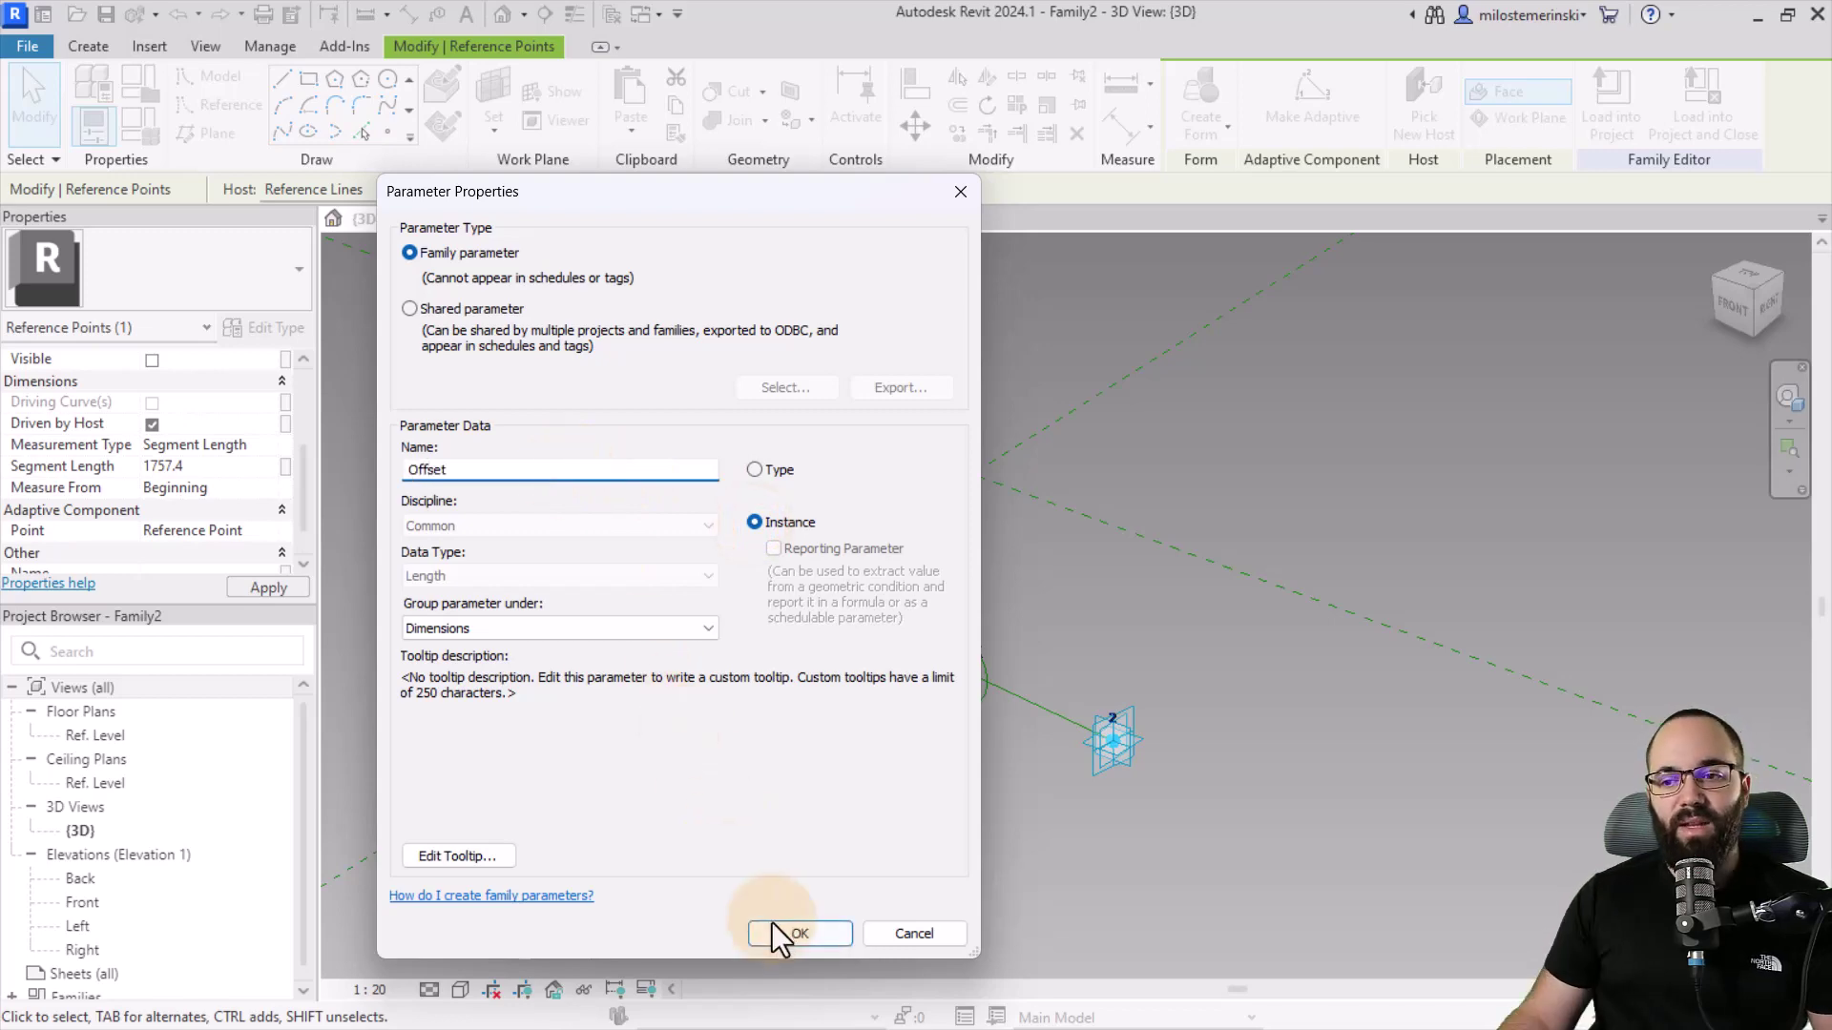
pyautogui.click(776, 931)
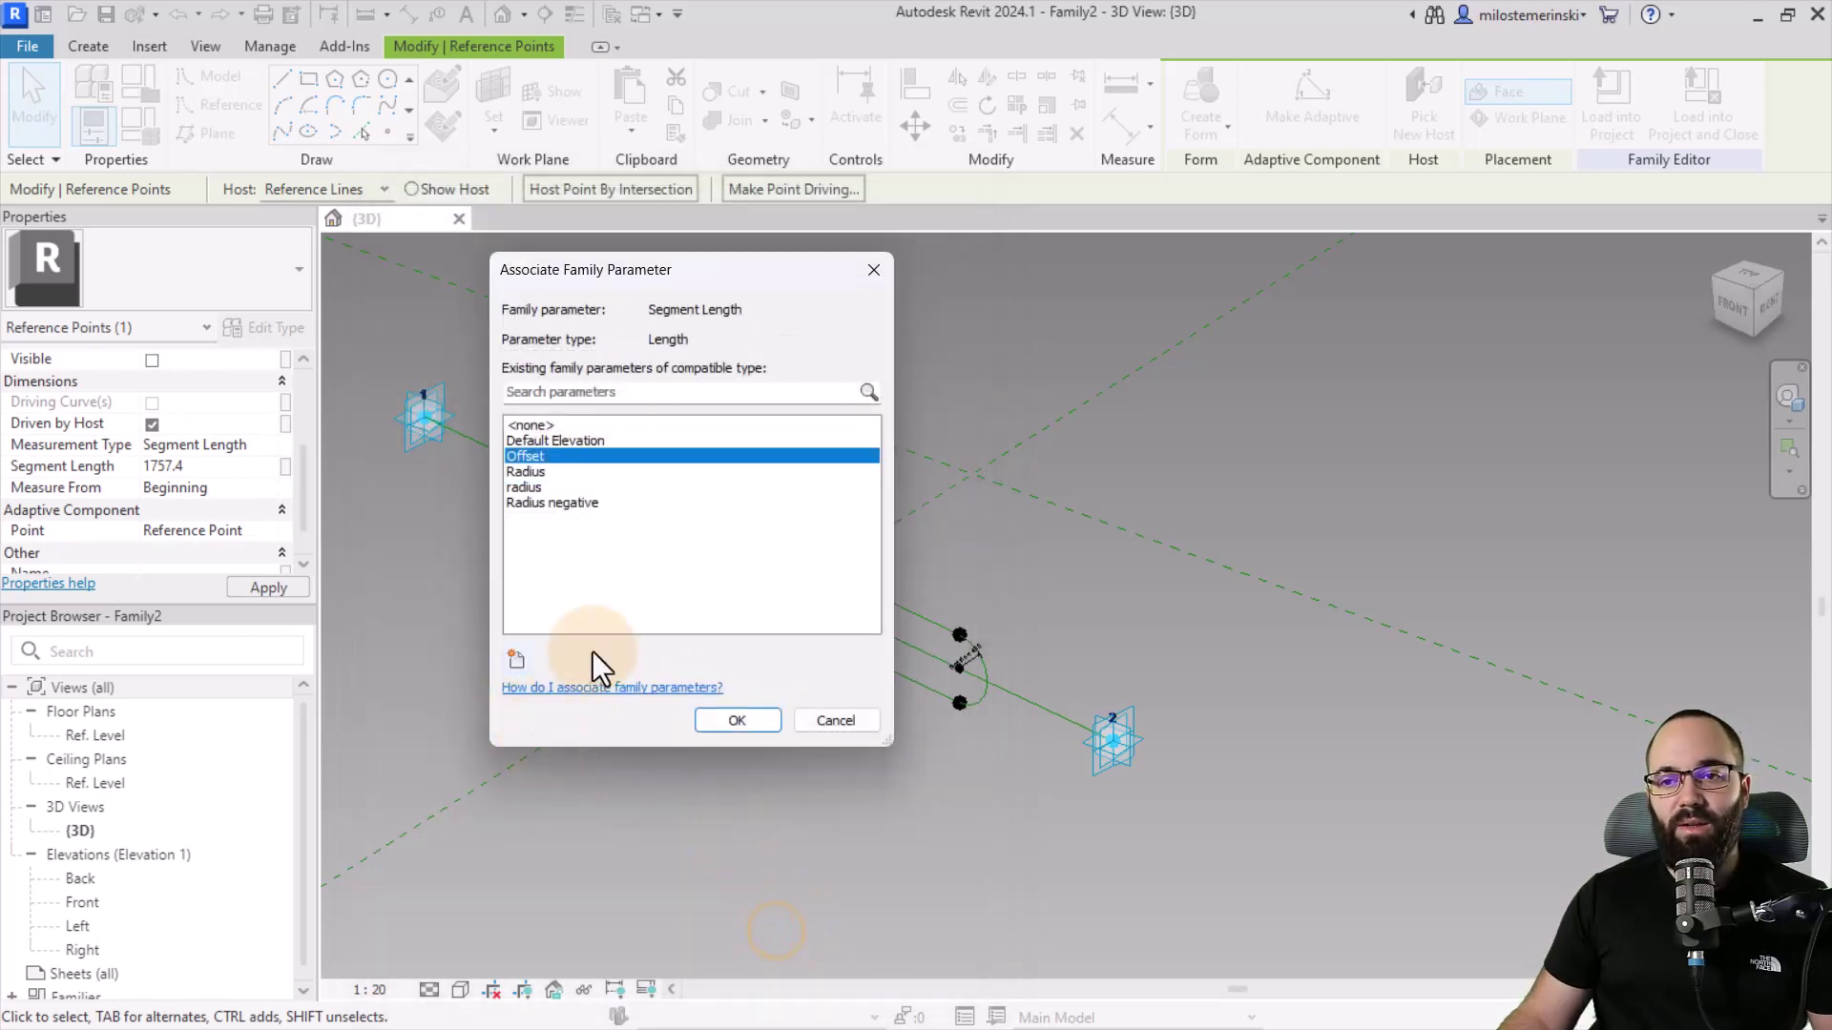
pyautogui.click(717, 723)
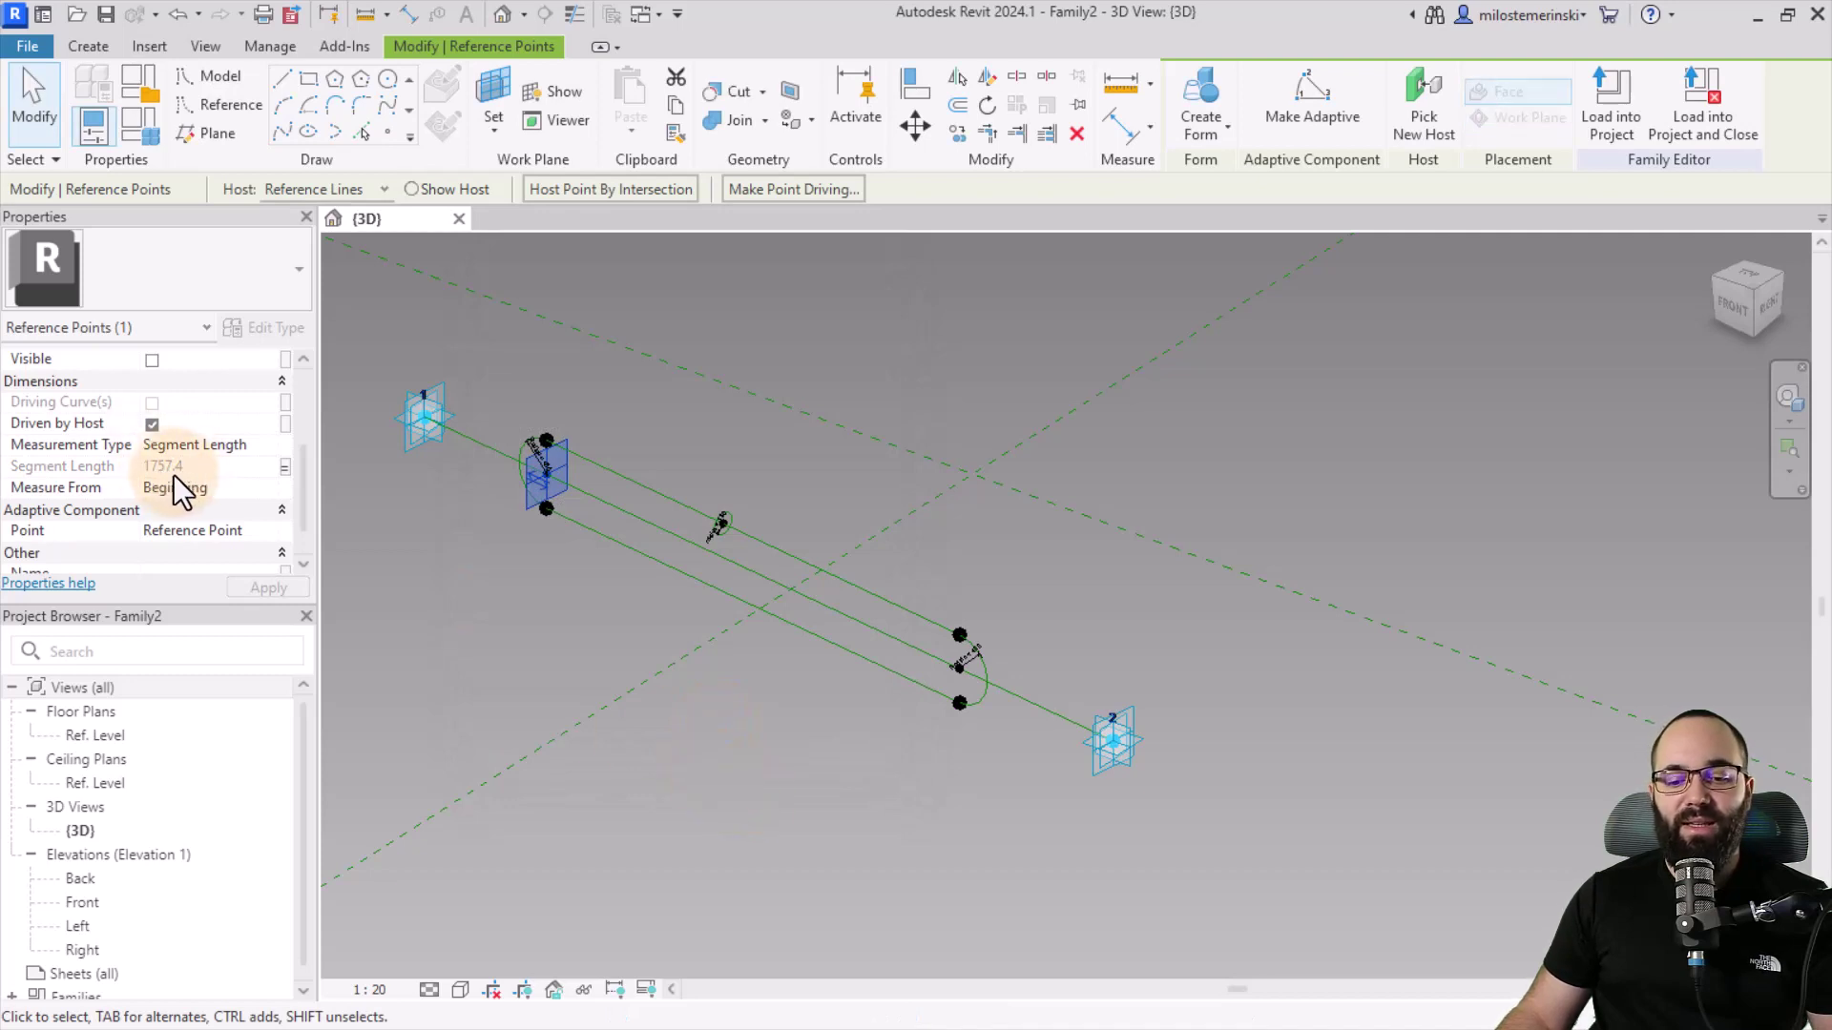
pyautogui.click(798, 756)
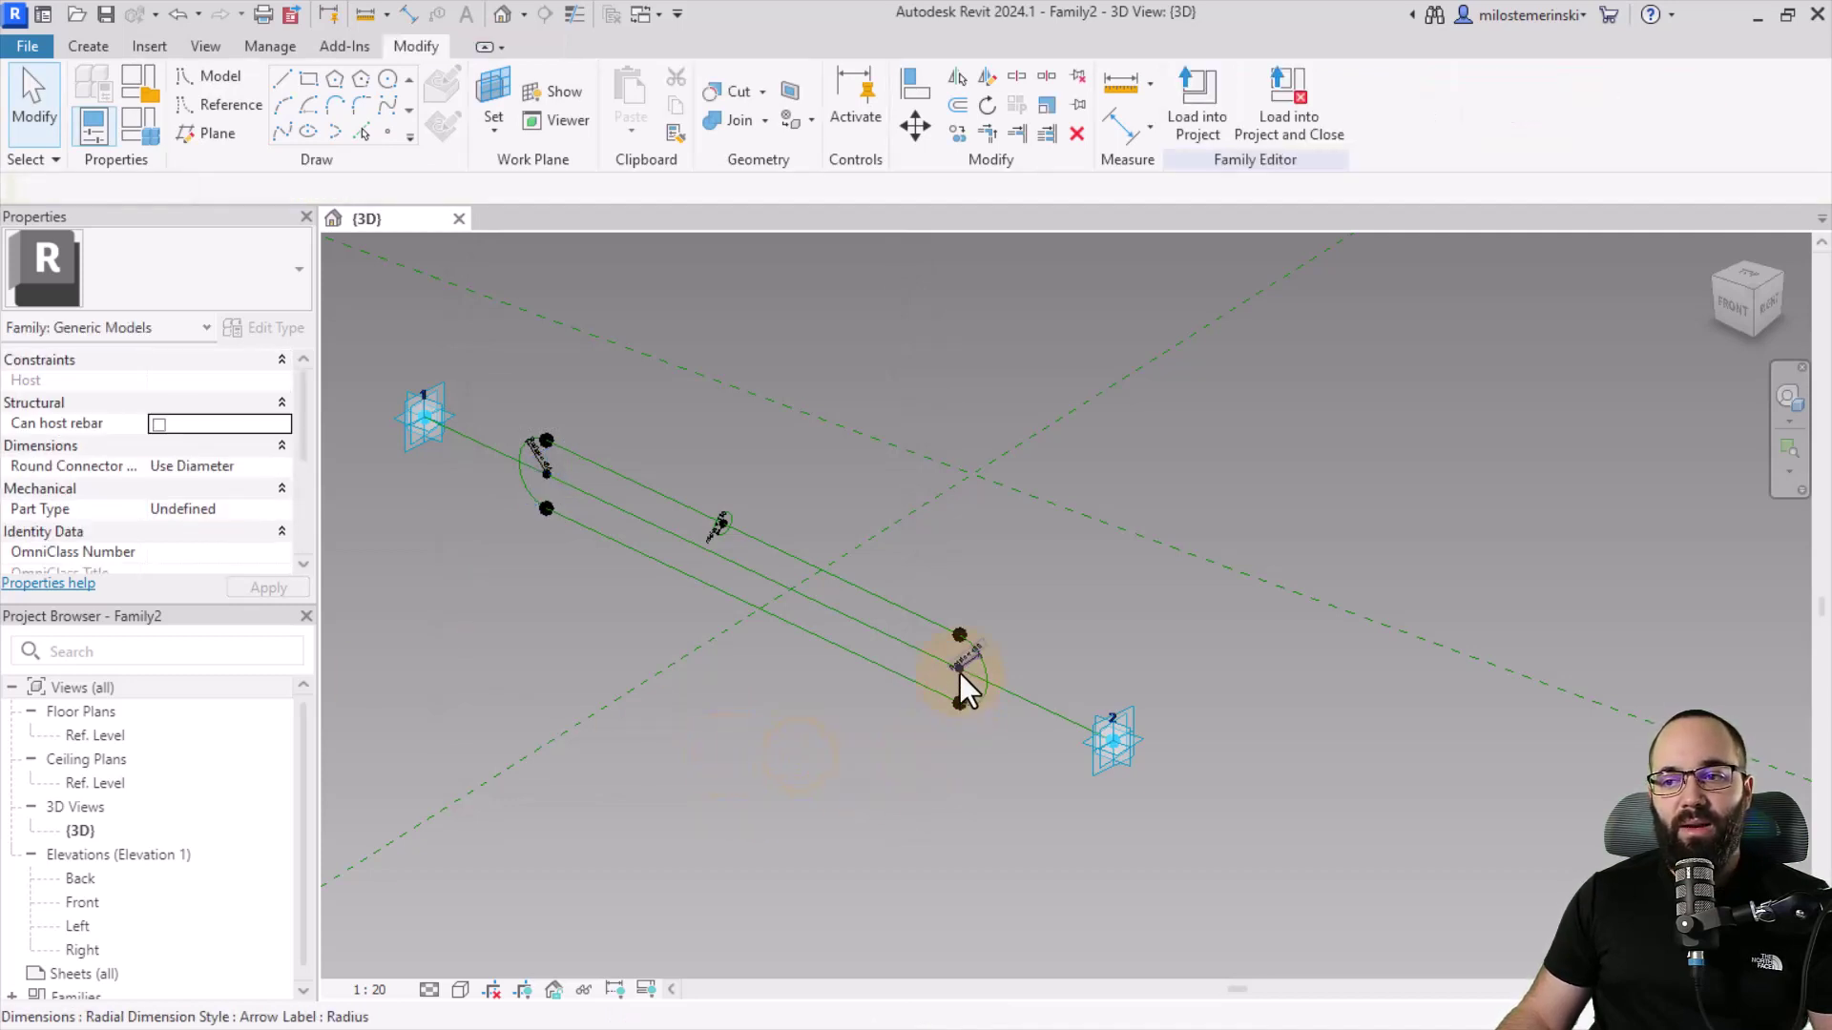
# Step: Set the centre reference point of the arc near adaptive point 2 to measure from End, with Segment Length as its Measurement Type
pyautogui.scroll(5, 959, 672)
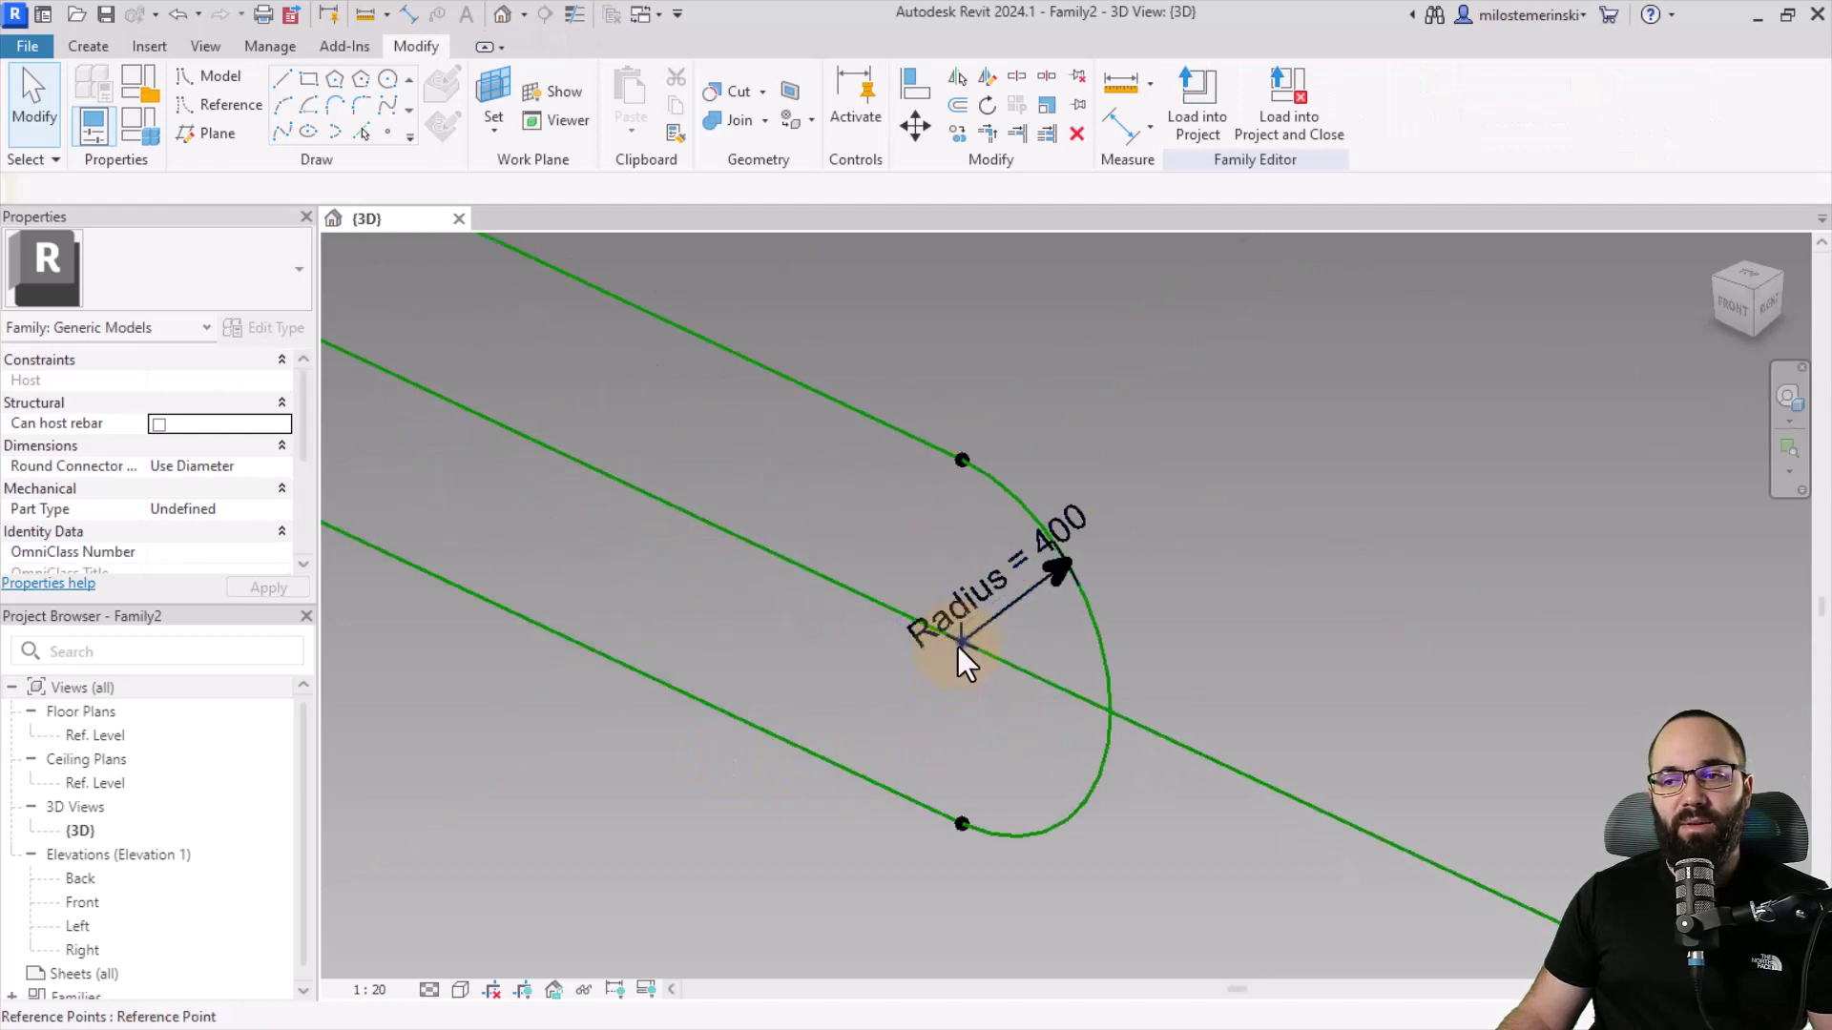
pyautogui.click(958, 645)
pyautogui.scroll(-5, 214, 500)
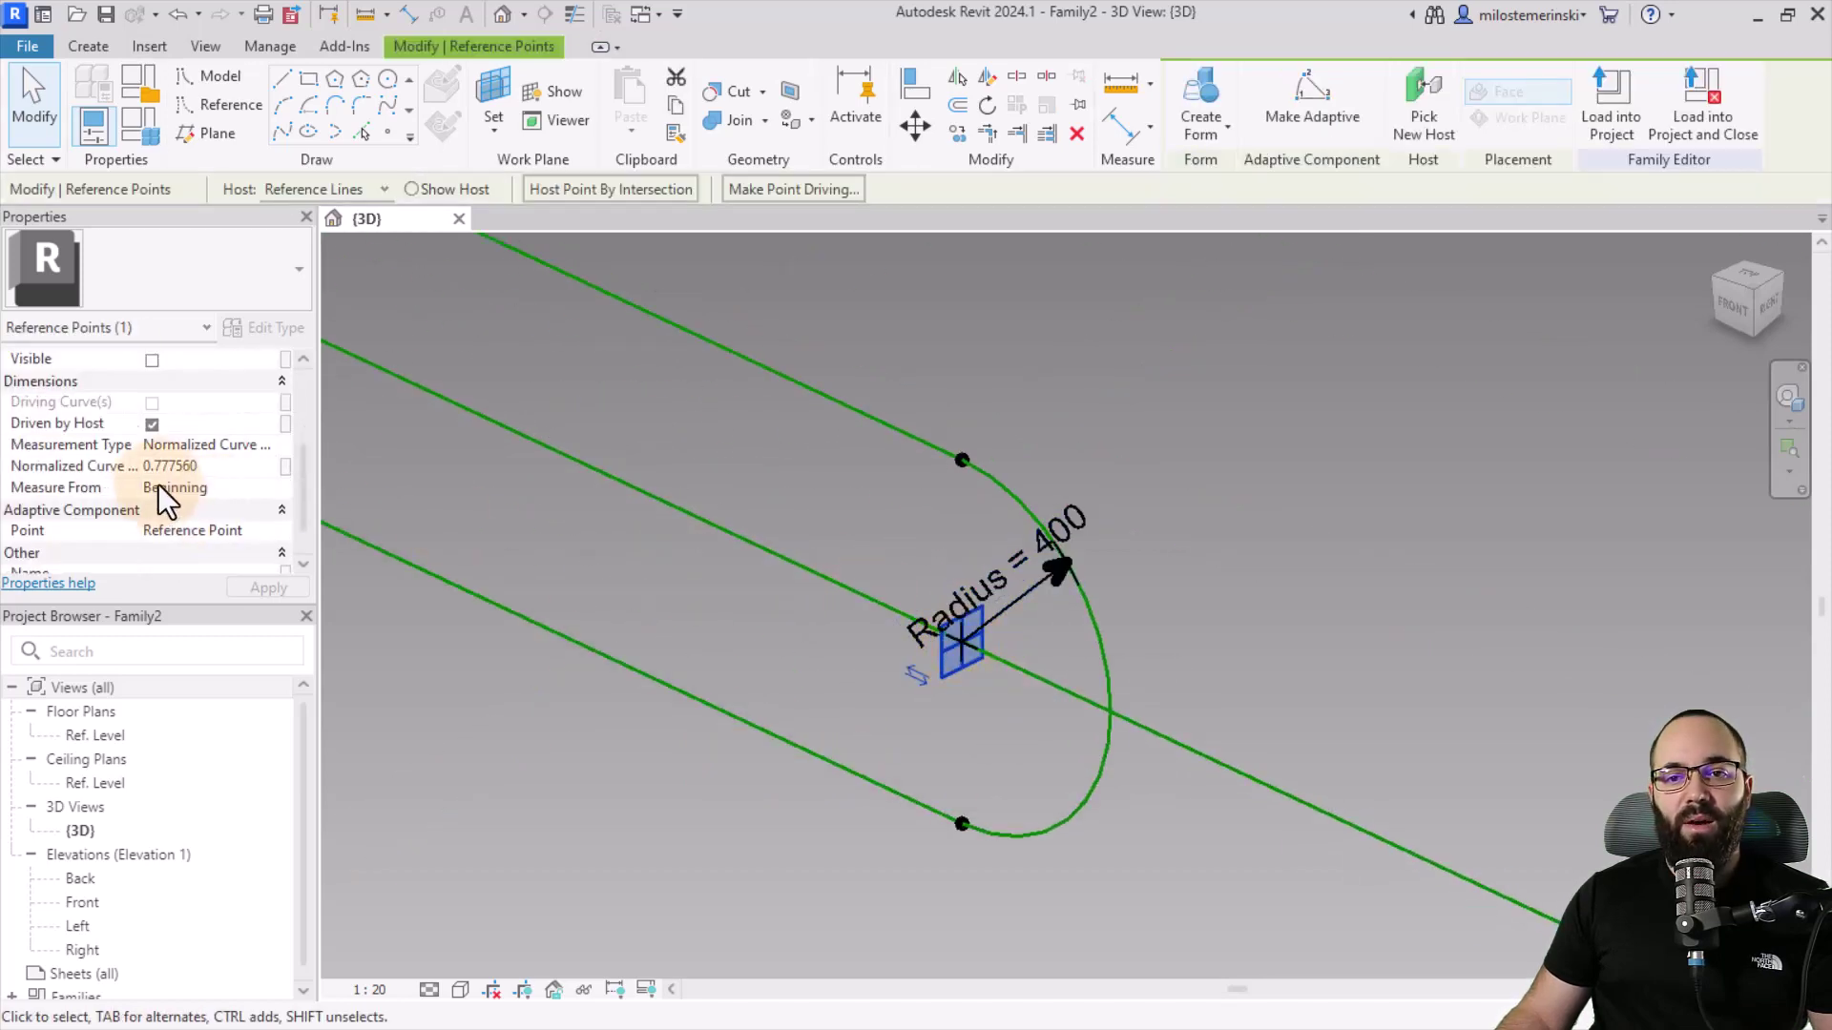
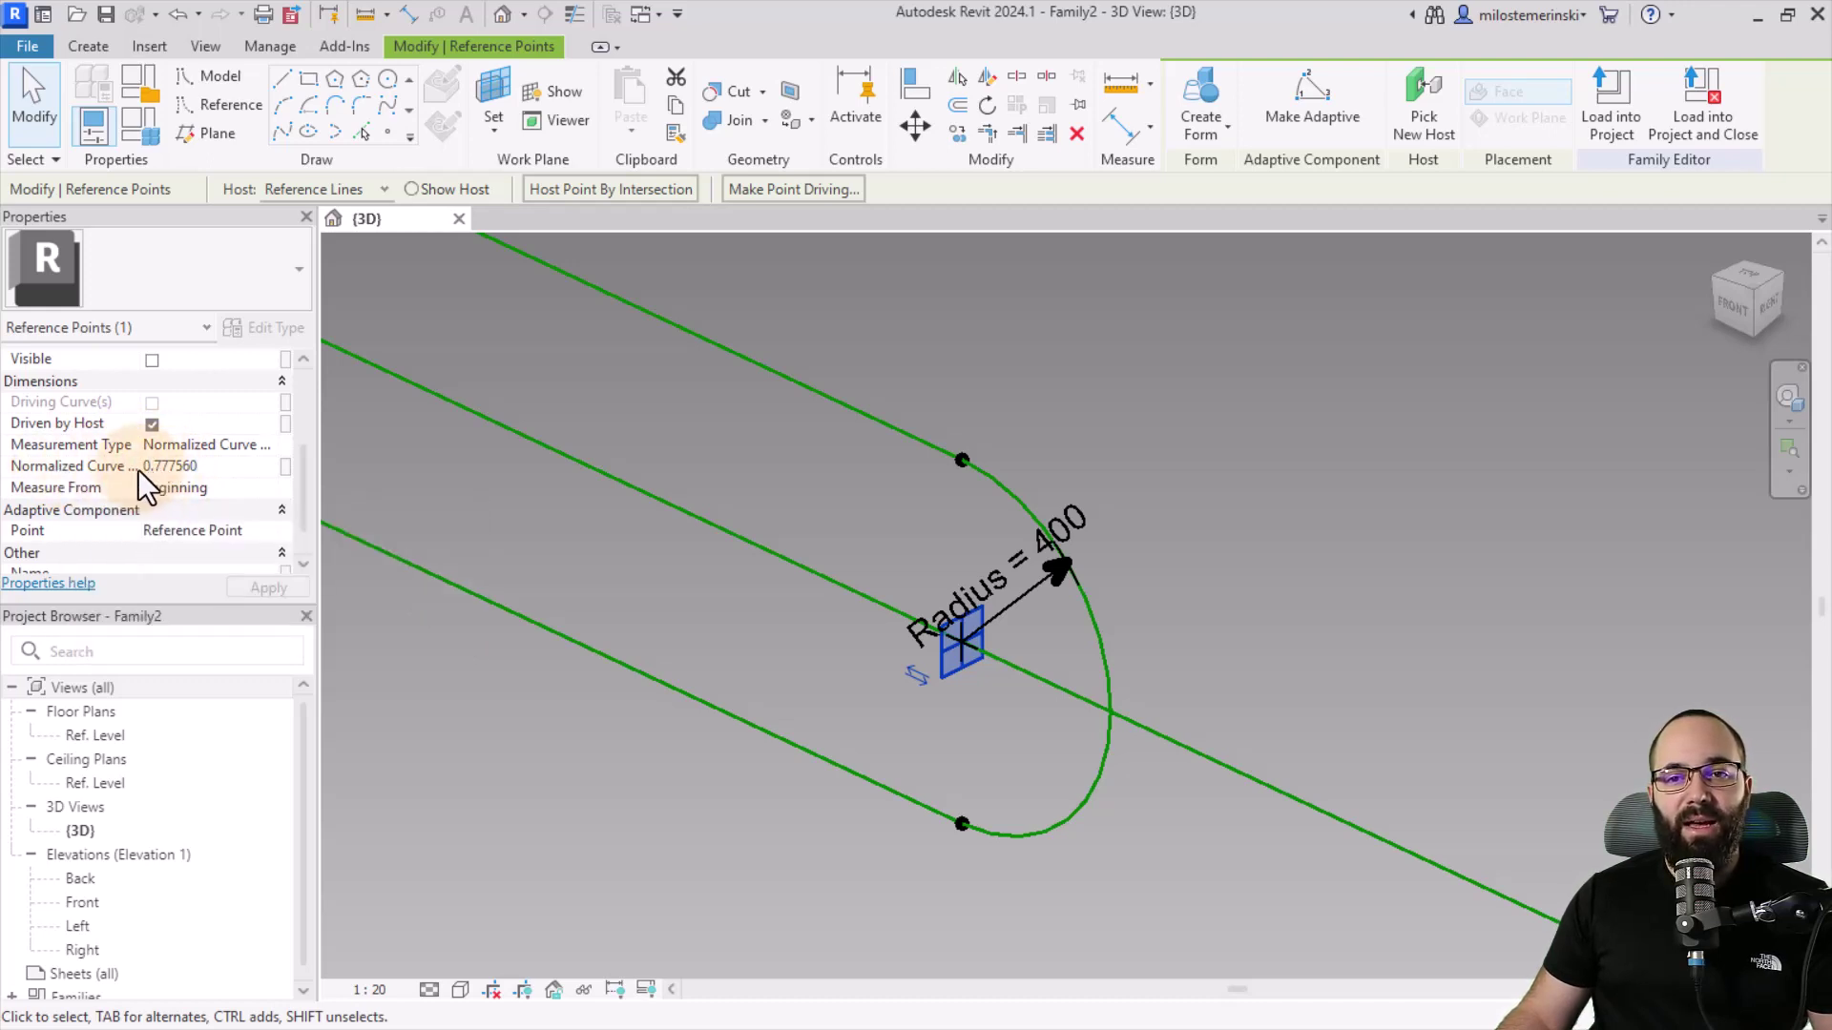
pyautogui.scroll(-5, 971, 704)
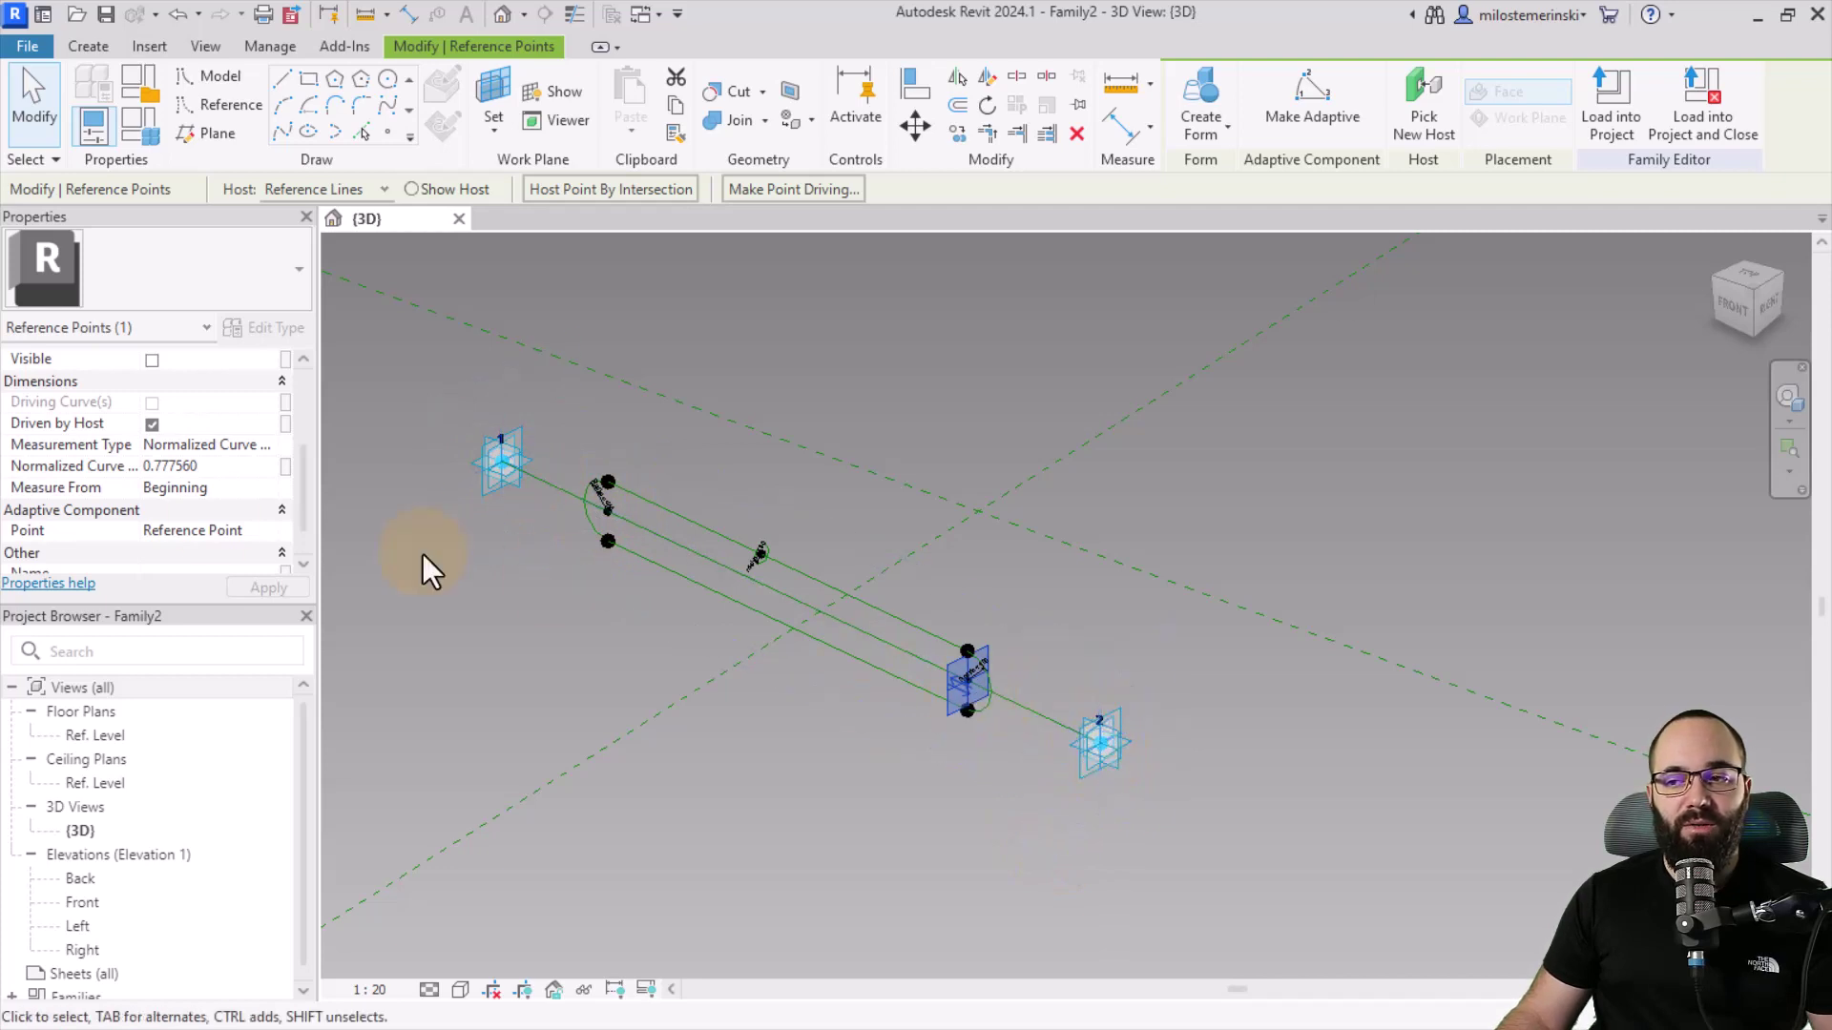
pyautogui.click(265, 490)
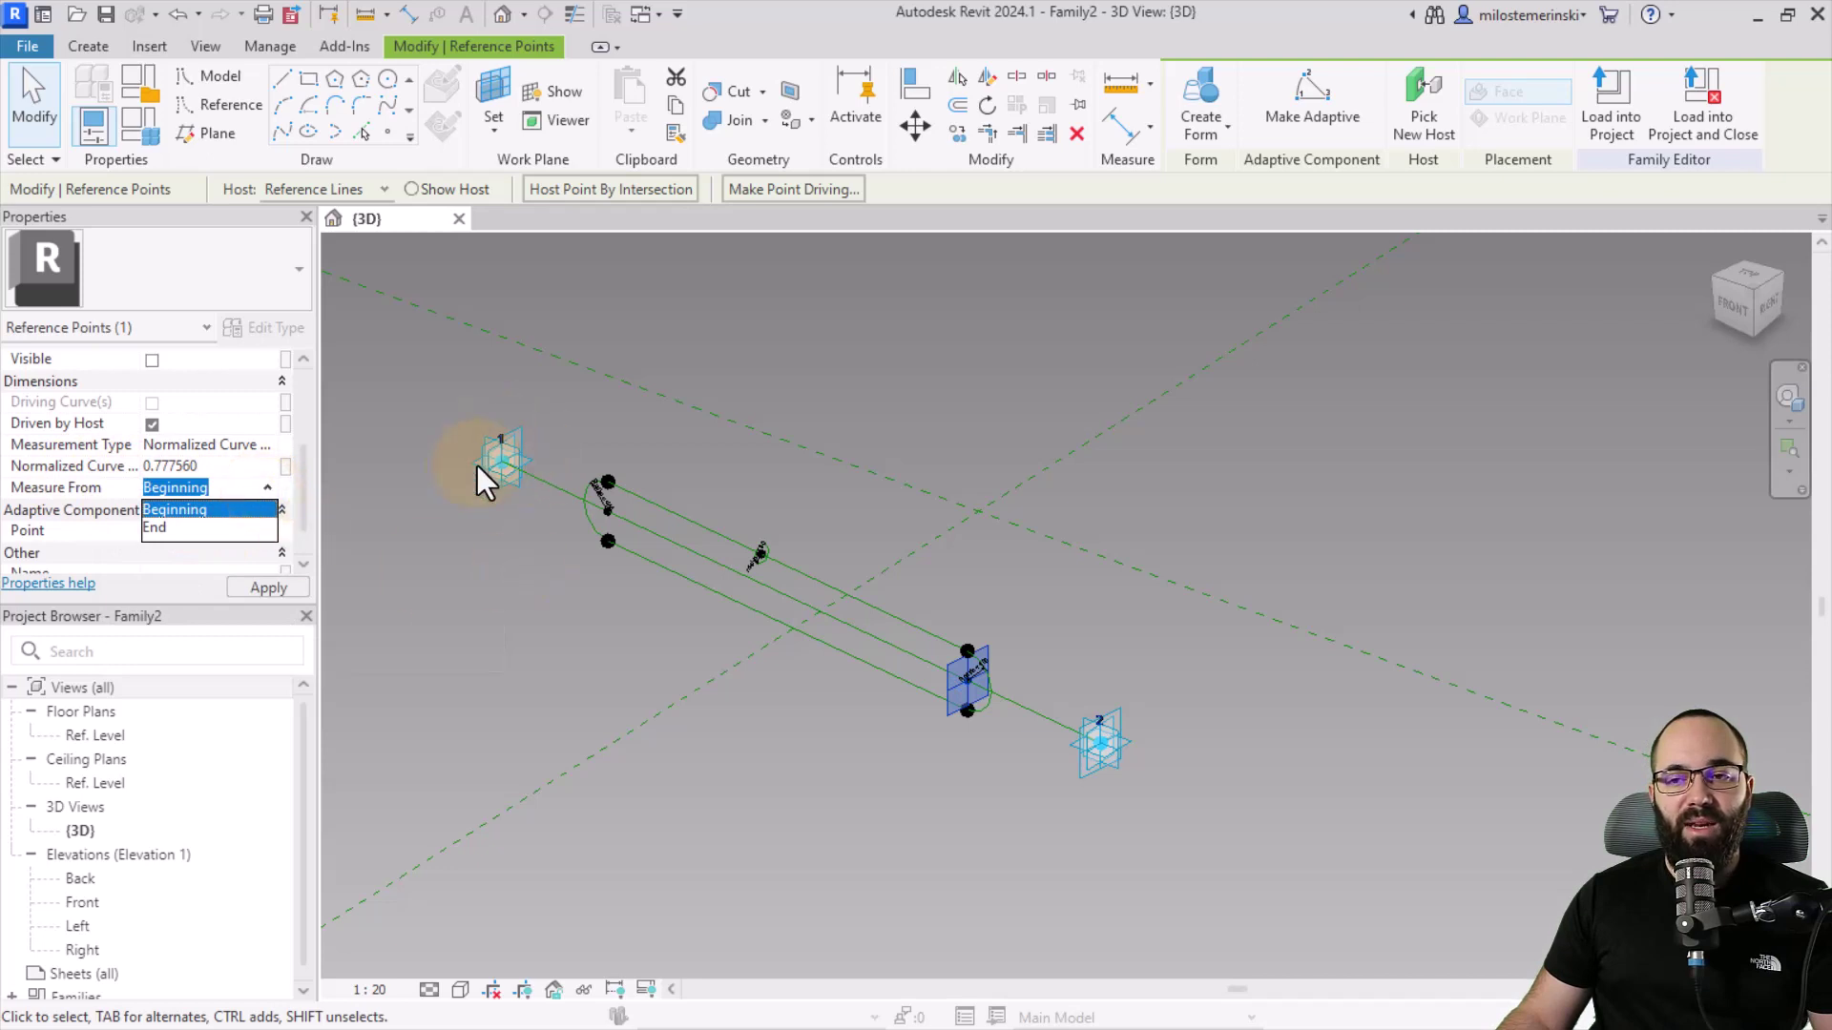
pyautogui.click(158, 530)
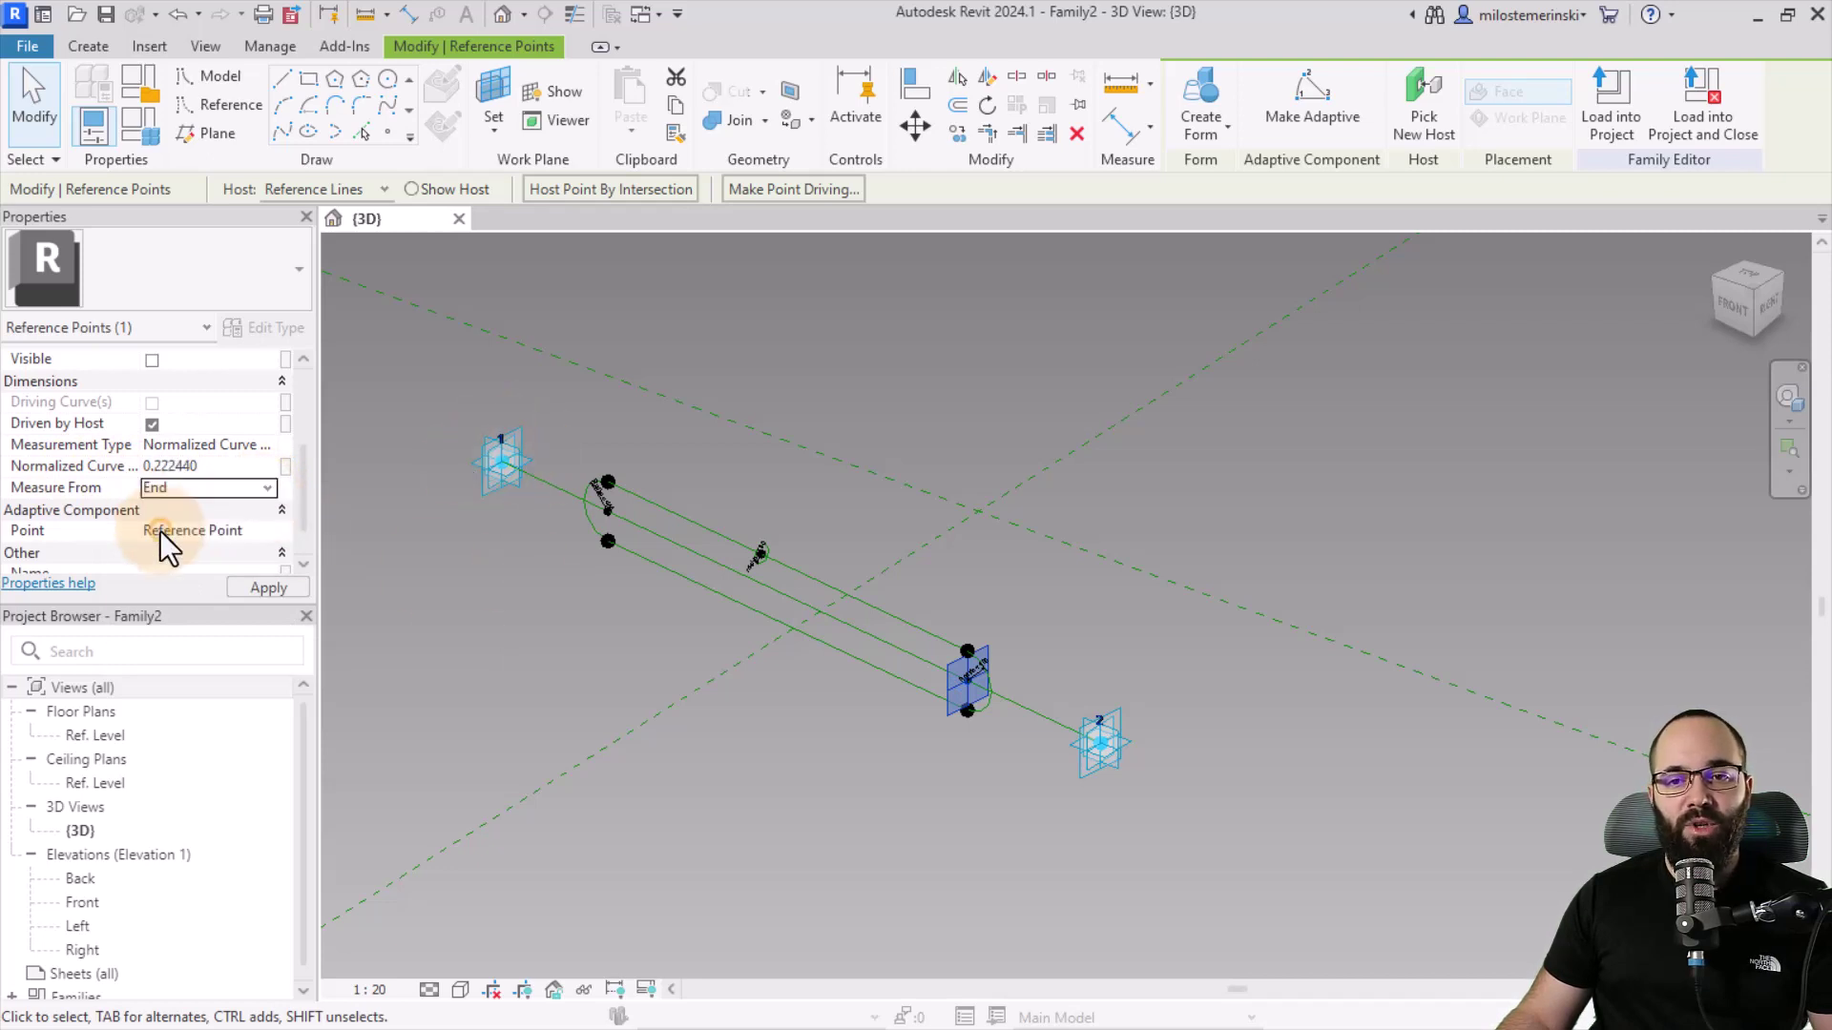
pyautogui.click(283, 586)
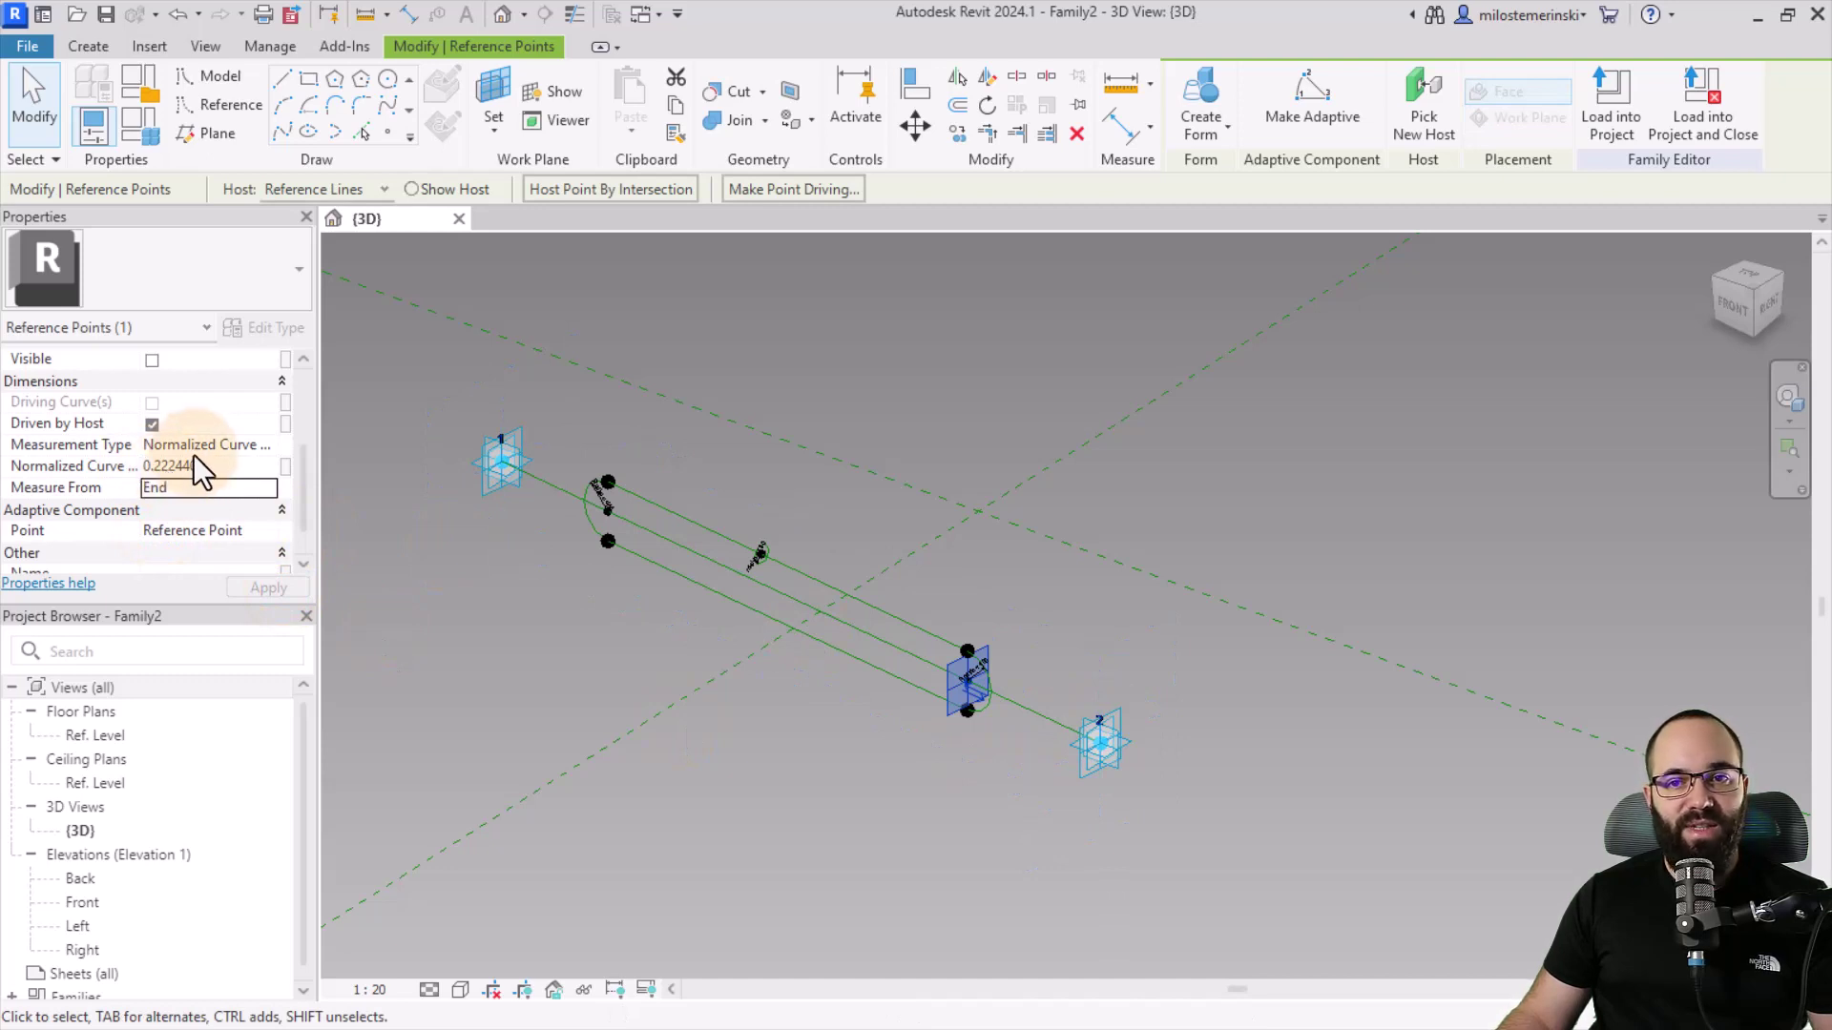
pyautogui.click(257, 445)
pyautogui.click(205, 498)
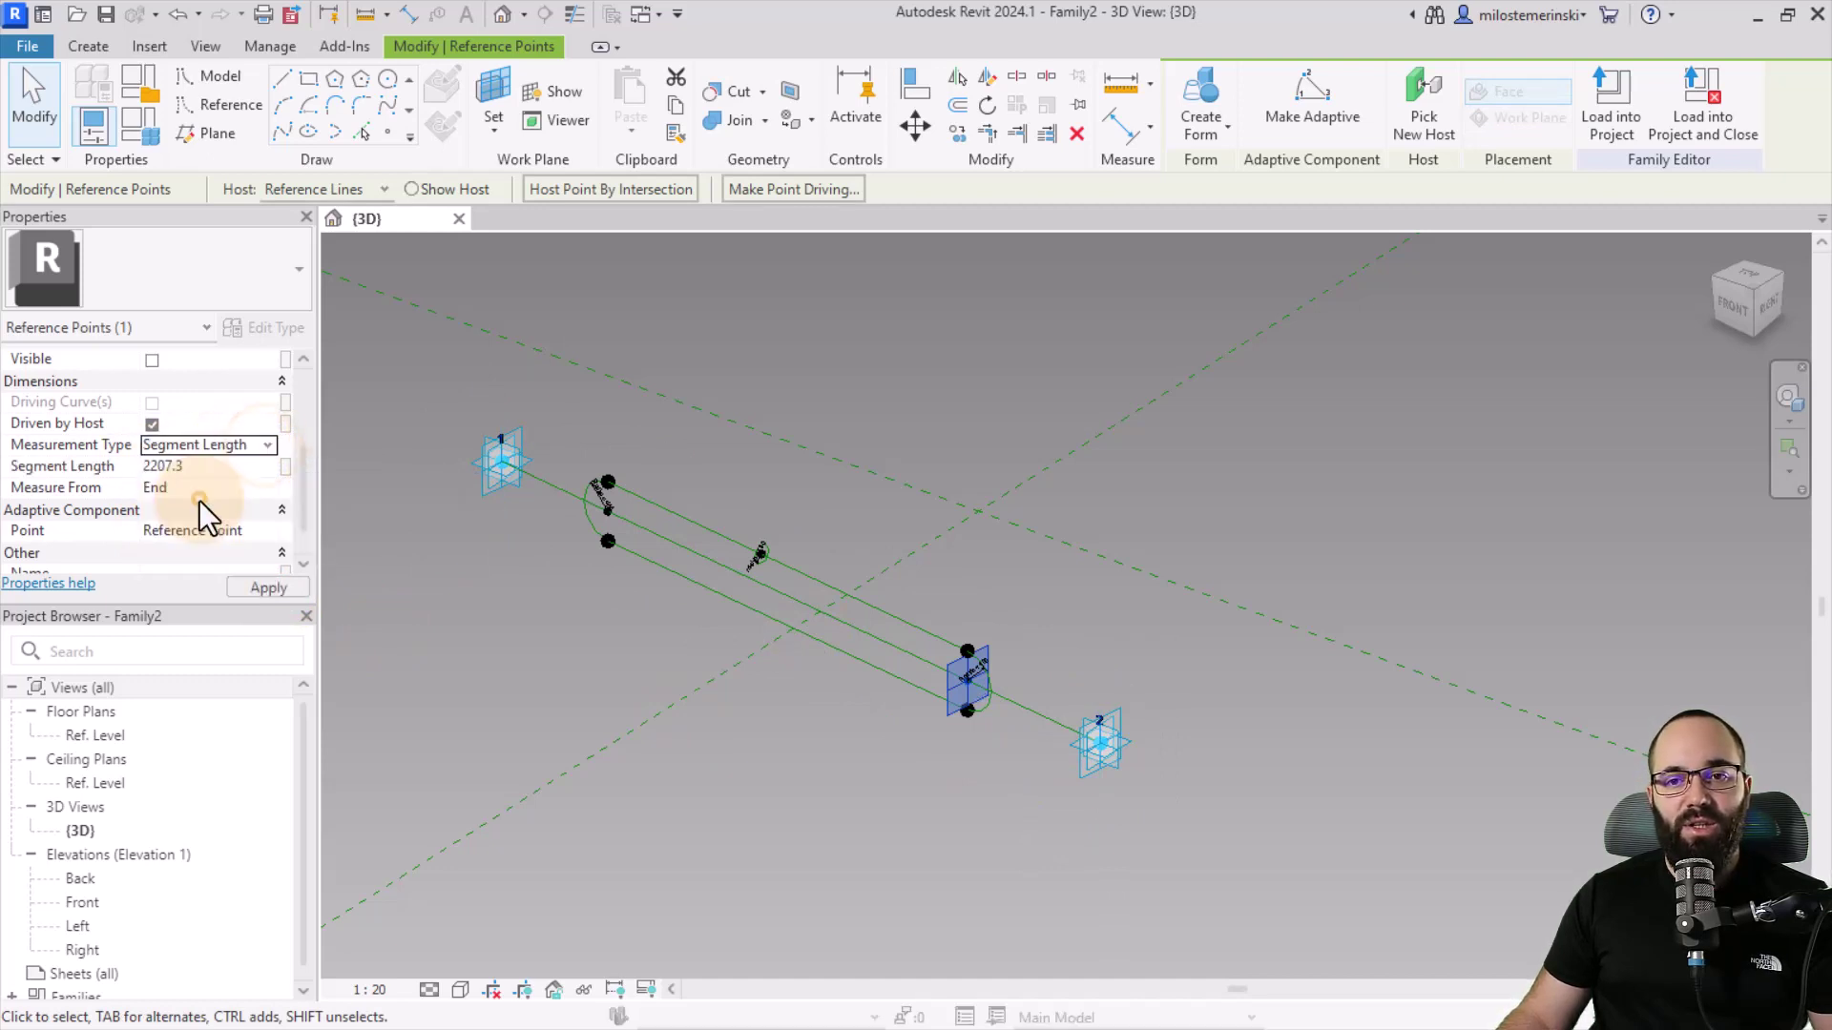
pyautogui.click(292, 592)
pyautogui.click(843, 783)
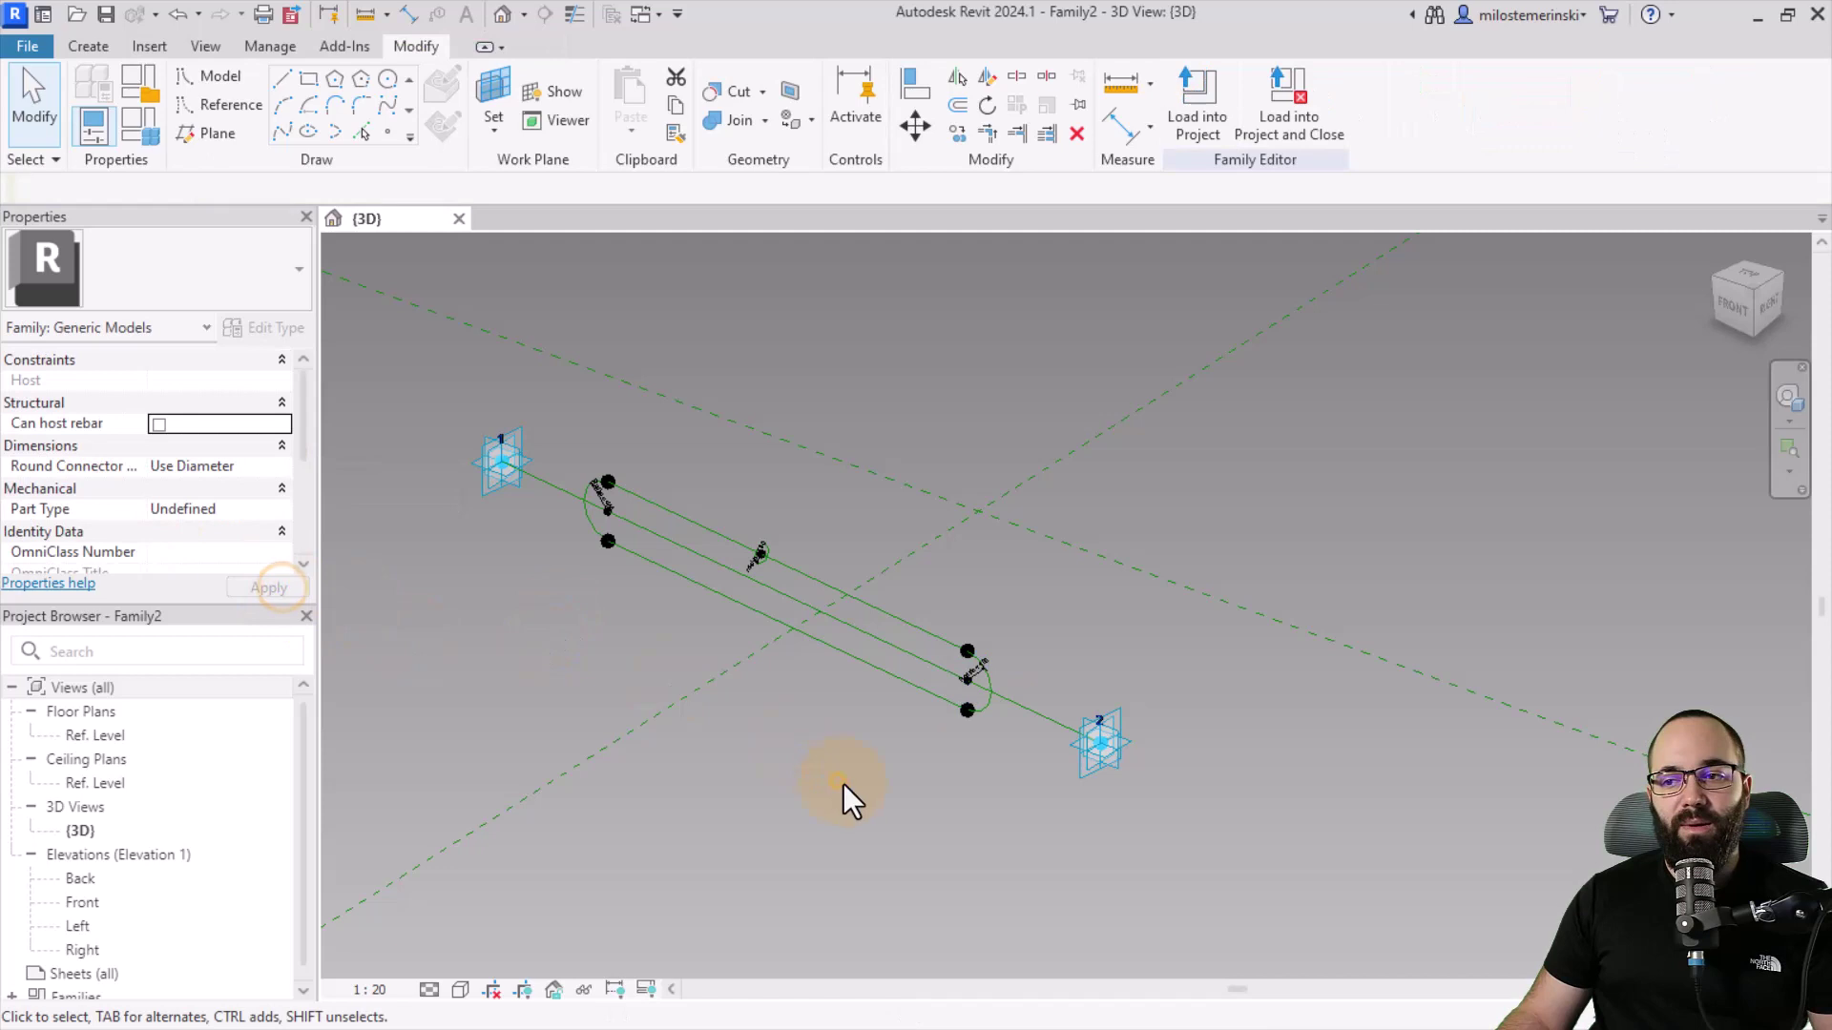
# Step: Associate the Segment Length of the centre reference point near adaptive point 2 with the existing Offset parameter
pyautogui.scroll(1, 962, 684)
pyautogui.scroll(2, 961, 684)
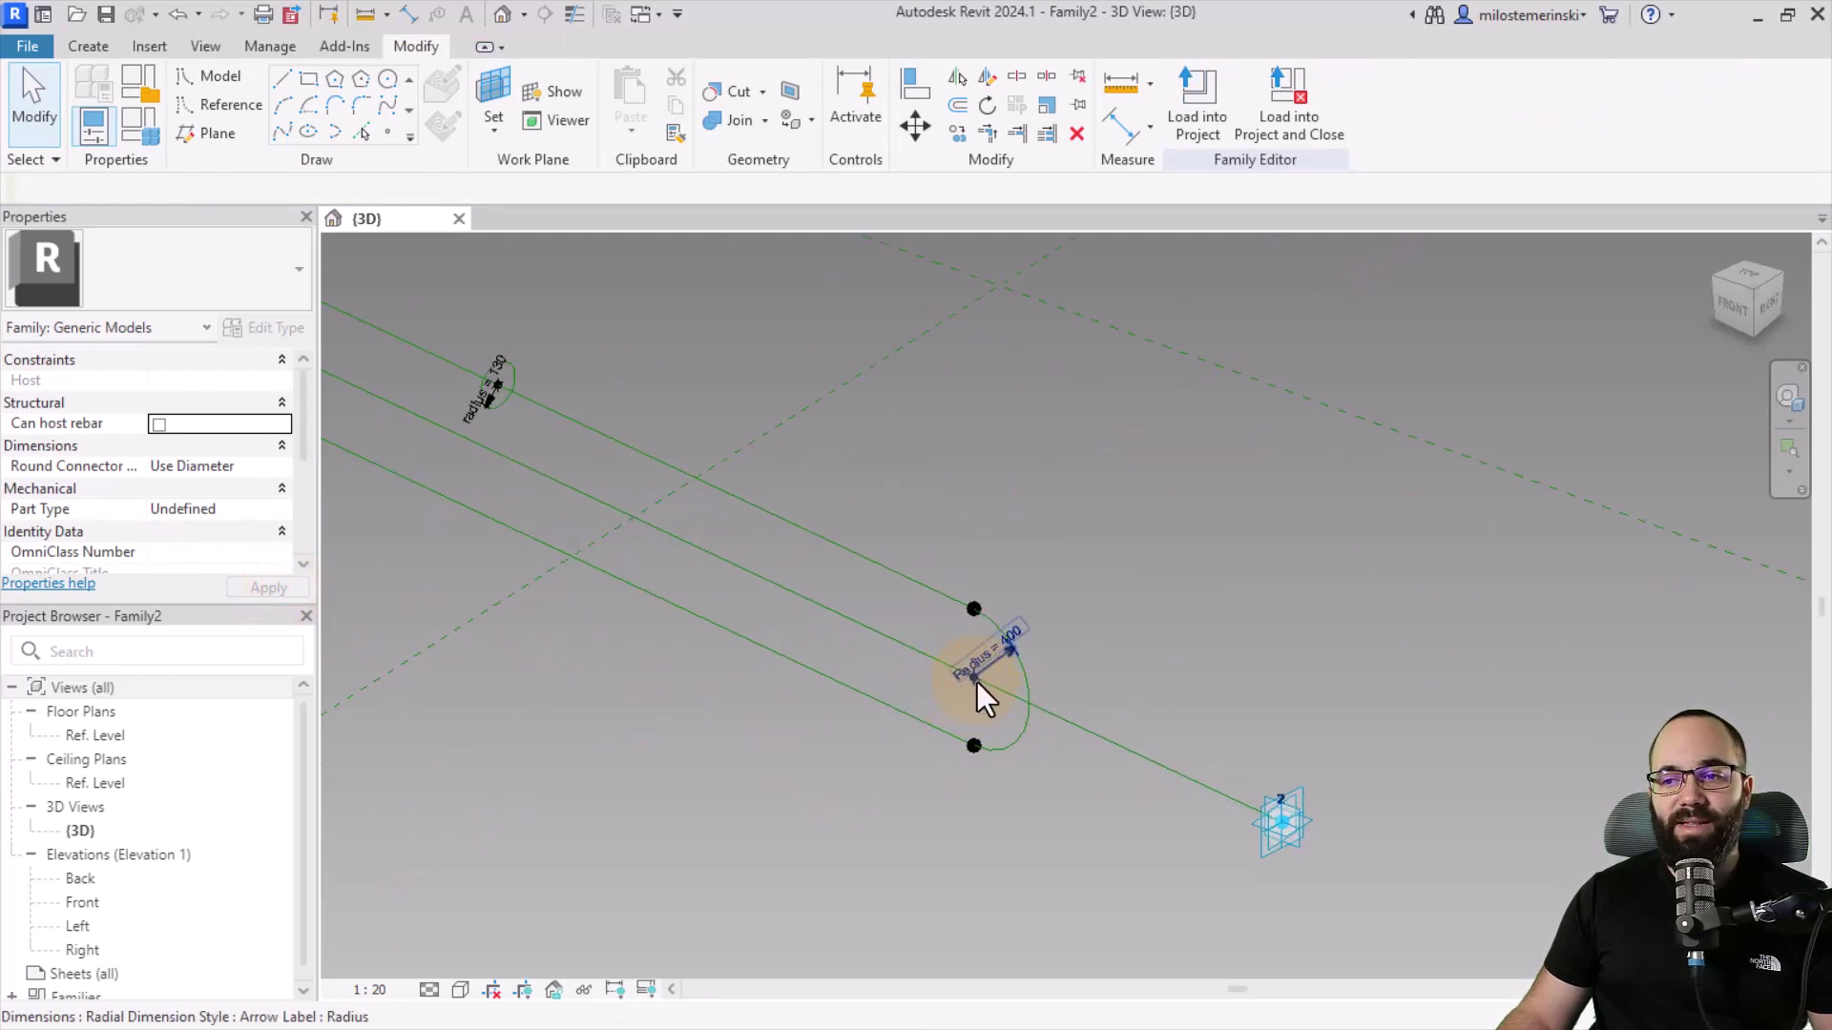
pyautogui.click(971, 683)
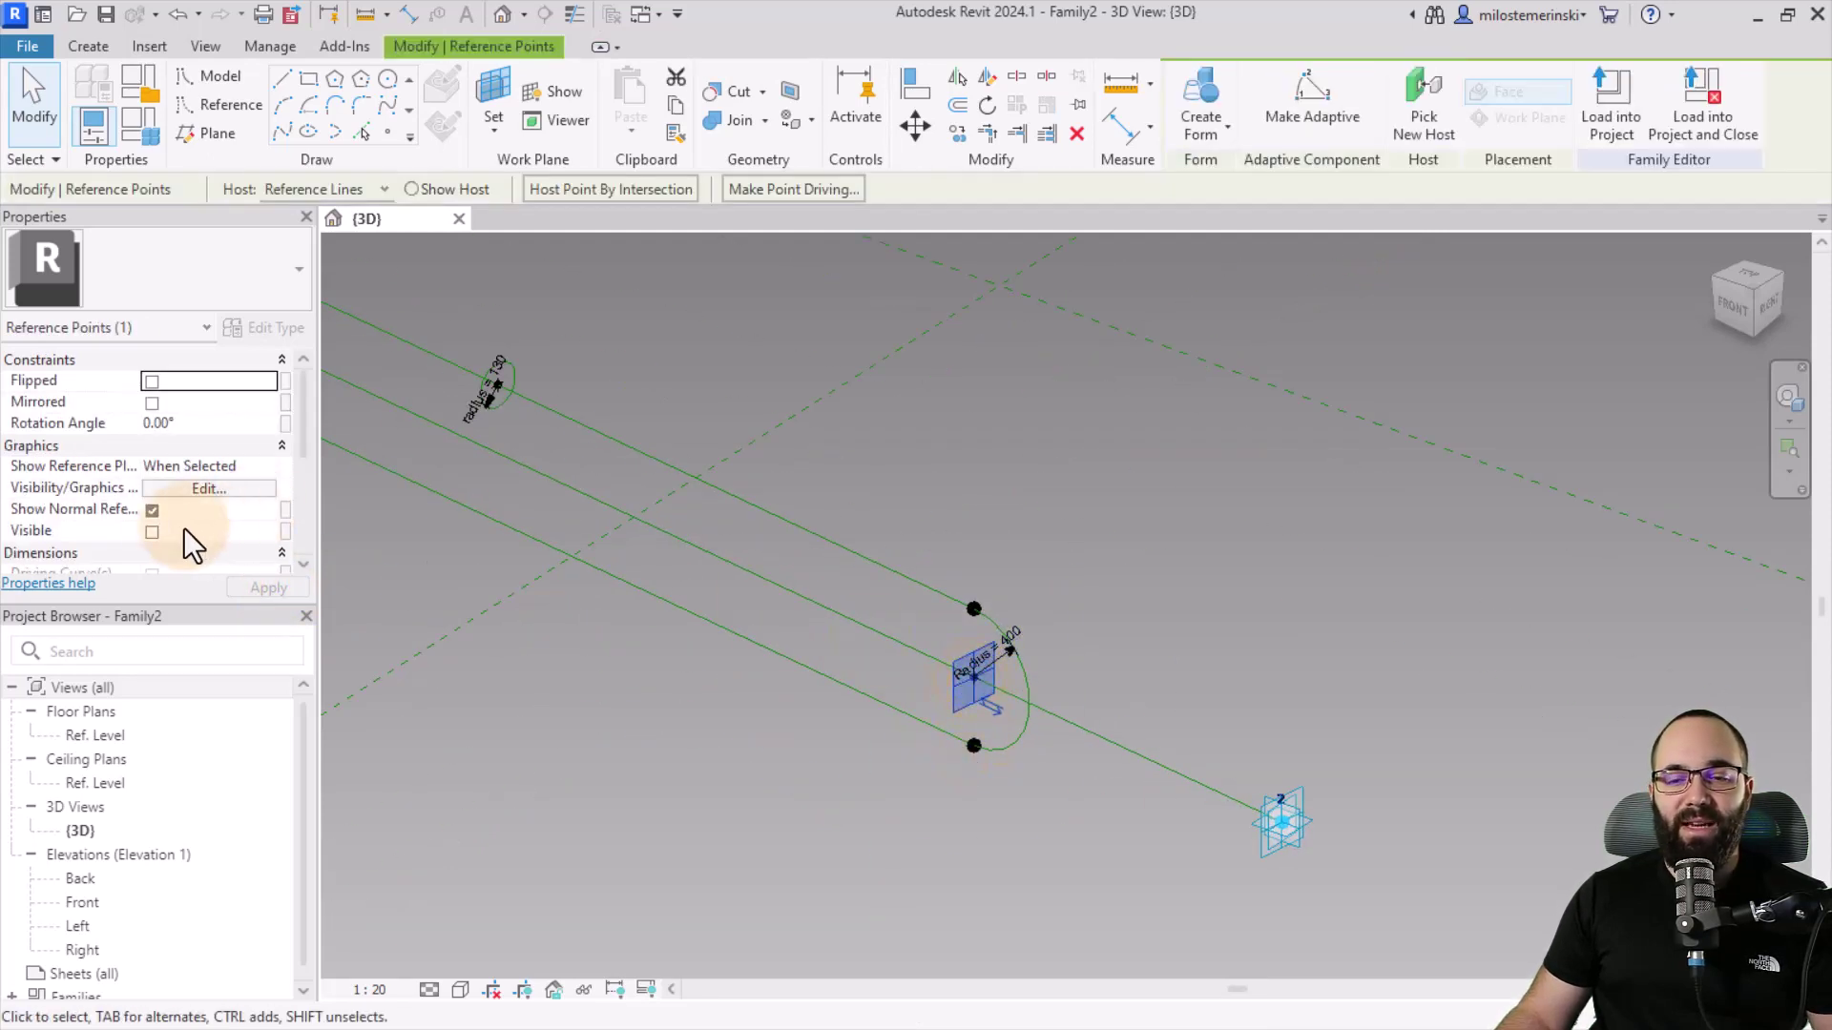
pyautogui.scroll(-4, 191, 525)
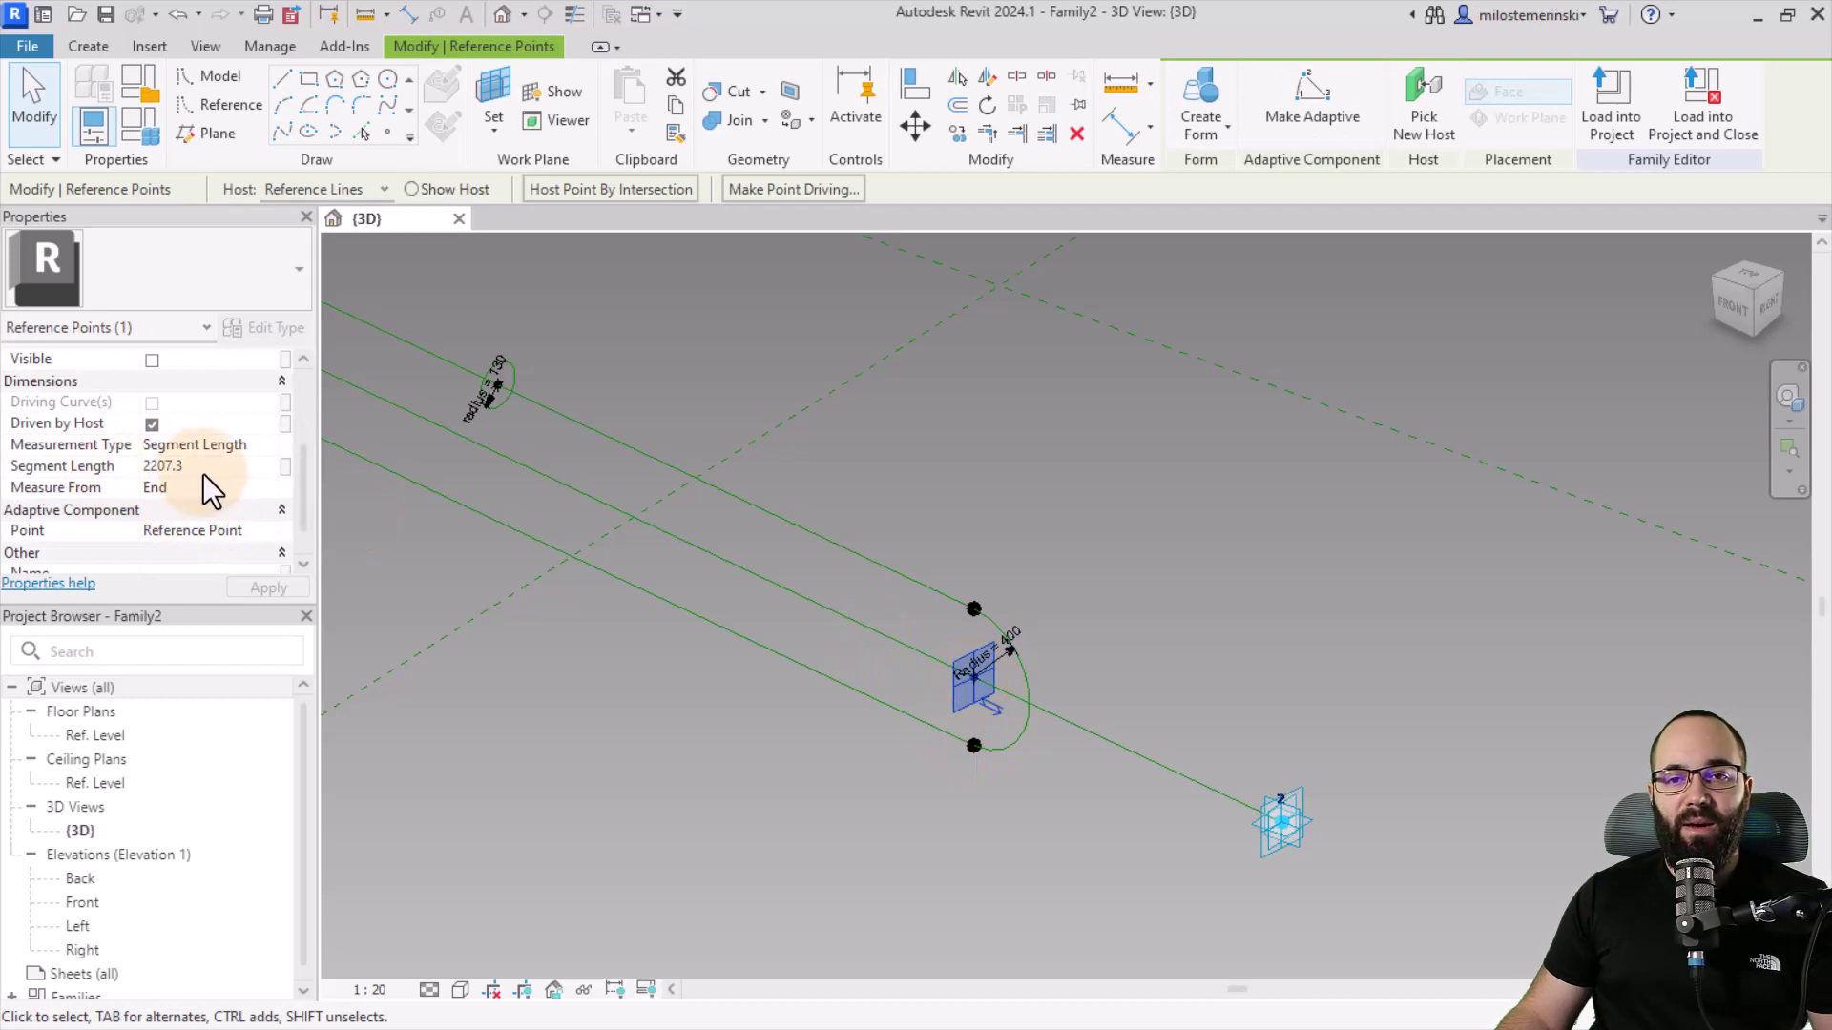
pyautogui.click(284, 468)
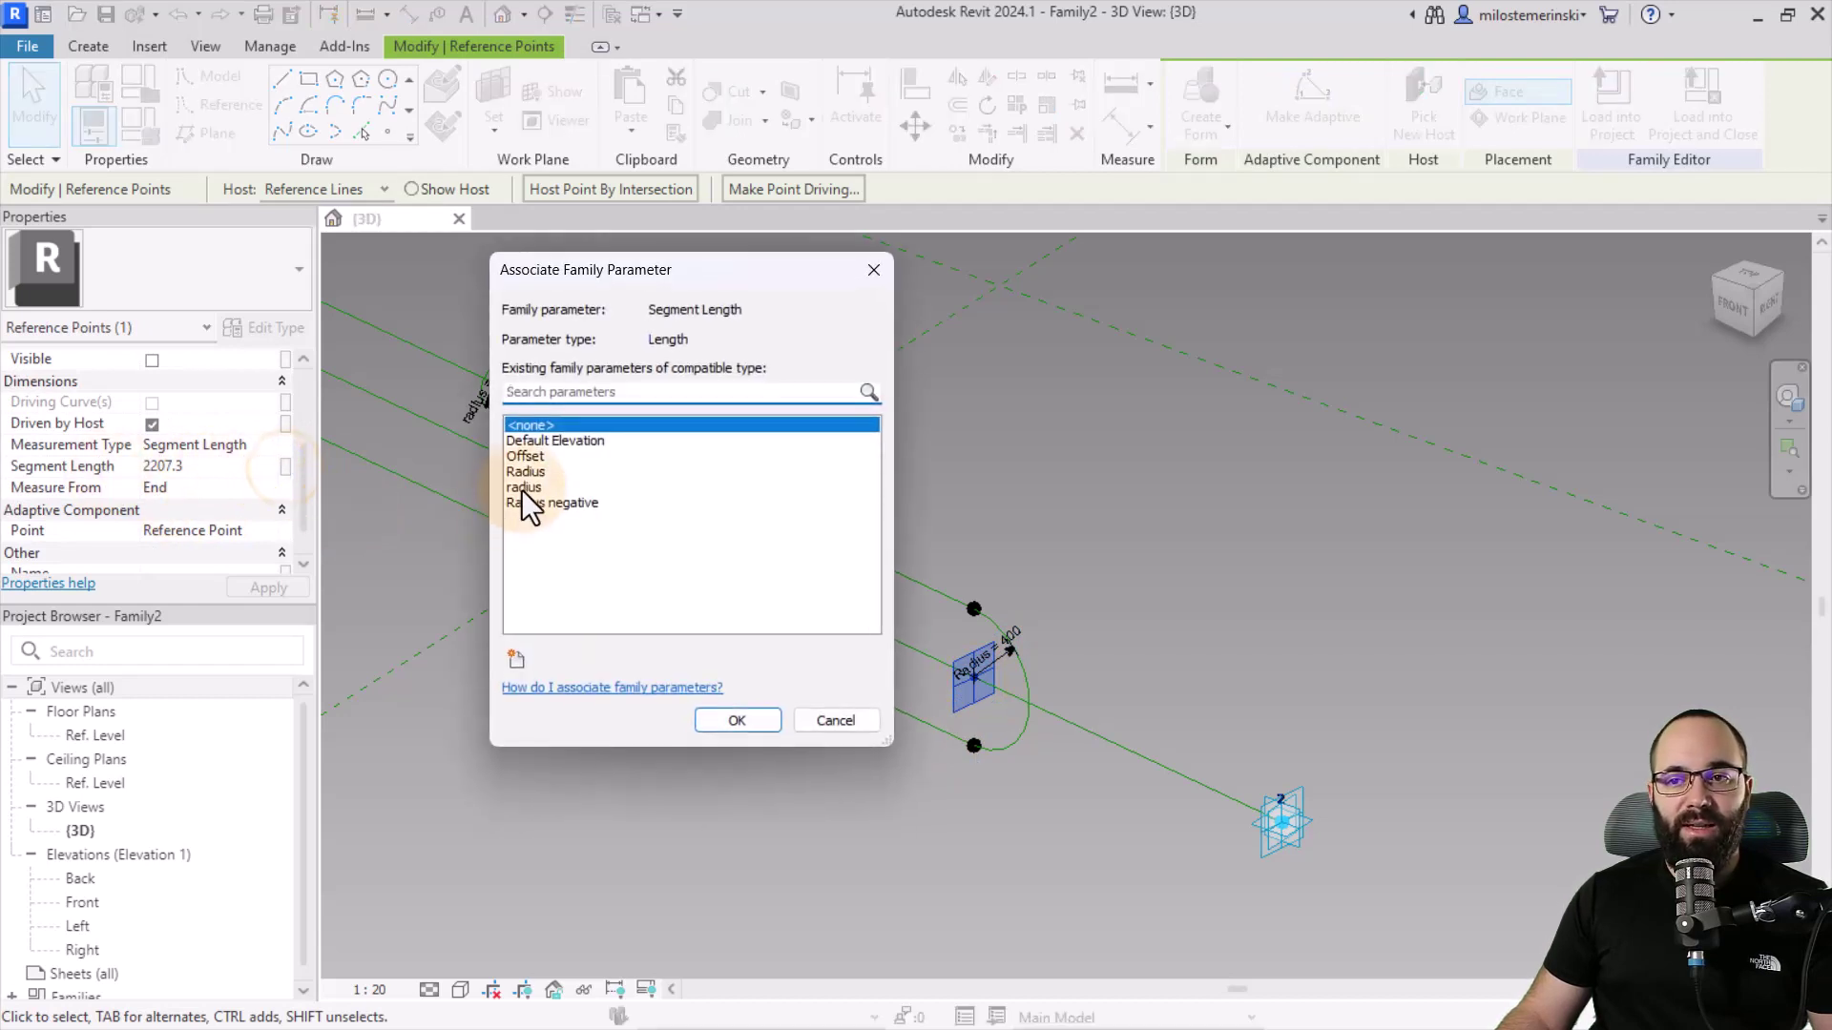
pyautogui.click(523, 457)
pyautogui.click(740, 721)
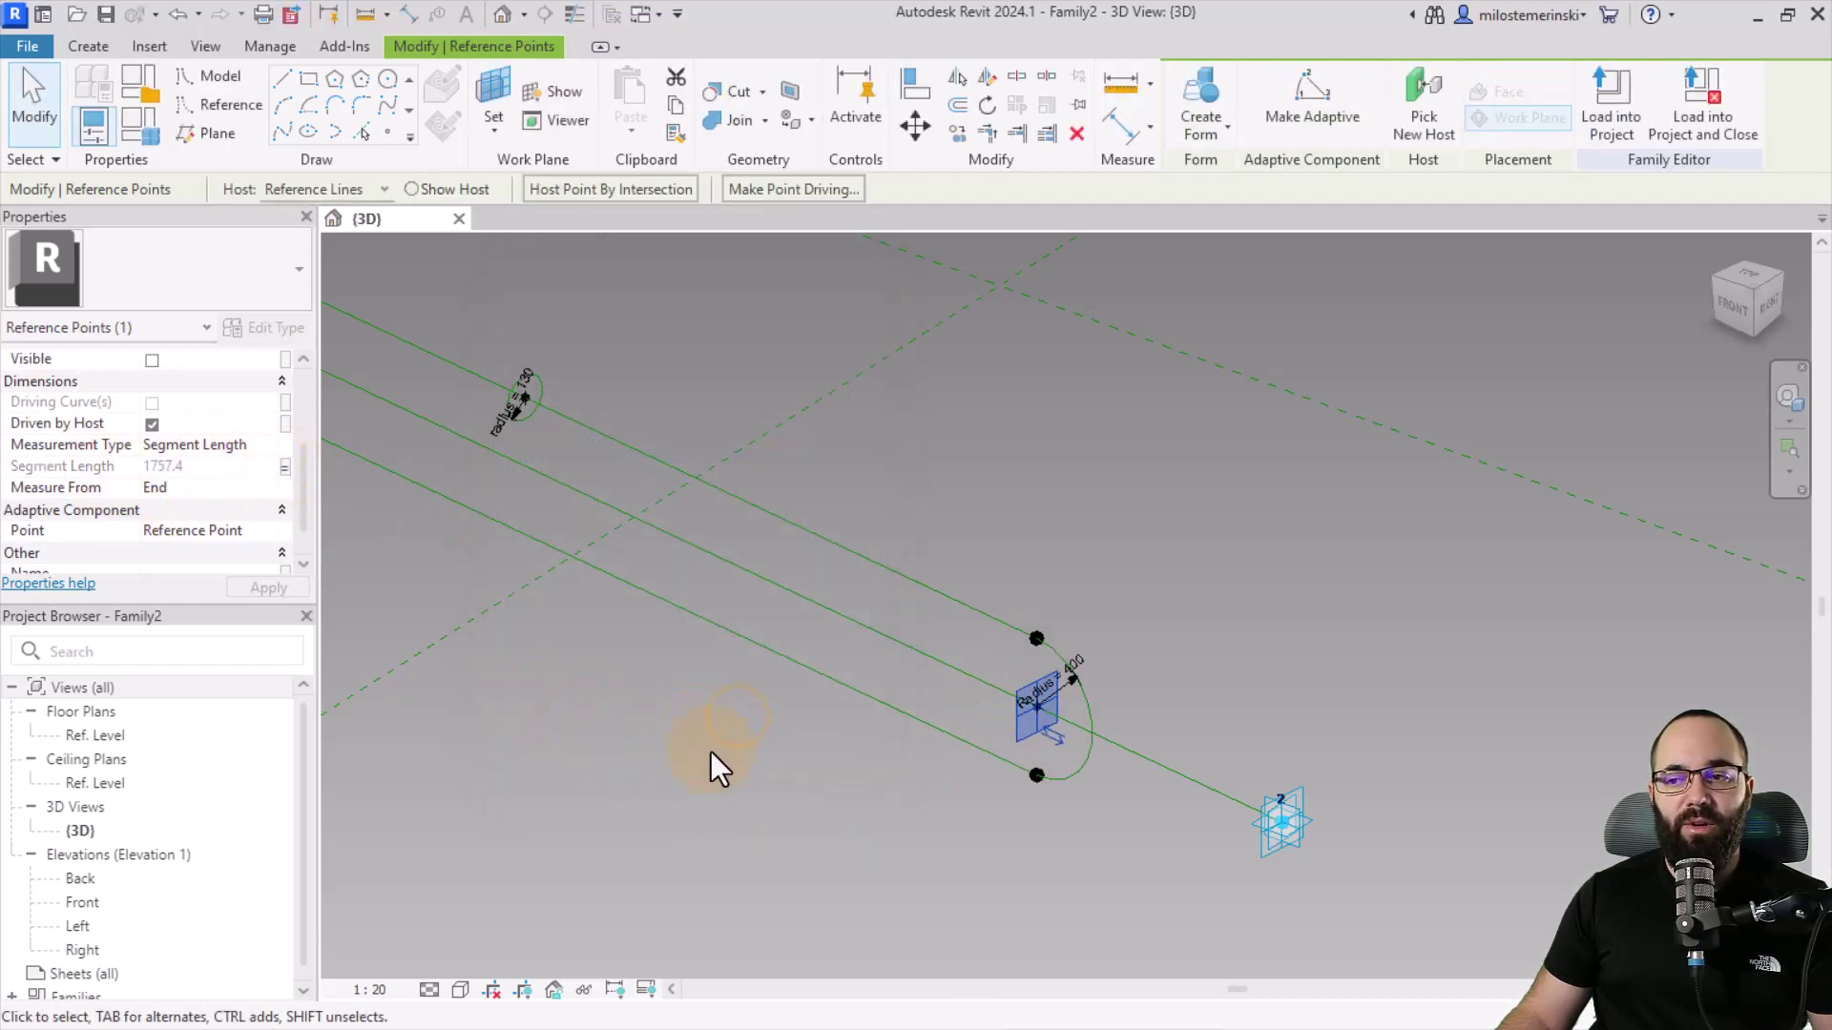
pyautogui.click(711, 753)
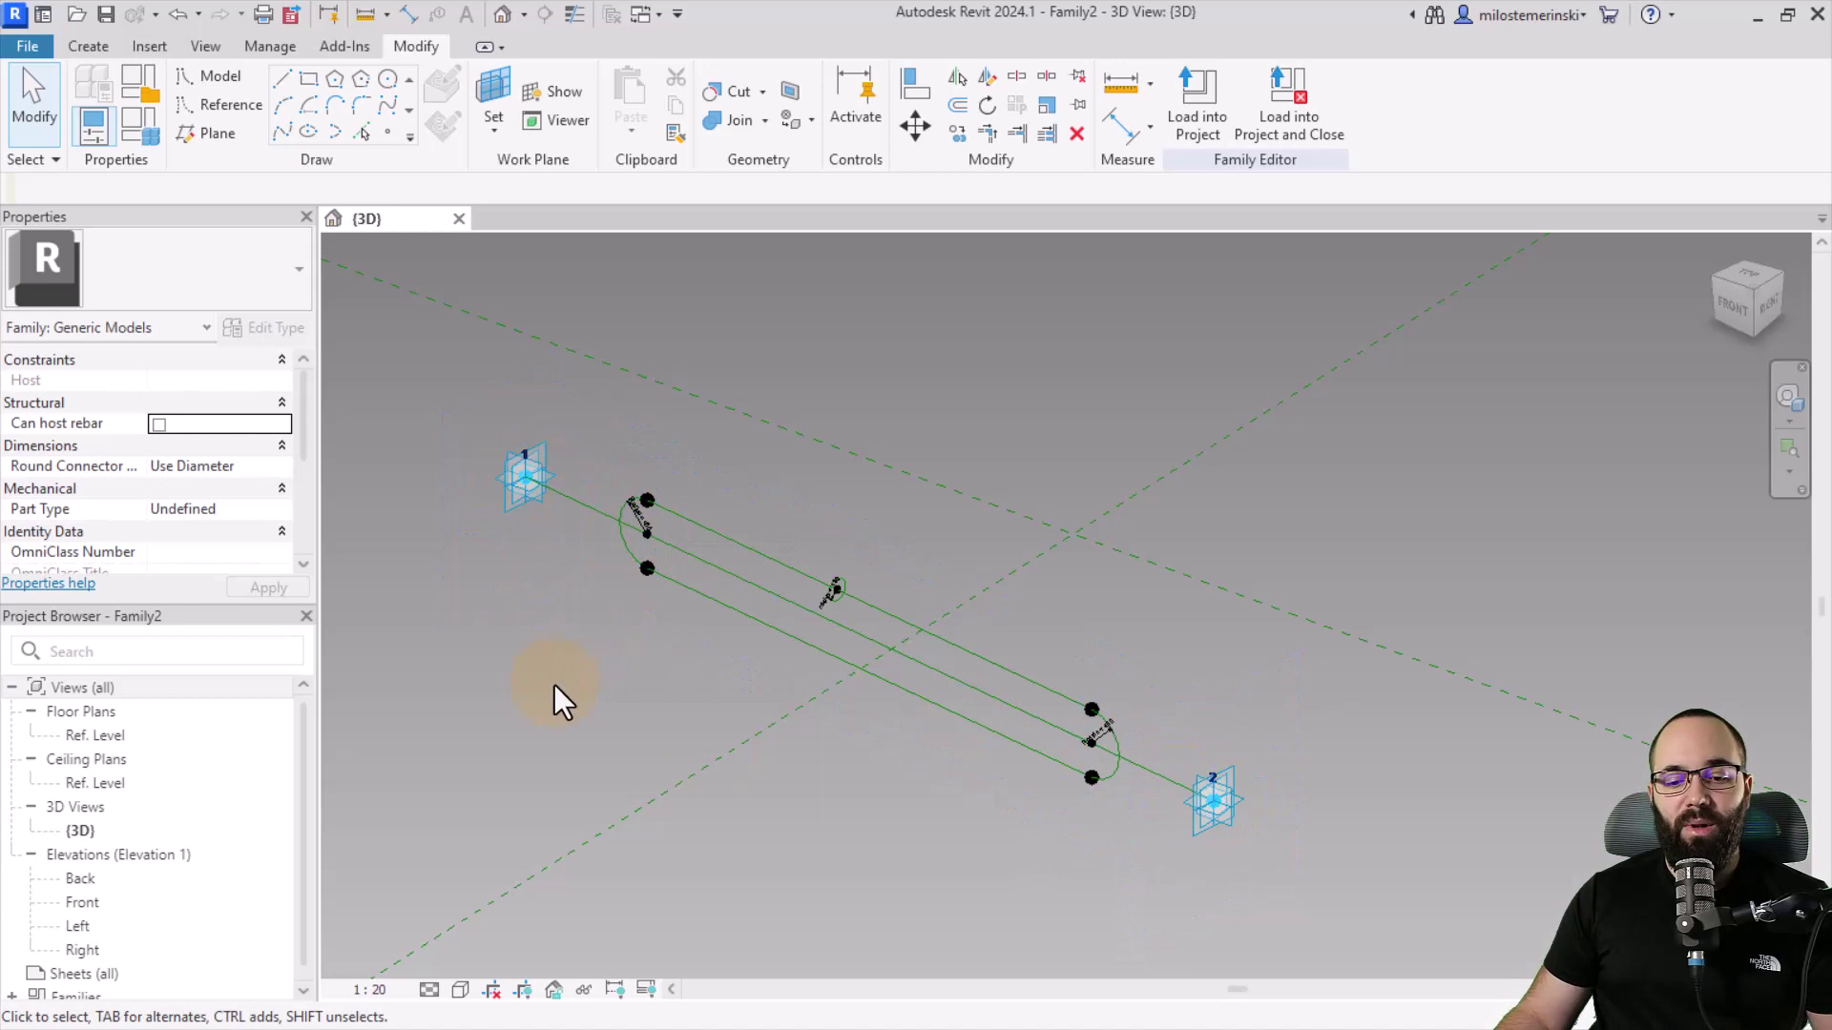
# Step: Set the Offset parameter's formula to Radius - radius in the family types
pyautogui.keyDown('shift'); pyautogui.moveTo(622, 703); pyautogui.dragTo(589, 646, button='middle'); pyautogui.keyUp('shift')
pyautogui.click(126, 138)
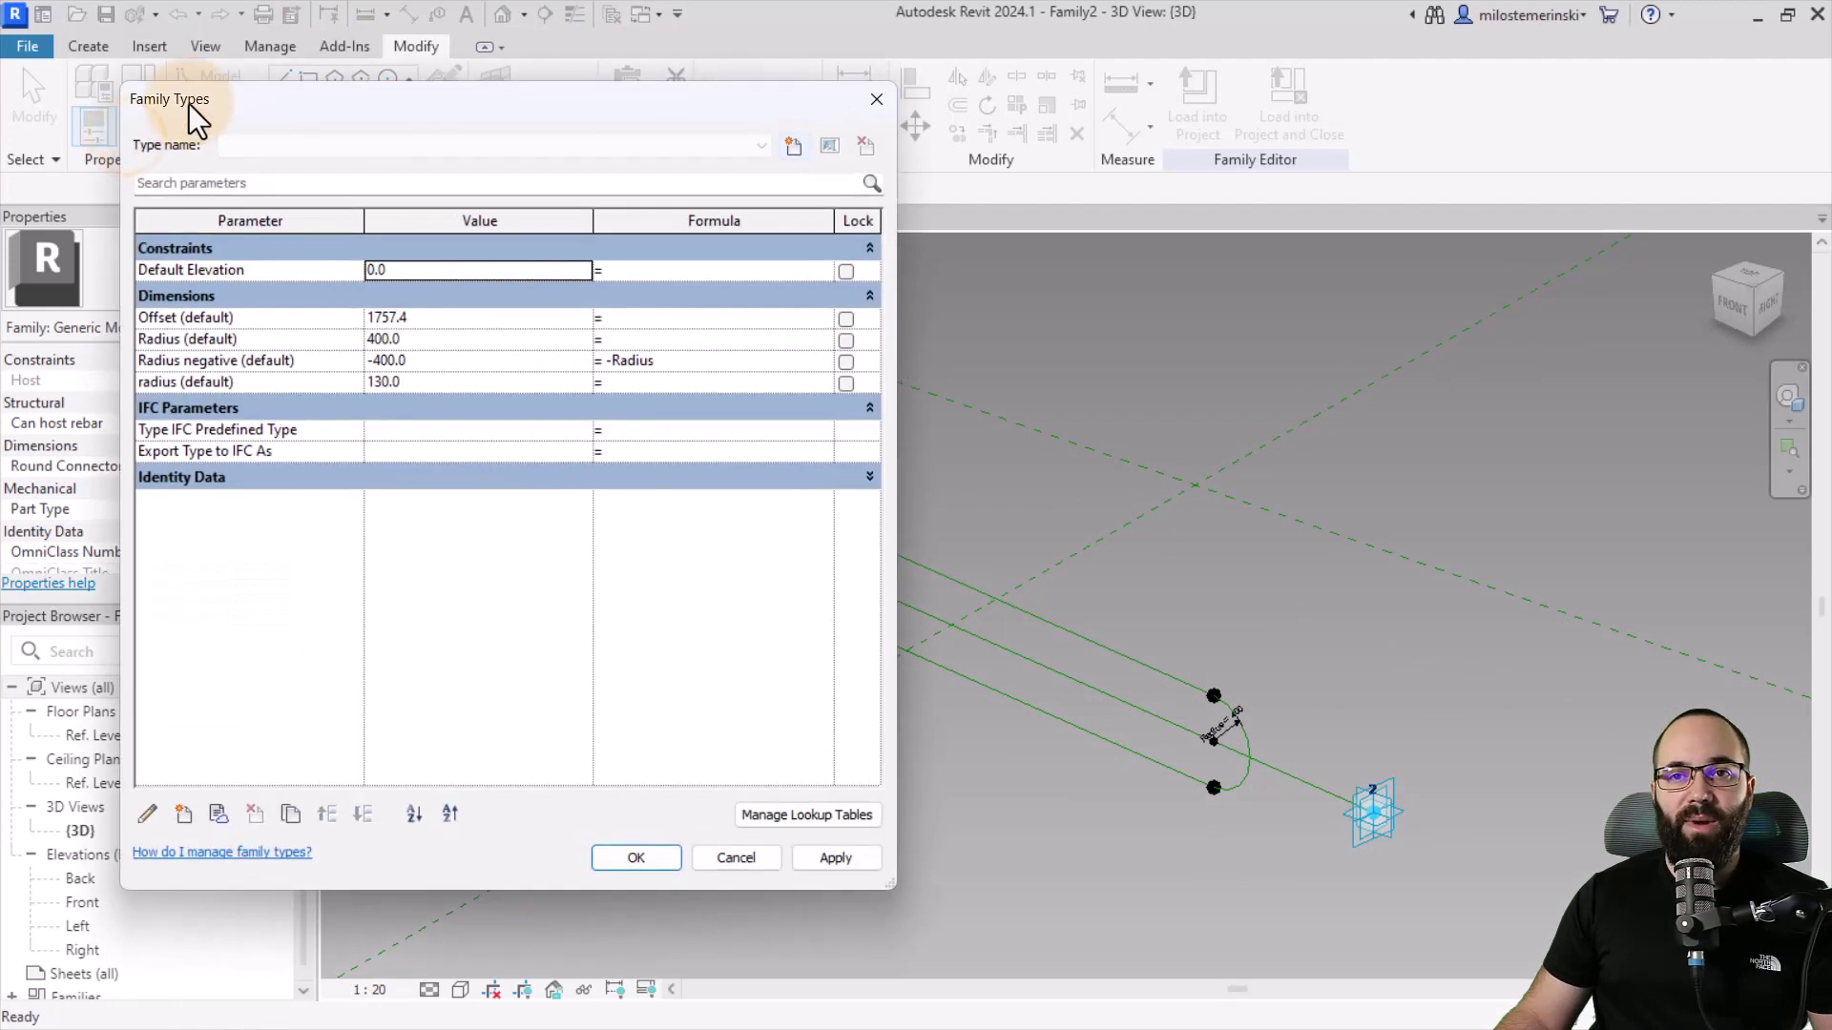
pyautogui.moveTo(187, 103); pyautogui.dragTo(358, 136)
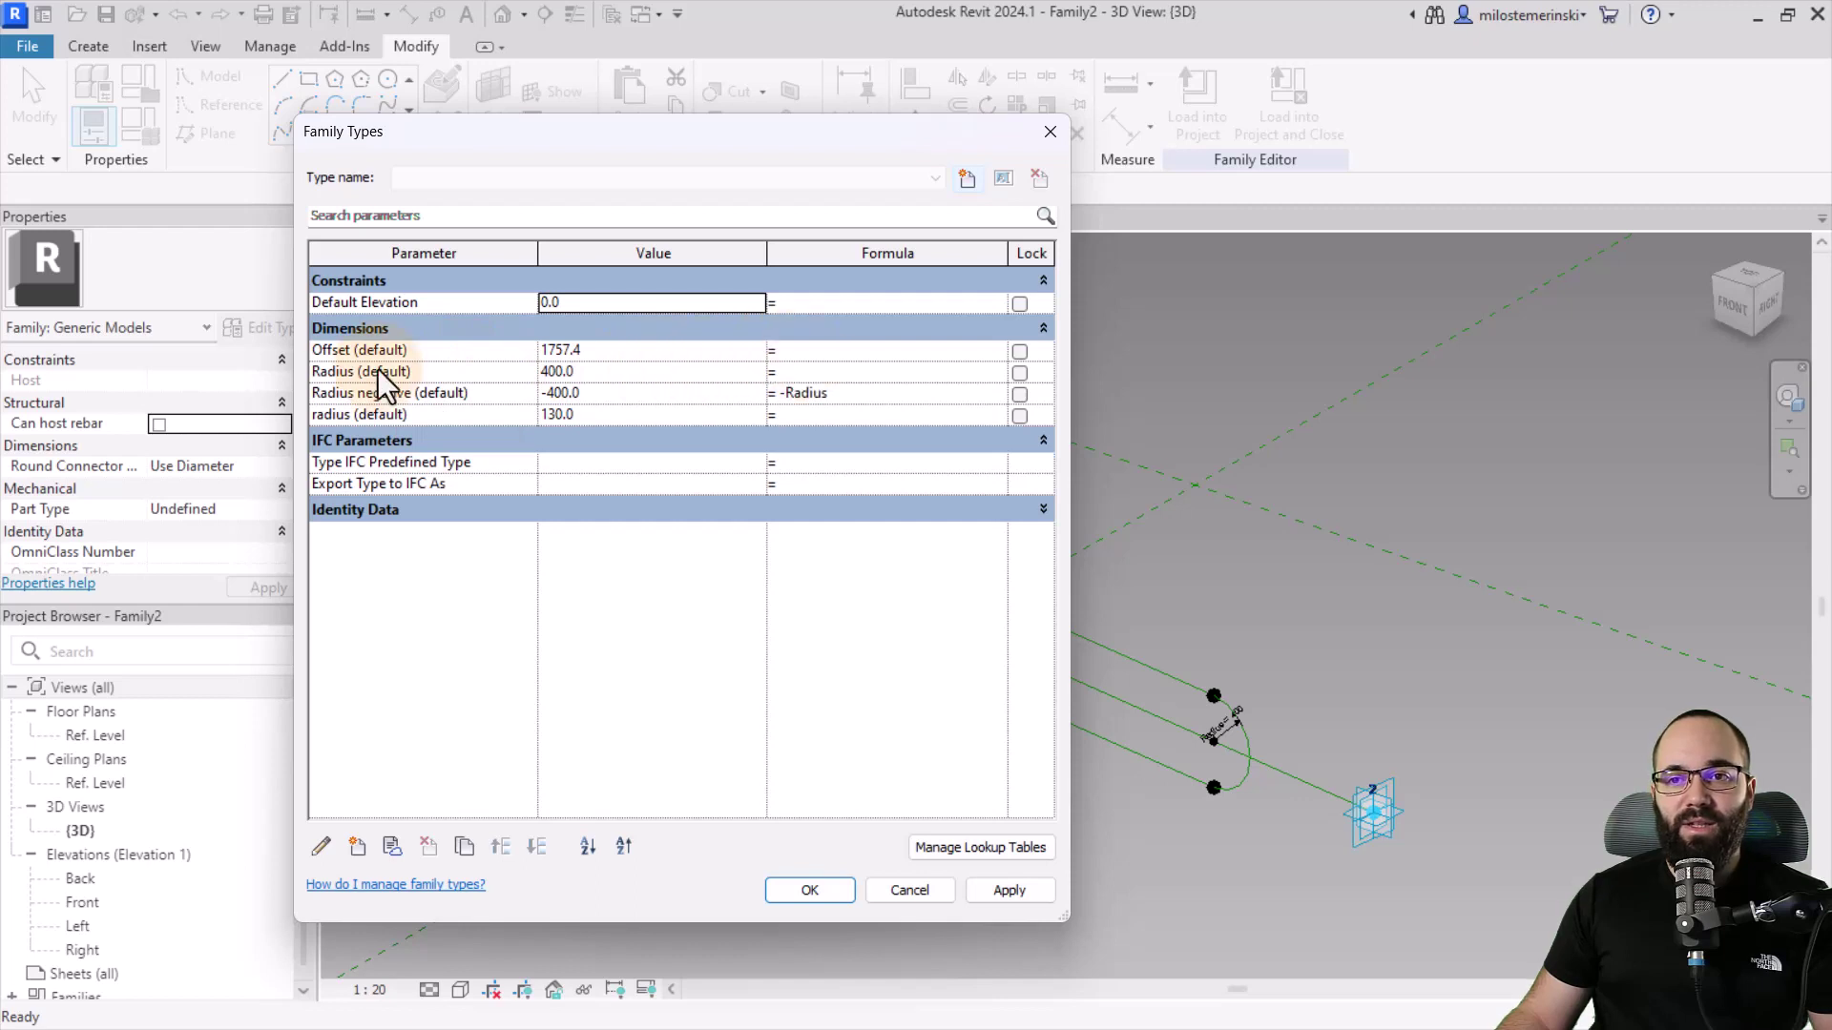
pyautogui.doubleClick(341, 370)
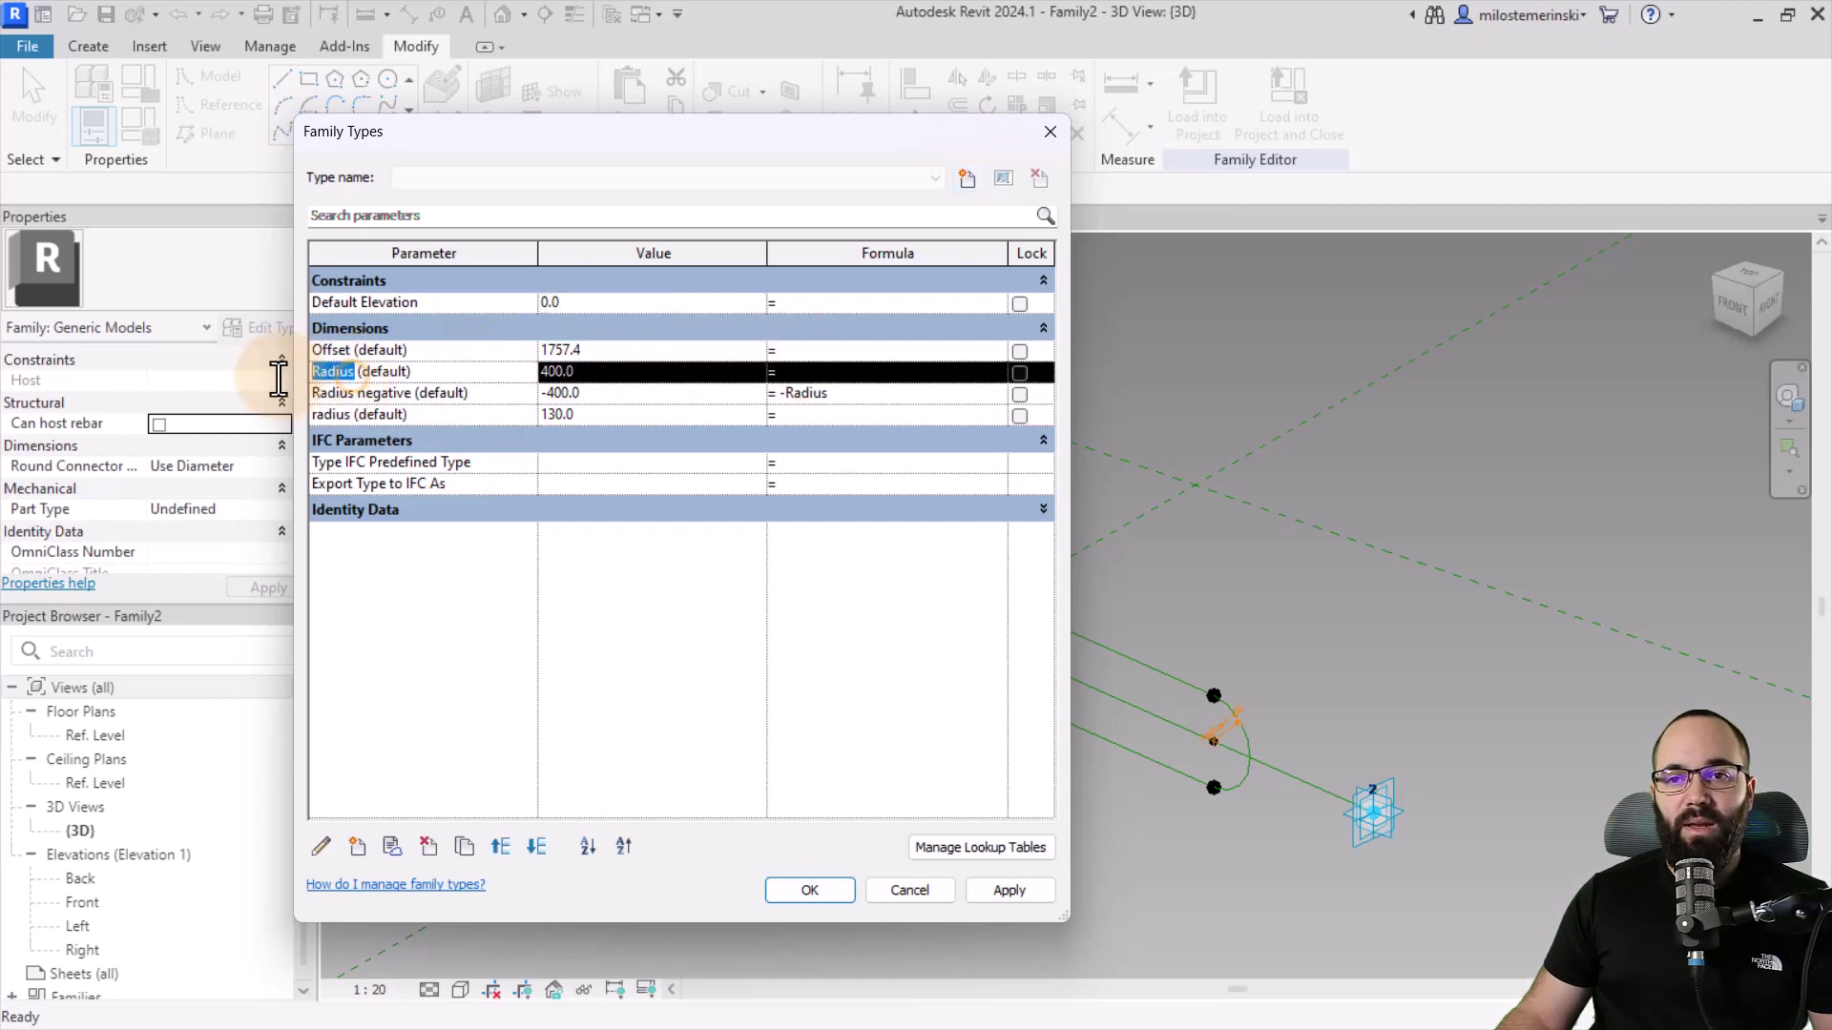
pyautogui.hotkey('ctrl', 'c')
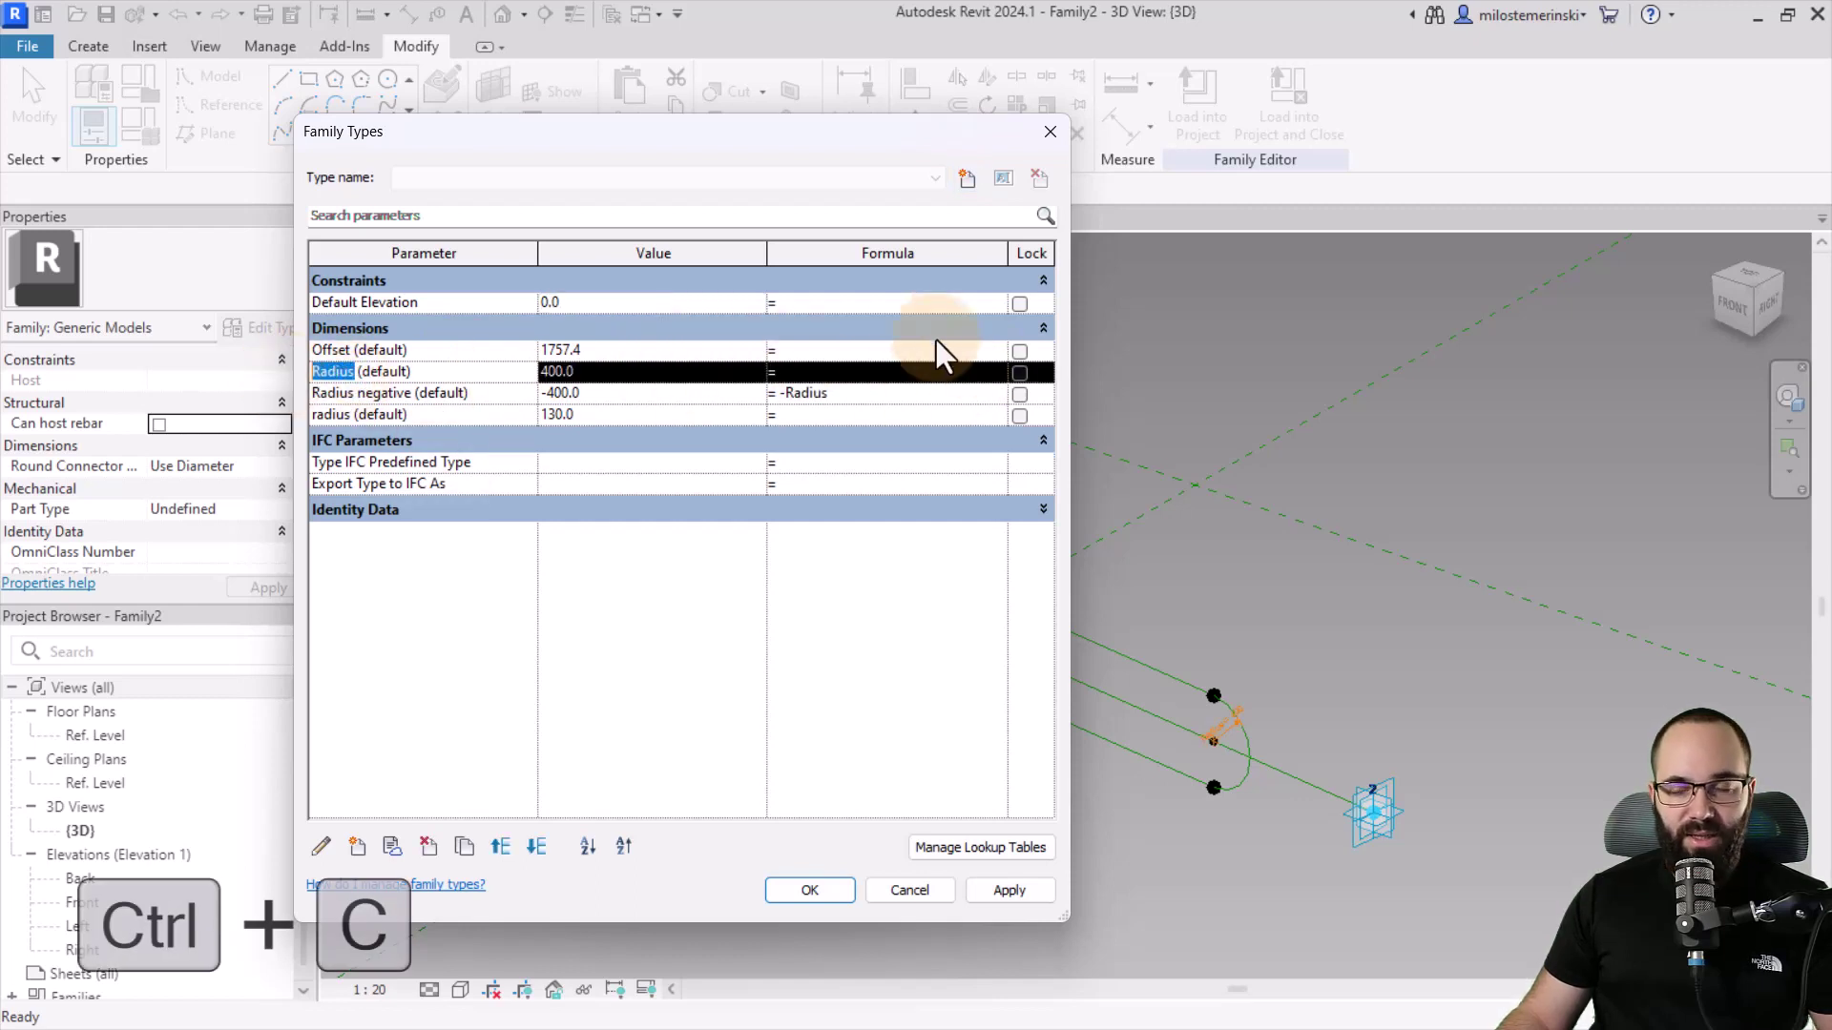
pyautogui.click(828, 349)
pyautogui.hotkey('ctrl', 'v')
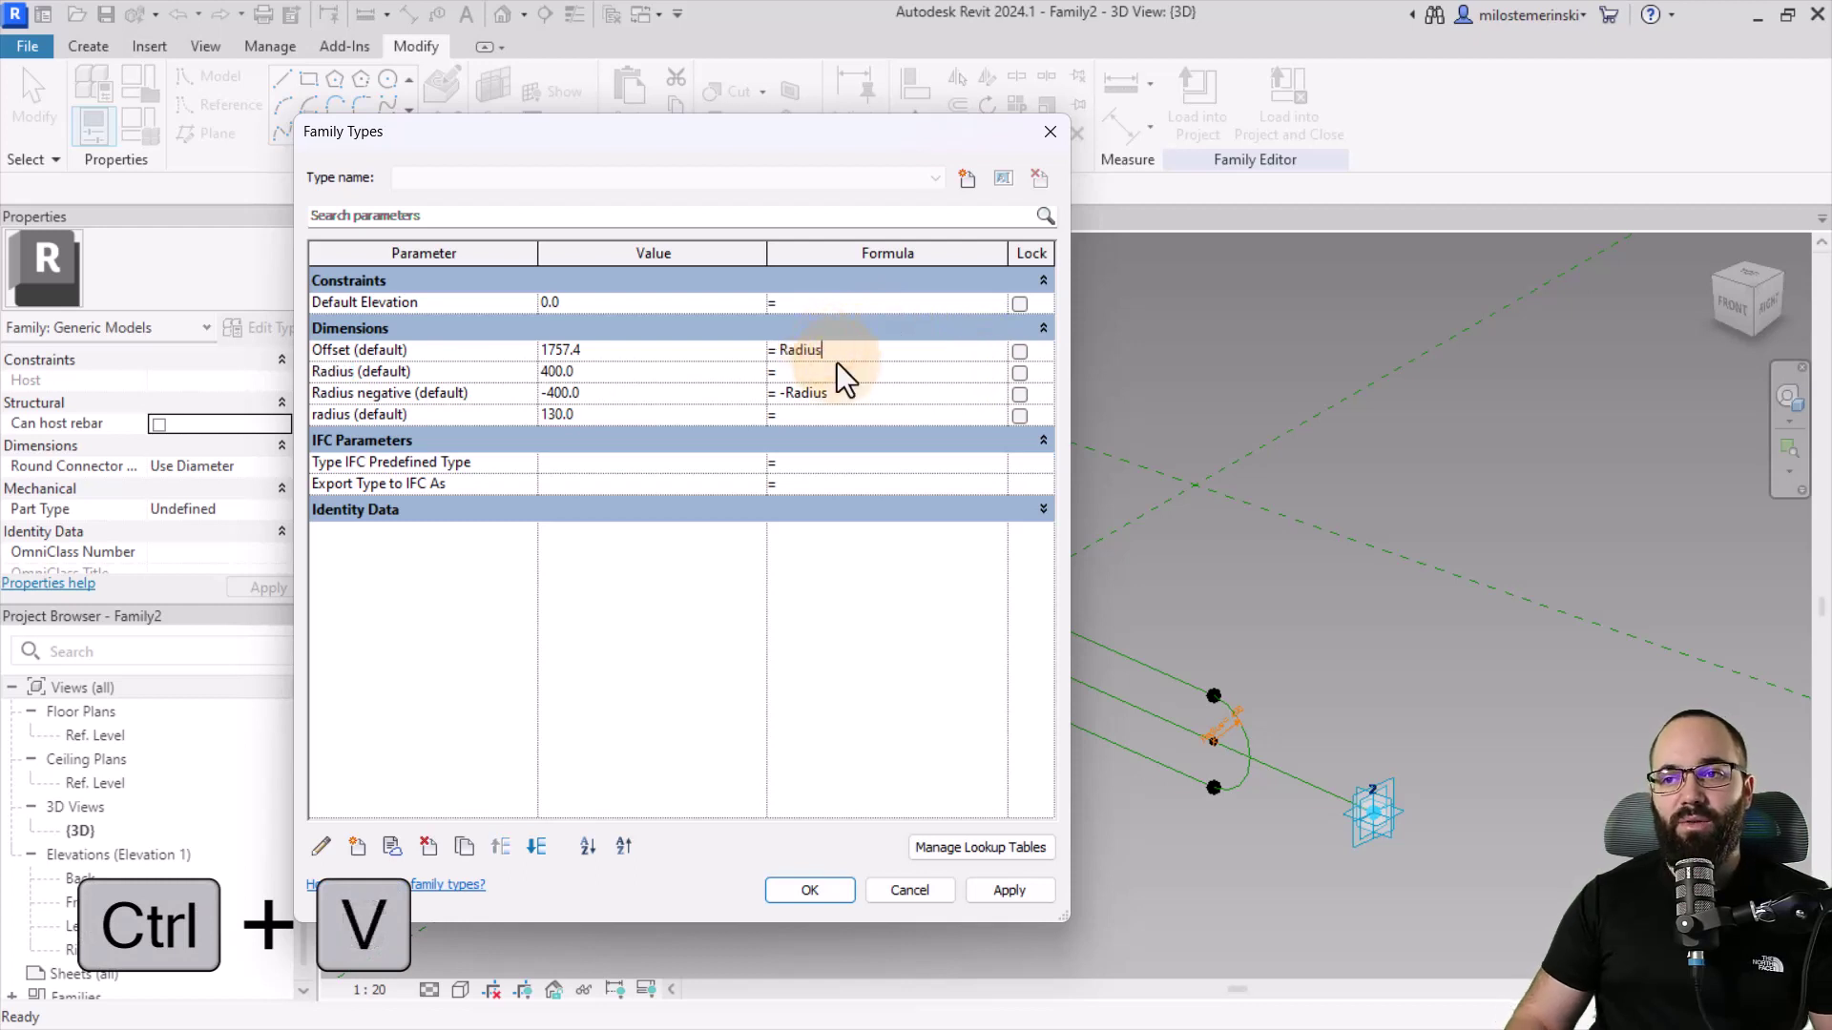
pyautogui.write('-rai')
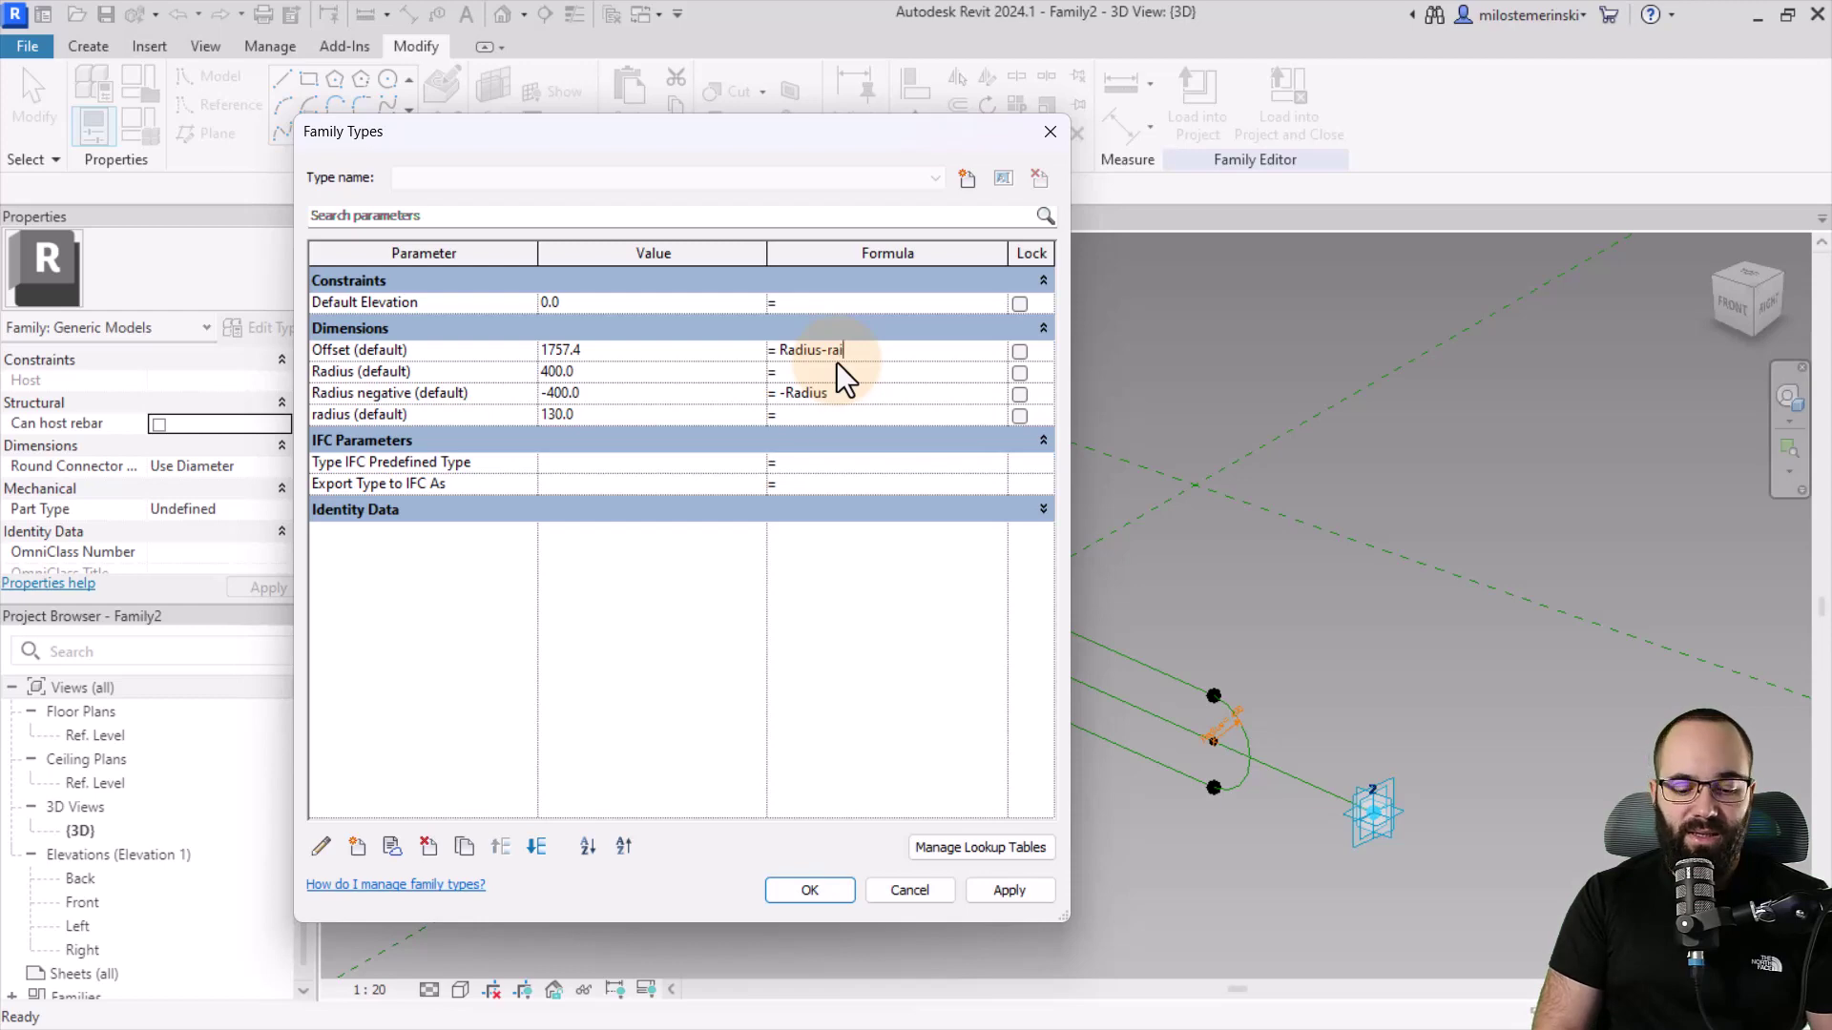
pyautogui.write('d')
pyautogui.press('BackSpace')
pyautogui.press('BackSpace')
pyautogui.write('dius')
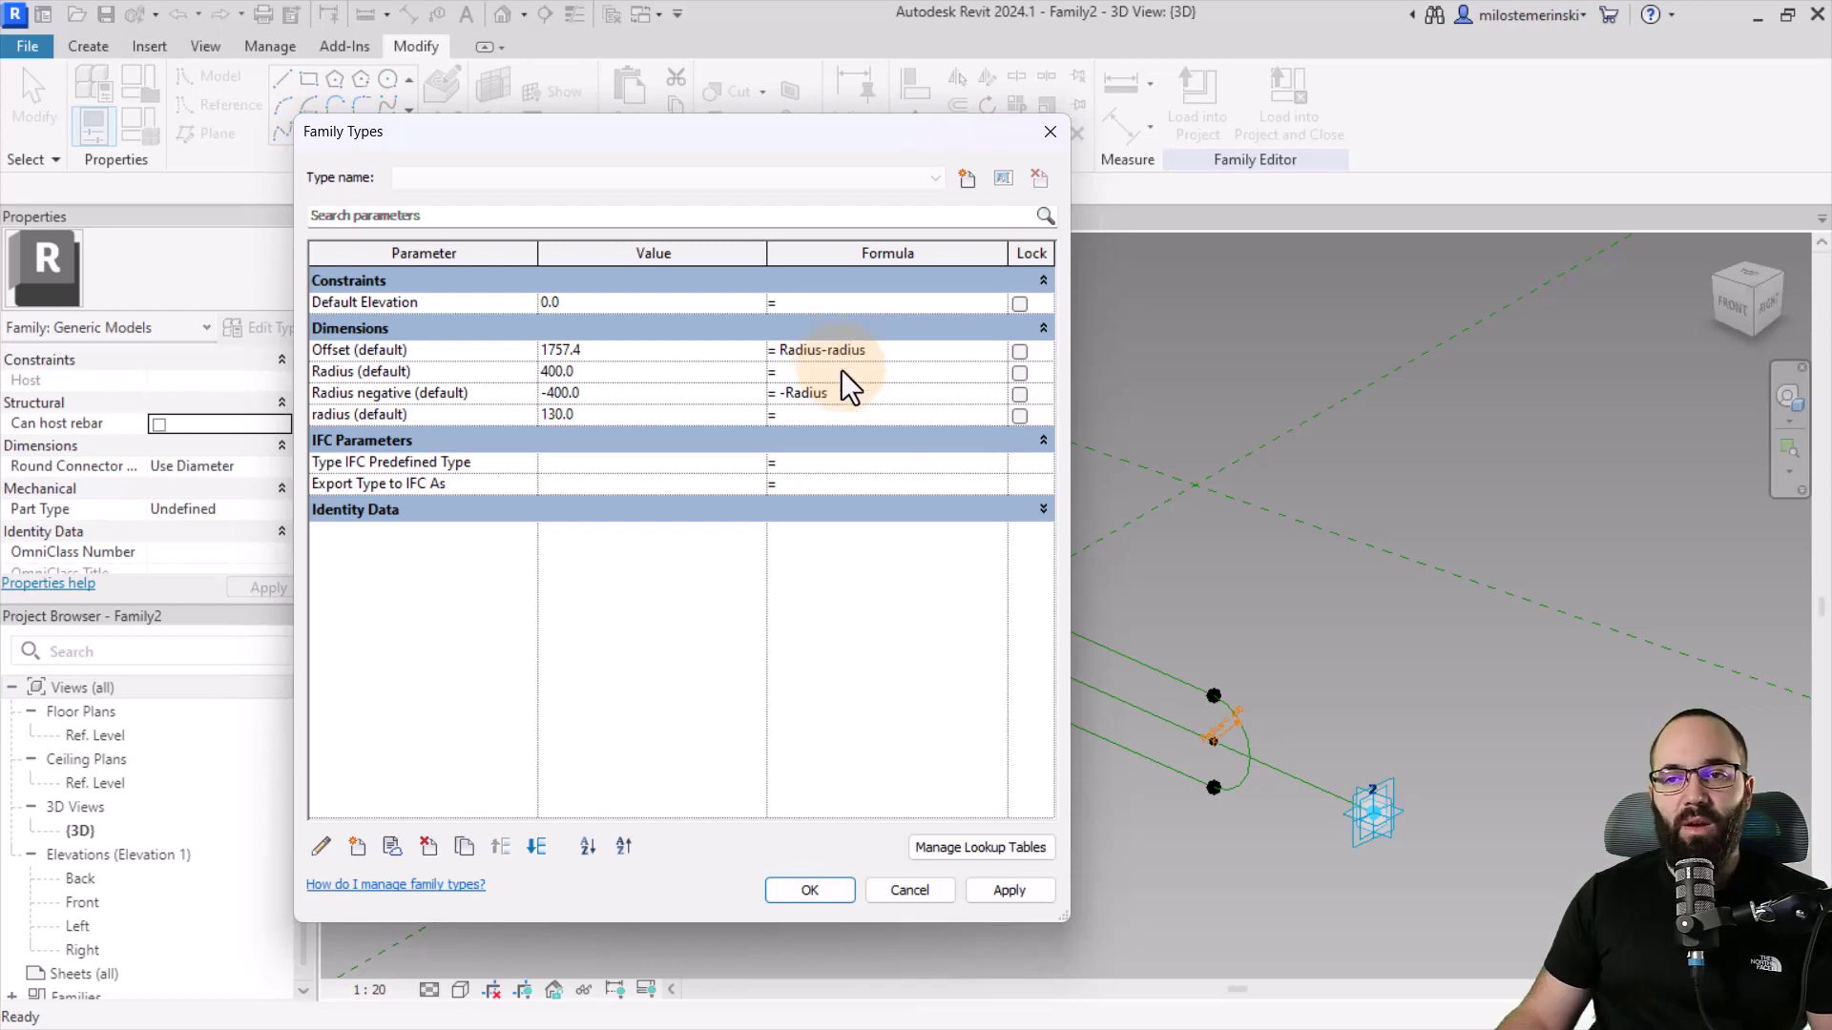
pyautogui.click(999, 893)
pyautogui.click(822, 890)
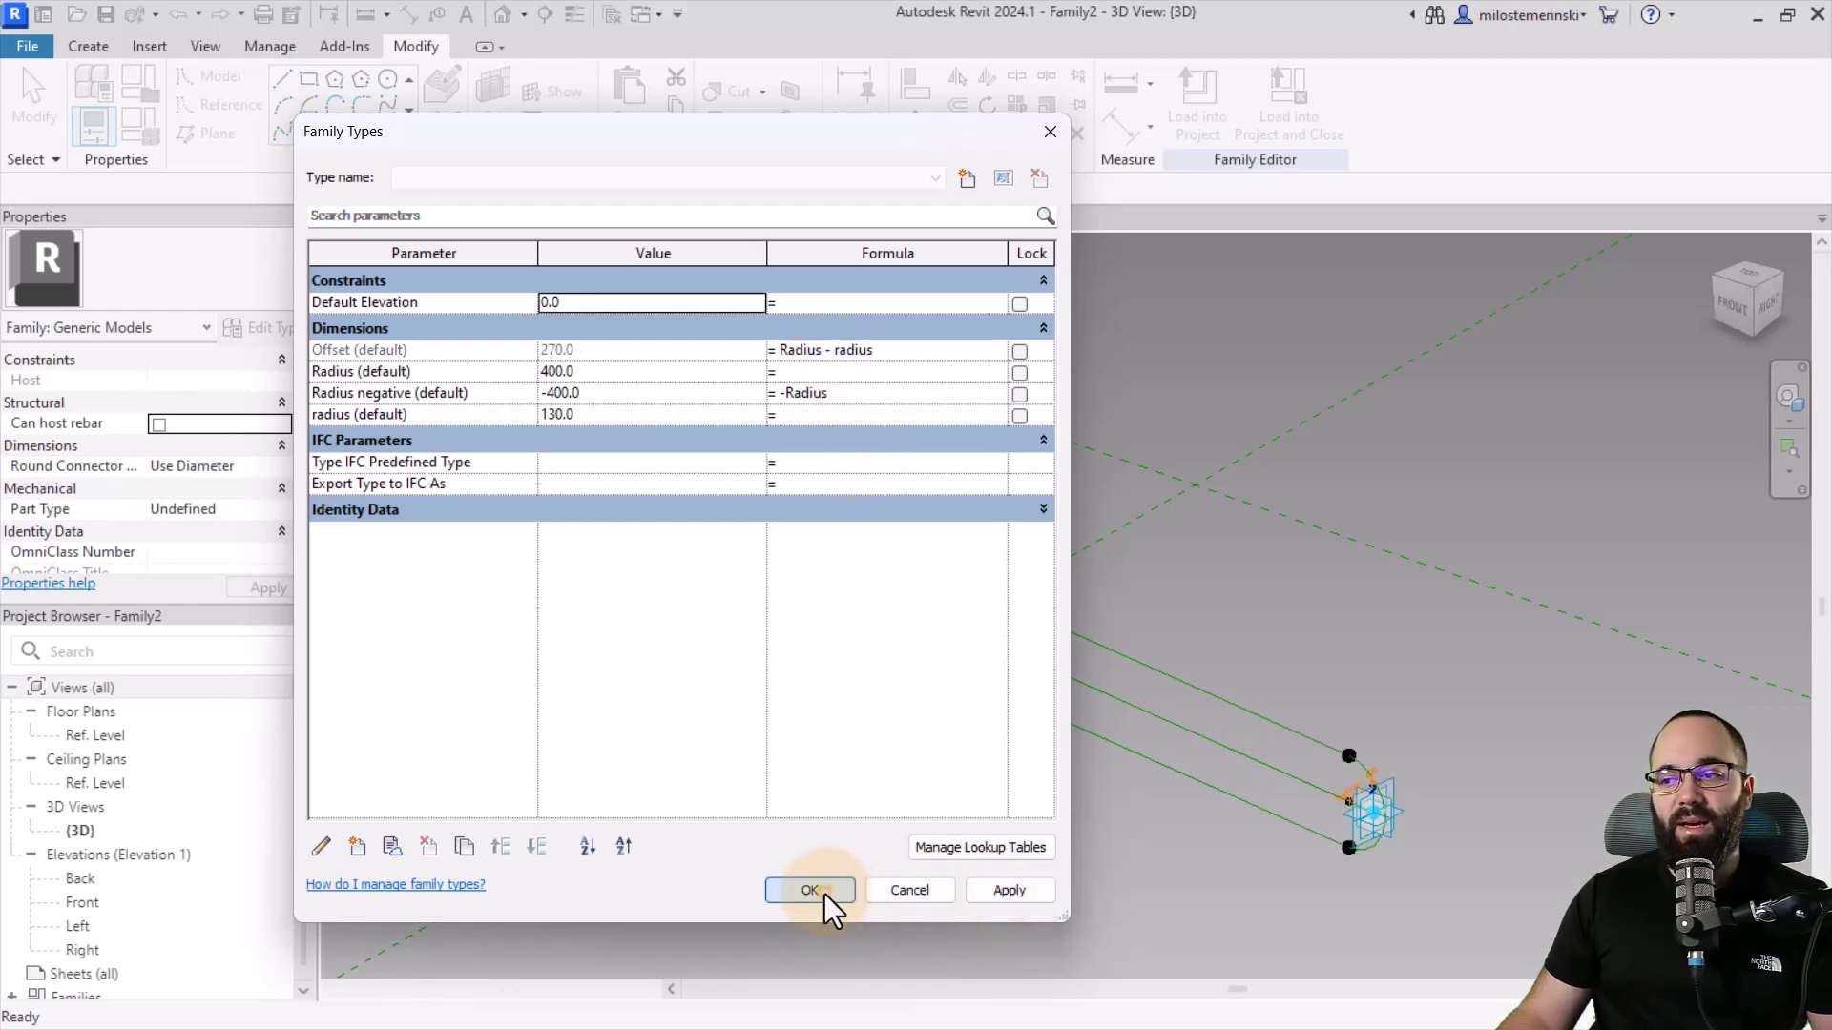
# Step: Set the formula of the lowercase radius parameter to Radius / 2.5 in the family types
pyautogui.scroll(5, 424, 393)
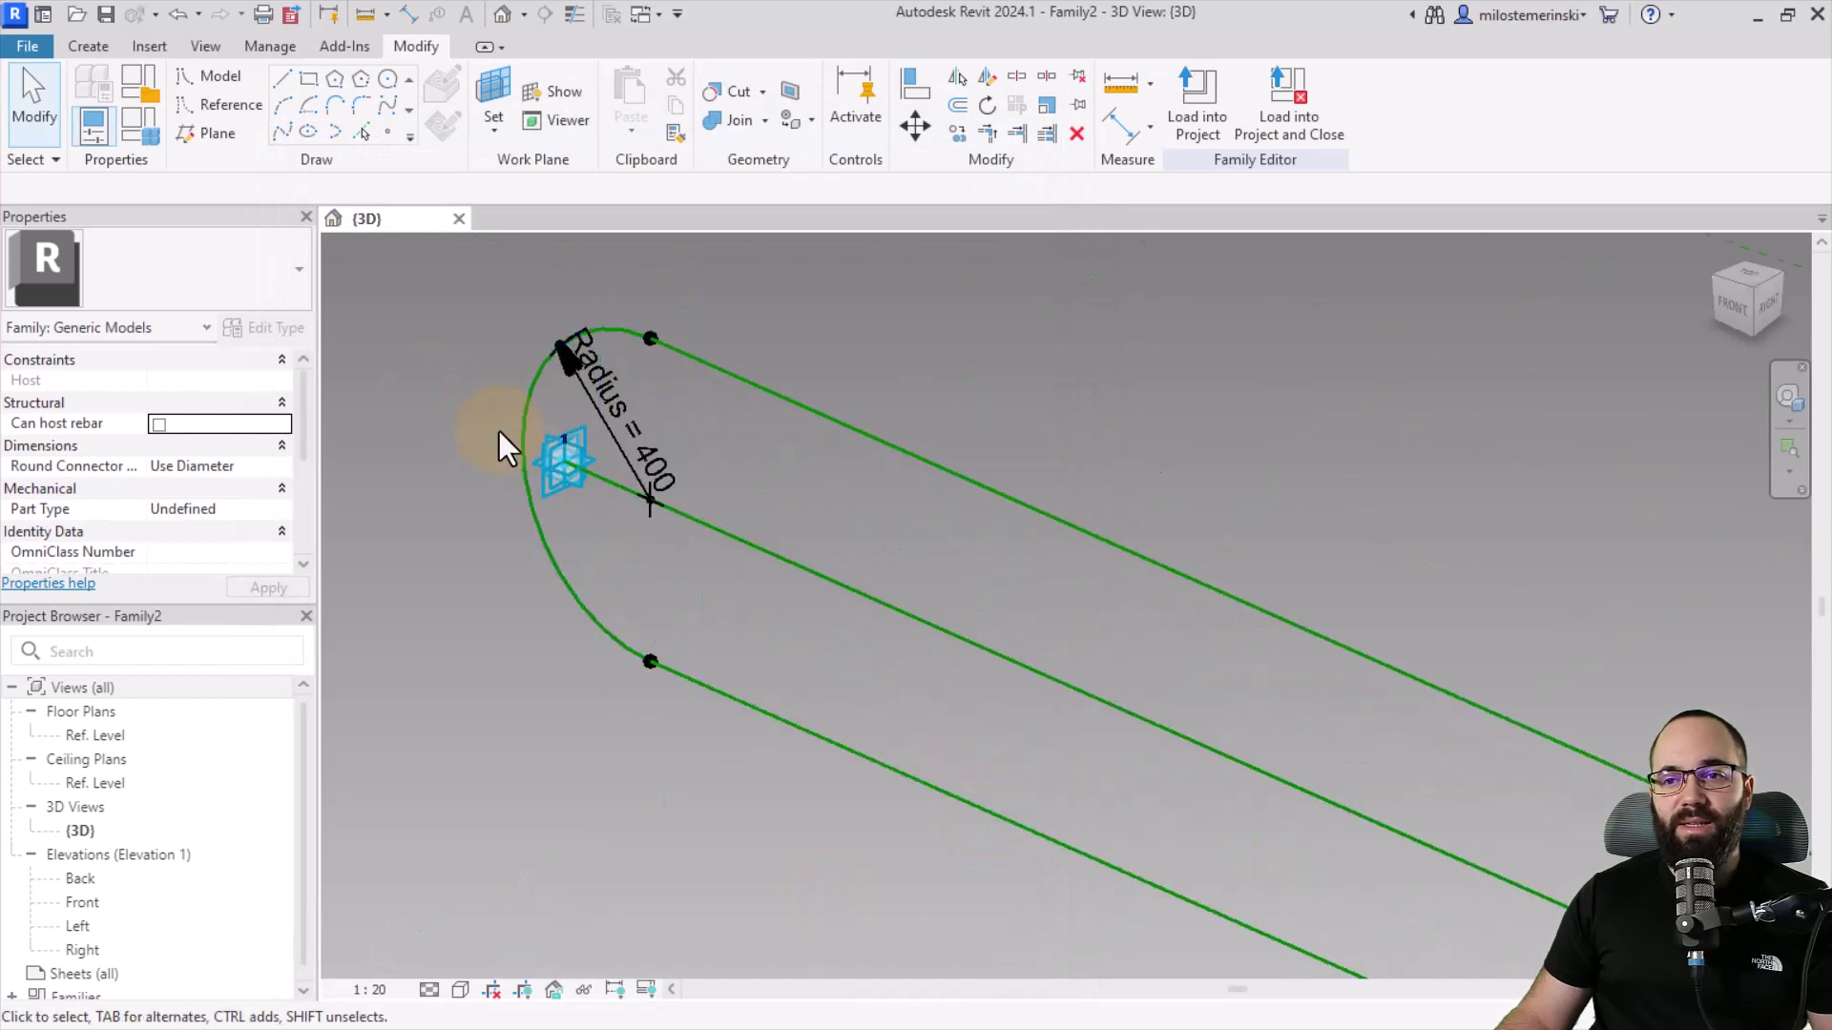
pyautogui.scroll(-3, 505, 477)
pyautogui.moveTo(519, 521); pyautogui.dragTo(614, 602, button='middle')
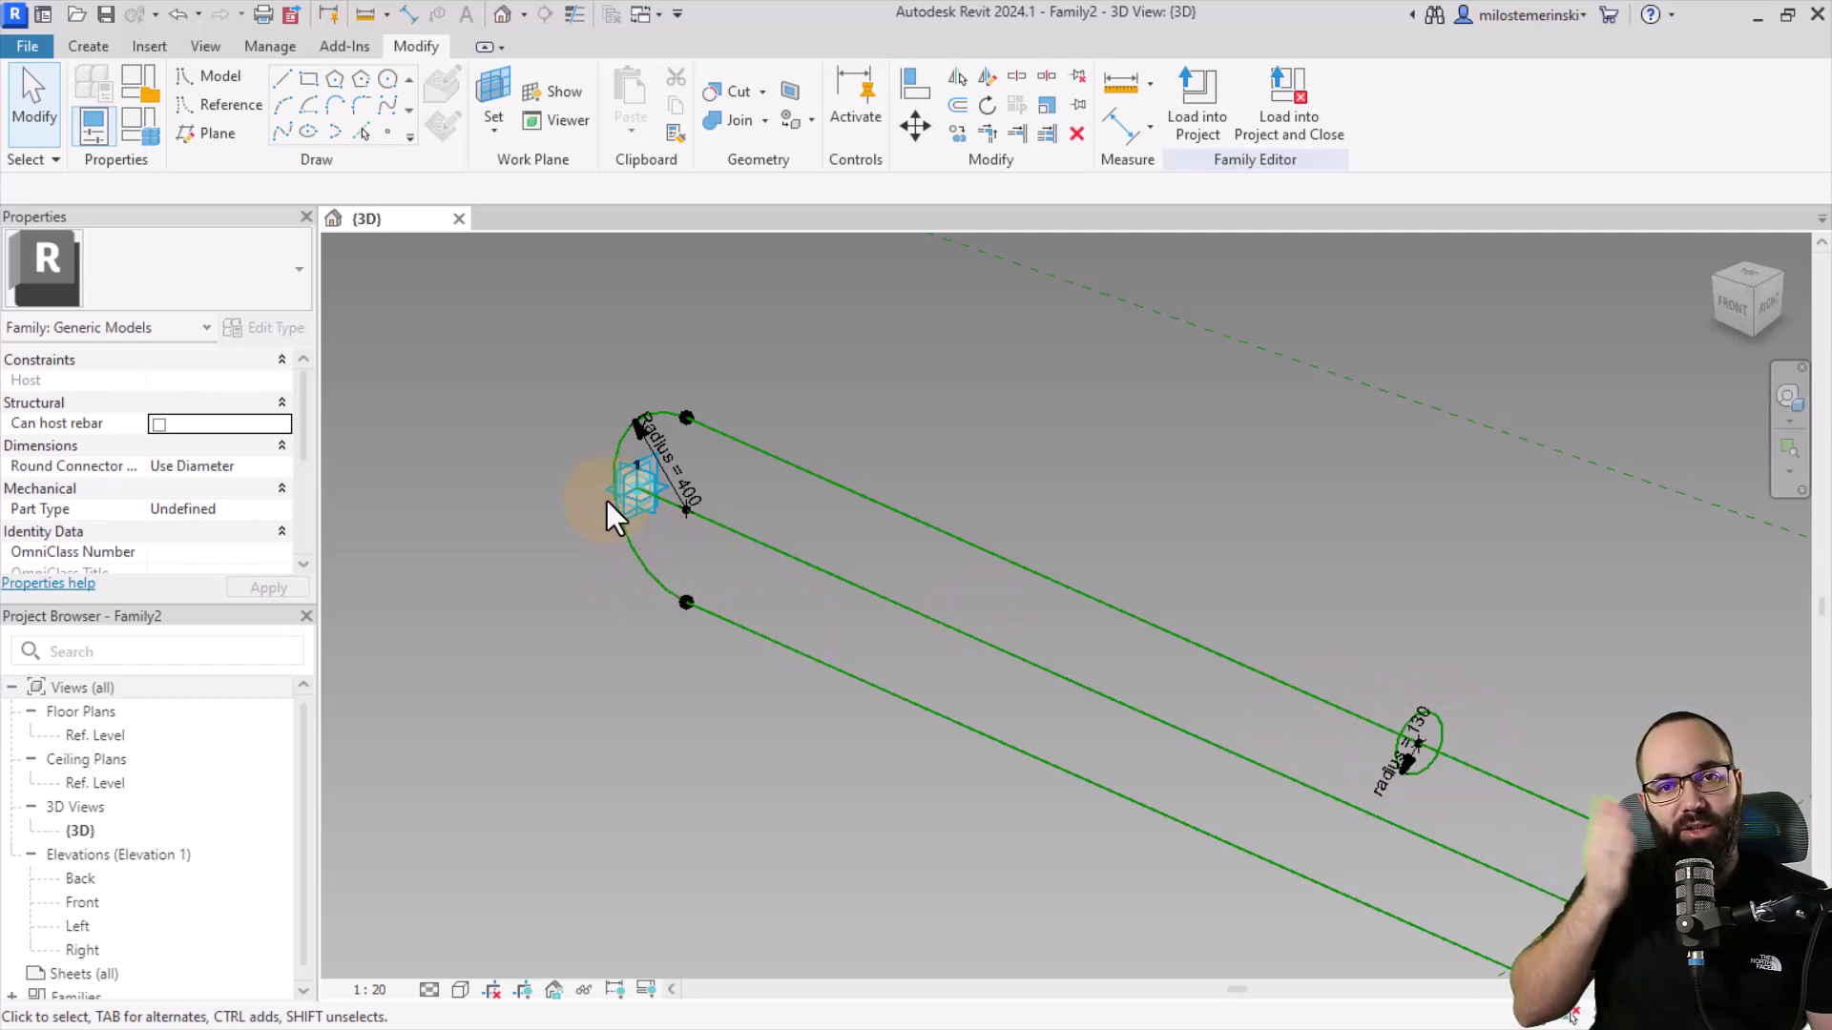
pyautogui.click(143, 131)
pyautogui.moveTo(403, 146); pyautogui.dragTo(381, 143)
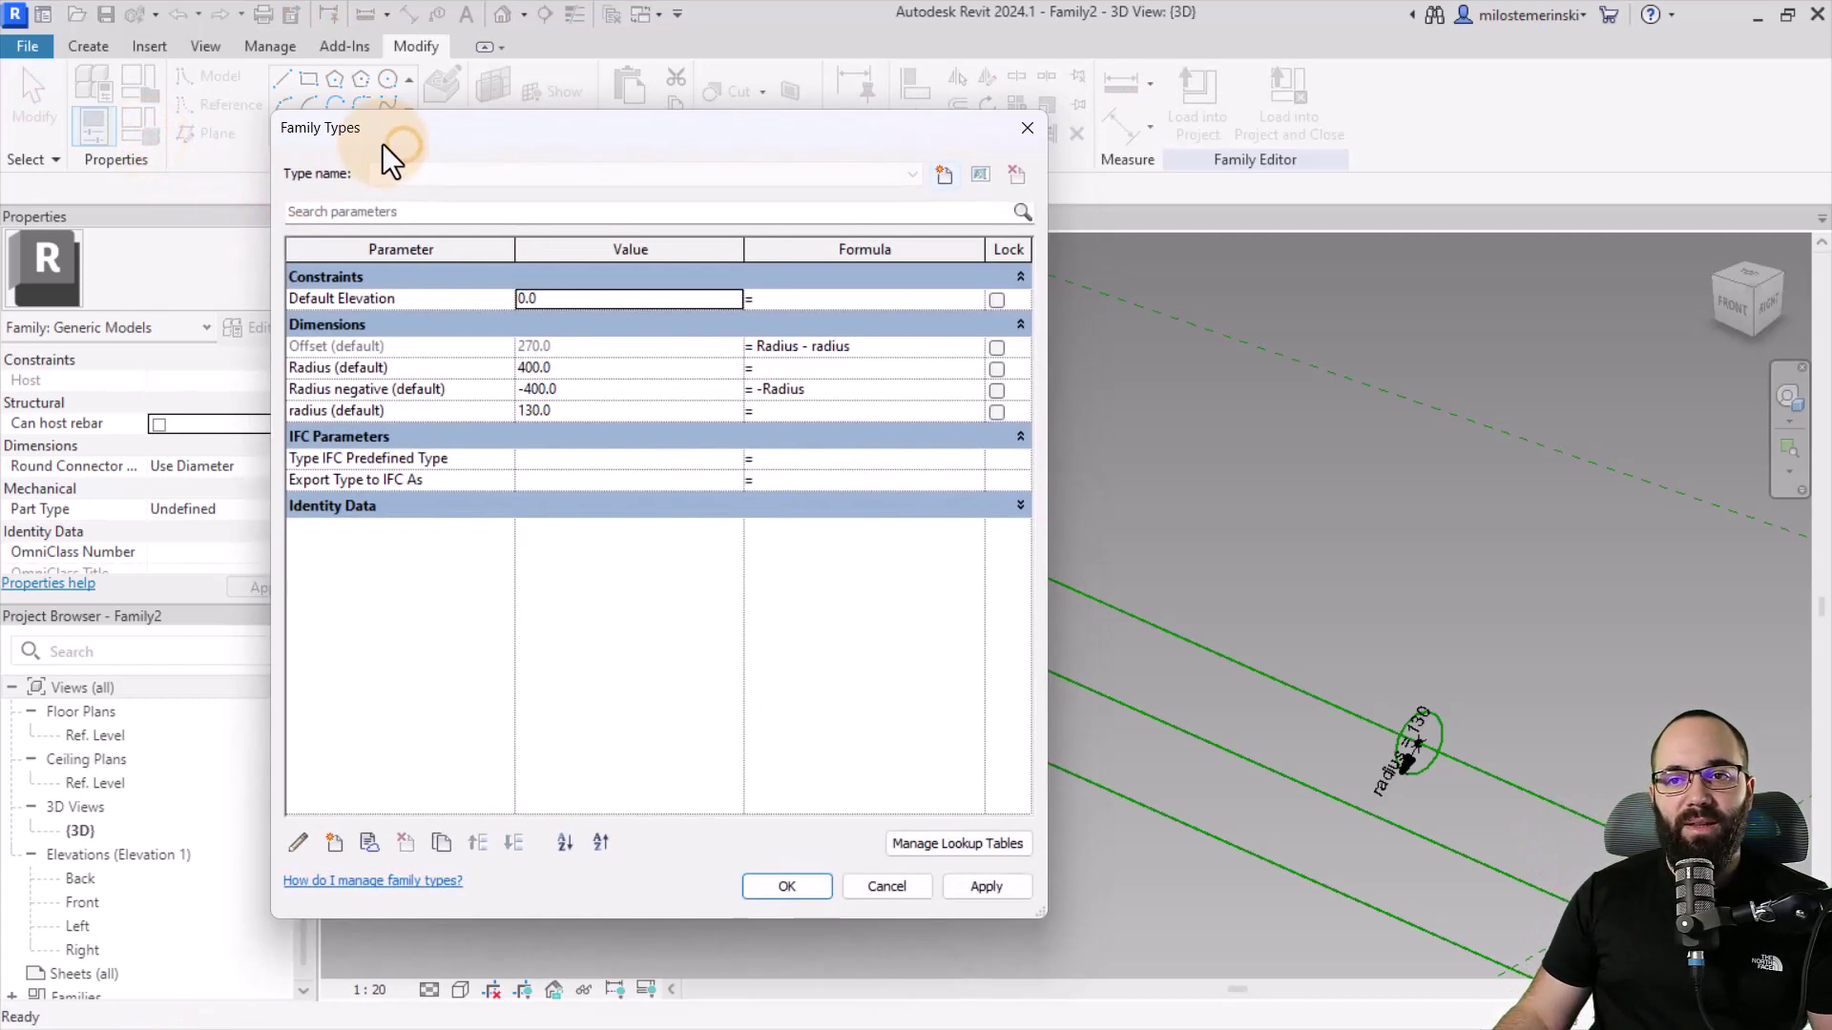
pyautogui.click(785, 411)
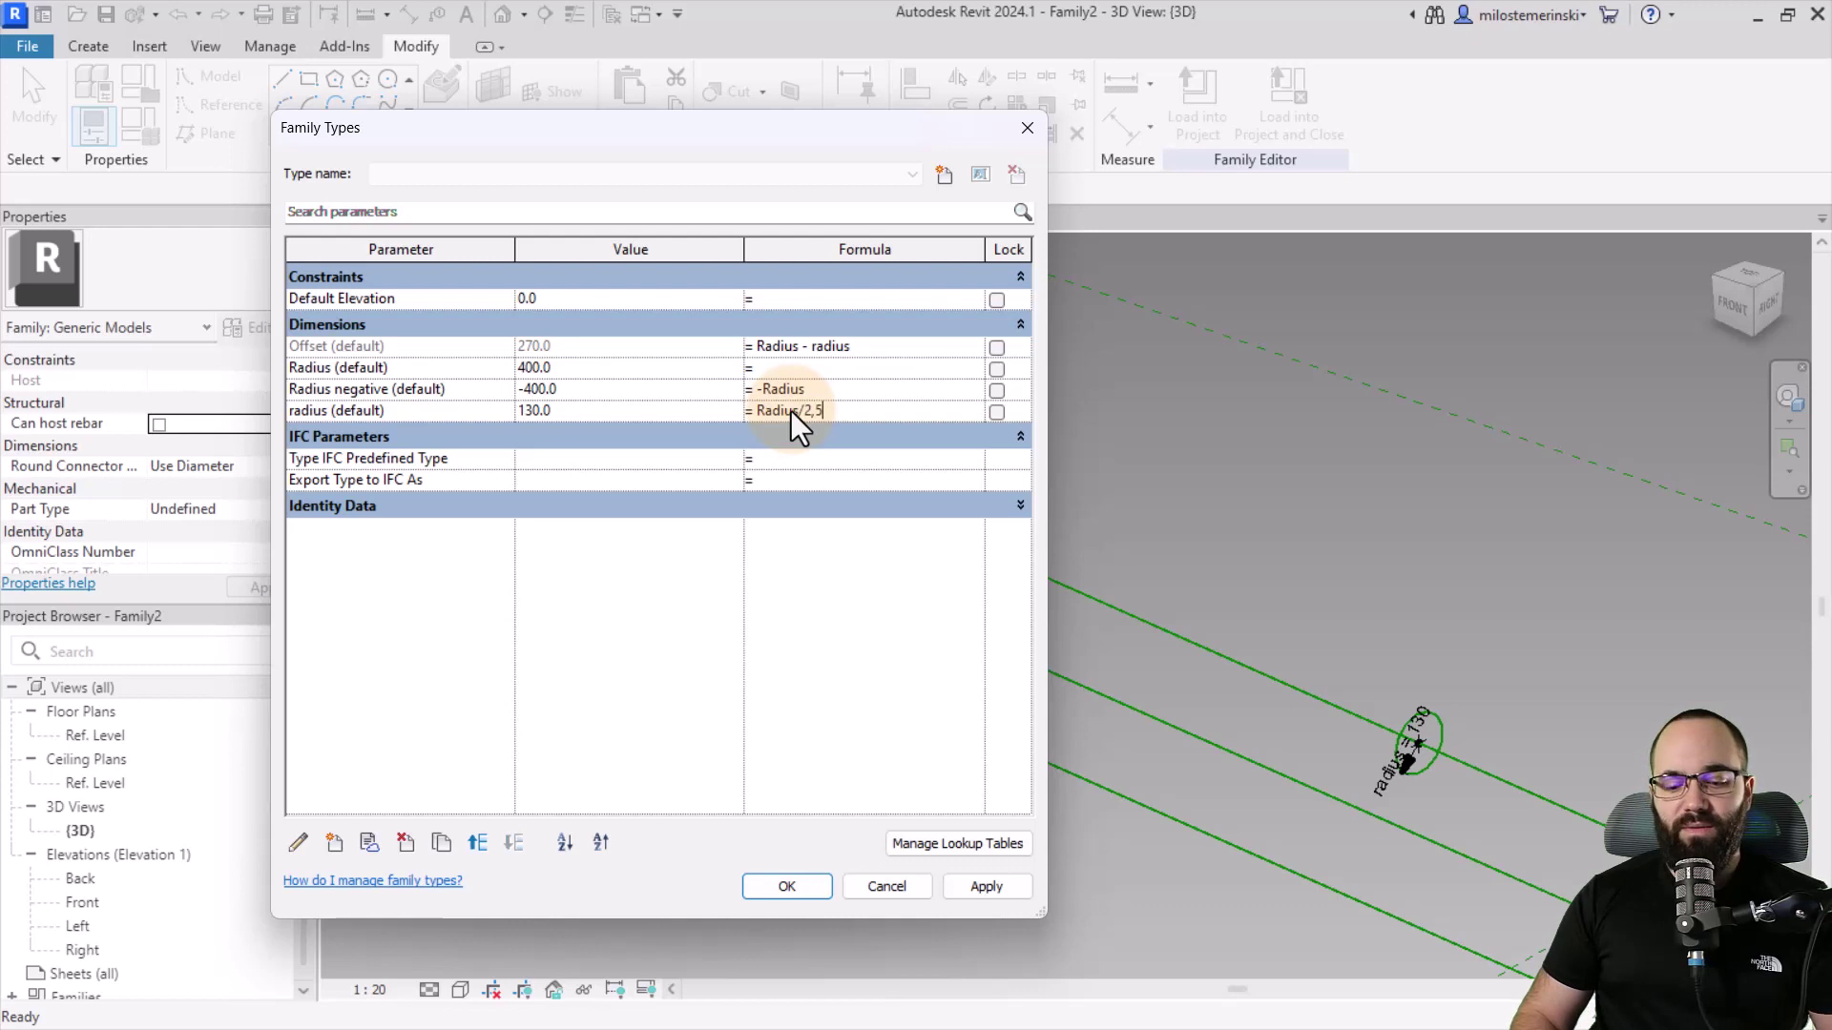
pyautogui.write('Radius/2.')
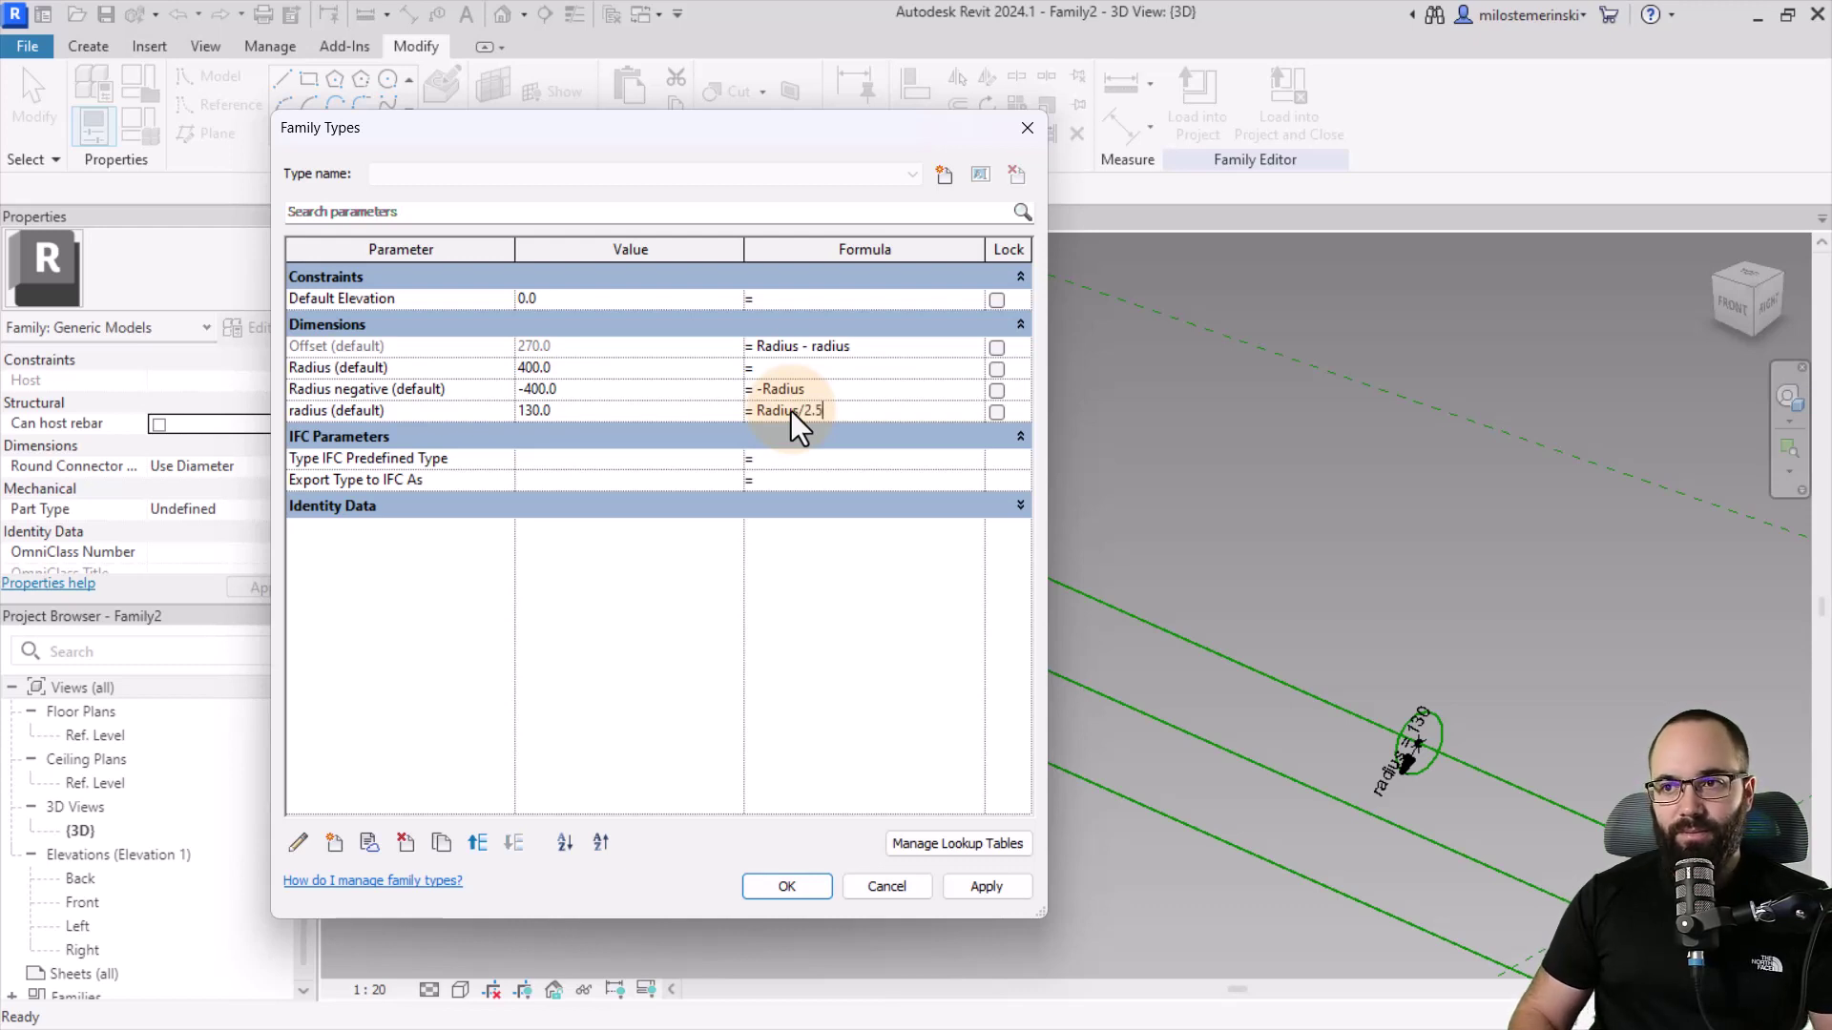
pyautogui.write('5')
pyautogui.click(963, 891)
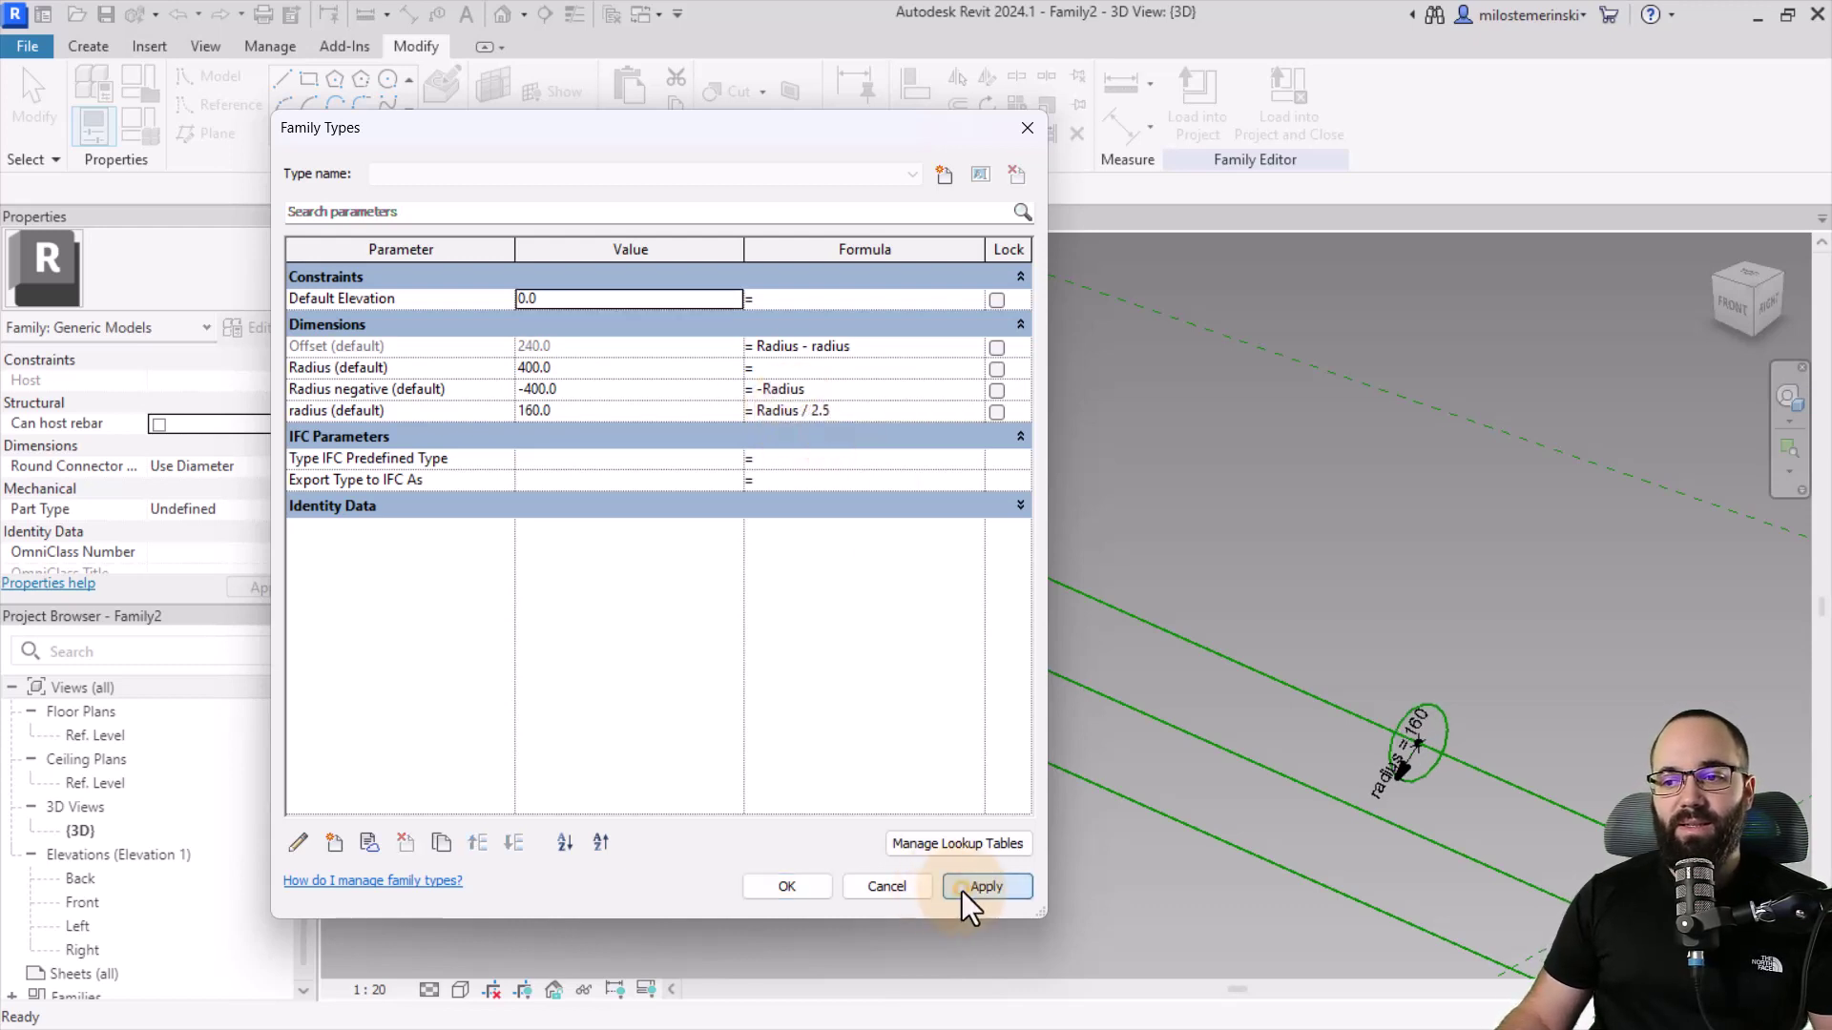
pyautogui.click(783, 888)
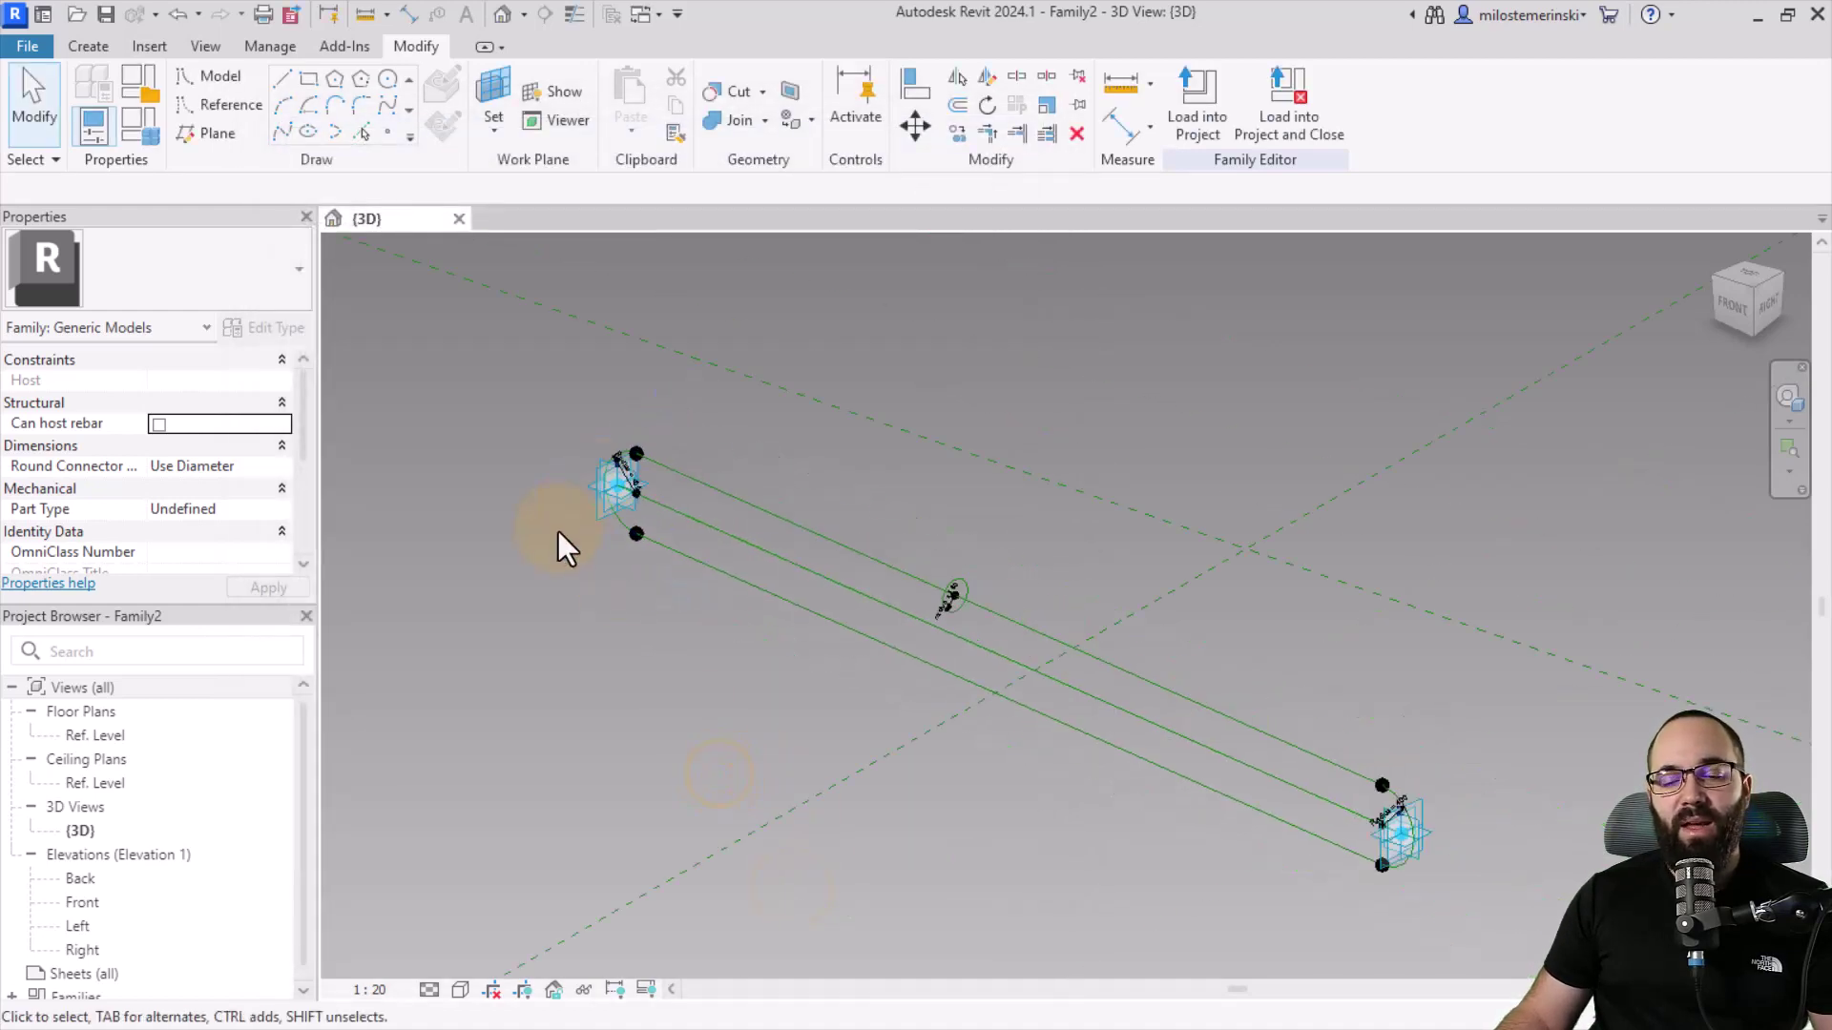
# Step: Move adaptive point 1 to a different position to flex the reference-line outline
pyautogui.scroll(-3, 559, 533)
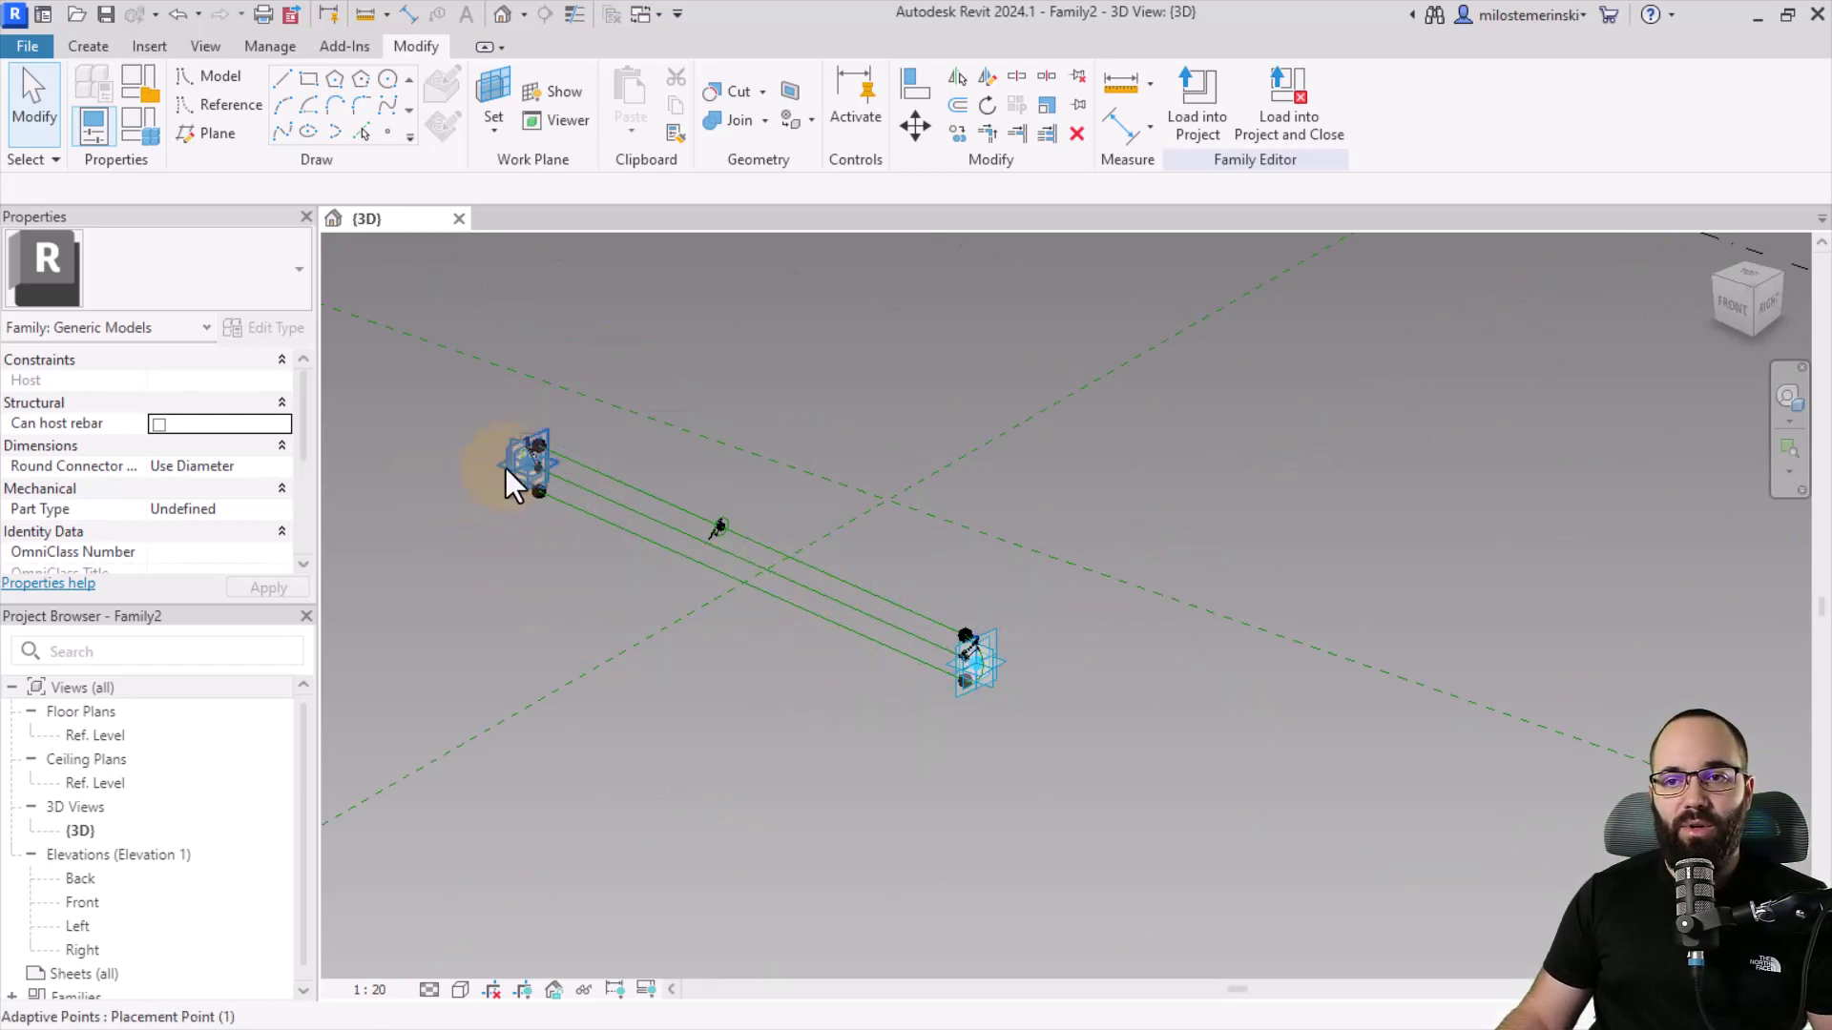
pyautogui.scroll(3, 456, 433)
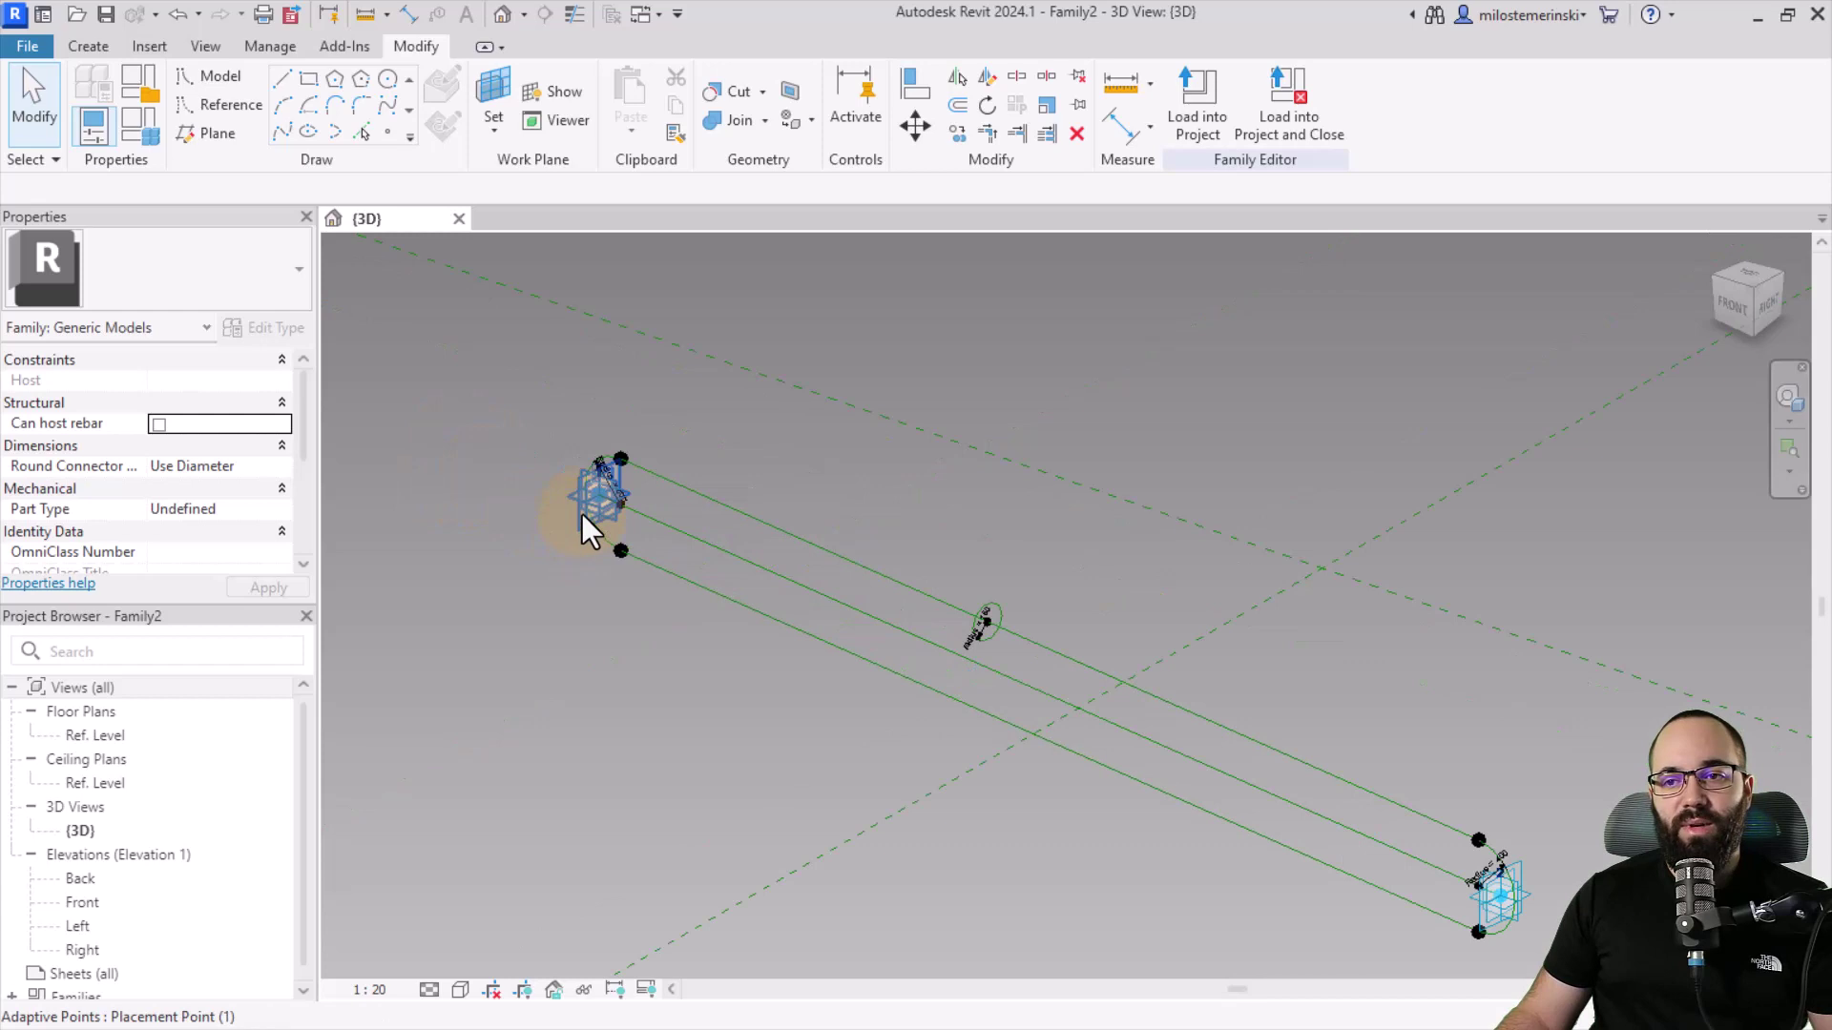
pyautogui.moveTo(582, 515); pyautogui.dragTo(820, 638)
pyautogui.click(736, 722)
pyautogui.scroll(-2, 684, 654)
pyautogui.moveTo(684, 655); pyautogui.dragTo(531, 584, button='middle')
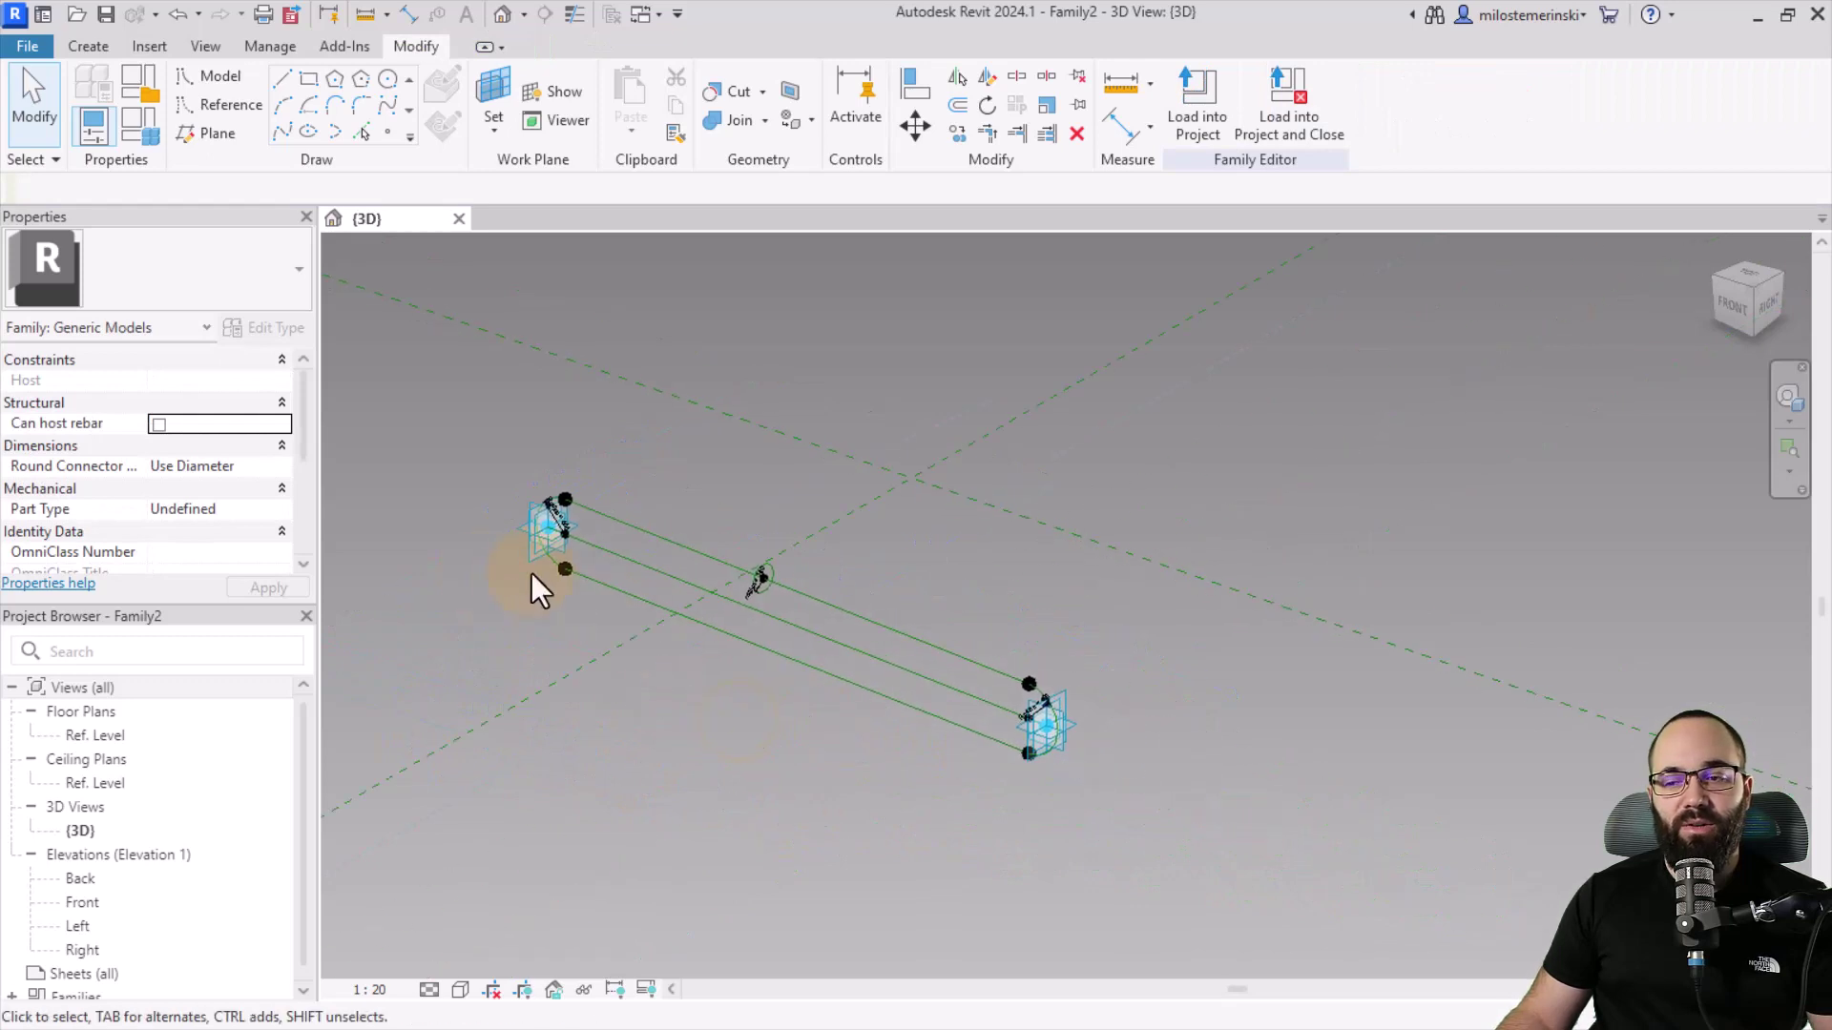
pyautogui.scroll(1, 527, 554)
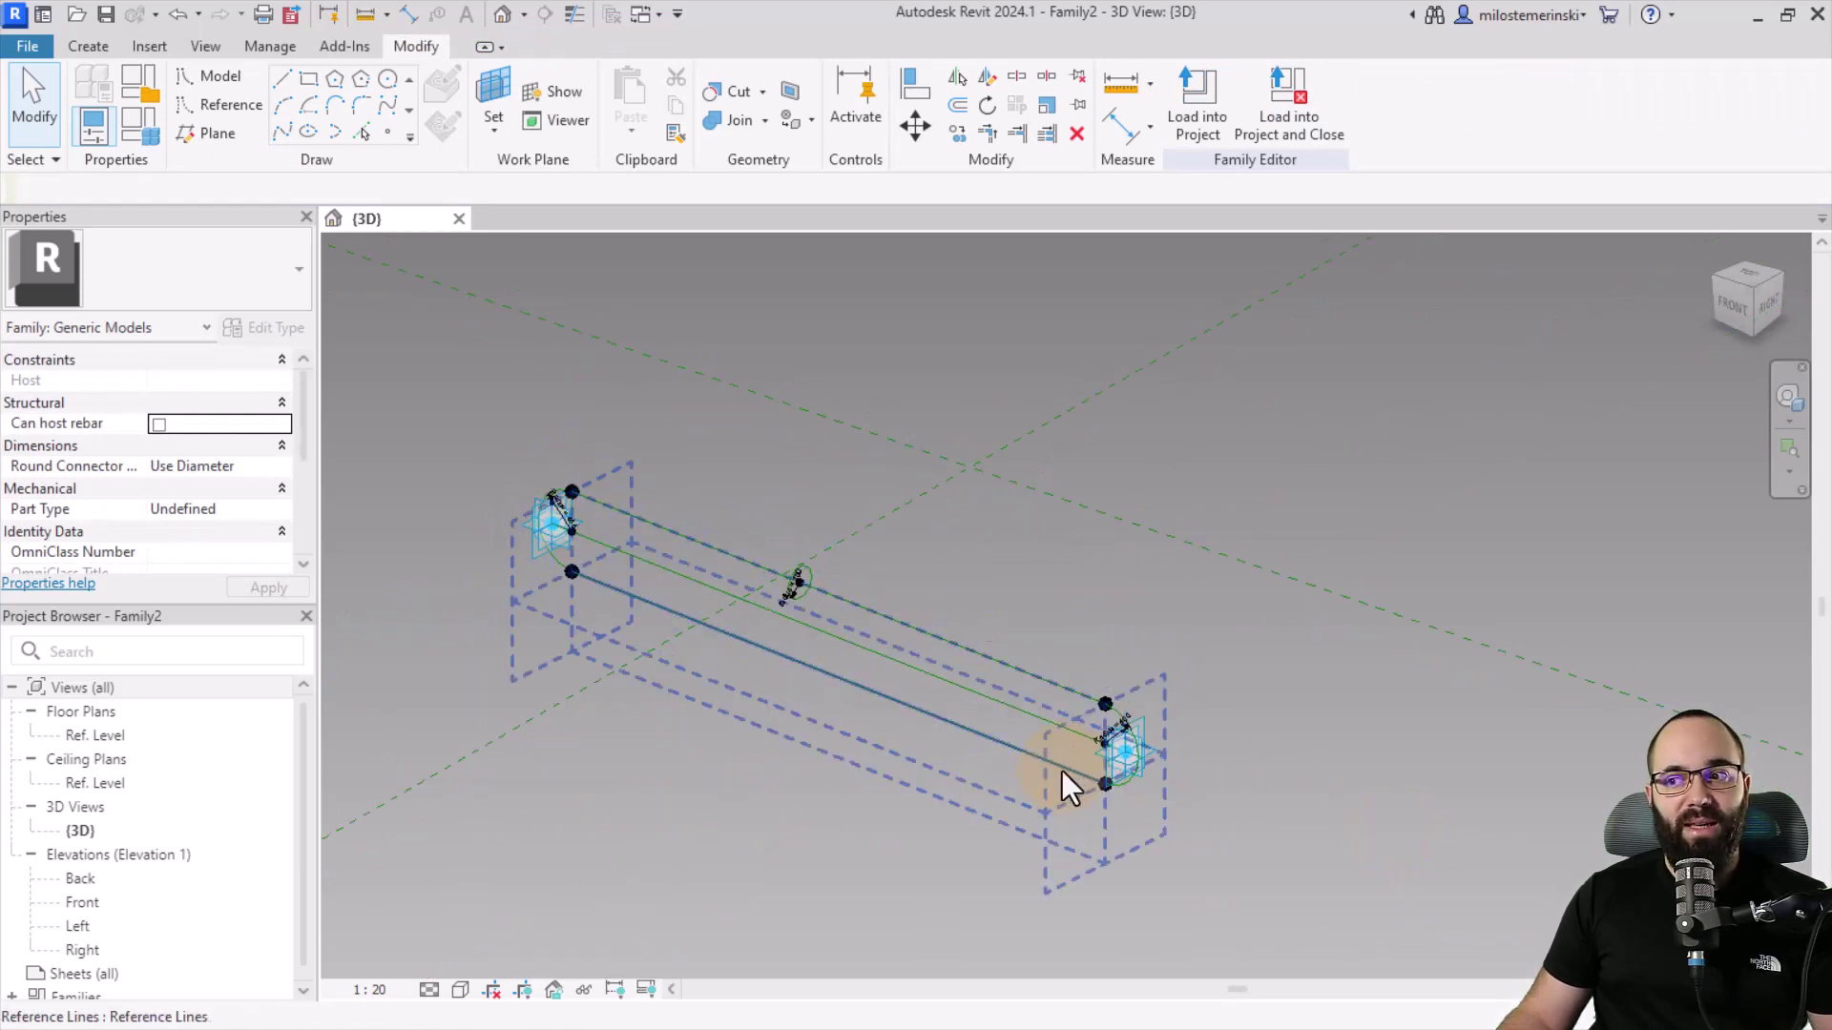
# Step: Set the work plane to the horizontal plane of the central reference line between the two adaptive points
pyautogui.click(495, 88)
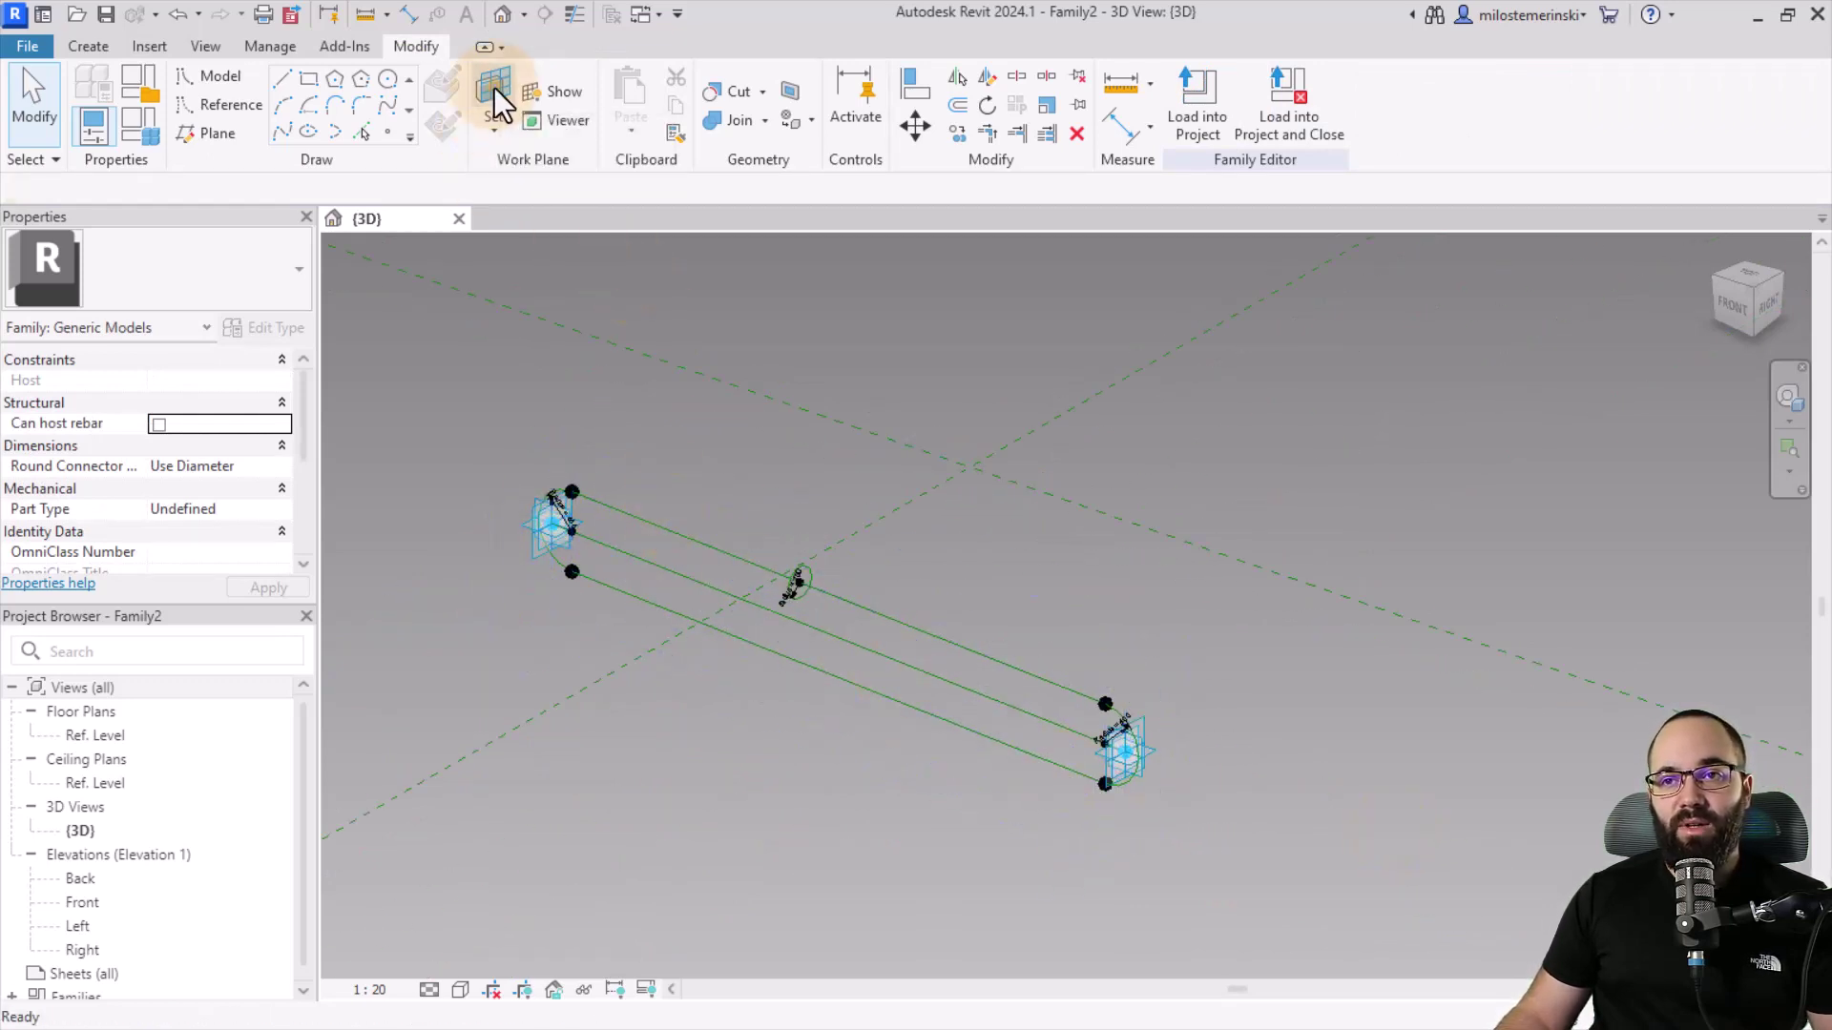
pyautogui.scroll(3, 614, 554)
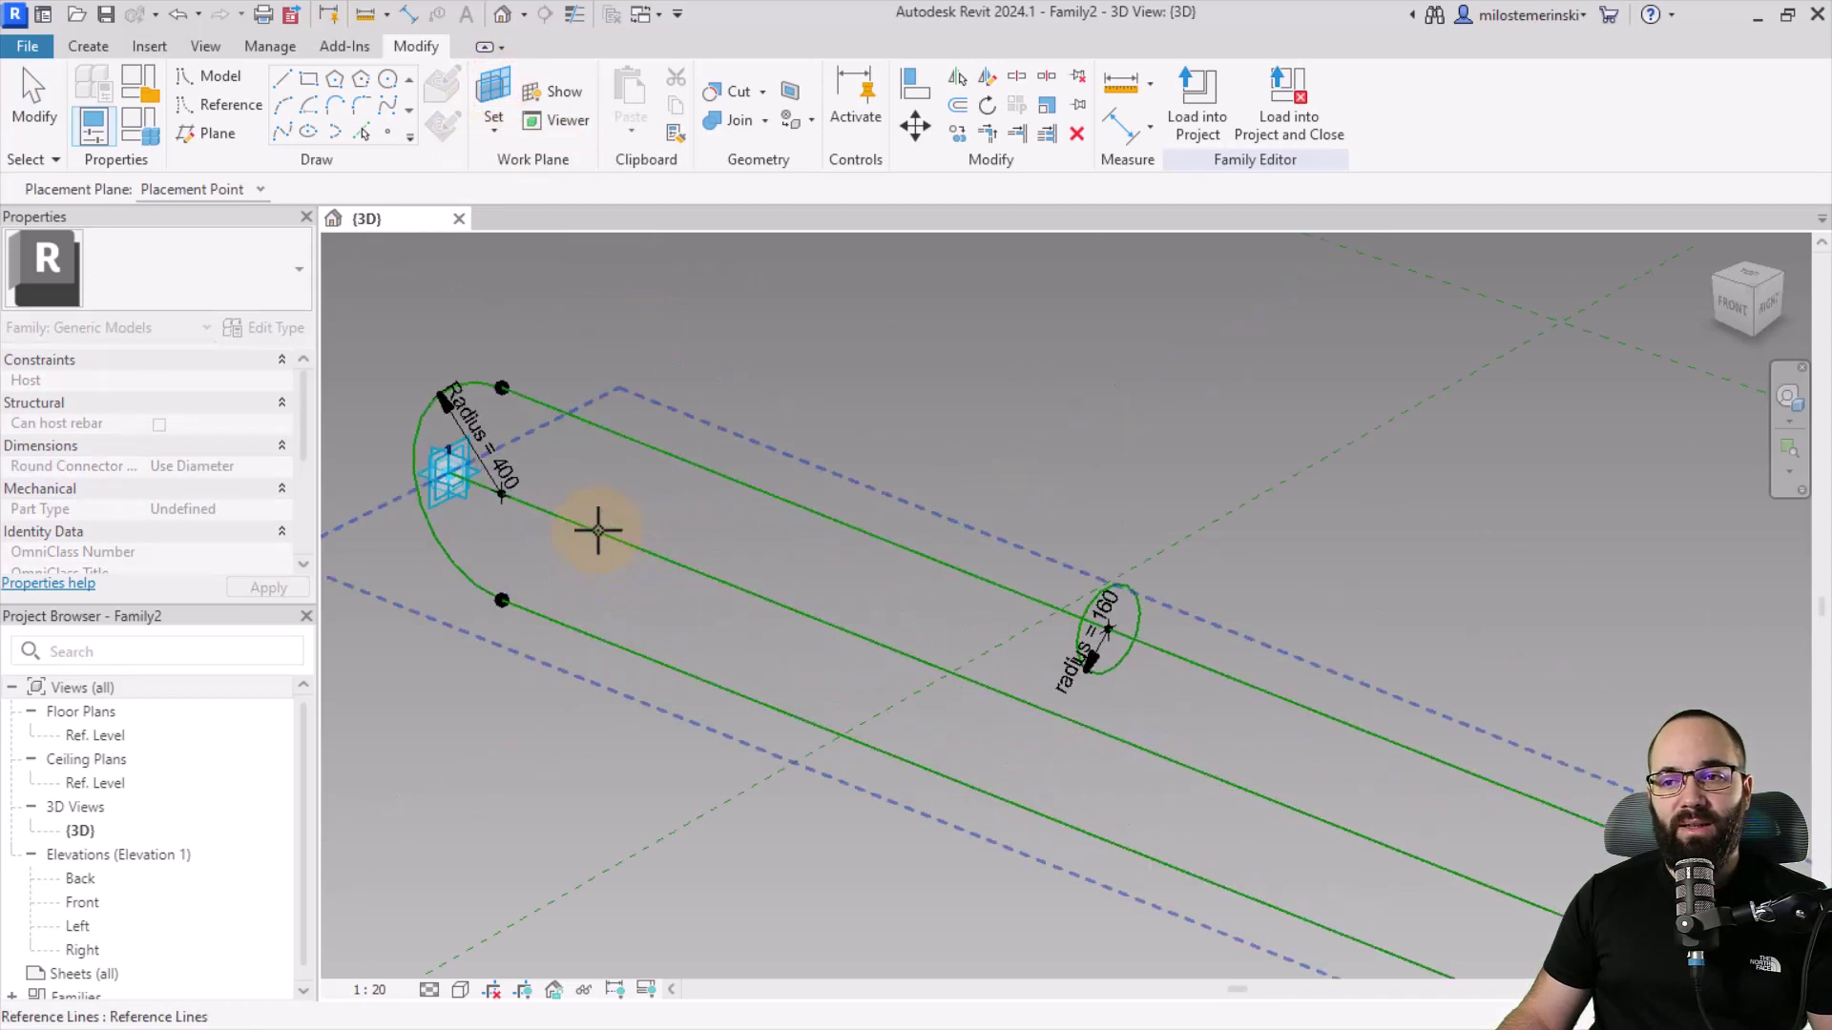
pyautogui.scroll(-2, 597, 526)
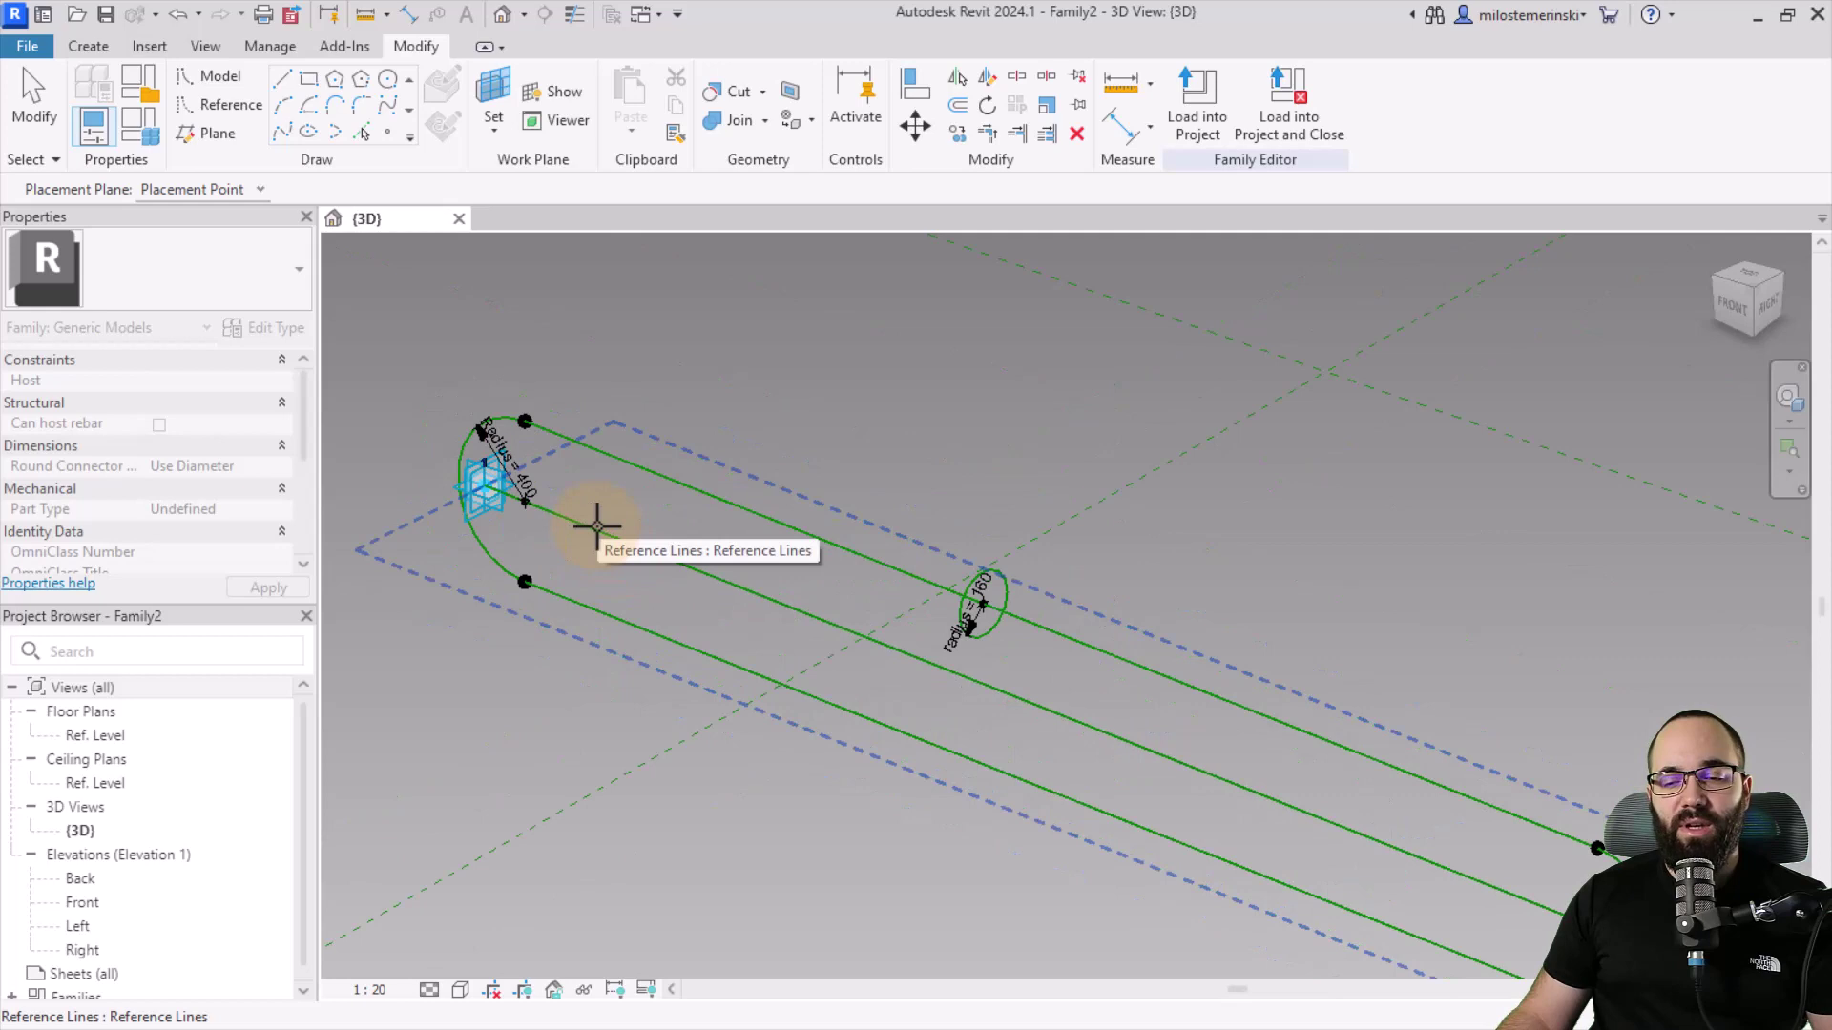
pyautogui.click(597, 527)
pyautogui.scroll(-2, 601, 549)
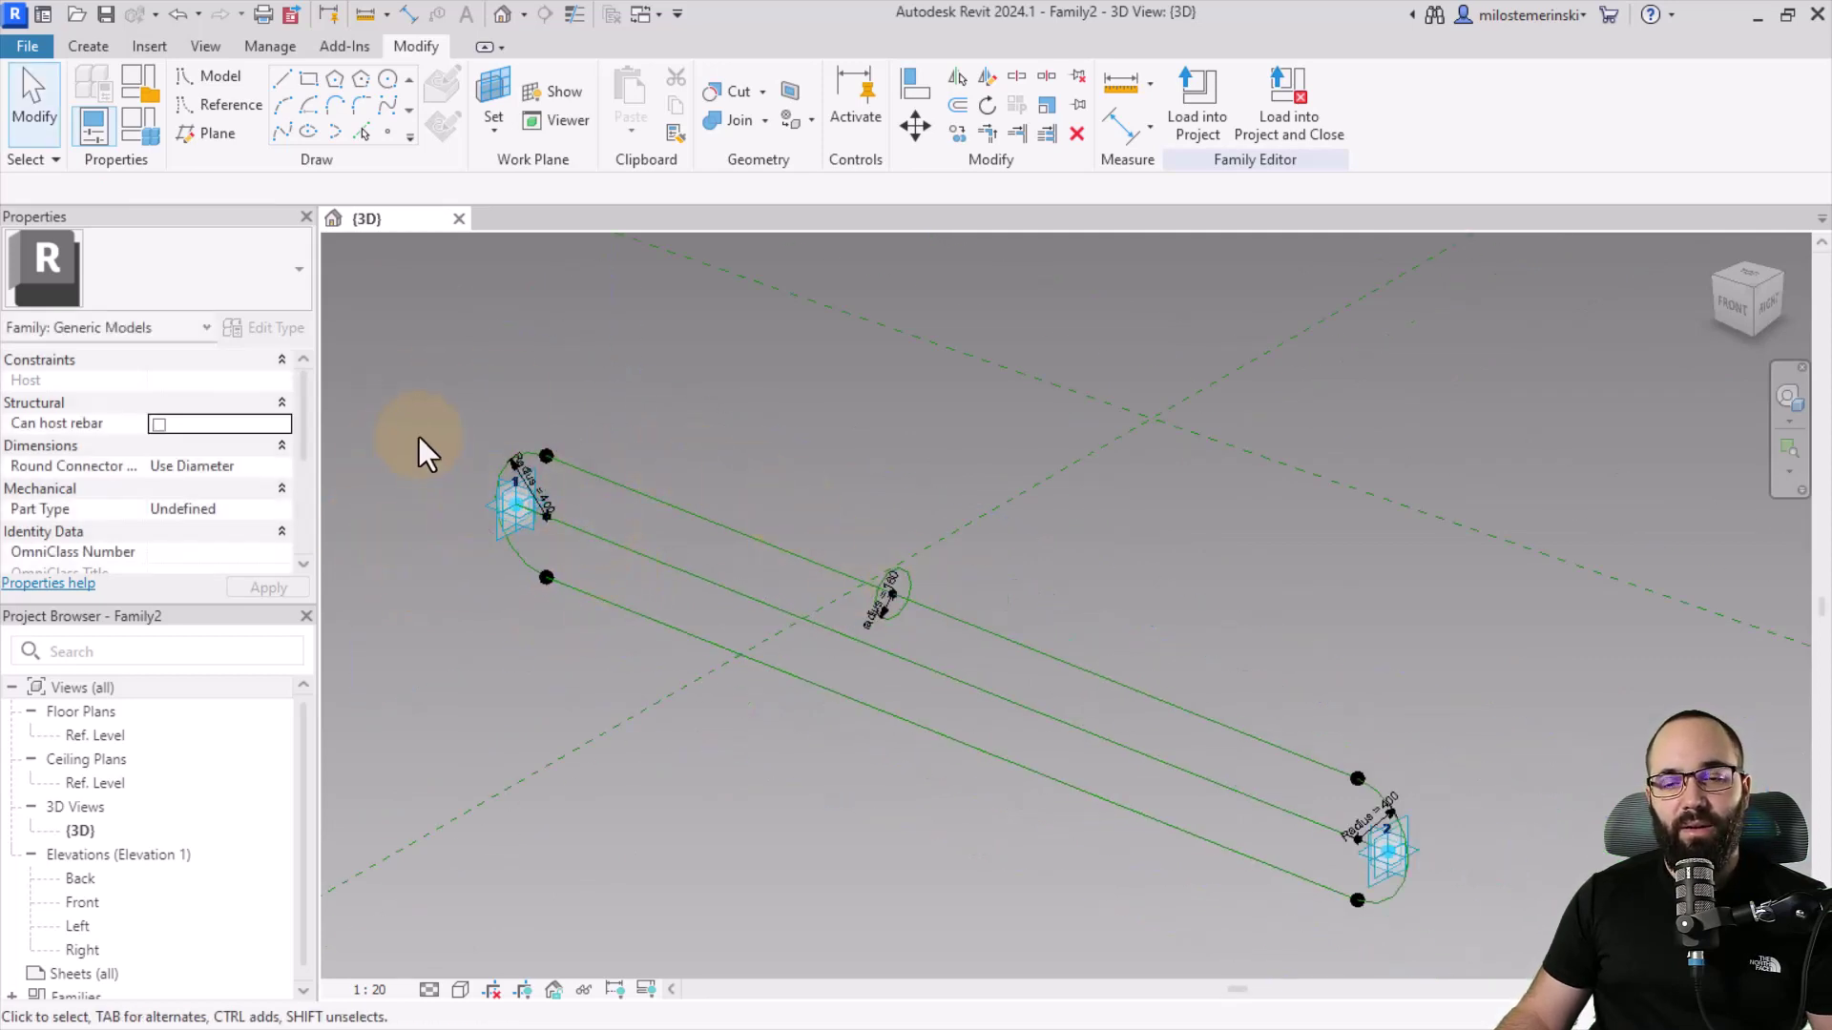
# Step: Place an aligned dimension between adaptive points 1 and 2, set off beside the outline, and select it
pyautogui.click(412, 15)
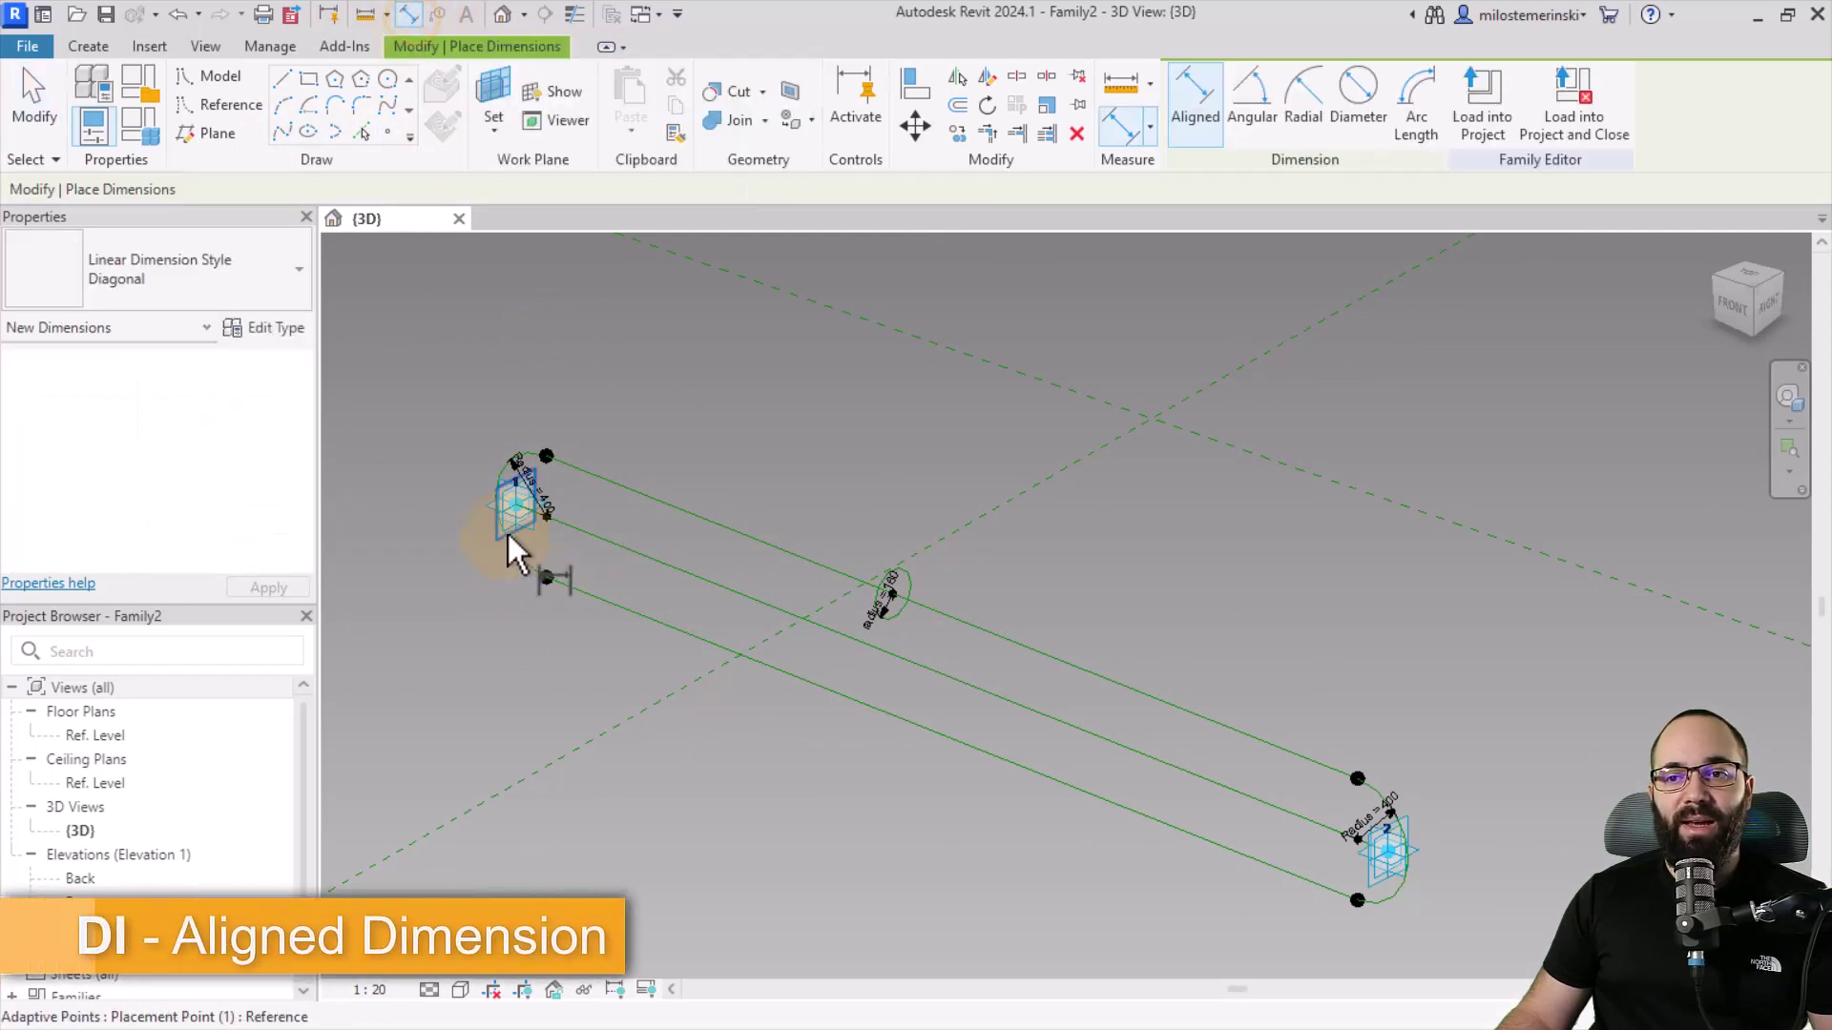
pyautogui.scroll(3, 524, 470)
pyautogui.scroll(-5, 529, 460)
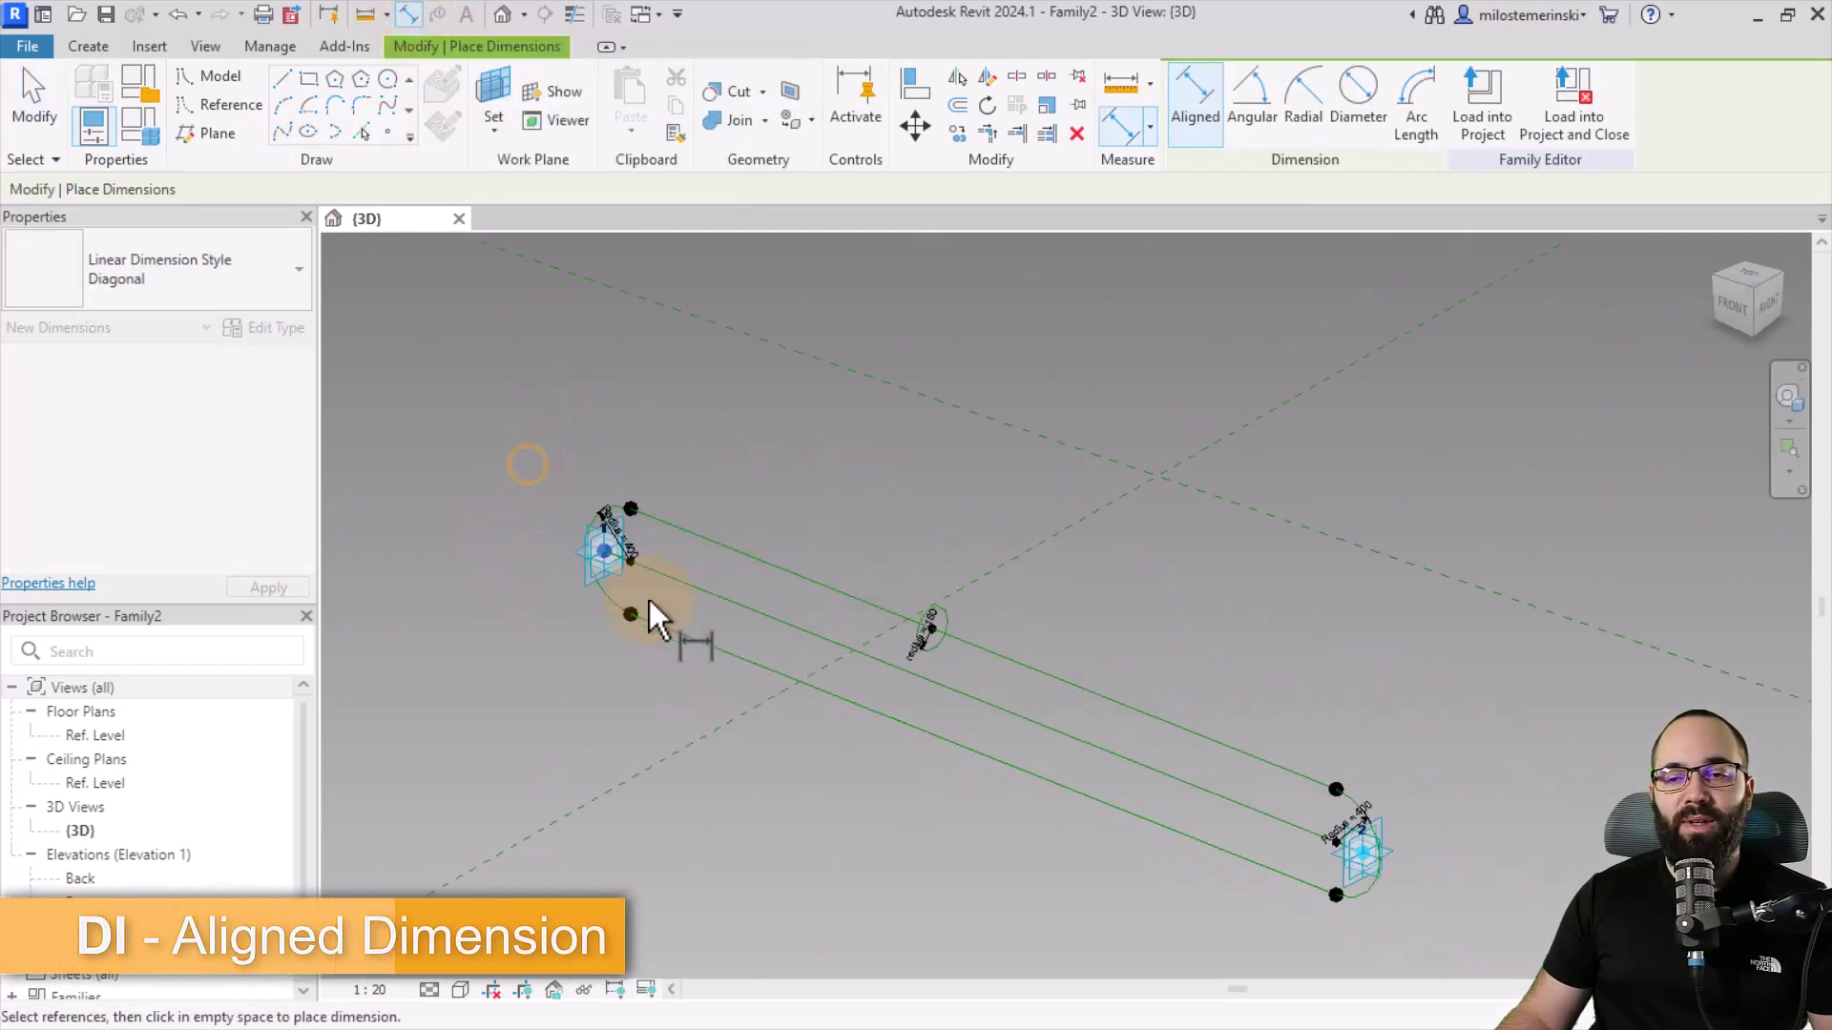
pyautogui.moveTo(1069, 792); pyautogui.dragTo(450, 524, button='middle')
pyautogui.scroll(5, 762, 590)
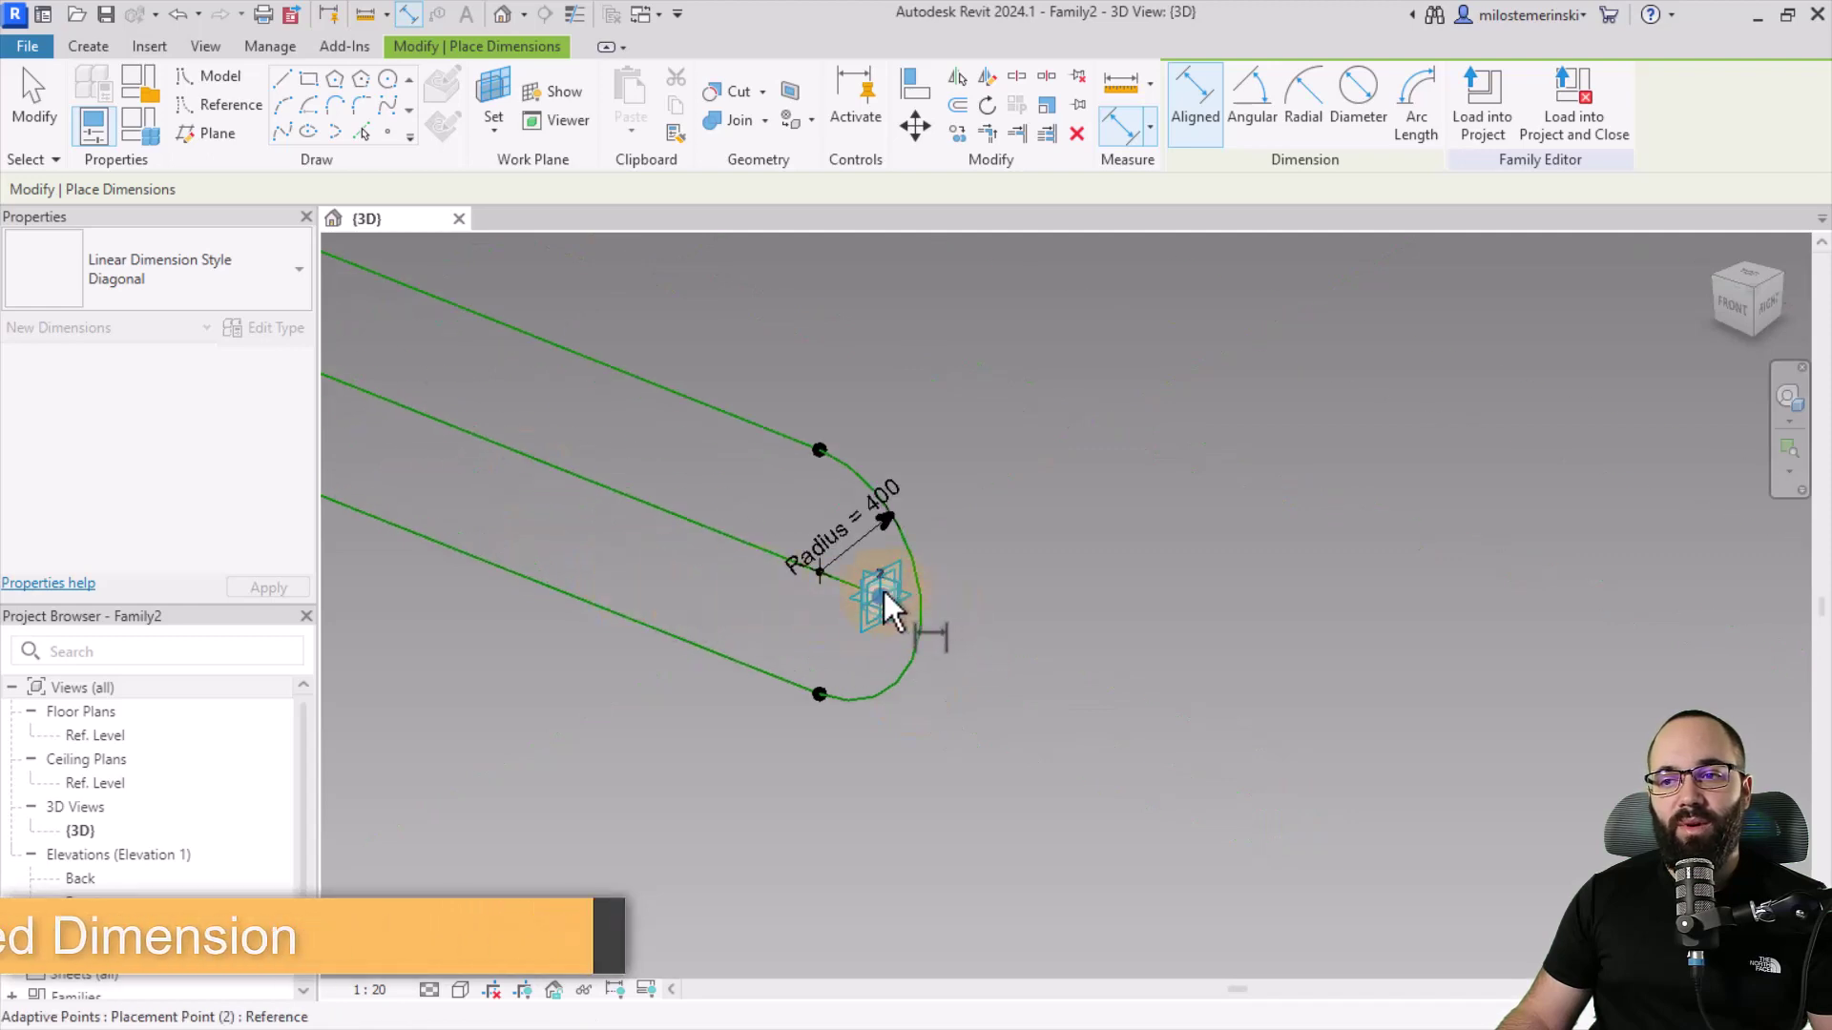
pyautogui.scroll(-6, 924, 639)
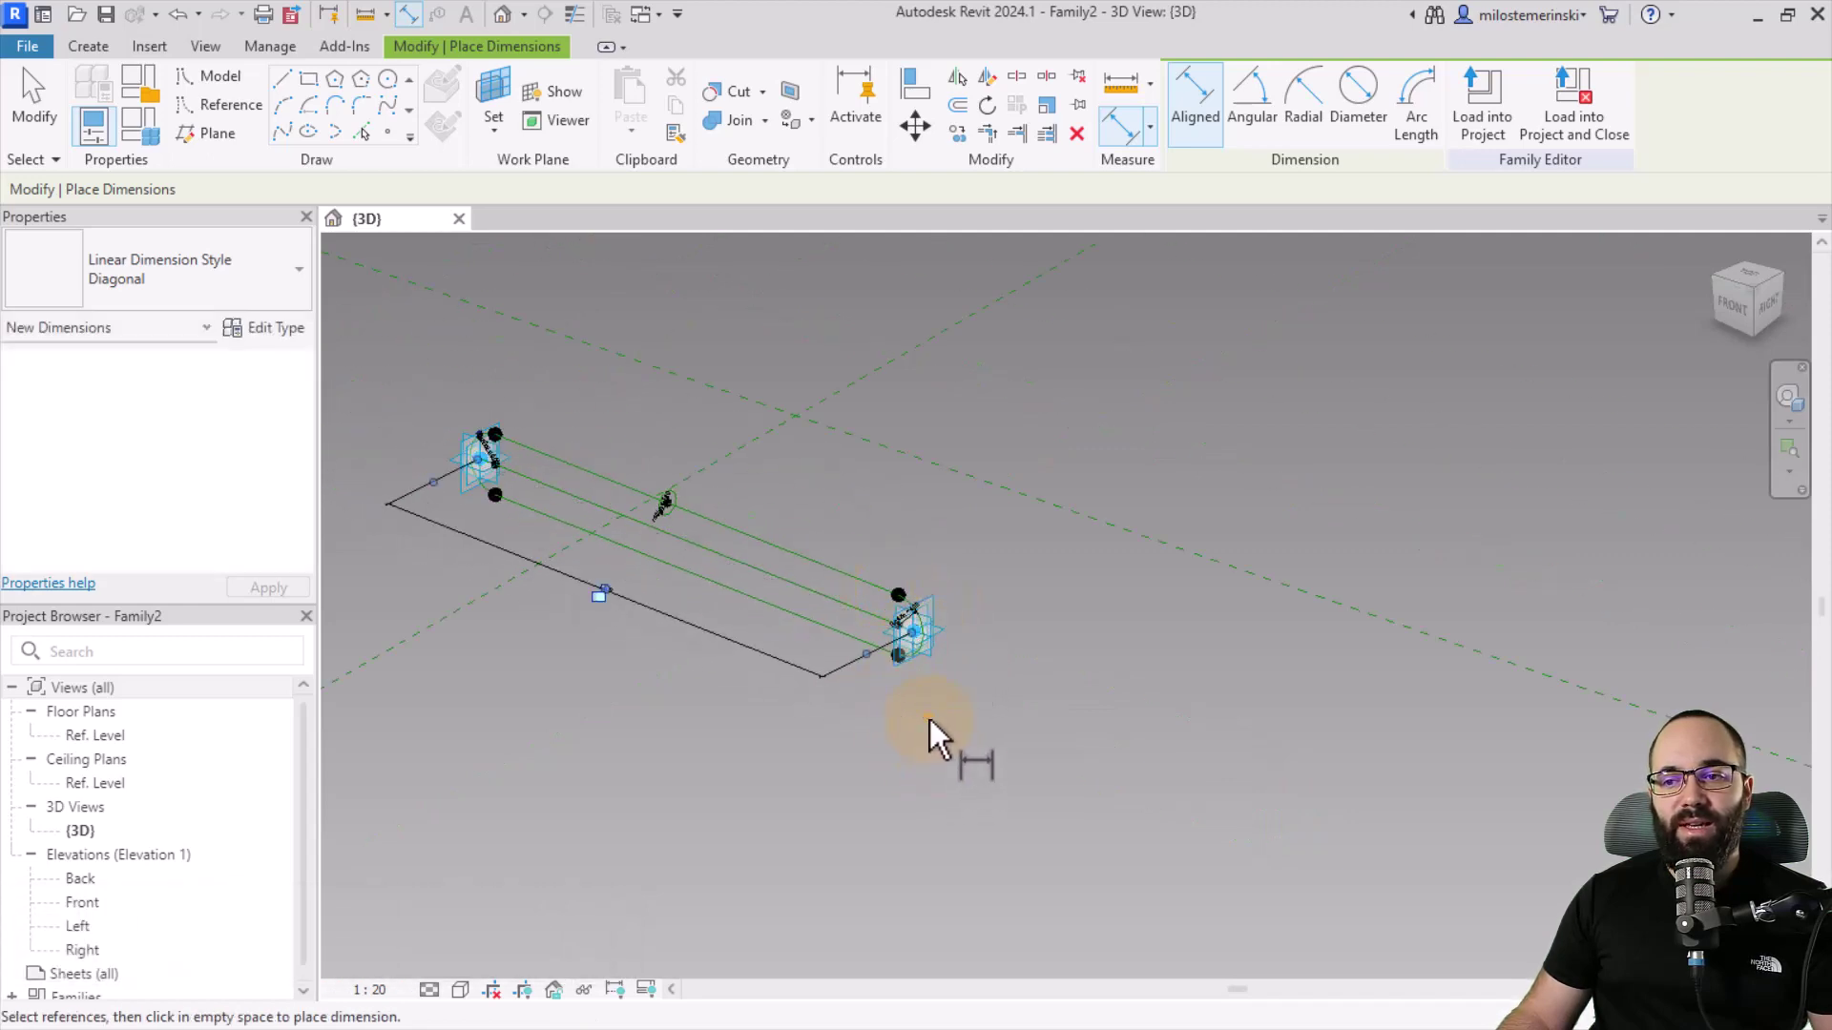
pyautogui.press('Escape')
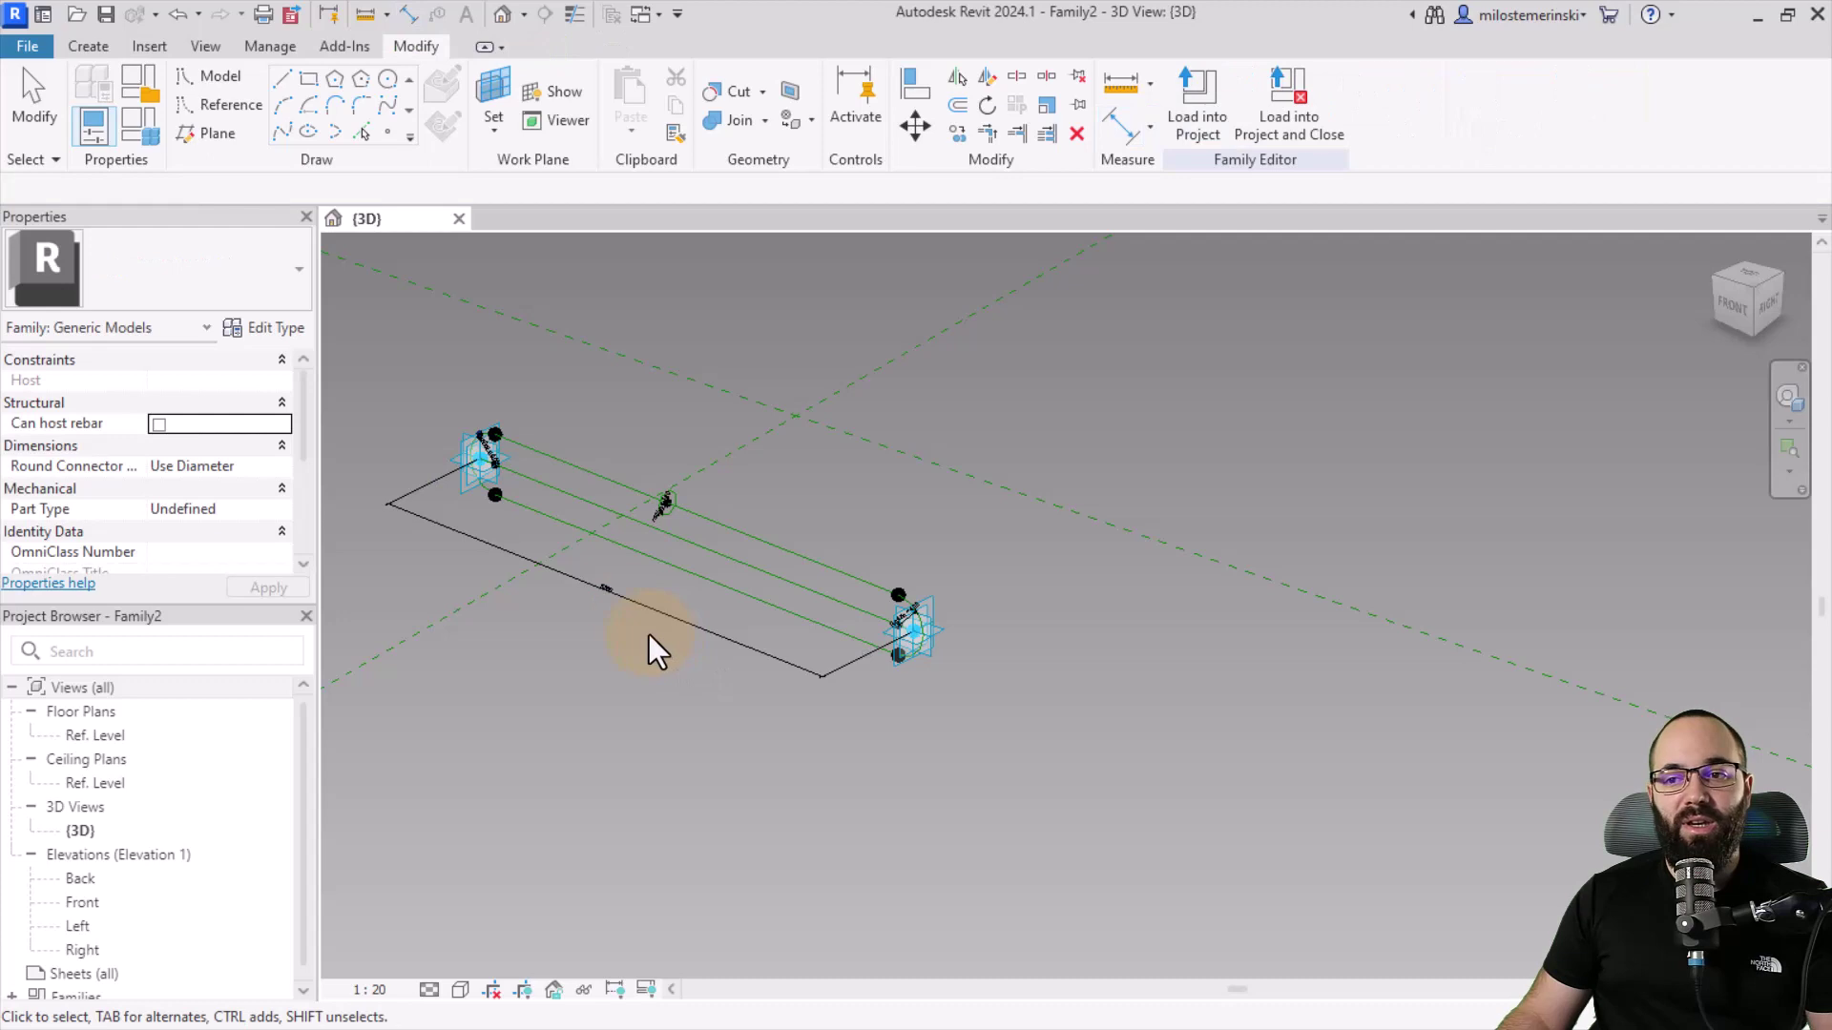
pyautogui.click(622, 600)
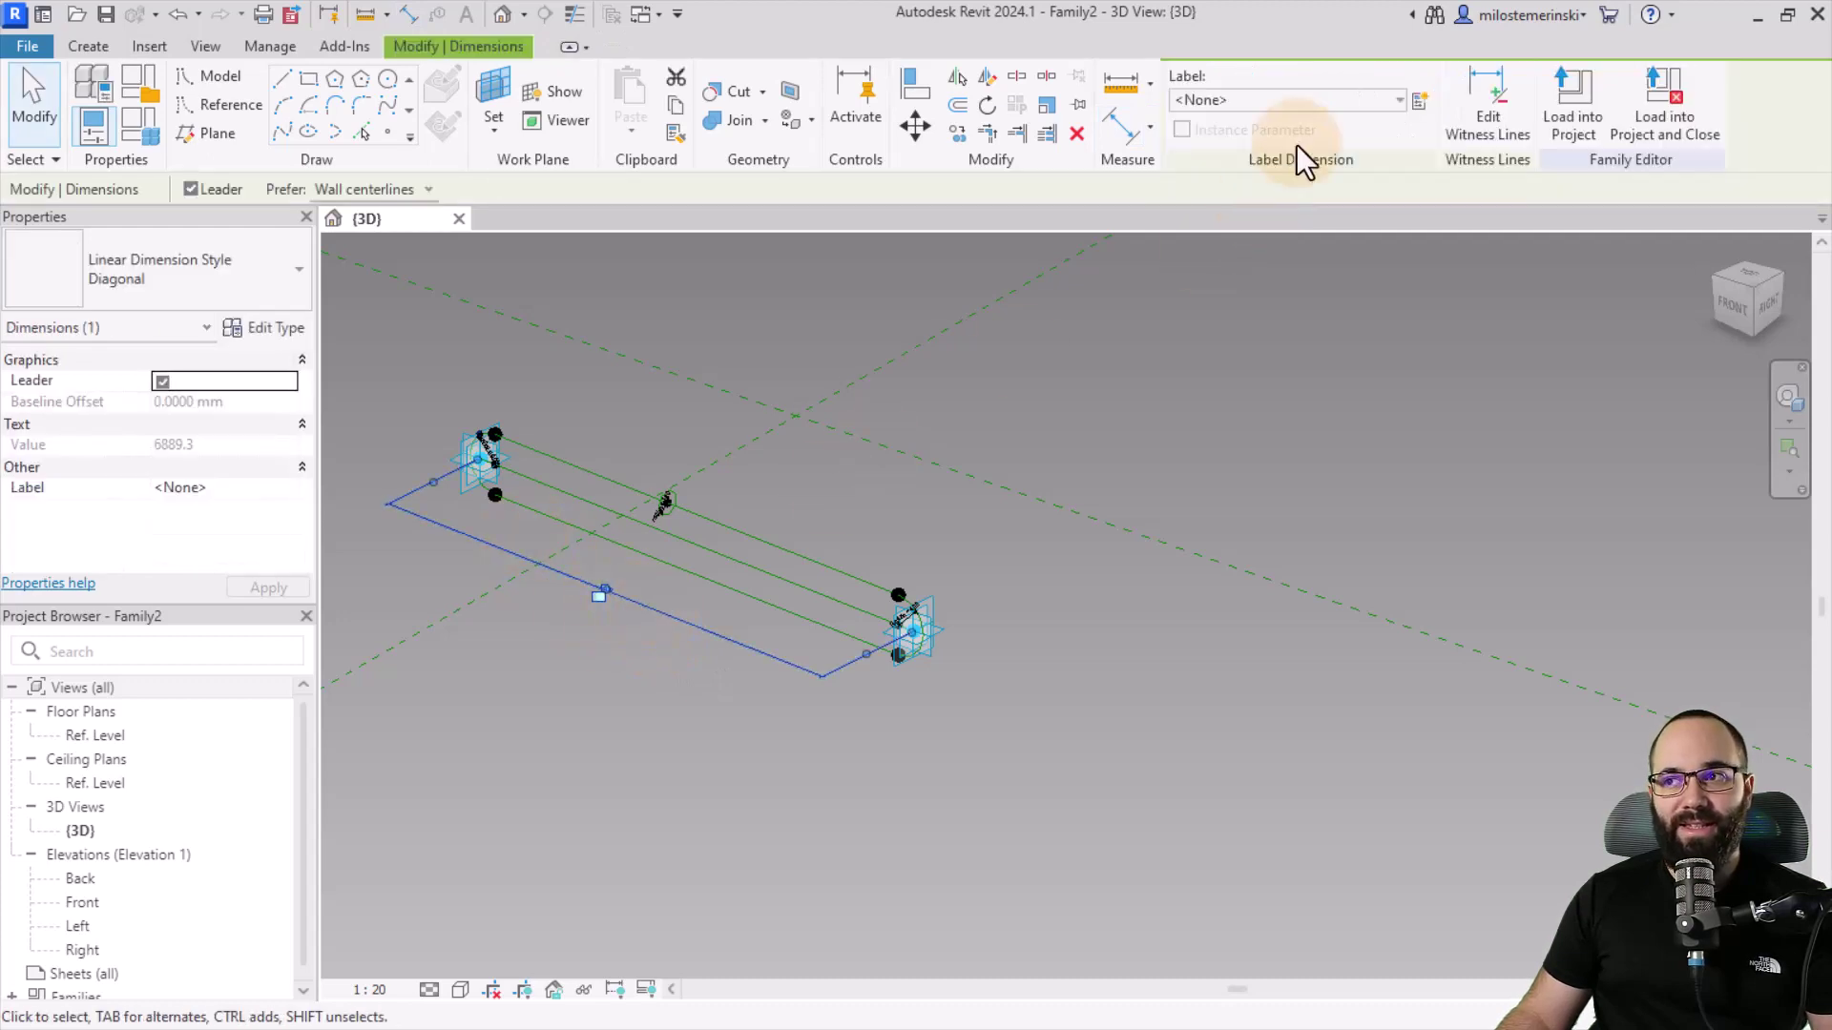
# Step: Label the dimension between the two adaptive points with a new instance reporting parameter named Legth
pyautogui.click(1419, 102)
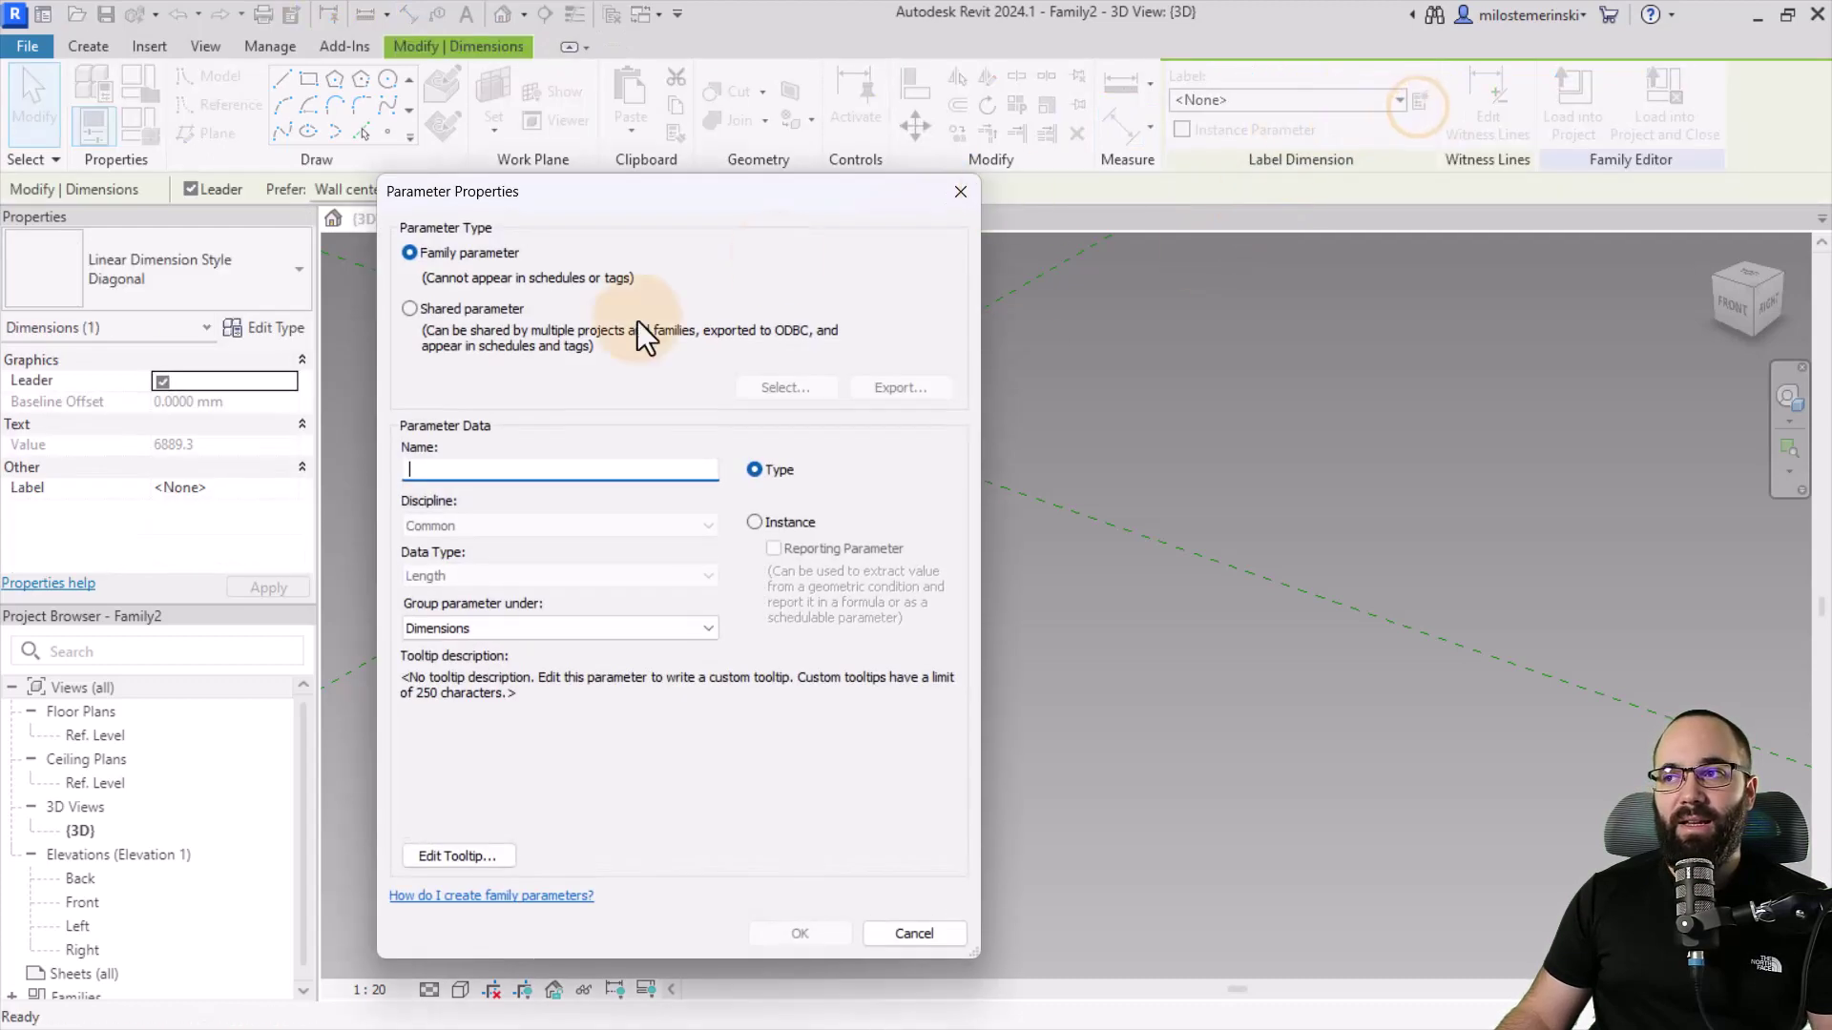
pyautogui.click(757, 522)
pyautogui.click(505, 471)
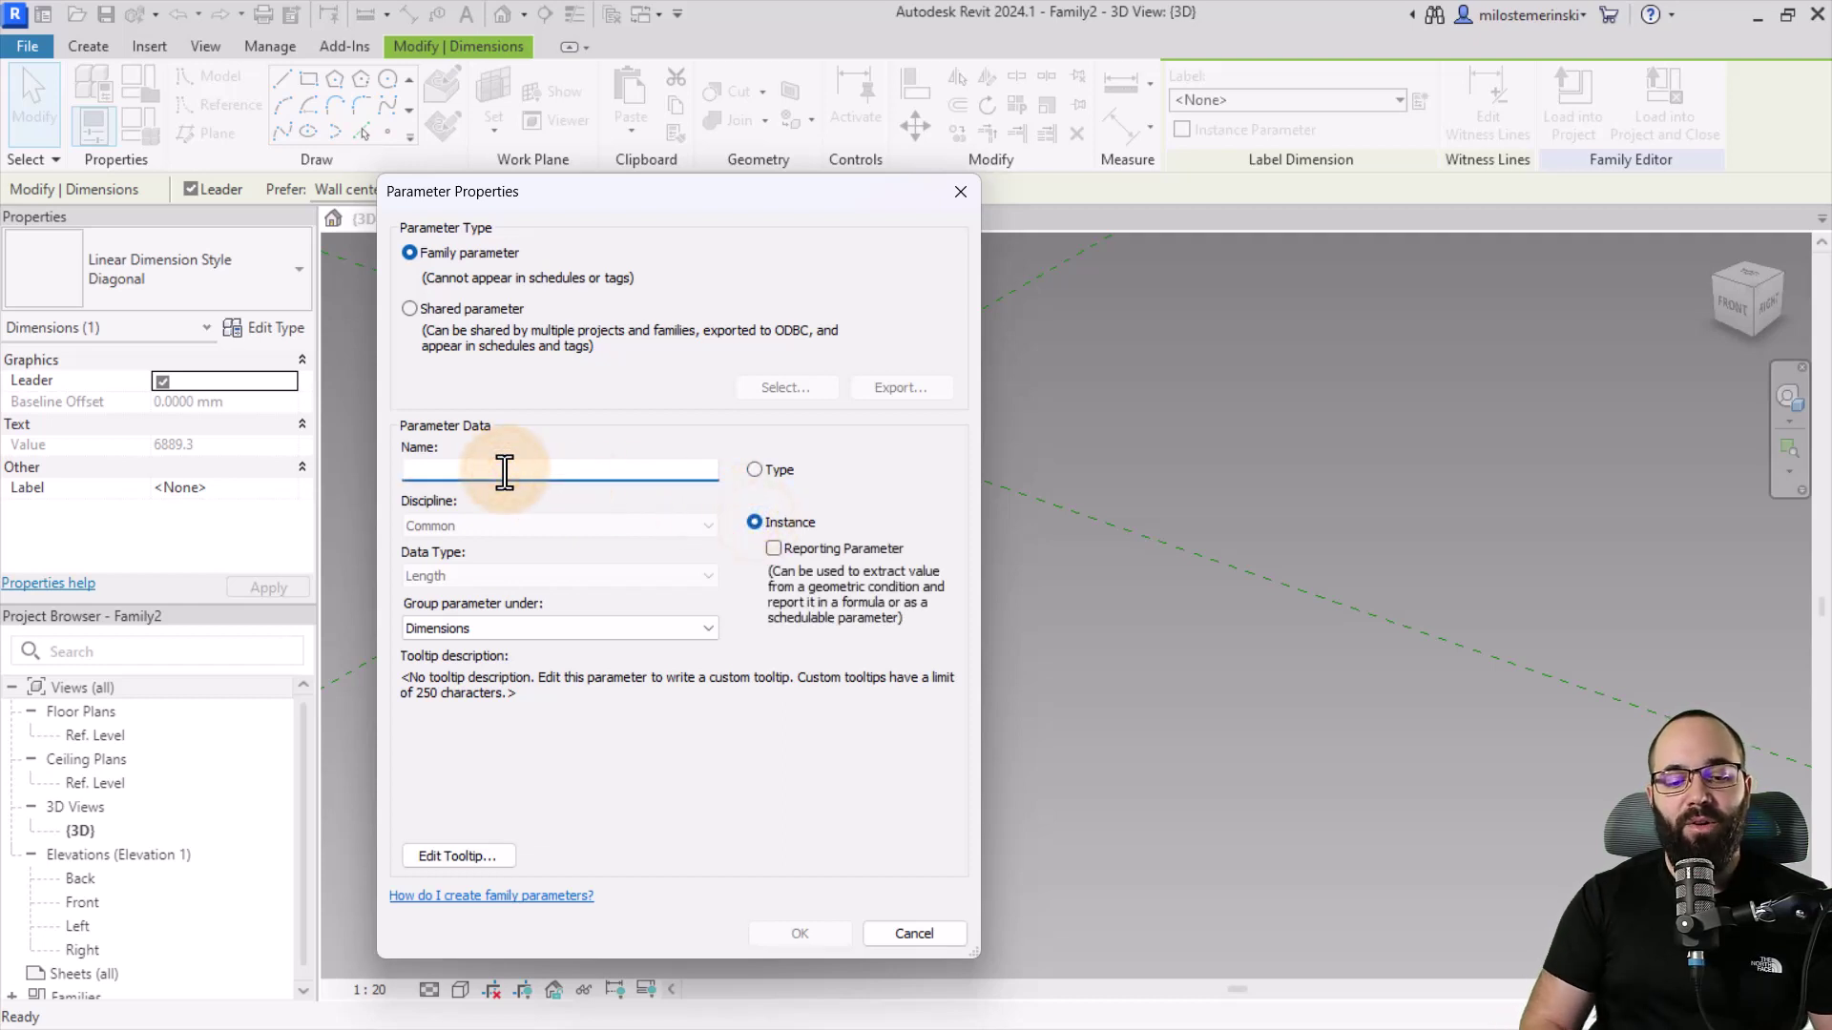
pyautogui.write('Legth')
pyautogui.click(772, 549)
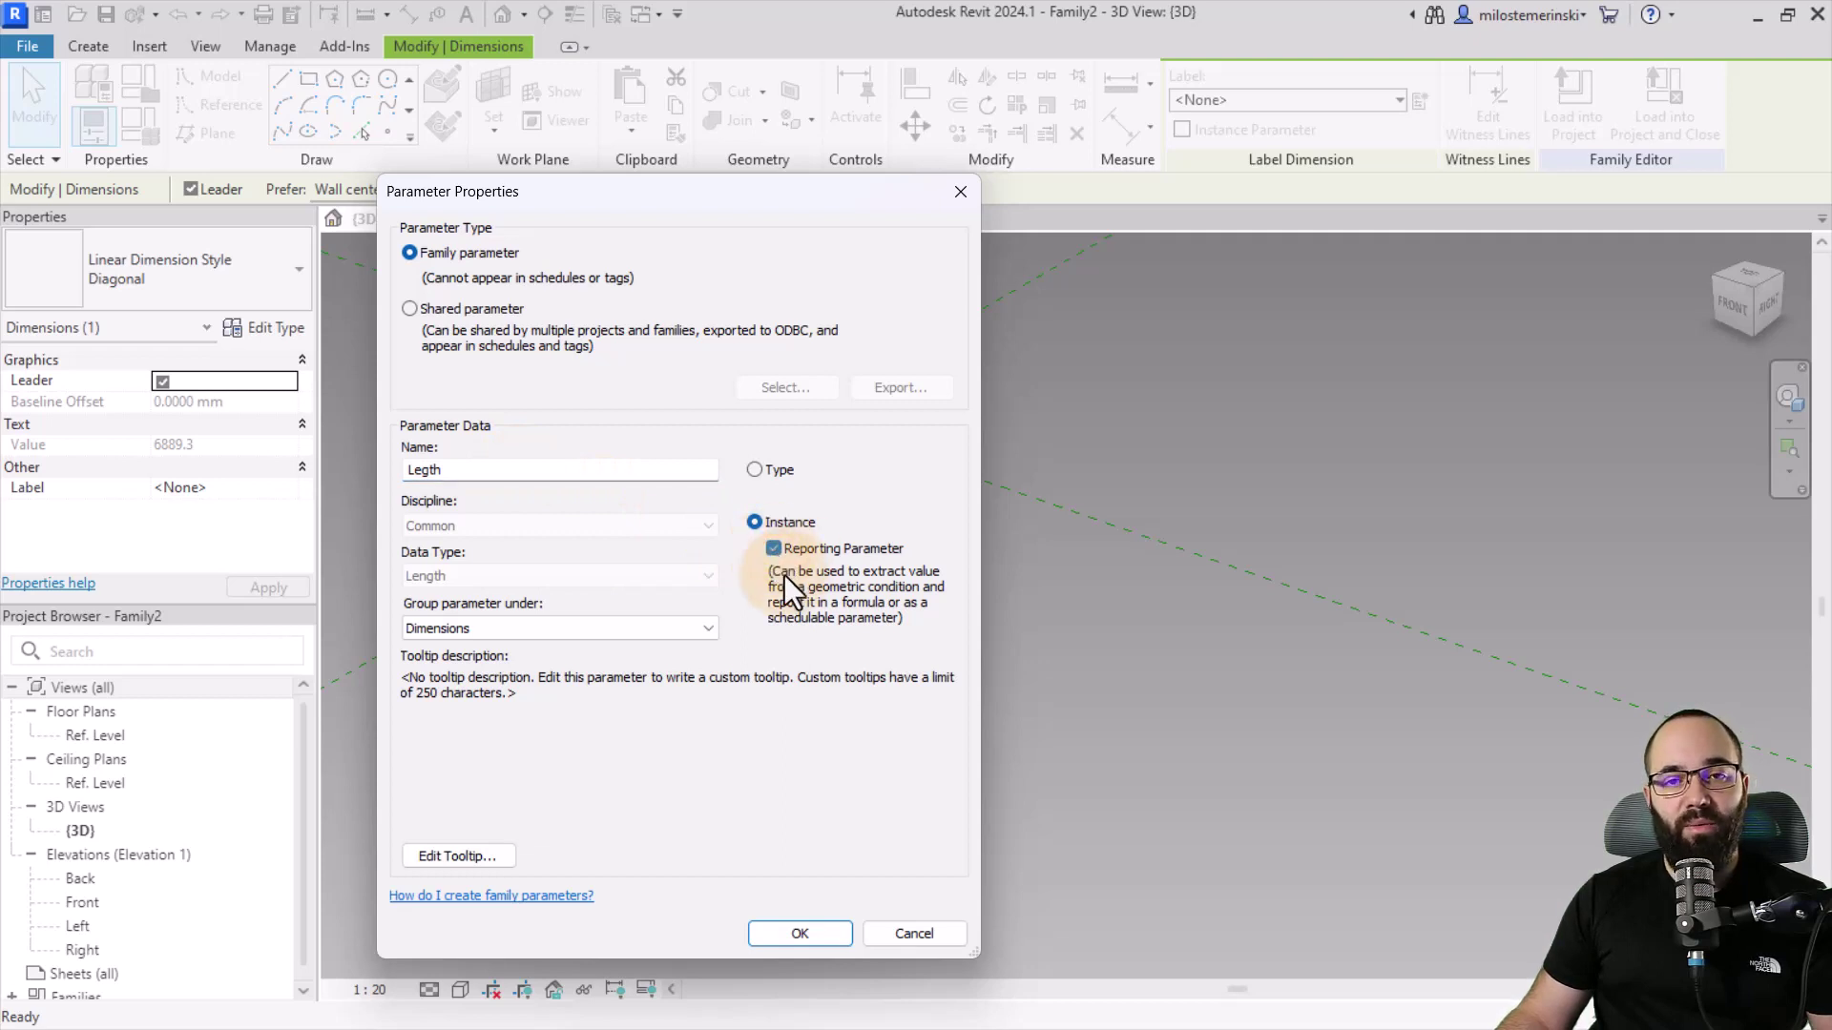
pyautogui.moveTo(771, 202); pyautogui.dragTo(516, 155)
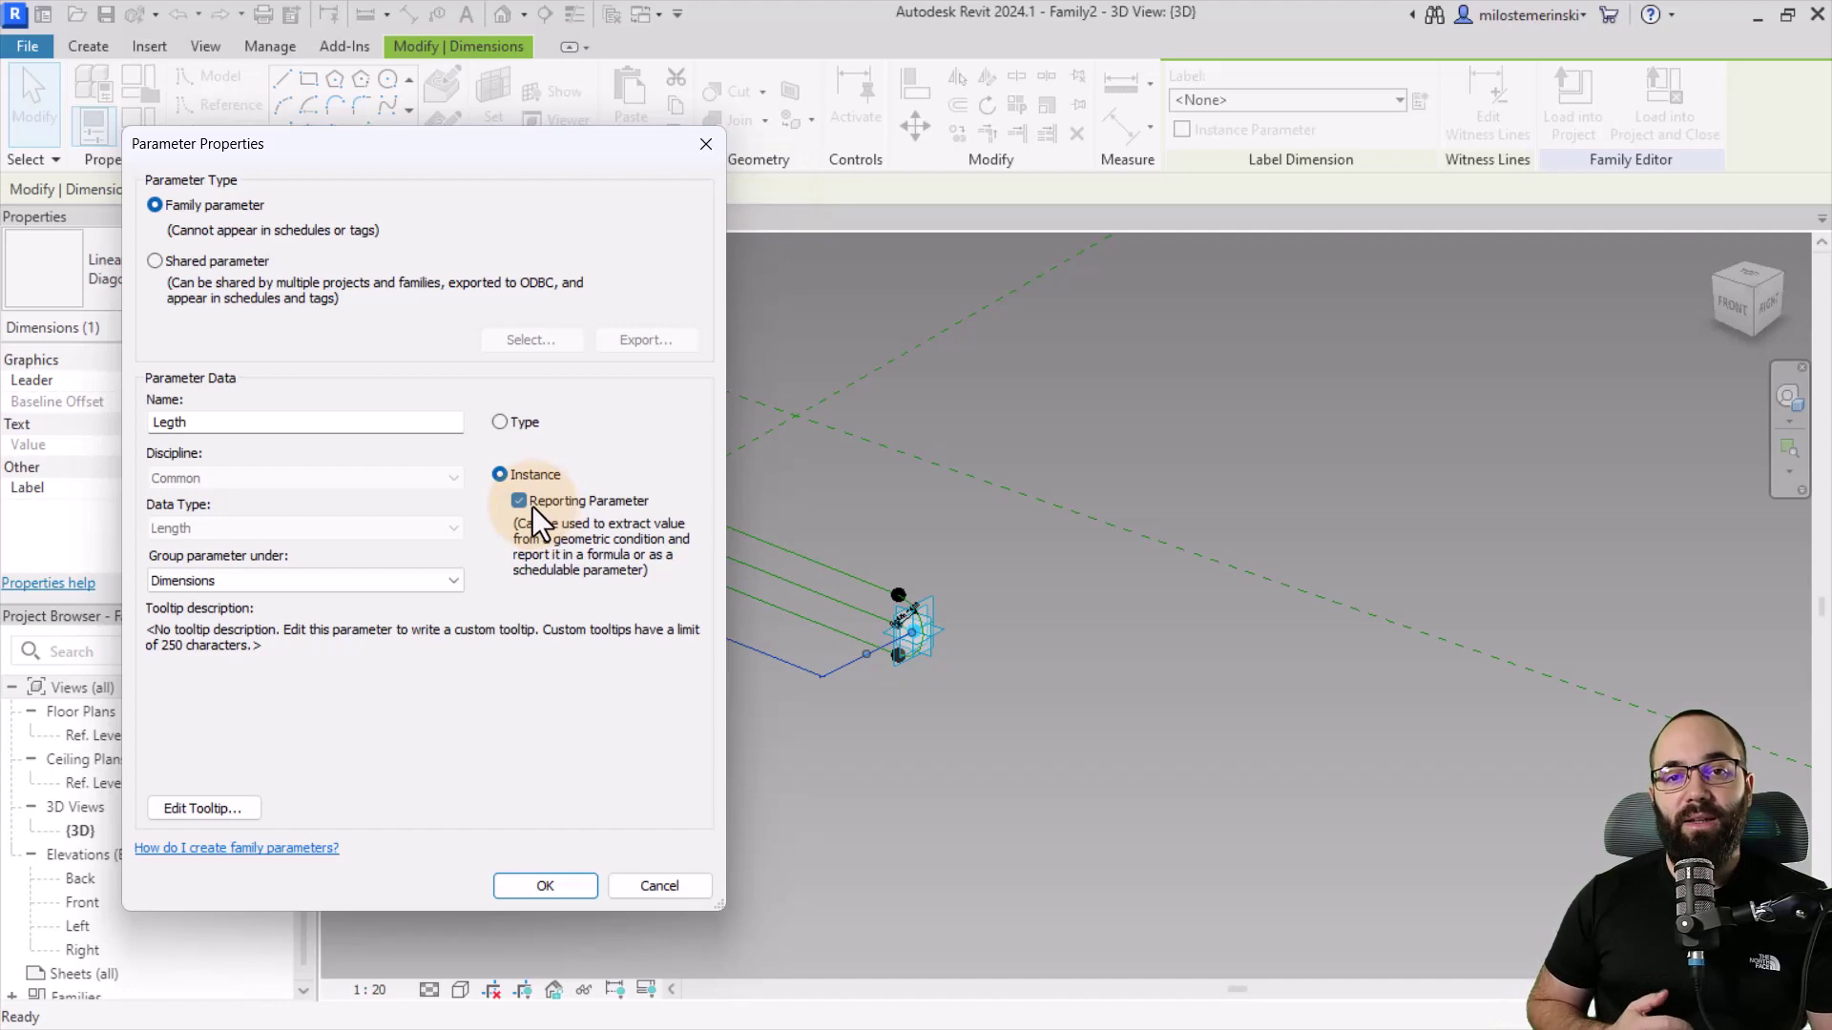
pyautogui.click(553, 887)
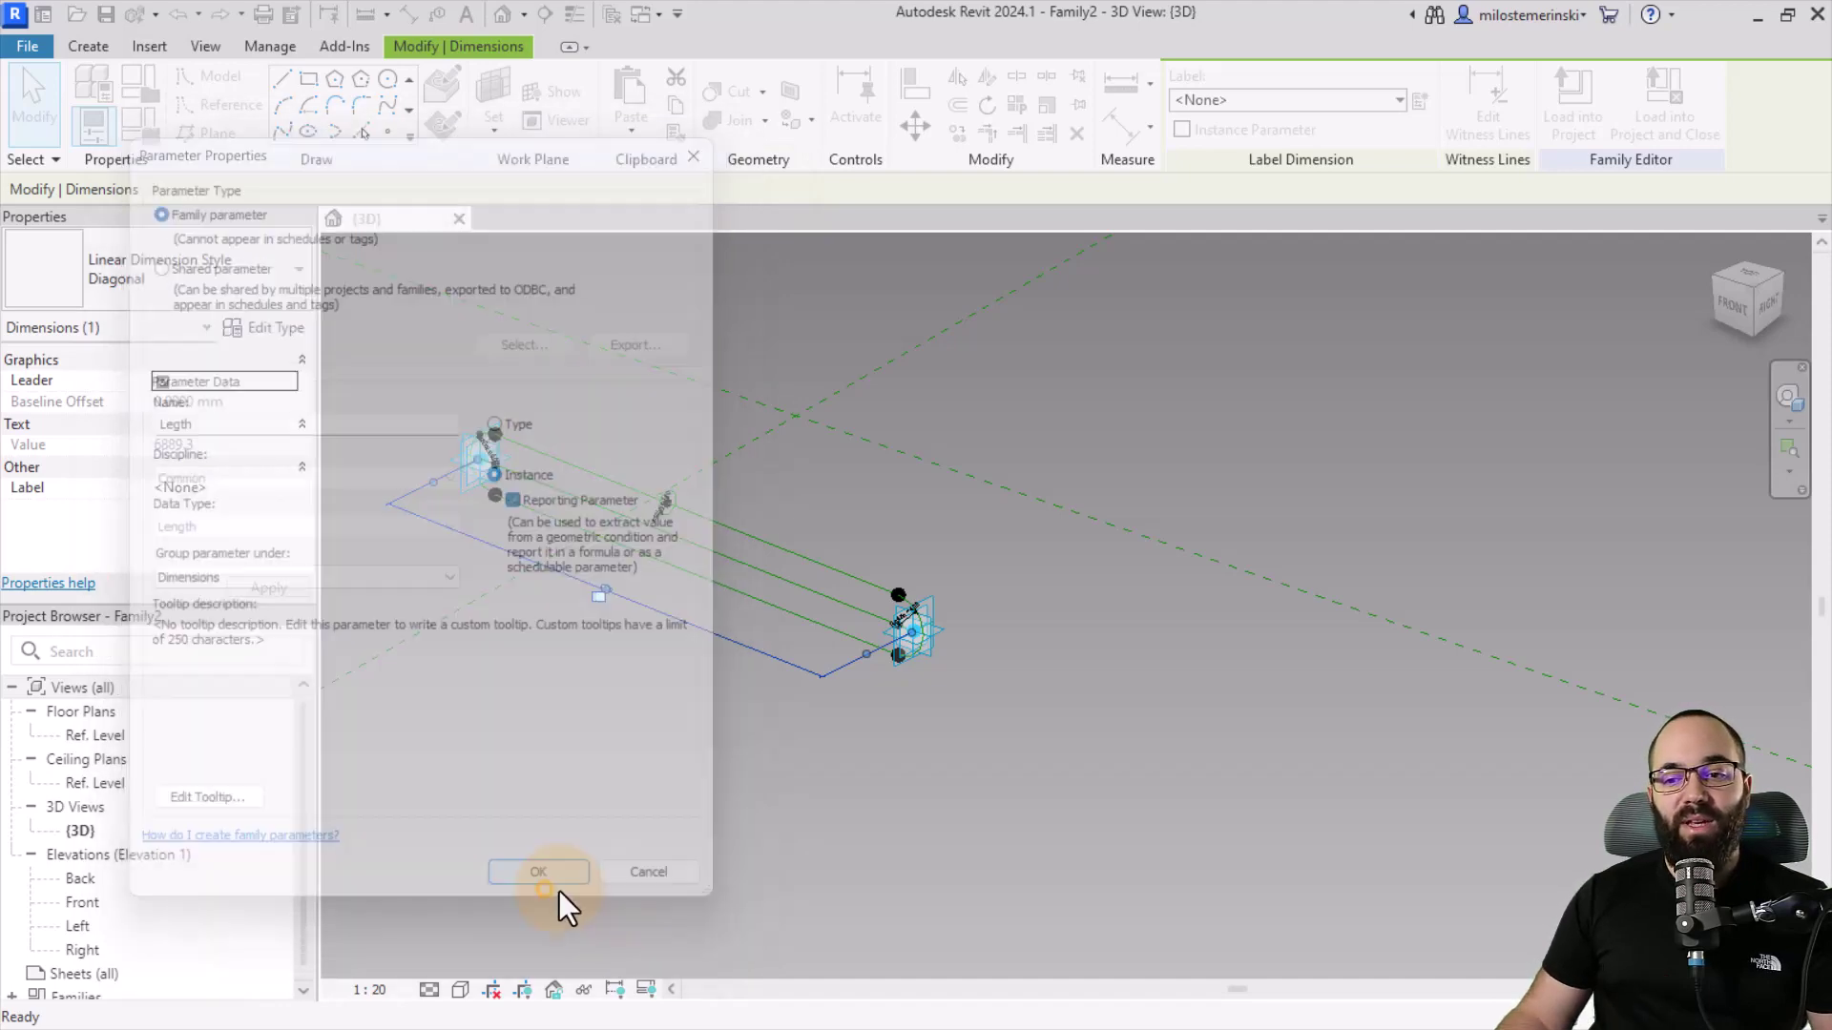
pyautogui.click(557, 680)
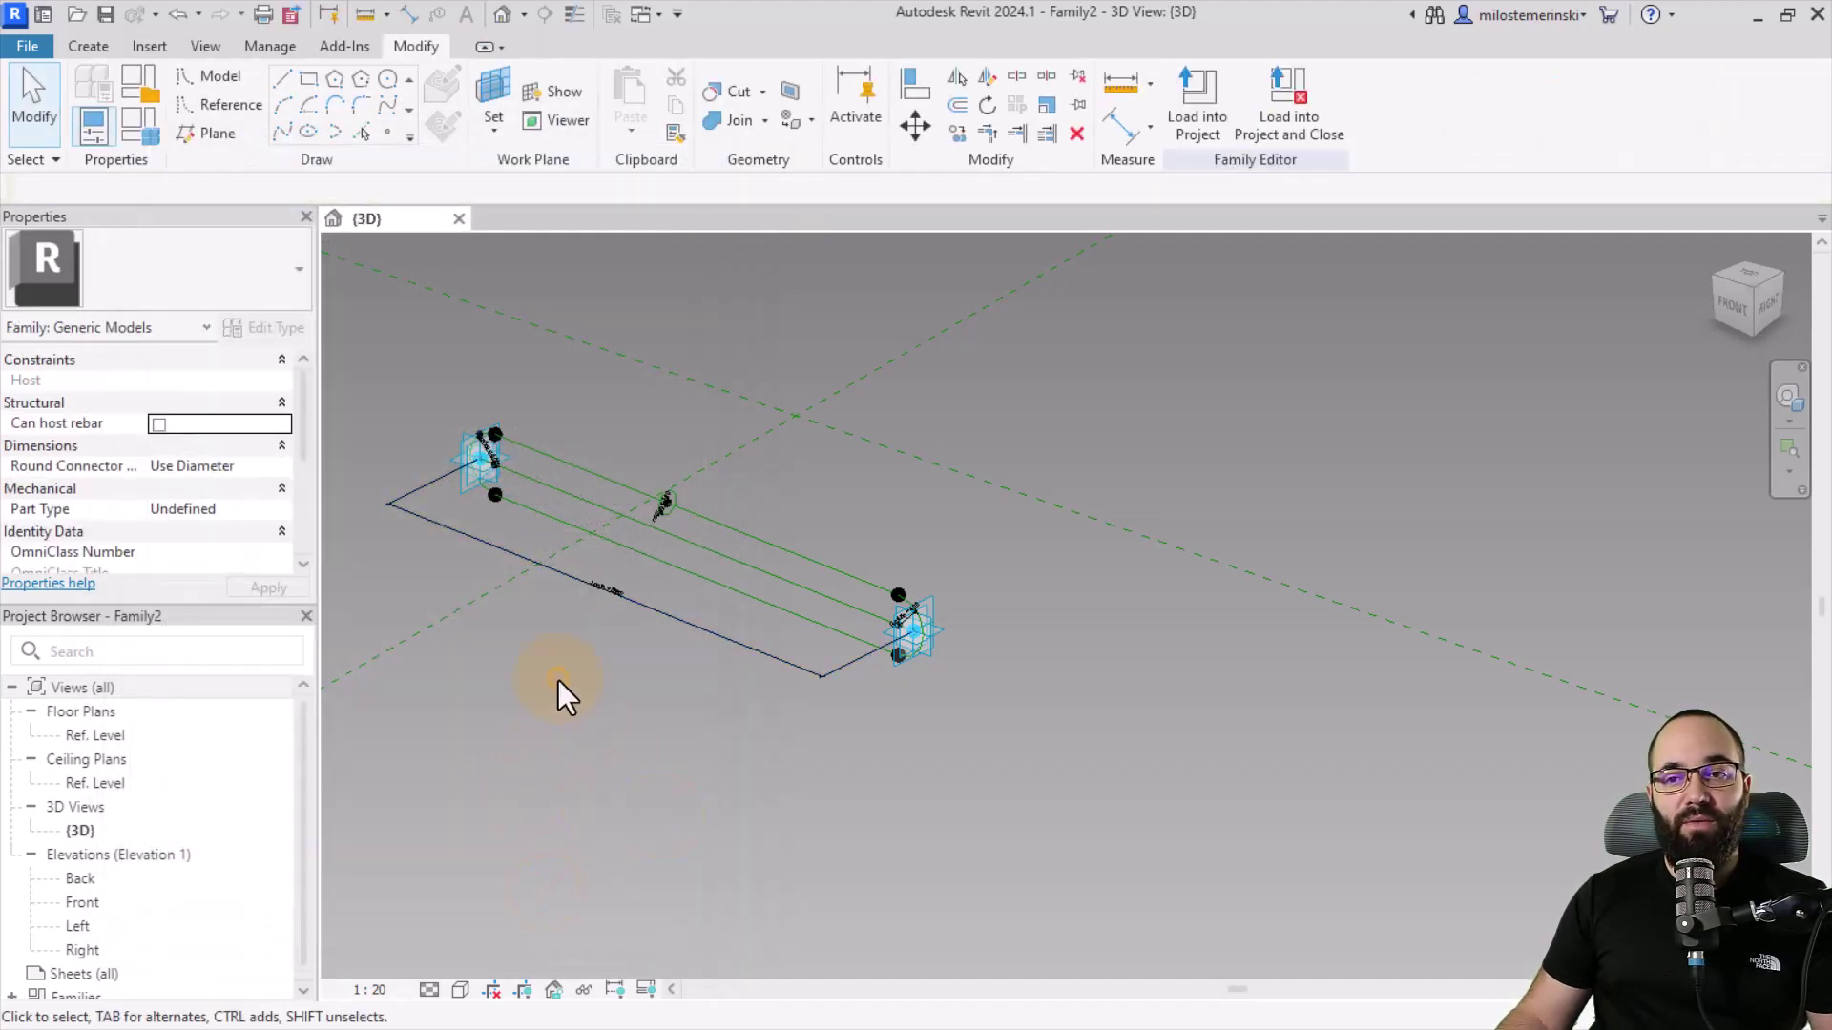
# Step: Set the formula of the uppercase Radius parameter to Legth/3 in the family types and apply it
pyautogui.click(139, 133)
pyautogui.moveTo(561, 130); pyautogui.dragTo(519, 147)
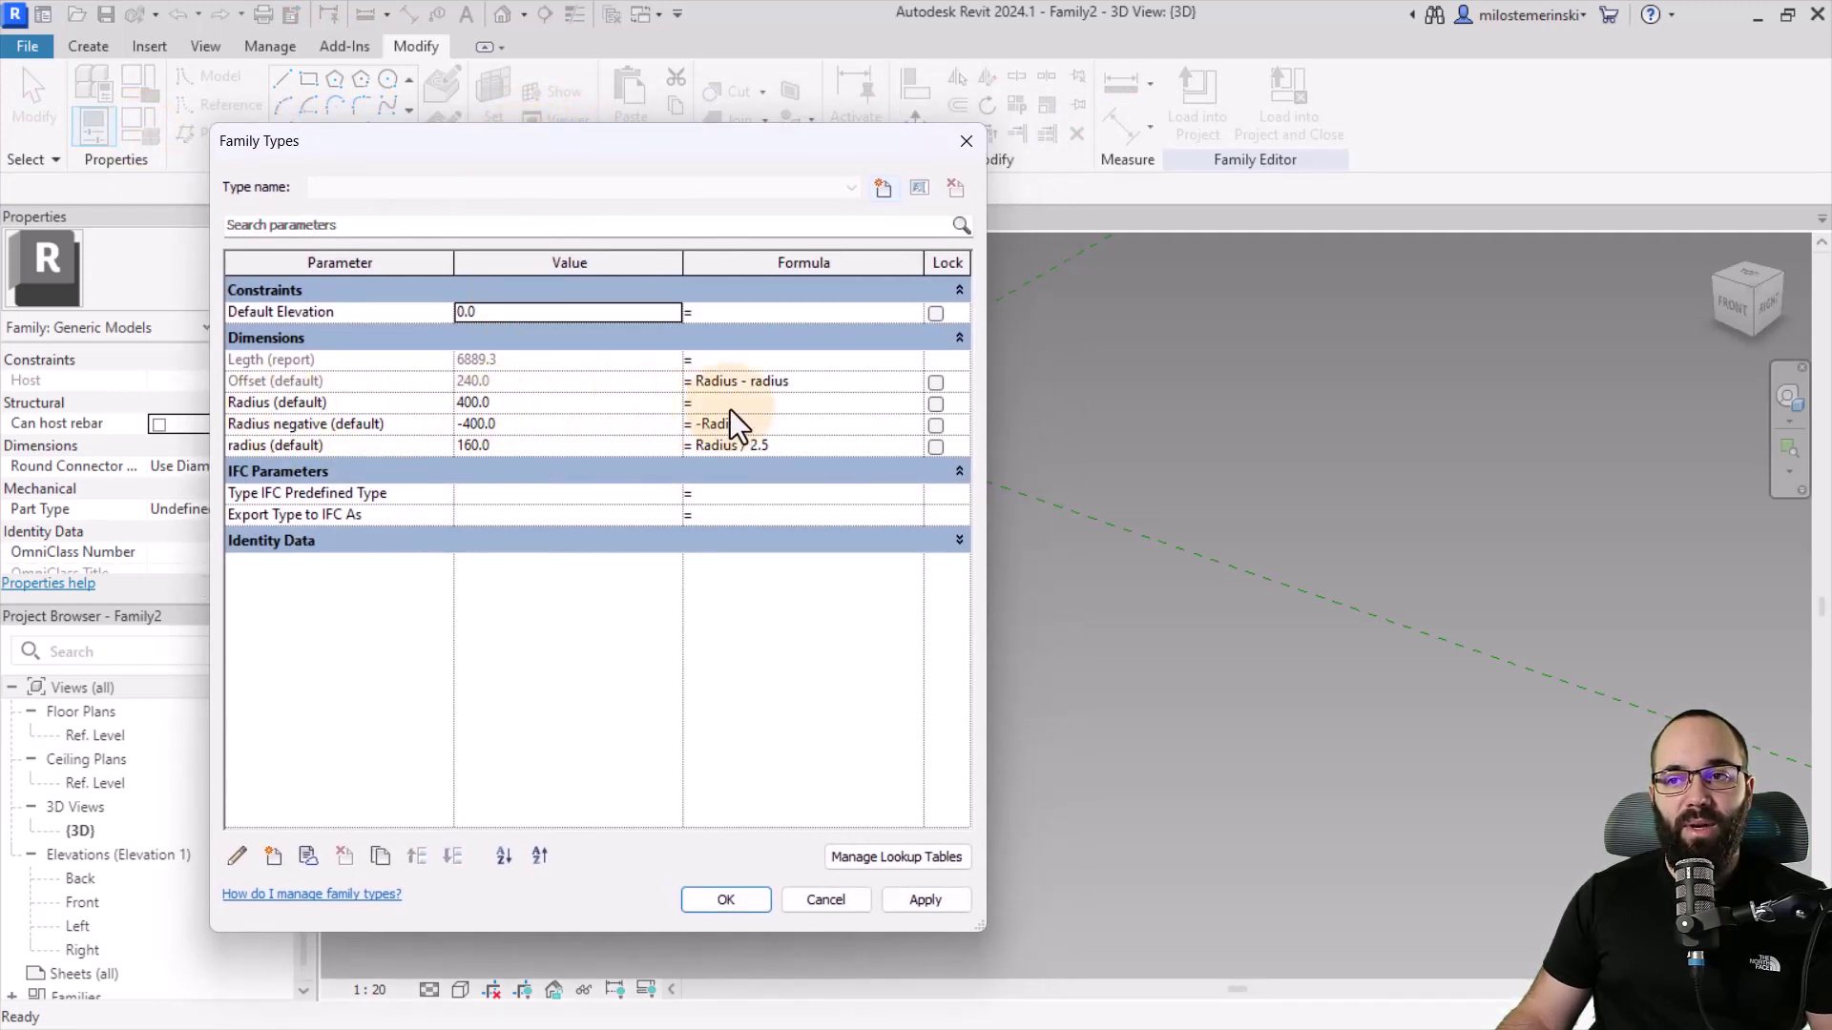
pyautogui.moveTo(267, 361); pyautogui.dragTo(216, 361)
pyautogui.hotkey('ctrl', 'c')
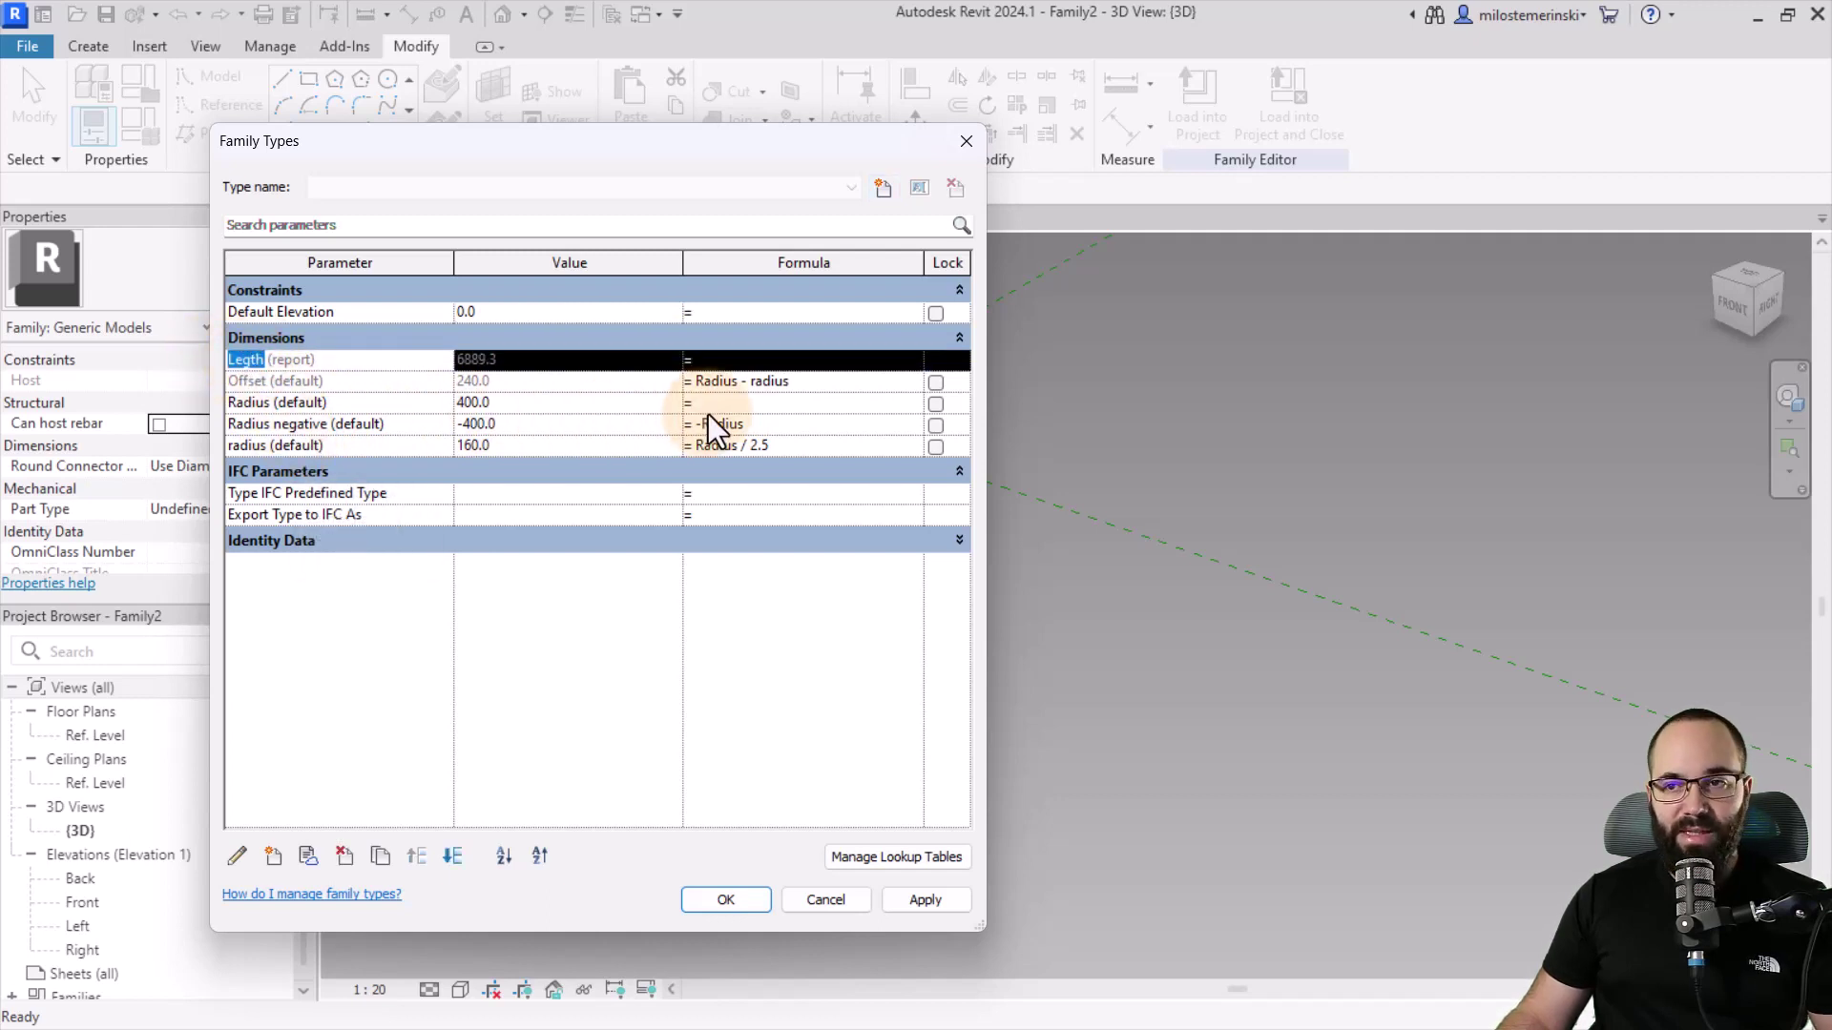
pyautogui.click(754, 403)
pyautogui.hotkey('ctrl', 'v')
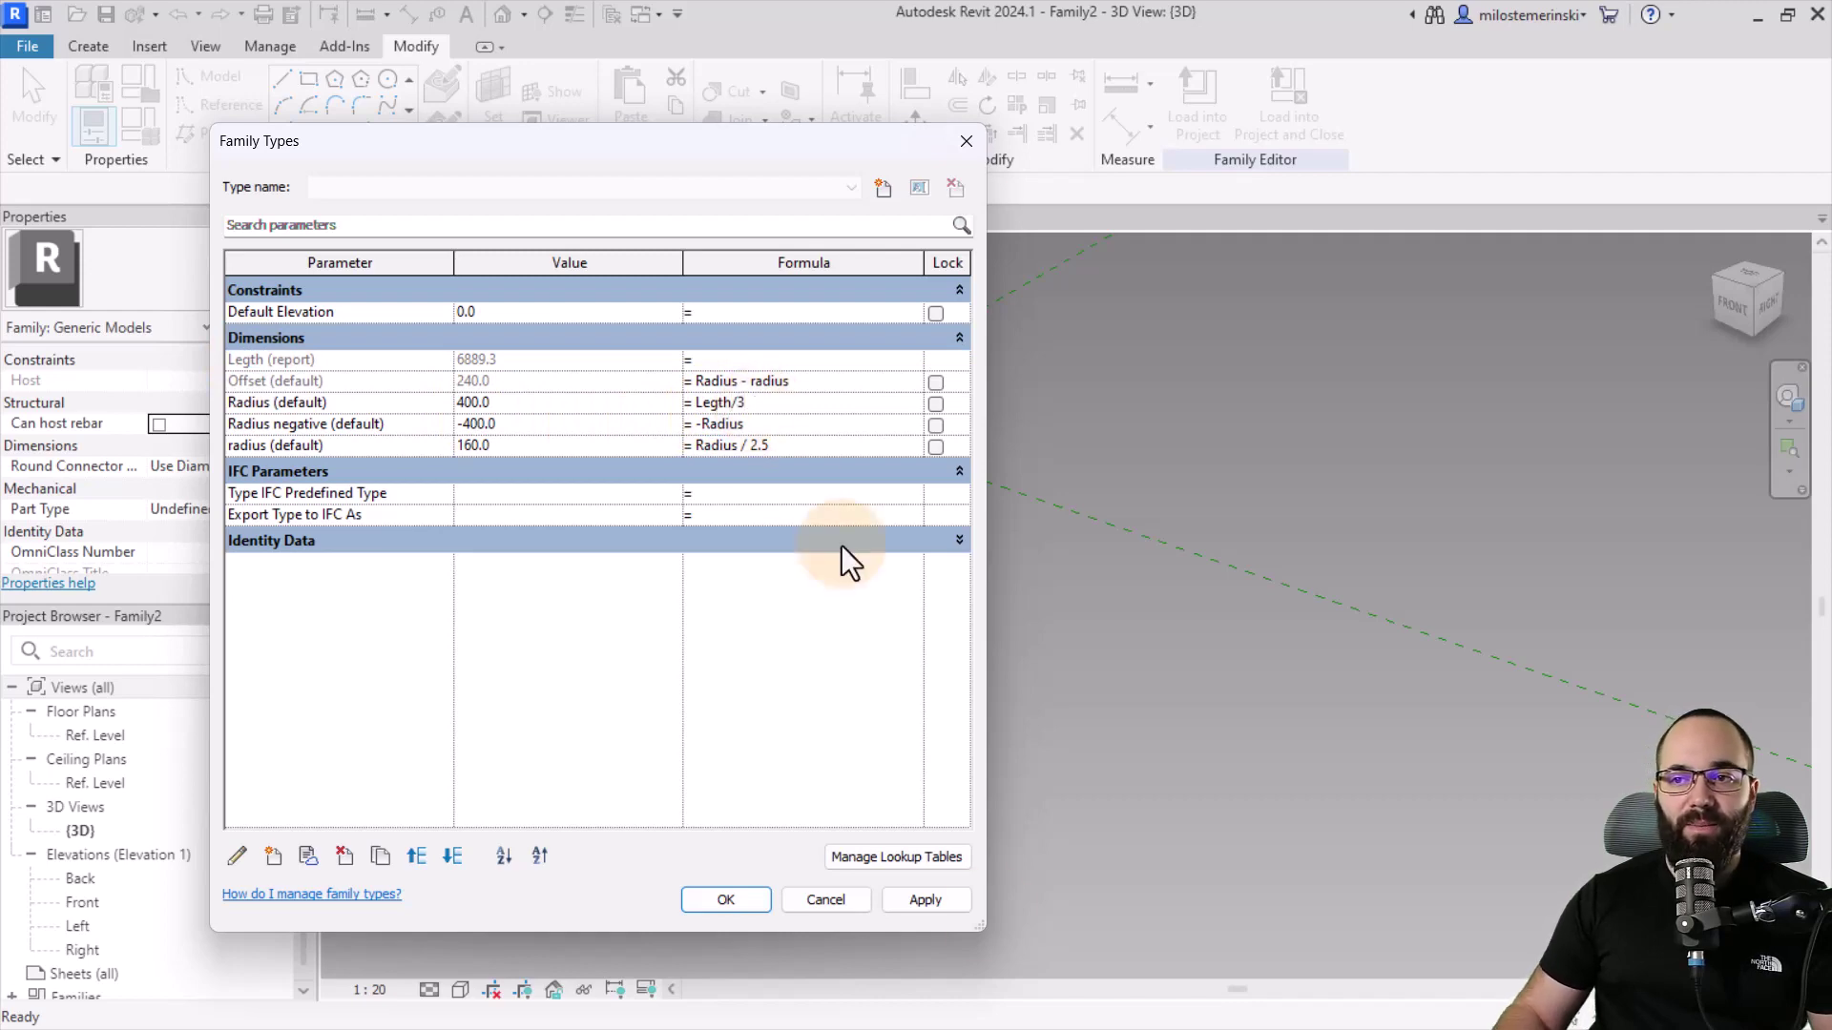
pyautogui.click(952, 901)
pyautogui.click(735, 900)
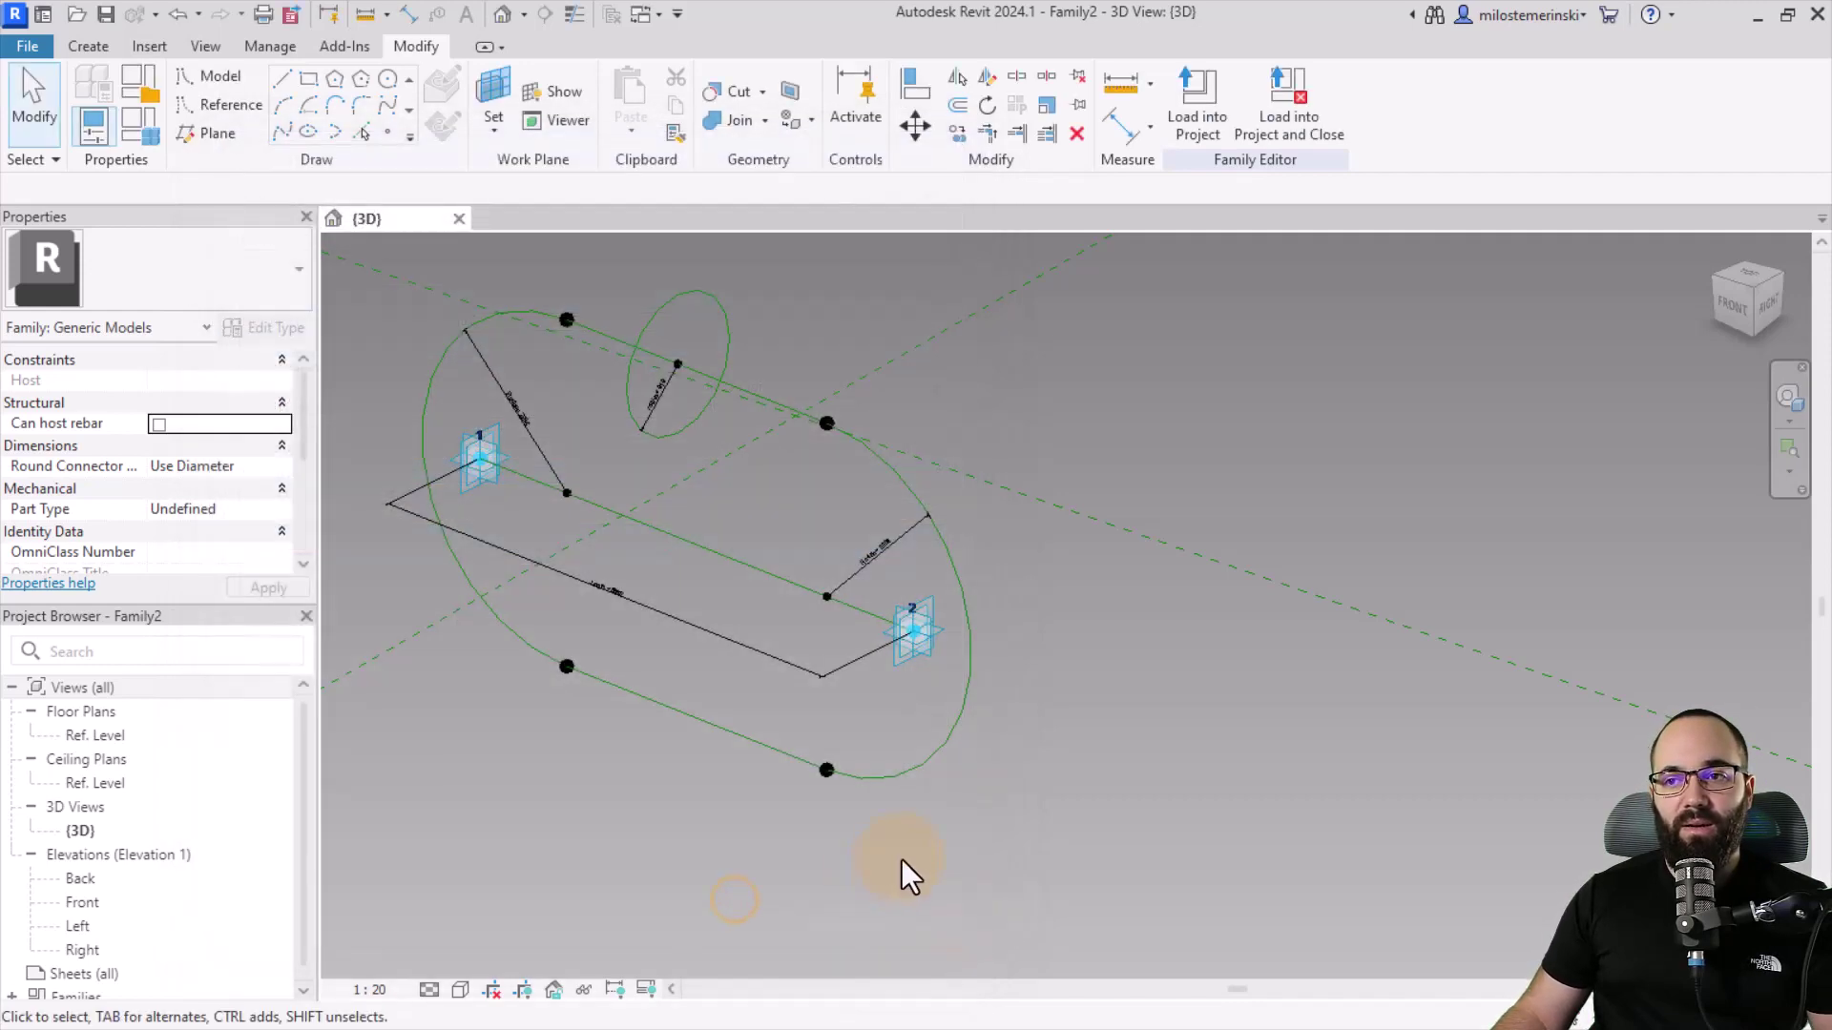
# Step: Create a solid form from the small circular profile and the four reference lines of the rounded outline
pyautogui.keyDown('shift'); pyautogui.moveTo(609, 824); pyautogui.dragTo(832, 742, button='middle'); pyautogui.keyUp('shift')
pyautogui.keyDown('shift'); pyautogui.moveTo(741, 787); pyautogui.dragTo(760, 821, button='middle'); pyautogui.keyUp('shift')
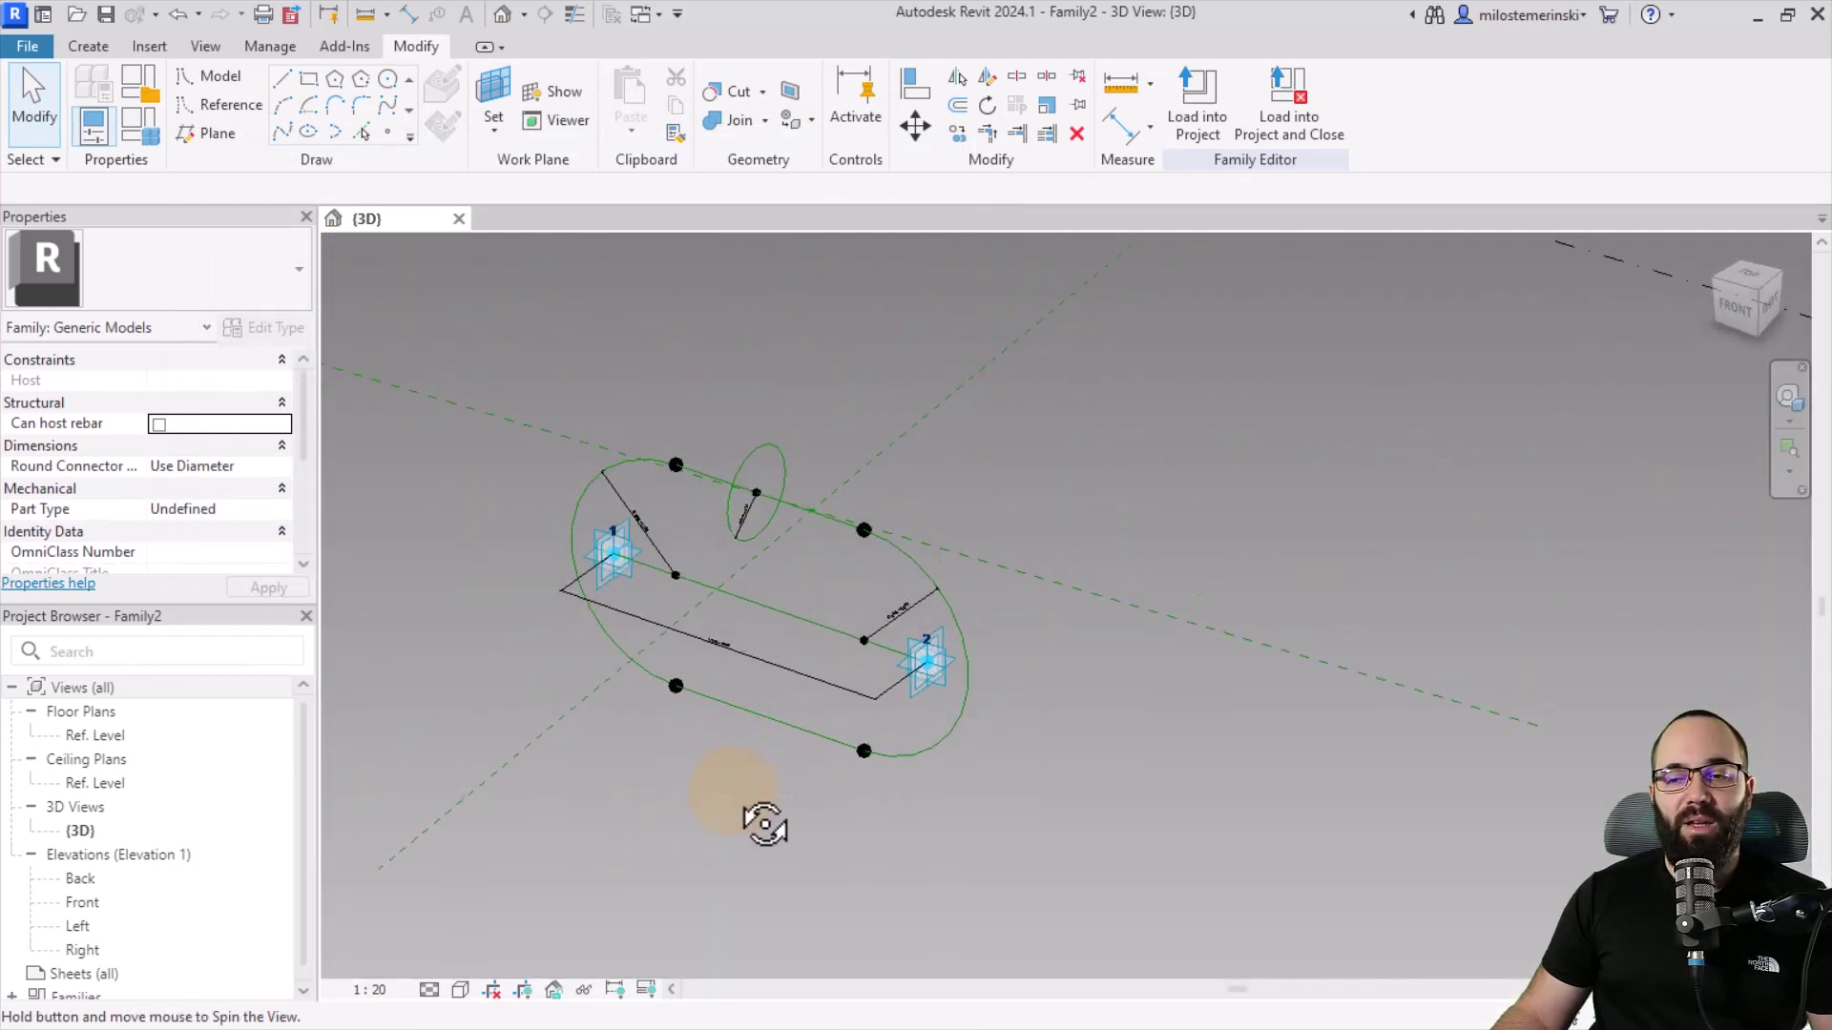
pyautogui.scroll(2, 687, 564)
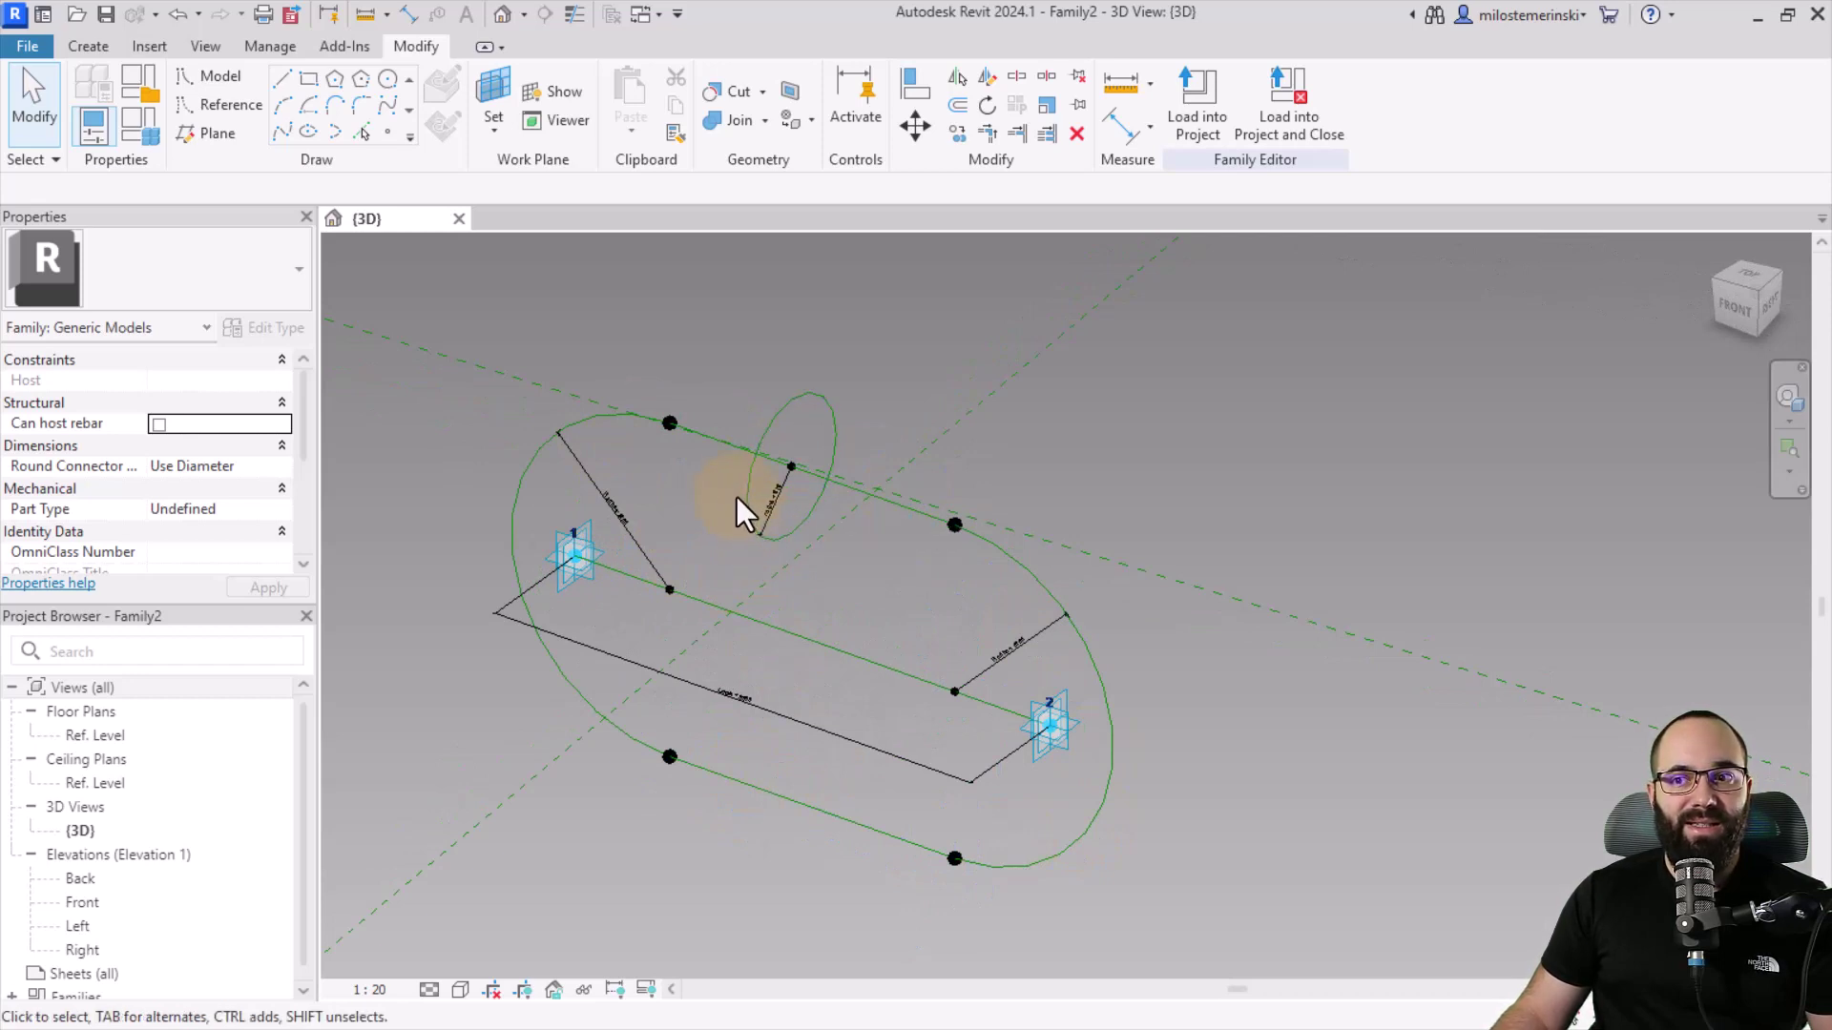
pyautogui.keyDown('shift'); pyautogui.moveTo(728, 503); pyautogui.dragTo(868, 641, button='middle'); pyautogui.keyUp('shift')
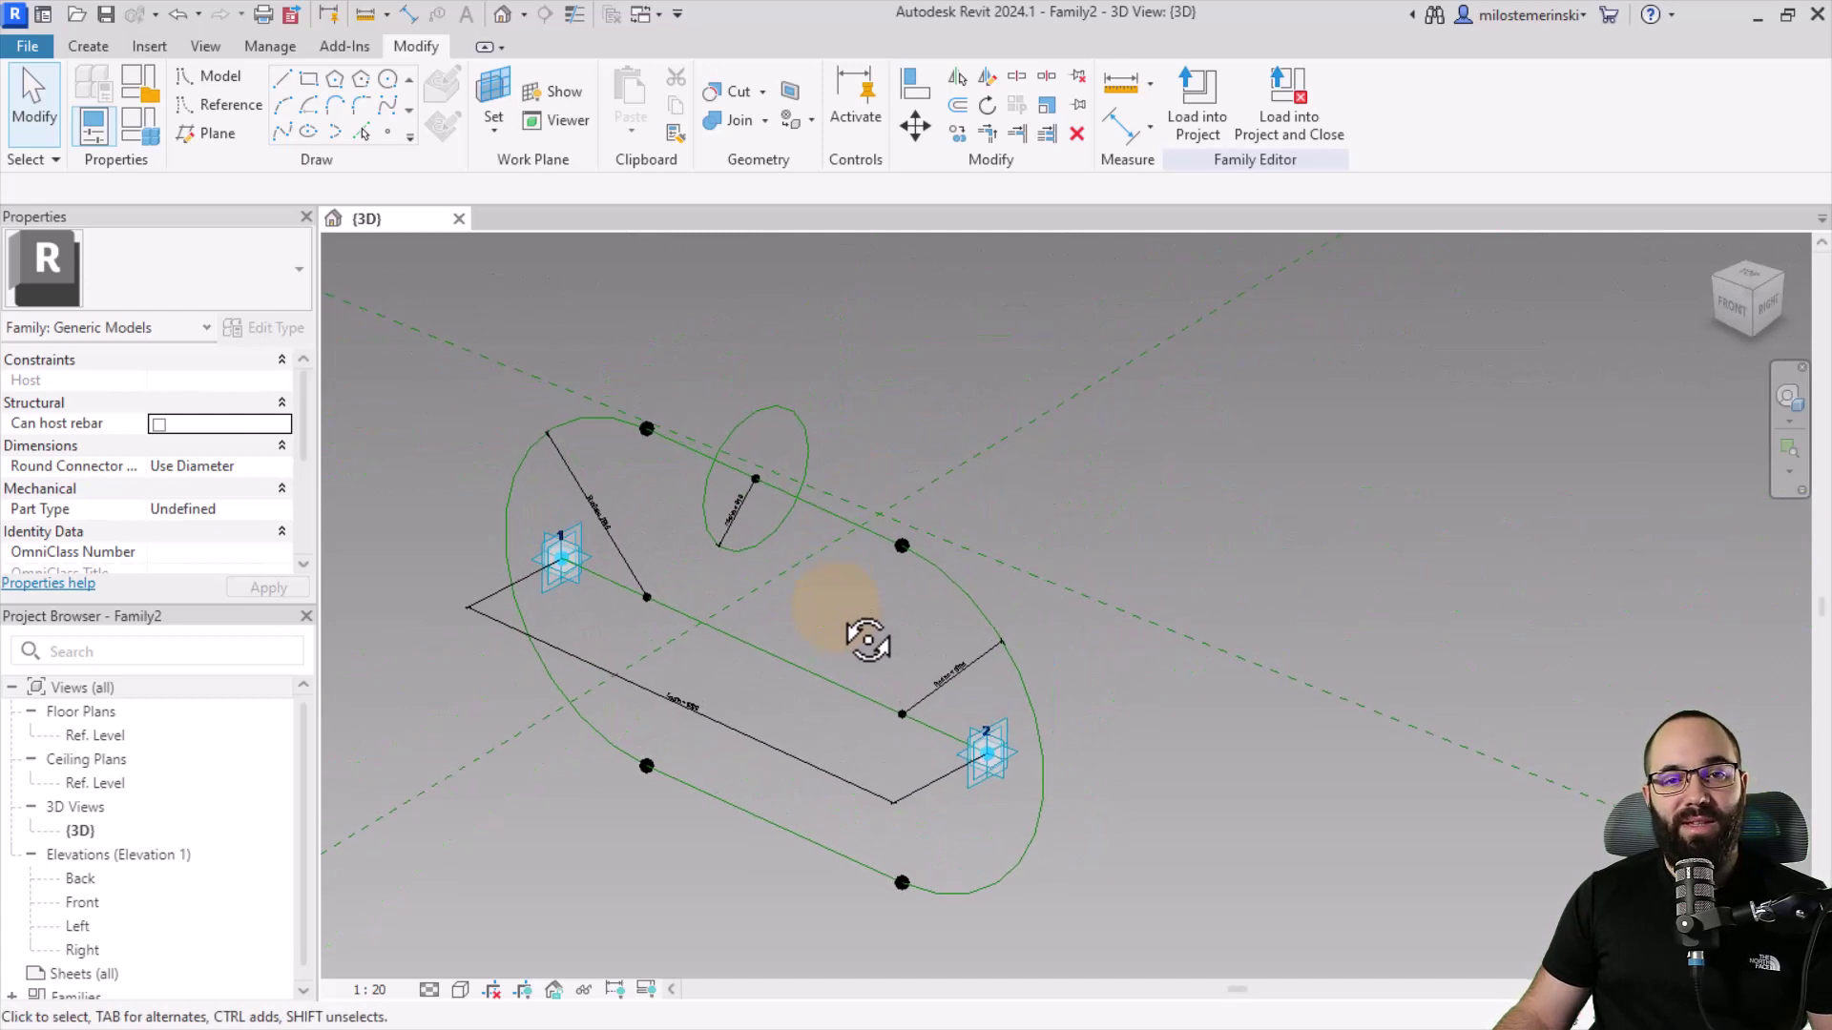
pyautogui.click(771, 529)
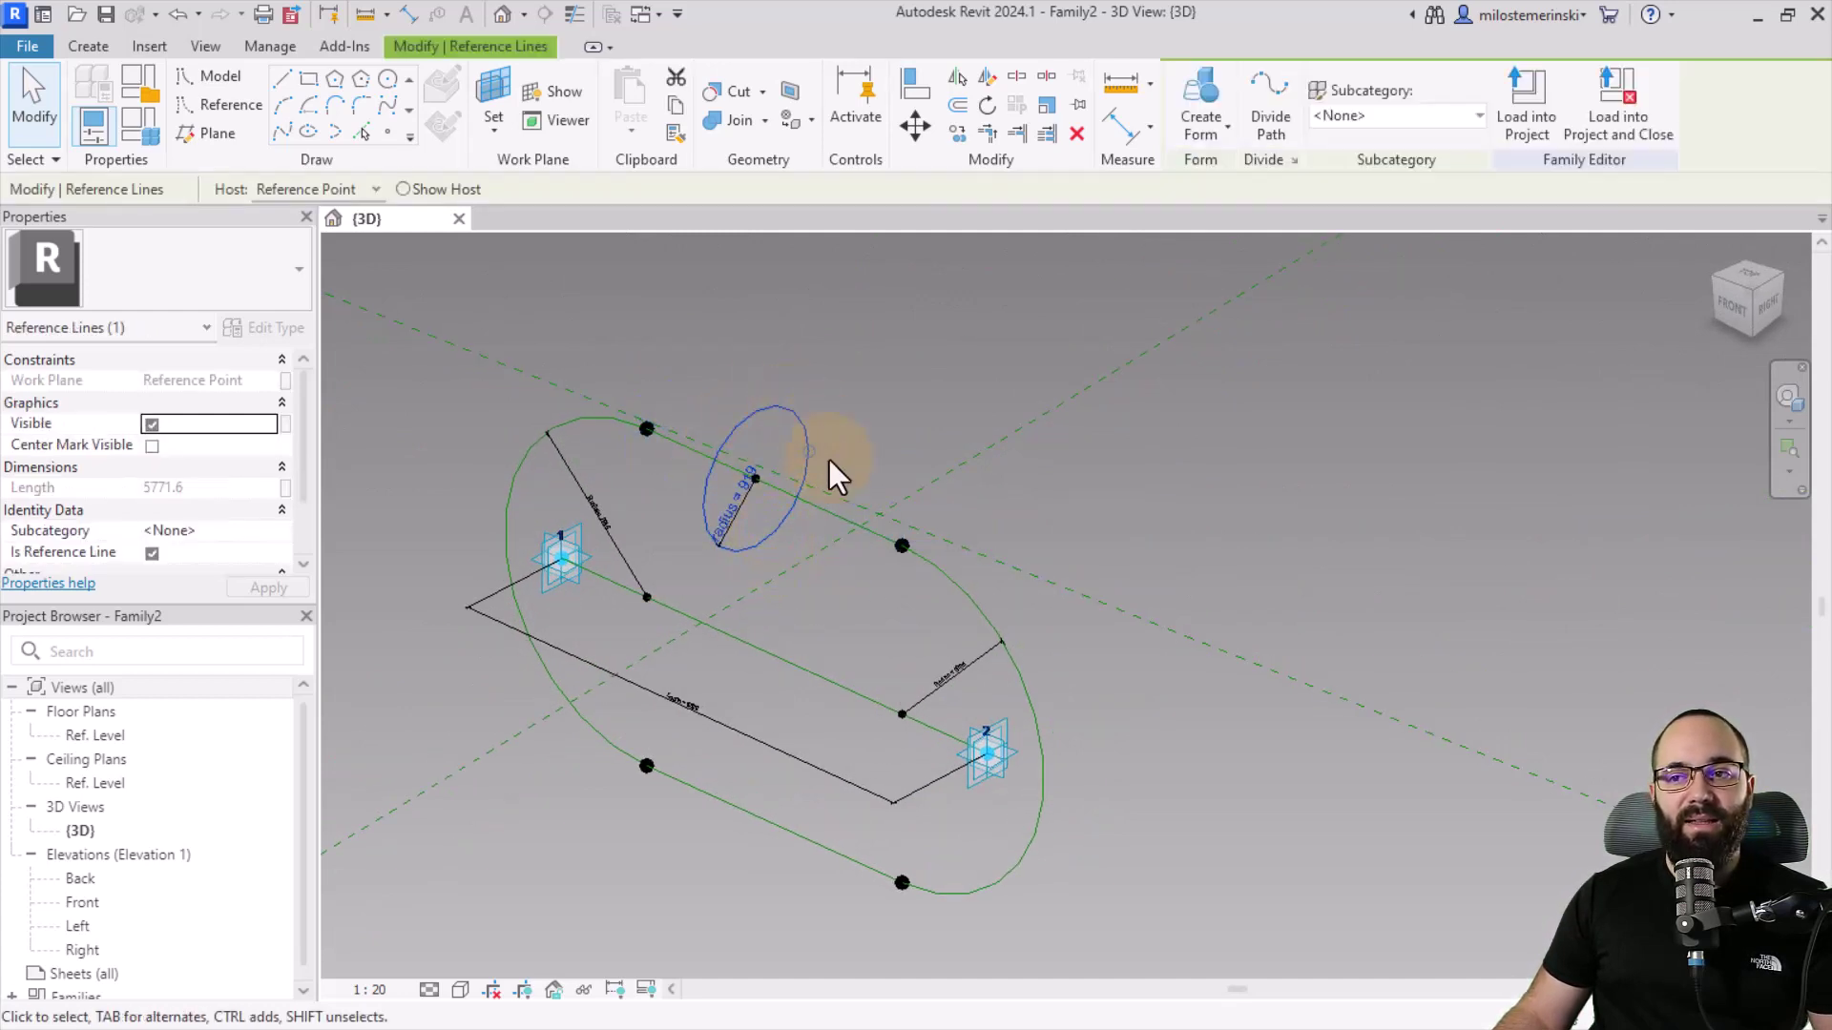
pyautogui.keyDown('ctrl'); pyautogui.click(681, 445); pyautogui.keyUp('ctrl')
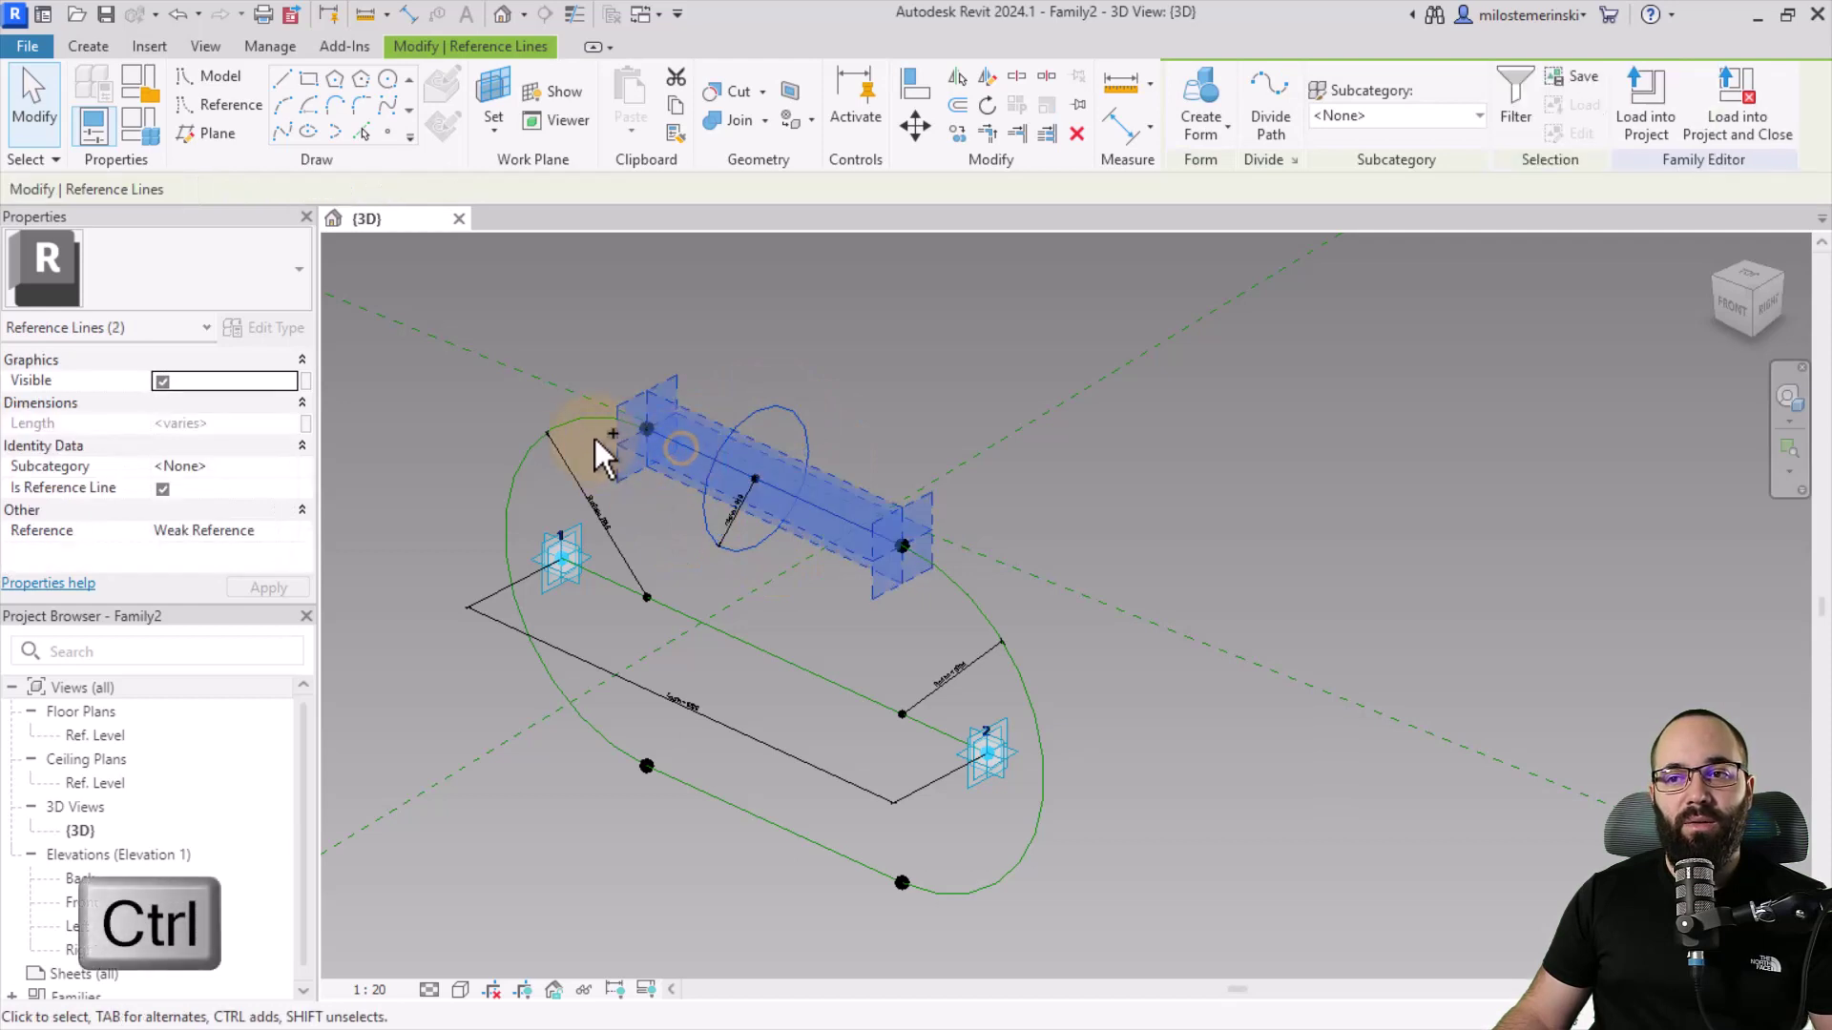
pyautogui.keyDown('ctrl'); pyautogui.click(578, 420); pyautogui.keyUp('ctrl')
pyautogui.keyDown('ctrl'); pyautogui.click(731, 812); pyautogui.keyUp('ctrl')
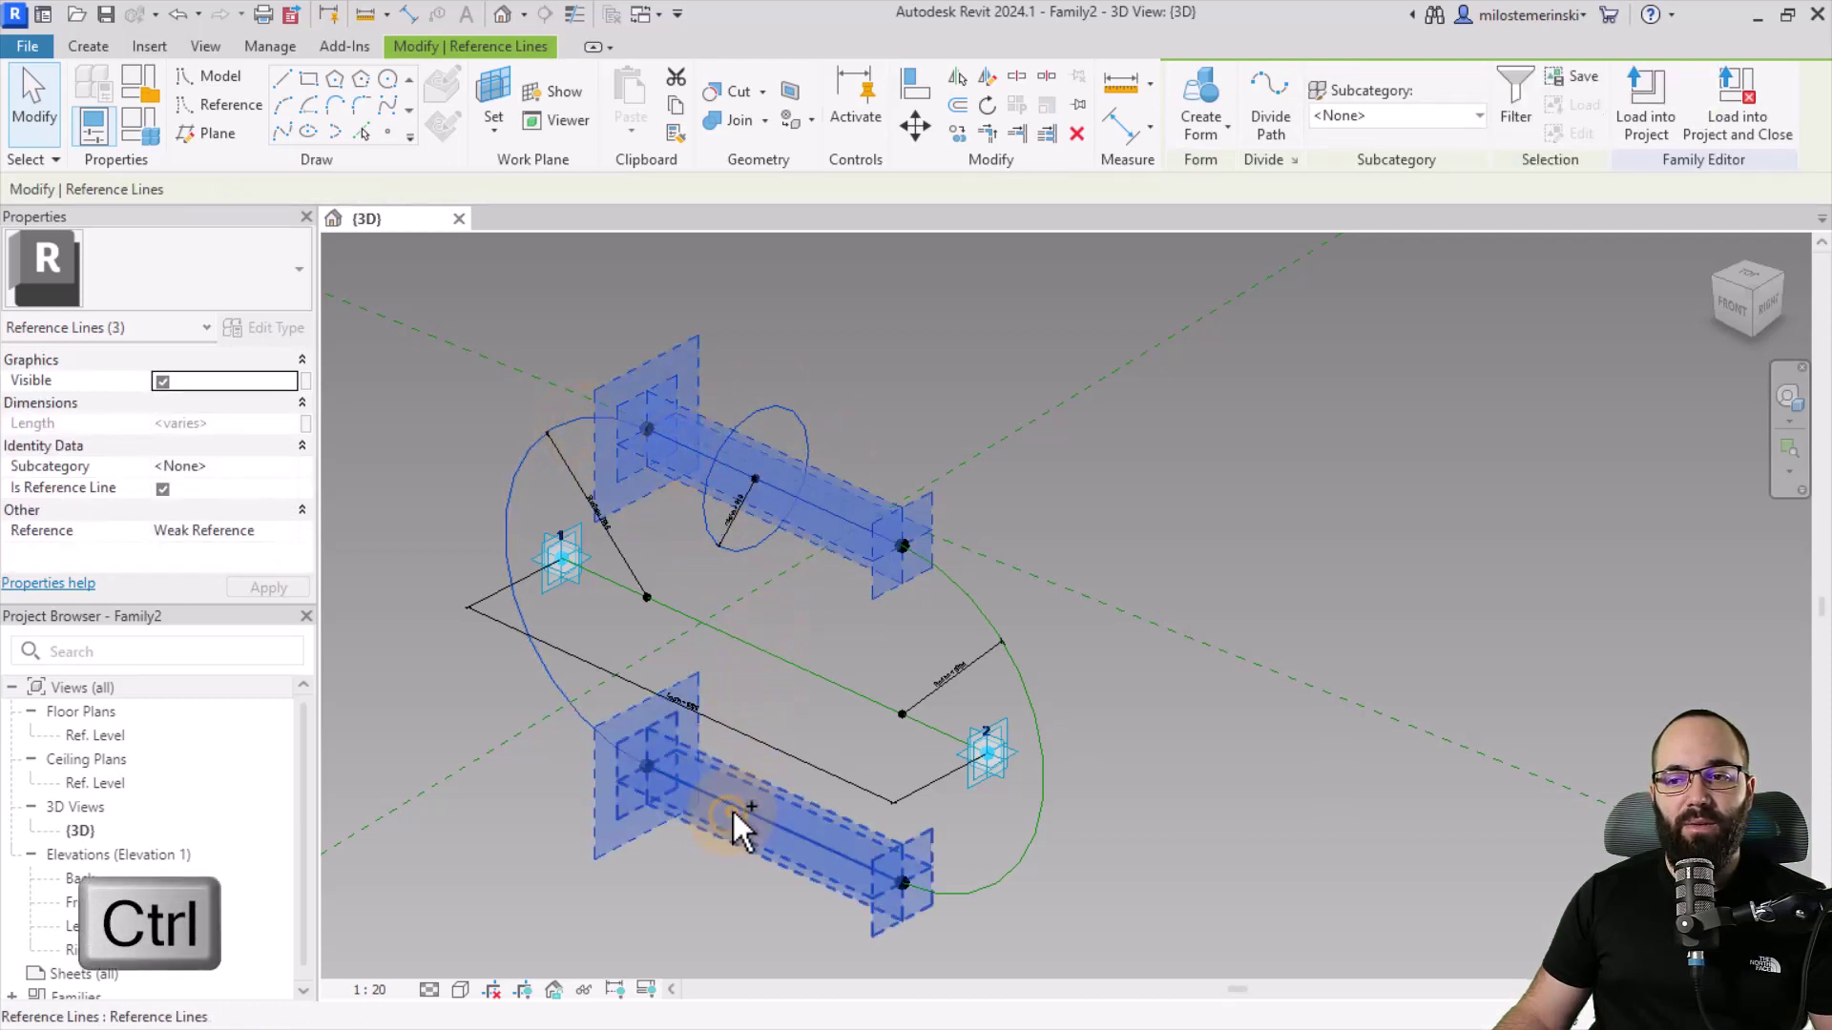
pyautogui.keyDown('ctrl'); pyautogui.click(1023, 865); pyautogui.keyUp('ctrl')
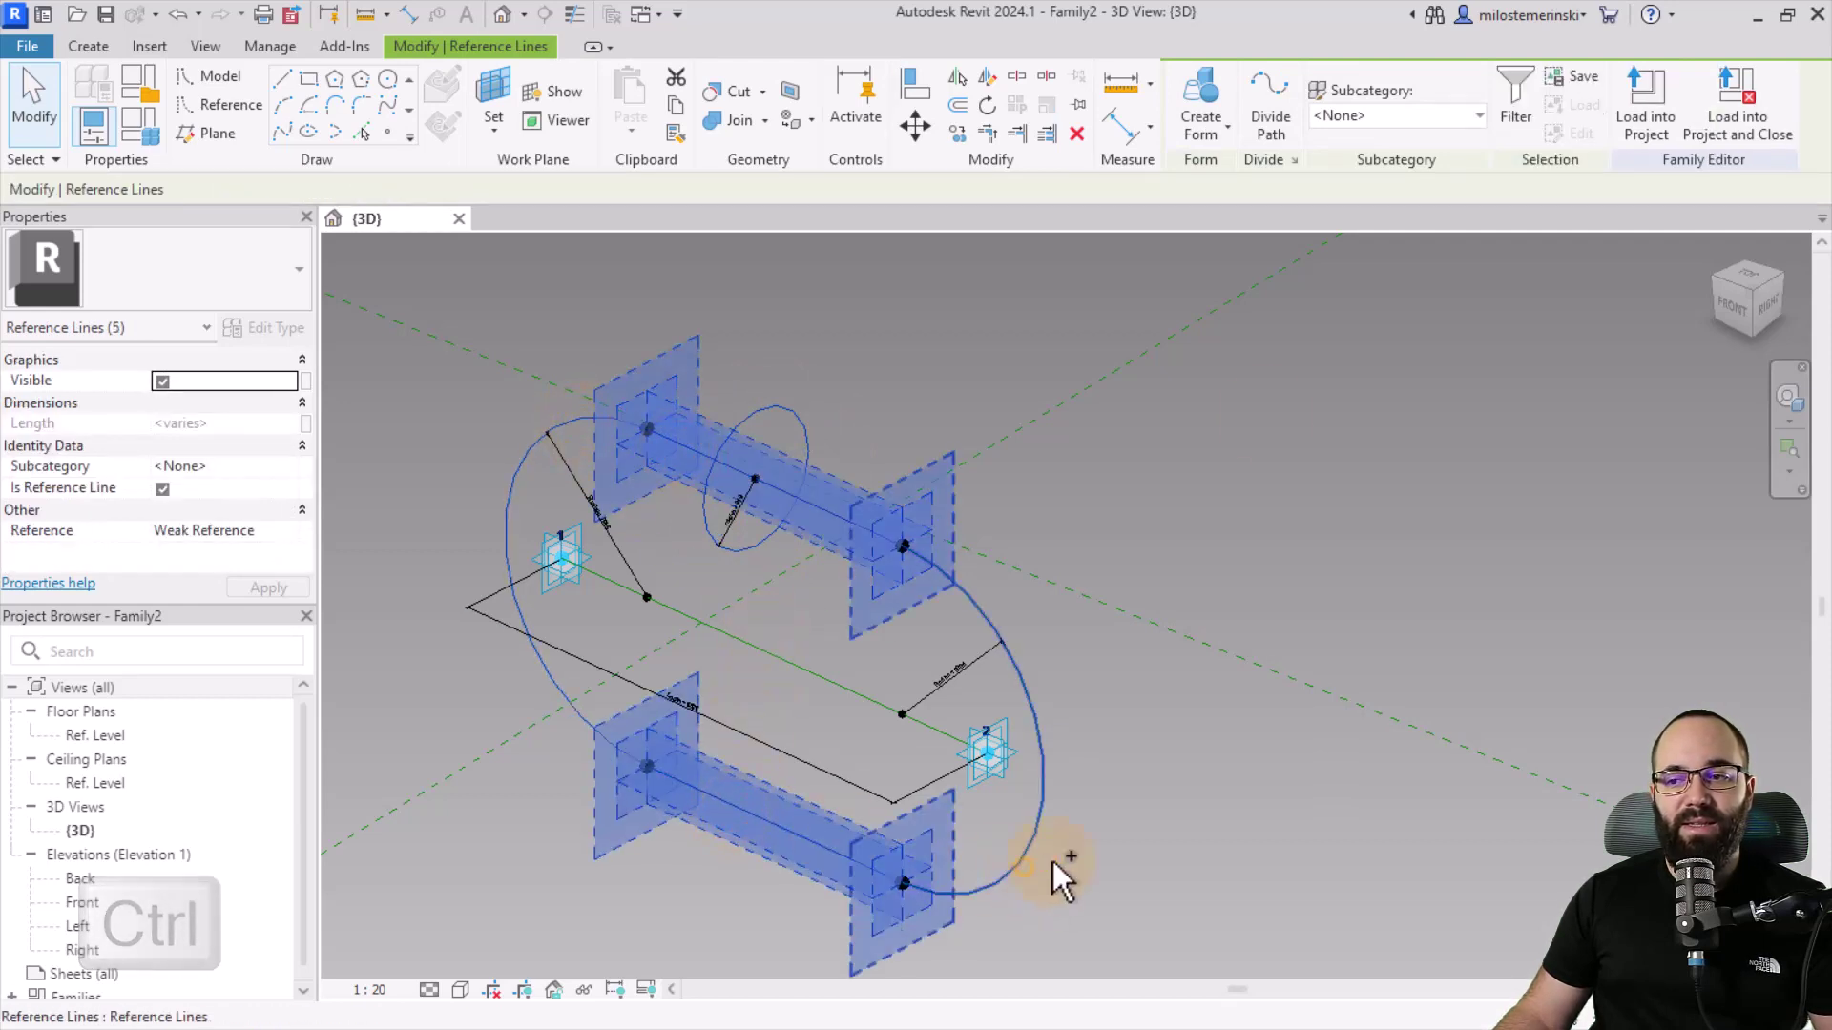
pyautogui.click(1208, 96)
# Step: Associate the rotation angle of both reference points on the central line with a new instance parameter named Rotation angle
pyautogui.keyDown('shift'); pyautogui.moveTo(958, 612); pyautogui.dragTo(1164, 676, button='middle'); pyautogui.keyUp('shift')
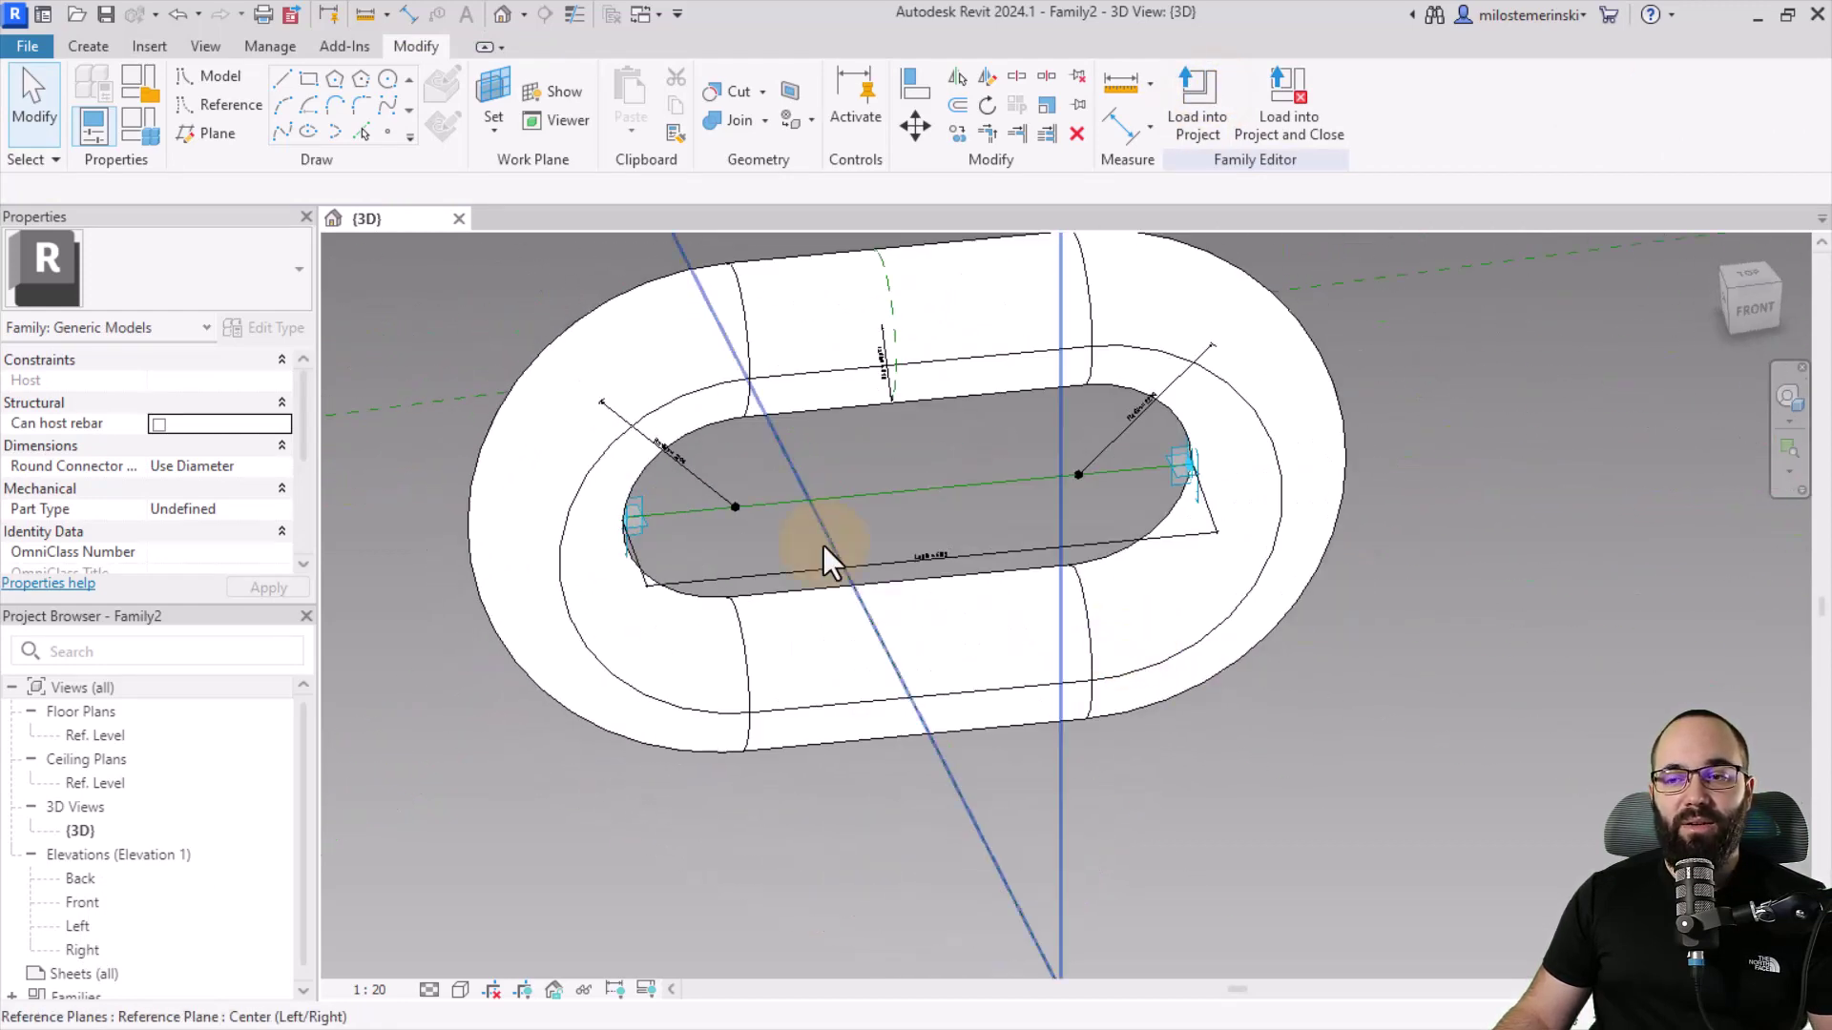
pyautogui.keyDown('shift'); pyautogui.moveTo(932, 454); pyautogui.dragTo(874, 480, button='middle'); pyautogui.keyUp('shift')
pyautogui.scroll(-2, 873, 479)
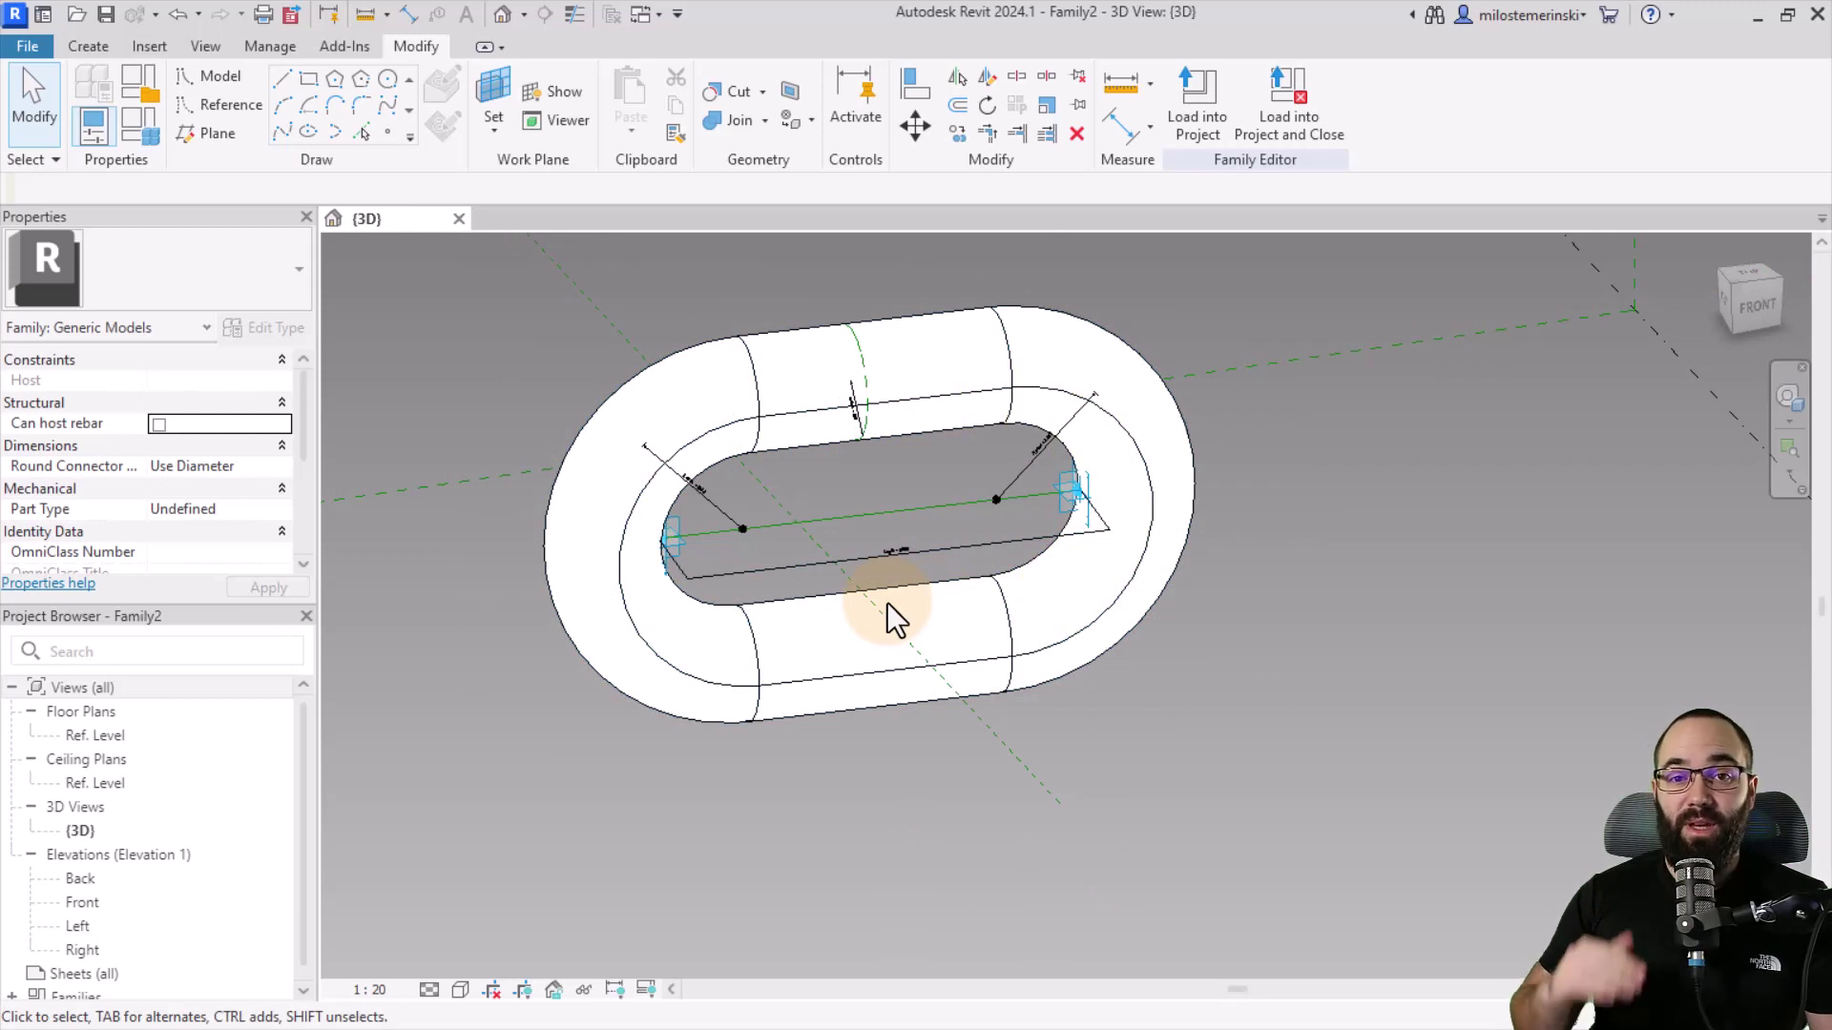
pyautogui.click(743, 530)
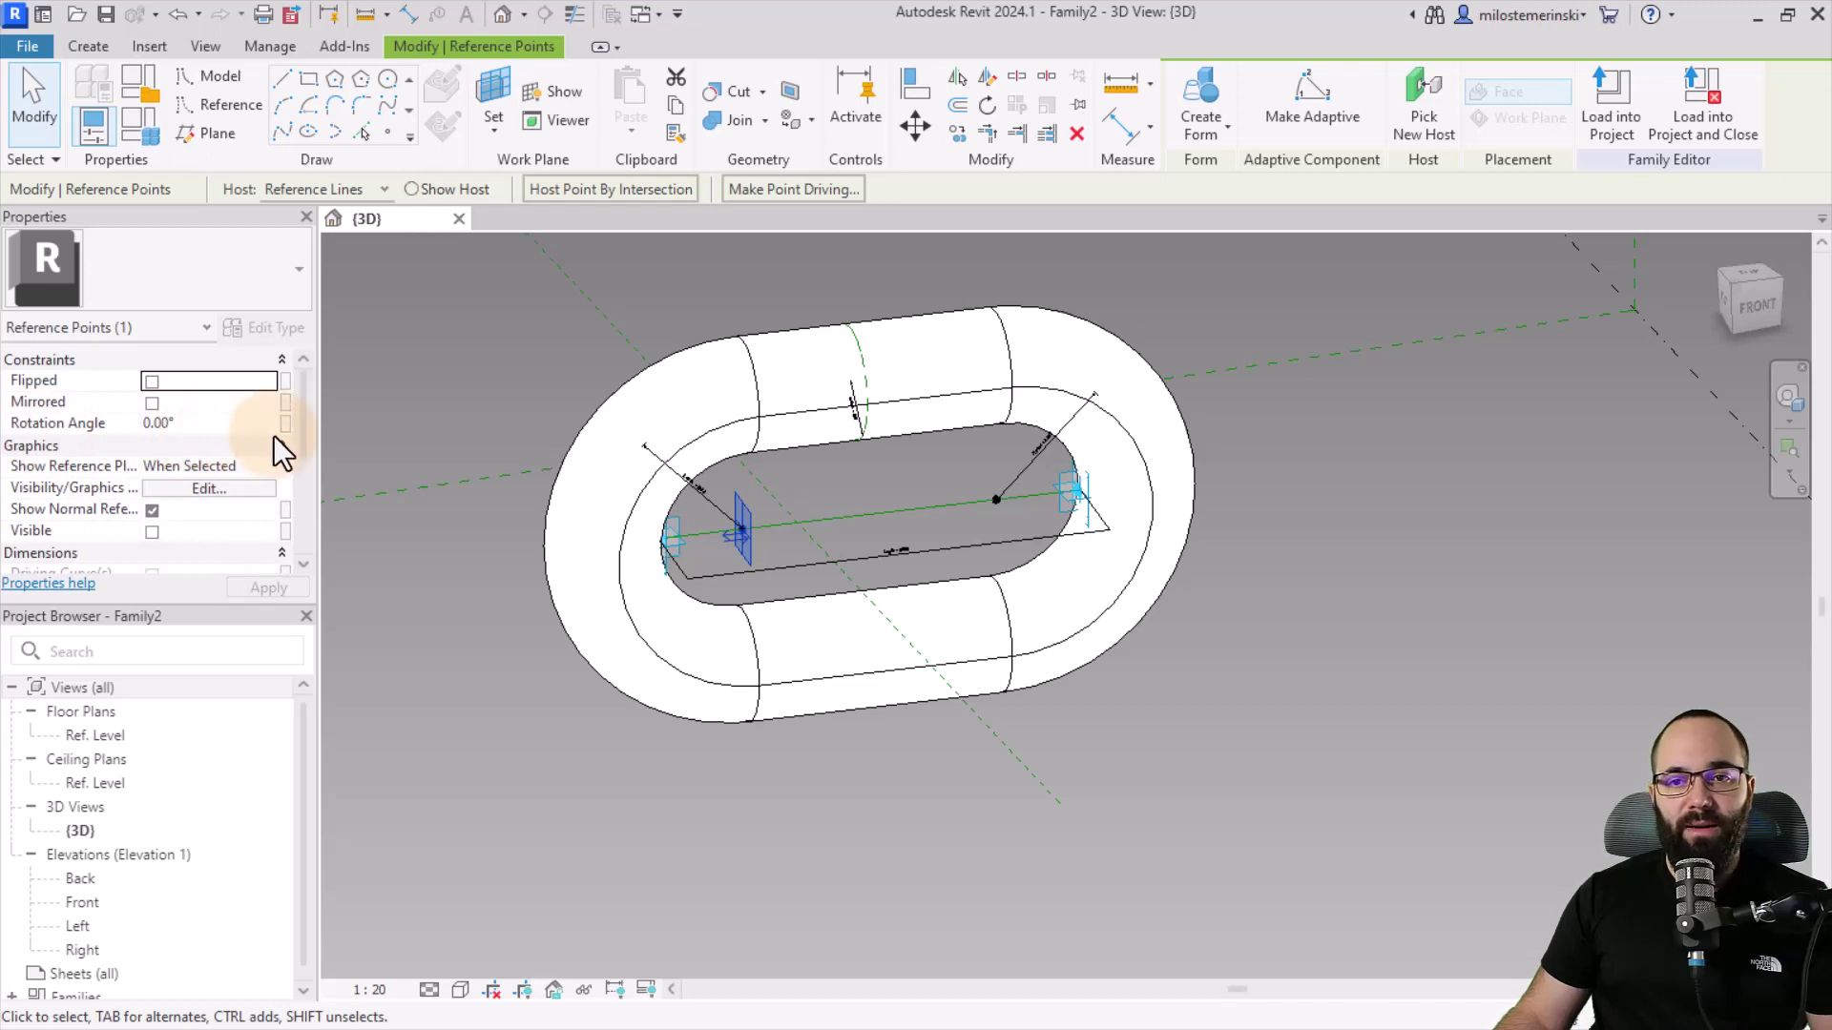
pyautogui.keyDown('ctrl'); pyautogui.click(996, 498); pyautogui.keyUp('ctrl')
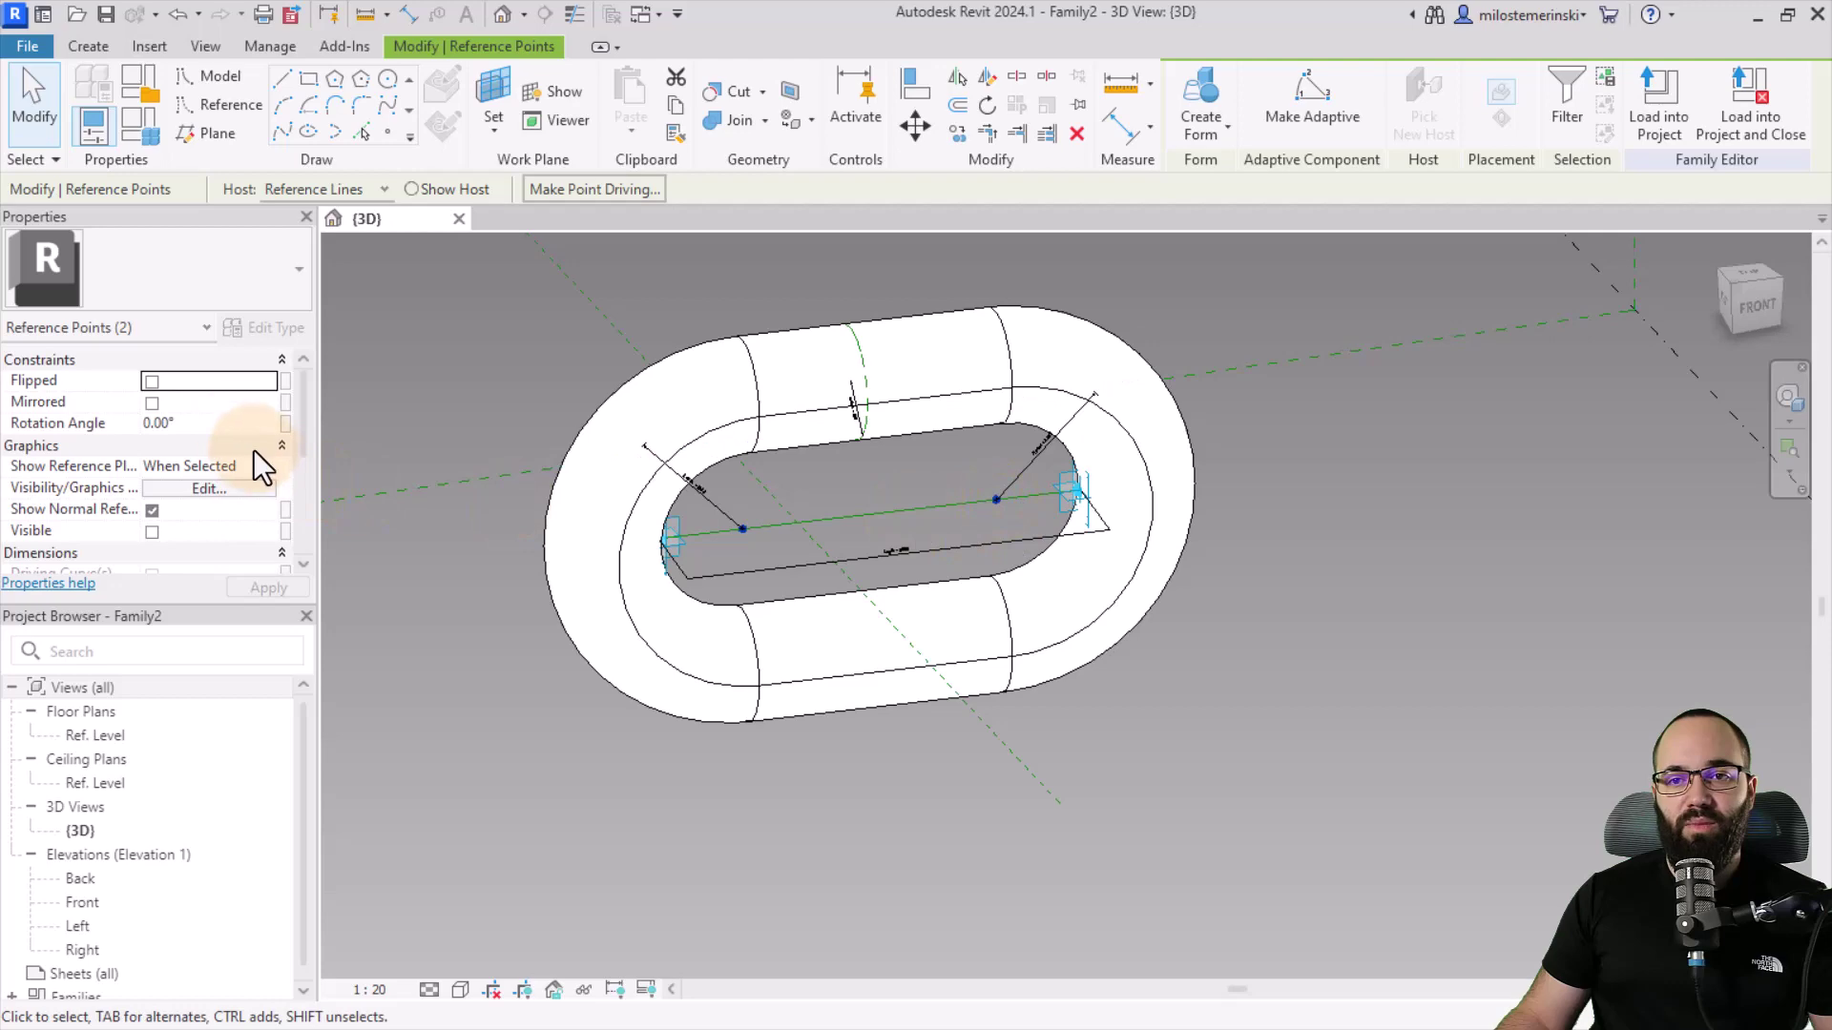
pyautogui.click(285, 424)
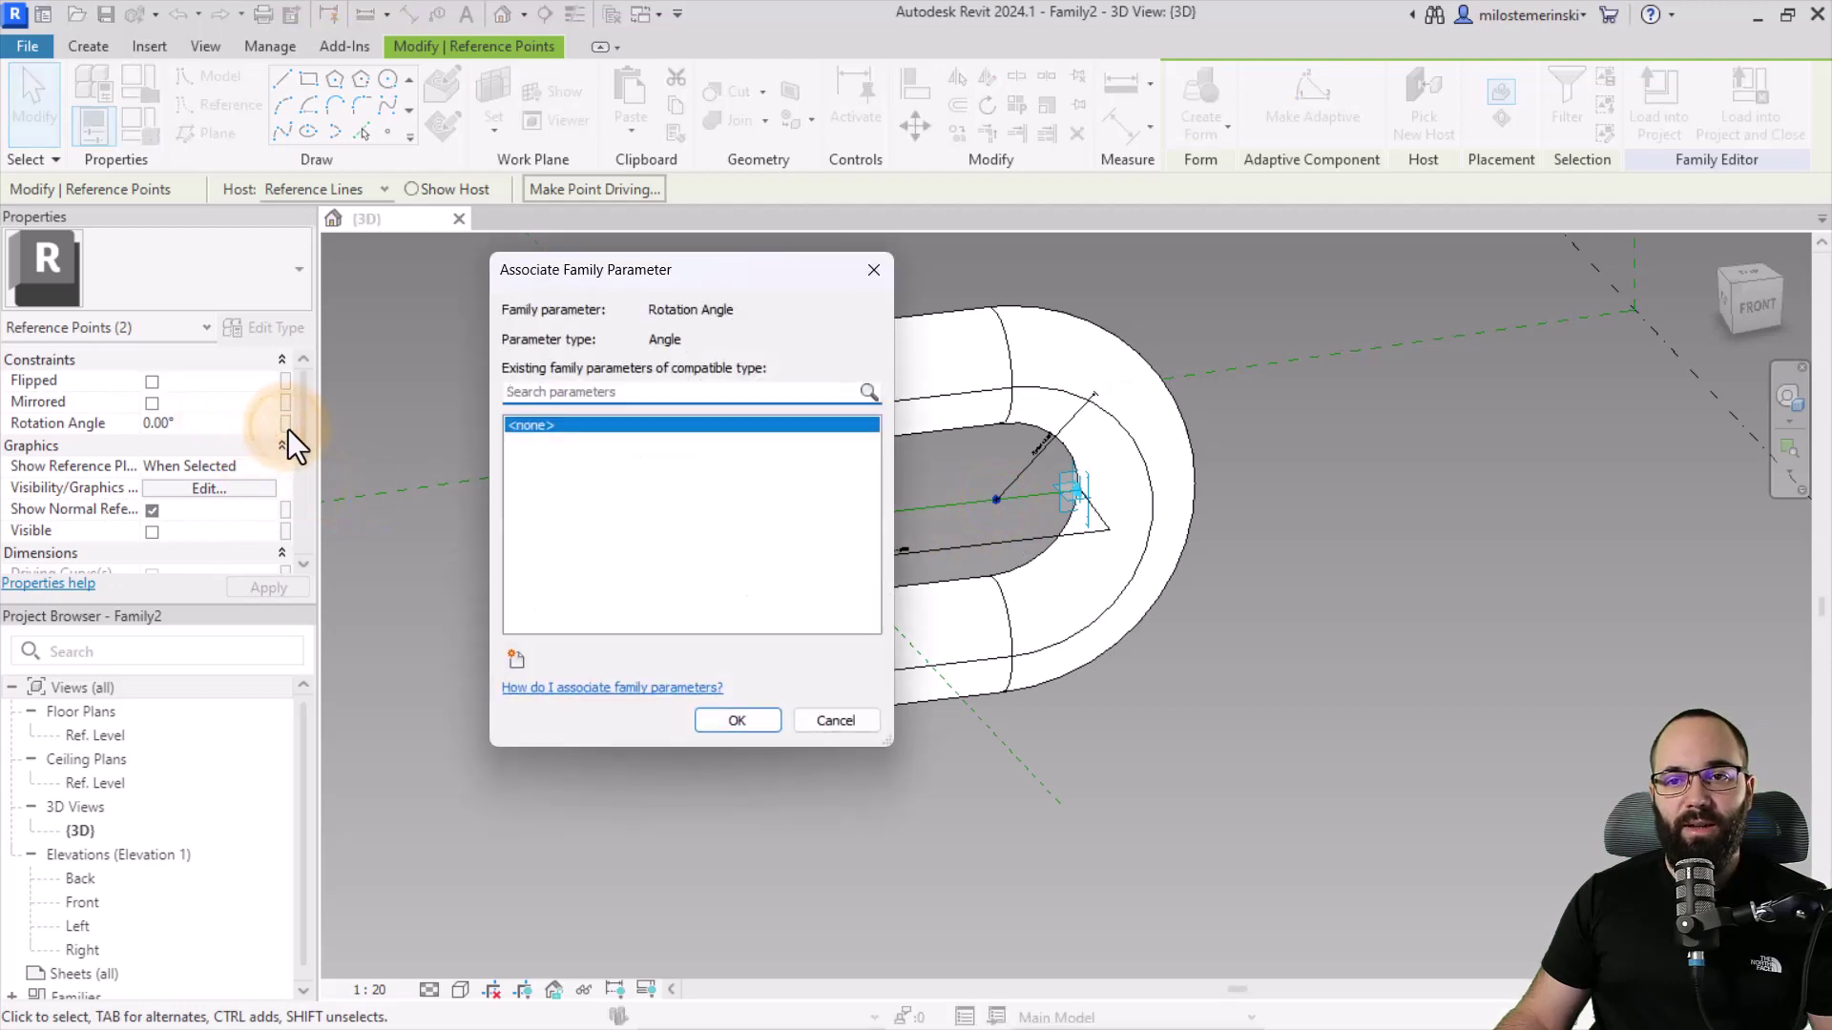
pyautogui.click(517, 662)
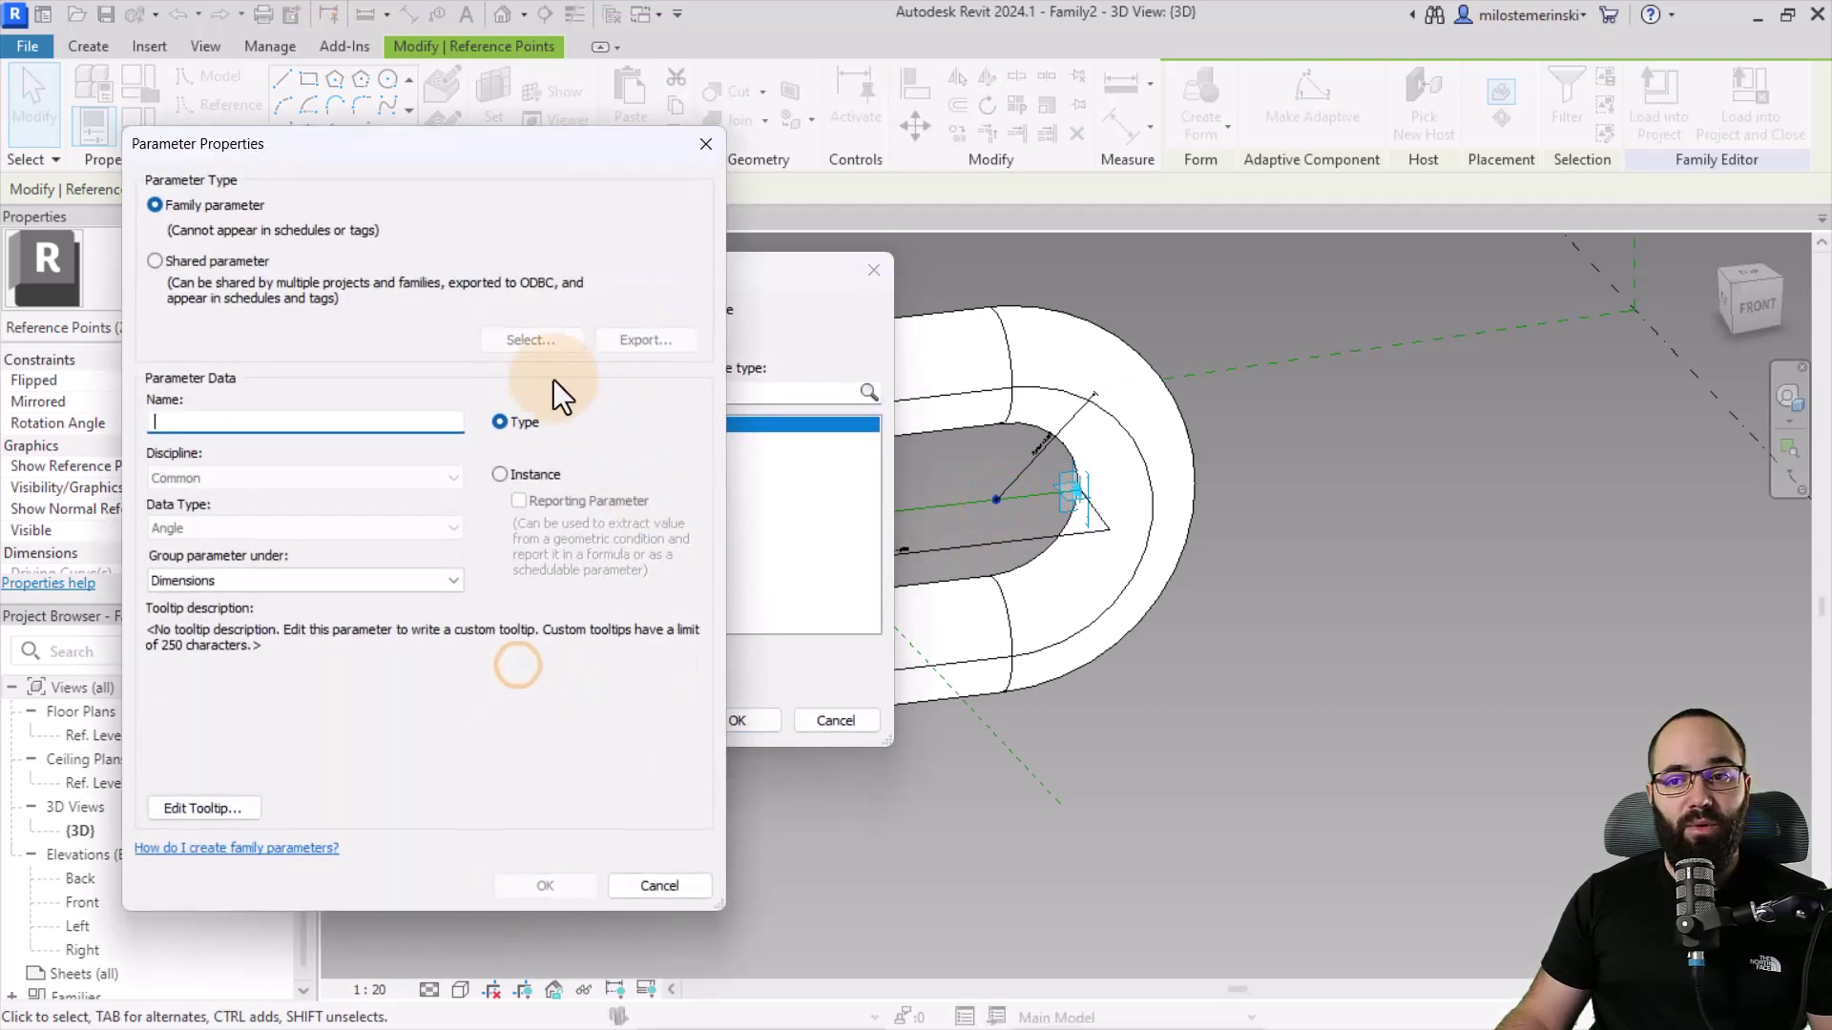
pyautogui.click(291, 421)
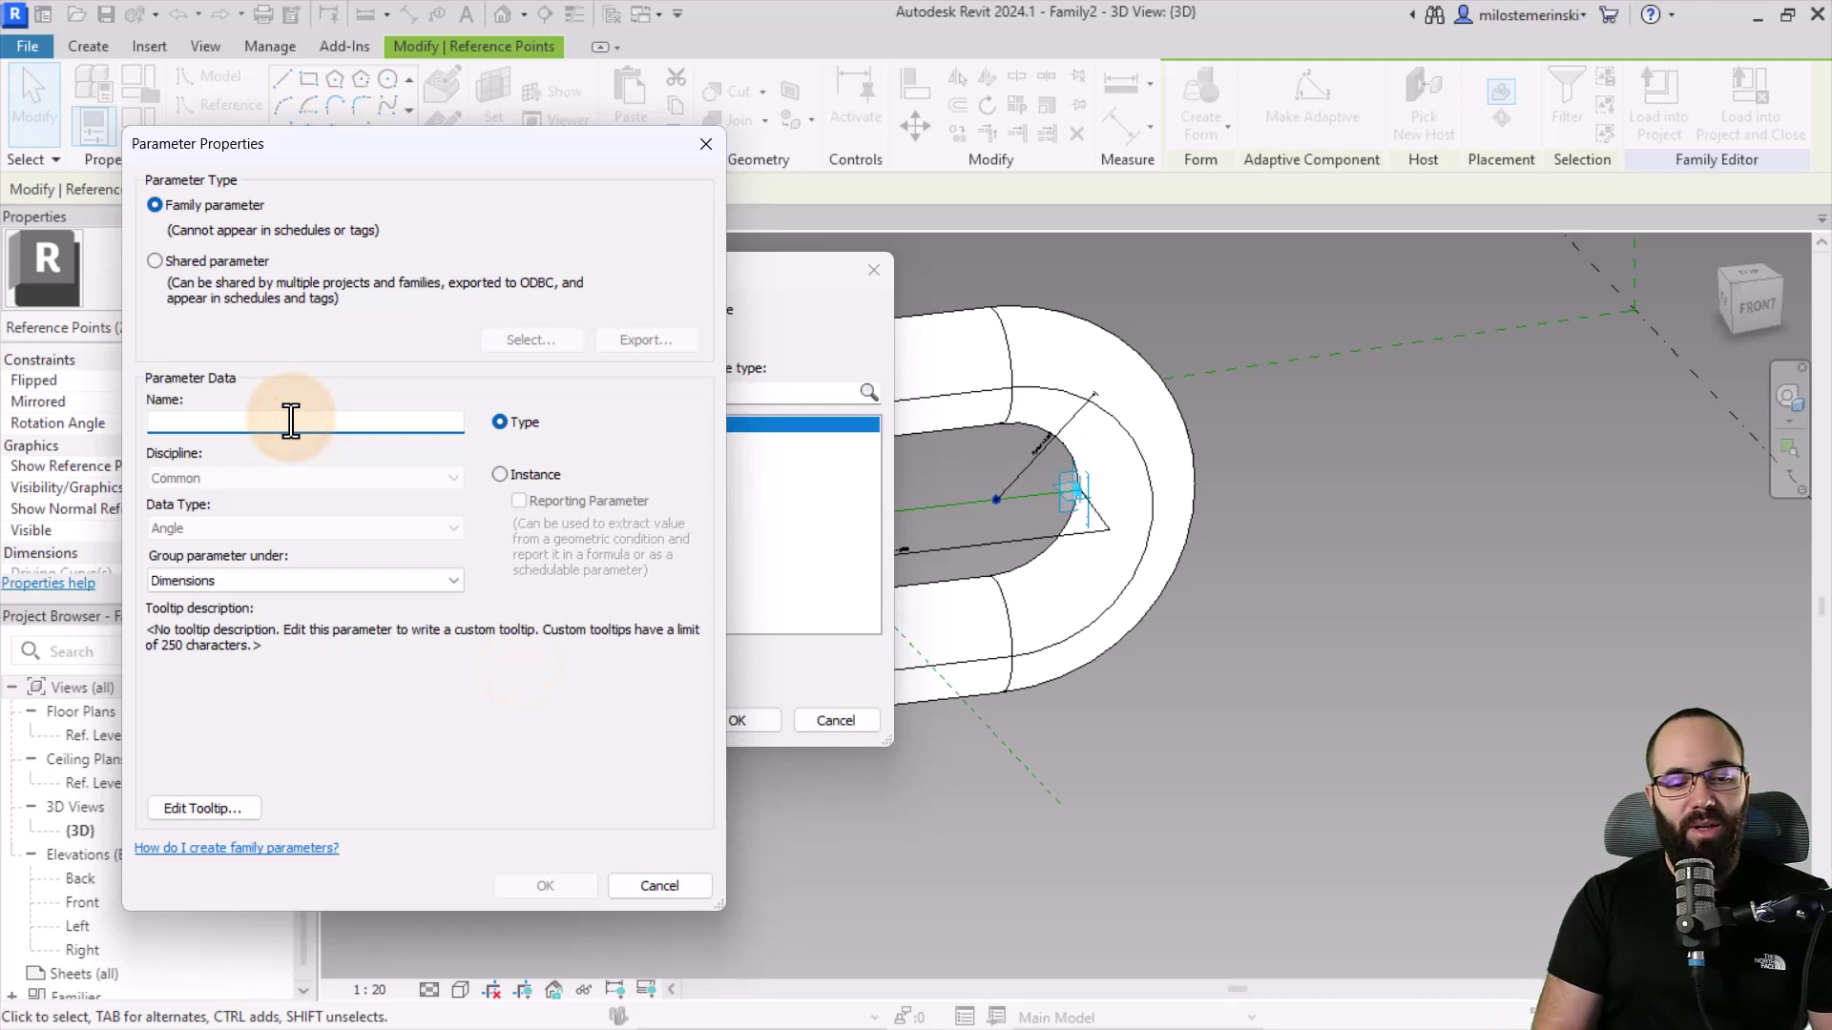
pyautogui.write('Rotation angle')
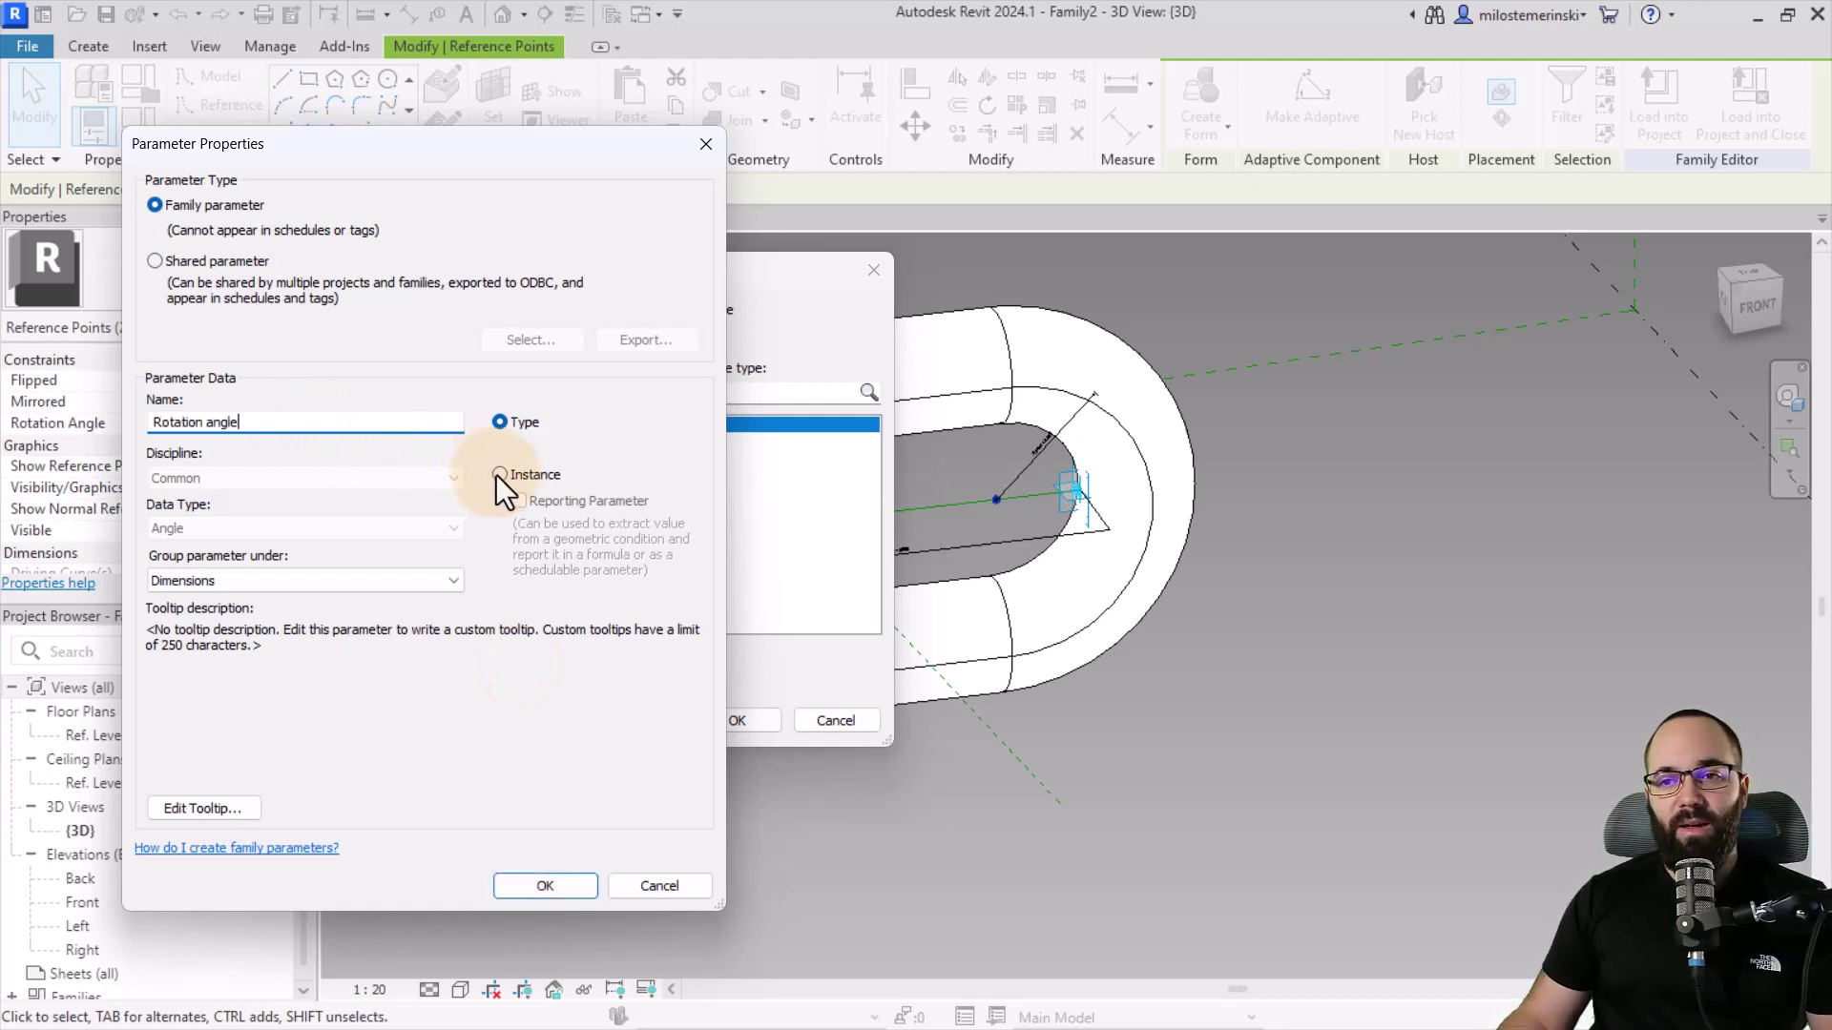
pyautogui.click(498, 474)
pyautogui.click(523, 887)
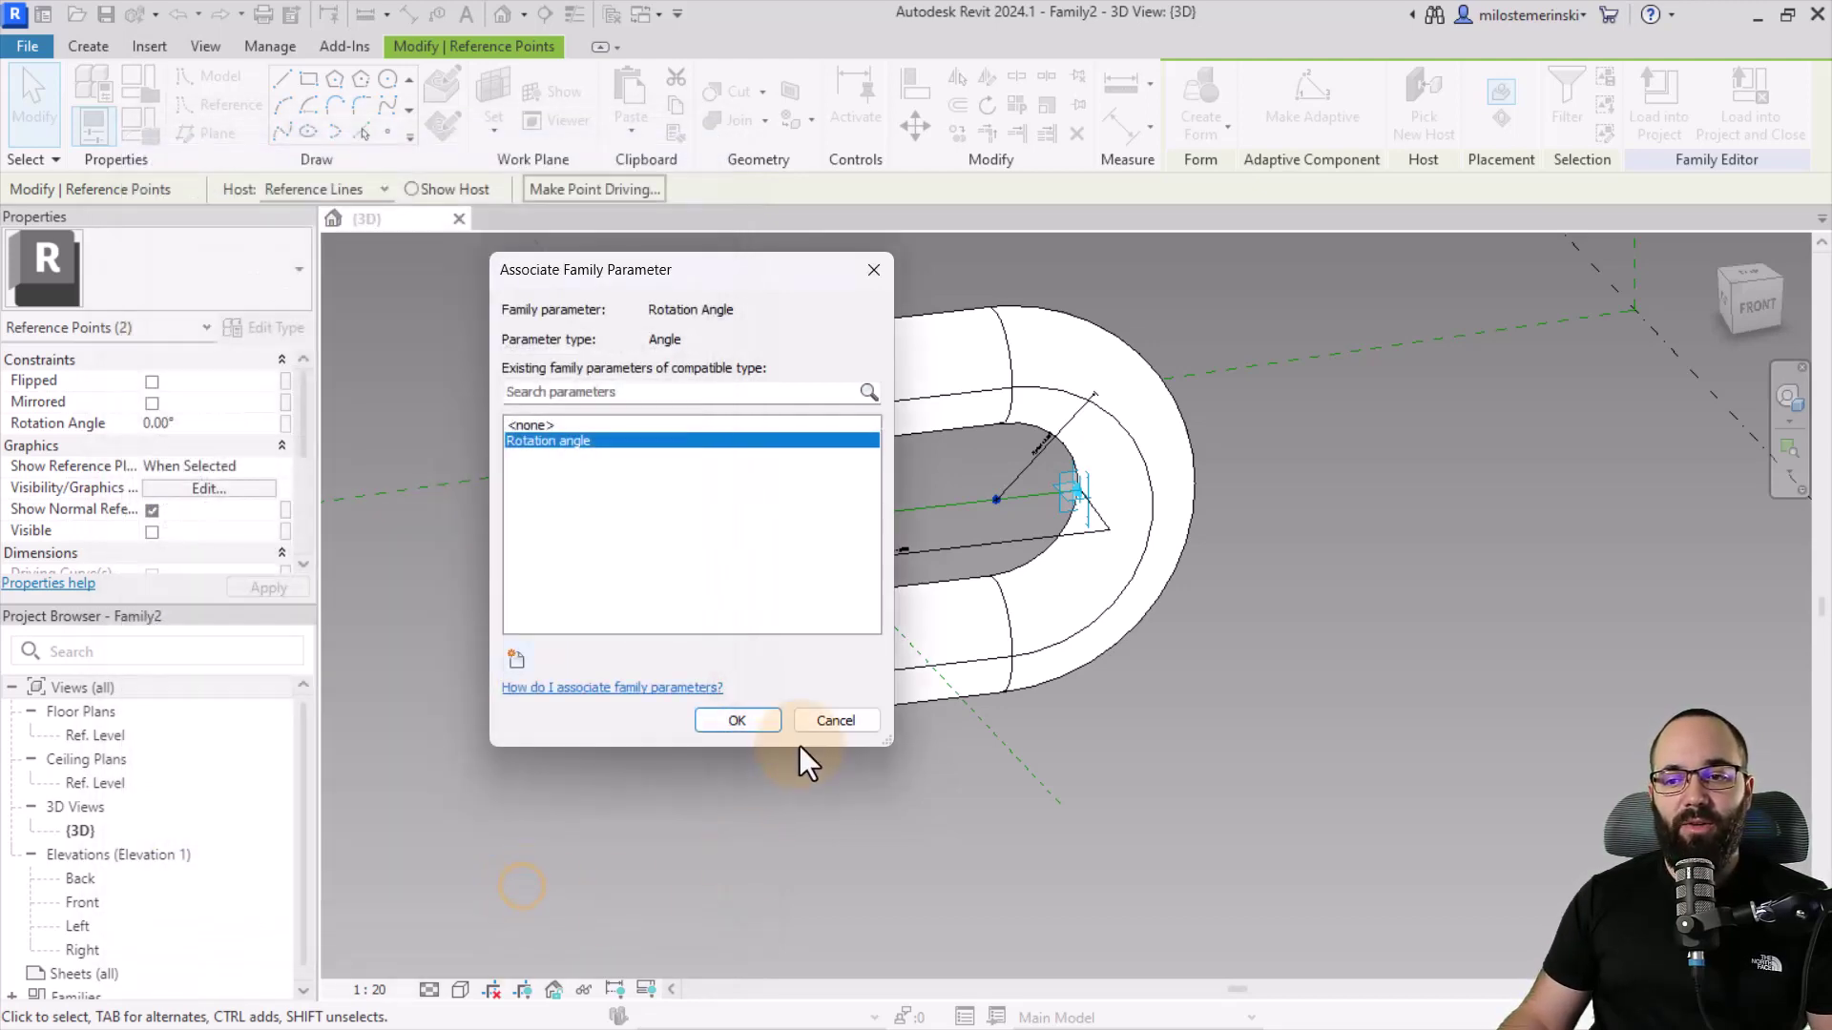
pyautogui.click(747, 729)
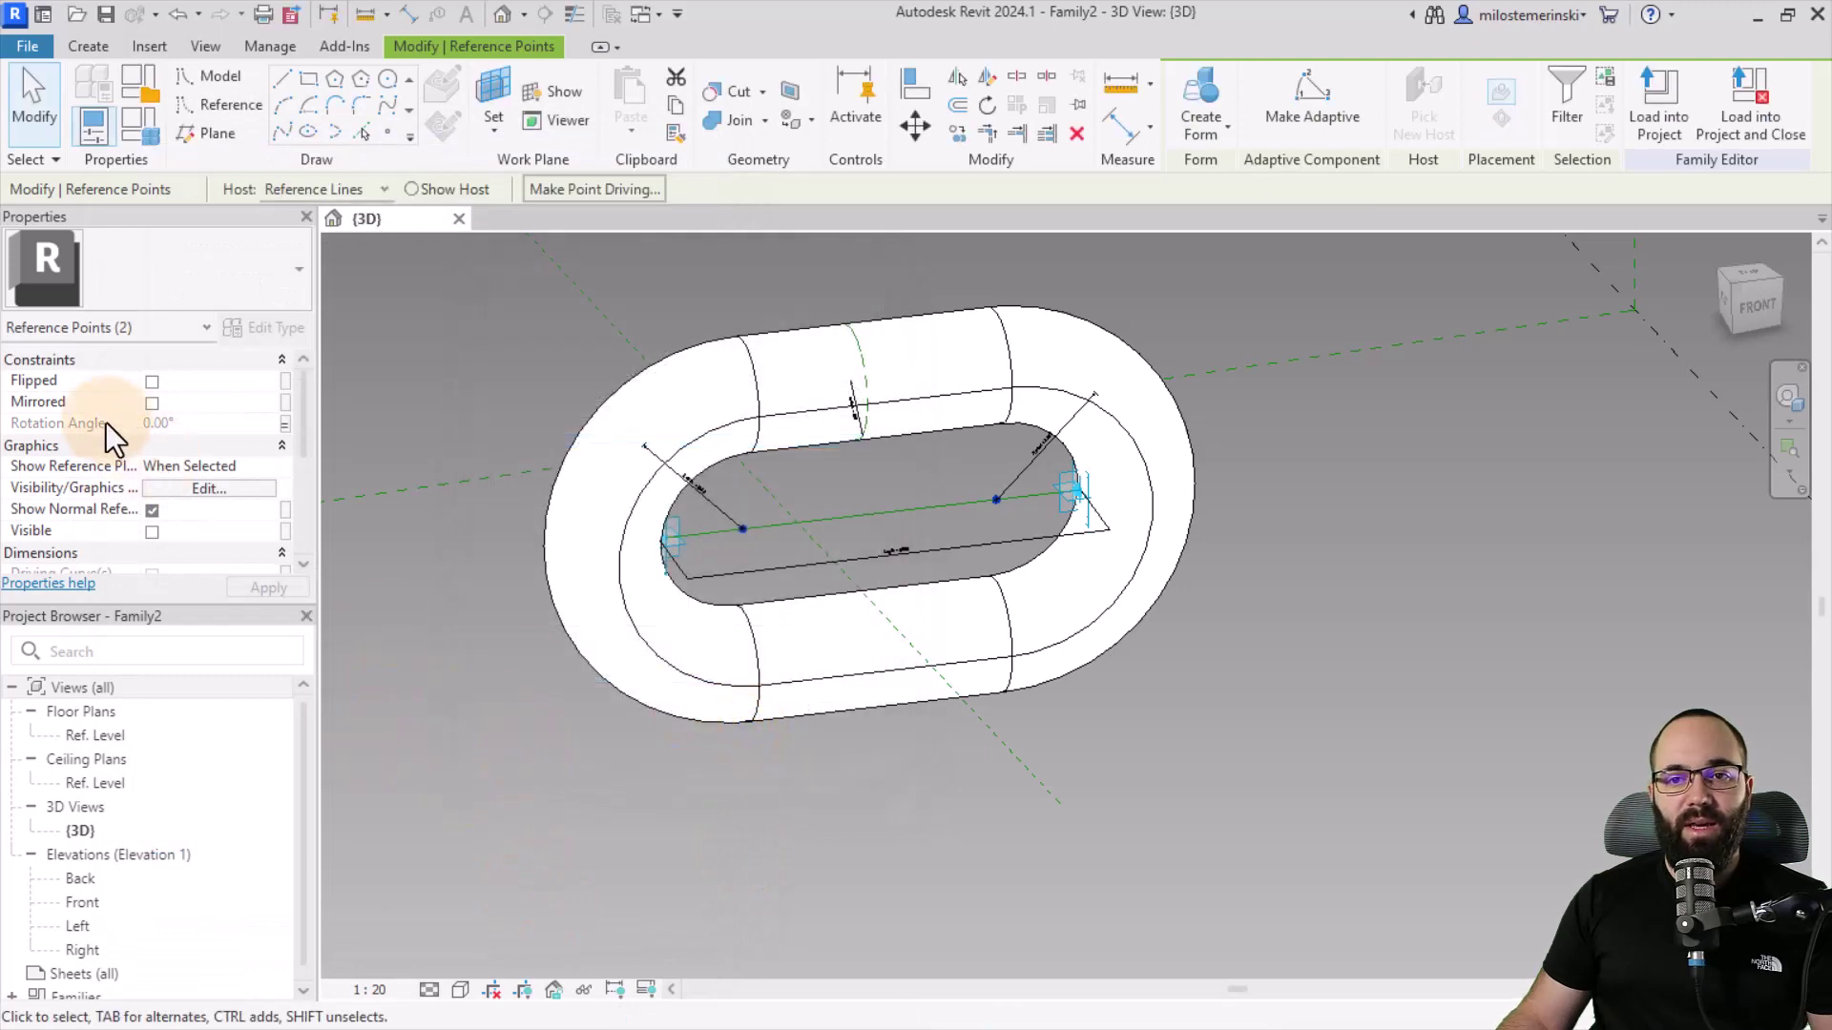
pyautogui.click(439, 600)
# Step: Set the Rotation angle parameter to -90° in the family types and apply it
pyautogui.moveTo(439, 599); pyautogui.dragTo(586, 638, button='middle')
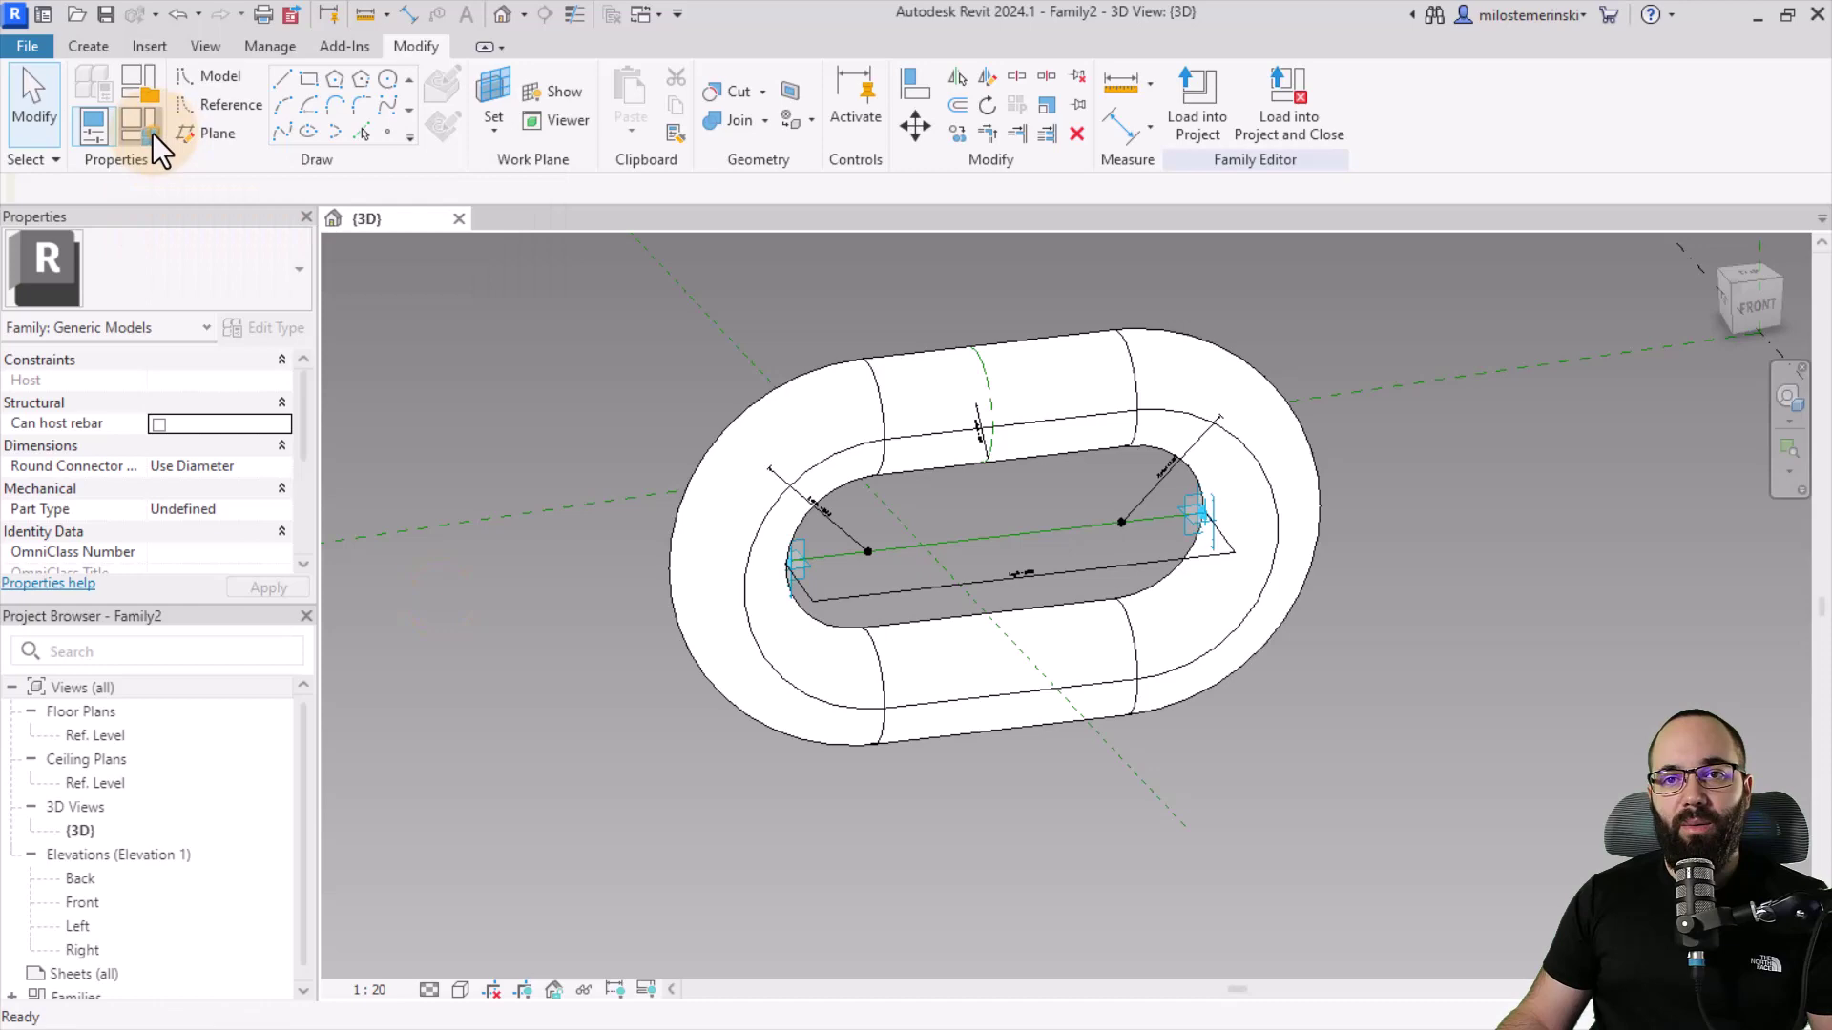
pyautogui.click(152, 134)
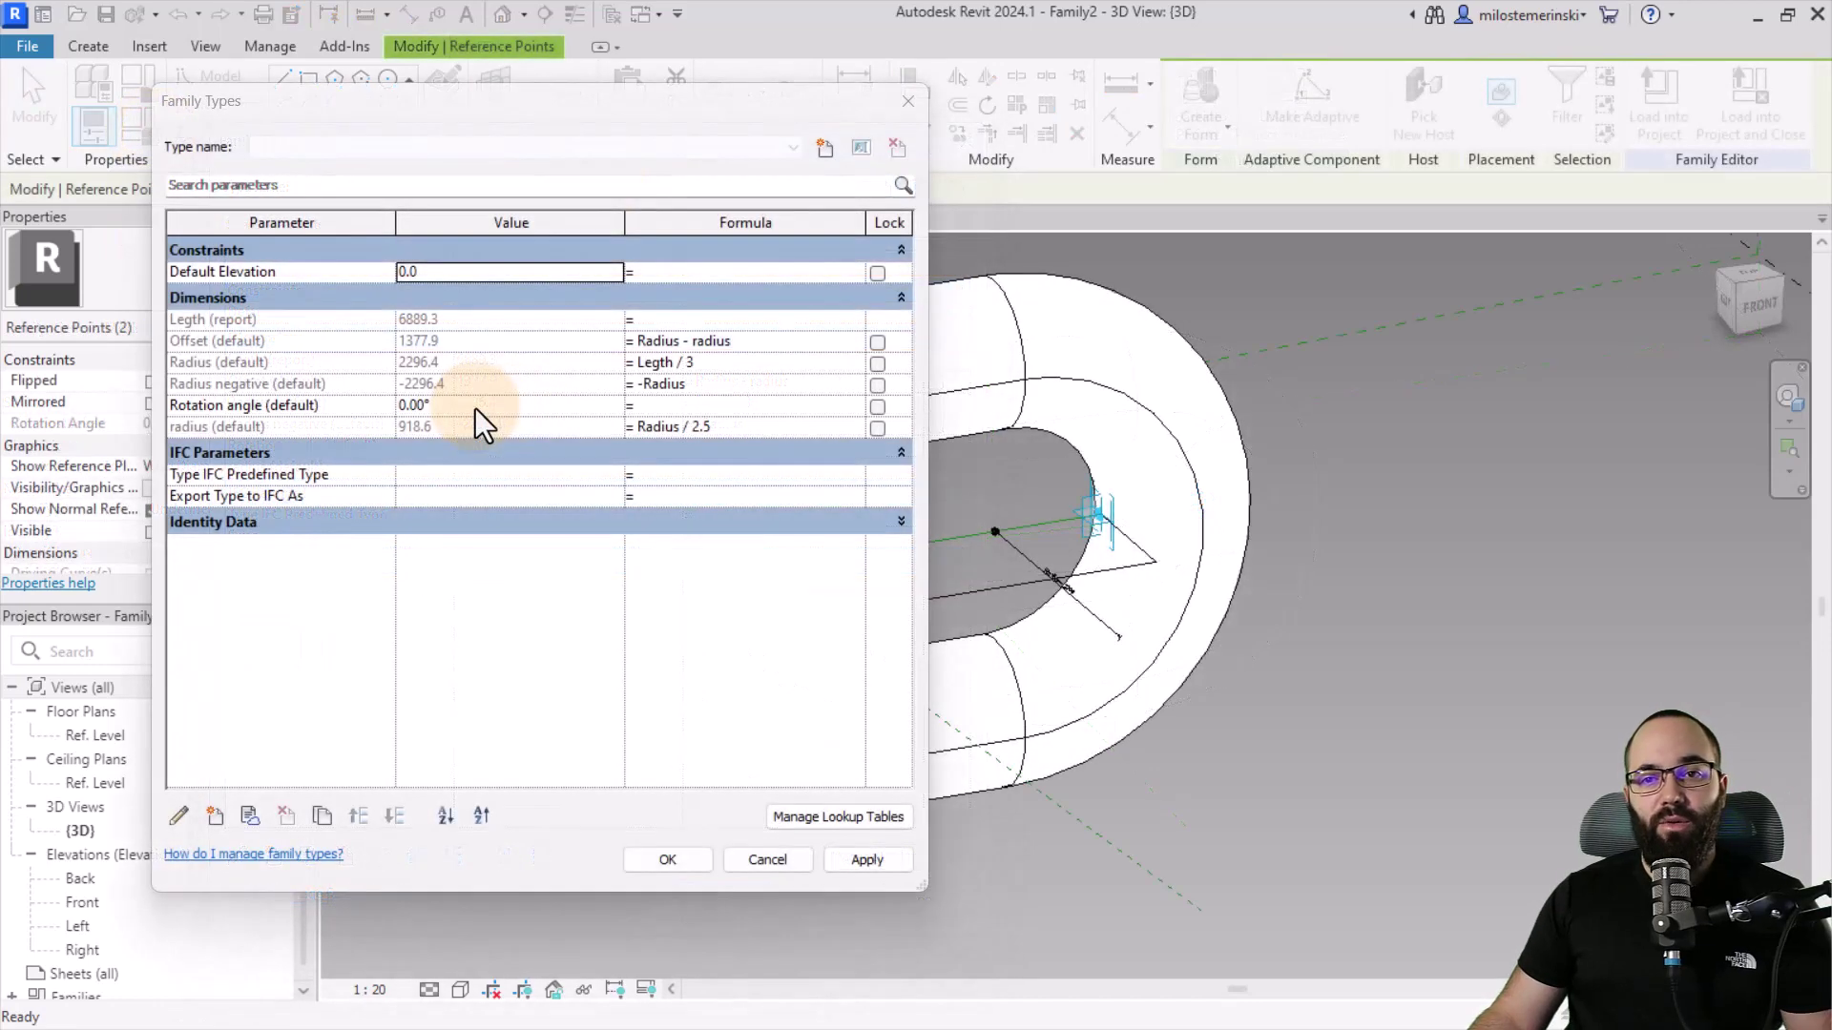
pyautogui.click(464, 405)
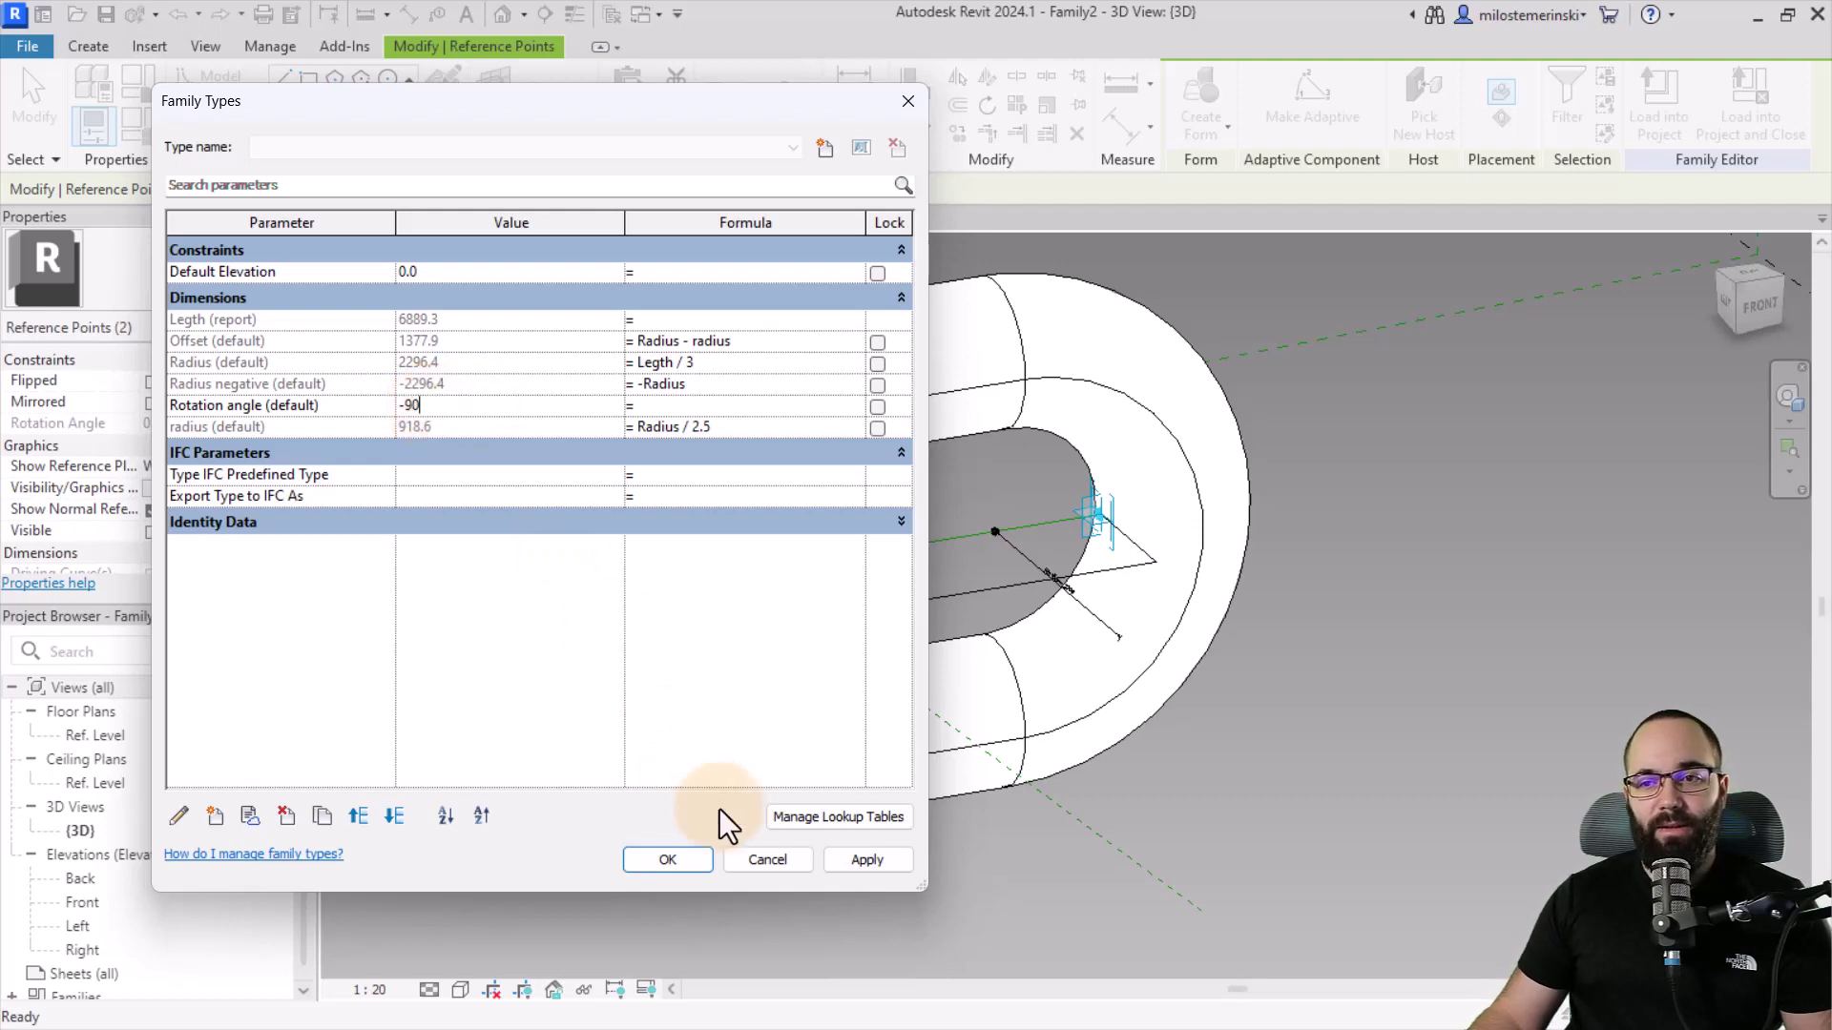
pyautogui.click(862, 863)
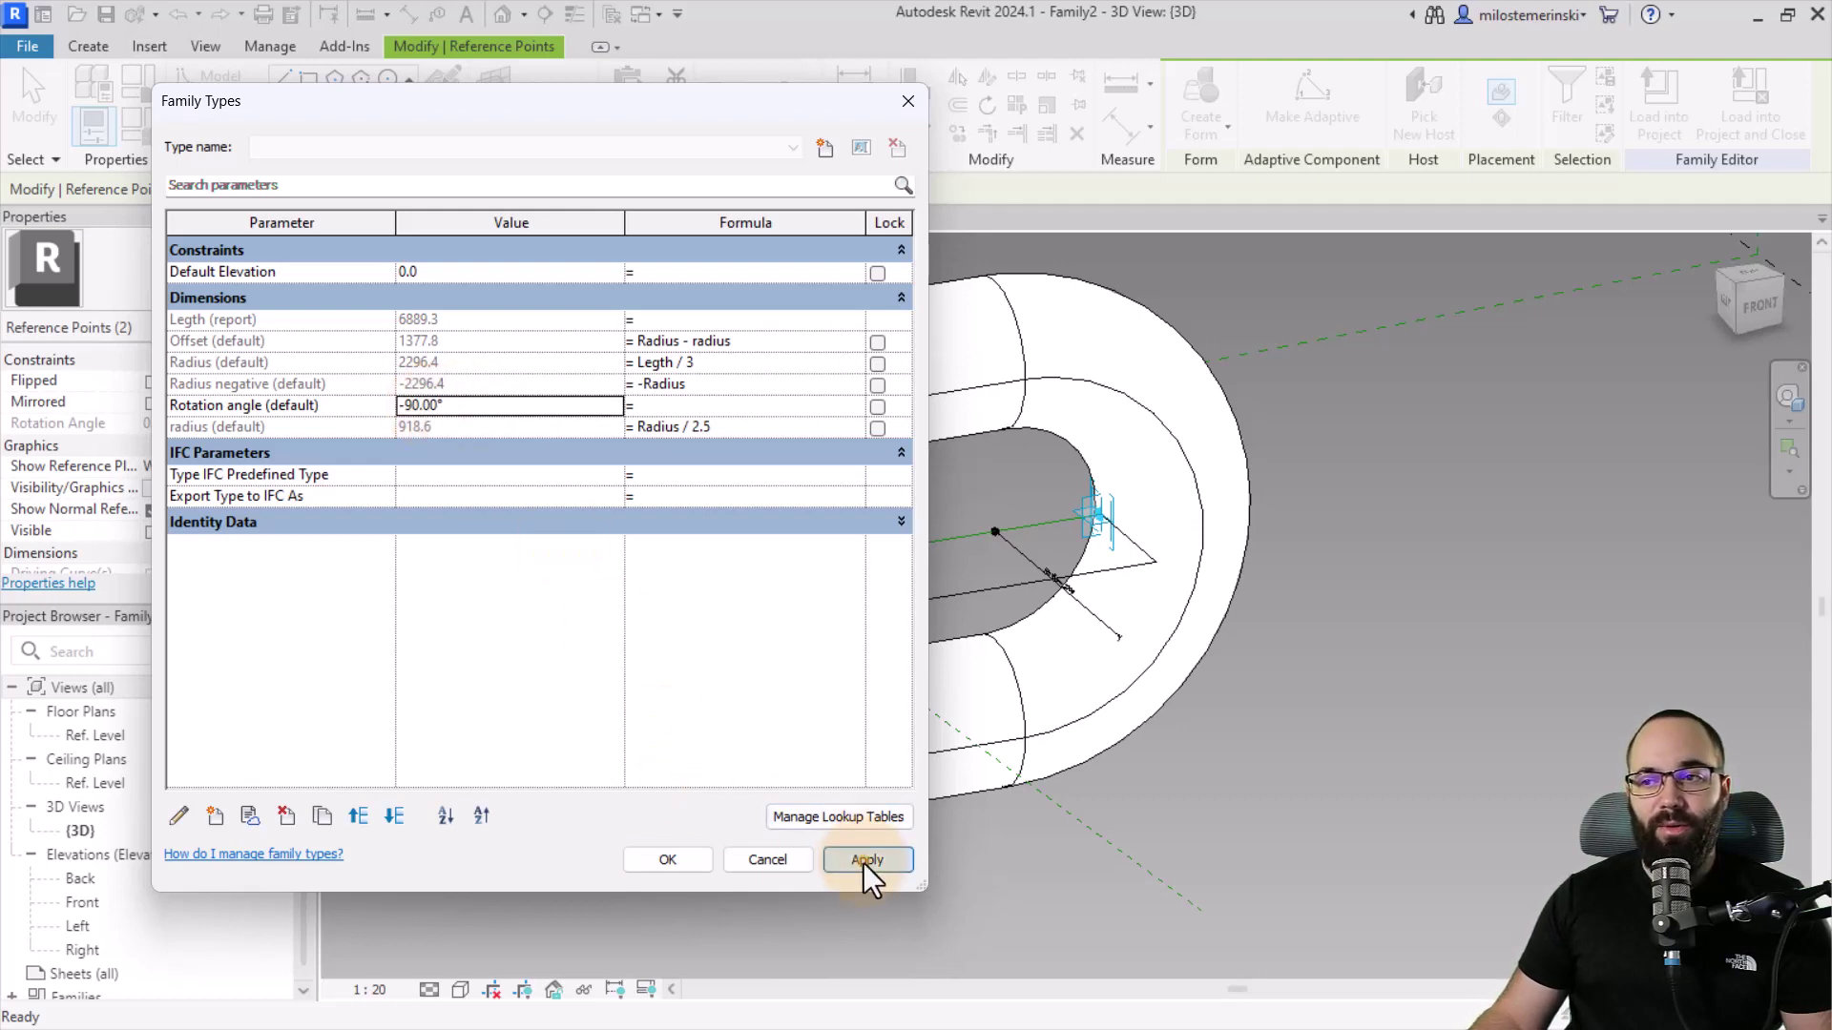
pyautogui.click(678, 861)
# Step: Save the family to the Desktop as Chain link
pyautogui.keyDown('shift'); pyautogui.moveTo(810, 822); pyautogui.dragTo(643, 614, button='middle'); pyautogui.keyUp('shift')
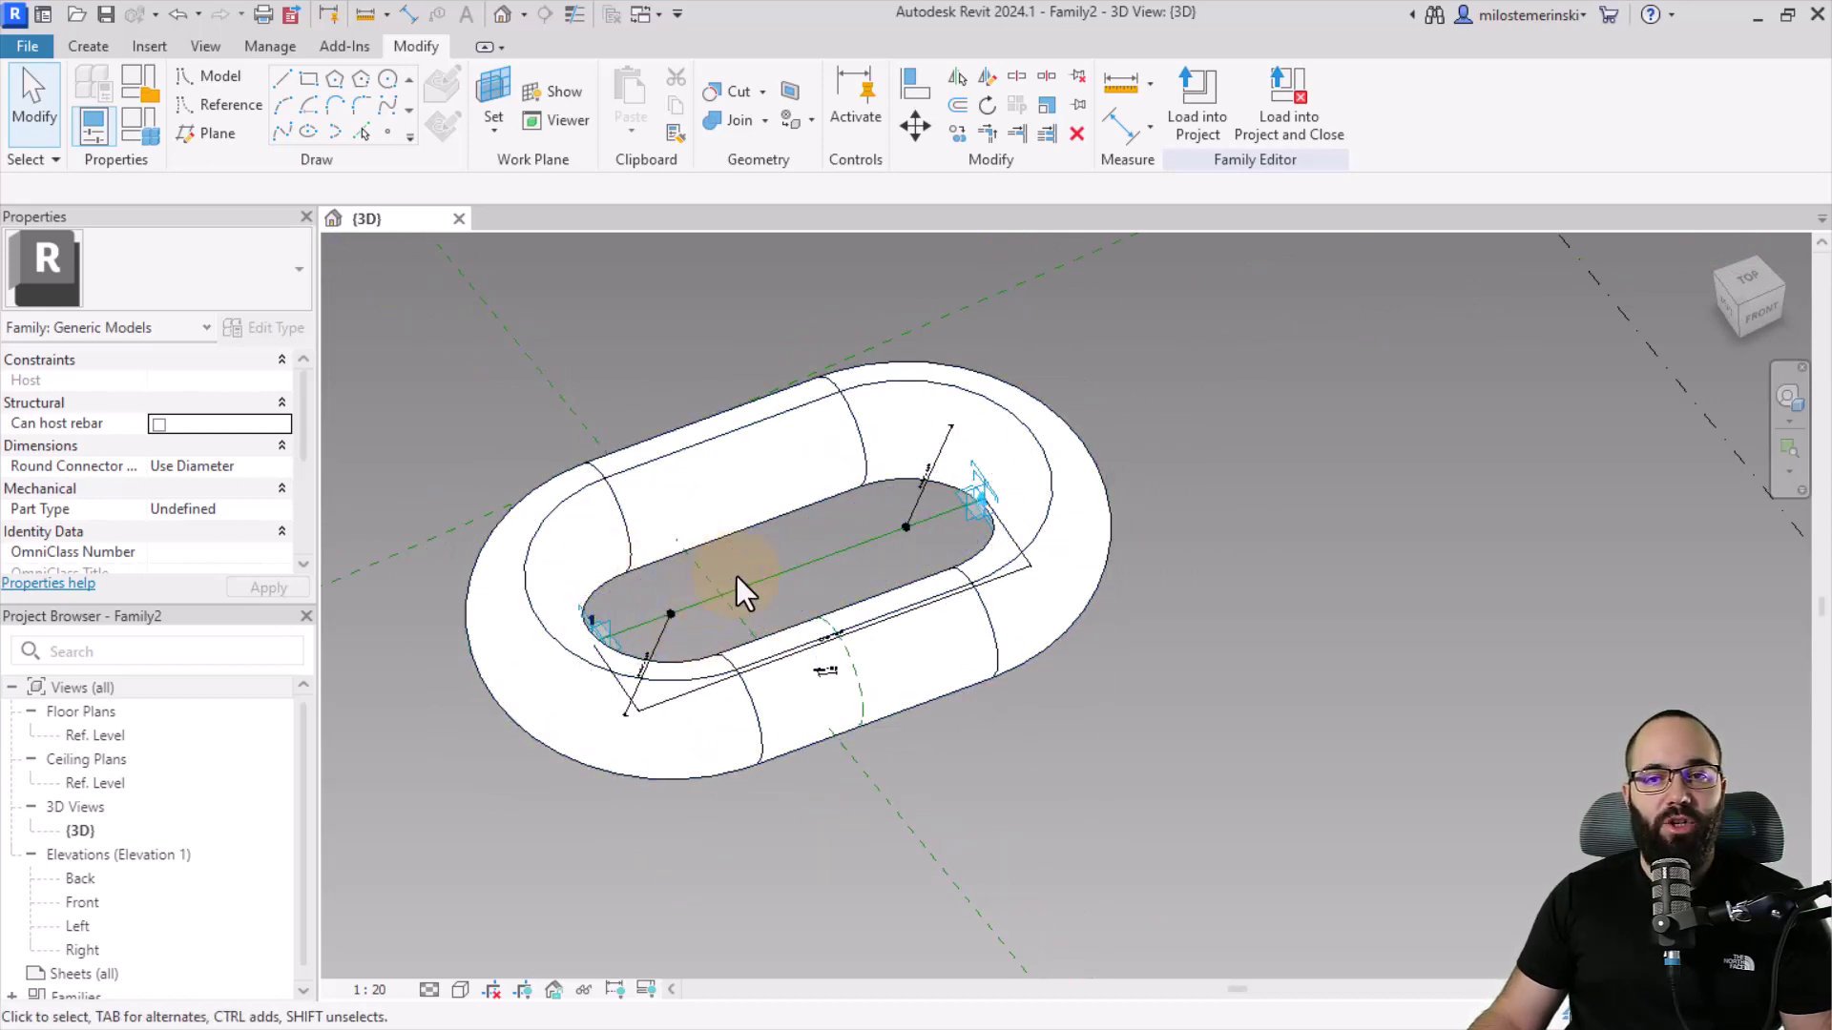
pyautogui.keyDown('shift'); pyautogui.moveTo(748, 821); pyautogui.dragTo(708, 765, button='middle'); pyautogui.keyUp('shift')
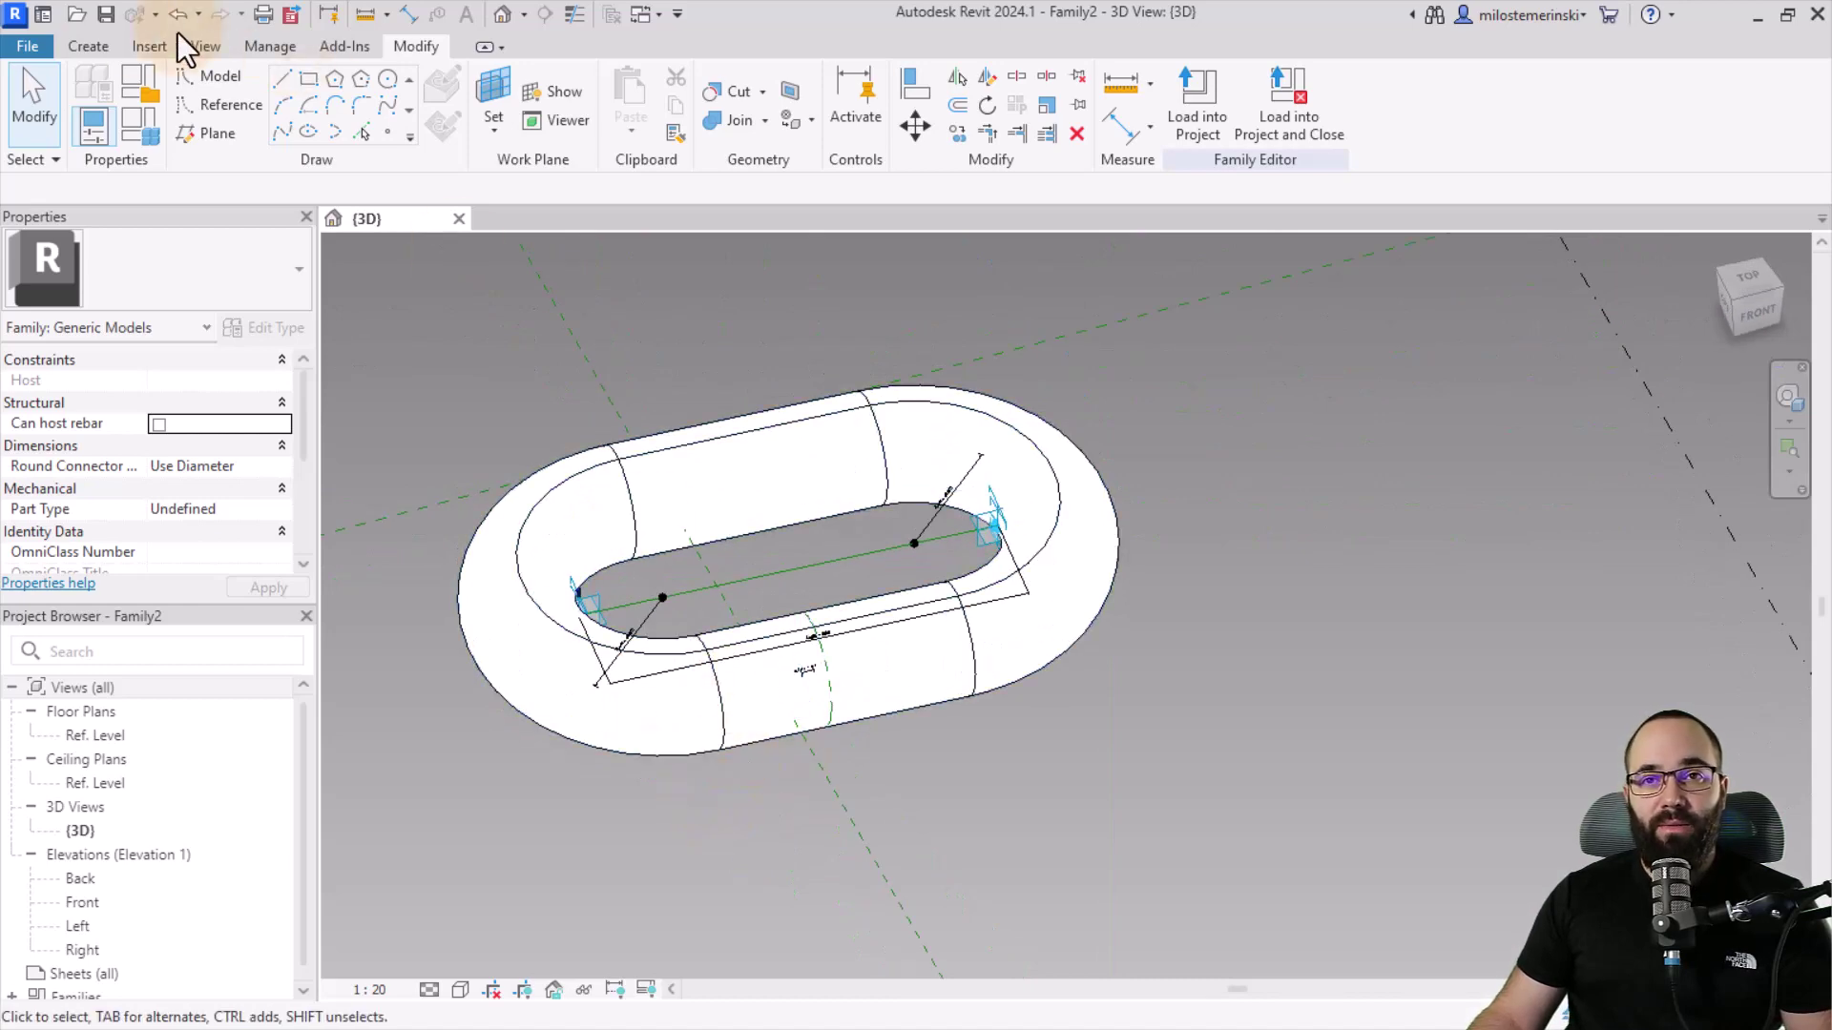
pyautogui.click(106, 15)
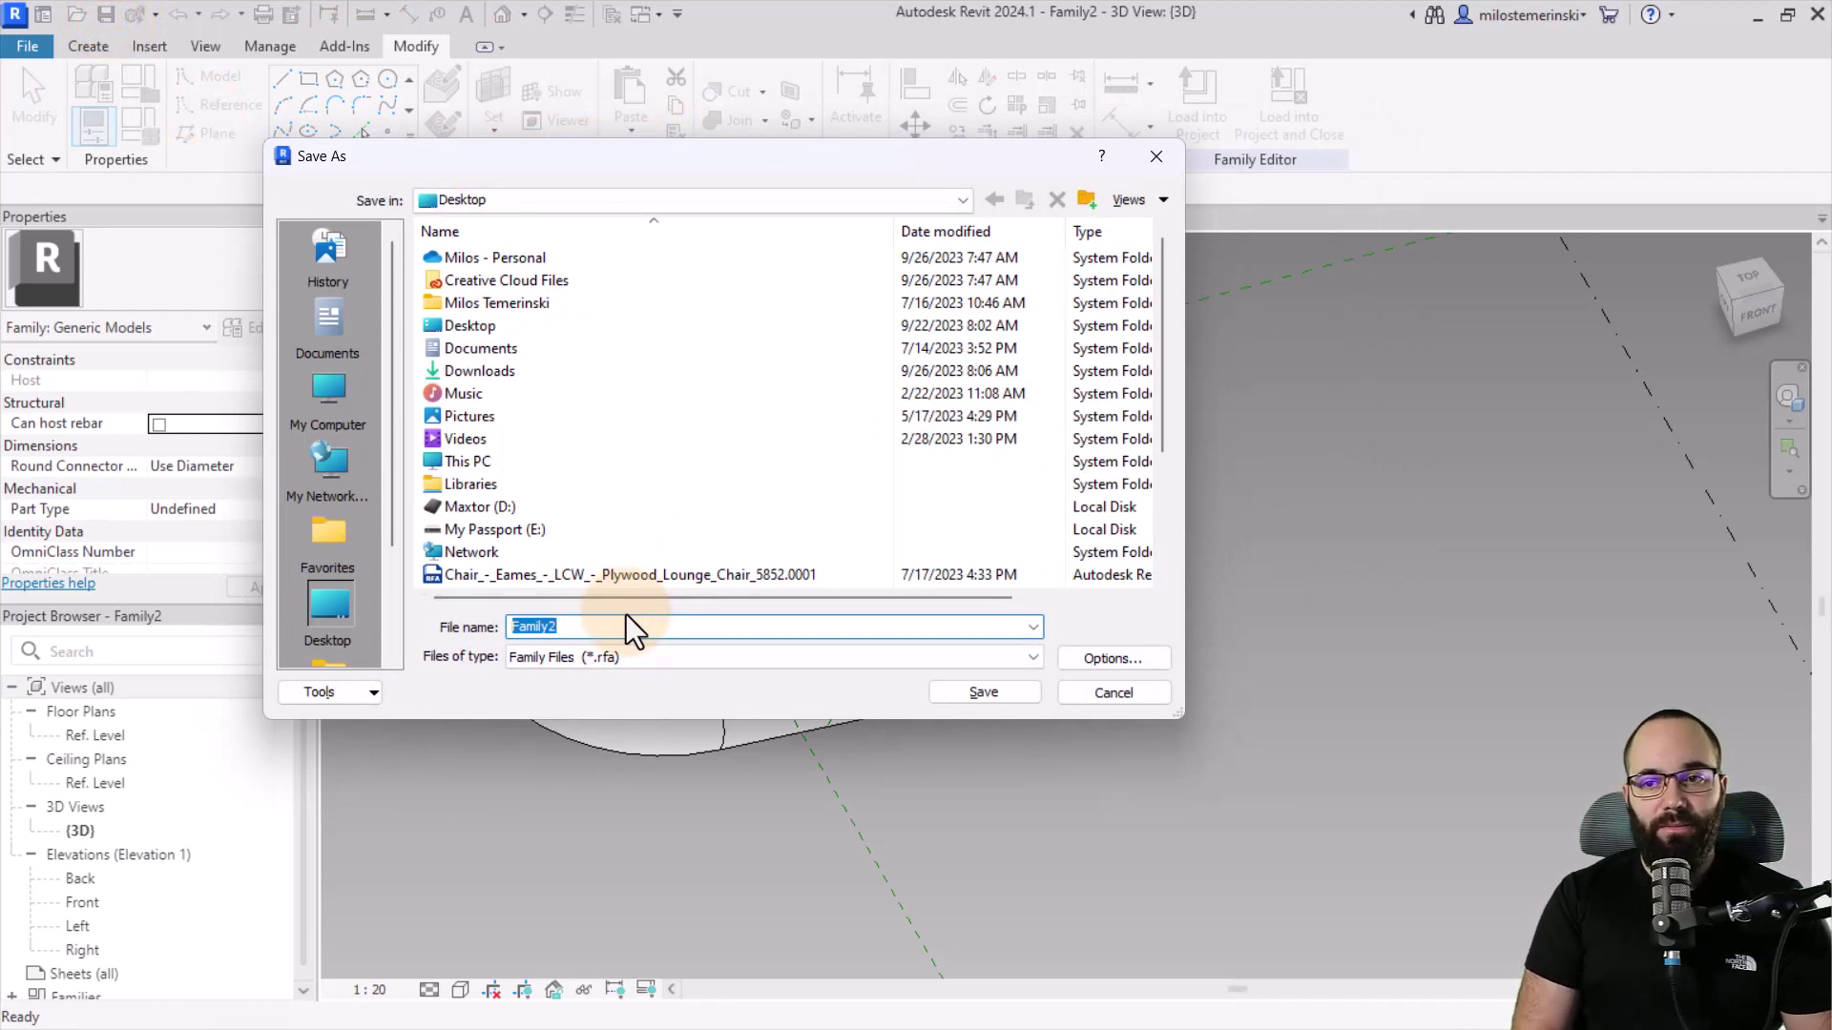
pyautogui.write('Chain link')
pyautogui.click(975, 695)
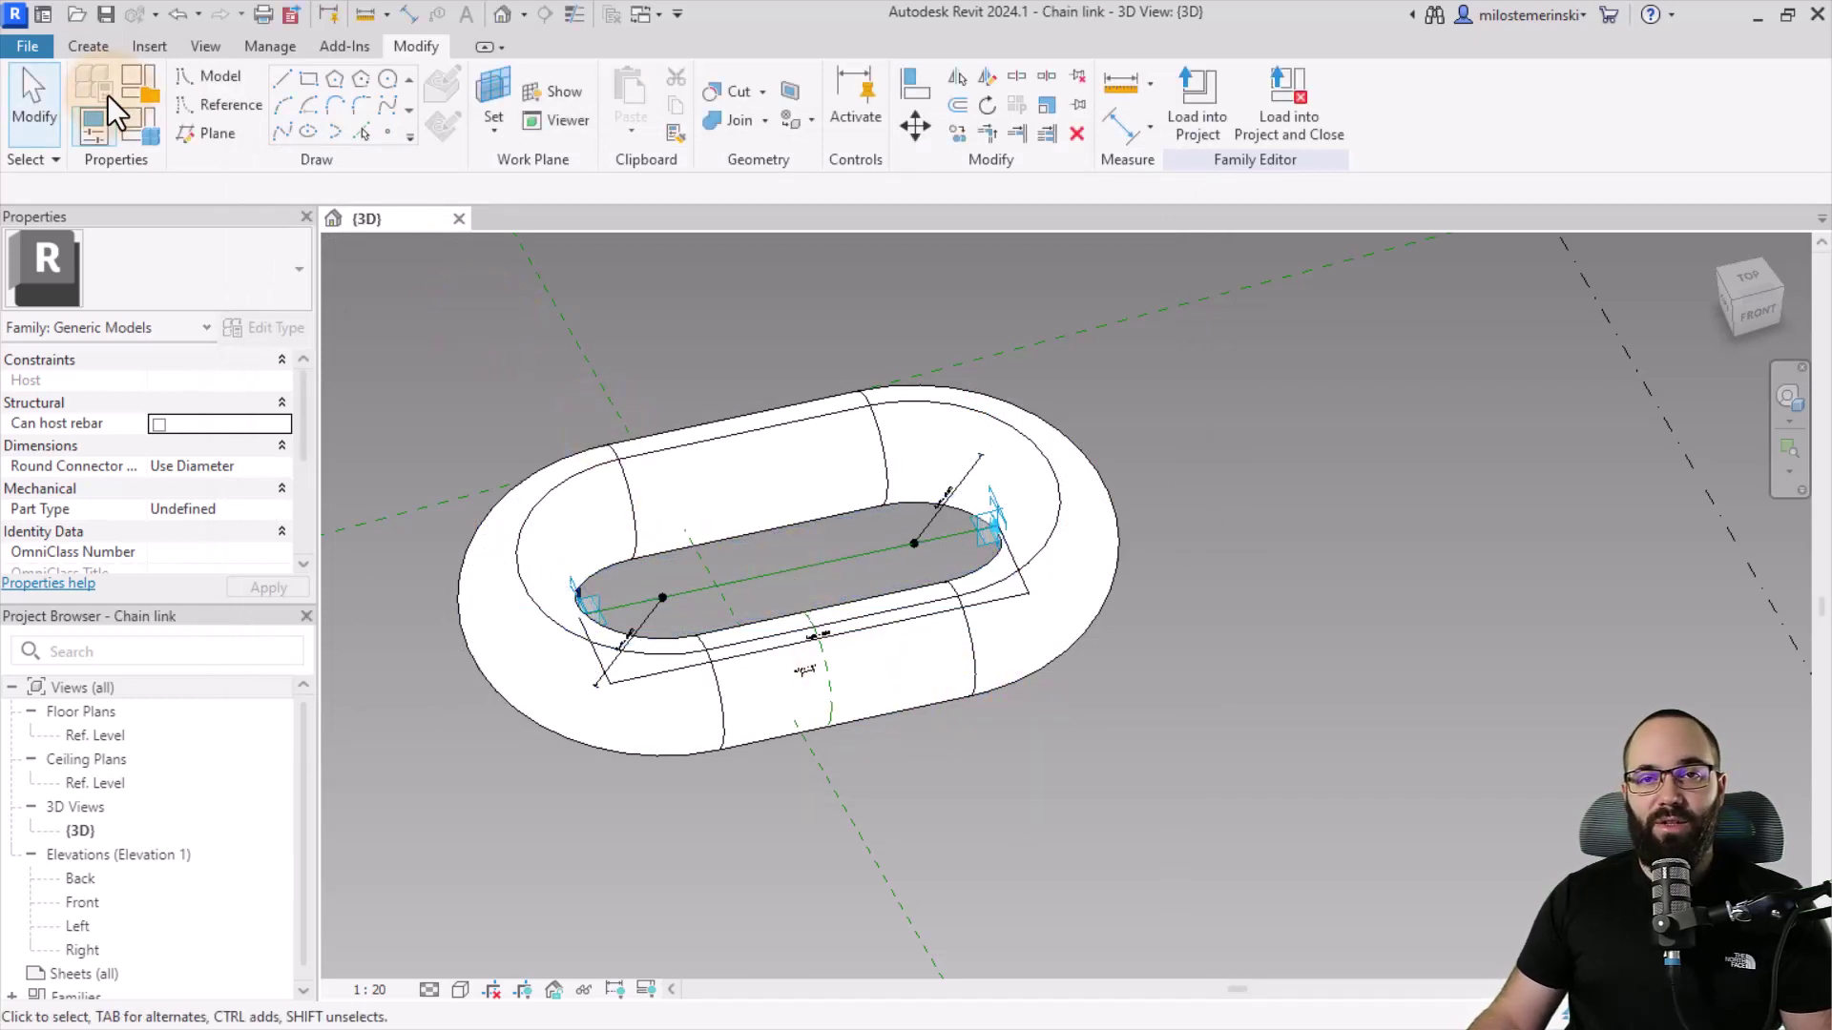
# Step: Create a new family from the Metric Generic Model Adaptive template in the English family templates folder
pyautogui.click(38, 44)
pyautogui.moveTo(109, 152)
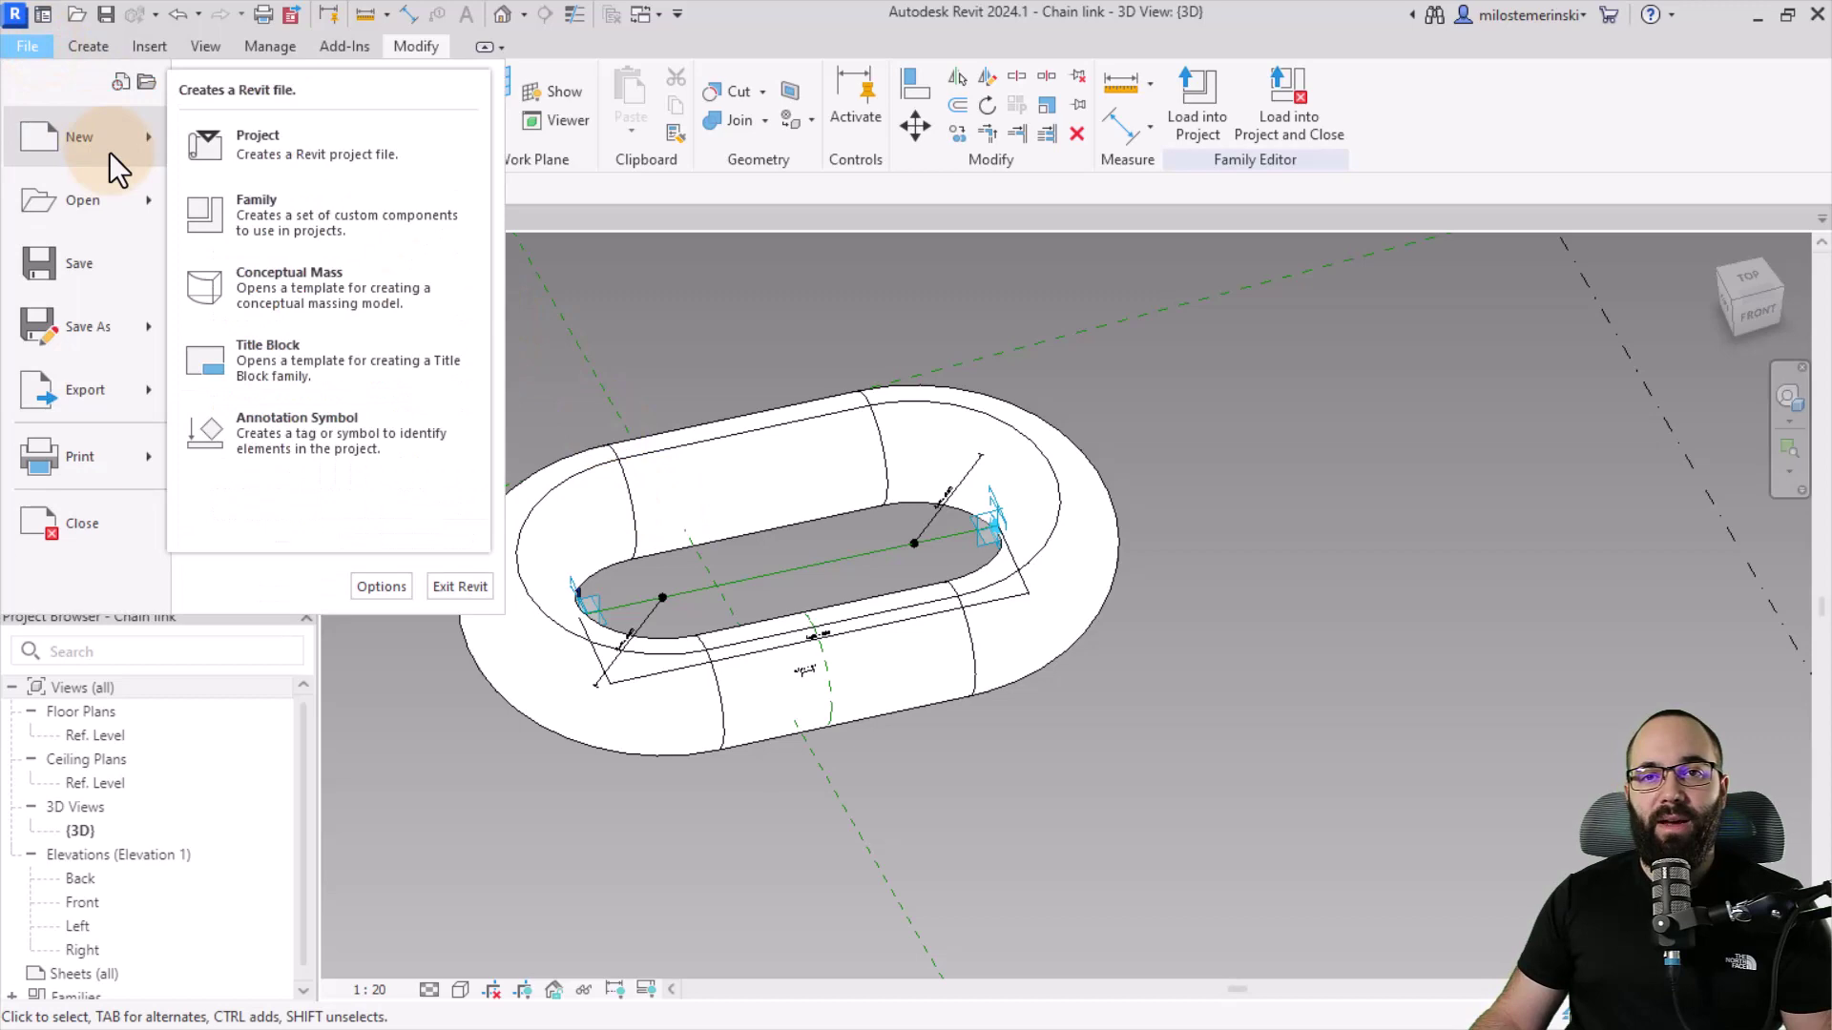
pyautogui.click(238, 215)
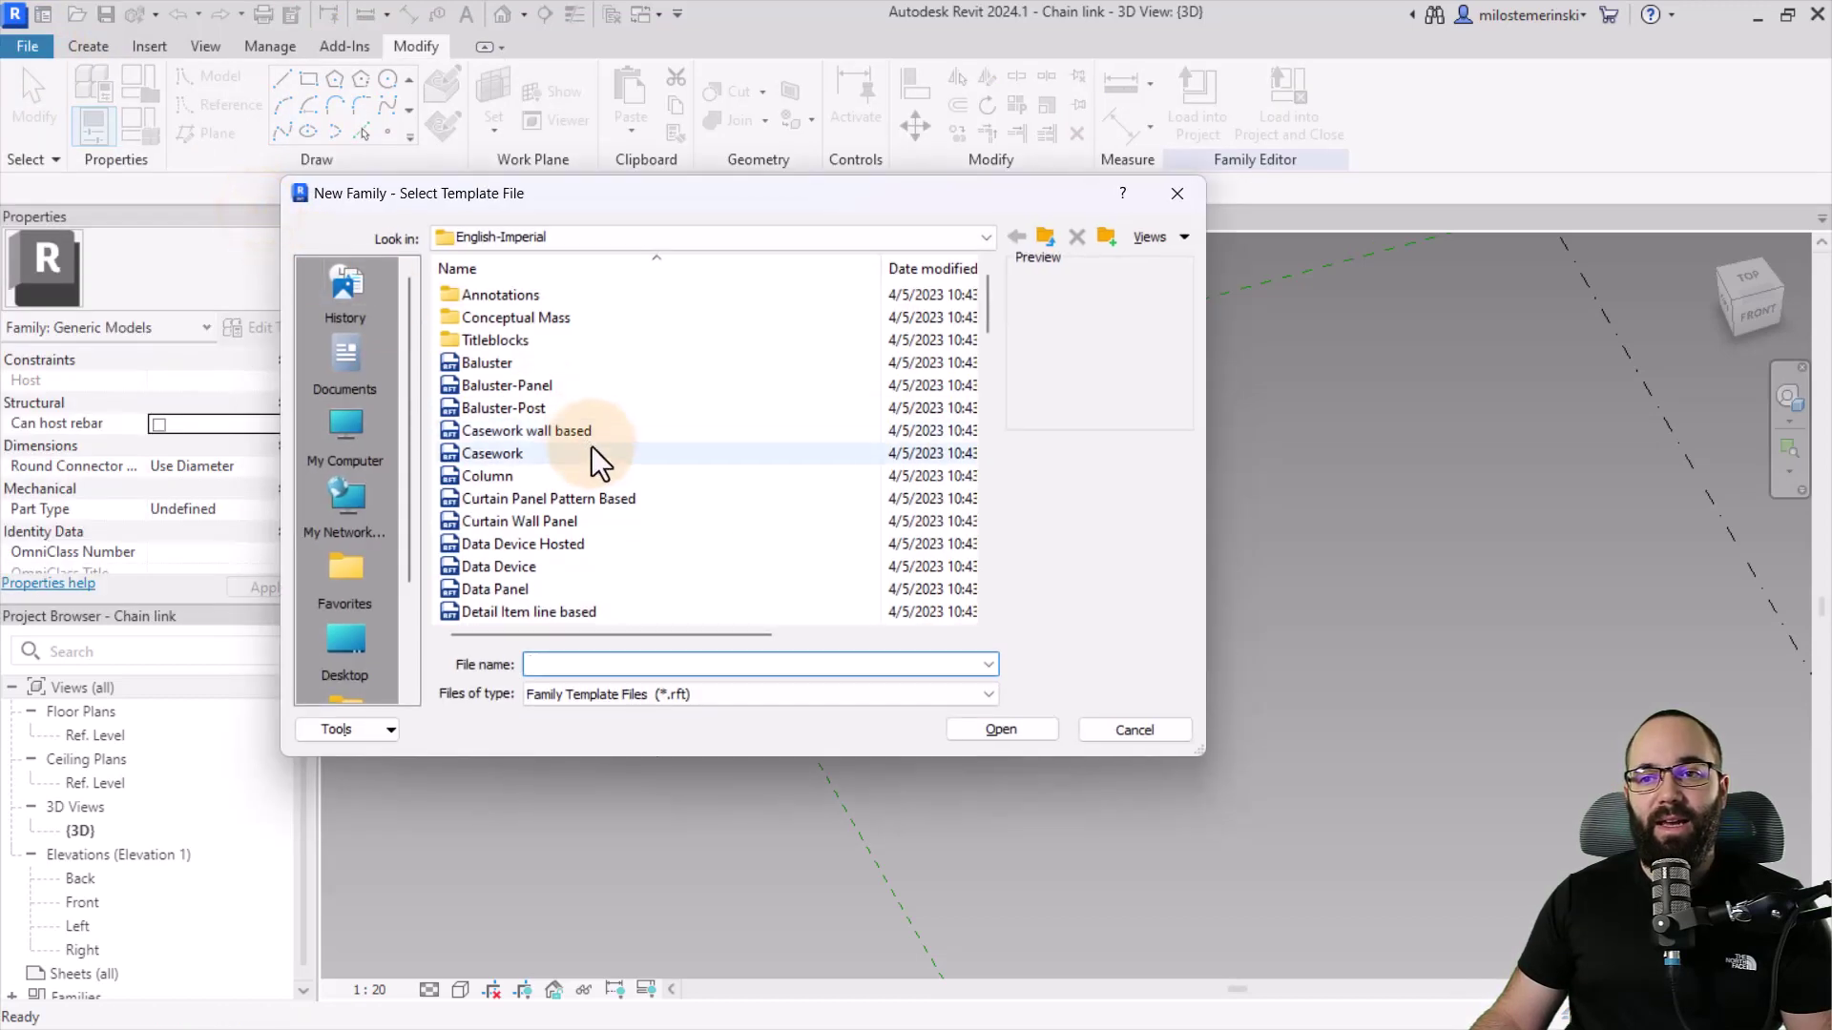
pyautogui.click(1046, 238)
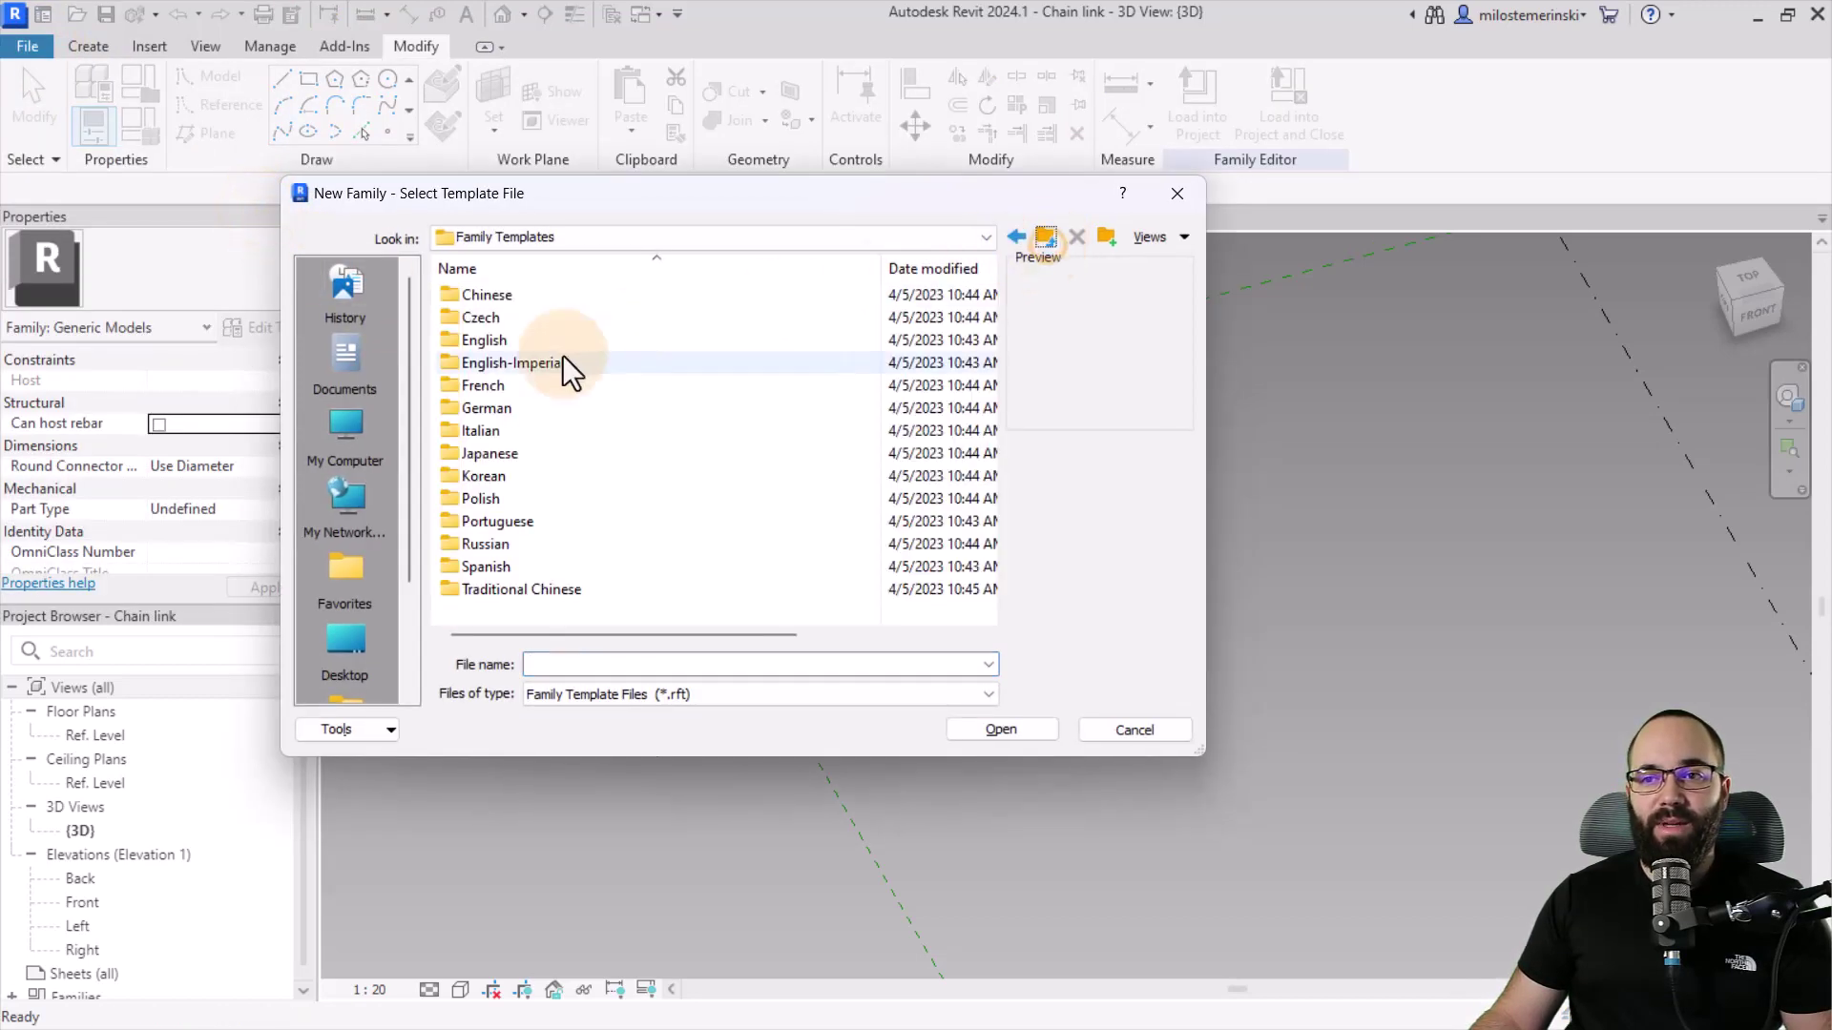
pyautogui.doubleClick(501, 344)
pyautogui.scroll(-10, 570, 460)
pyautogui.scroll(4, 571, 460)
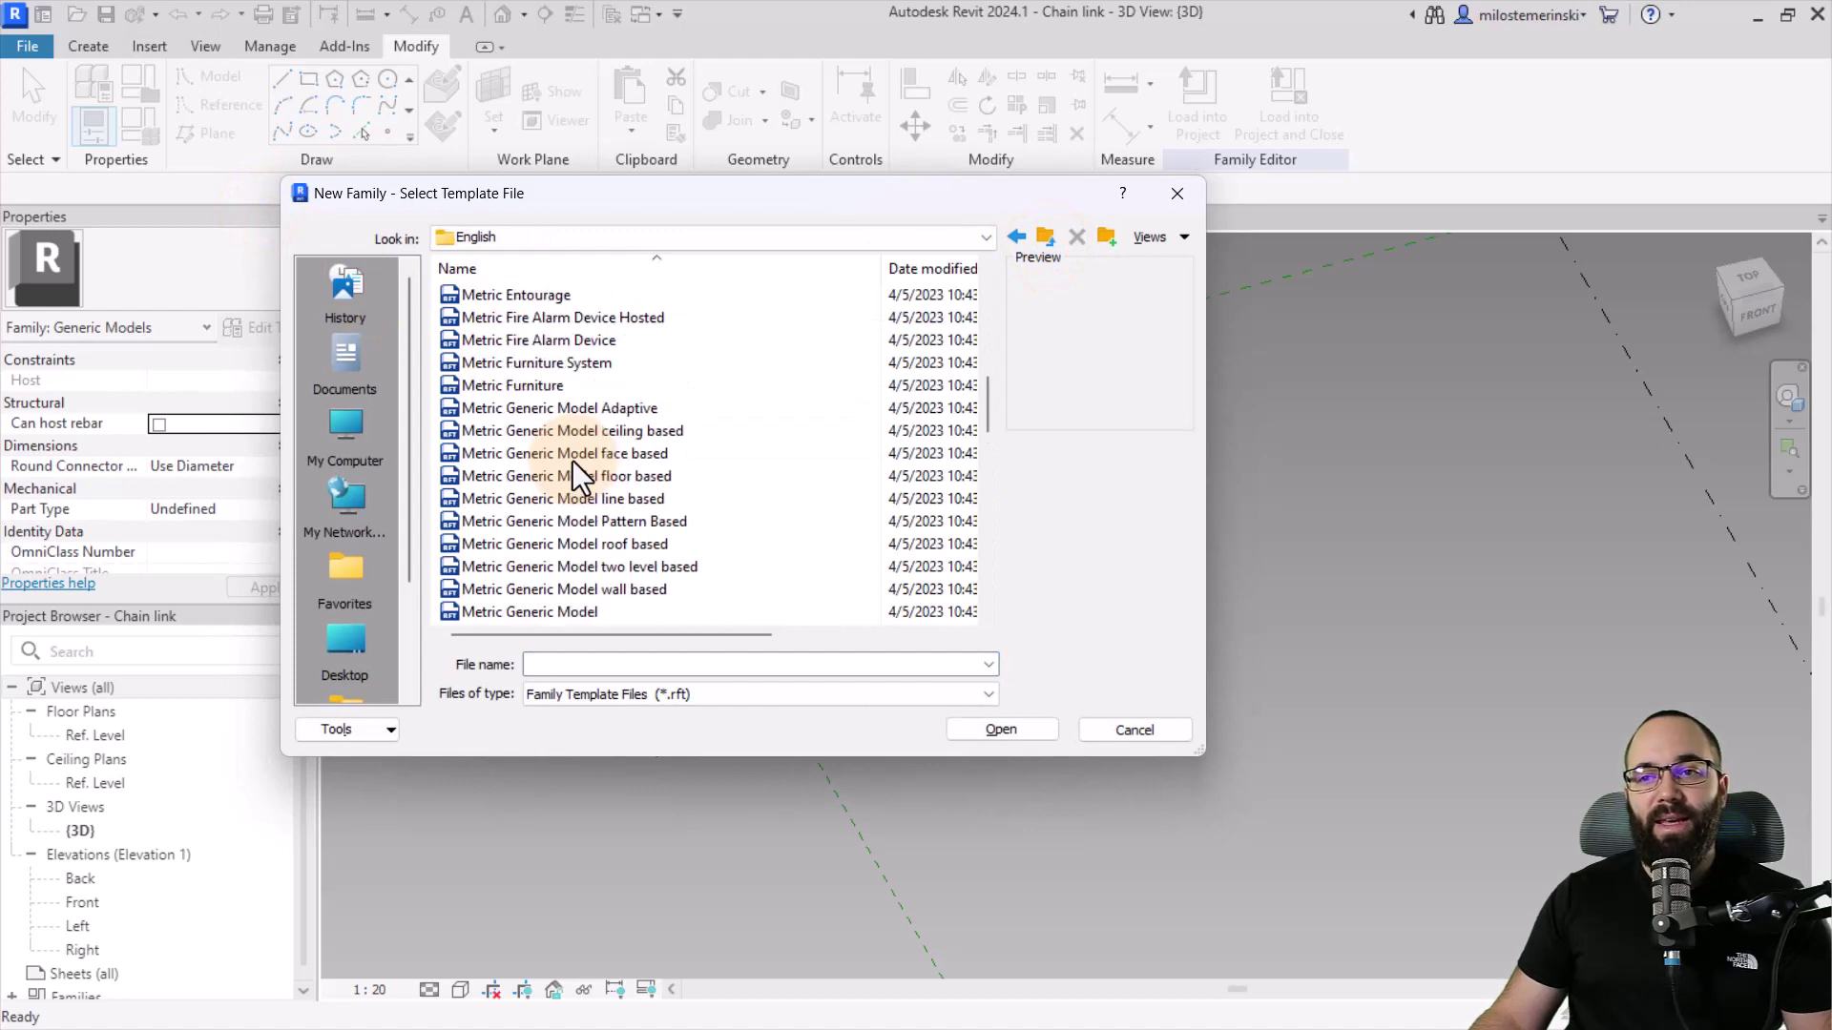
pyautogui.click(515, 475)
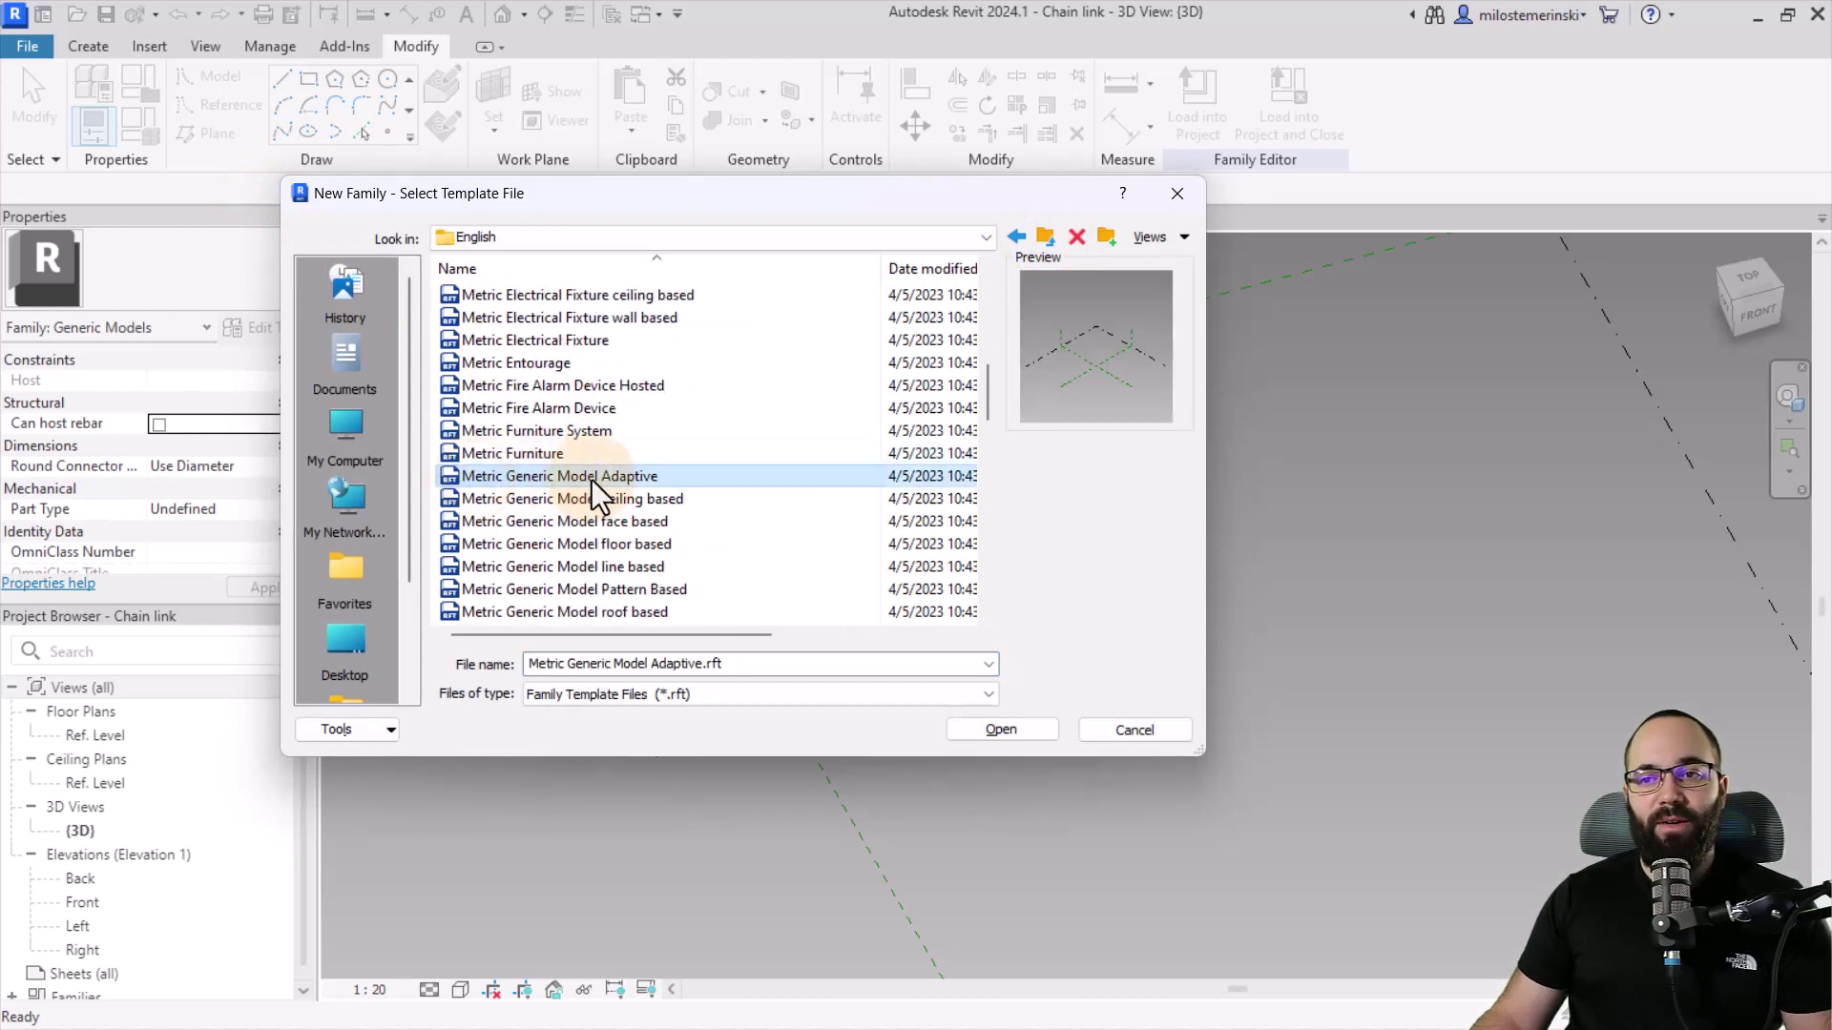
pyautogui.click(1030, 731)
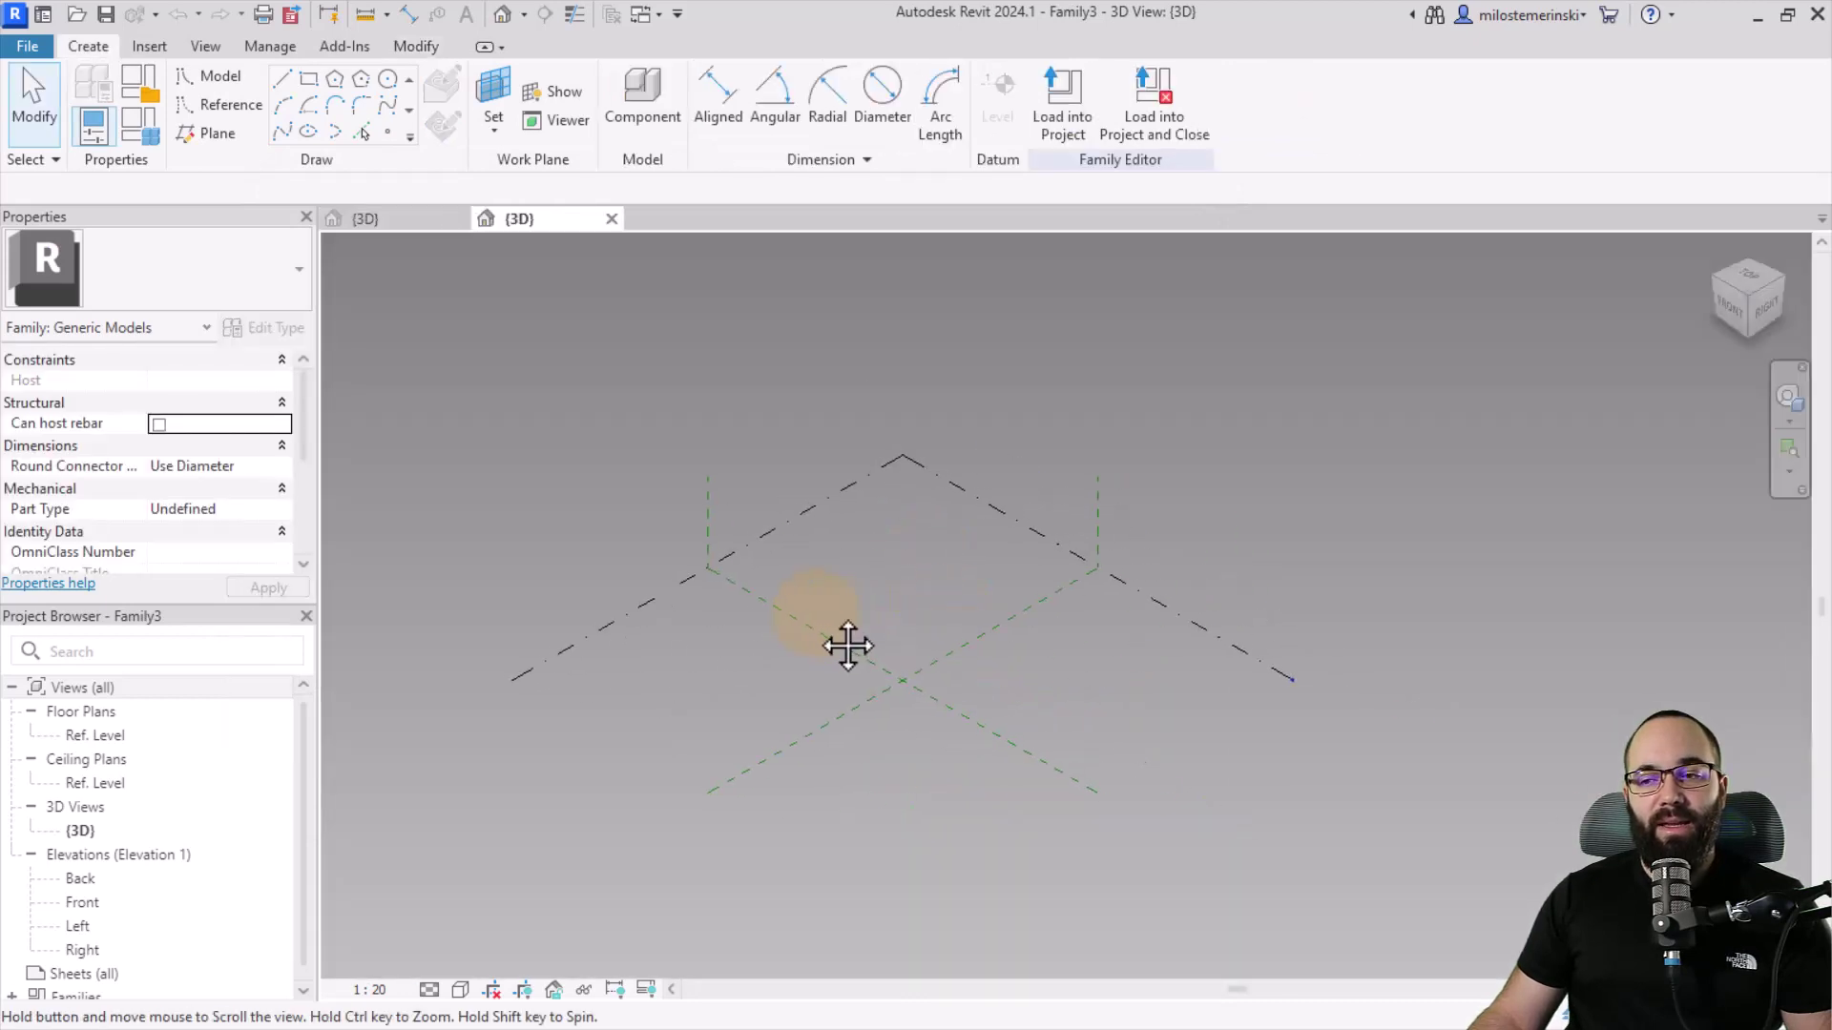
# Step: Place three reference points in a row across the reference level and make all three adaptive
pyautogui.scroll(5, 840, 640)
pyautogui.scroll(-5, 817, 639)
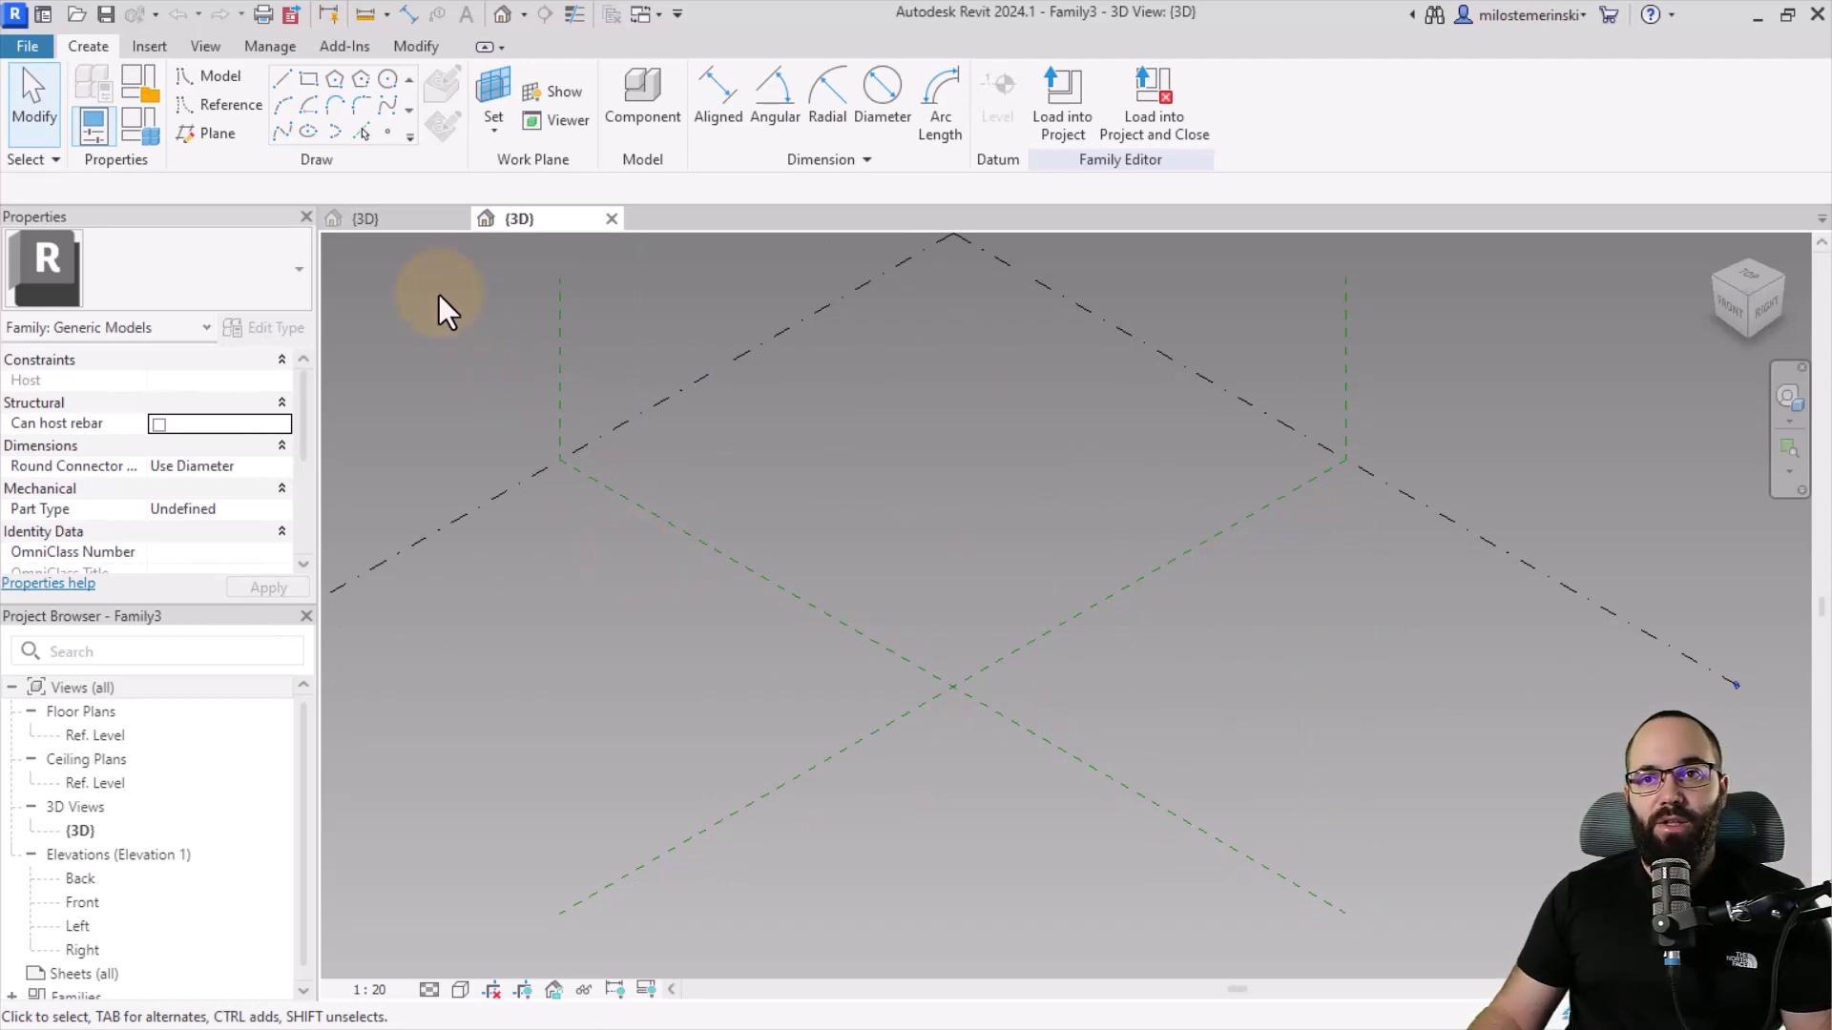
pyautogui.click(390, 137)
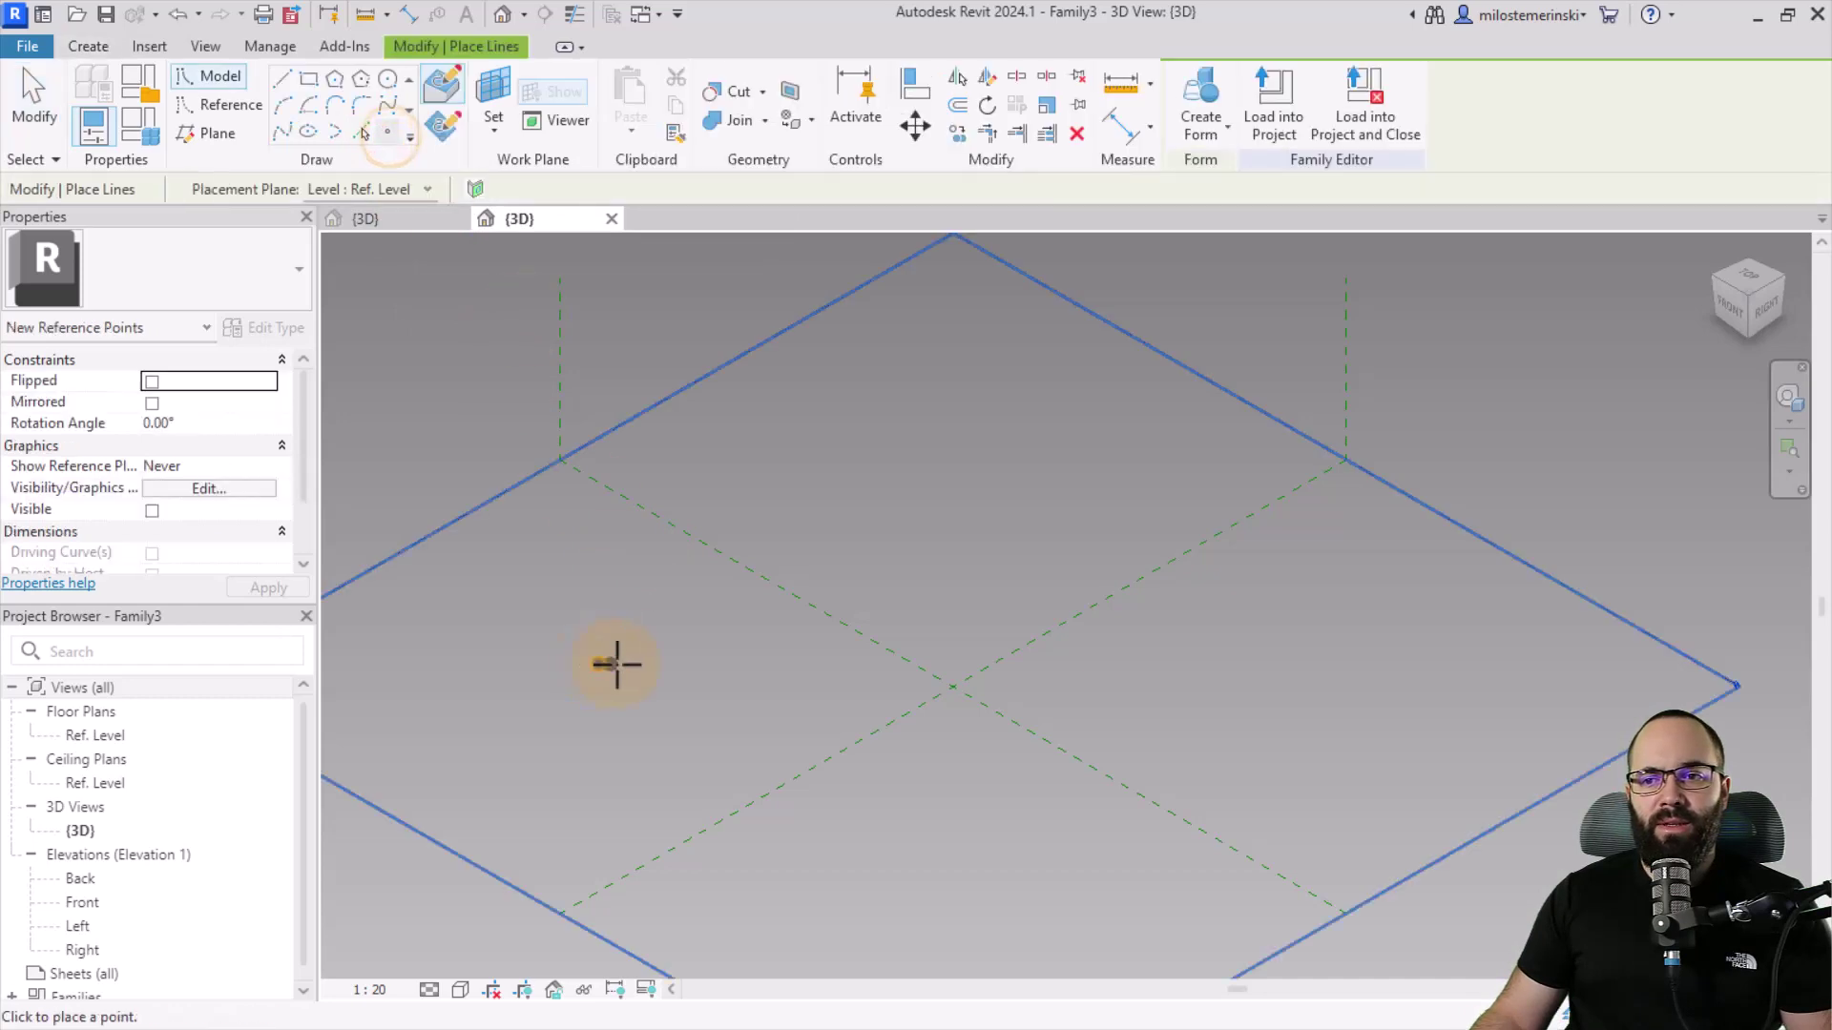
pyautogui.click(599, 664)
pyautogui.click(1205, 689)
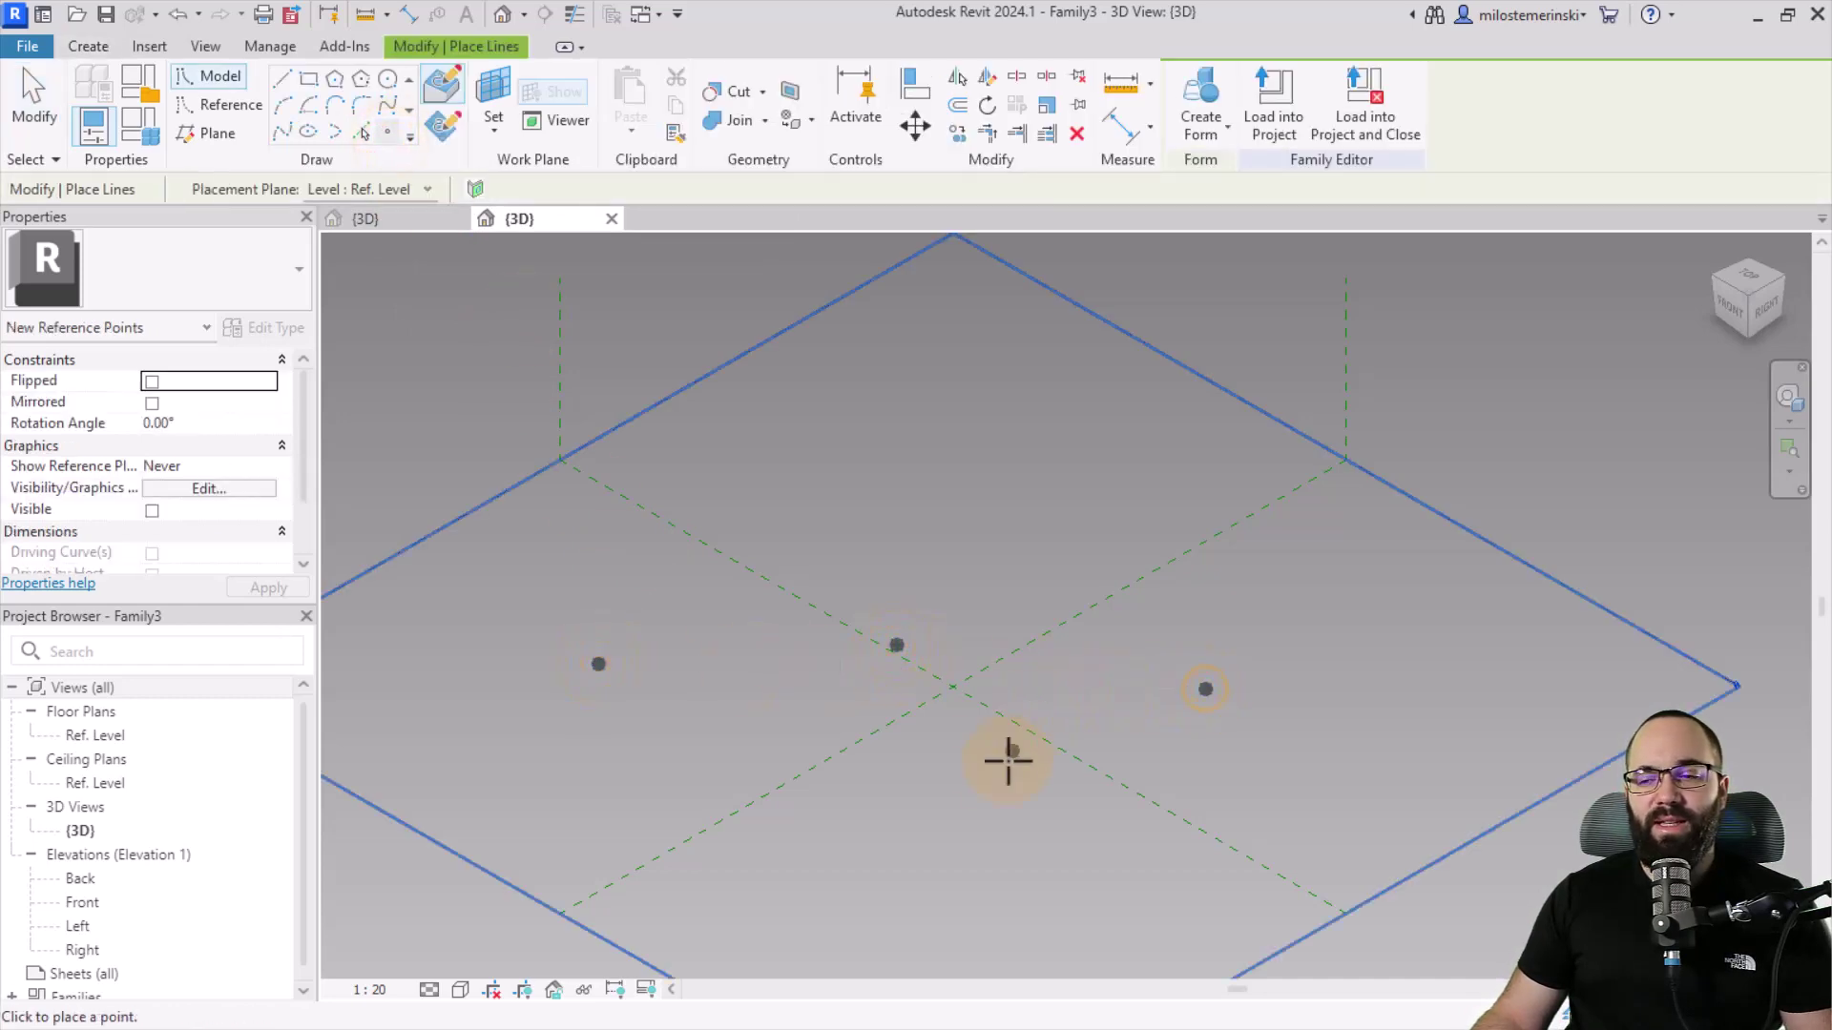
pyautogui.press('Escape')
pyautogui.press('Escape')
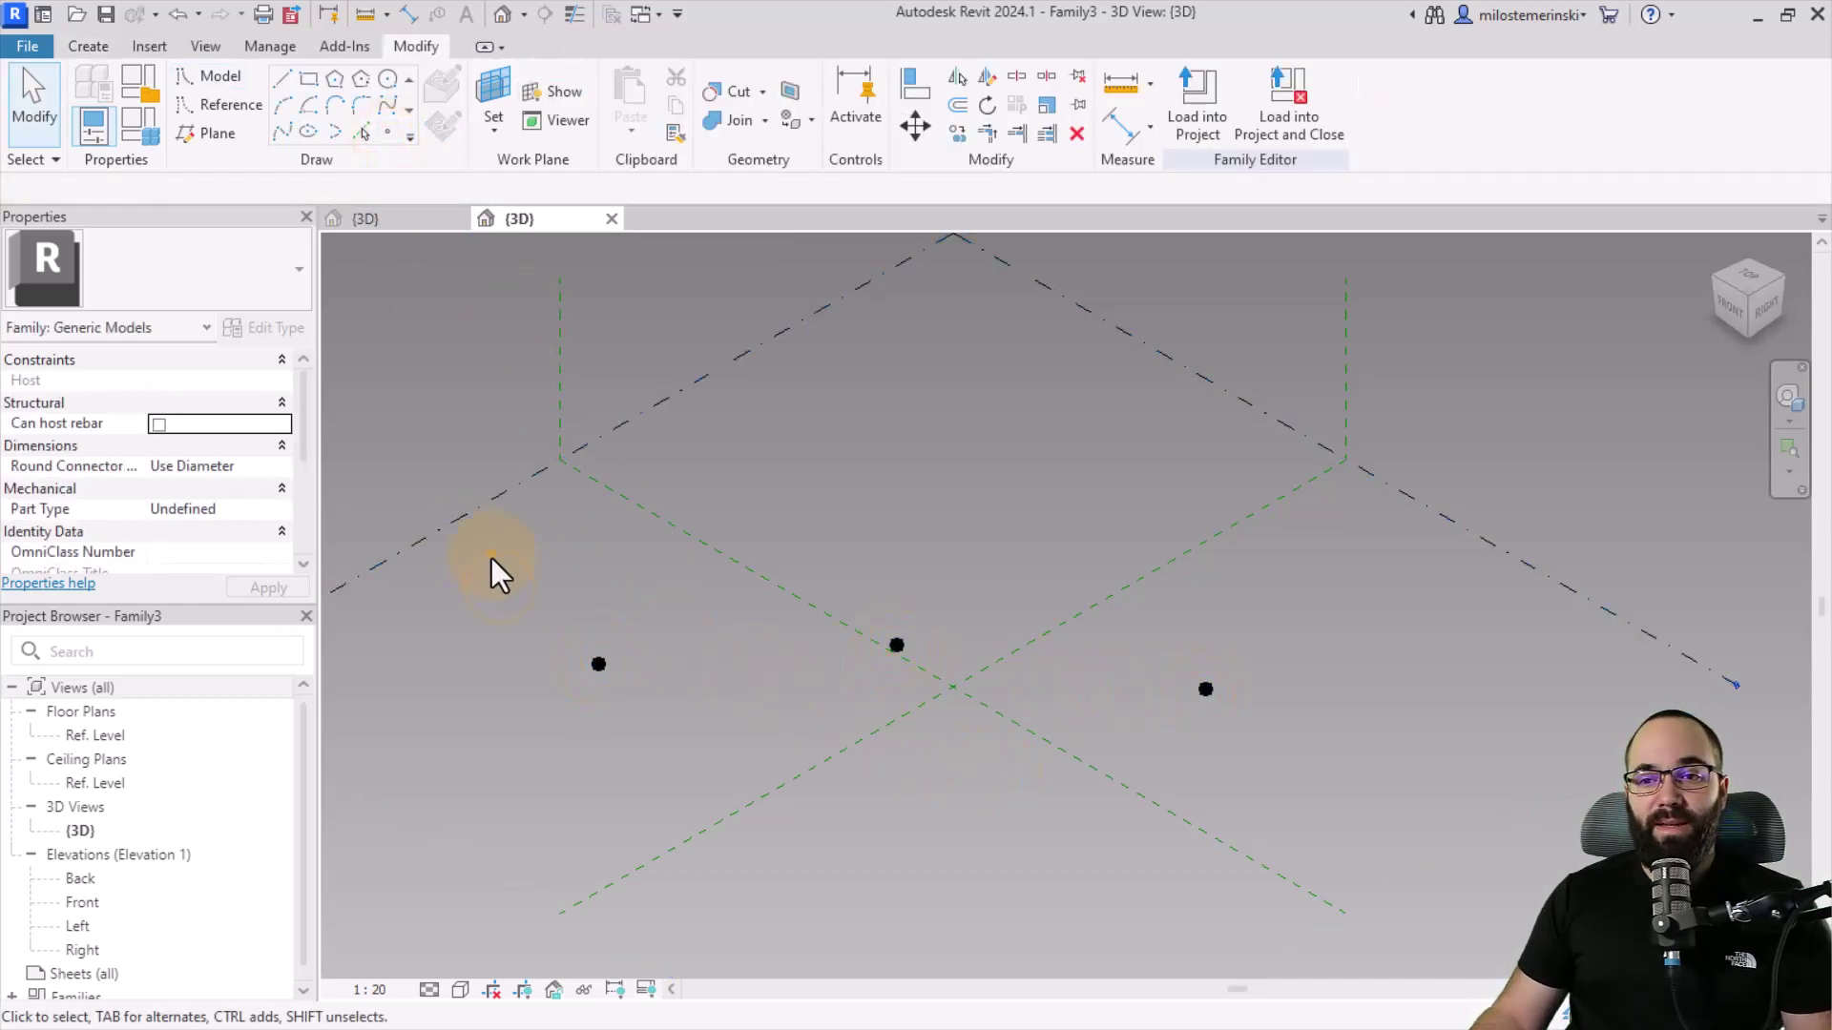
pyautogui.moveTo(486, 553); pyautogui.dragTo(1225, 765)
pyautogui.click(1311, 95)
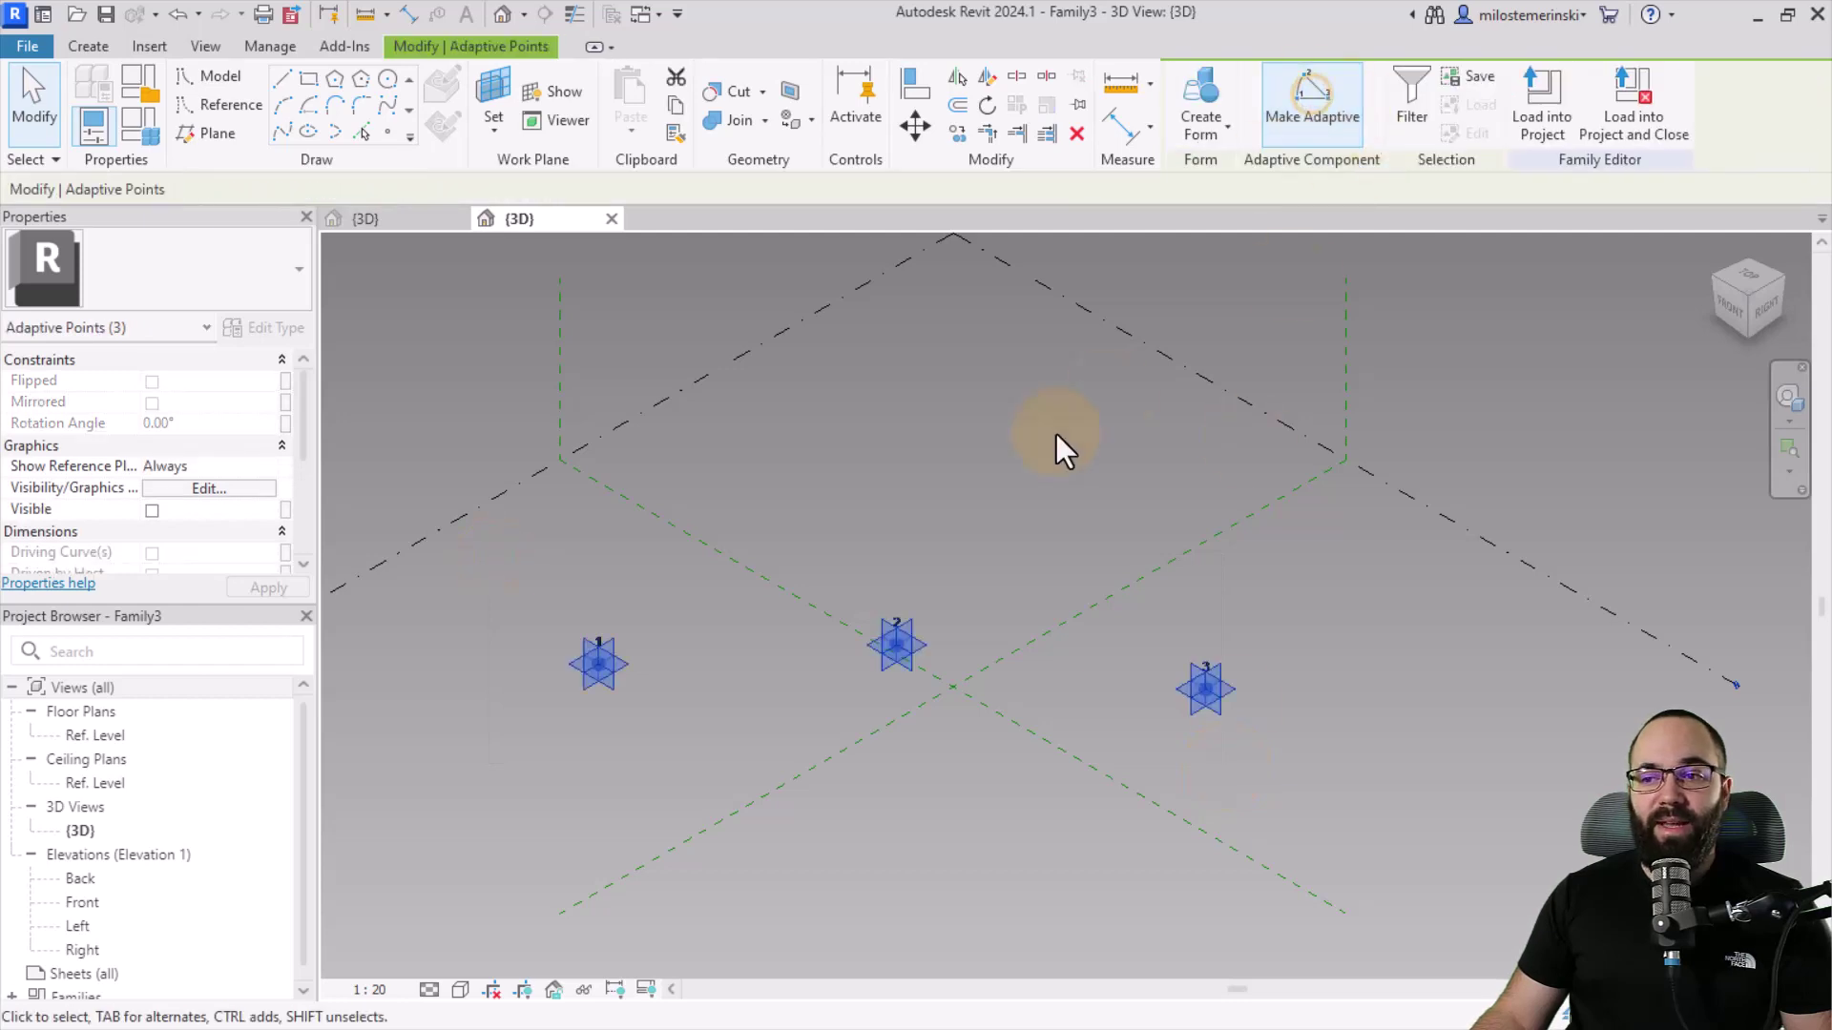
# Step: Draw a spline through the three adaptive points and turn it into a reference line
pyautogui.click(282, 130)
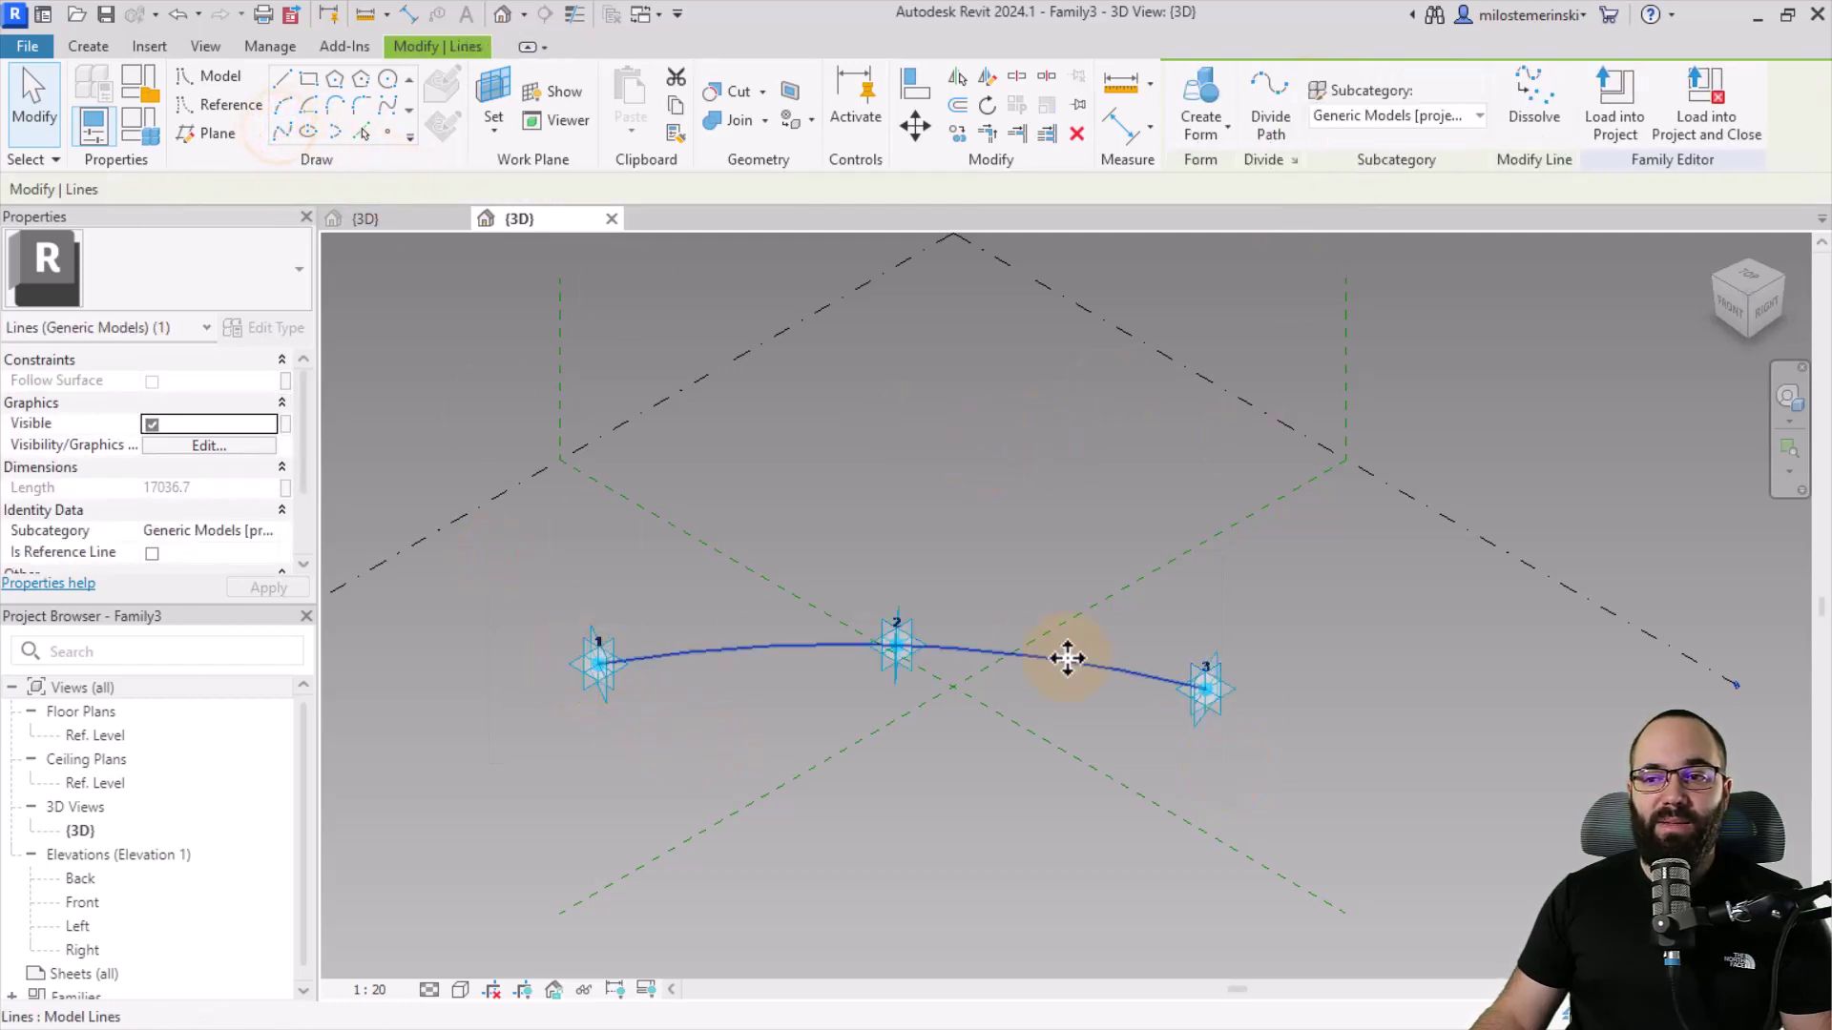
pyautogui.click(152, 553)
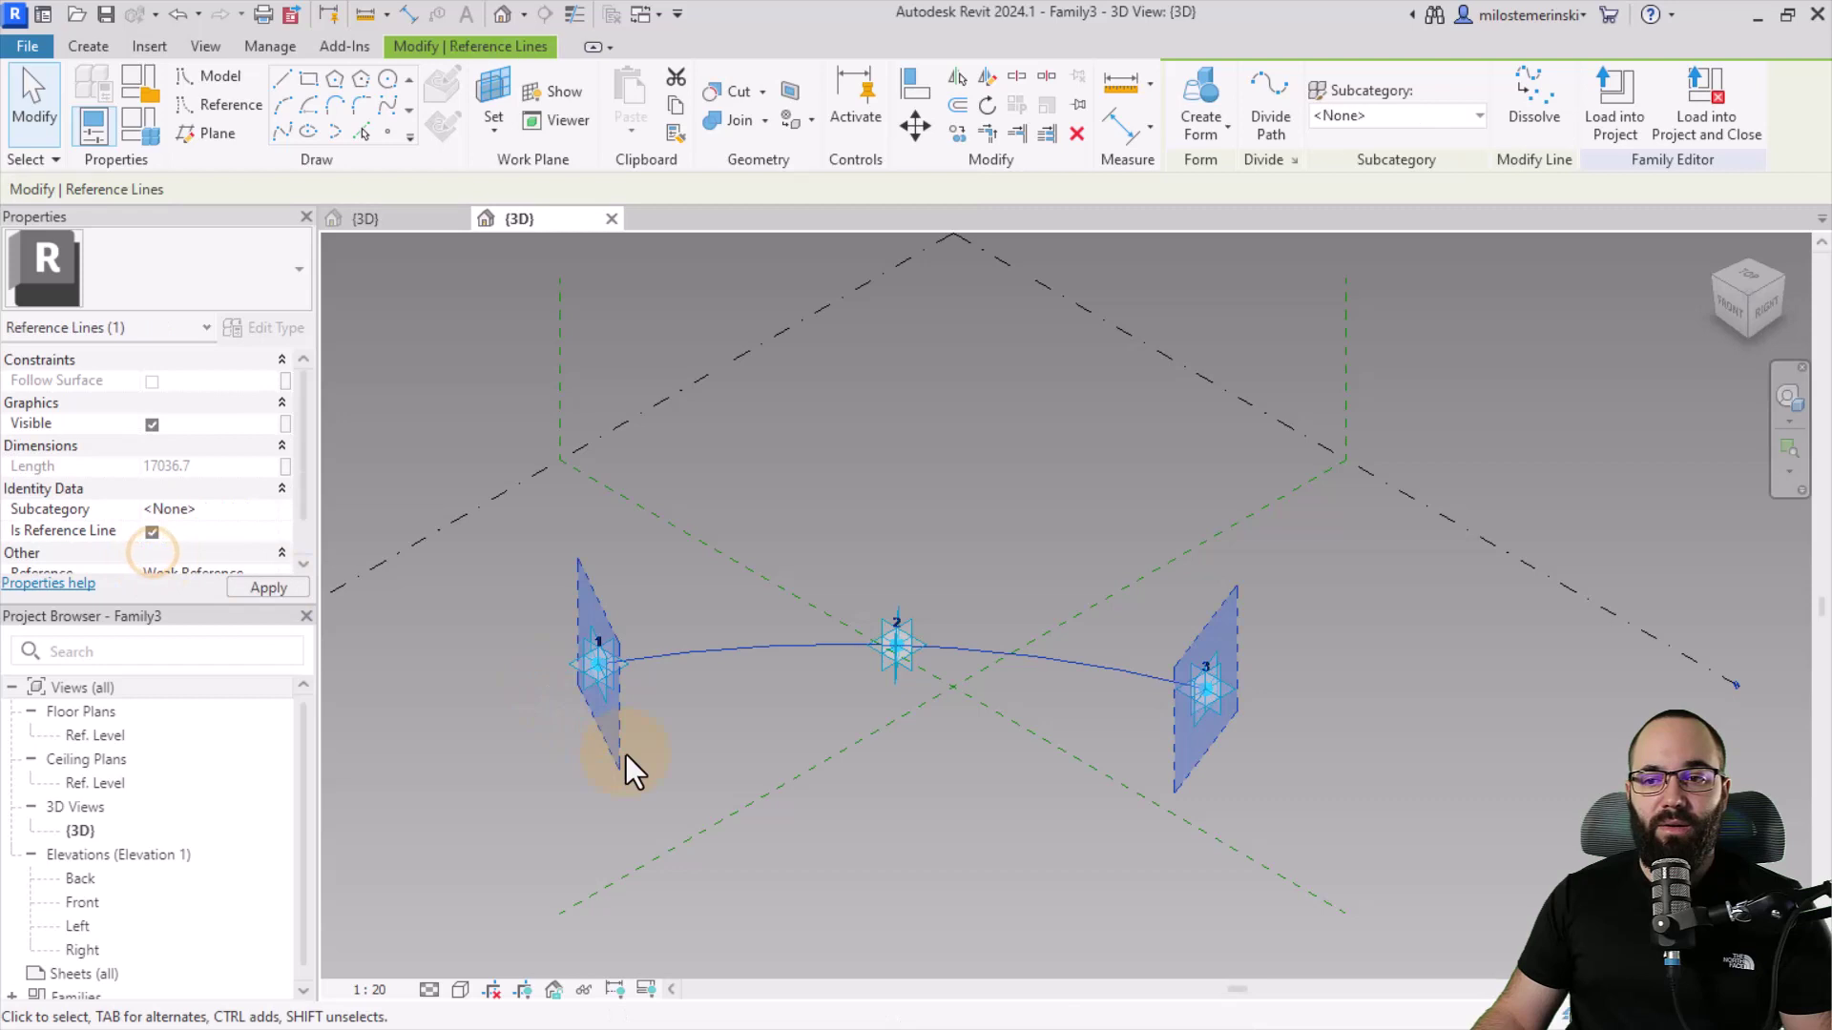
pyautogui.click(706, 762)
# Step: Reshape the spline by moving adaptive points 2 and 3 so that it curves the opposite way
pyautogui.click(882, 661)
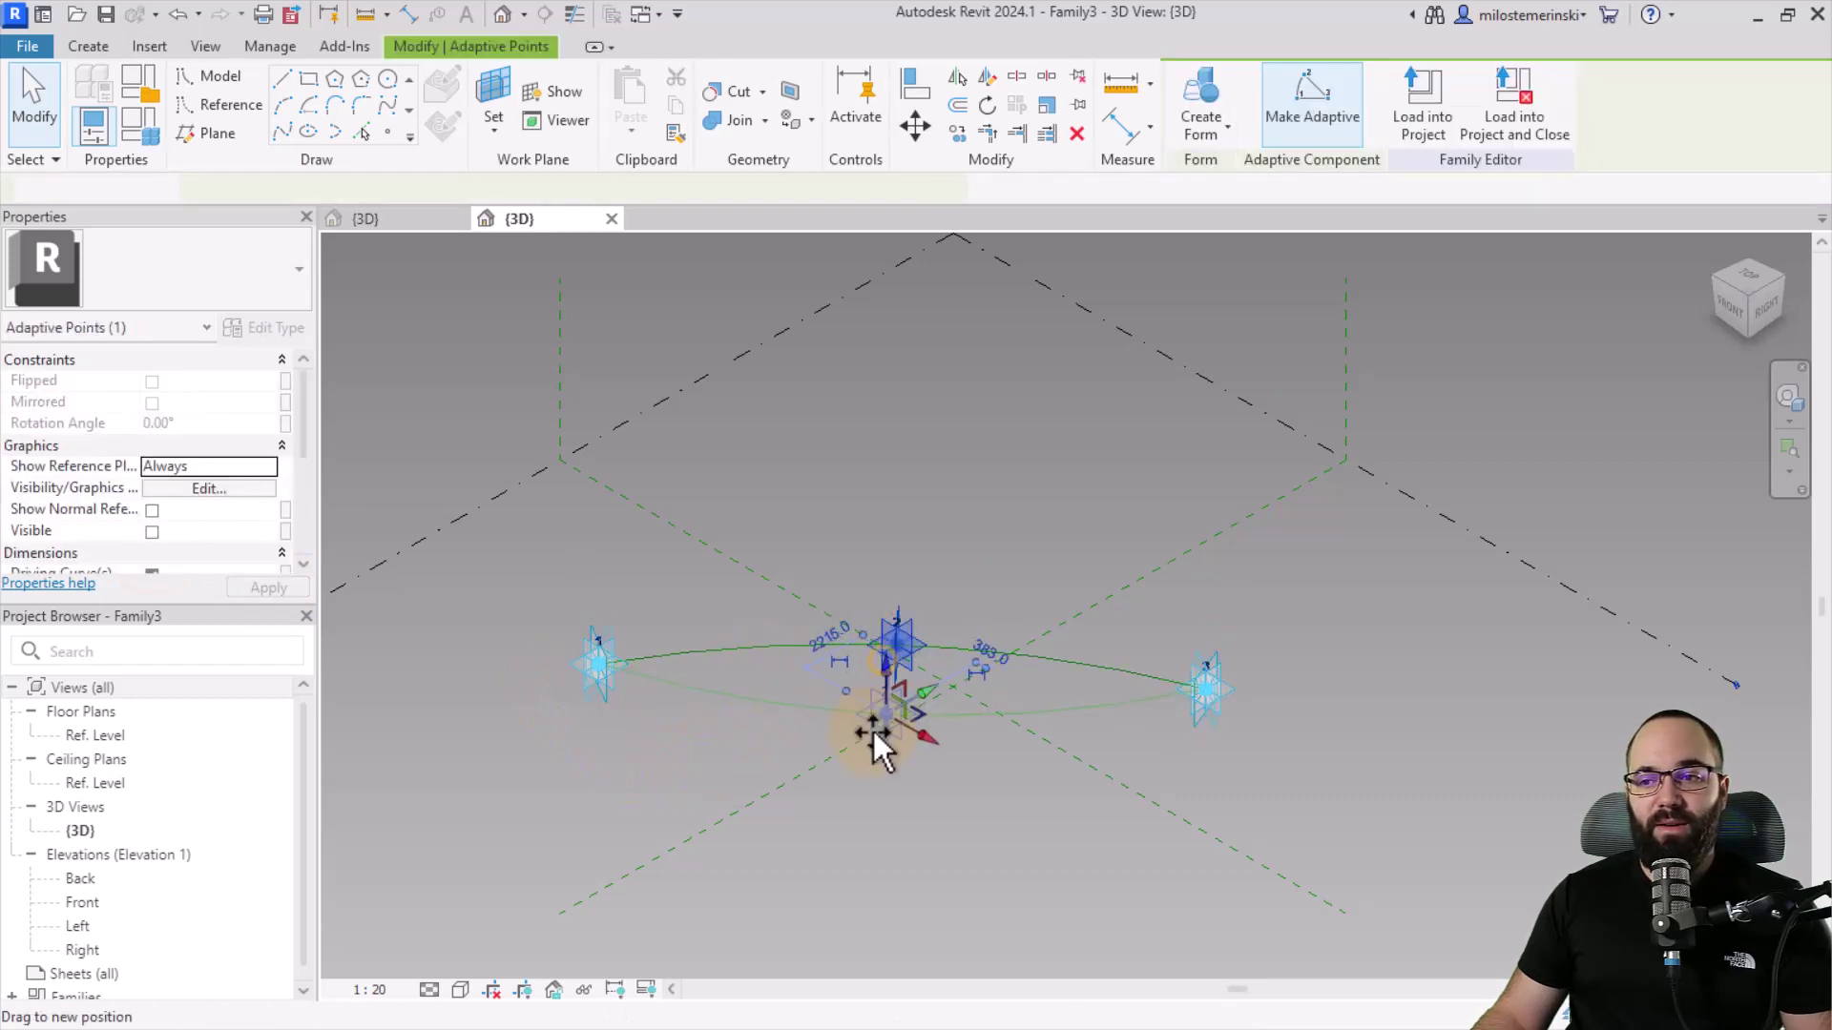
pyautogui.moveTo(891, 631); pyautogui.dragTo(869, 697)
pyautogui.moveTo(1204, 706); pyautogui.dragTo(1204, 638)
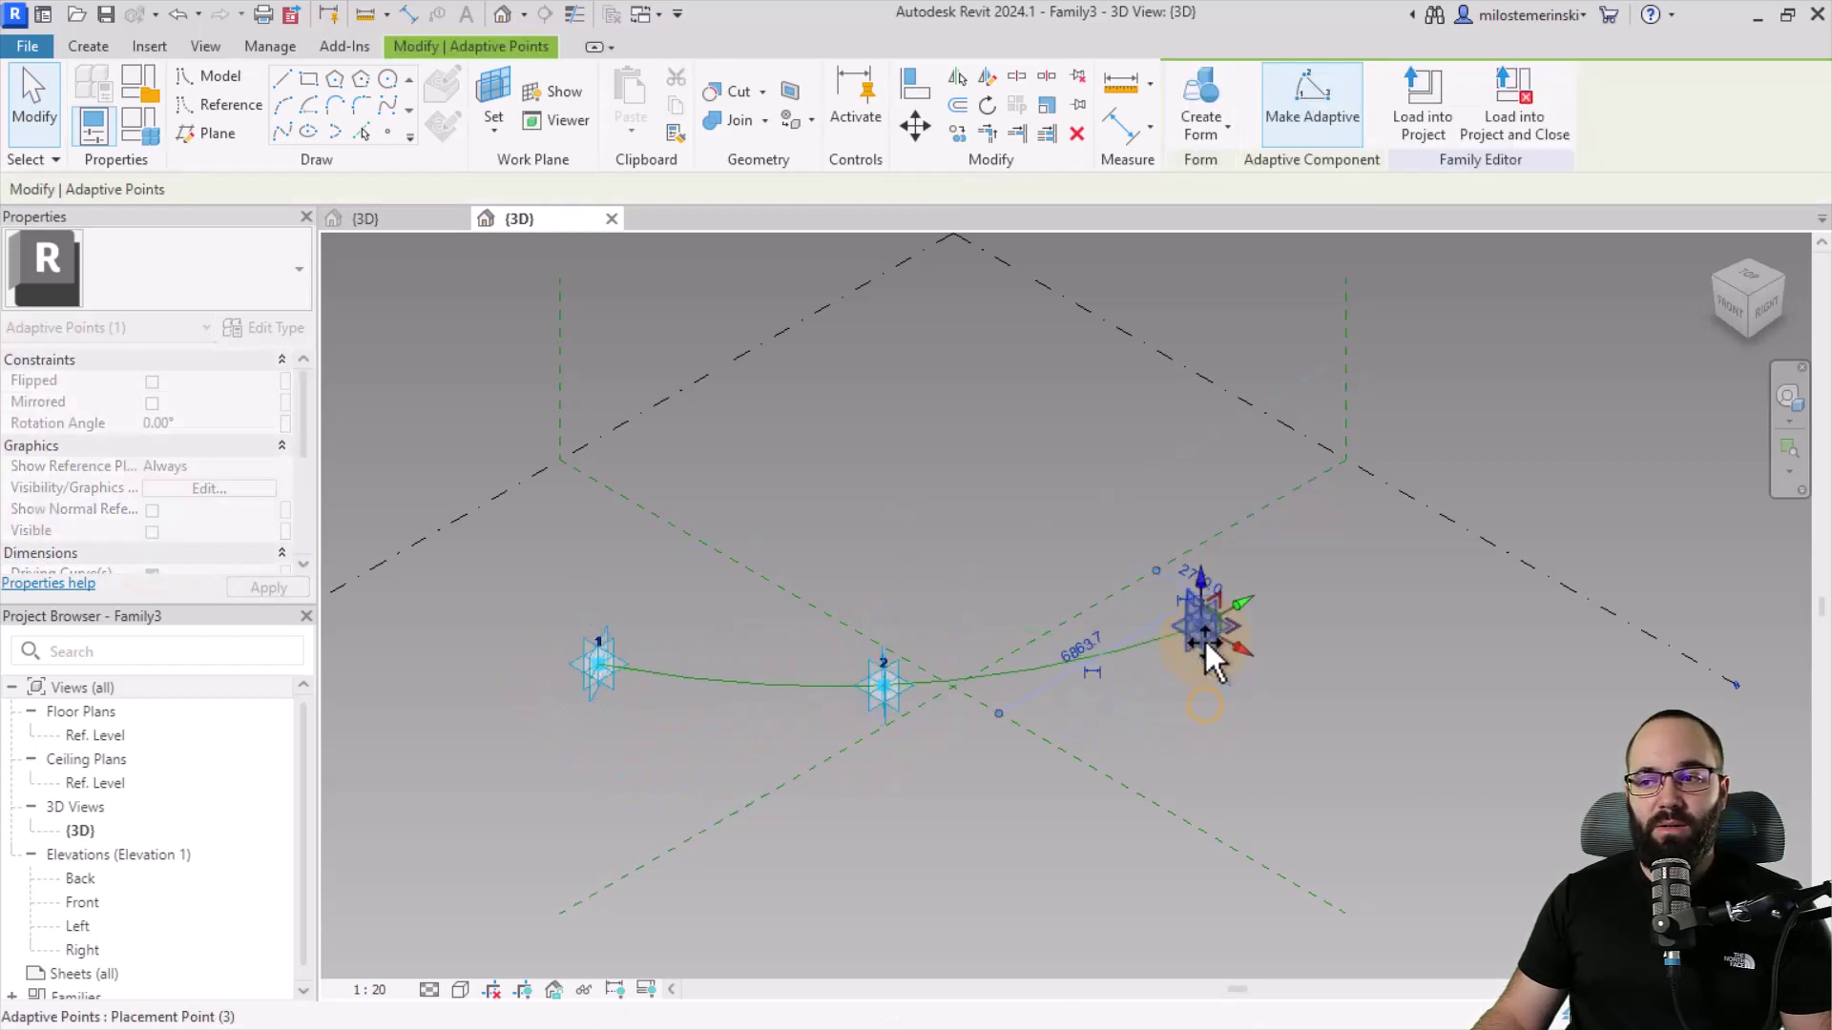
# Step: Divide the spline reference line into a path and set its layout to Fixed Distance
pyautogui.click(713, 684)
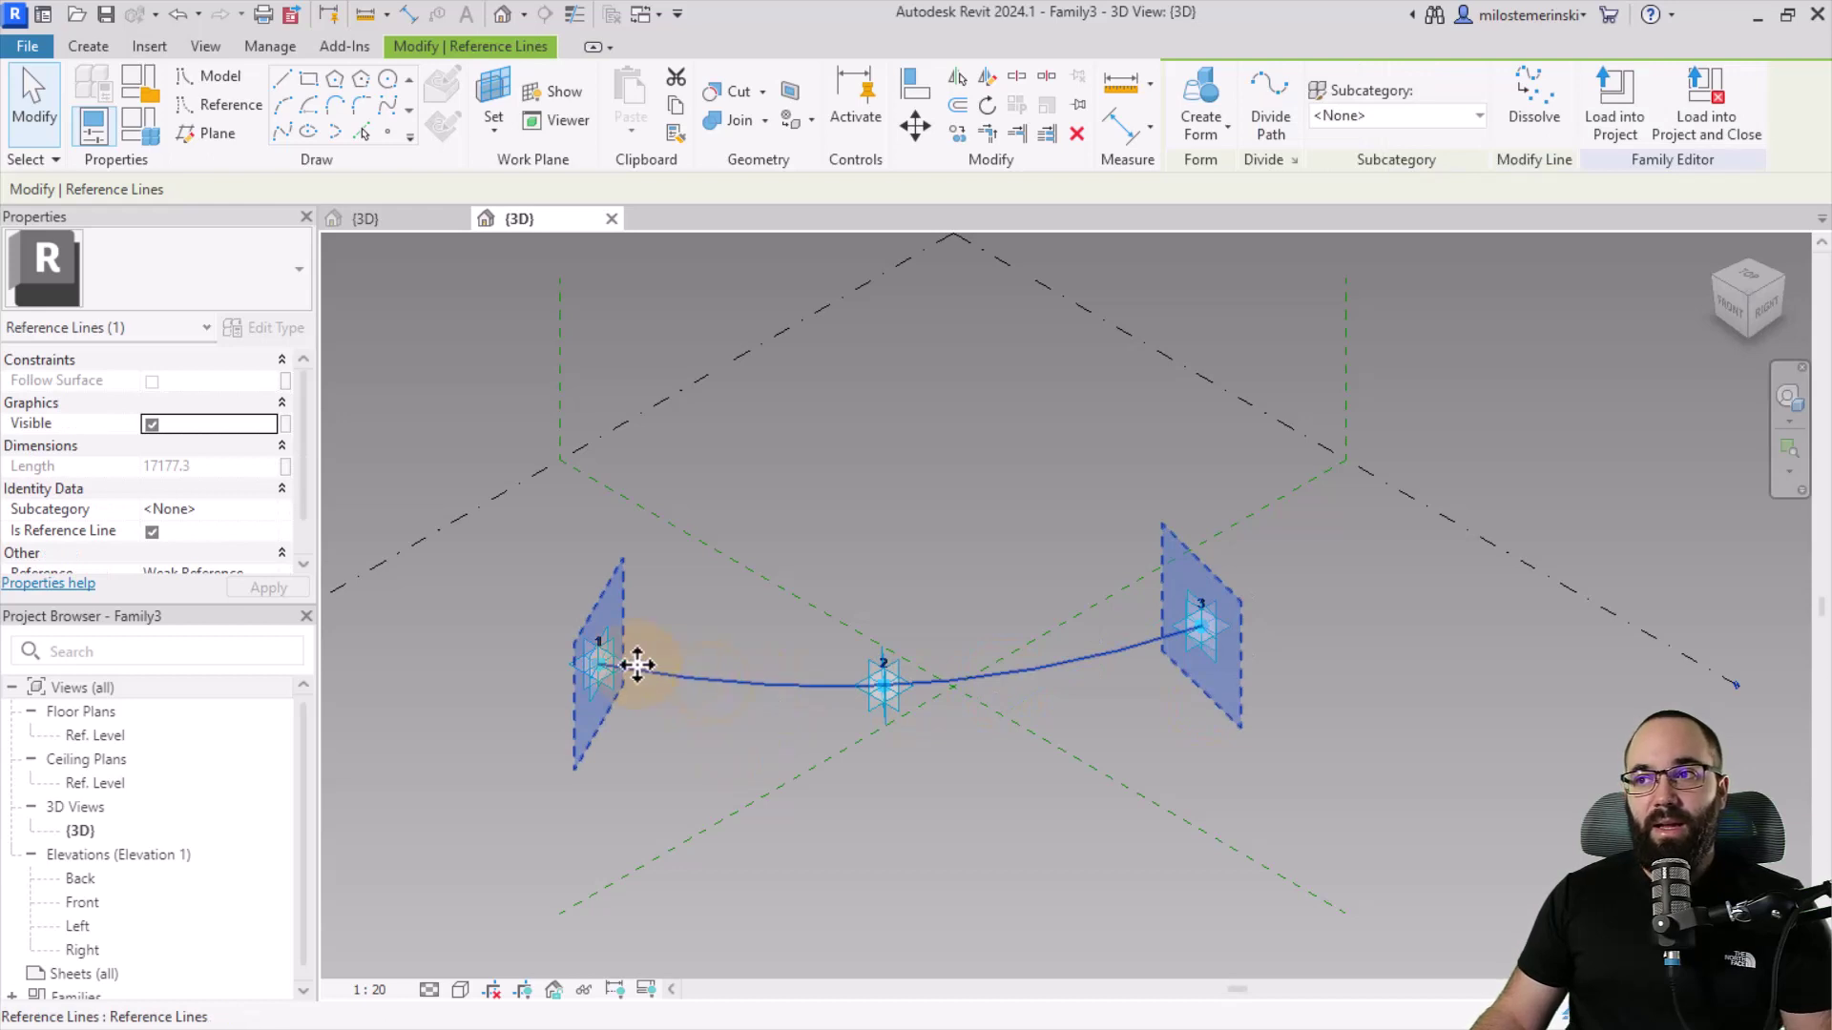
pyautogui.click(1267, 112)
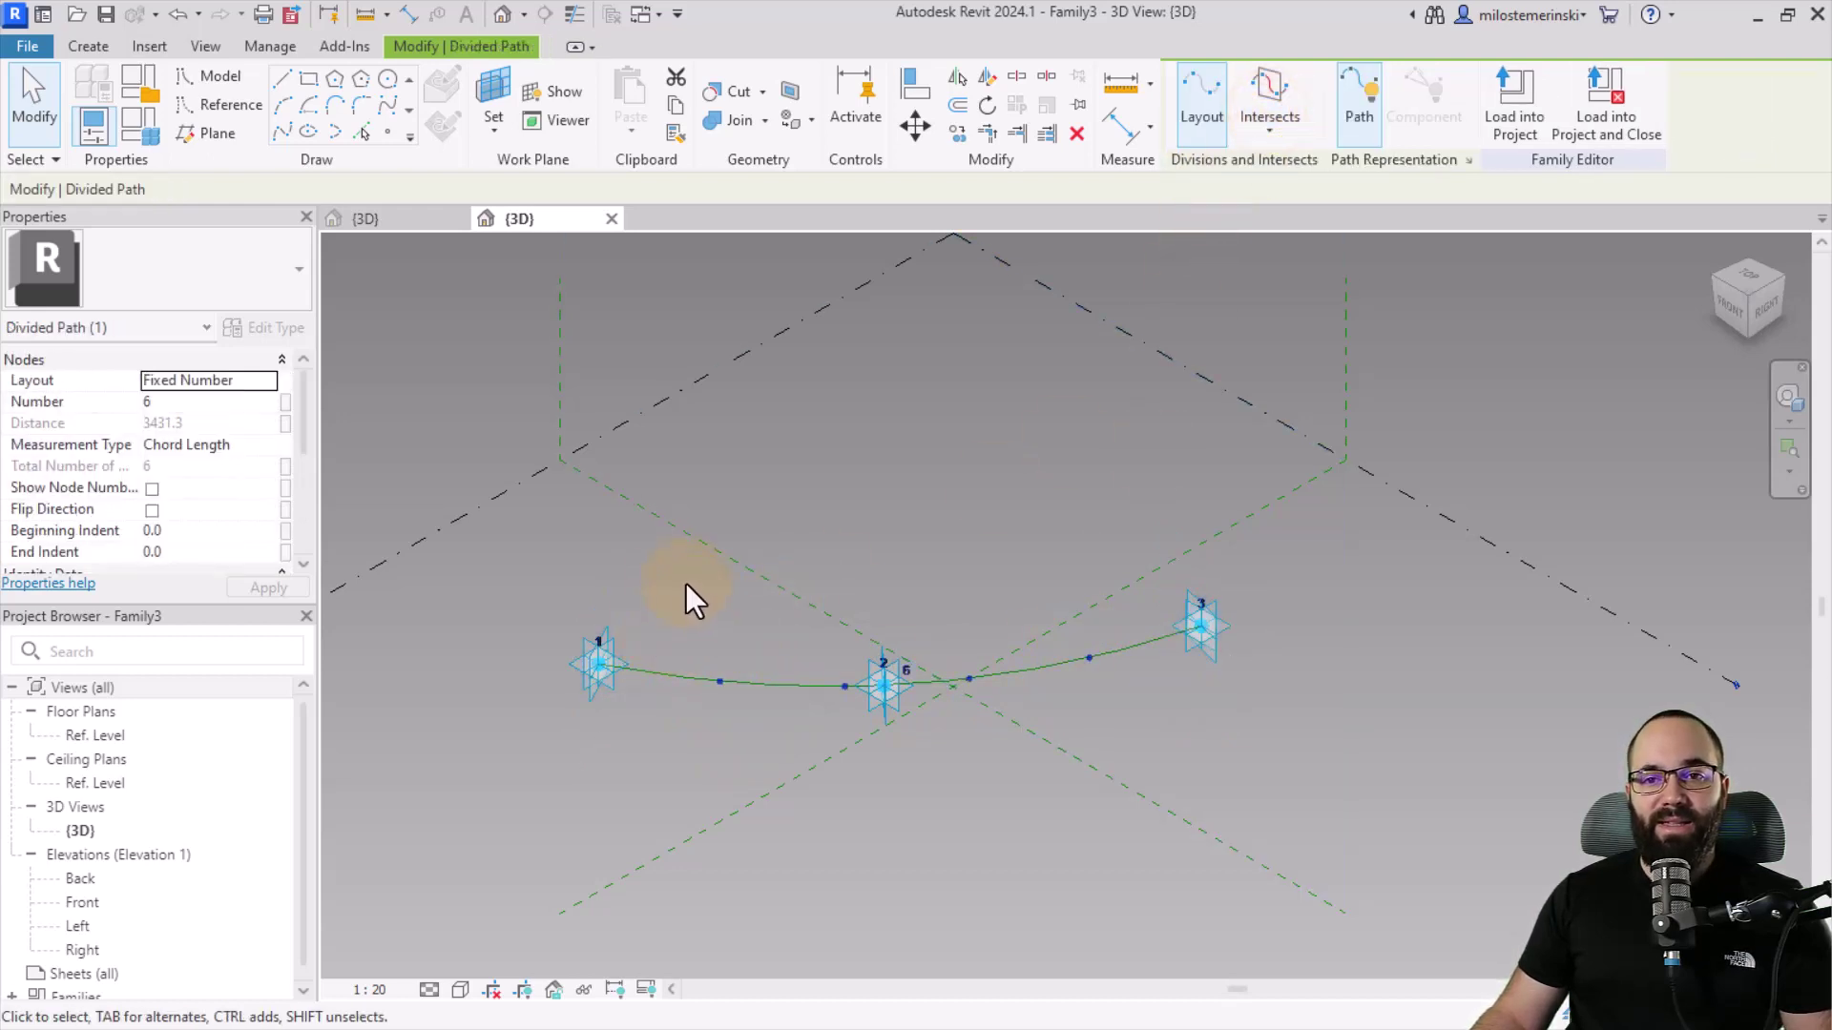
pyautogui.keyDown('shift'); pyautogui.moveTo(696, 683); pyautogui.dragTo(802, 747, button='middle'); pyautogui.keyUp('shift')
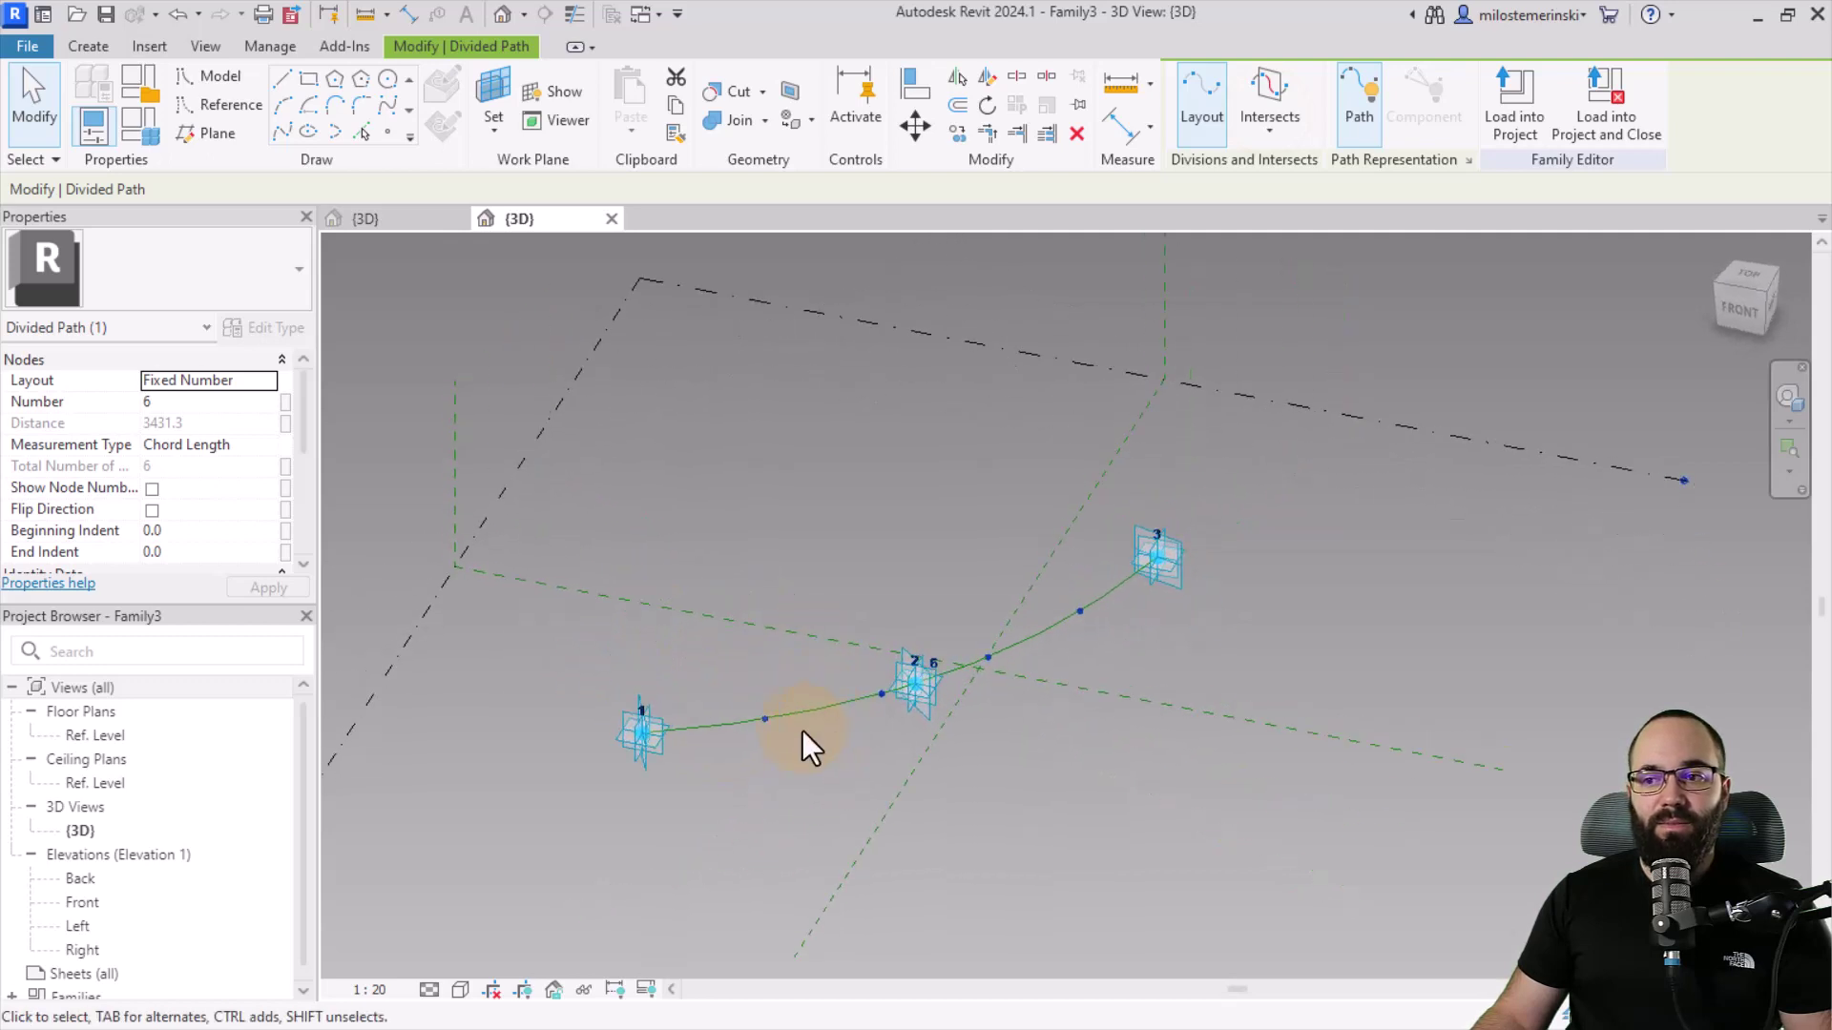
pyautogui.scroll(2, 802, 732)
pyautogui.click(267, 382)
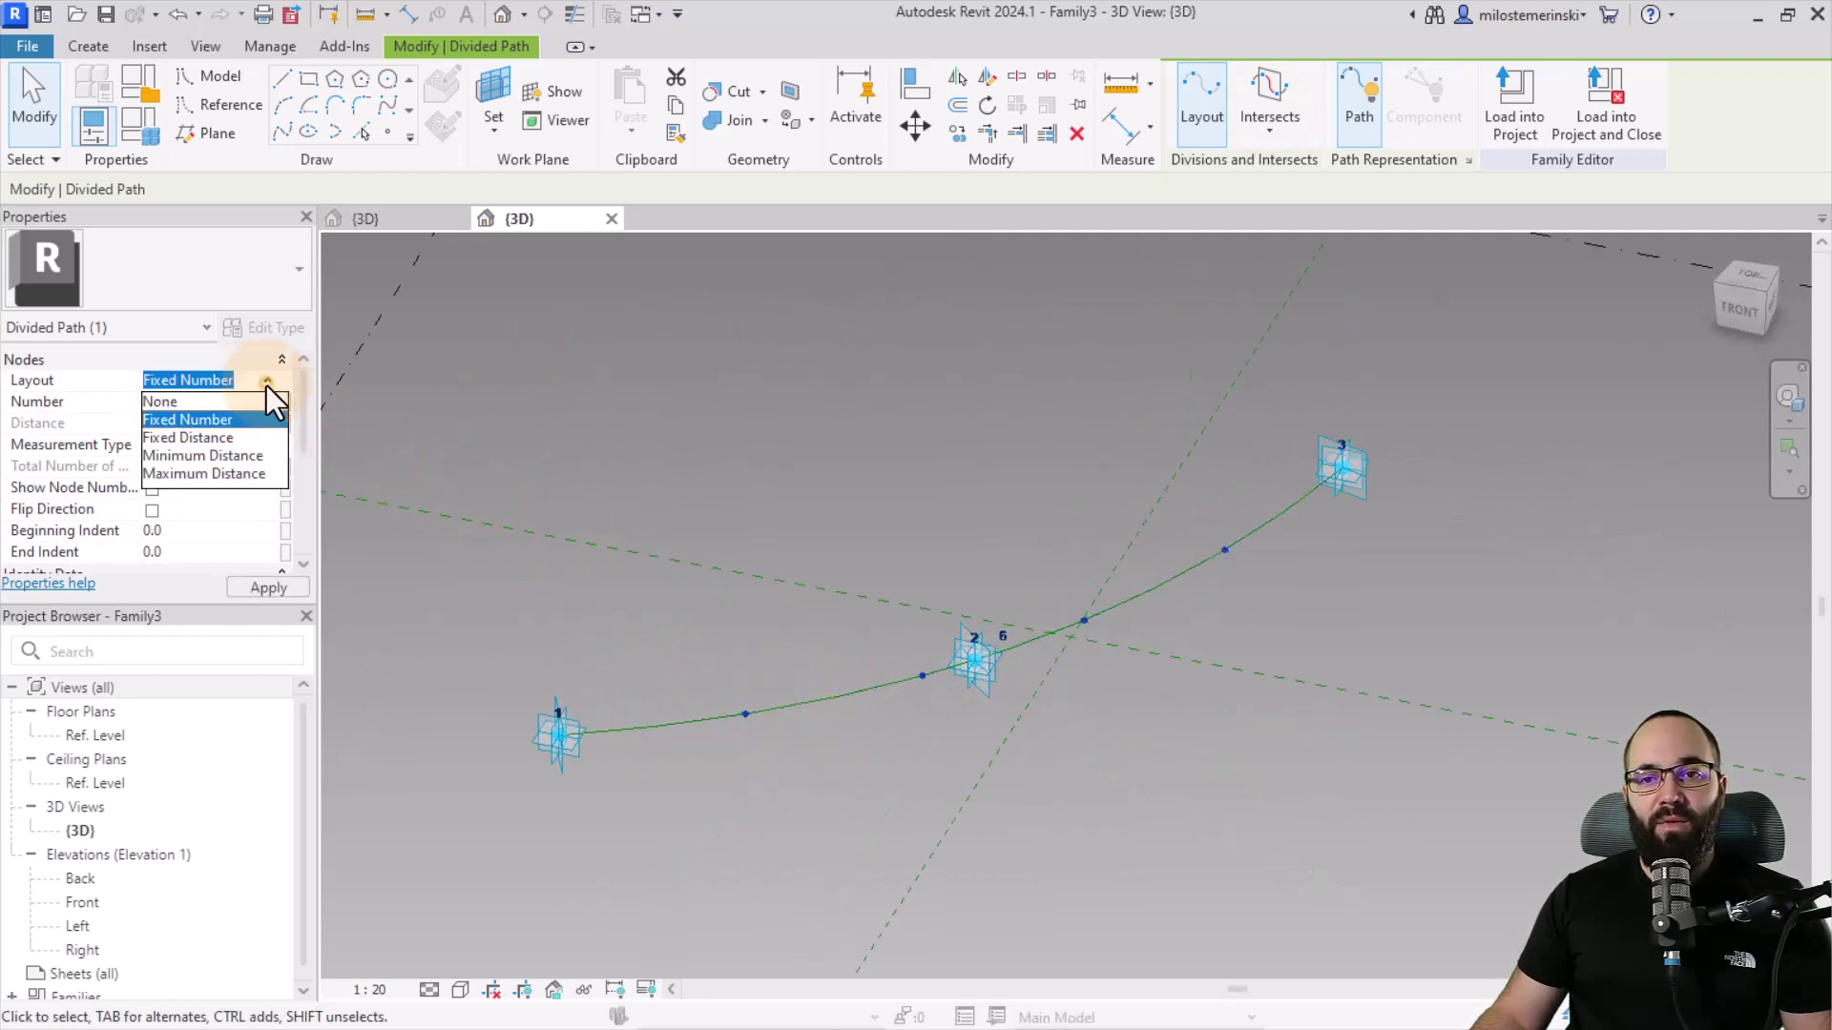
pyautogui.click(210, 438)
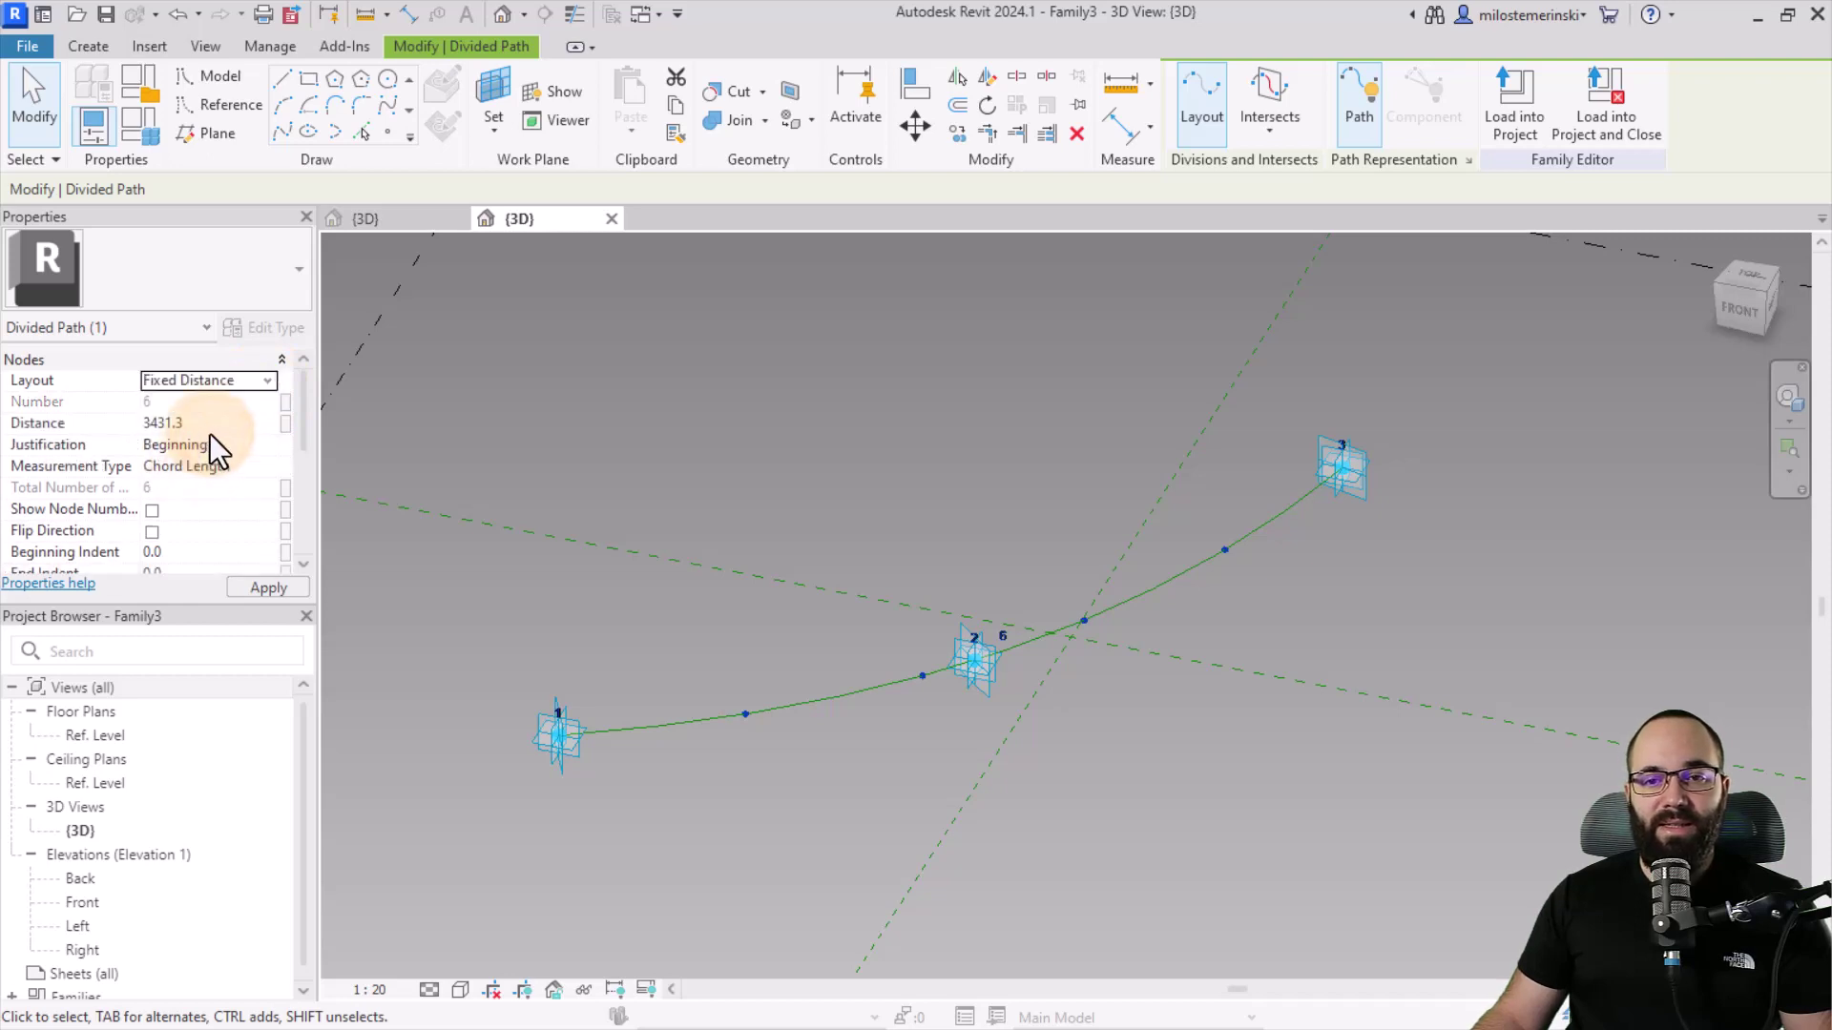
pyautogui.click(626, 684)
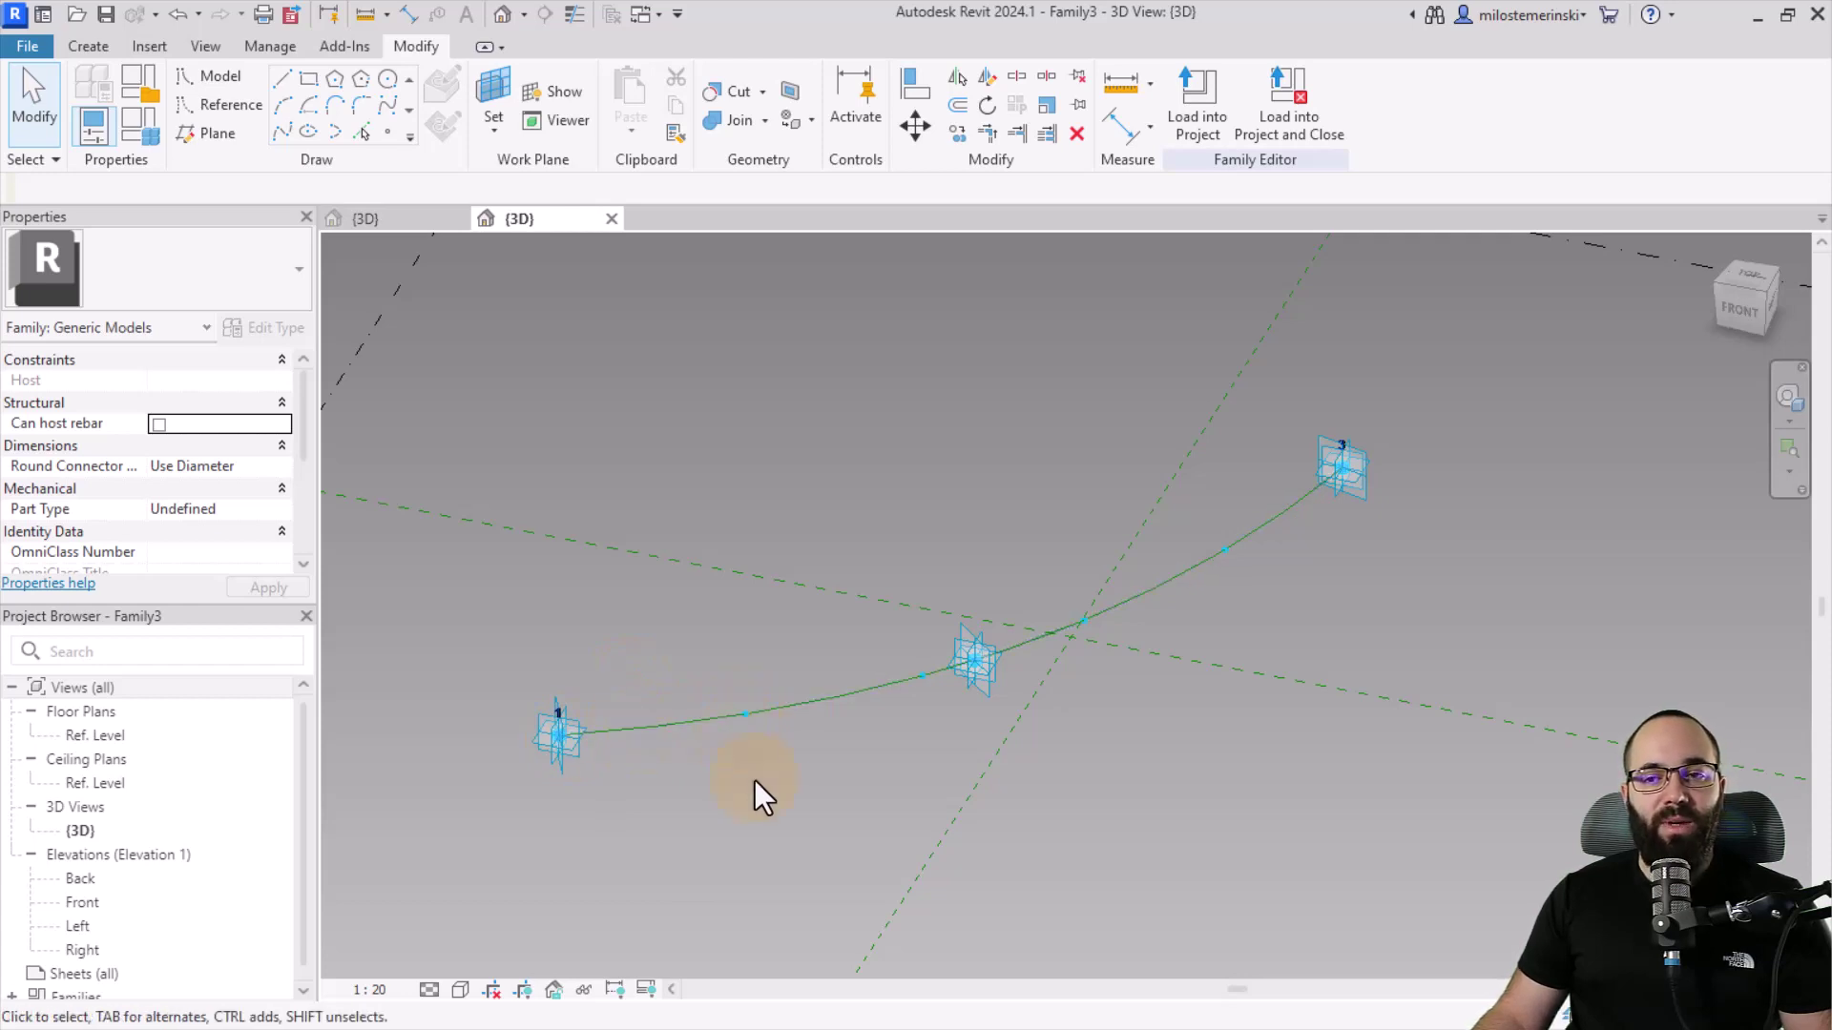
# Step: Associate the divided path's distance with a new instance parameter named Segment length
pyautogui.click(716, 725)
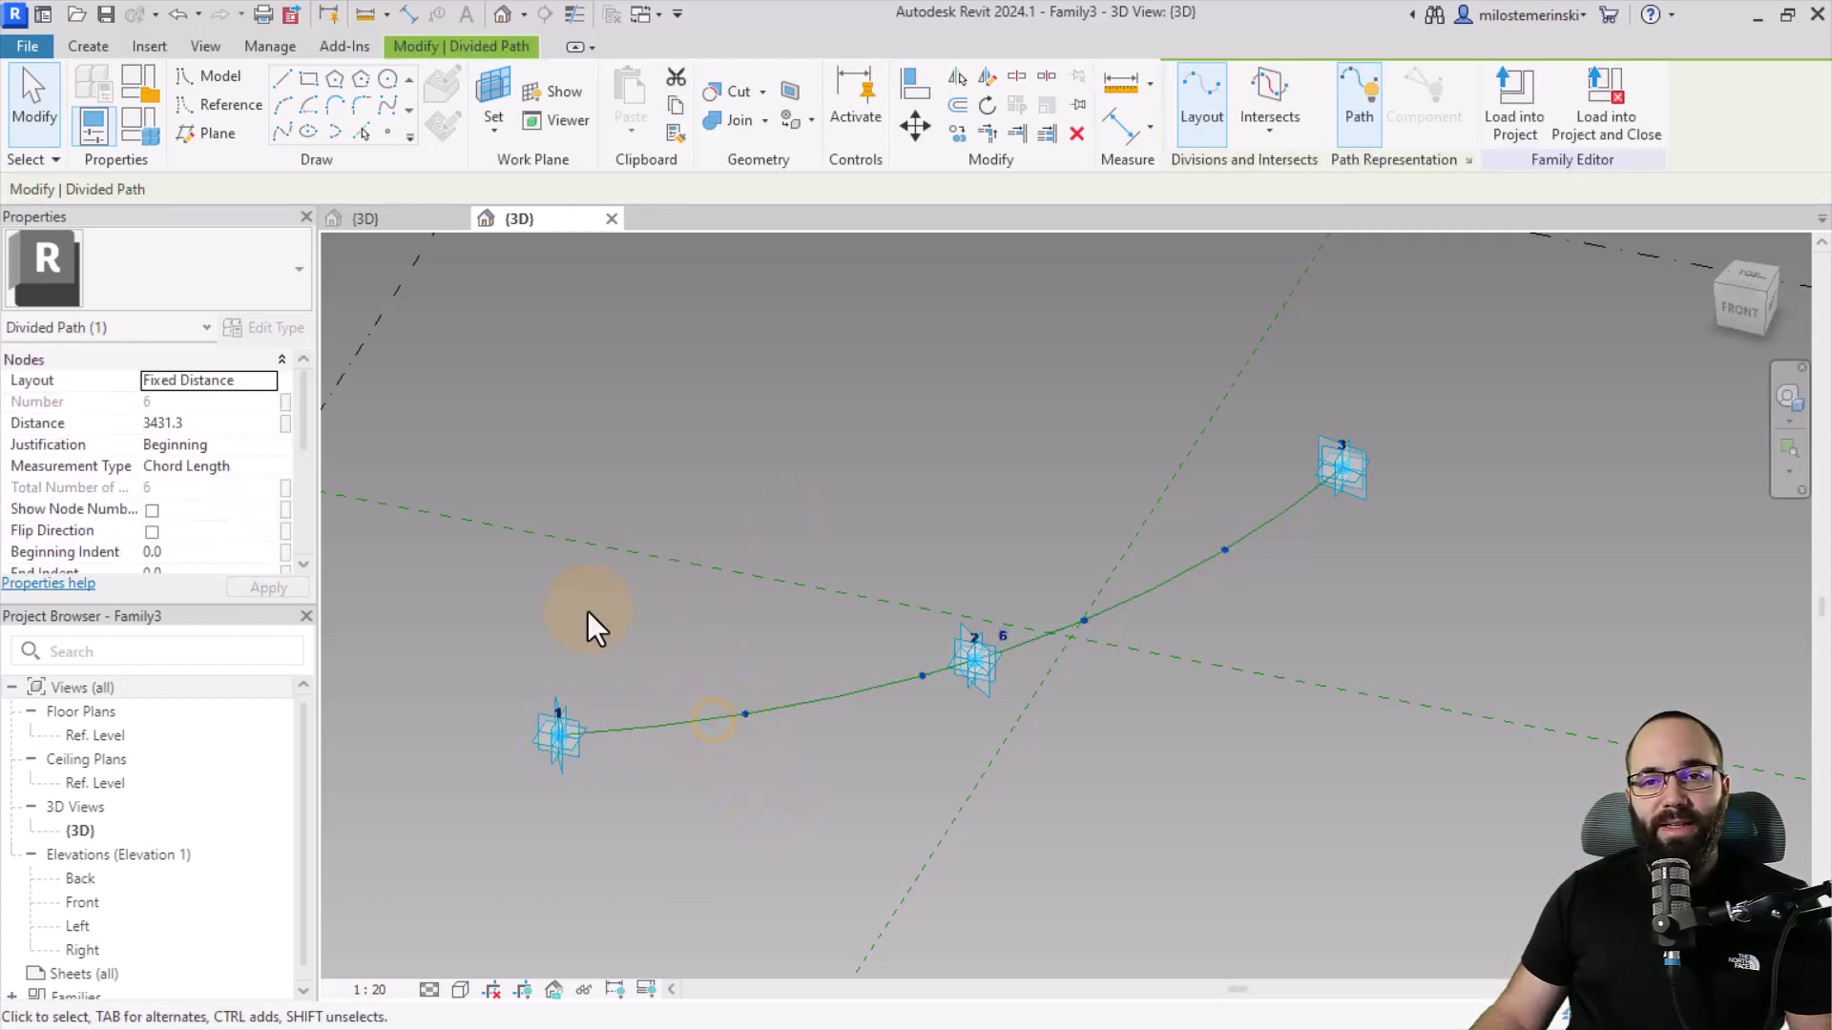
pyautogui.click(285, 424)
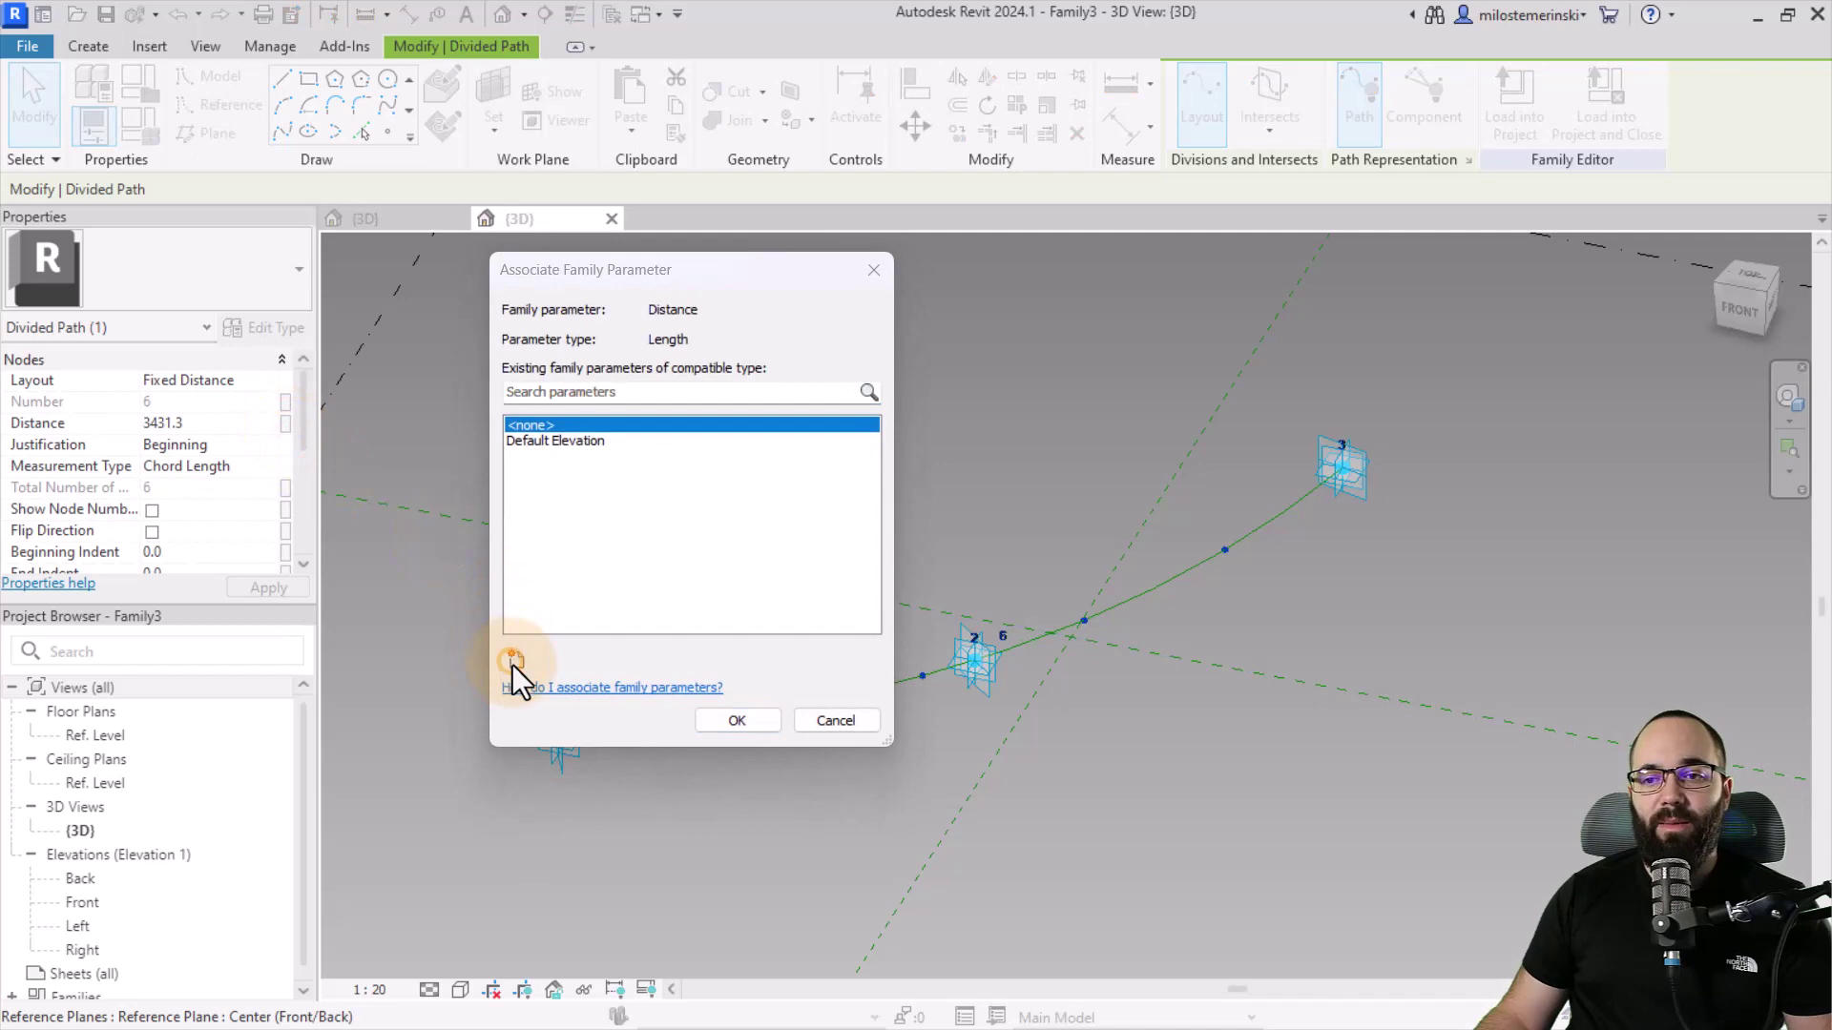
pyautogui.click(516, 659)
pyautogui.click(502, 474)
pyautogui.click(222, 421)
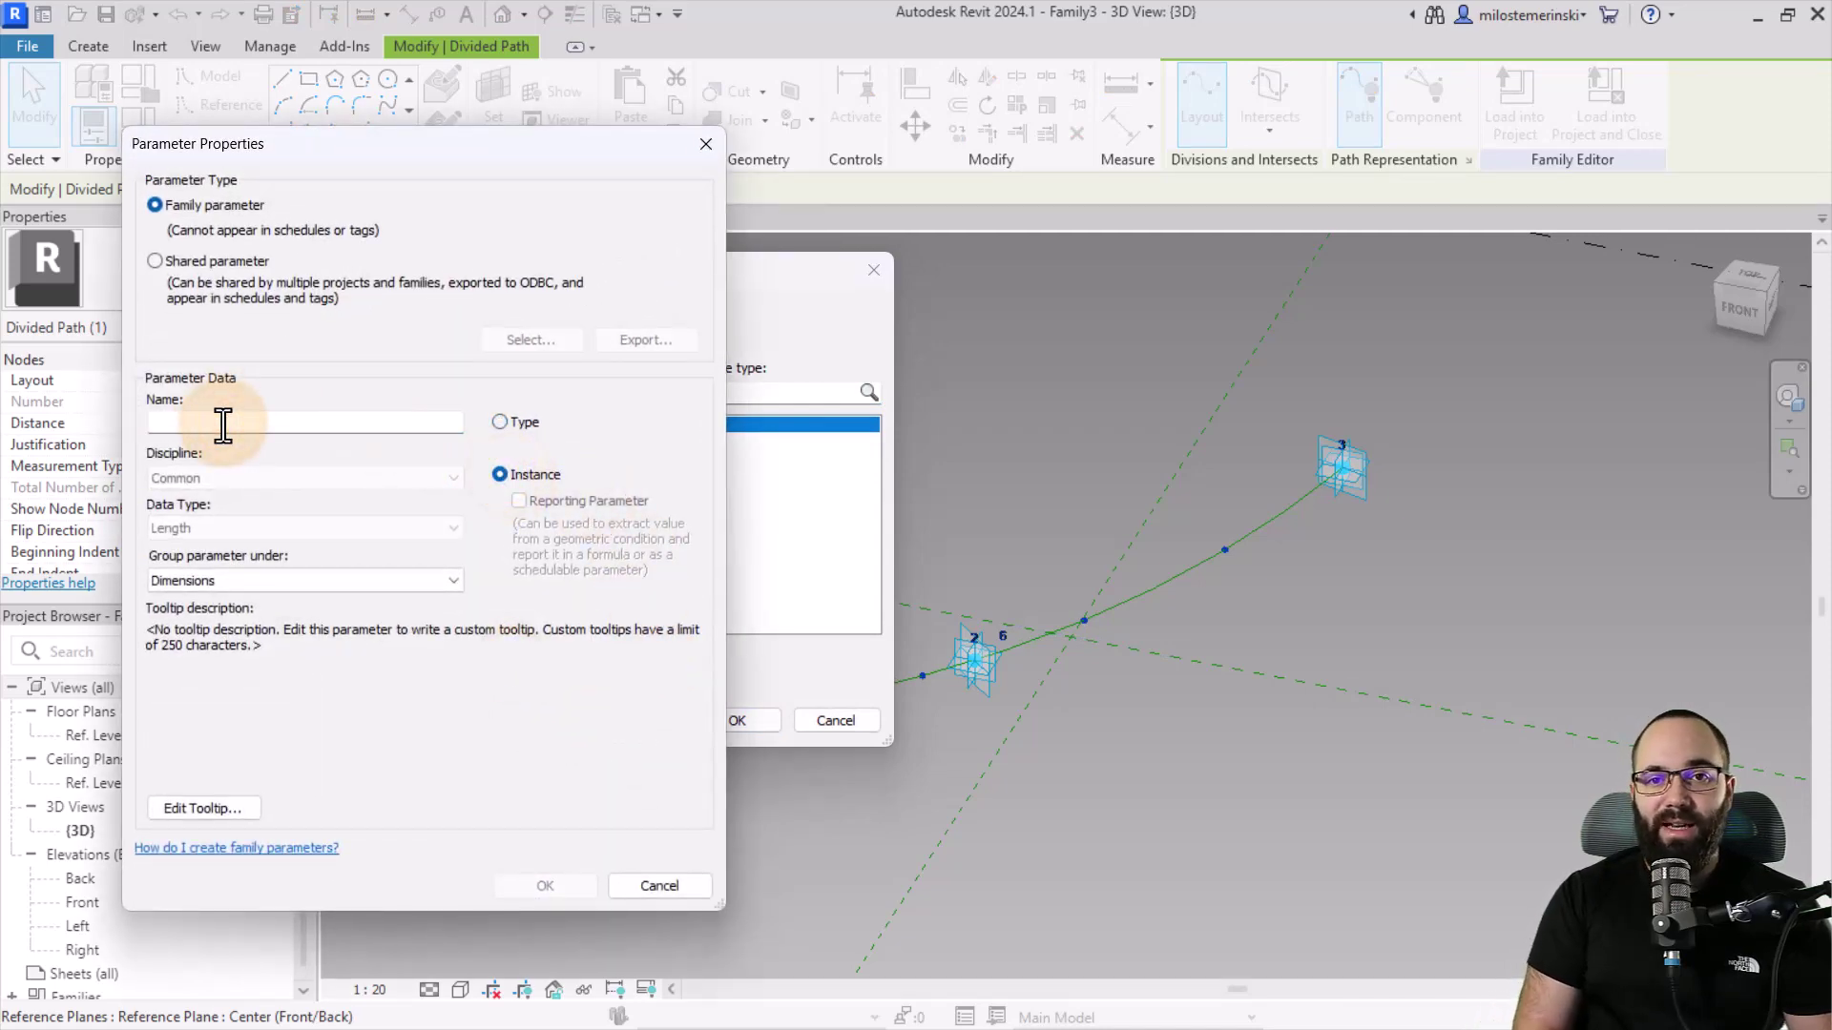
pyautogui.write('Segment length')
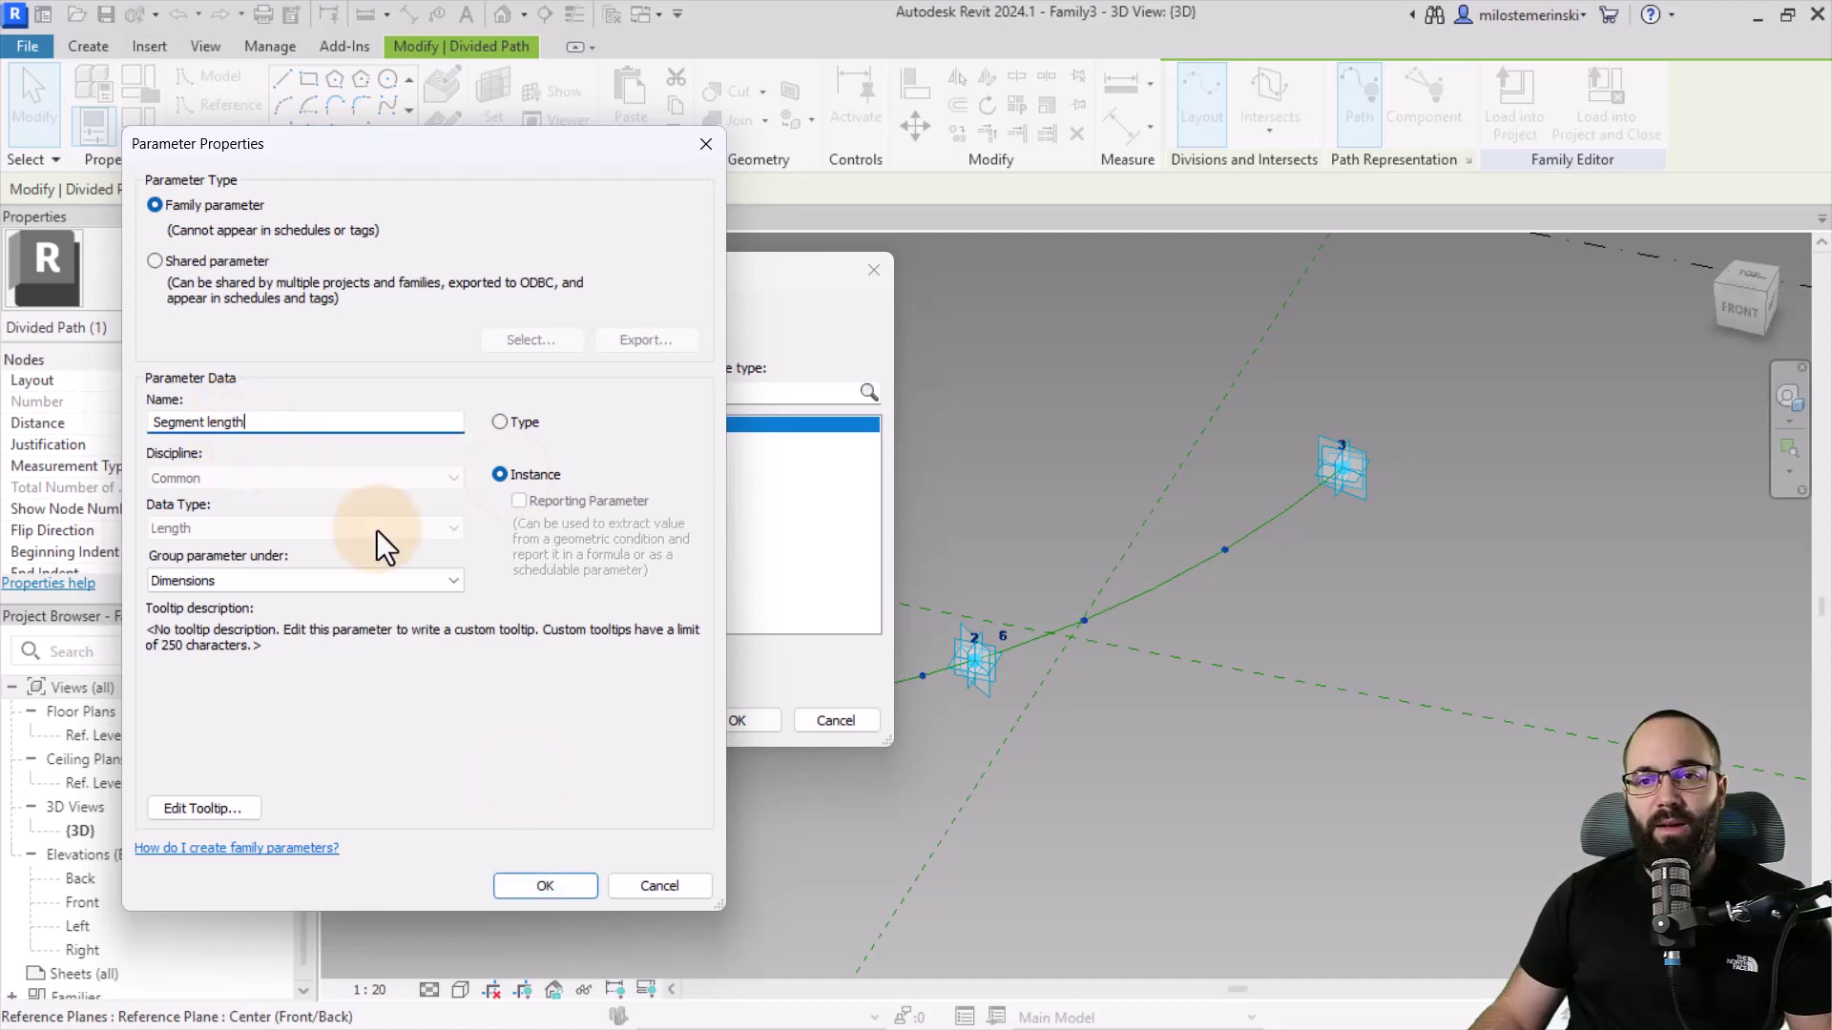
pyautogui.click(551, 897)
pyautogui.click(725, 723)
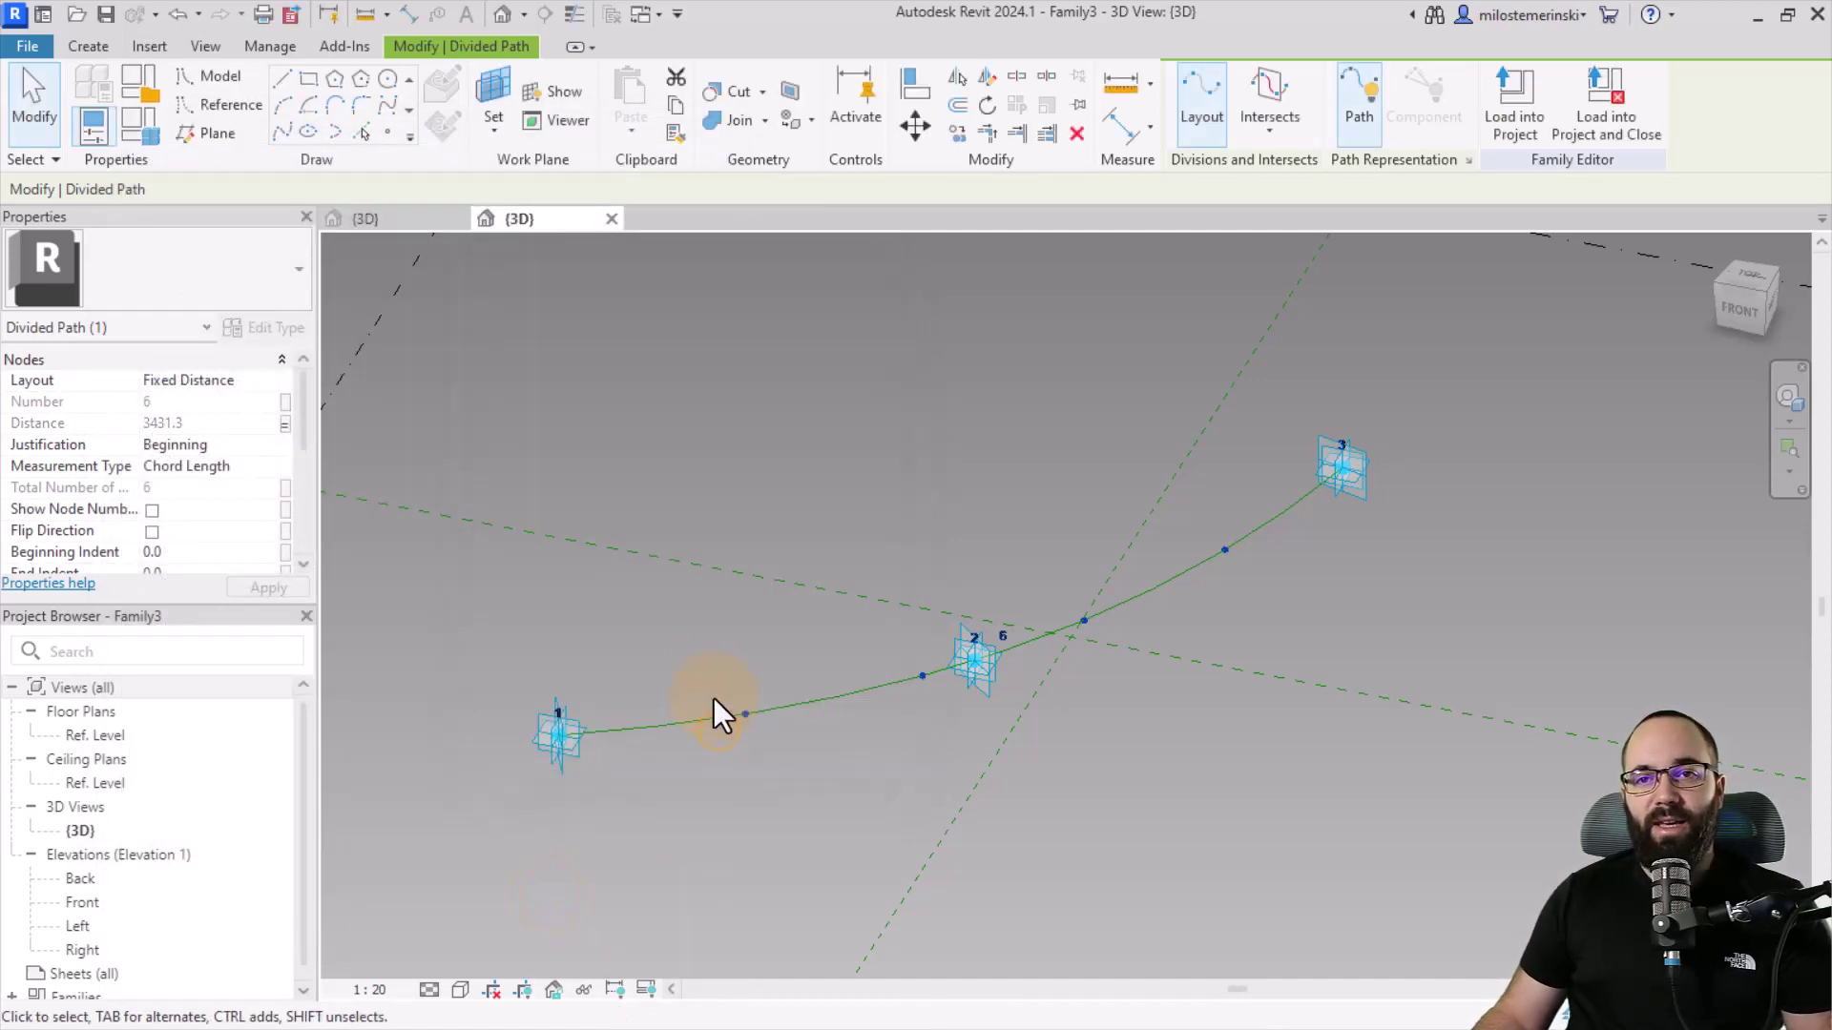
# Step: Set the Segment length parameter to 200 in the family types and apply it
pyautogui.click(149, 145)
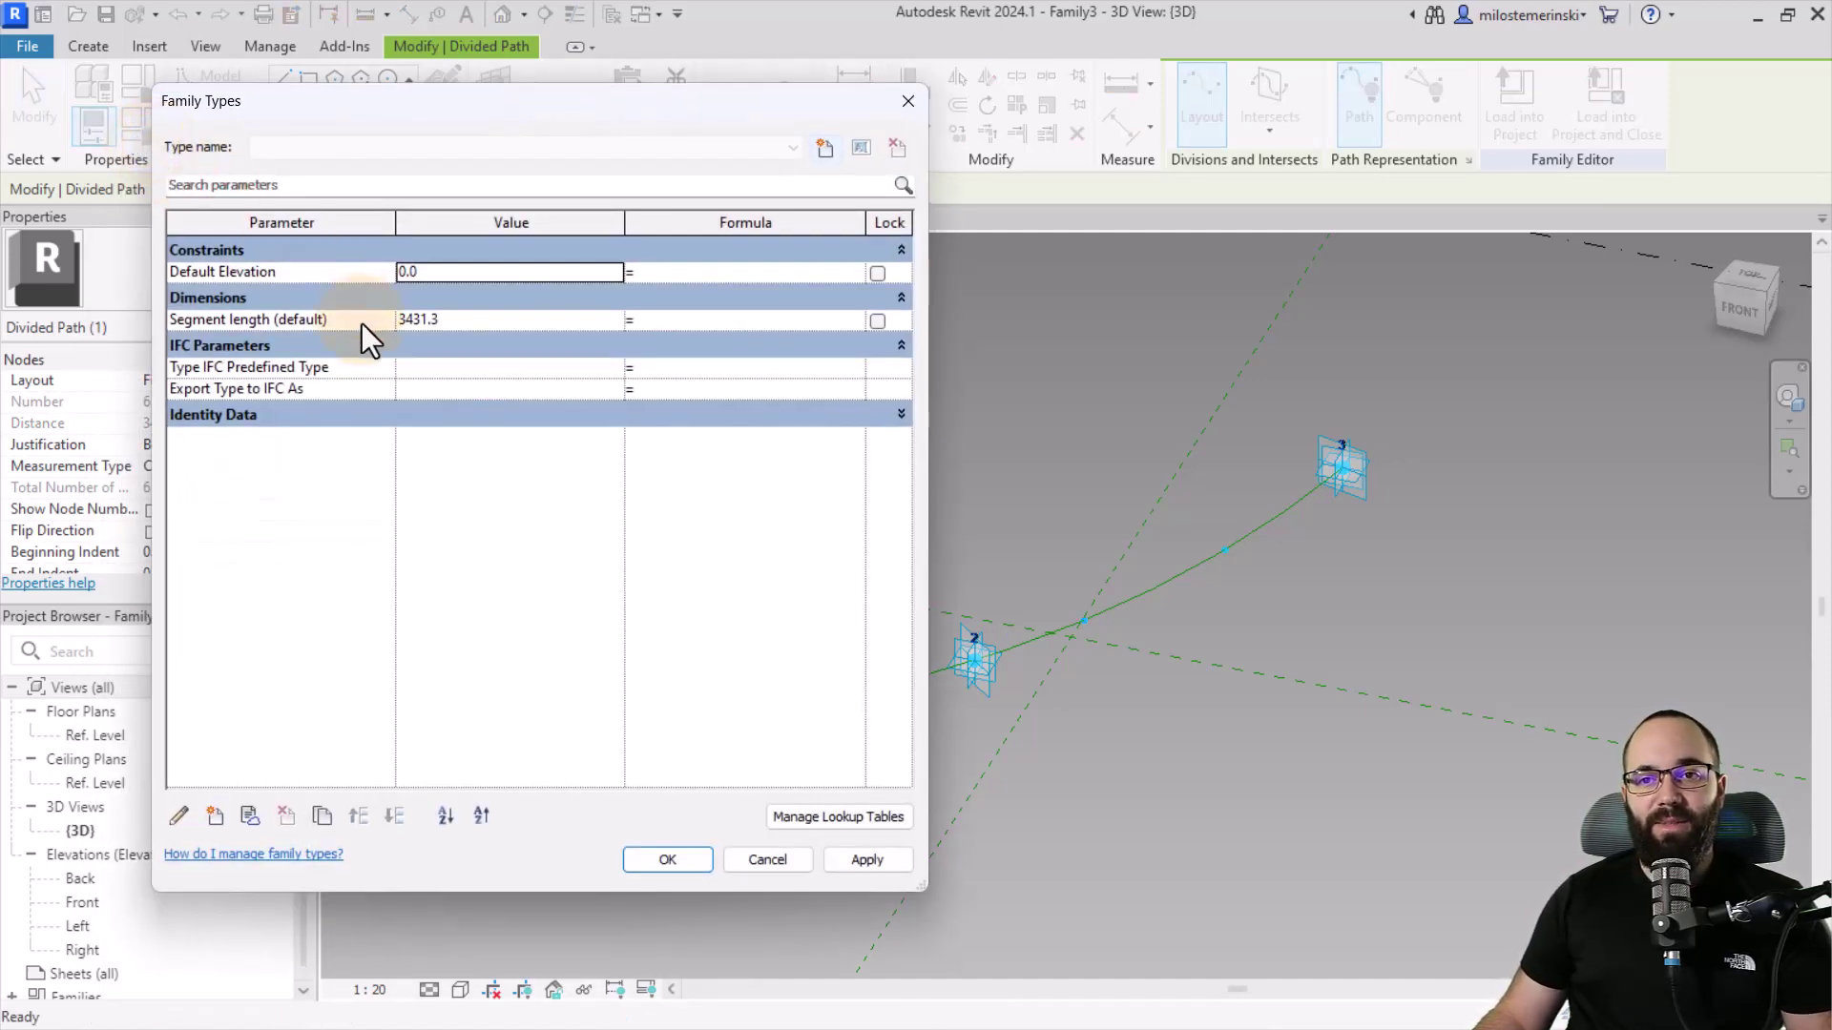
pyautogui.click(477, 324)
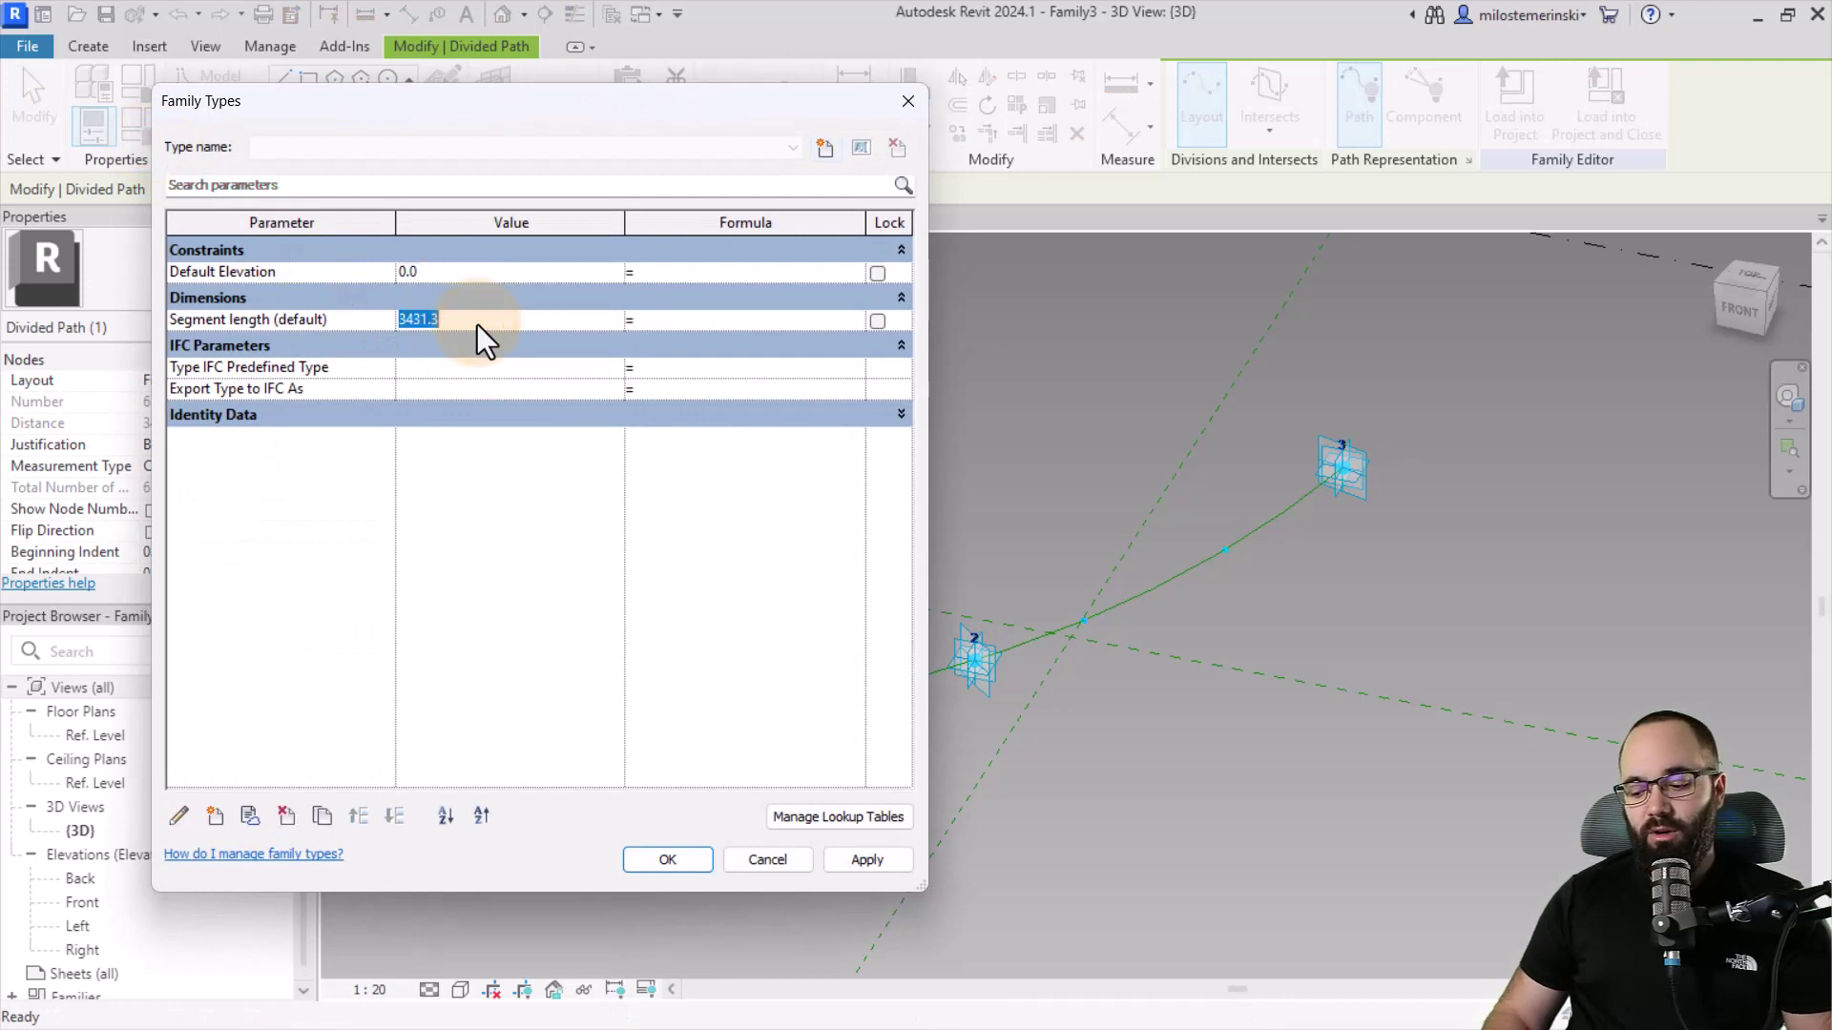
pyautogui.write('200')
pyautogui.press('Tab')
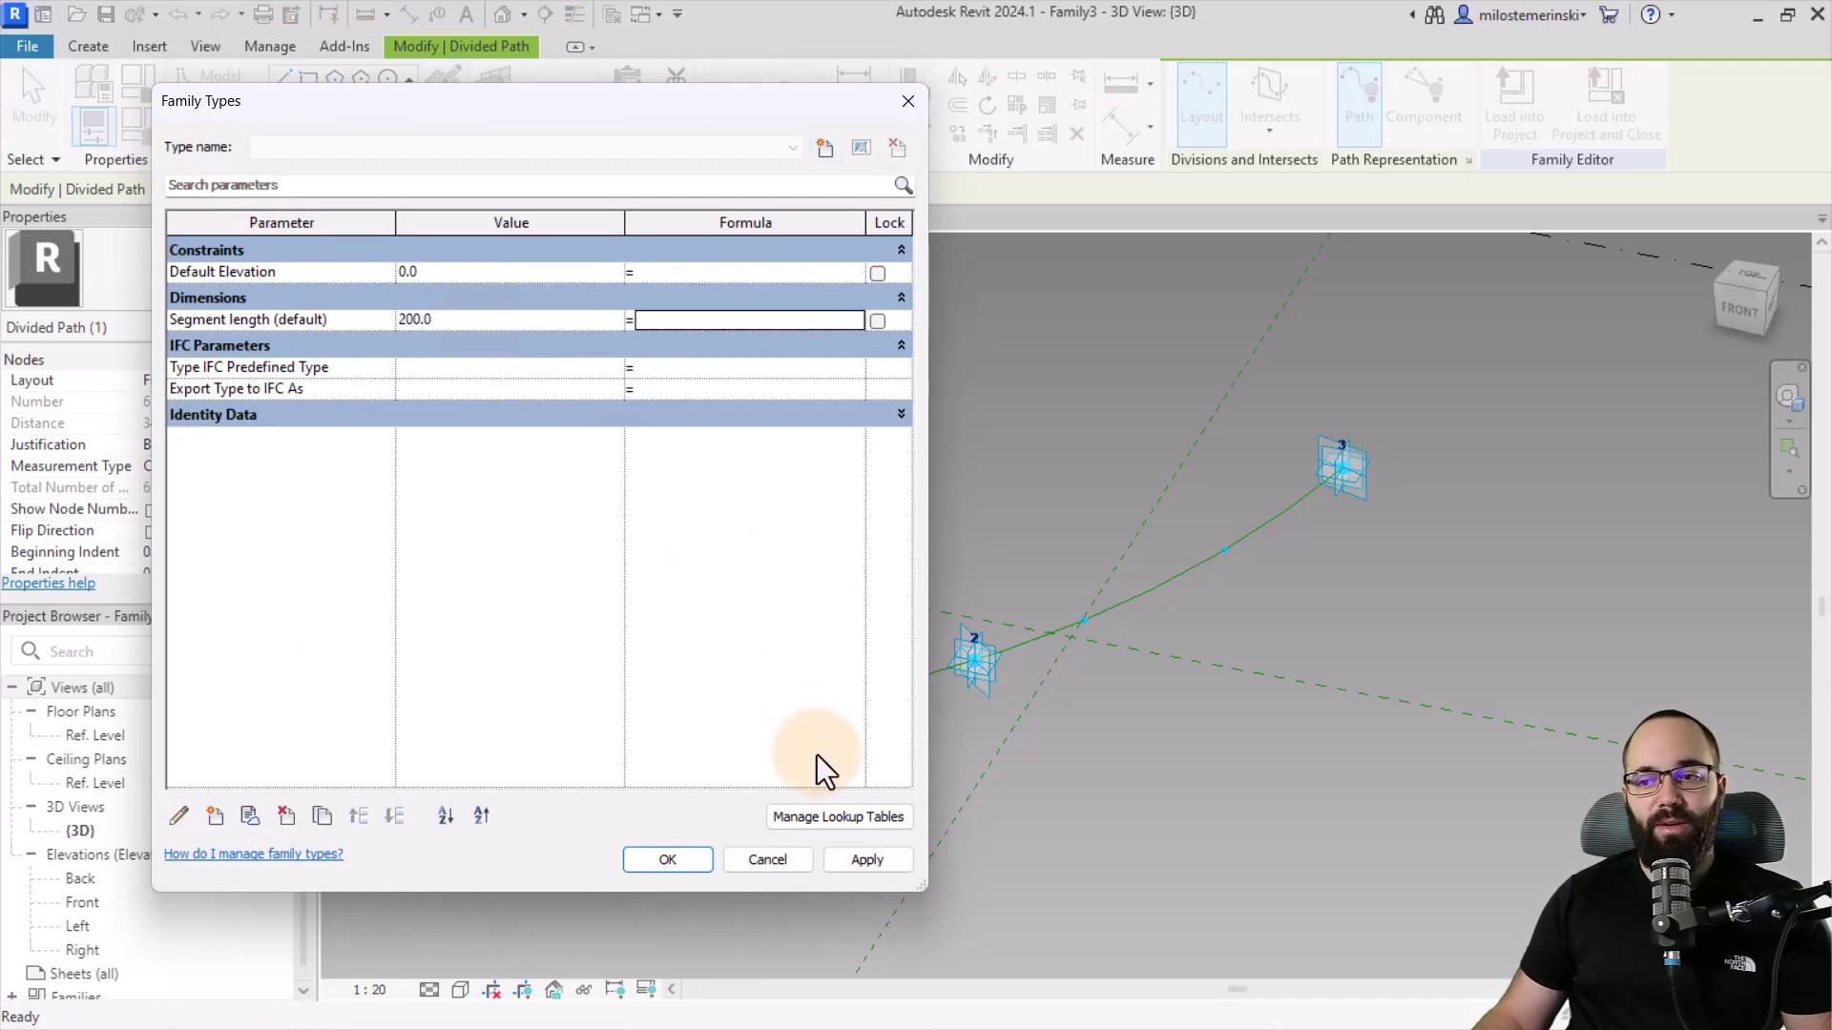
pyautogui.click(862, 859)
pyautogui.click(662, 862)
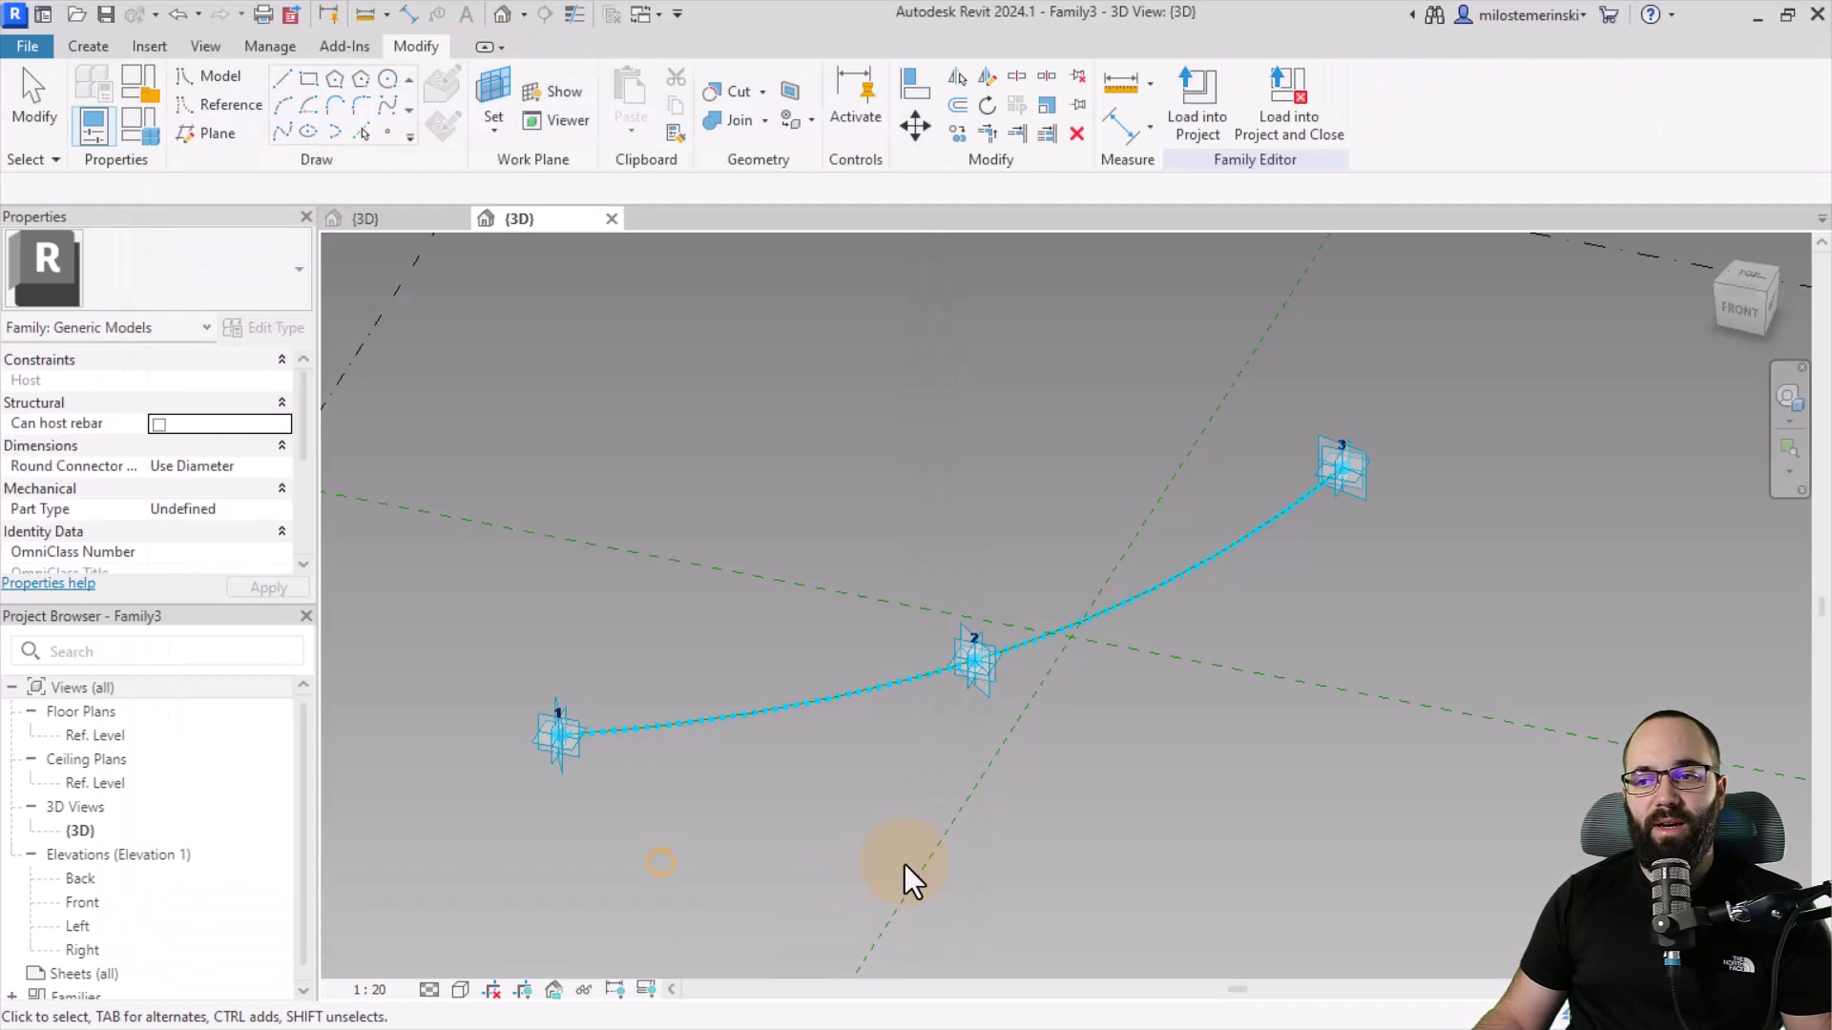
# Step: Shorten the divided path by moving adaptive points 1 and 3 inward, and shift point 2 to deepen its curve
pyautogui.moveTo(569, 759); pyautogui.dragTo(658, 752)
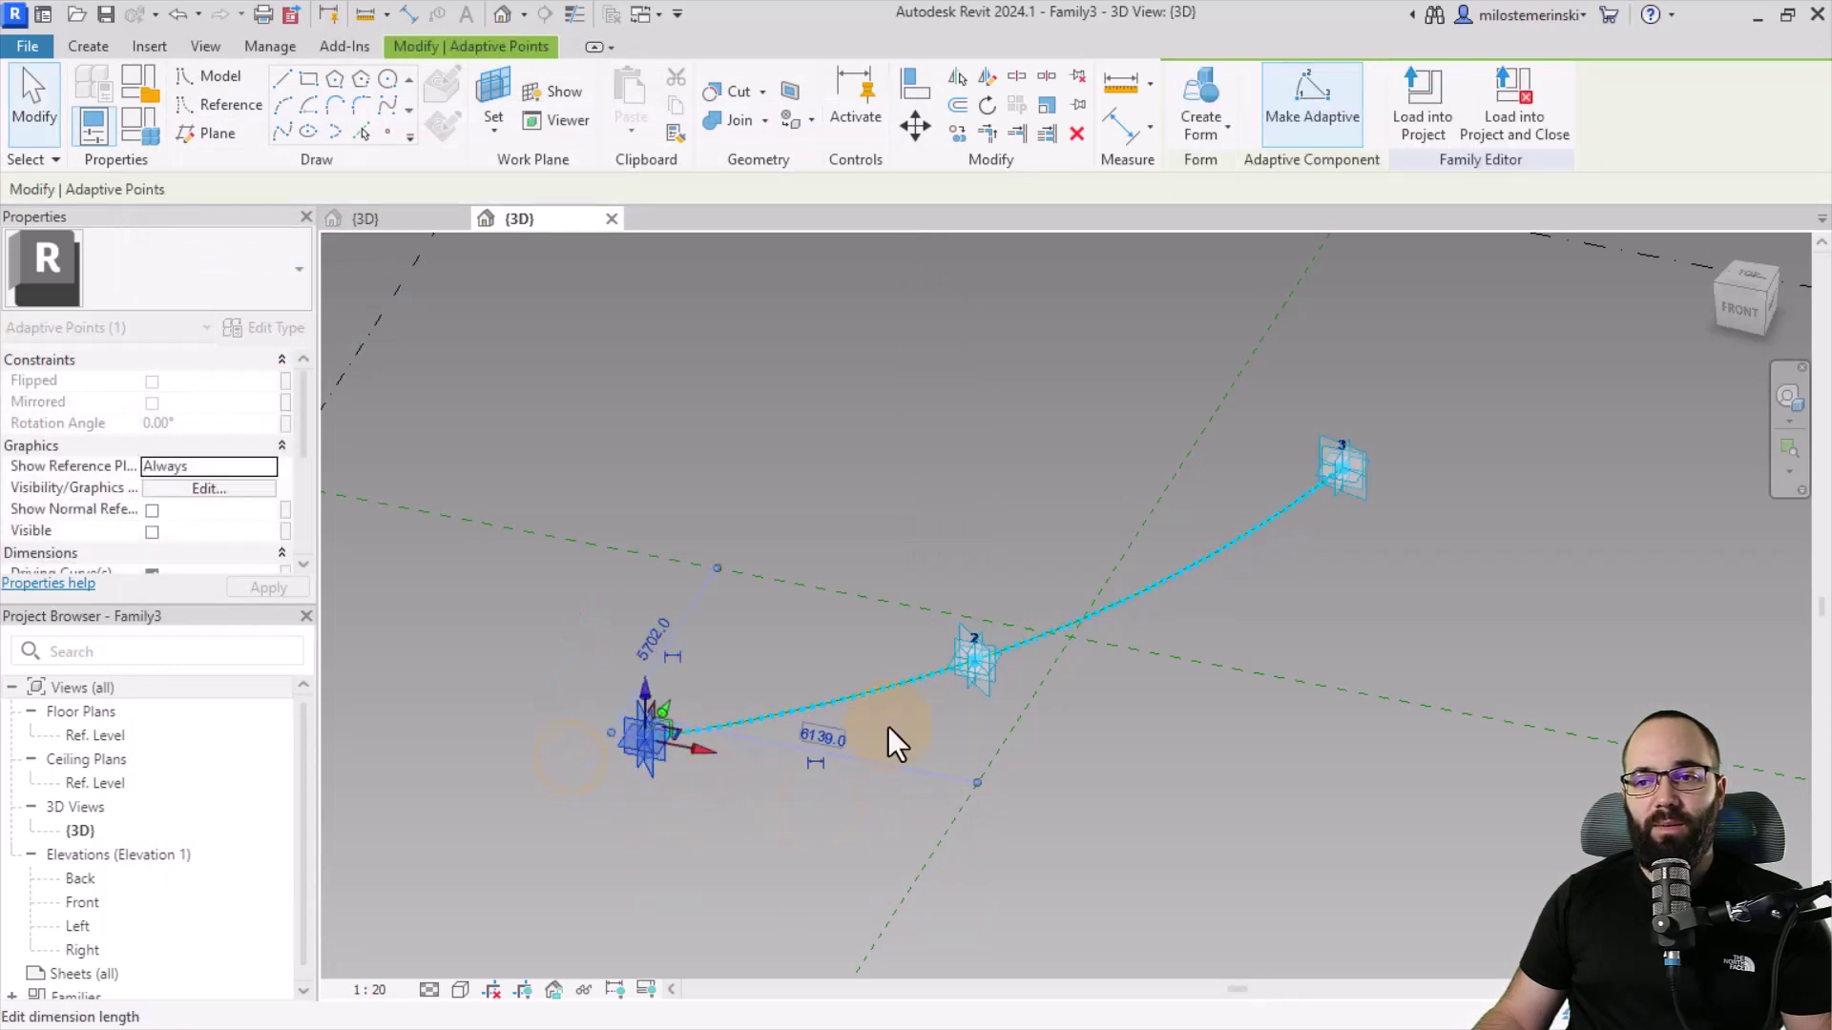
pyautogui.moveTo(1366, 494); pyautogui.dragTo(1289, 579)
pyautogui.click(980, 693)
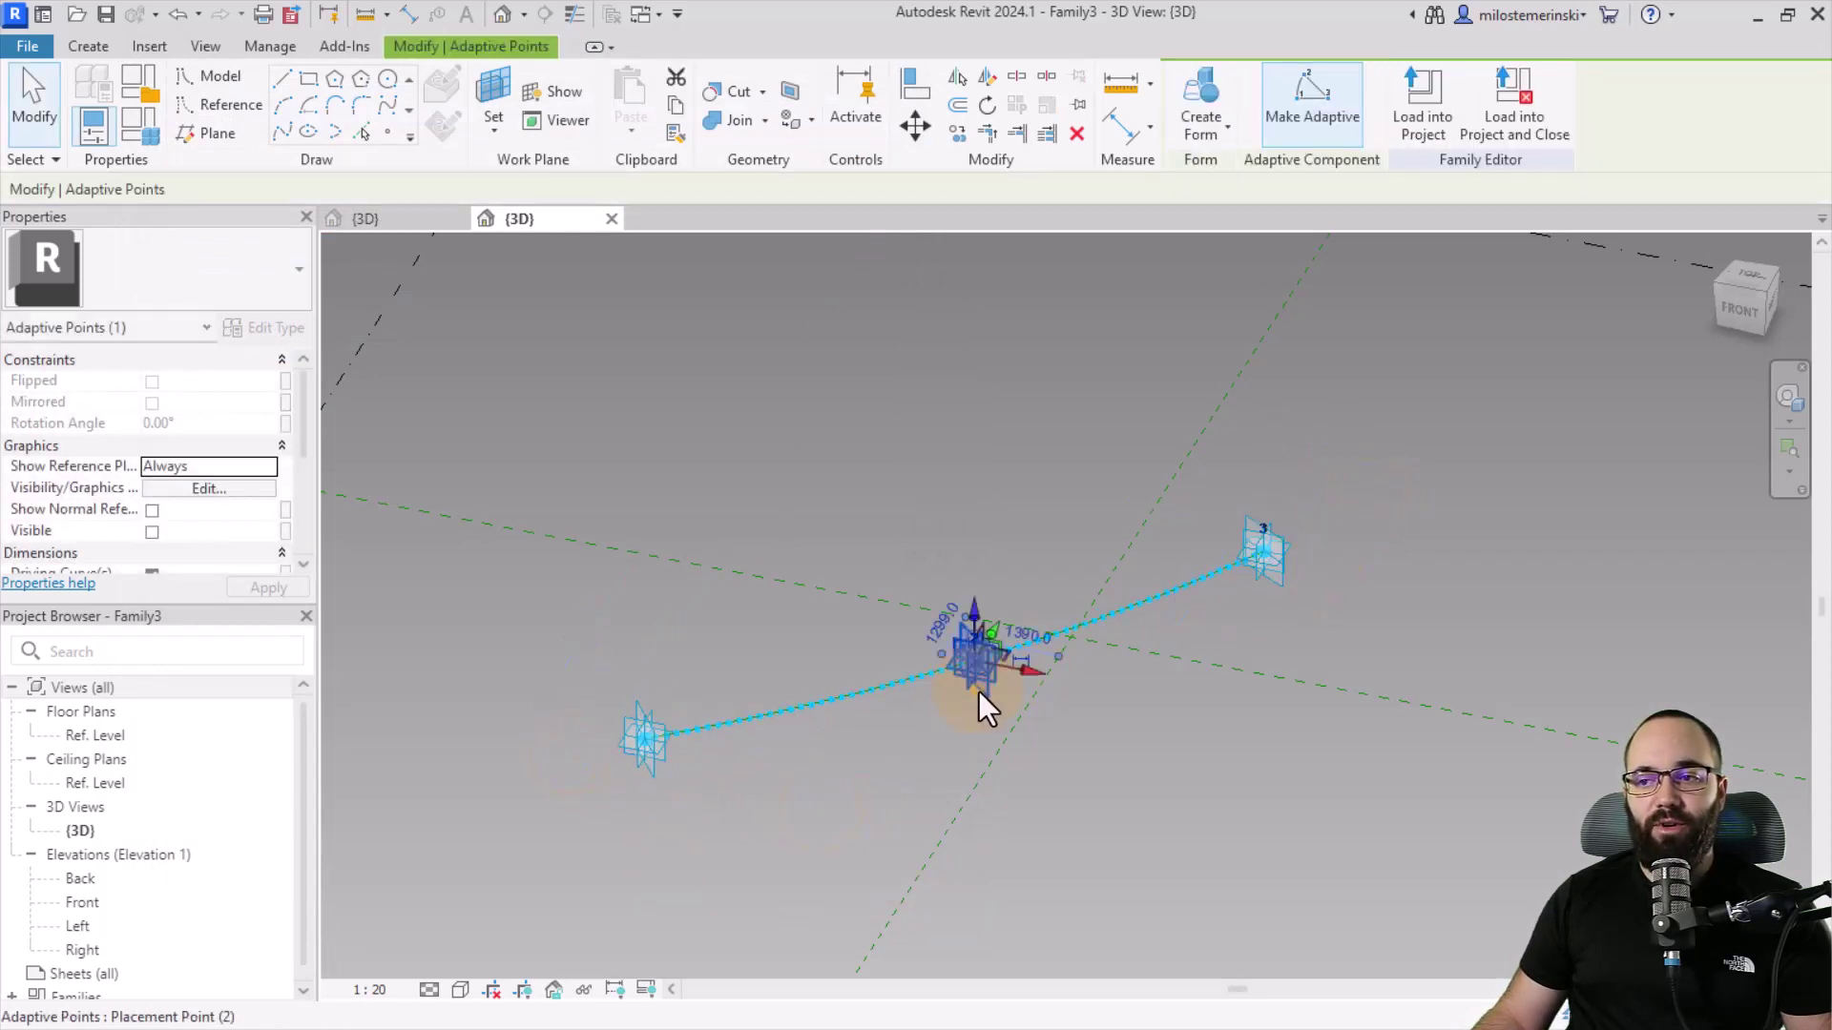
pyautogui.moveTo(977, 691); pyautogui.dragTo(993, 726)
pyautogui.click(948, 780)
pyautogui.scroll(3, 628, 758)
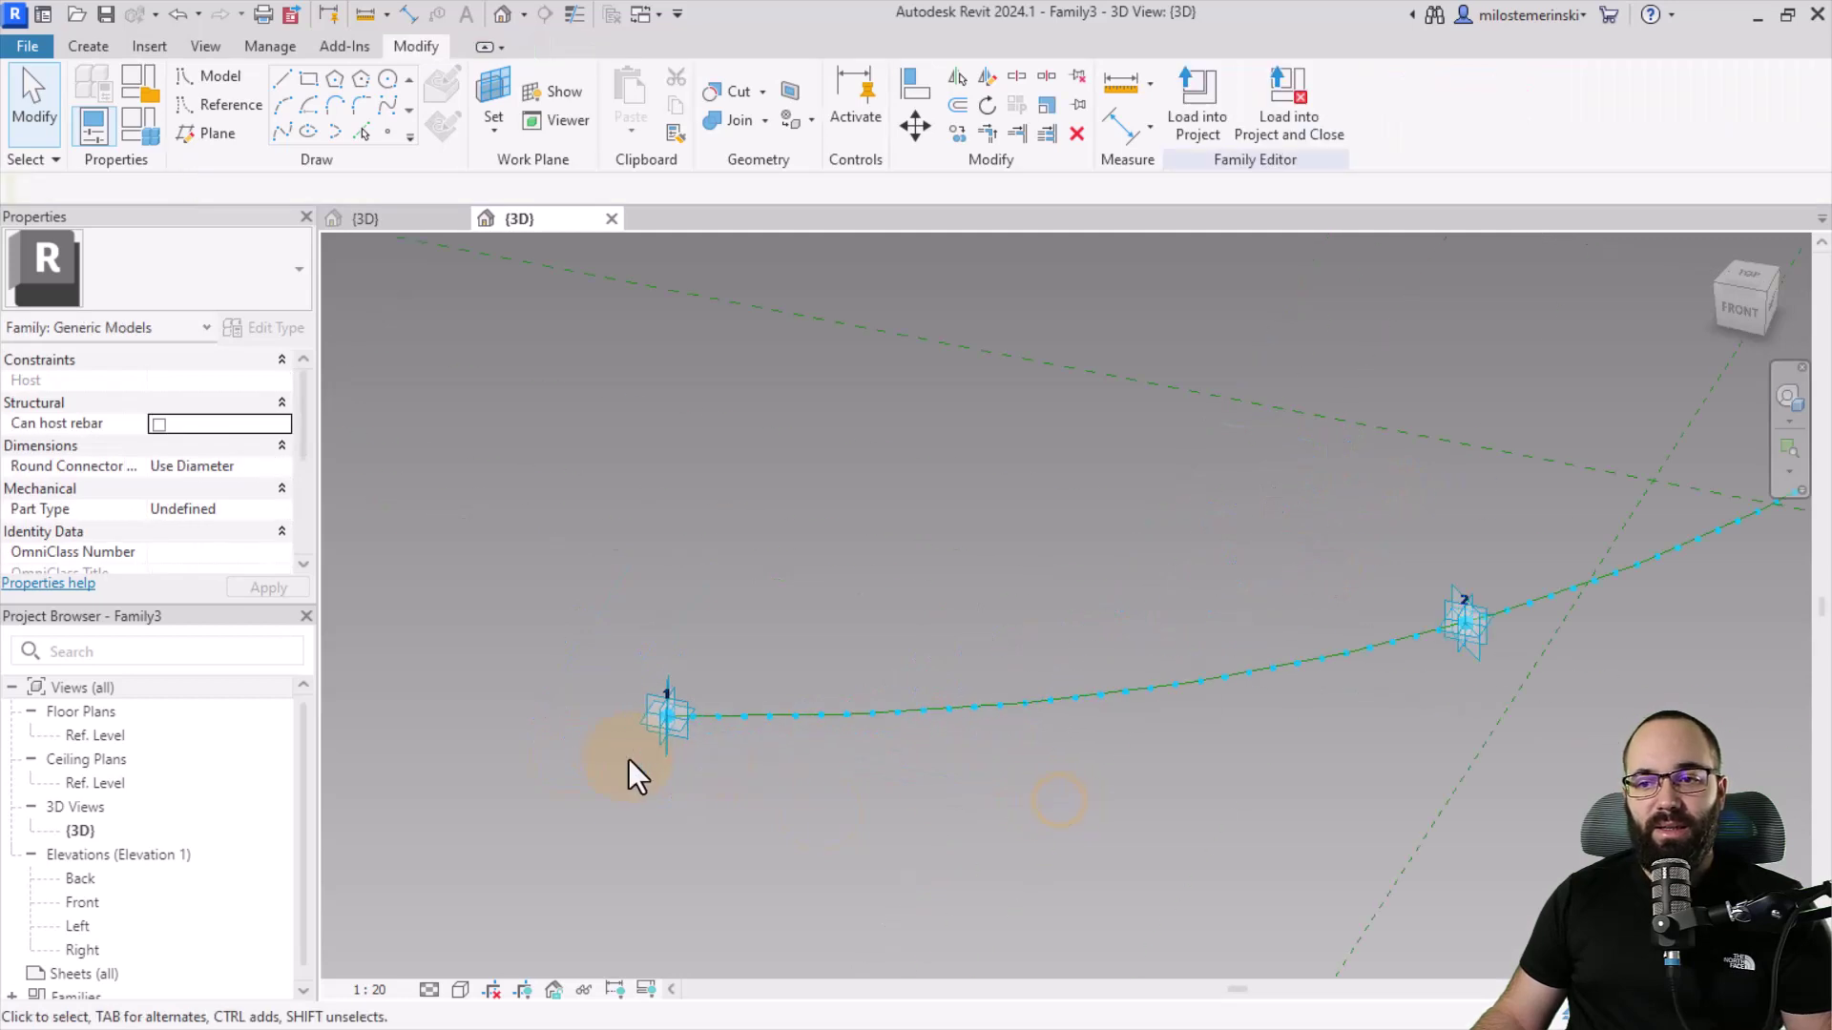
pyautogui.keyDown('shift'); pyautogui.moveTo(628, 758); pyautogui.dragTo(643, 690, button='middle'); pyautogui.keyUp('shift')
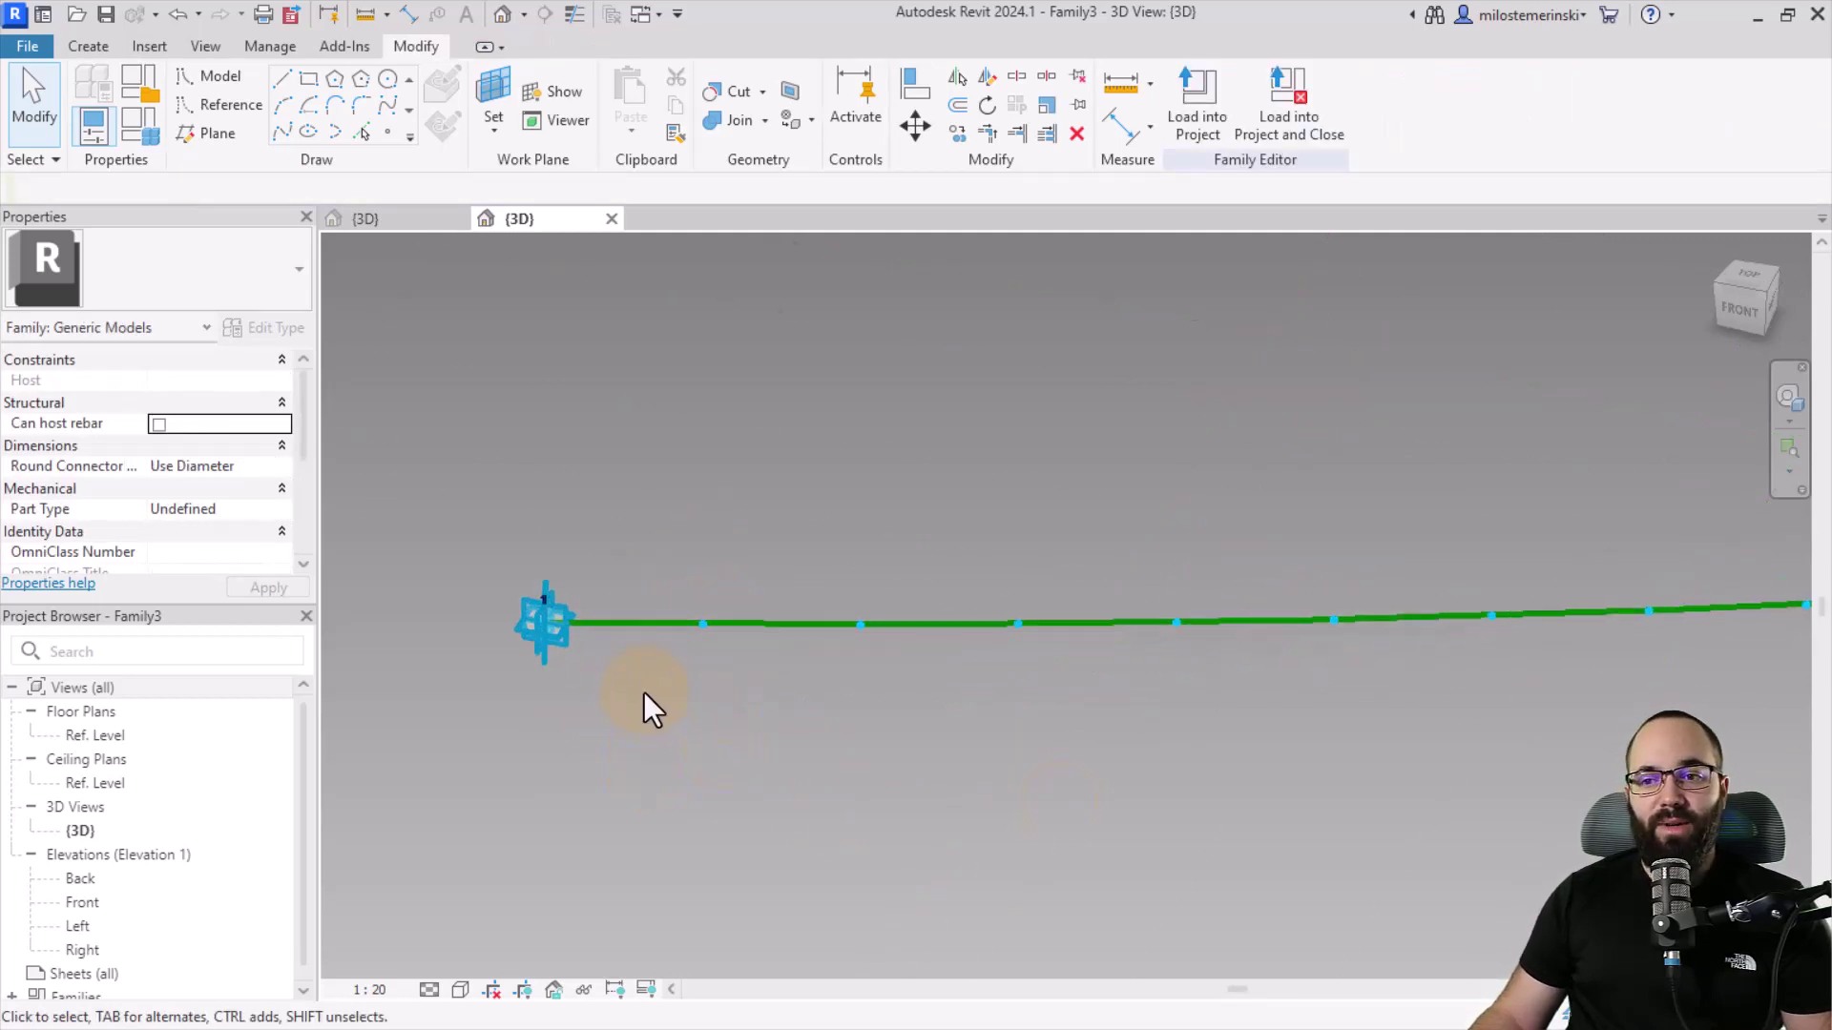
pyautogui.scroll(-1, 643, 690)
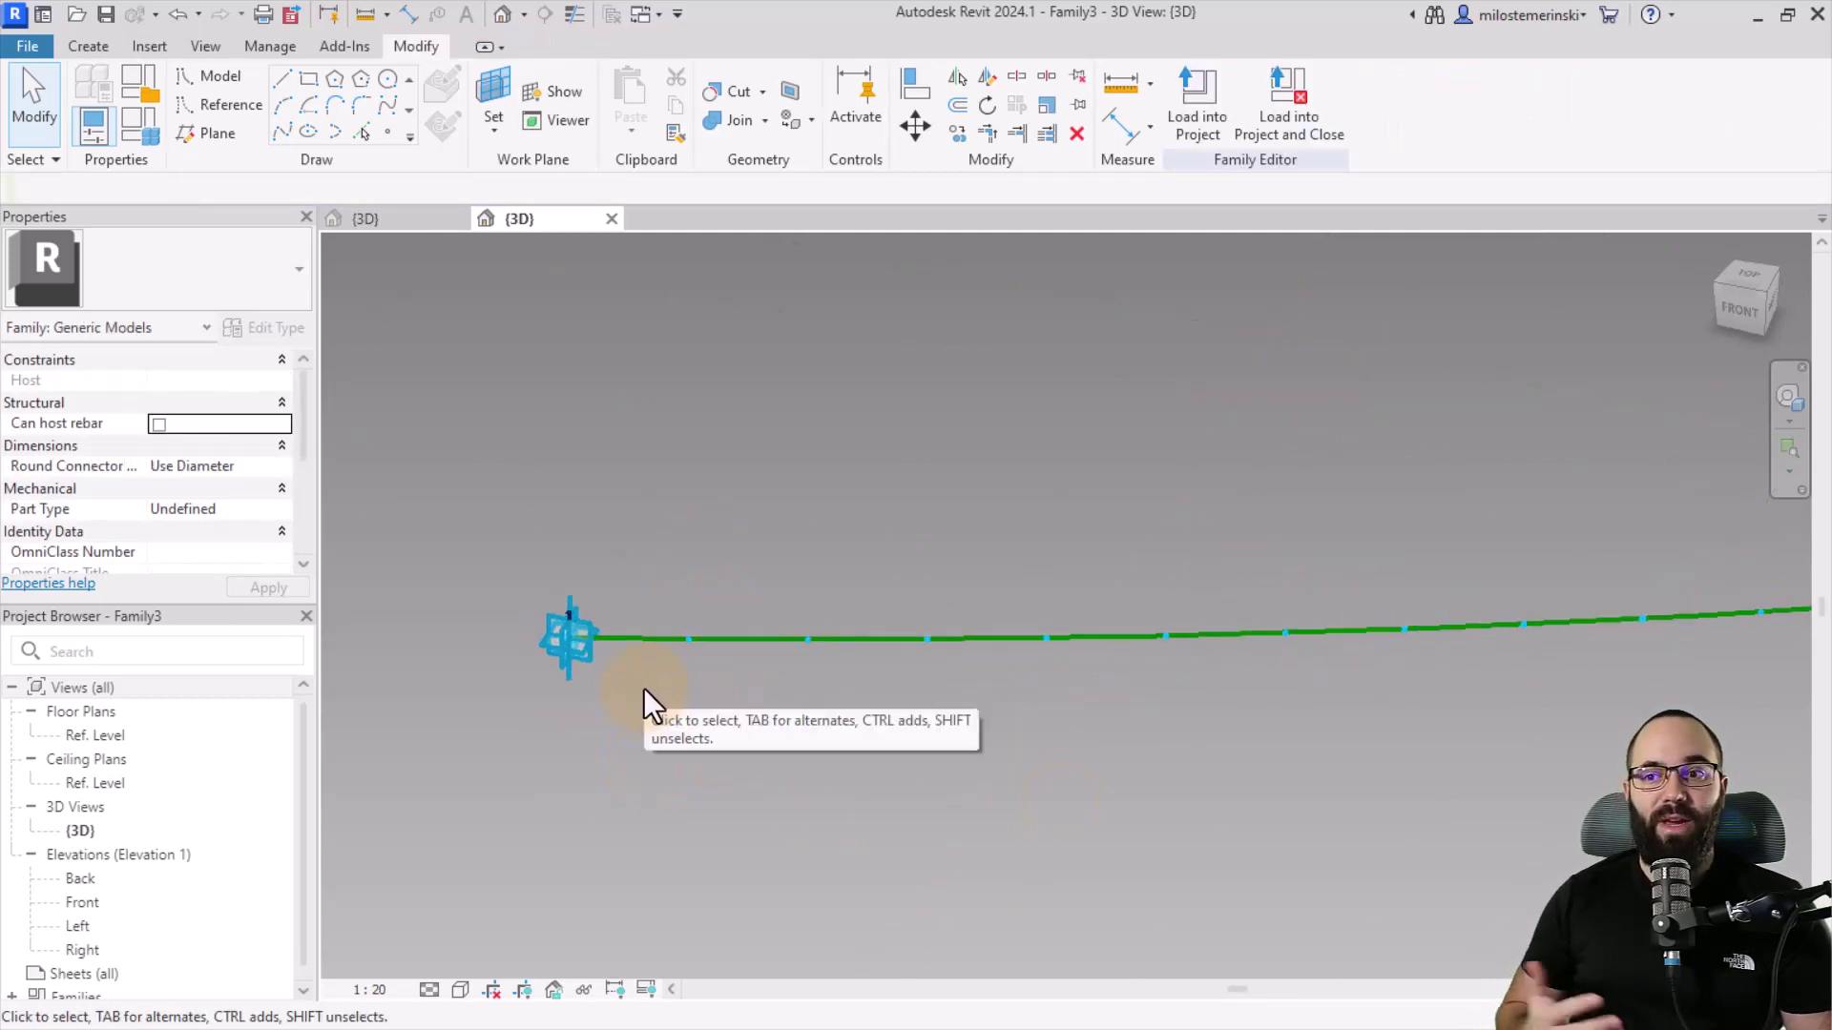
# Step: Load the Chain link family into Family3, the family containing the divided spline path
pyautogui.click(386, 218)
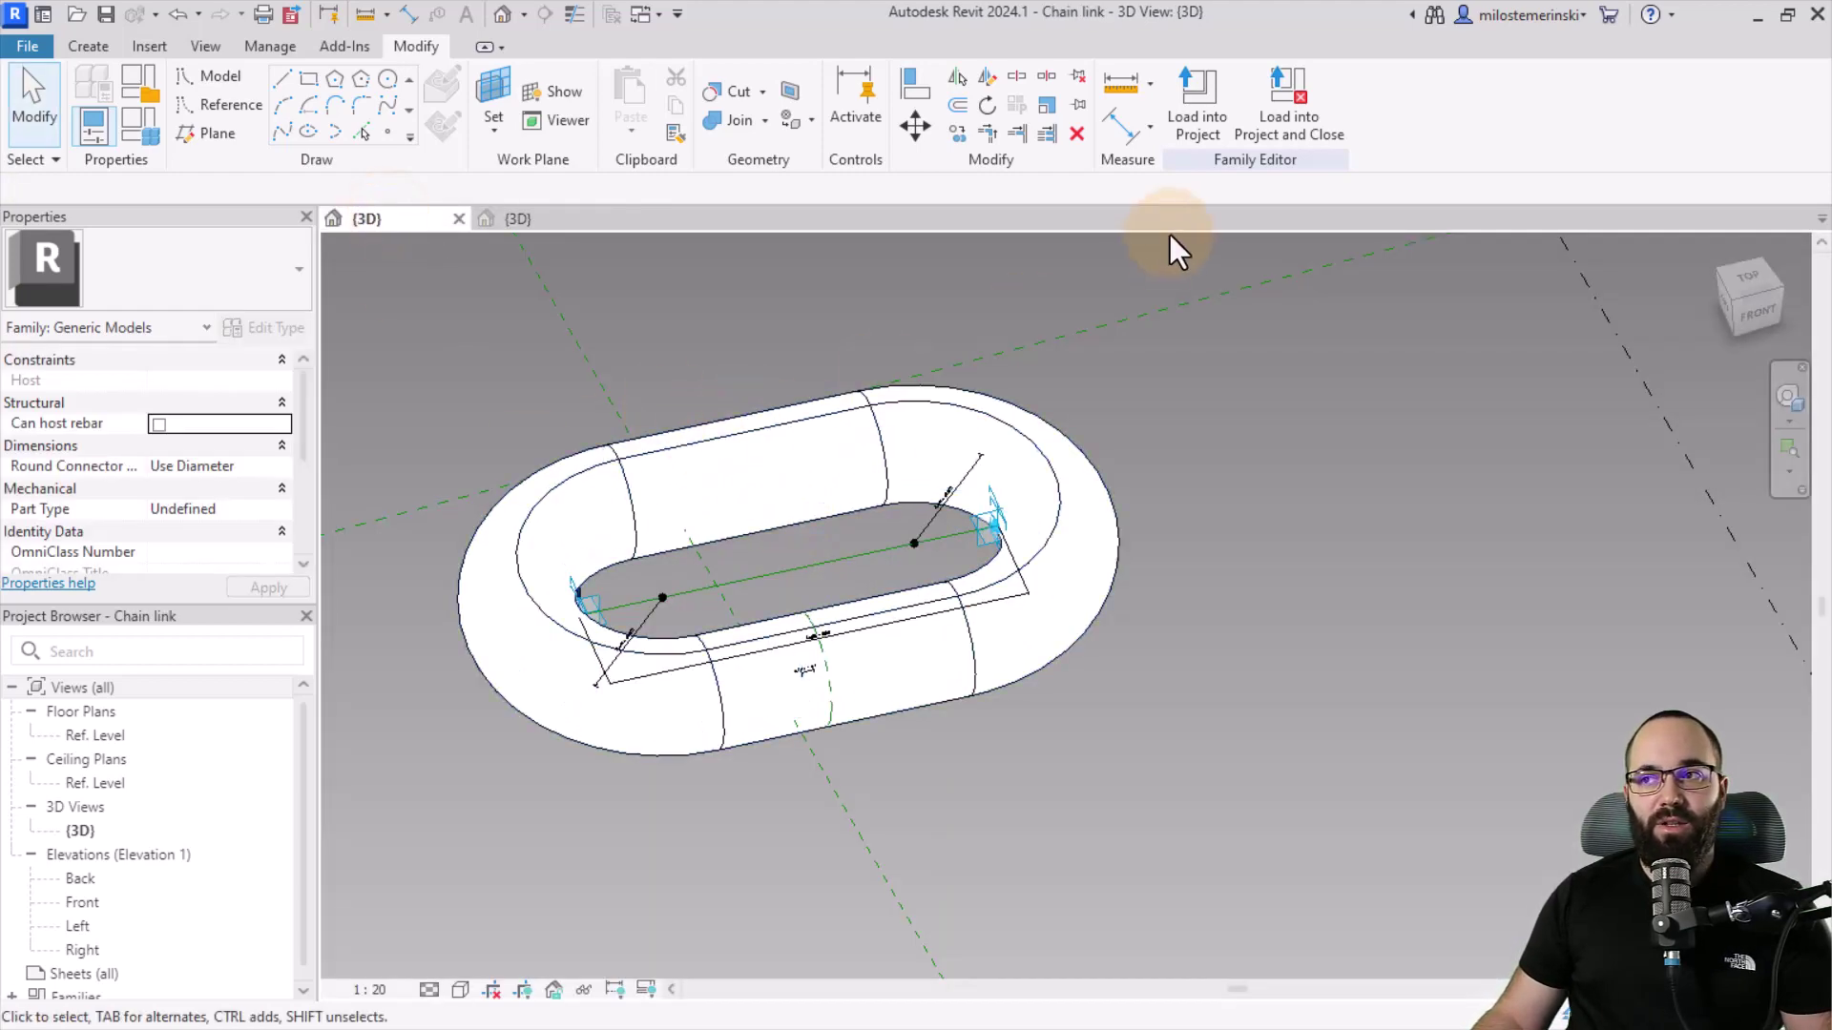
pyautogui.click(1209, 134)
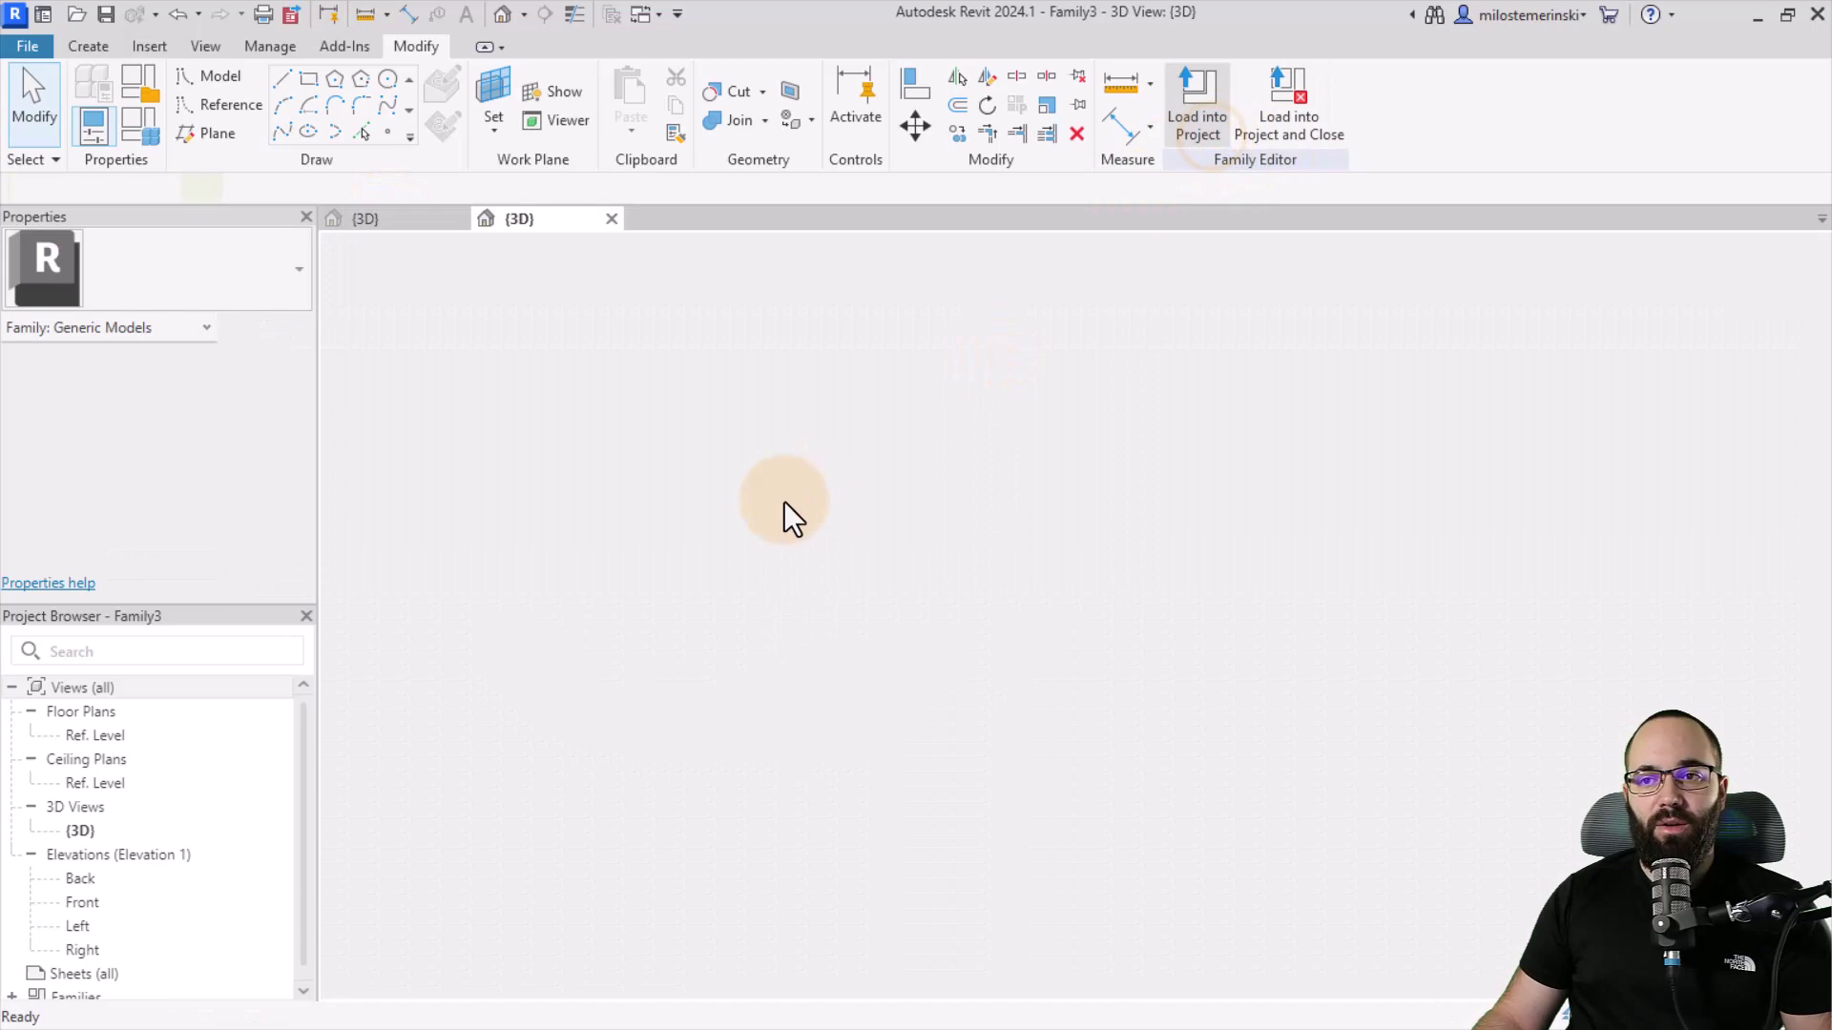
pyautogui.scroll(-6, 822, 532)
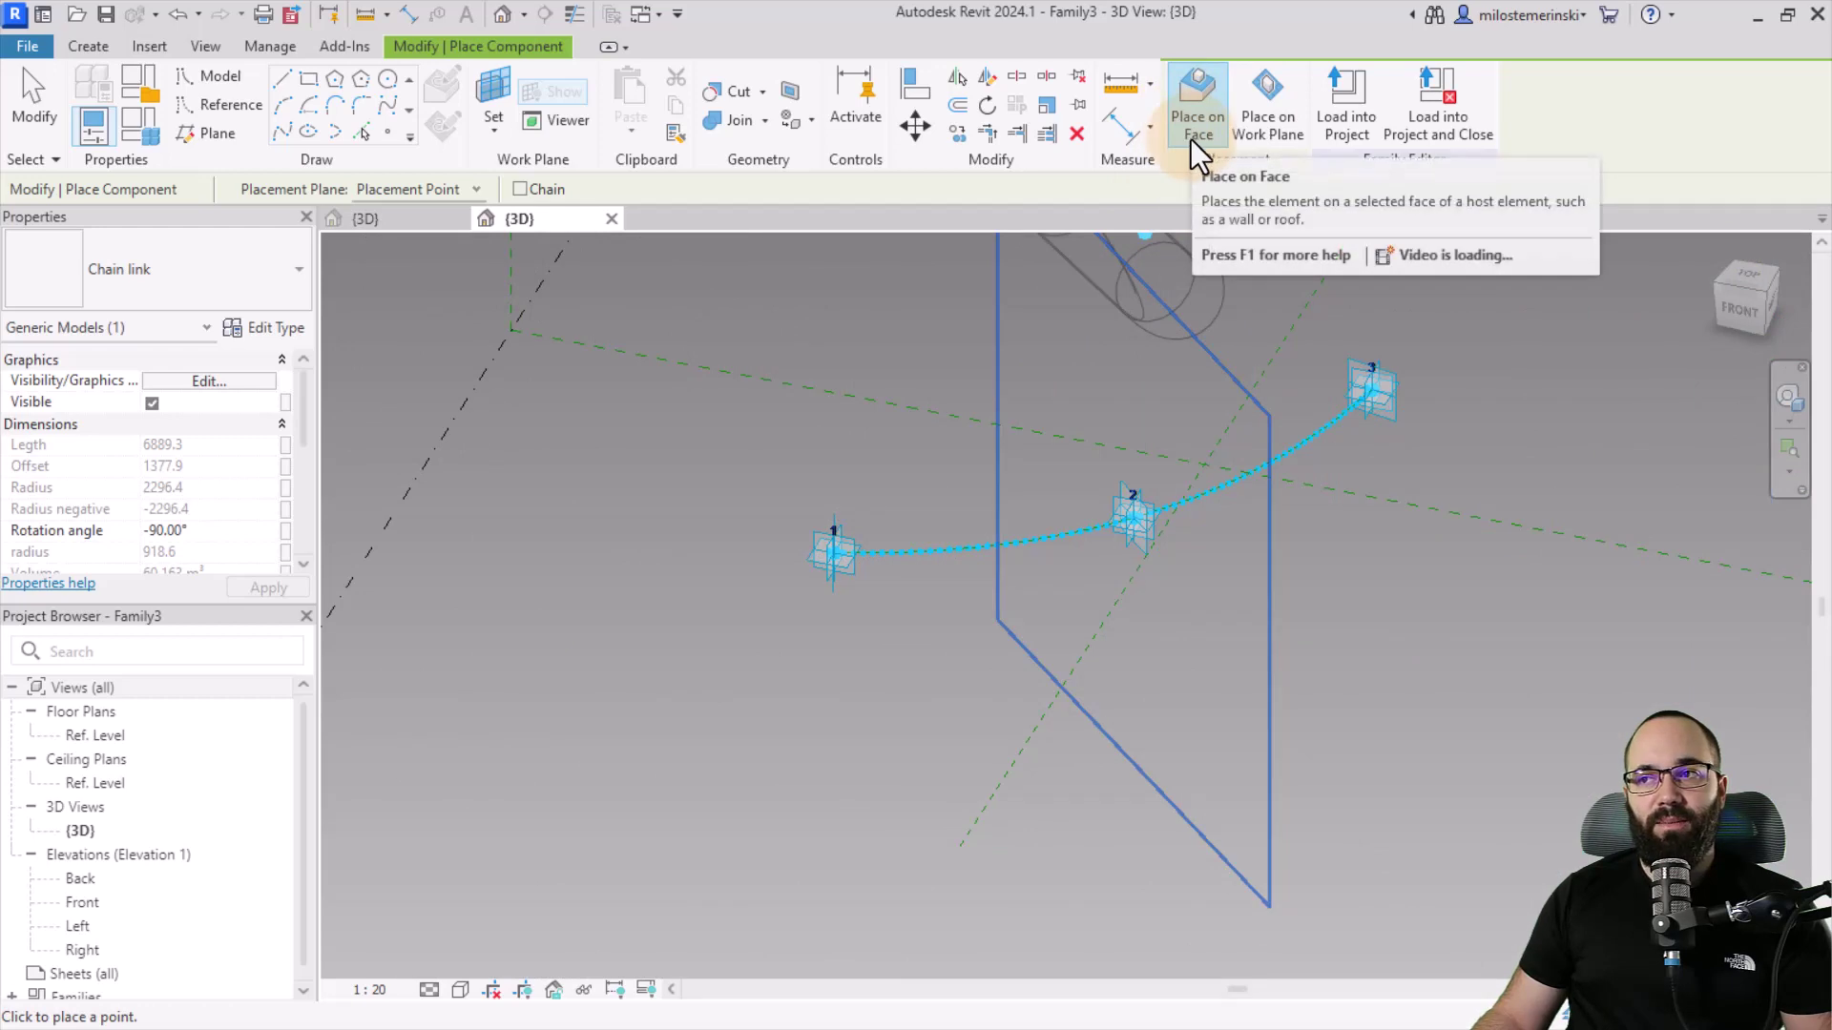
# Step: Place two chain links end to end on the first three path nodes, starting at adaptive point 1
pyautogui.scroll(10, 866, 568)
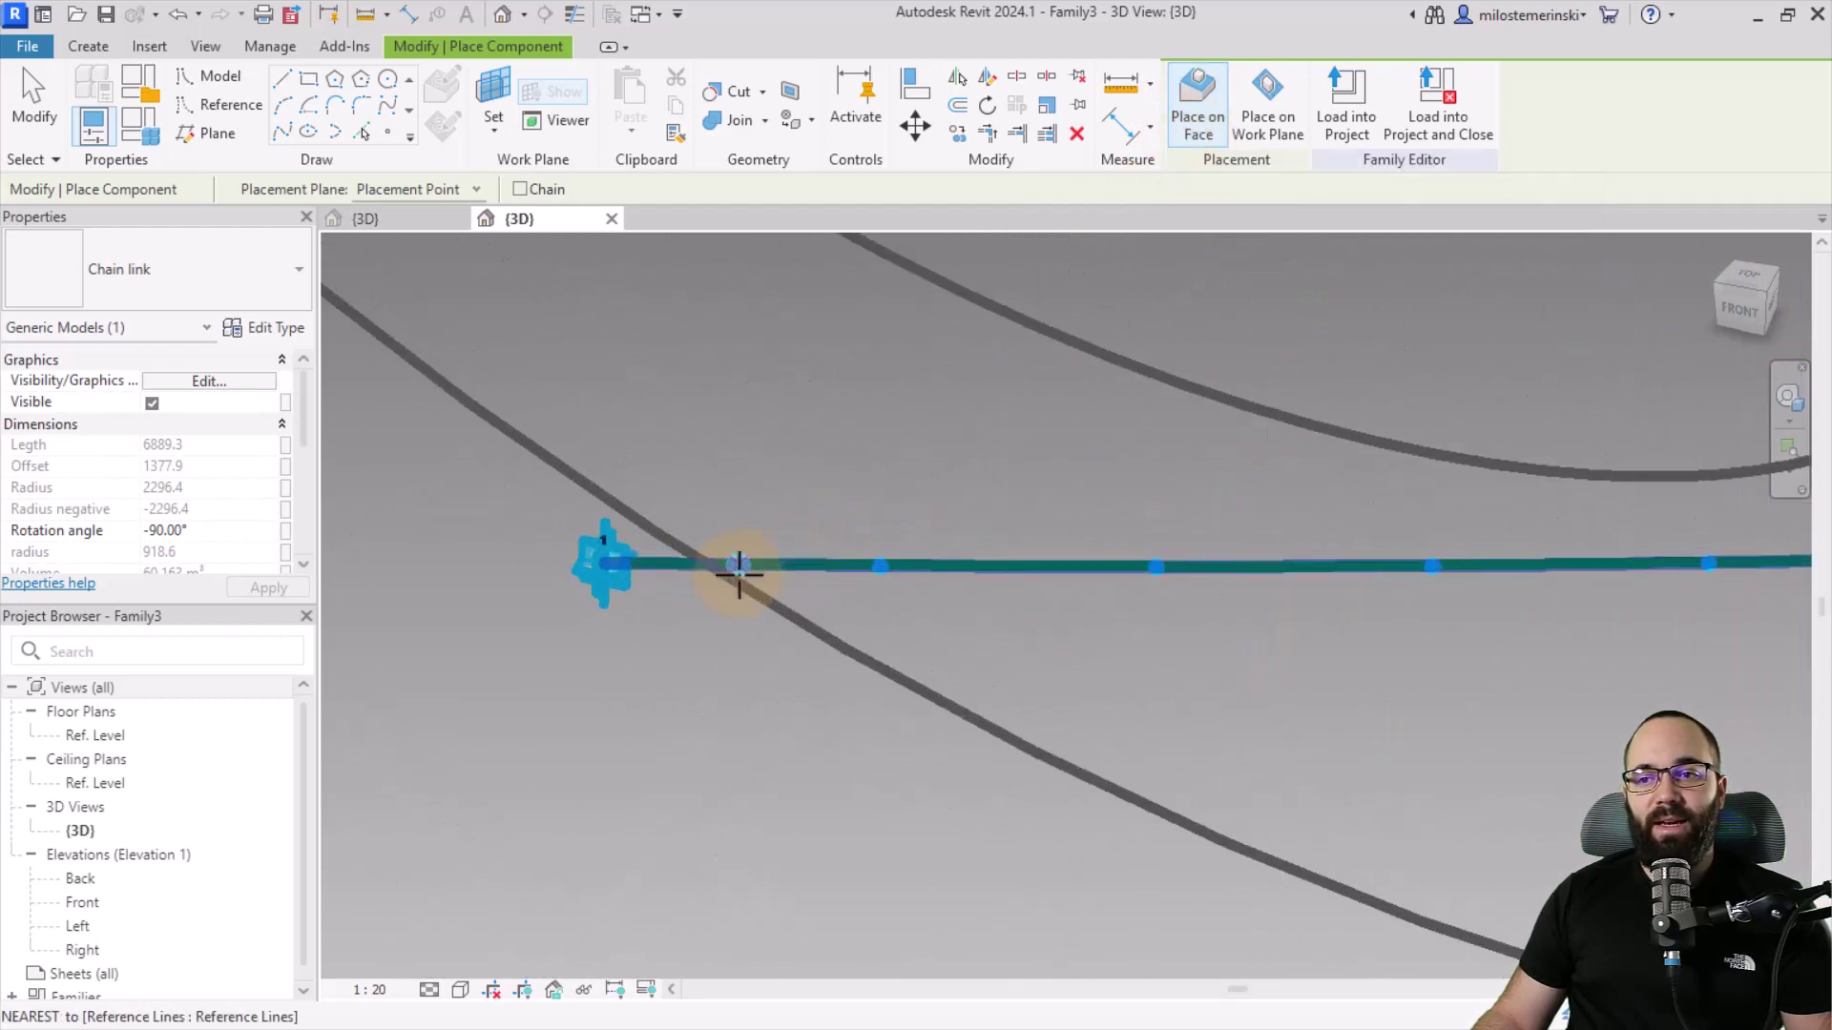
pyautogui.click(604, 563)
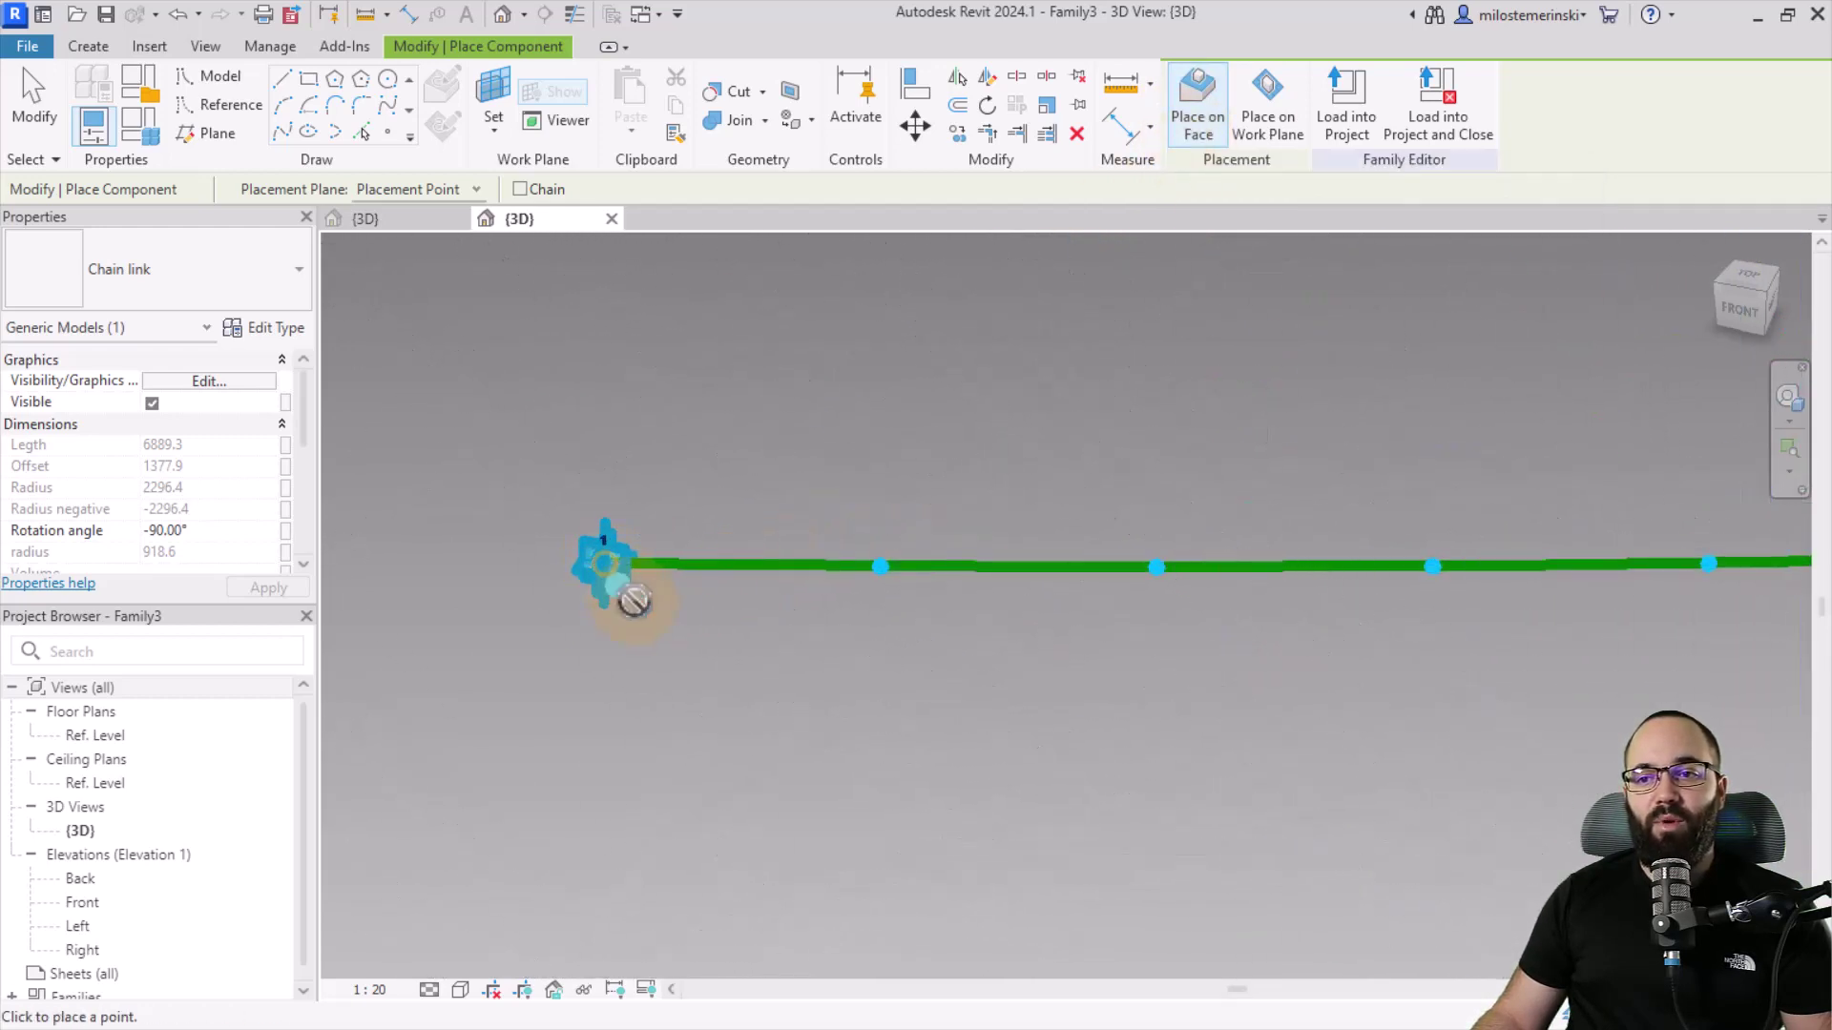
pyautogui.click(880, 565)
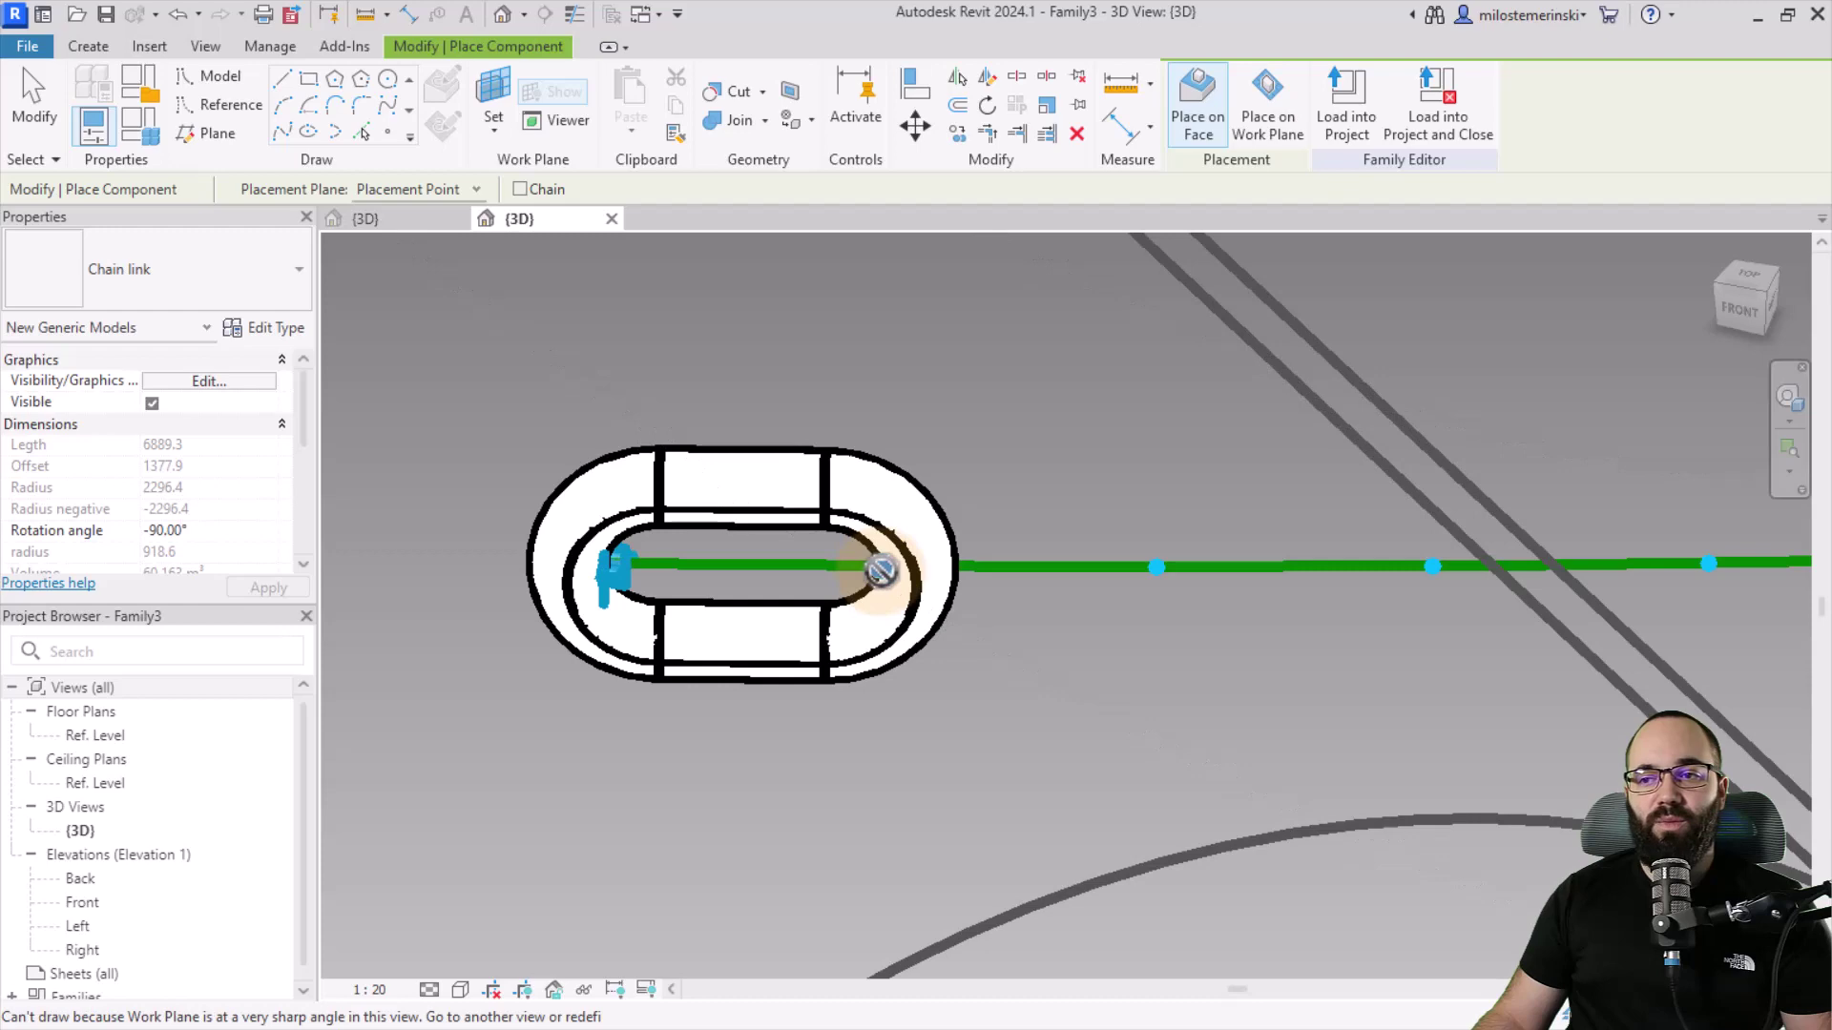
pyautogui.click(1167, 570)
pyautogui.scroll(-3, 811, 692)
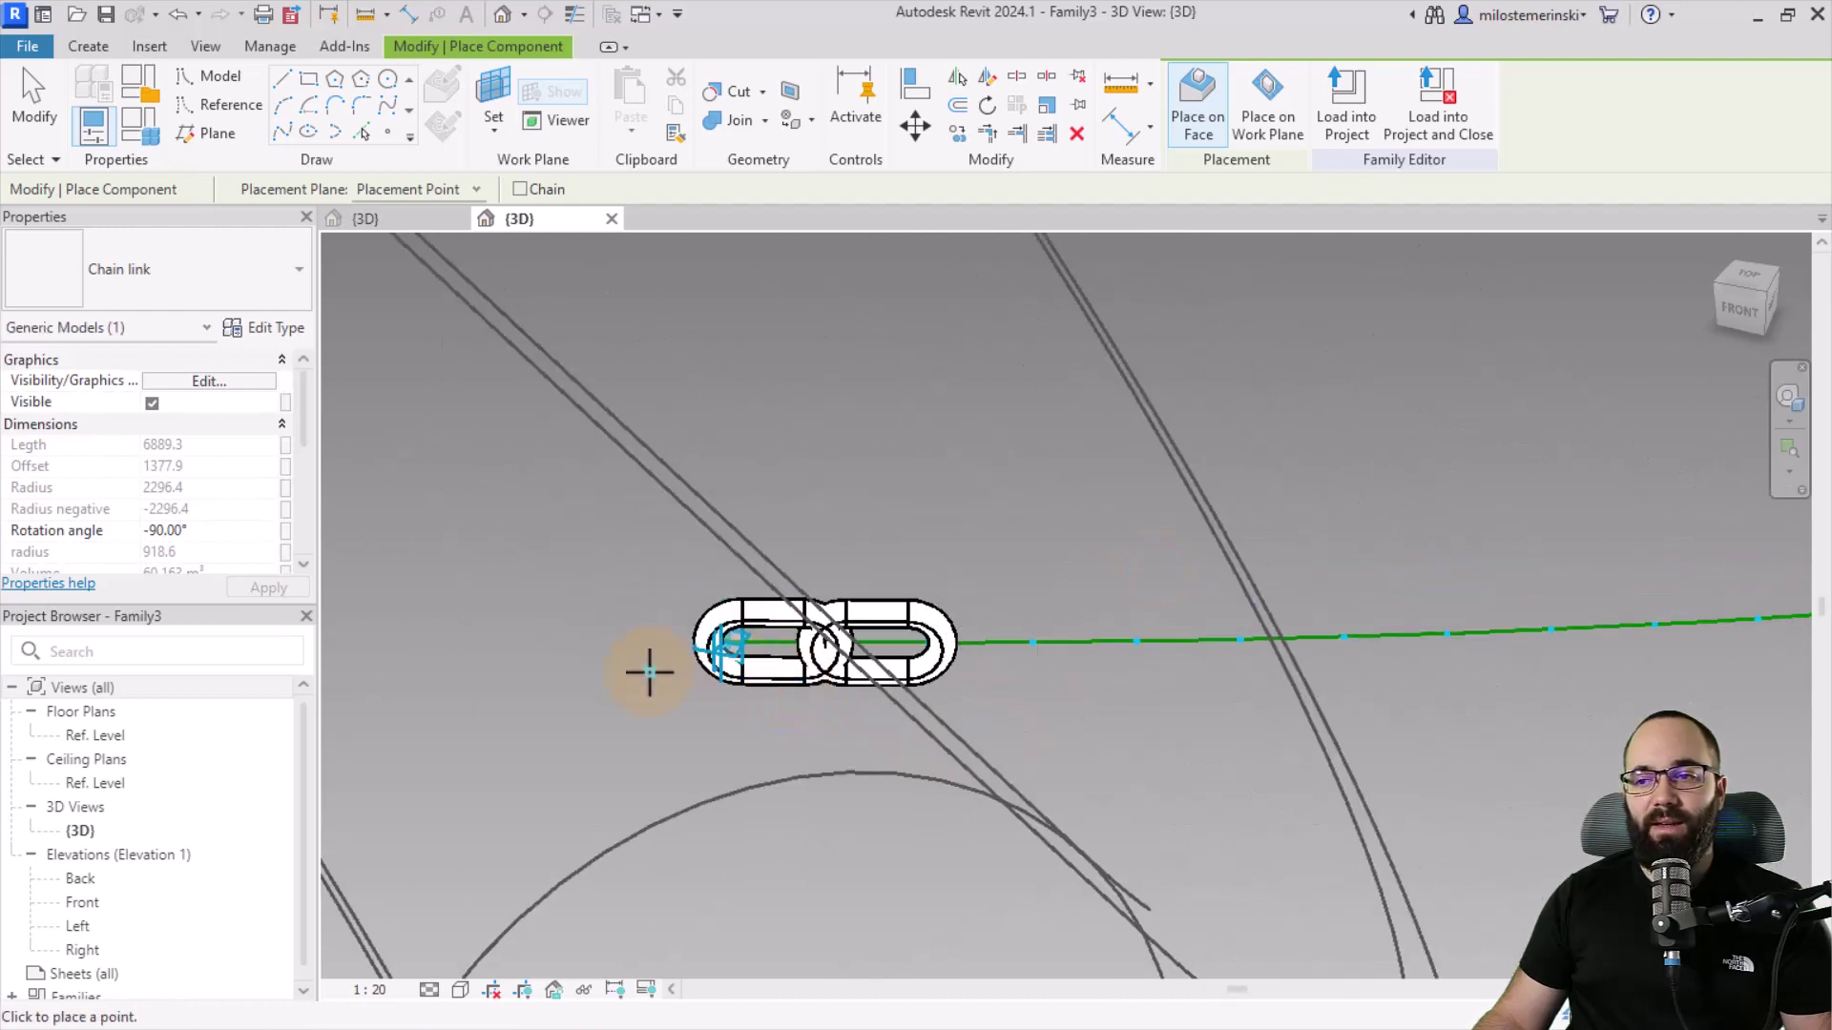
pyautogui.scroll(-3, 649, 672)
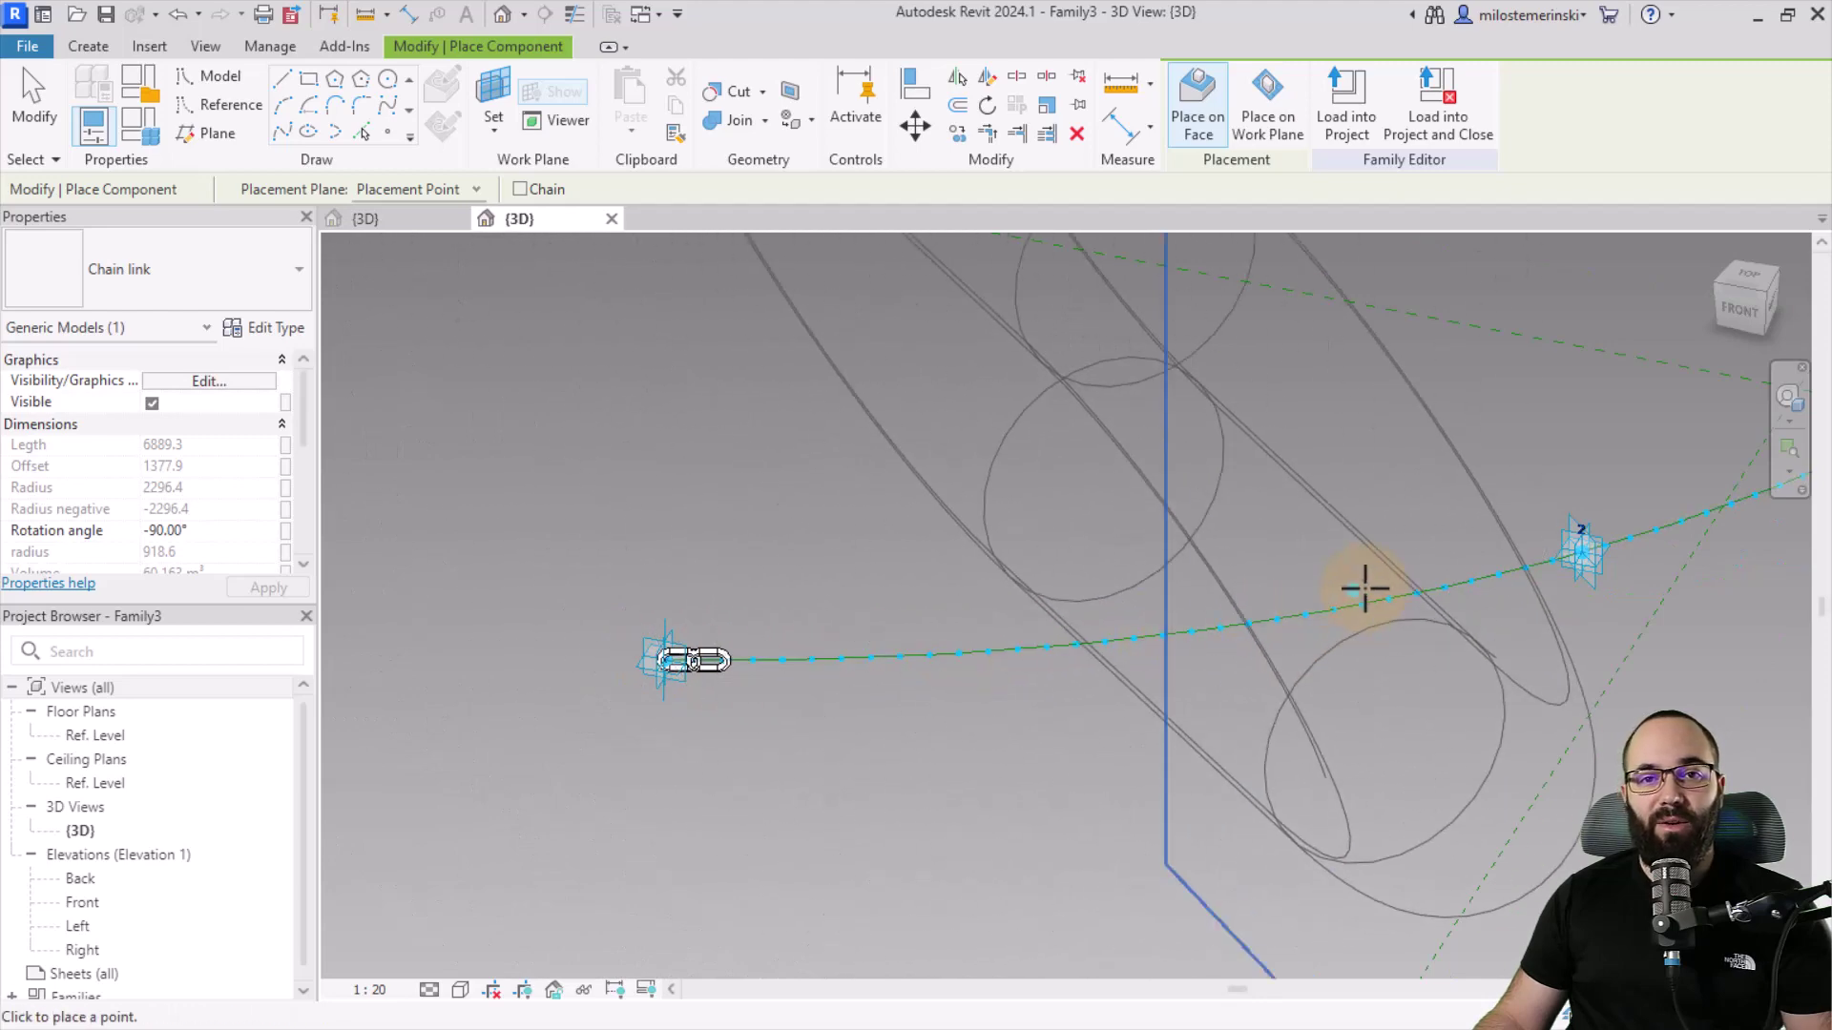
pyautogui.keyDown('shift'); pyautogui.moveTo(1364, 589); pyautogui.dragTo(879, 554, button='middle'); pyautogui.keyUp('shift')
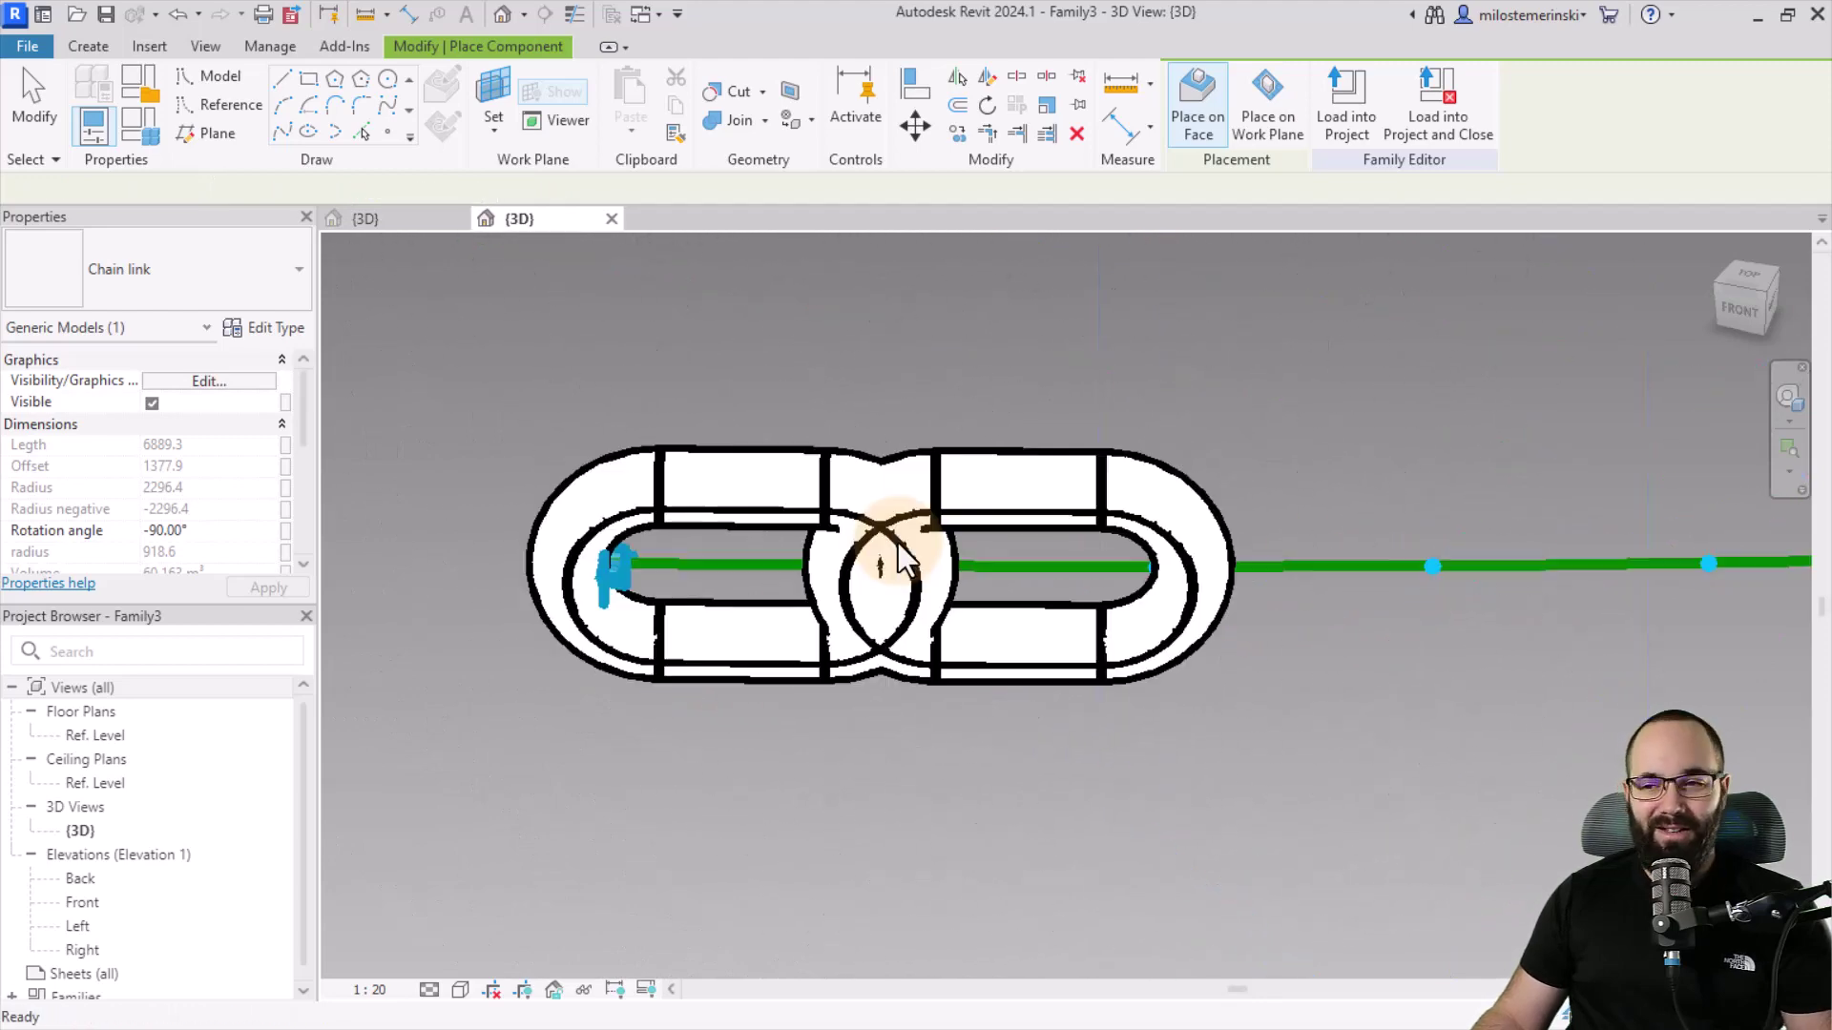
pyautogui.press('Escape')
# Step: Select the second chain link from adaptive point 1 and turn on the Thin Lines display
pyautogui.scroll(-2, 645, 554)
pyautogui.keyDown('shift'); pyautogui.moveTo(645, 553); pyautogui.dragTo(823, 636, button='middle'); pyautogui.keyUp('shift')
pyautogui.click(1279, 794)
pyautogui.scroll(4, 830, 611)
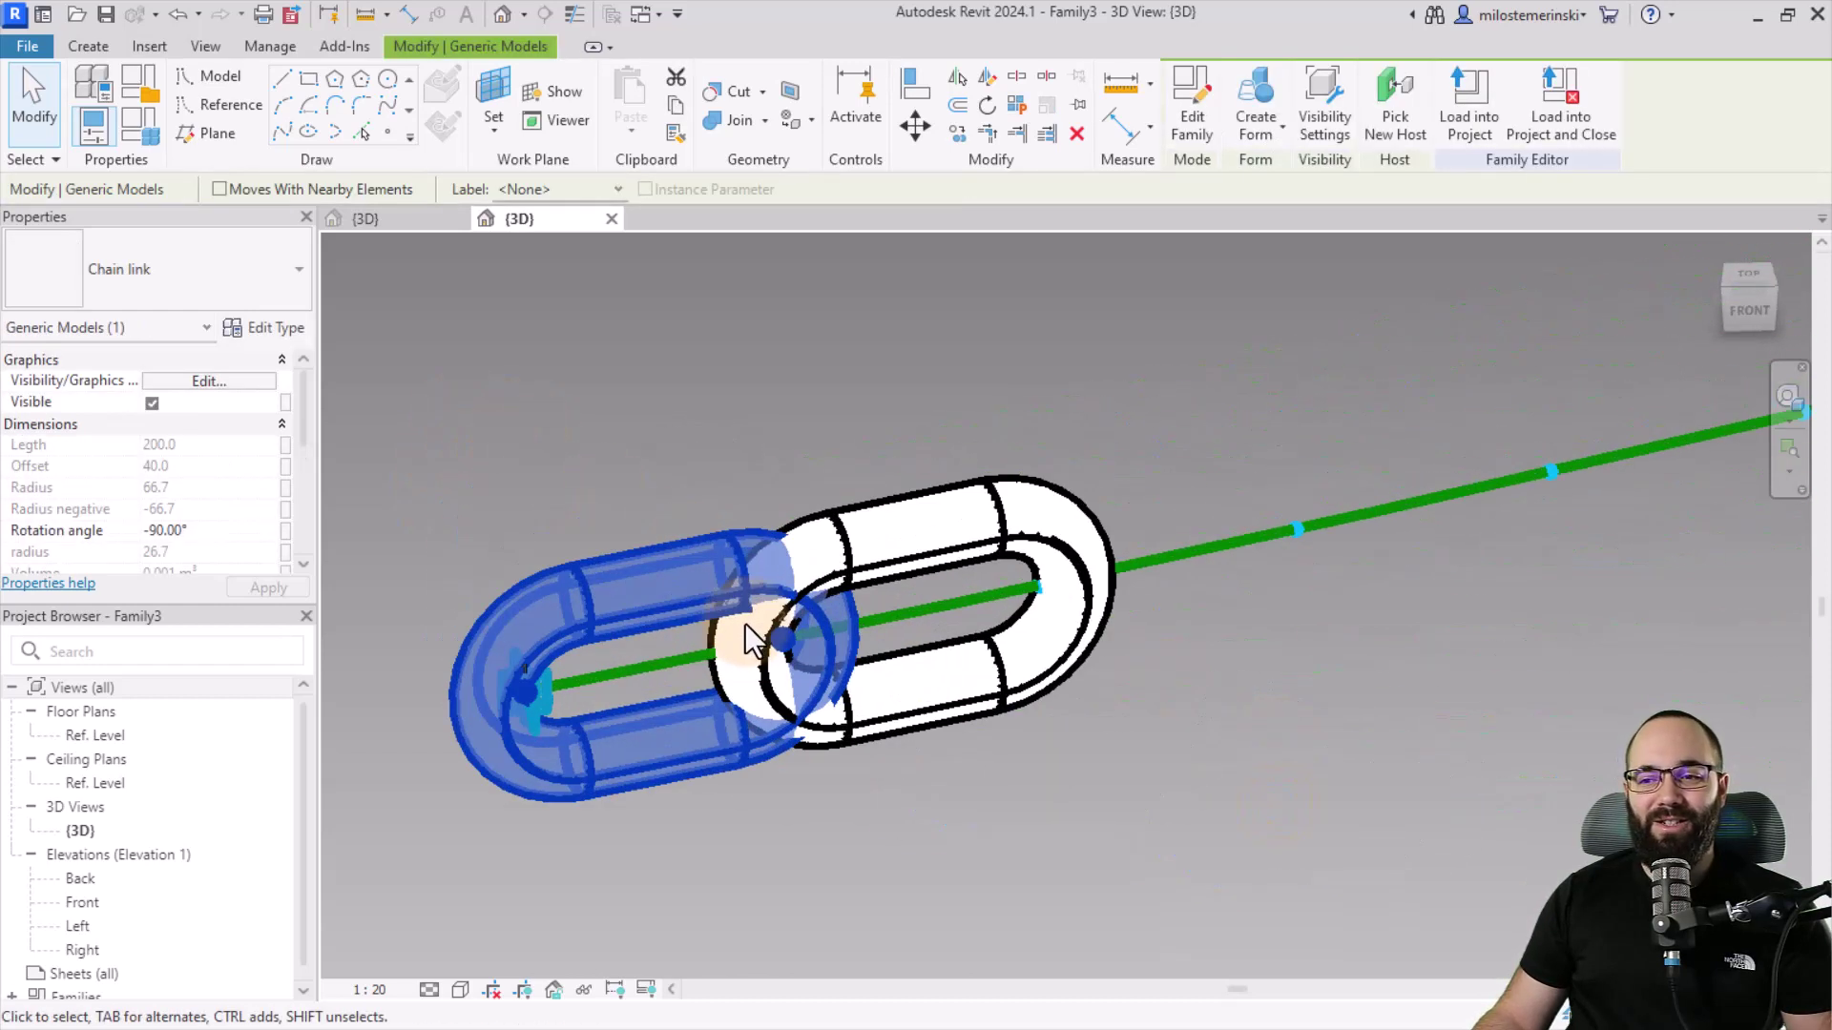
pyautogui.click(840, 575)
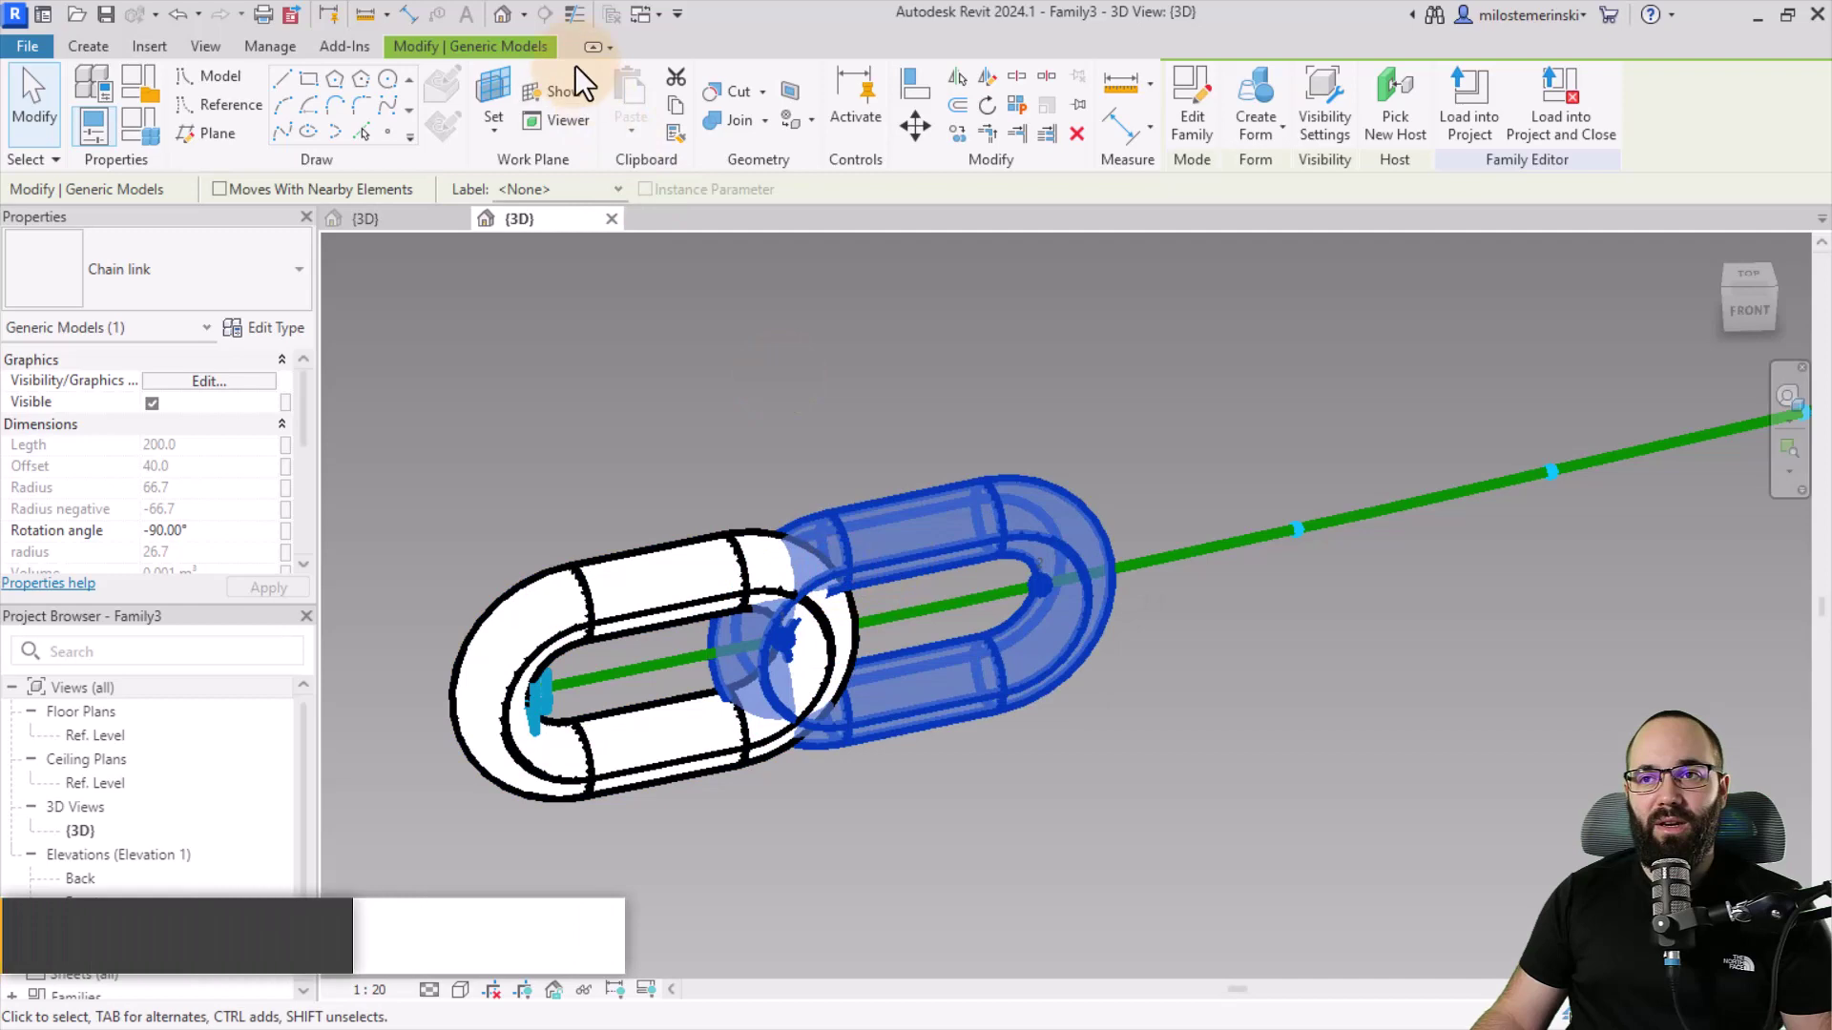
pyautogui.click(574, 13)
# Step: Set the second chain link's Rotation angle to 0° so it interlocks with the first link
pyautogui.click(897, 564)
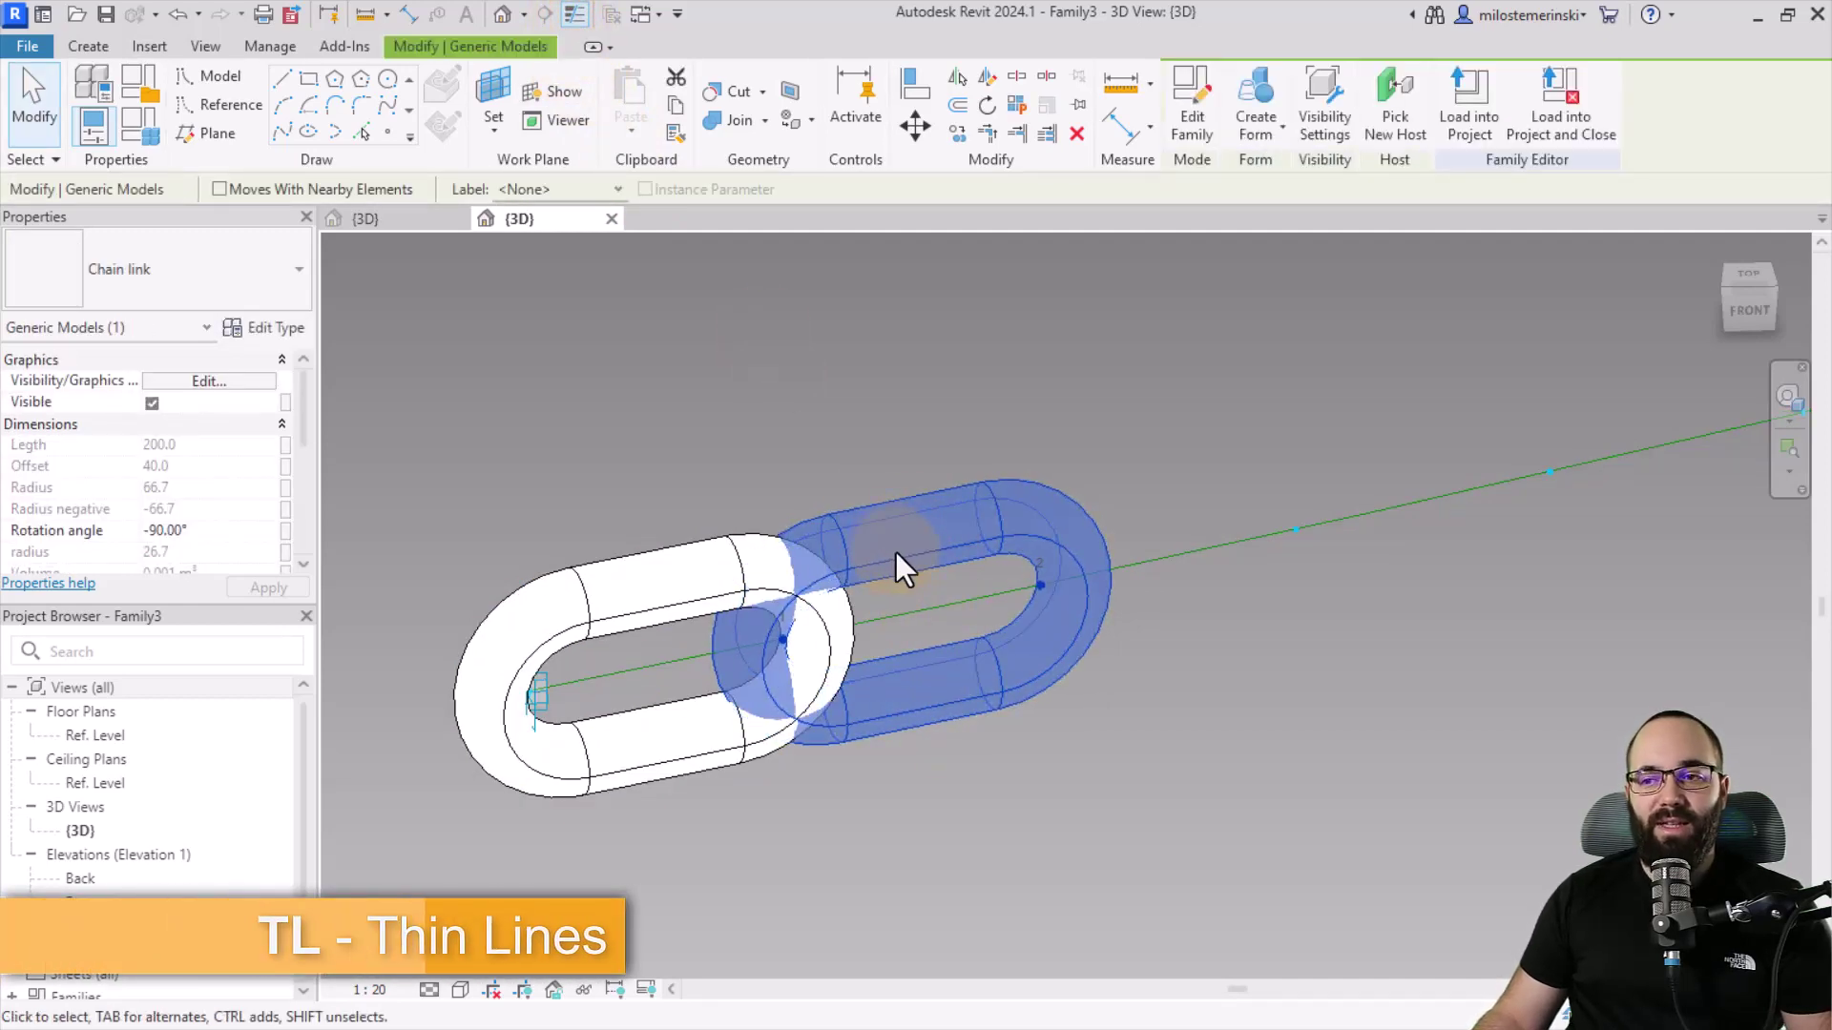
pyautogui.click(162, 536)
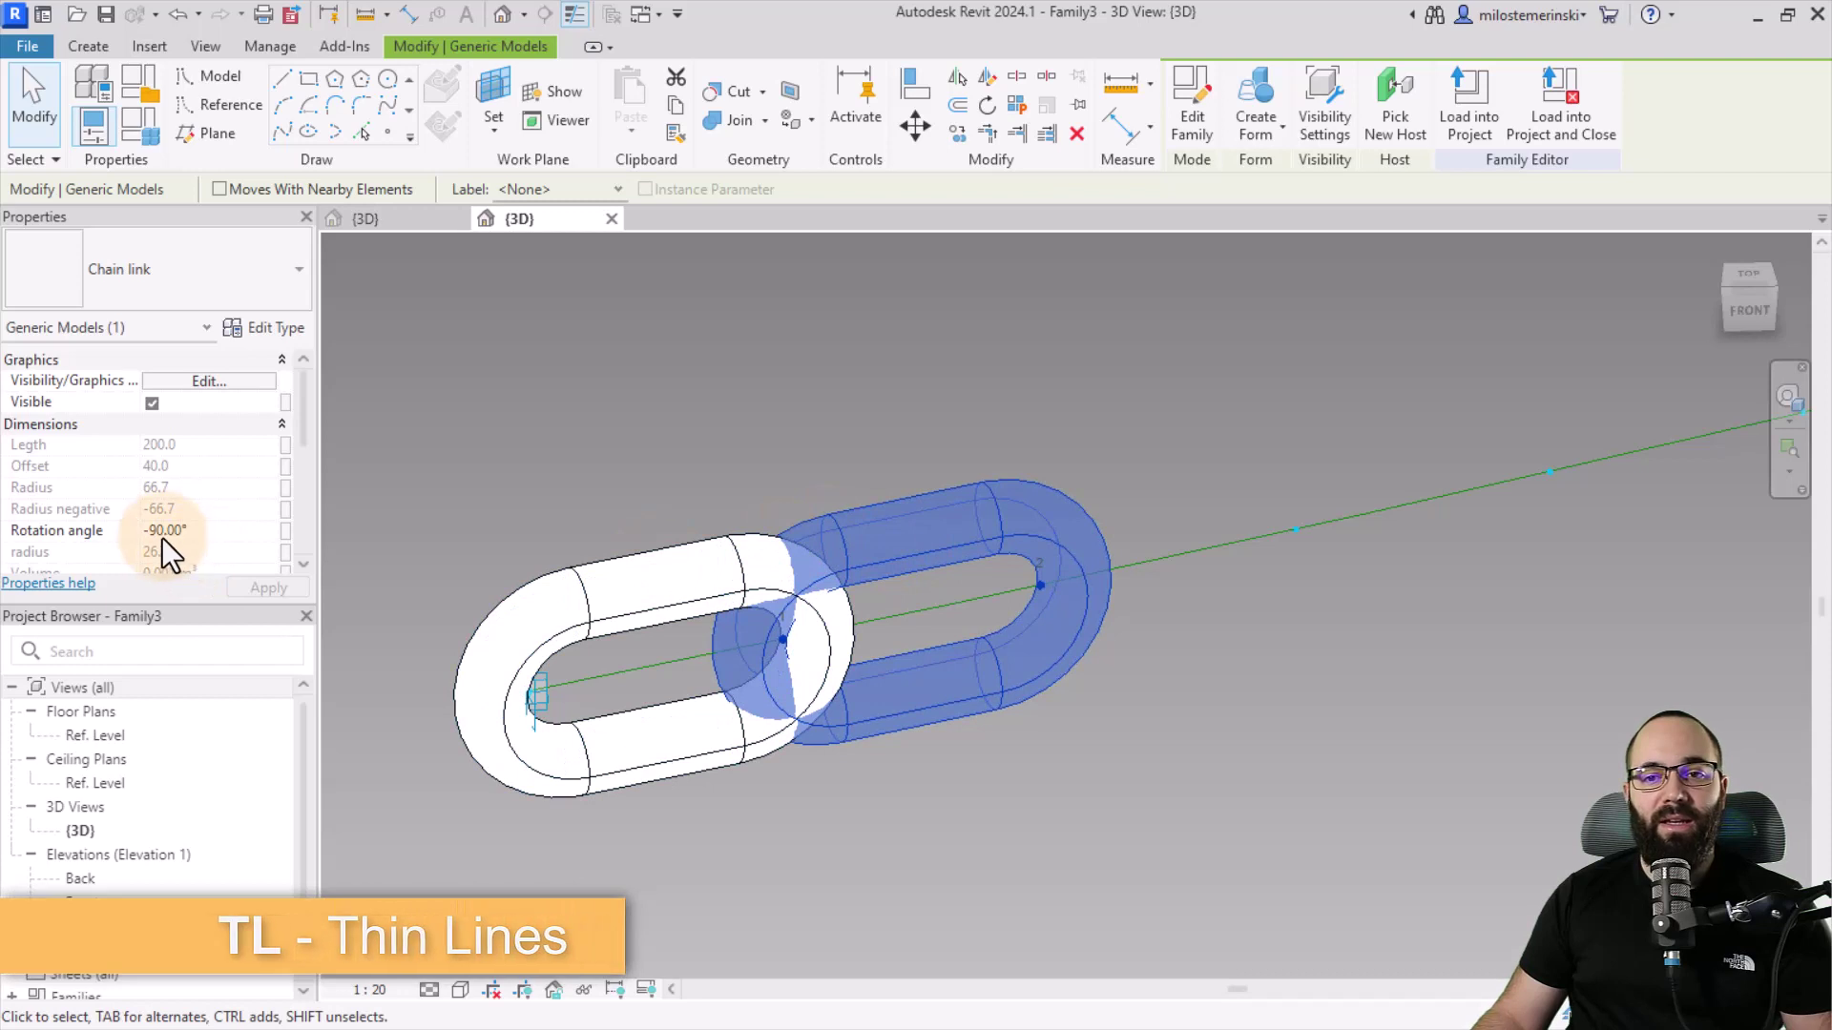
pyautogui.click(227, 536)
pyautogui.write('0')
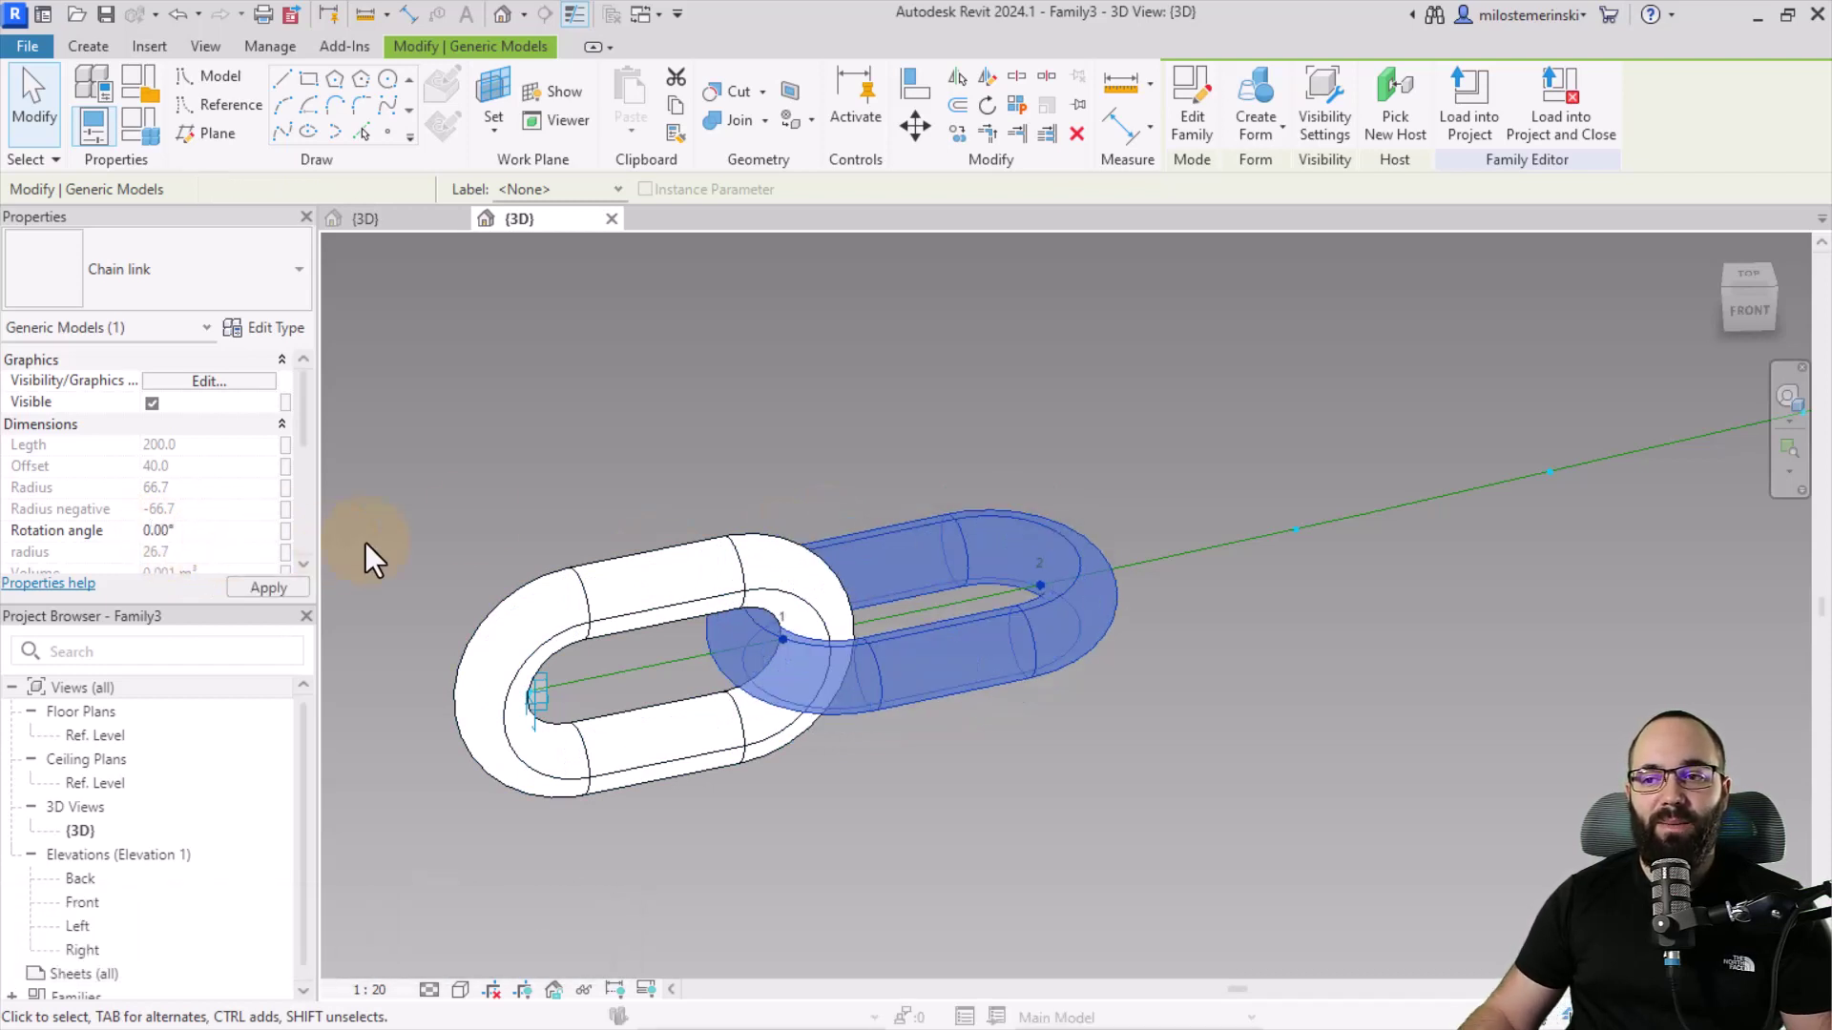
pyautogui.click(867, 427)
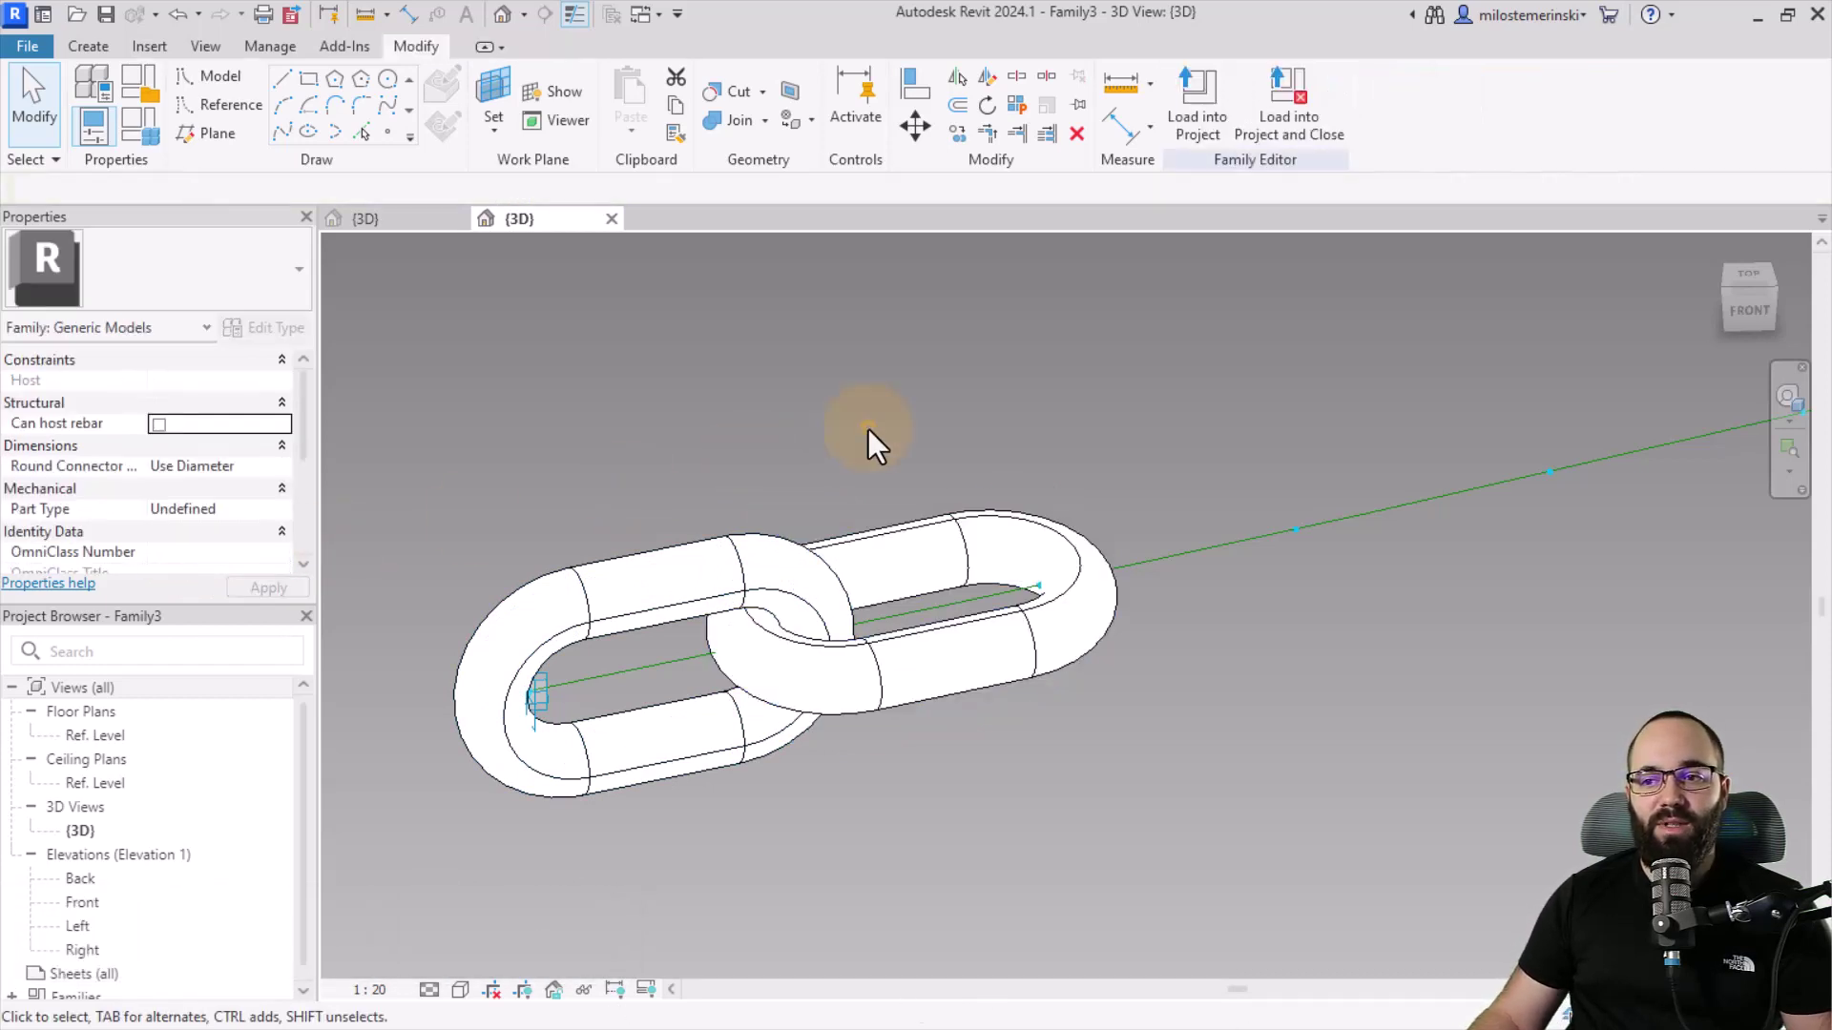
# Step: Repeat the pair of chain links along the whole divided path
pyautogui.click(719, 533)
pyautogui.keyDown('ctrl'); pyautogui.click(844, 534); pyautogui.keyUp('ctrl')
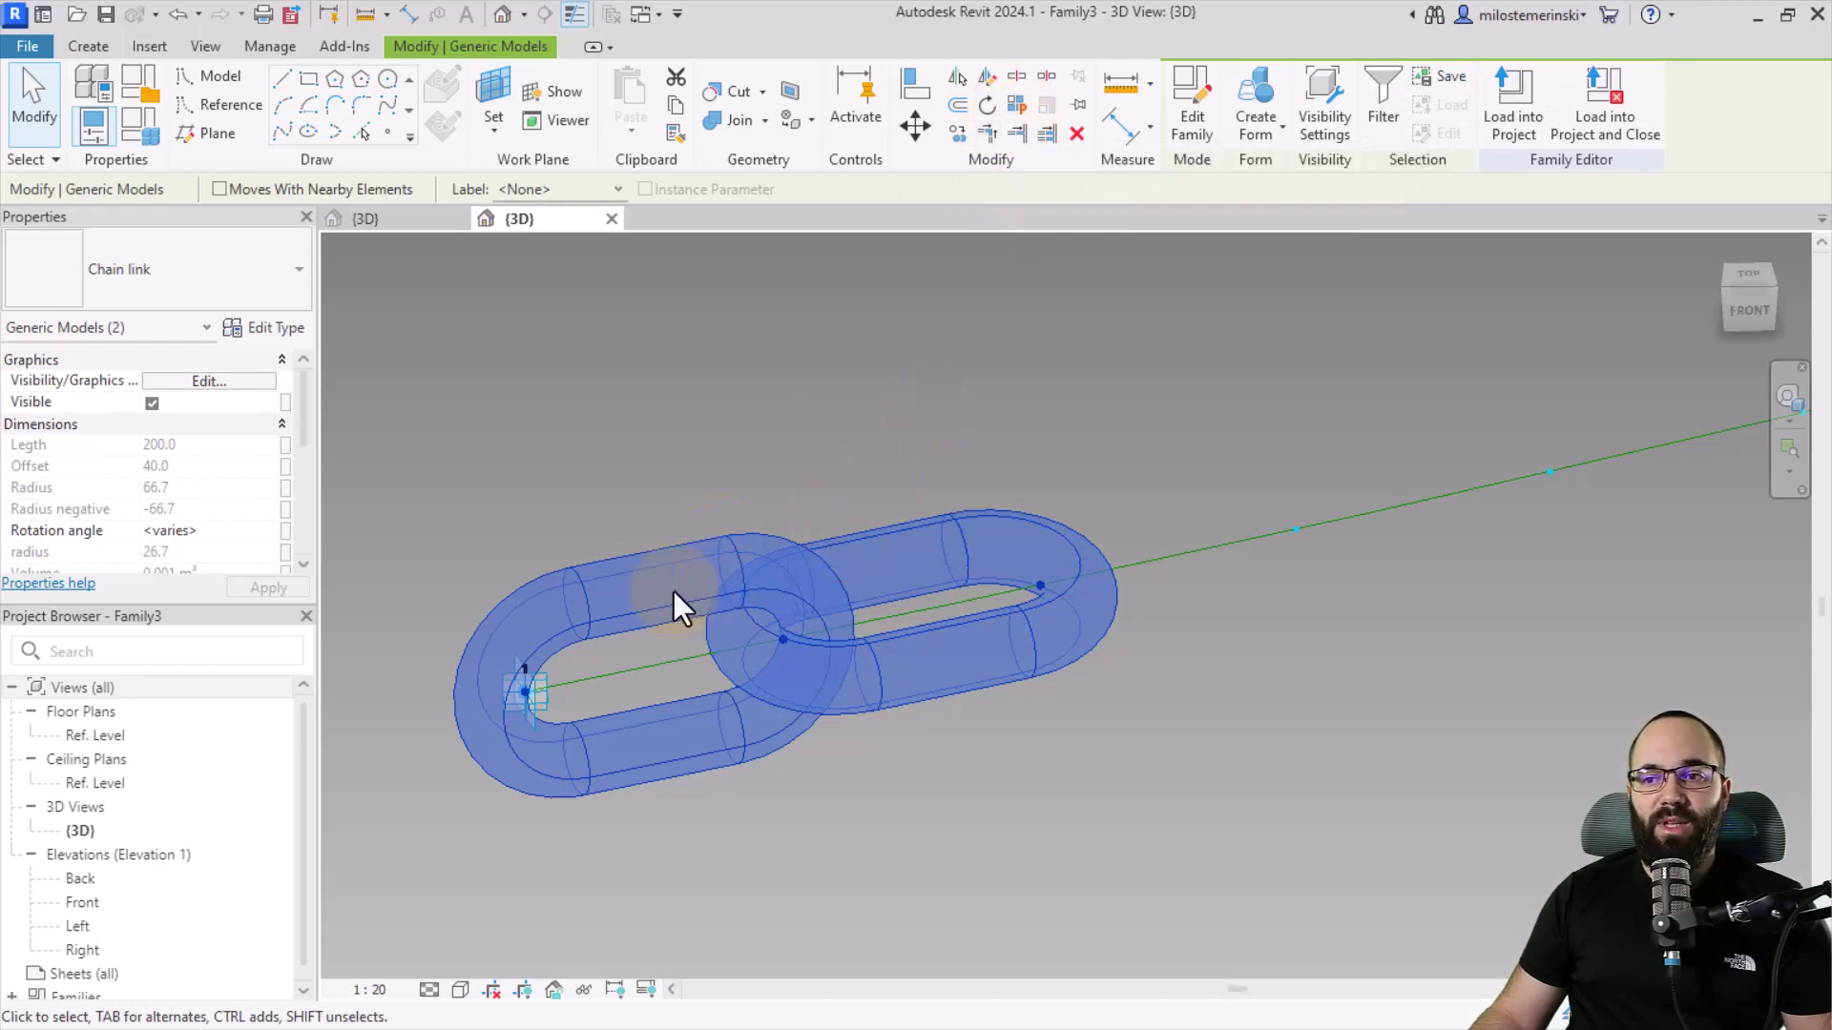
pyautogui.click(1017, 113)
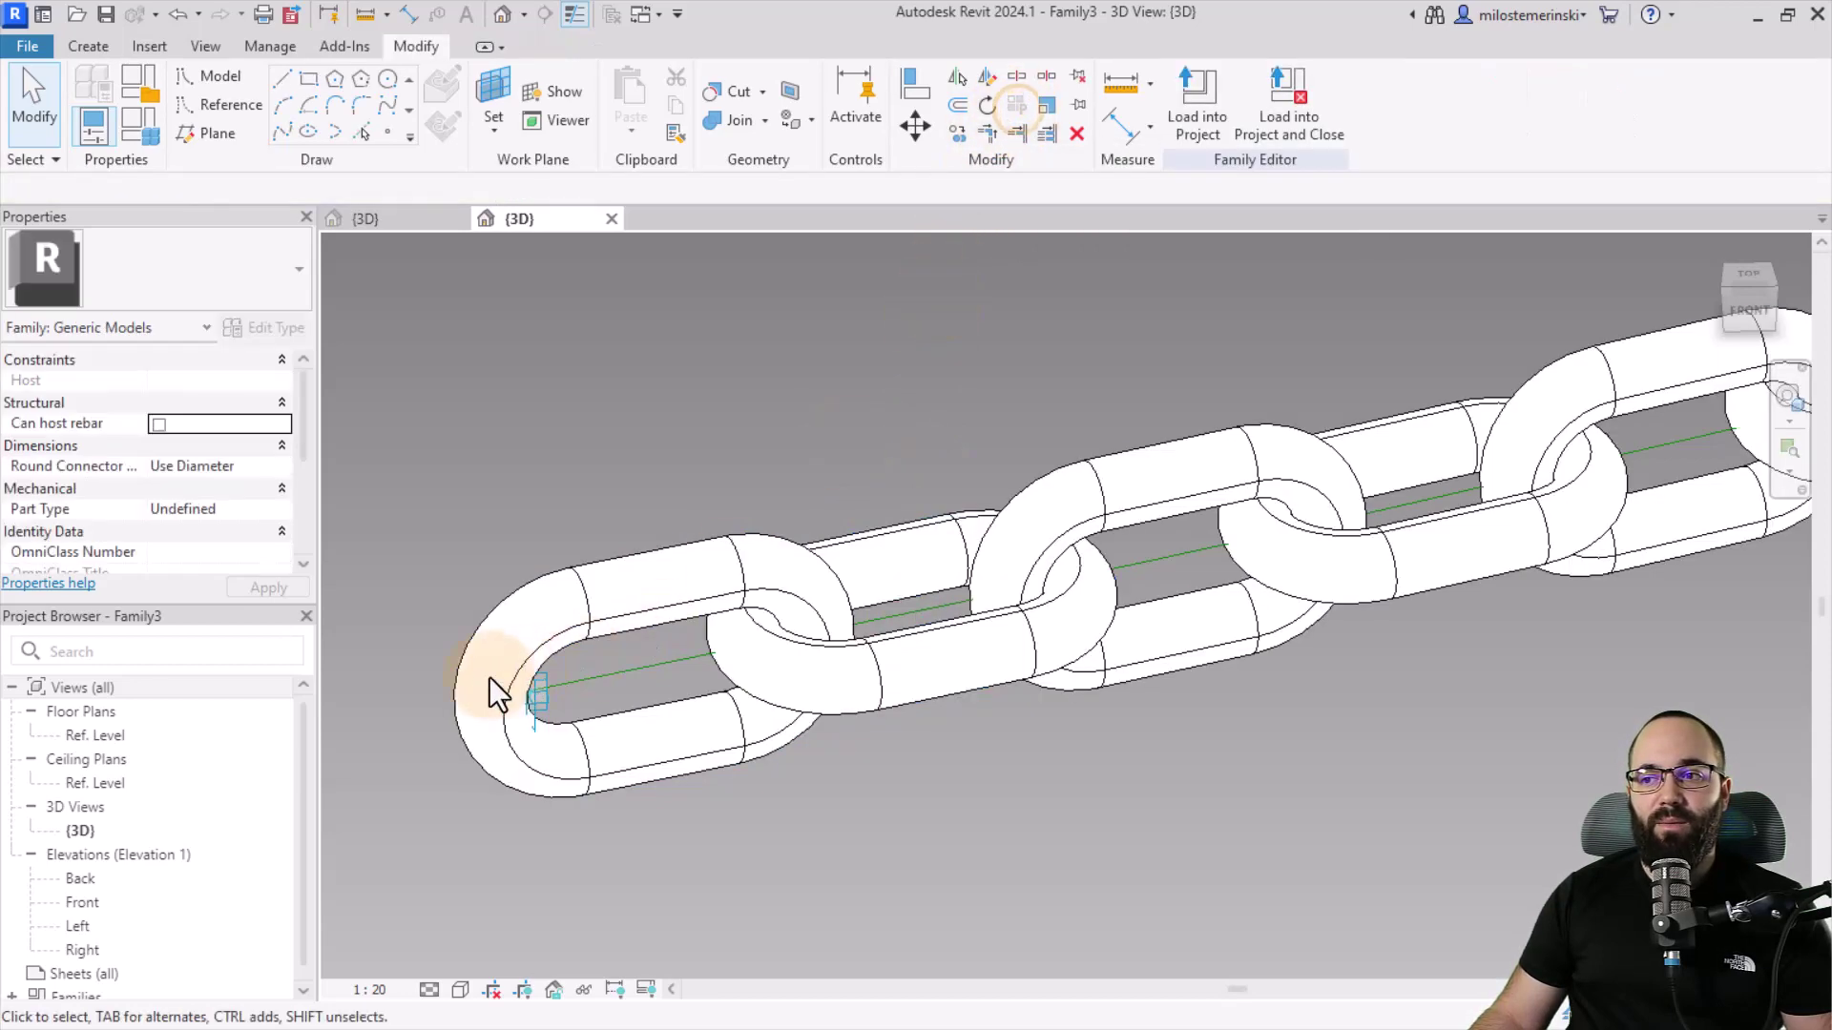
pyautogui.scroll(-5, 489, 678)
pyautogui.scroll(-2, 579, 752)
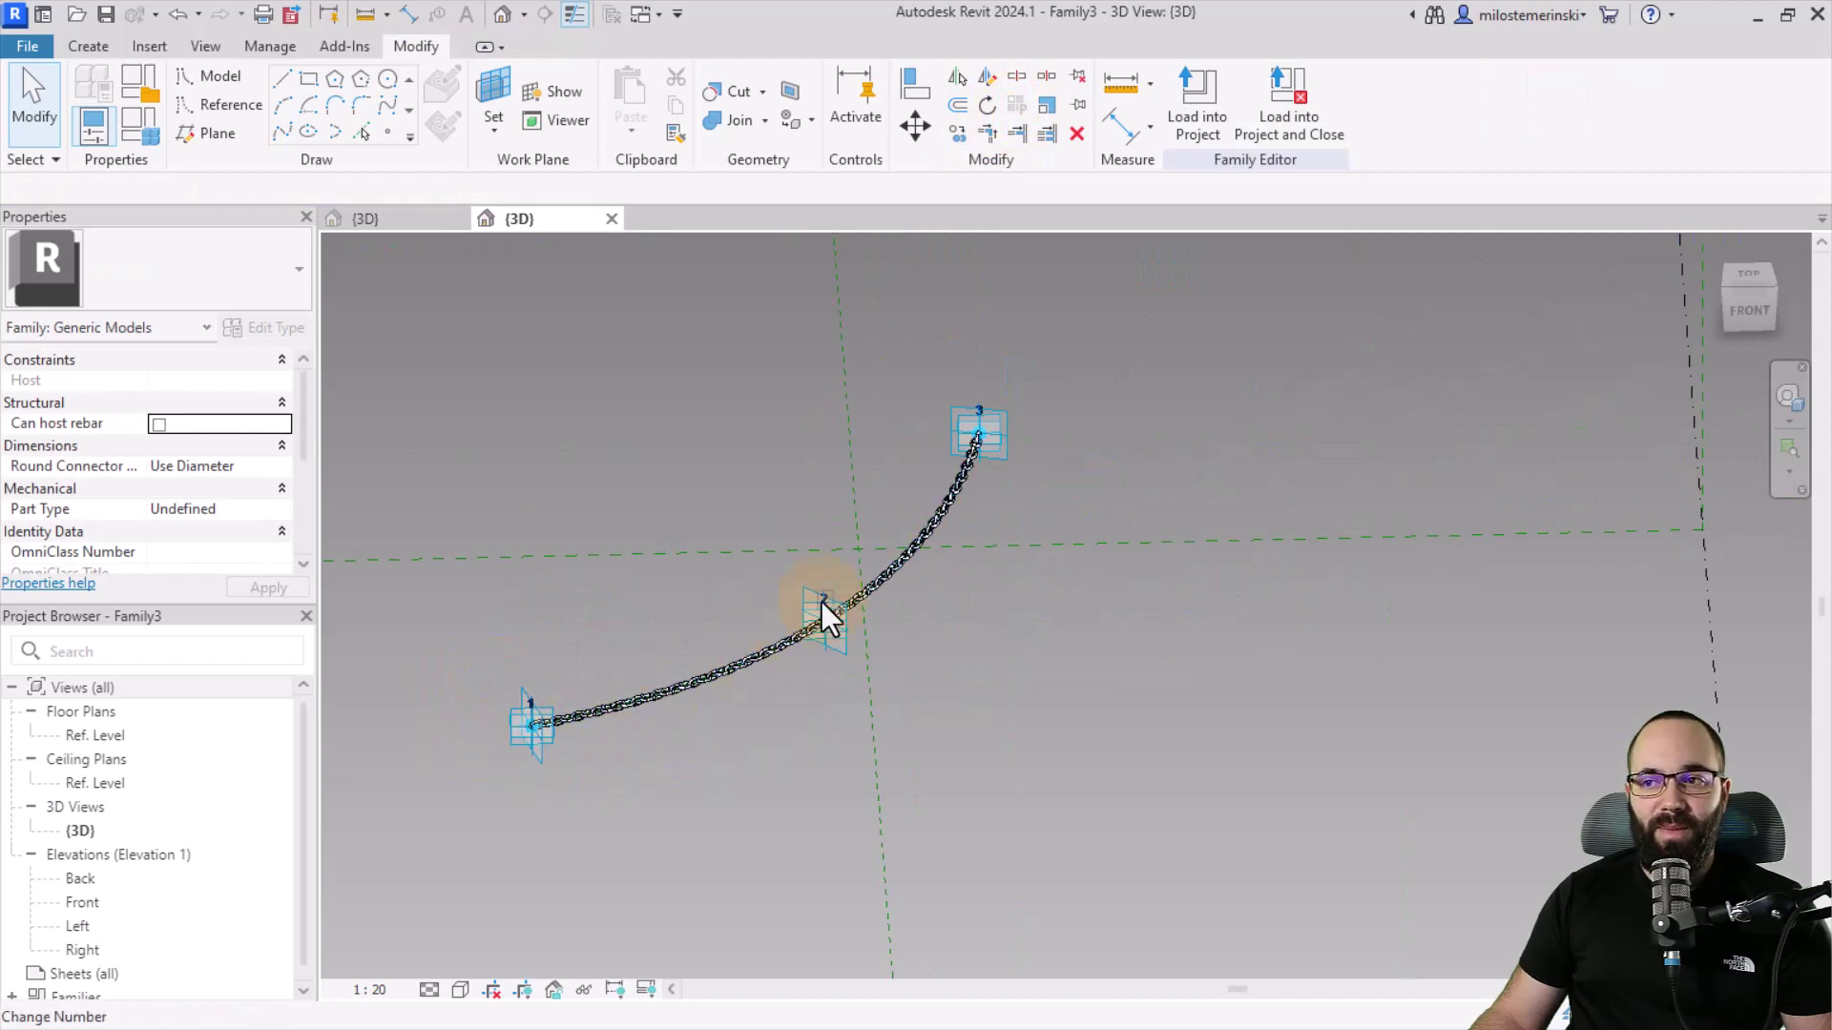
# Step: Reshape the chain by moving adaptive point 3 toward point 2, raising point 2 into an arch, and shifting point 3 again
pyautogui.keyDown('shift'); pyautogui.moveTo(978, 651); pyautogui.dragTo(862, 758, button='middle'); pyautogui.keyUp('shift')
pyautogui.scroll(2, 862, 758)
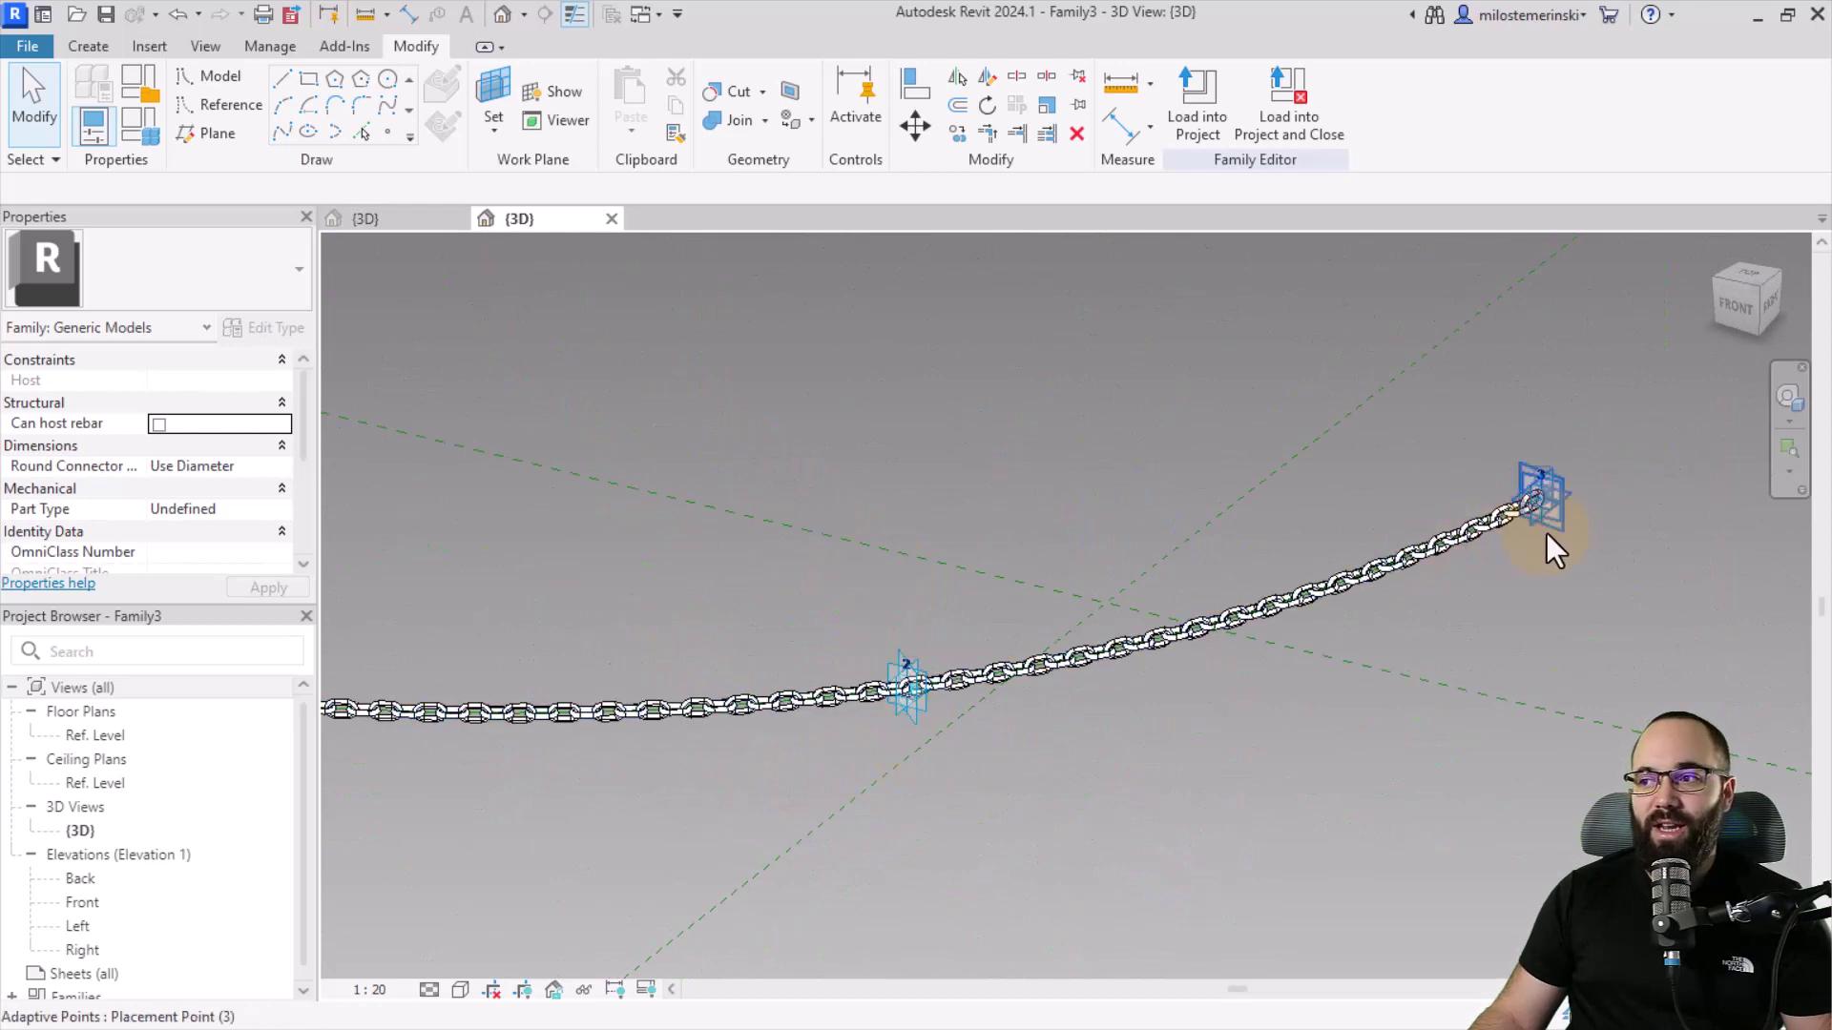
pyautogui.moveTo(1544, 500); pyautogui.dragTo(893, 449)
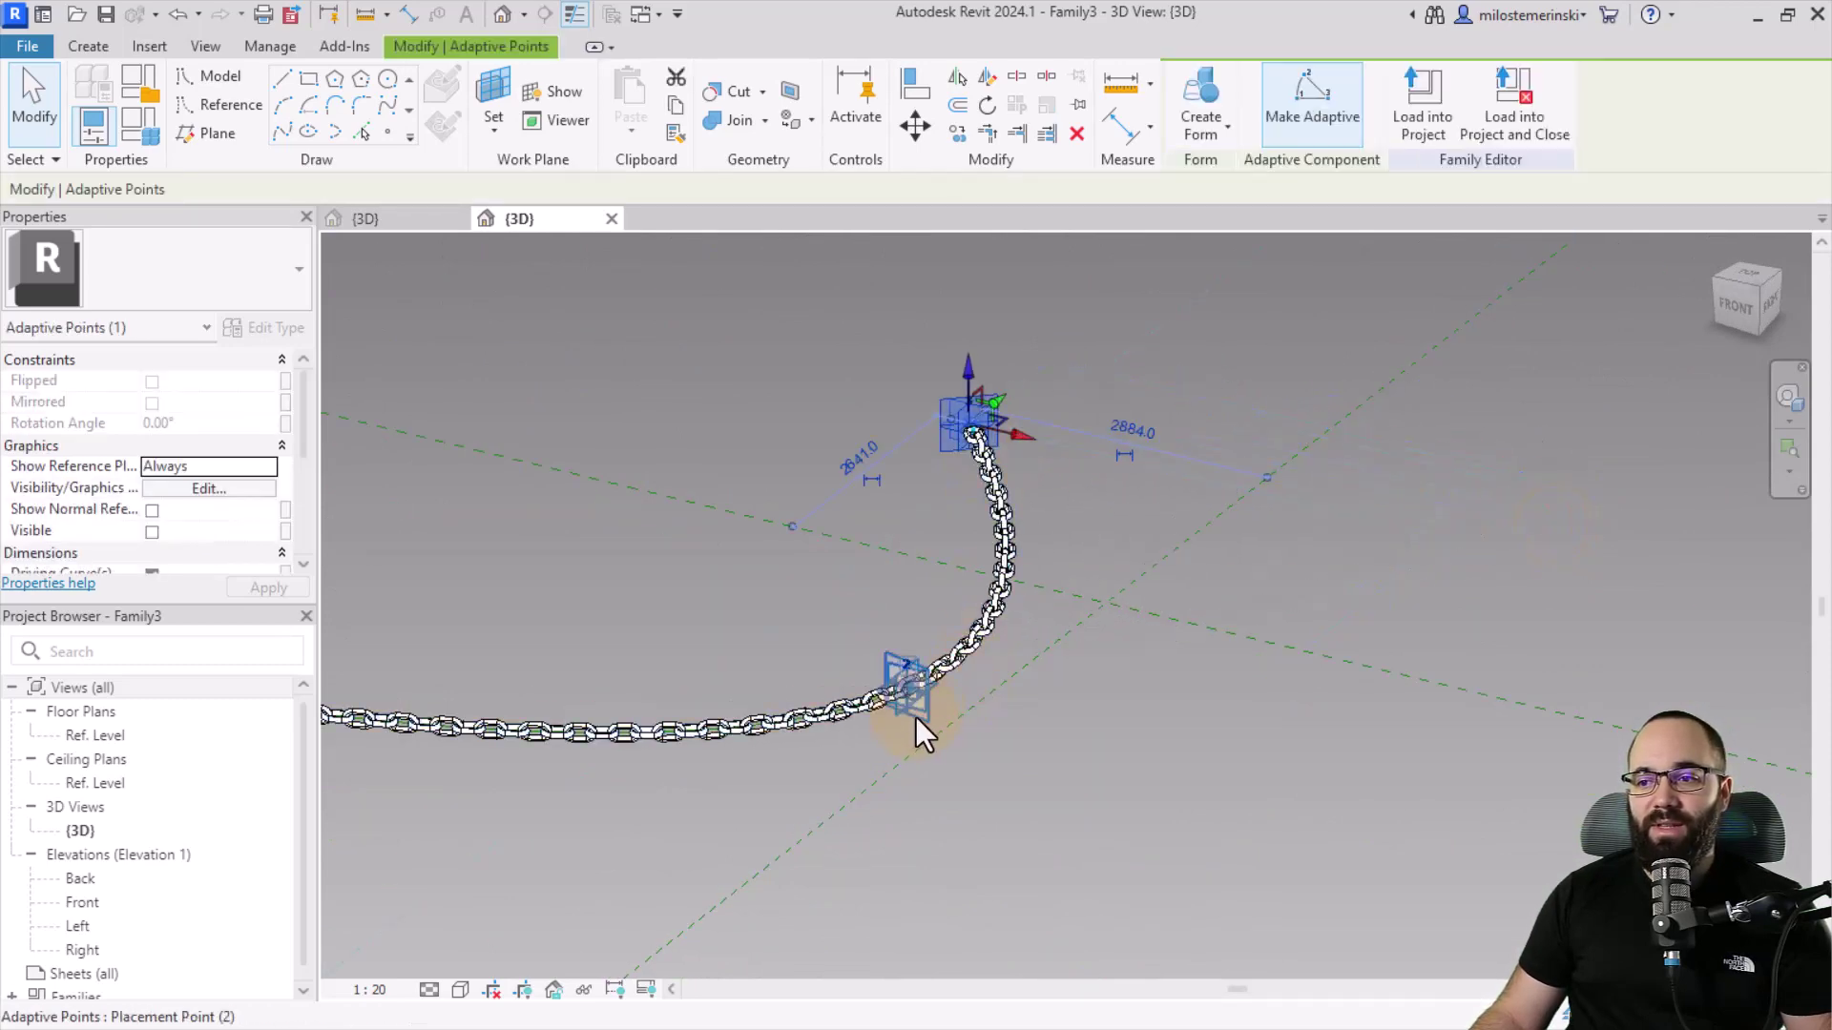
pyautogui.moveTo(914, 718); pyautogui.dragTo(897, 555)
pyautogui.keyDown('shift'); pyautogui.moveTo(1013, 722); pyautogui.dragTo(920, 523, button='middle'); pyautogui.keyUp('shift')
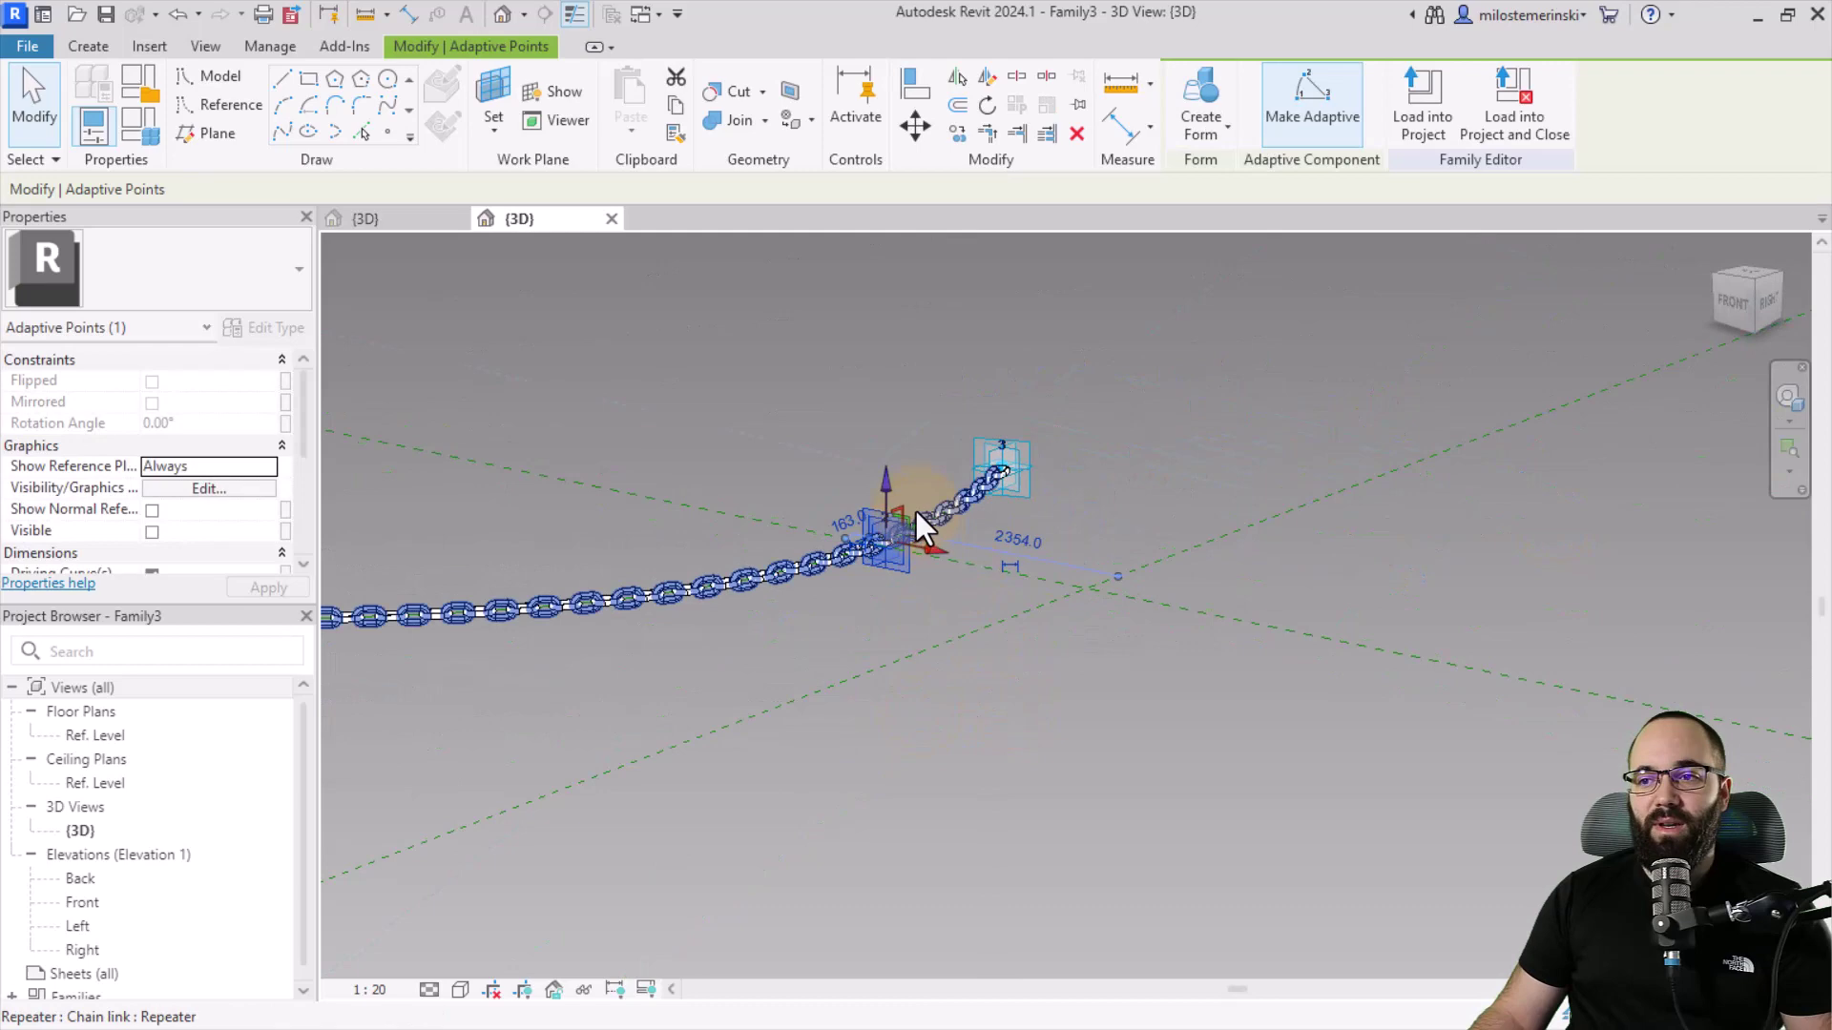
pyautogui.moveTo(874, 595); pyautogui.dragTo(702, 386)
pyautogui.click(1025, 494)
pyautogui.moveTo(1023, 484); pyautogui.dragTo(1116, 444)
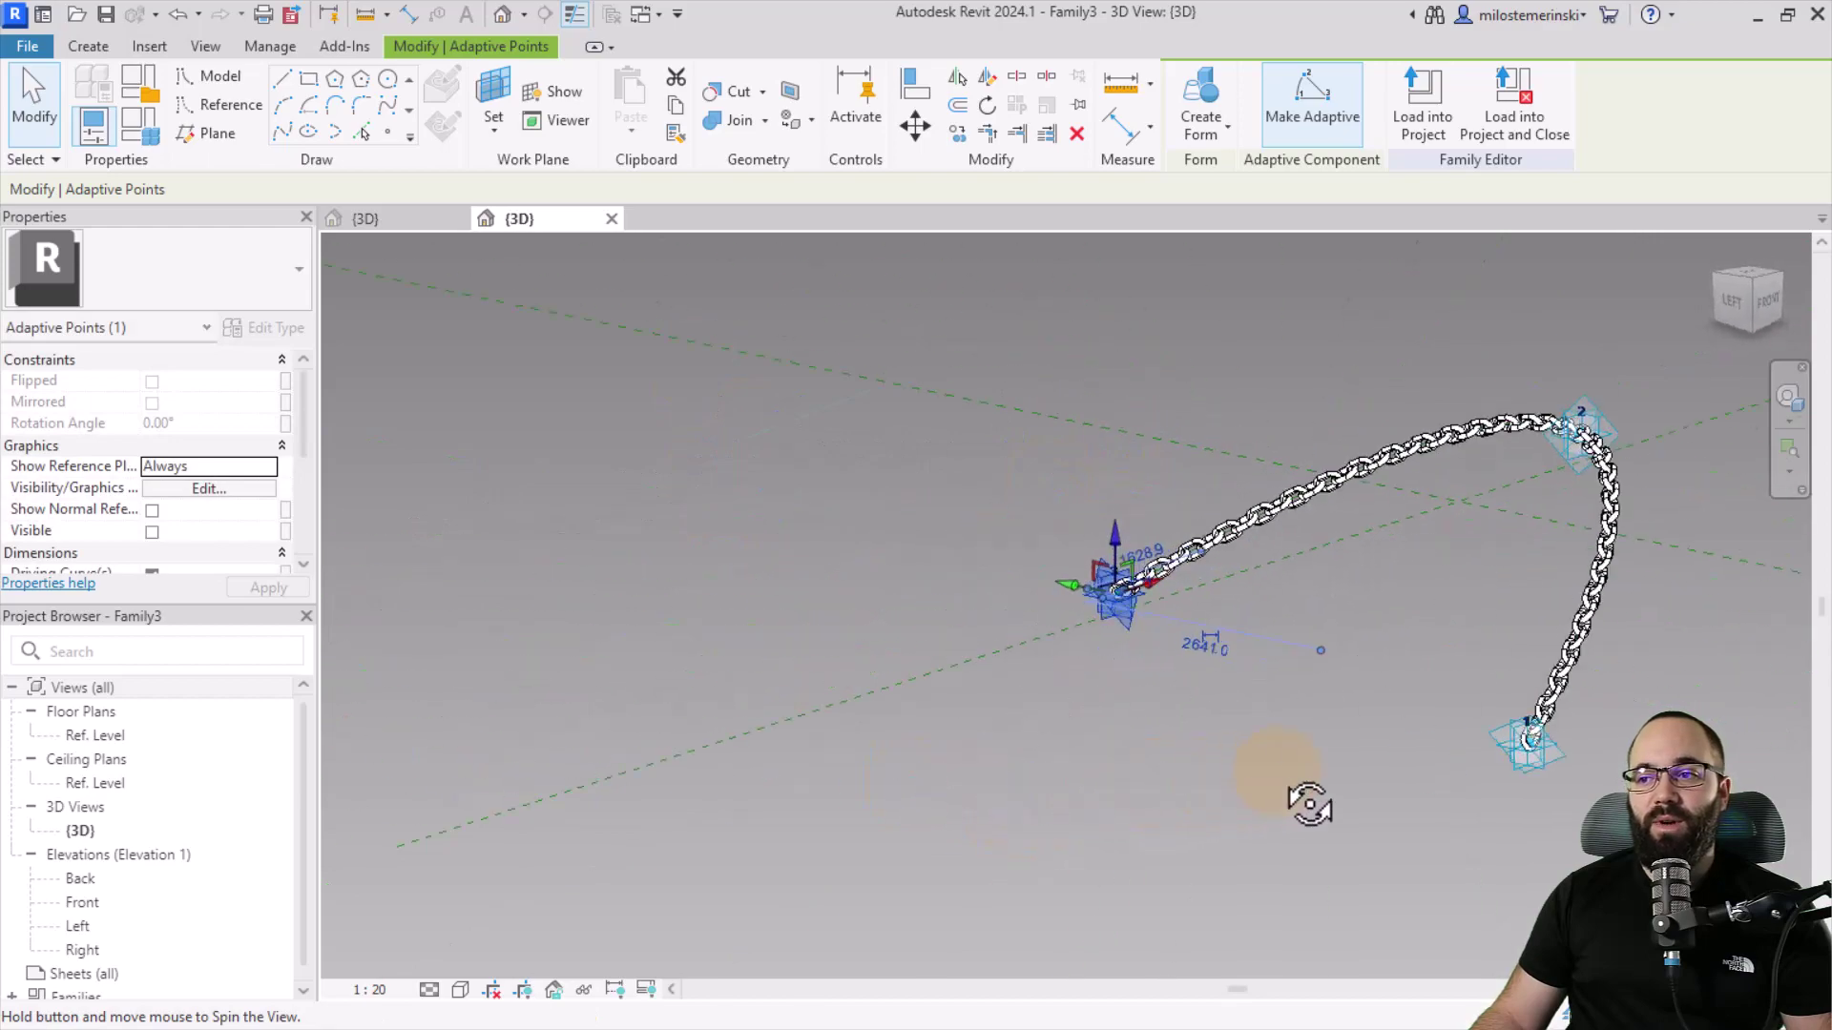